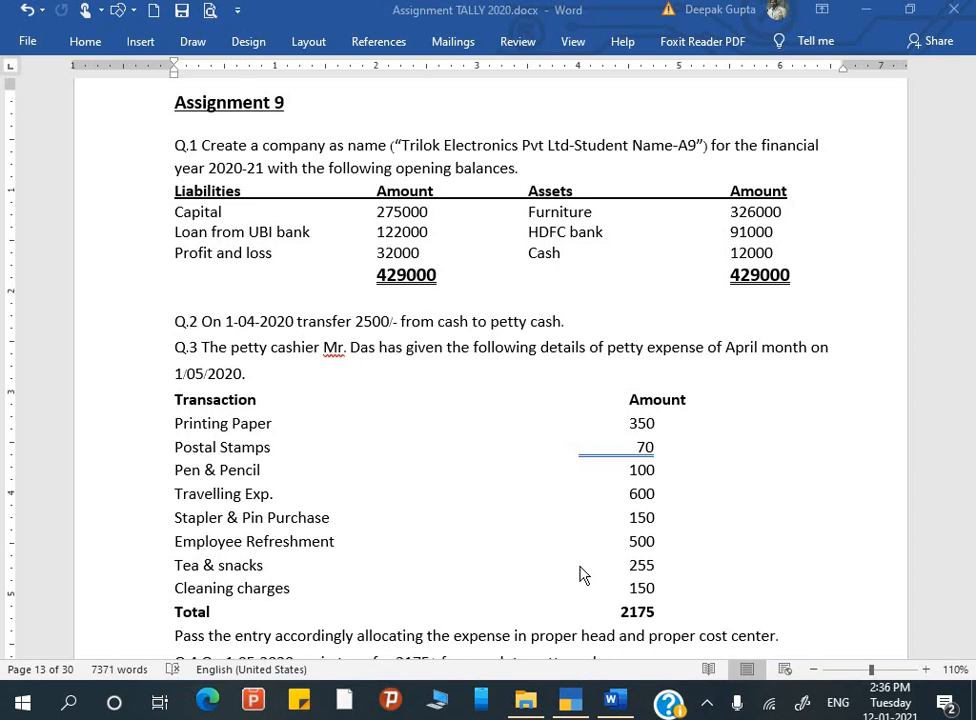
# Step: Read through the questions of Assignment 9, from the opening balances to the advertisement expense in Q.8
pyautogui.click(319, 107)
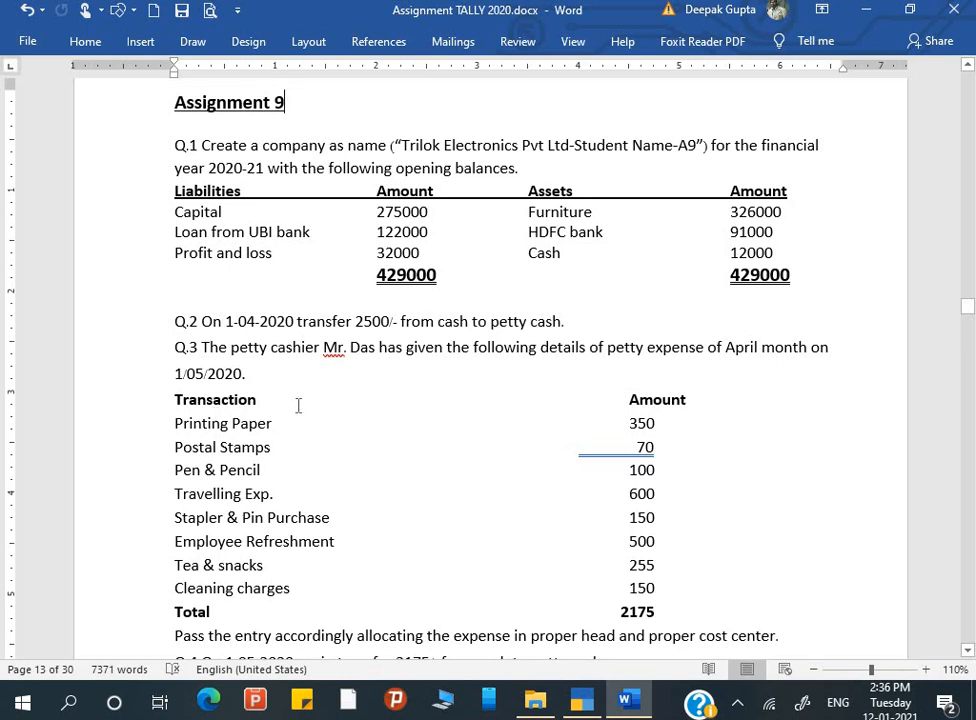
pyautogui.scroll(-1, 298, 405)
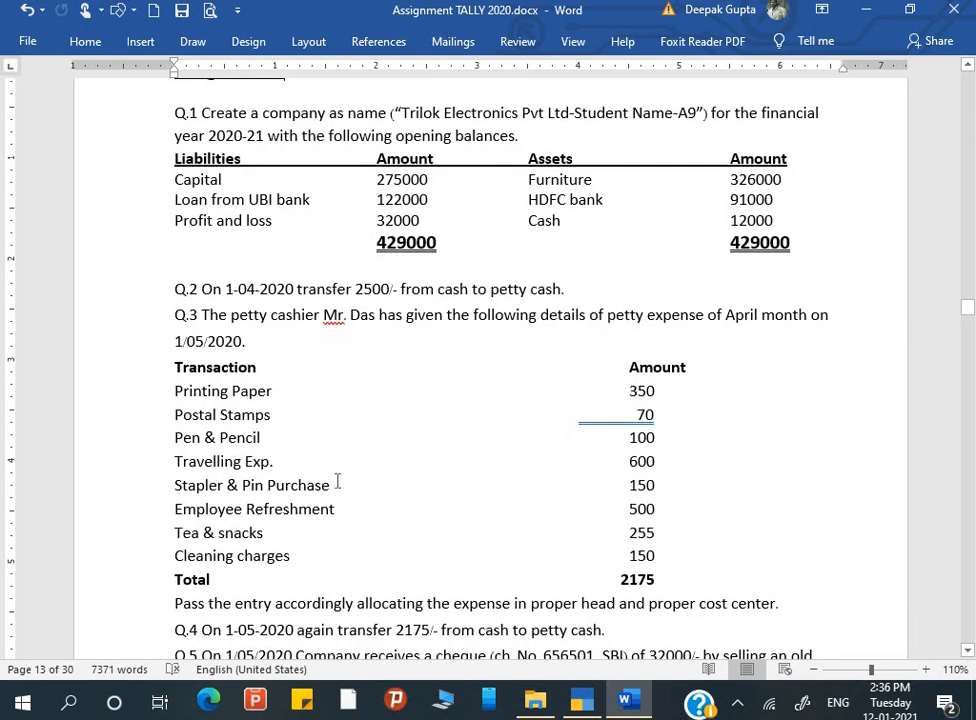
pyautogui.scroll(-3, 338, 481)
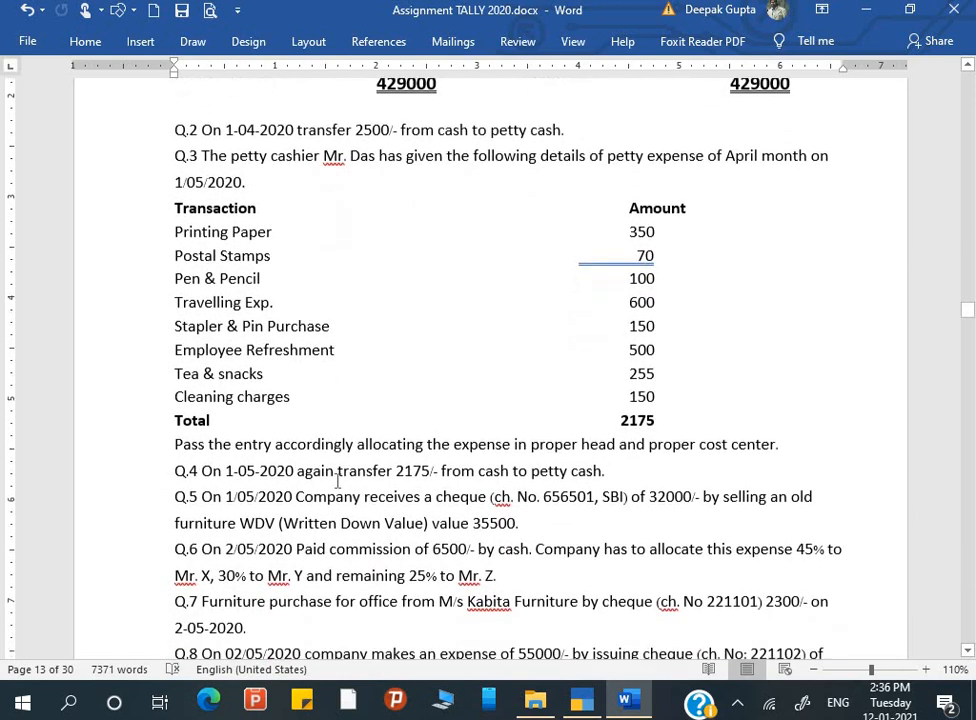
pyautogui.scroll(-1, 347, 578)
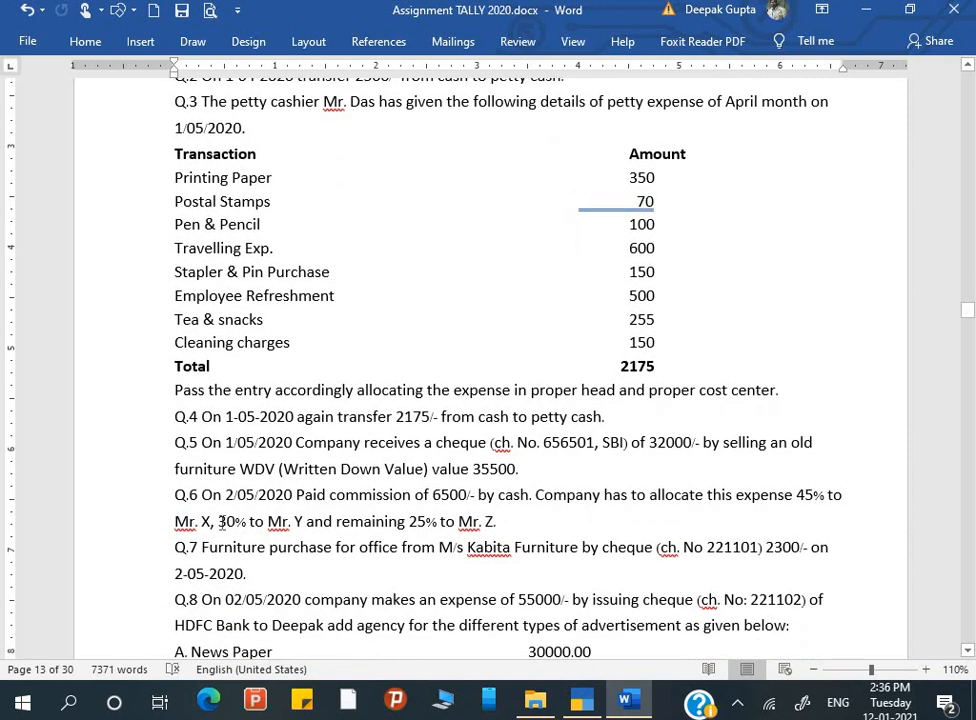
pyautogui.moveTo(249, 521); pyautogui.dragTo(456, 521)
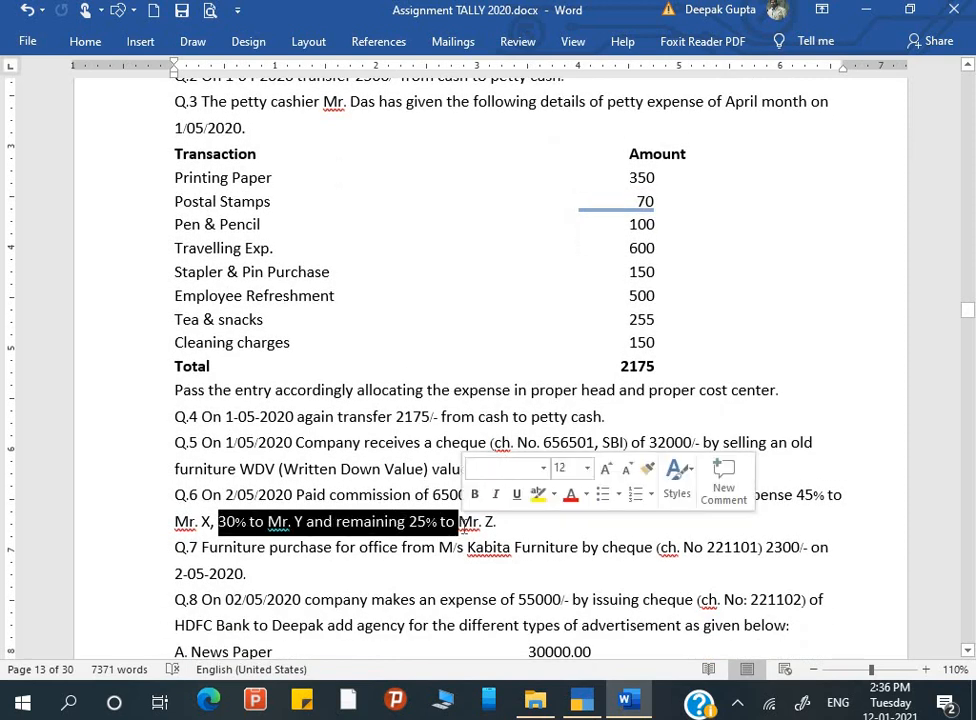
pyautogui.click(458, 521)
pyautogui.scroll(-2, 460, 524)
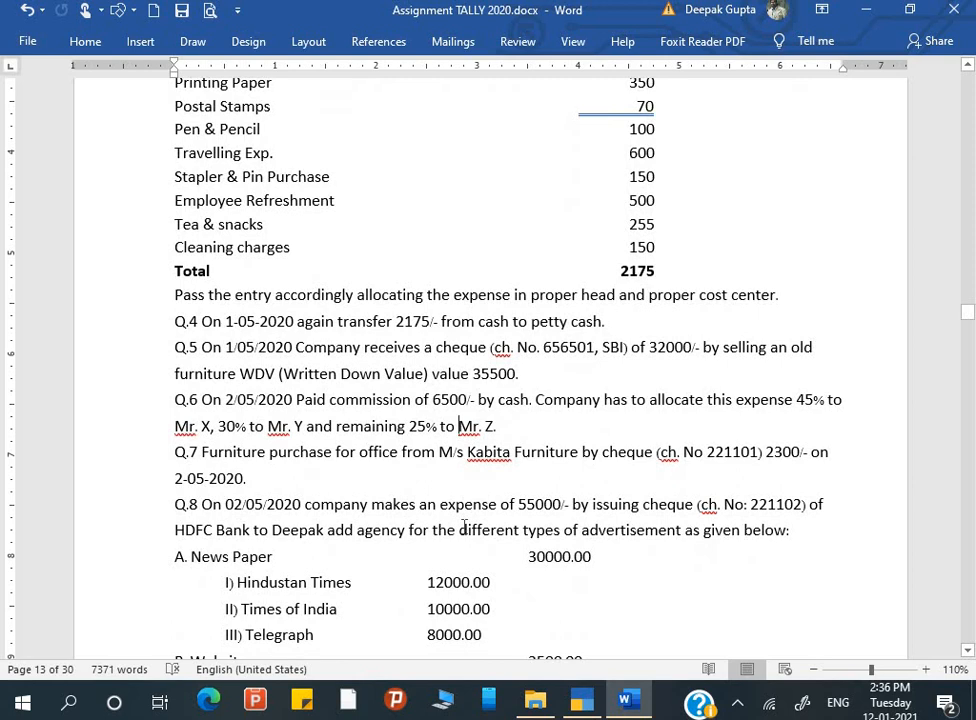
pyautogui.scroll(-1, 463, 527)
pyautogui.scroll(1, 464, 526)
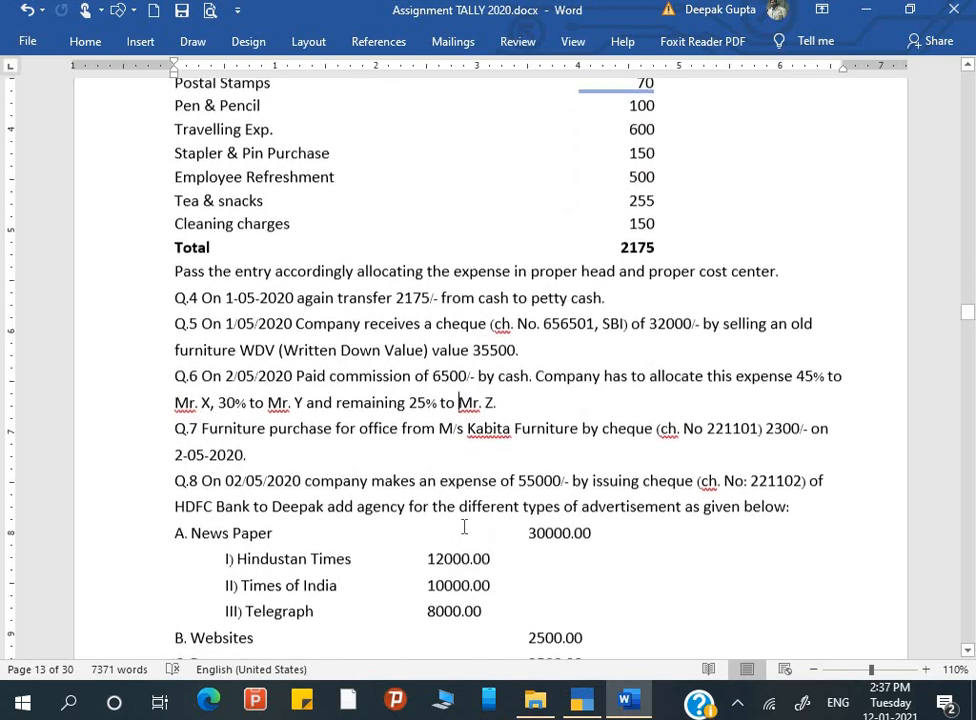
pyautogui.scroll(1, 427, 529)
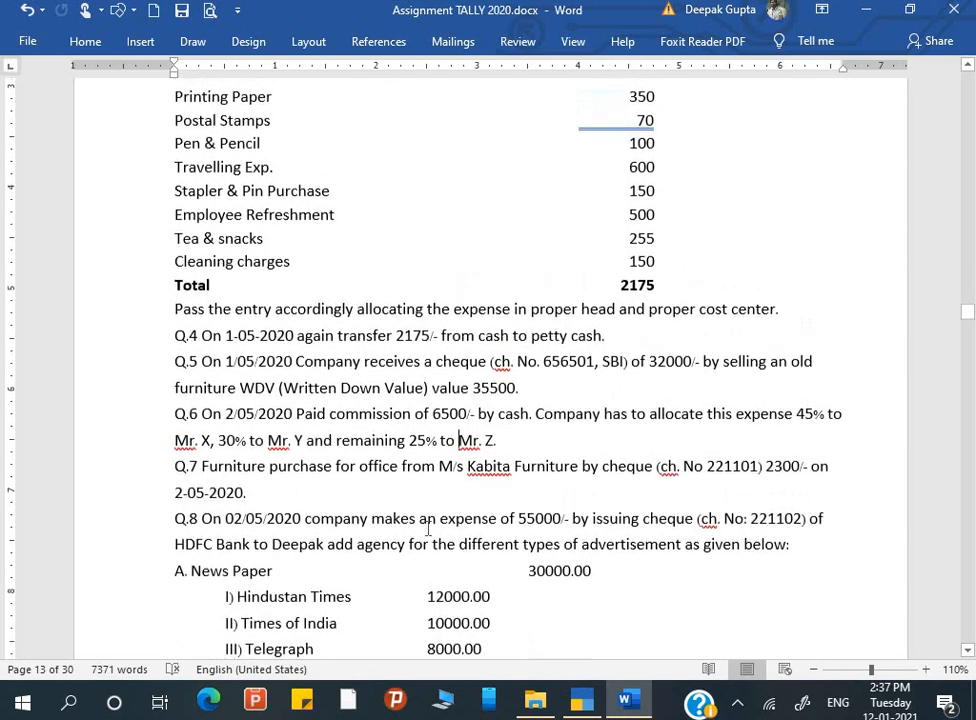
pyautogui.scroll(6, 428, 529)
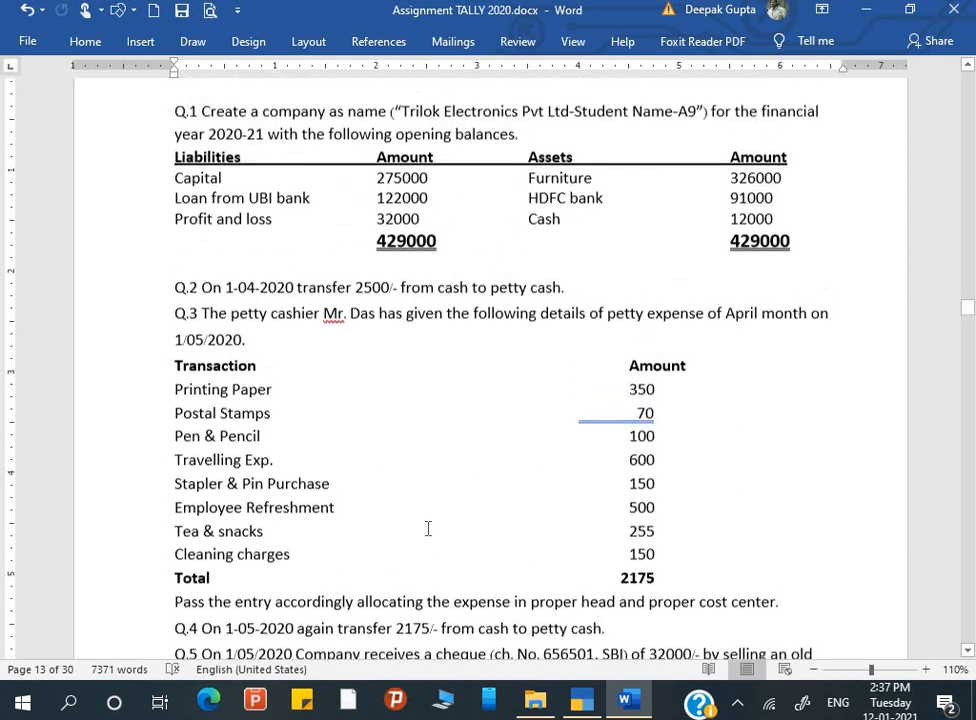
pyautogui.scroll(1, 427, 528)
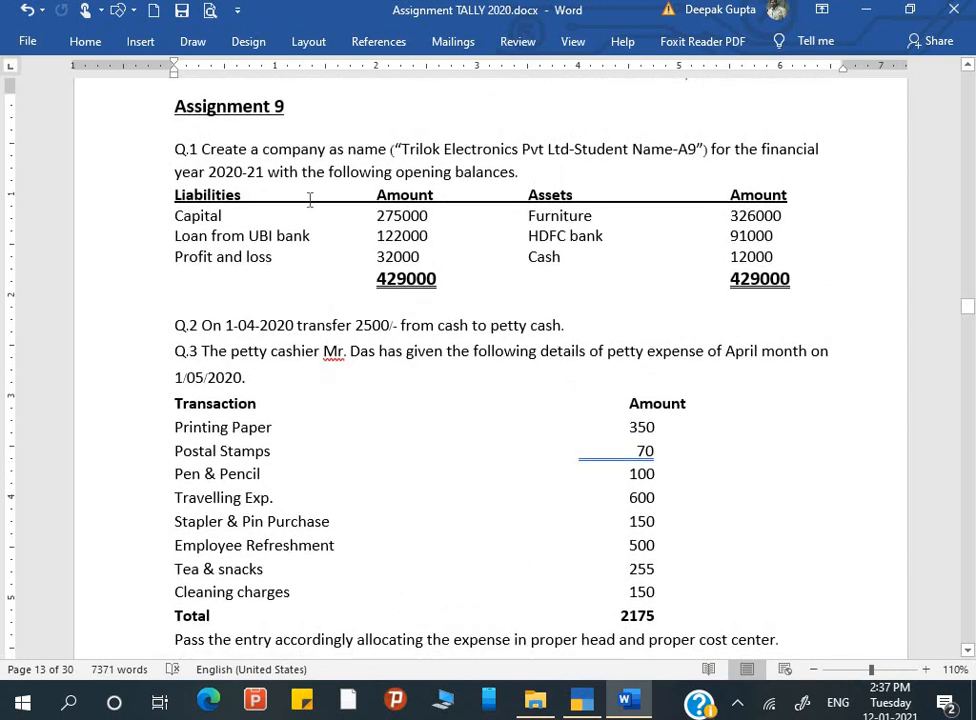
# Step: Check the company name and financial year required by Q.1 of Assignment 9
pyautogui.moveTo(204, 147); pyautogui.dragTo(692, 165)
pyautogui.click(423, 149)
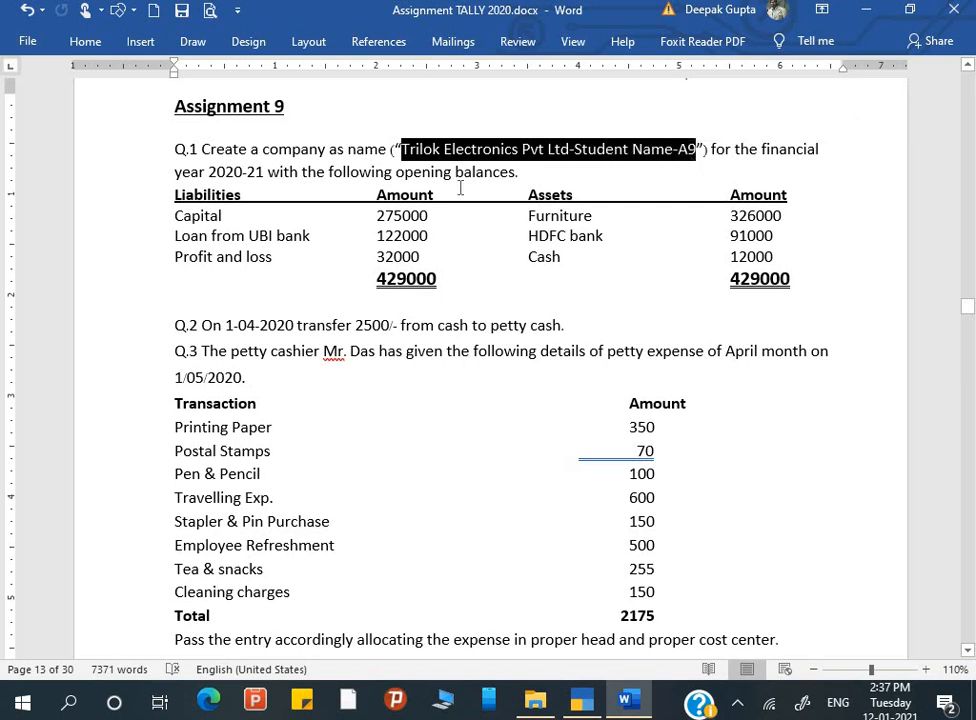
pyautogui.click(478, 194)
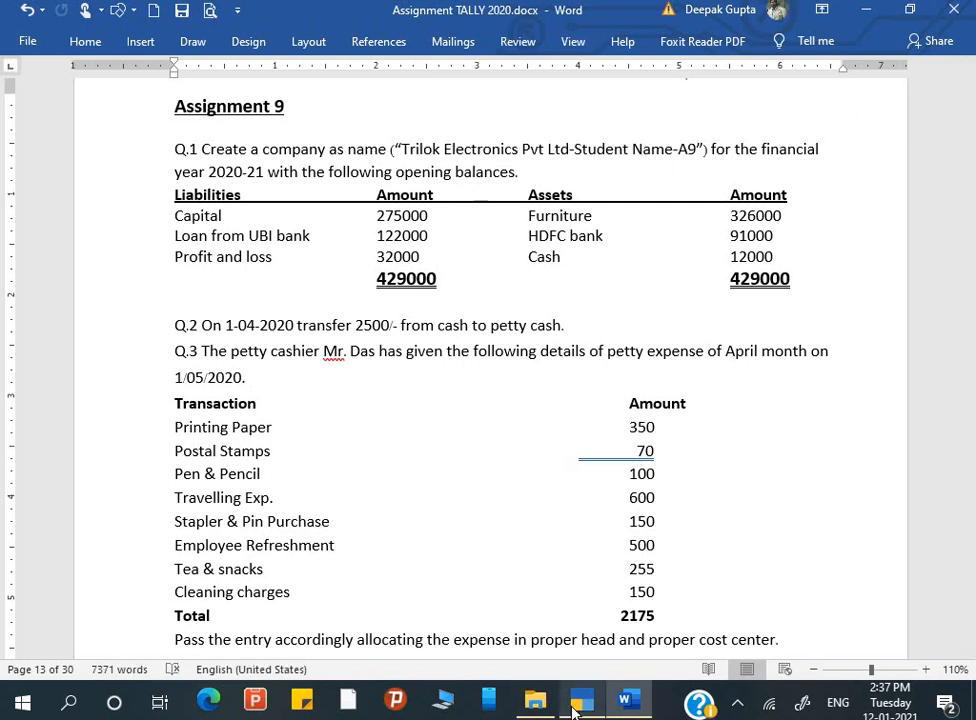
# Step: Switch to TallyPrime and shut the open Shanti Garments company
pyautogui.click(582, 706)
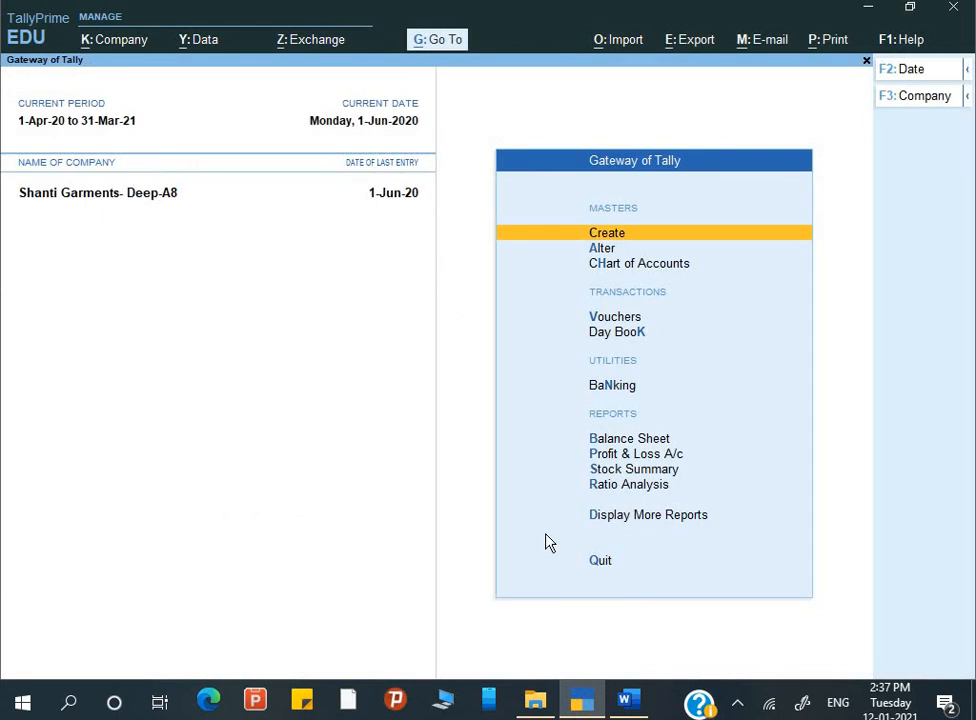
pyautogui.hotkey('alt', 'F1')
pyautogui.press('y')
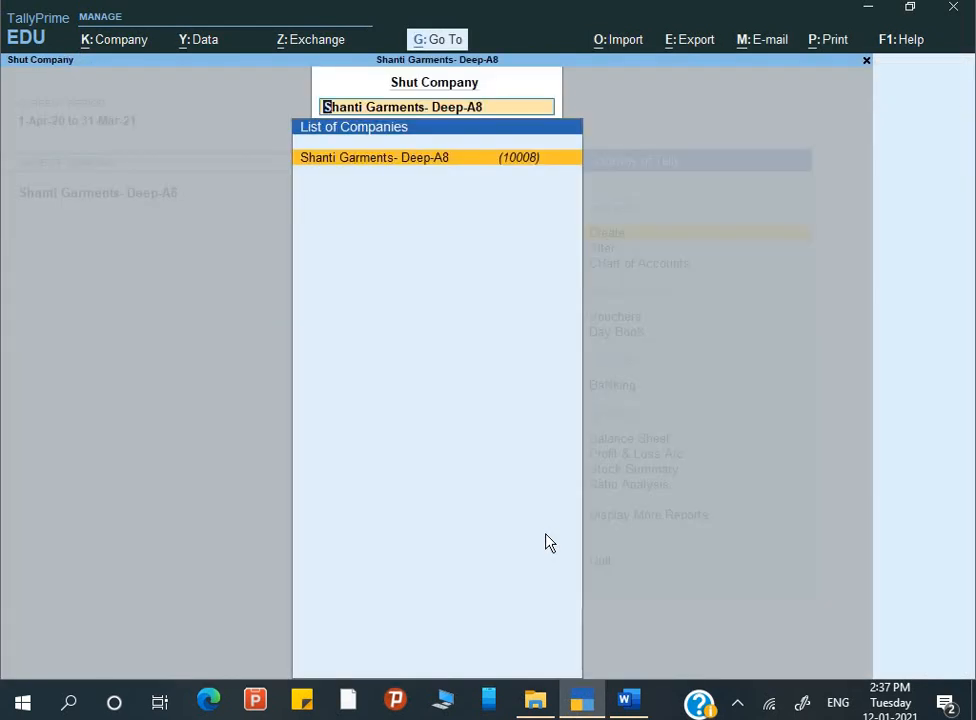
pyautogui.press('Return')
# Step: Start creating a new company and name it Trilok Electronic Pvt Ltd, consulting the Word assignment for the name
pyautogui.press('Up')
pyautogui.press('Up')
pyautogui.press('Up')
pyautogui.press('Up')
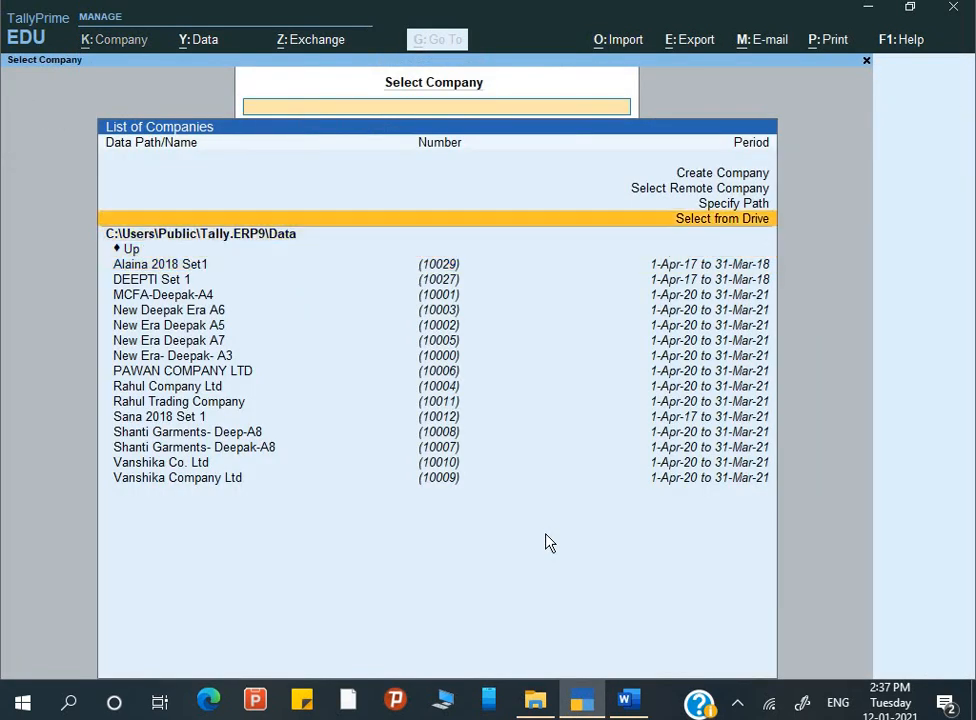
pyautogui.press('Return')
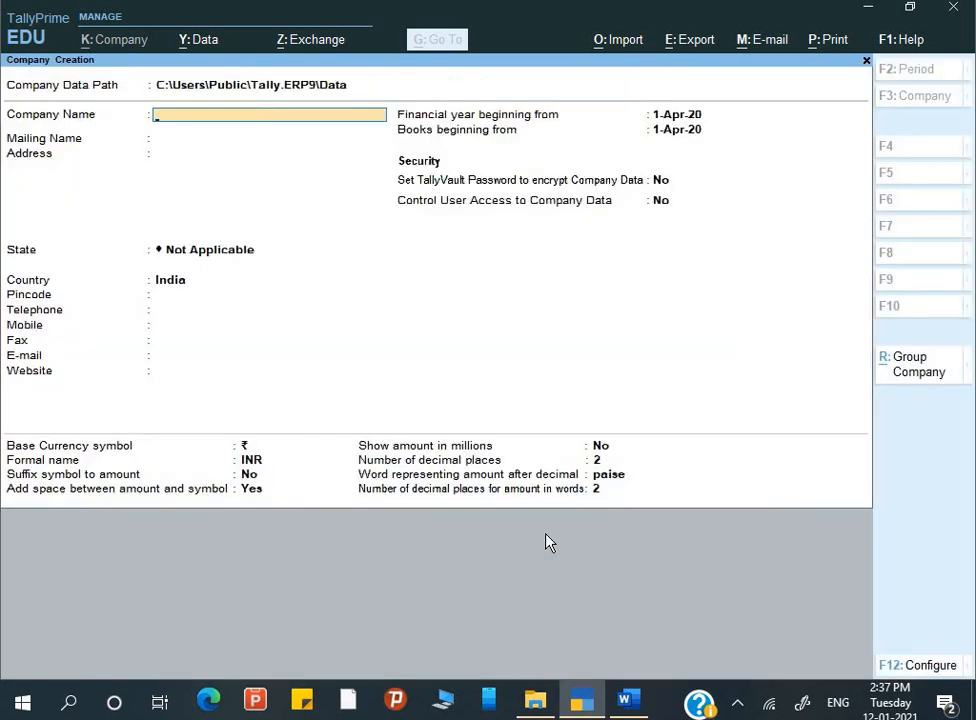
pyautogui.write('Trilok')
pyautogui.hotkey('alt', 'Tab')
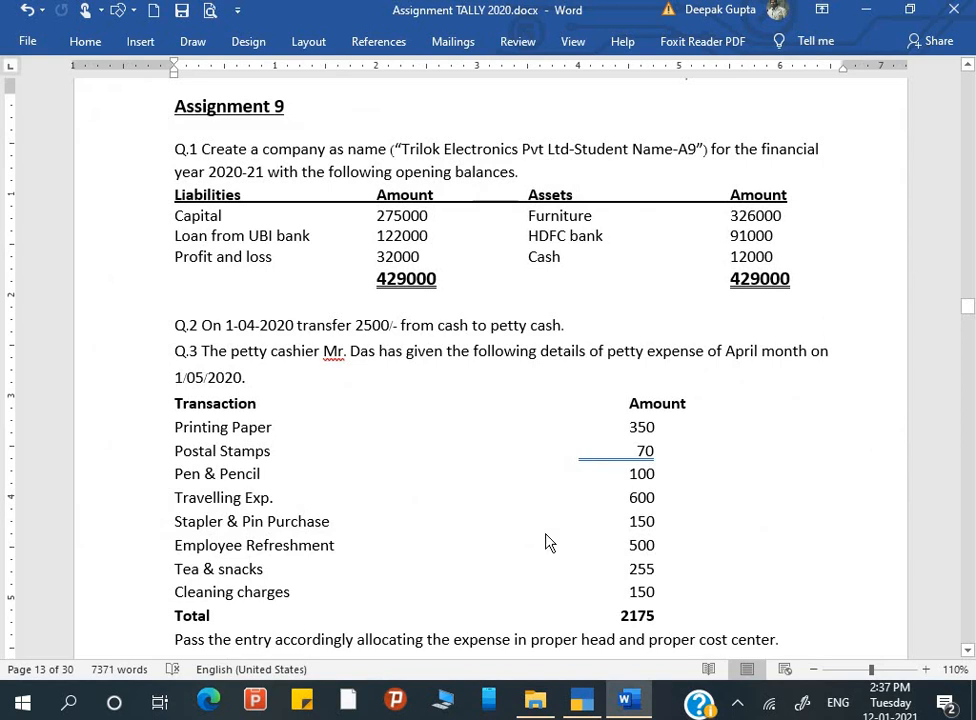
pyautogui.hotkey('alt', 'Tab')
pyautogui.write('E')
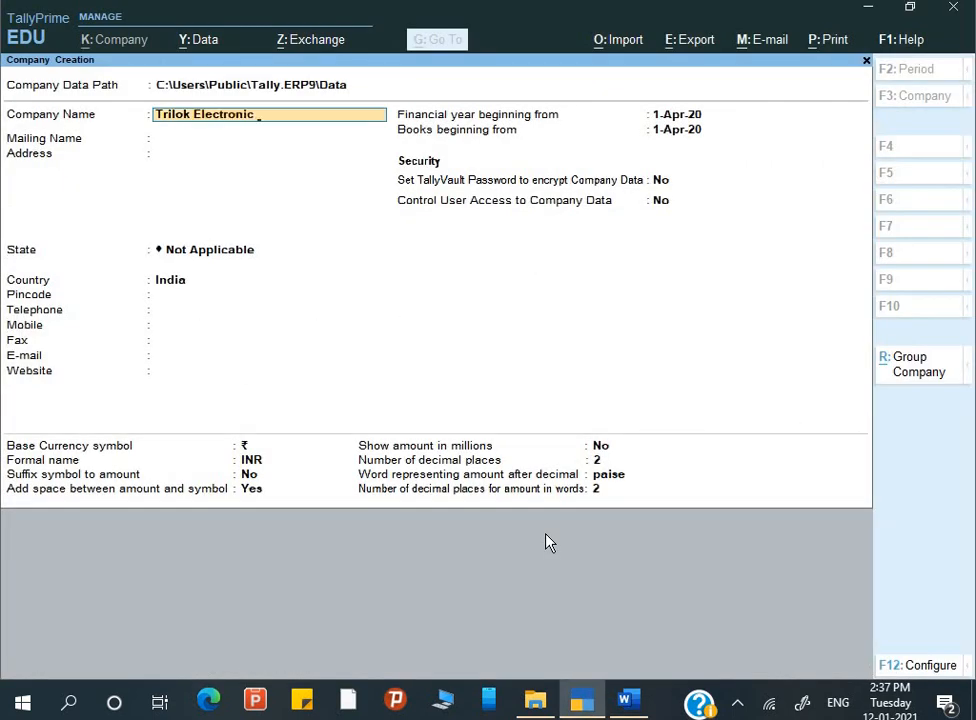
pyautogui.write('lectronic Pvt Ltd')
pyautogui.press('Return')
pyautogui.press('Return')
pyautogui.press('Return')
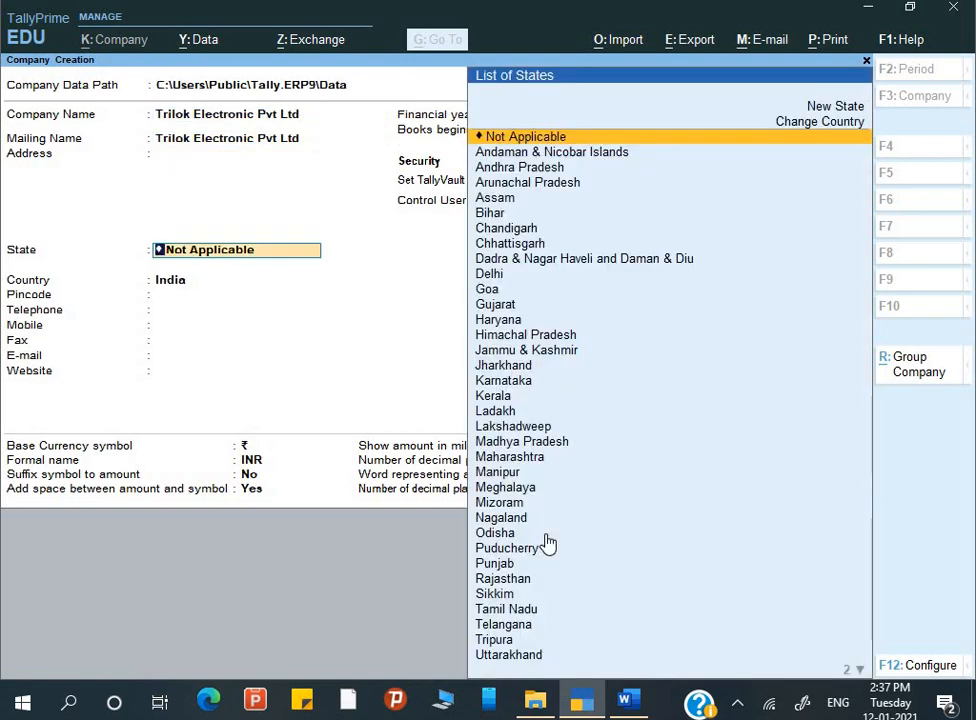
# Step: Extend the company name with the suffix "- A9", making it Trilok Electronic Pvt Ltd- A9
pyautogui.press('BackSpace')
pyautogui.press('BackSpace')
pyautogui.press('BackSpace')
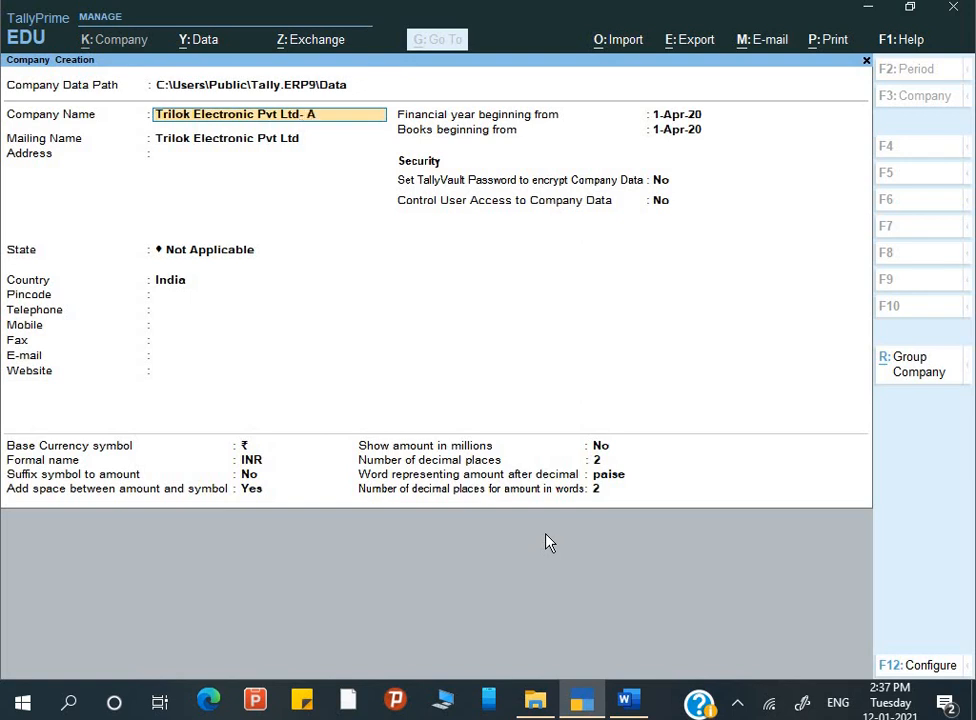
pyautogui.write('- A9')
pyautogui.press('Return')
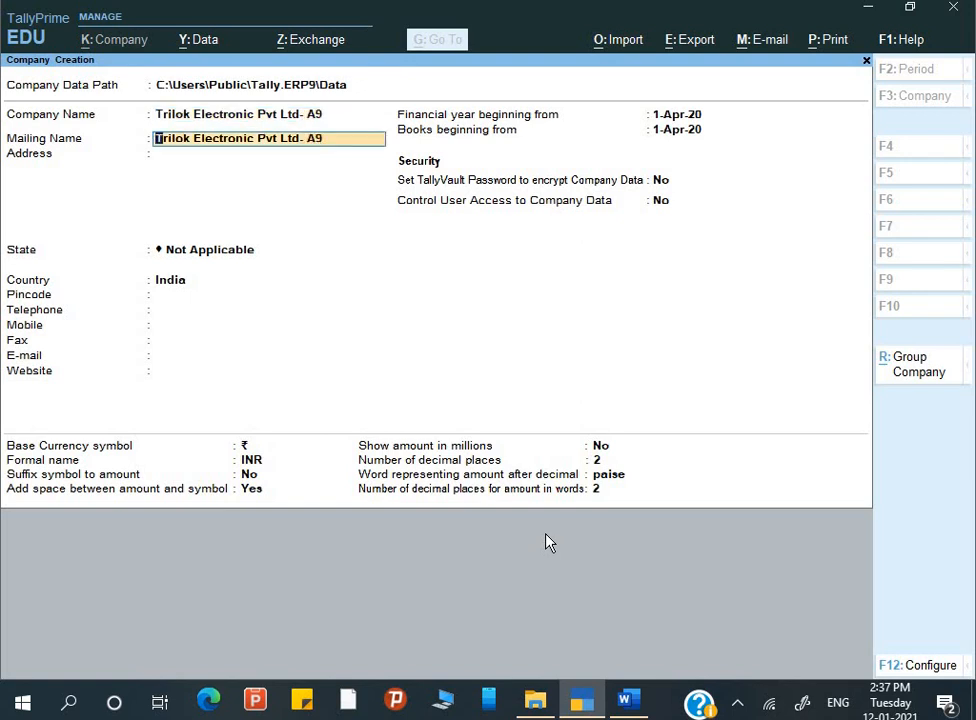
# Step: Leave the address blank, set the company's state to Uttar Pradesh and create the company
pyautogui.press('Return')
pyautogui.press('Return')
pyautogui.press('Return')
pyautogui.press('BackSpace')
pyautogui.write('Utt')
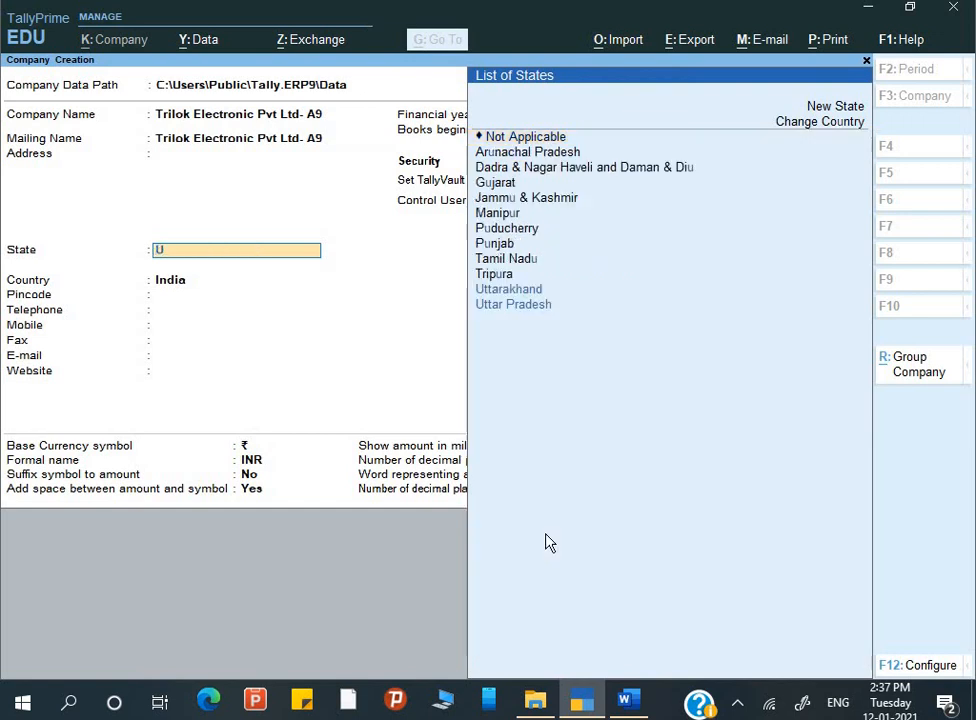
pyautogui.press('Down')
pyautogui.press('Down')
pyautogui.press('Return')
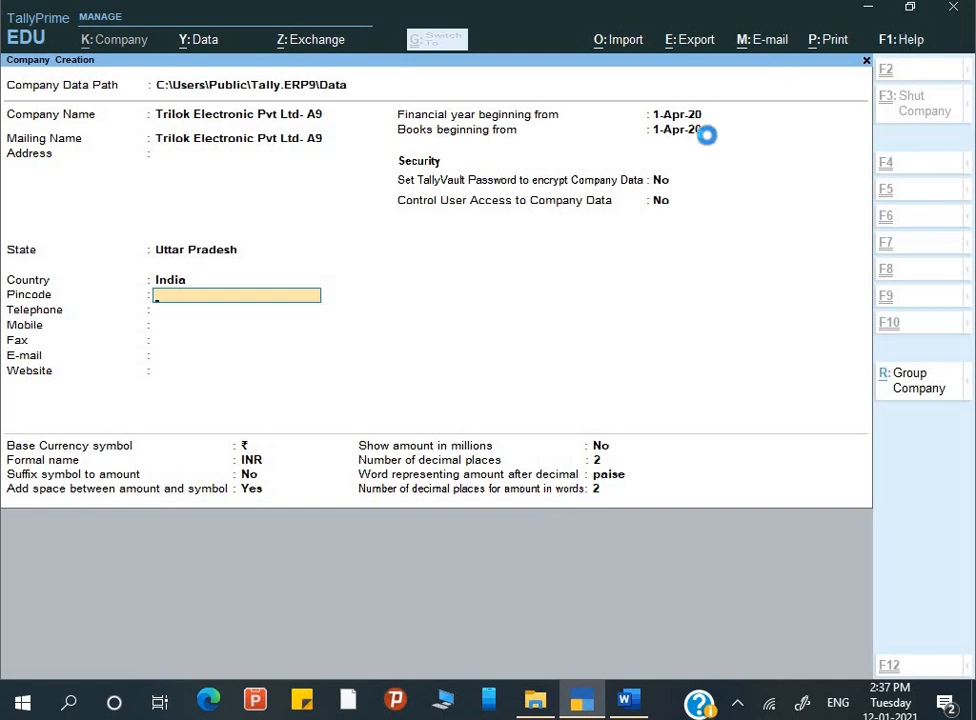
# Step: Glance at the assignment in Word, return to TallyPrime and go to the Goods and Services Tax setting in the company features
pyautogui.click(627, 700)
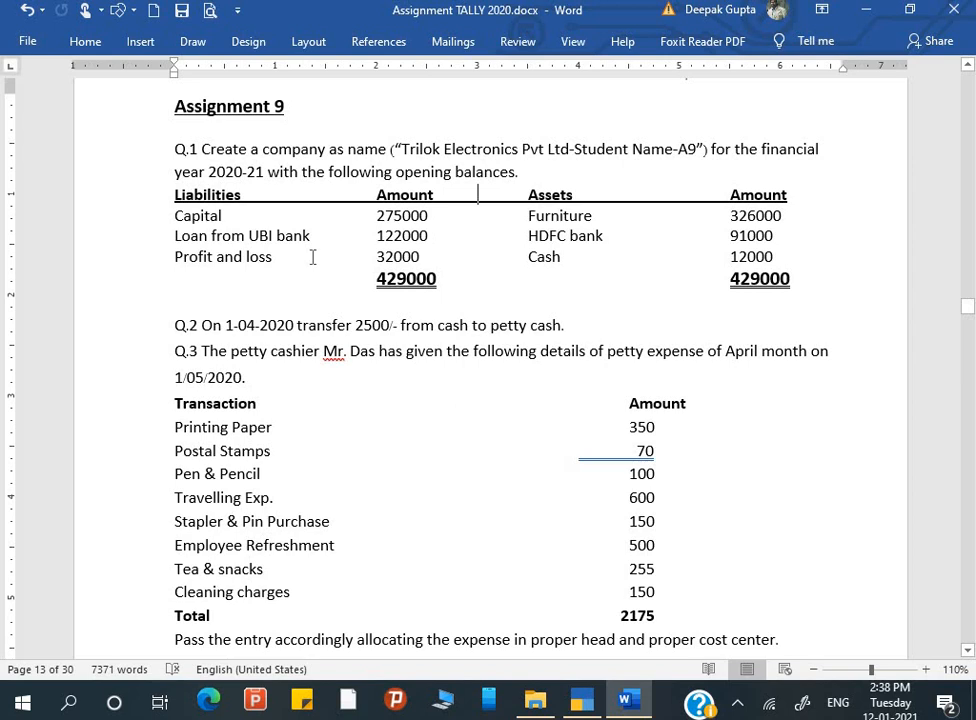
pyautogui.hotkey('alt', 'Tab')
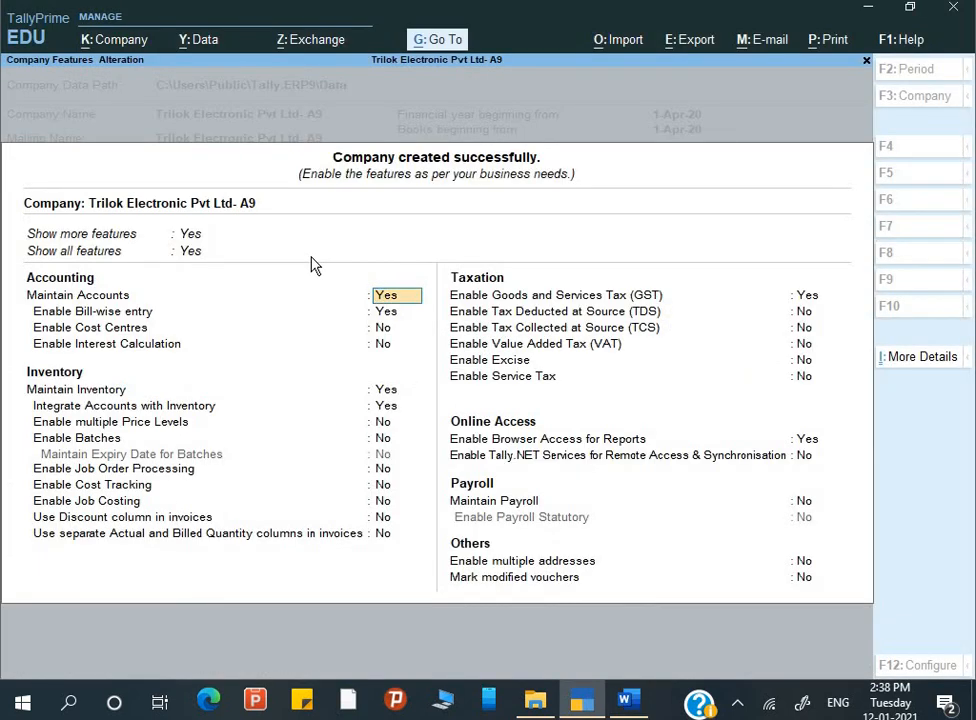
pyautogui.press('Down')
pyautogui.press('Down')
pyautogui.press('Down')
pyautogui.press('Down')
pyautogui.press('Down')
pyautogui.press('Down')
pyautogui.press('Down')
pyautogui.press('Down')
pyautogui.press('Down')
pyautogui.press('Down')
pyautogui.press('Down')
pyautogui.press('Down')
pyautogui.press('Down')
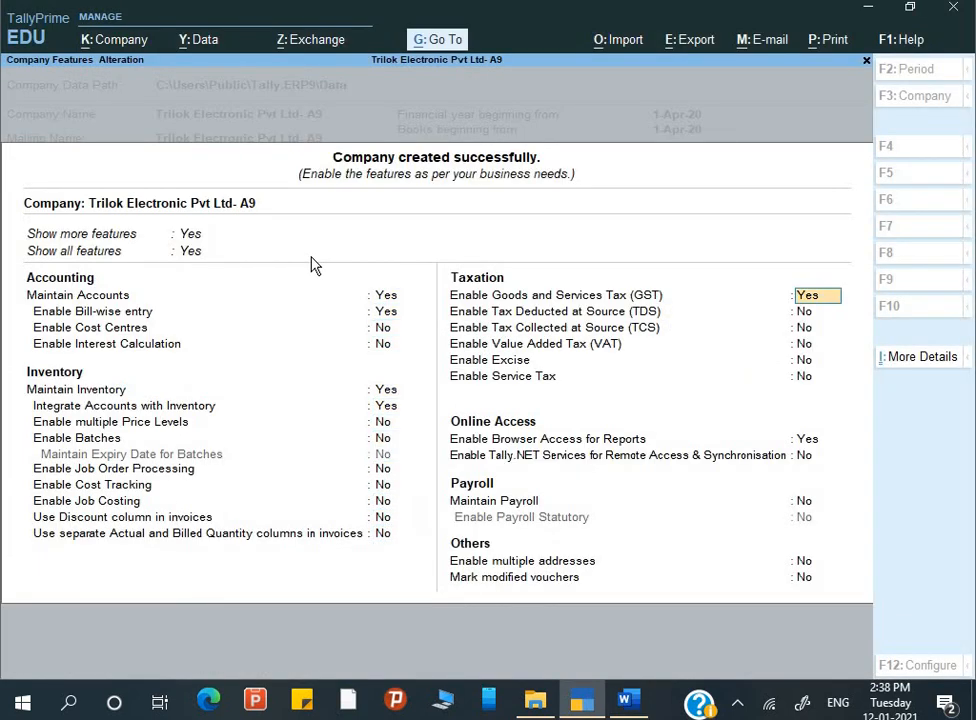
pyautogui.press('Return')
pyautogui.write('N')
pyautogui.press('Return')
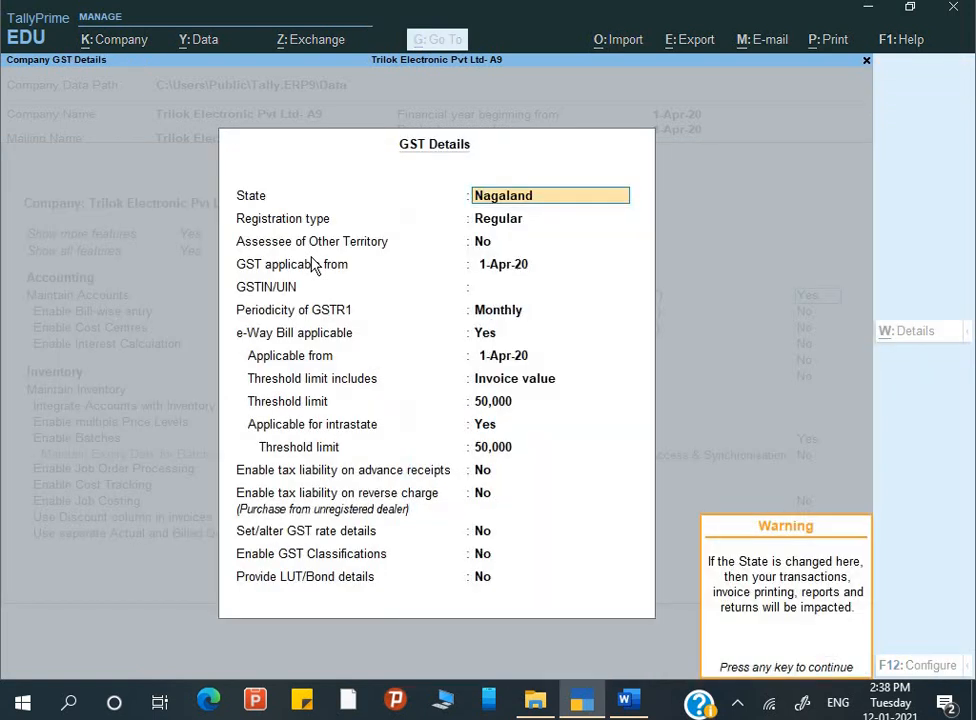
pyautogui.press('Return')
pyautogui.press('Escape')
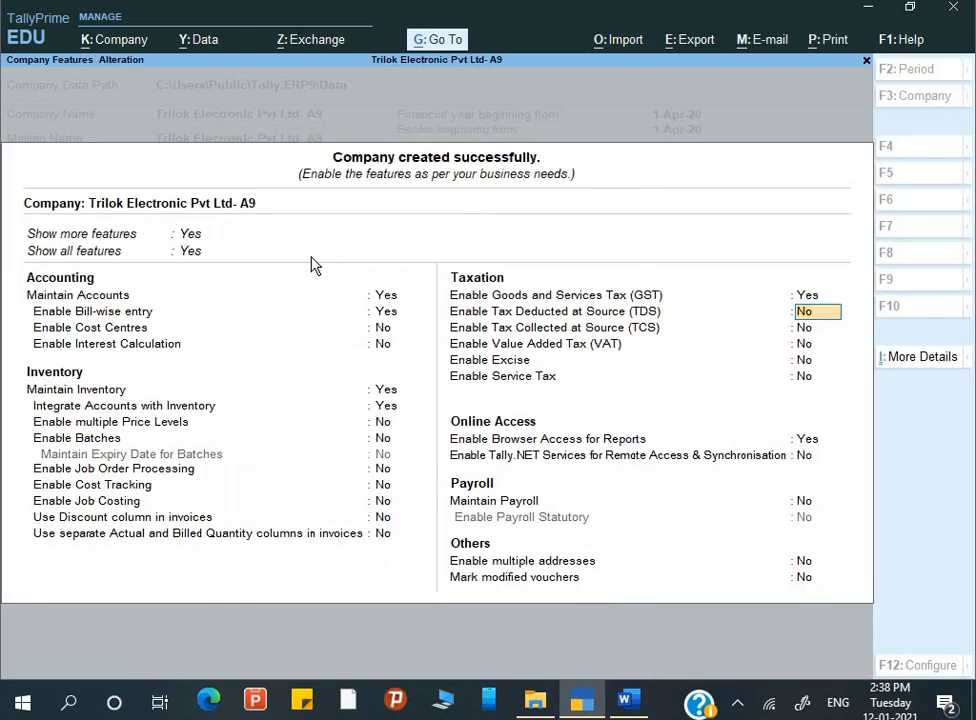
# Step: Set Enable Goods and Services Tax (GST) to No and save the company features
pyautogui.press('Up')
pyautogui.press('n')
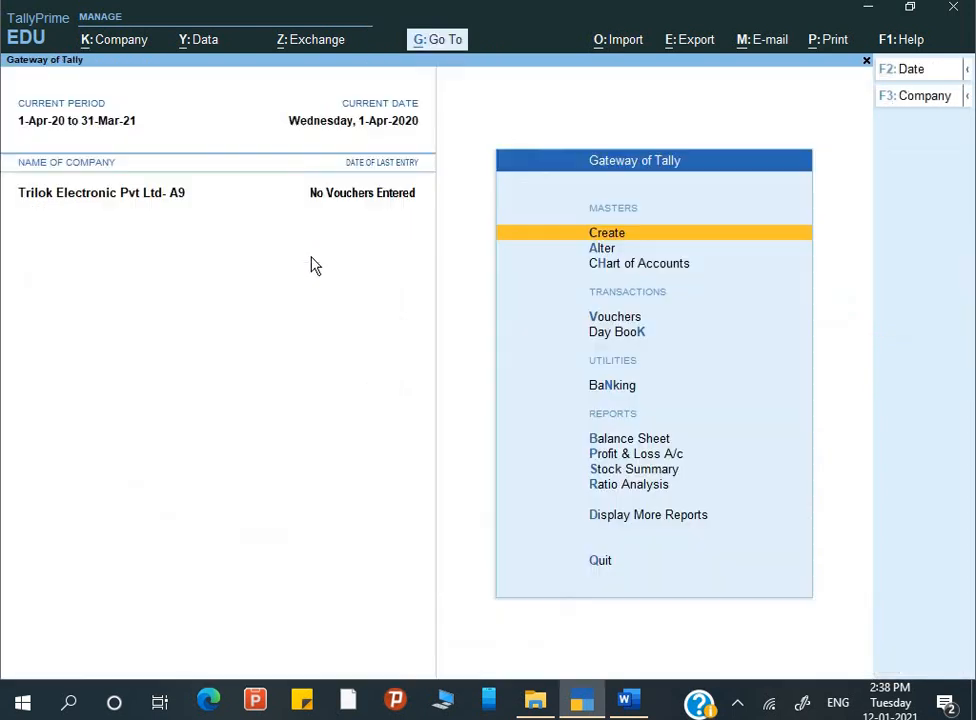
# Step: Open the list of ledgers in the Chart of Accounts
pyautogui.press('Down')
pyautogui.press('Down')
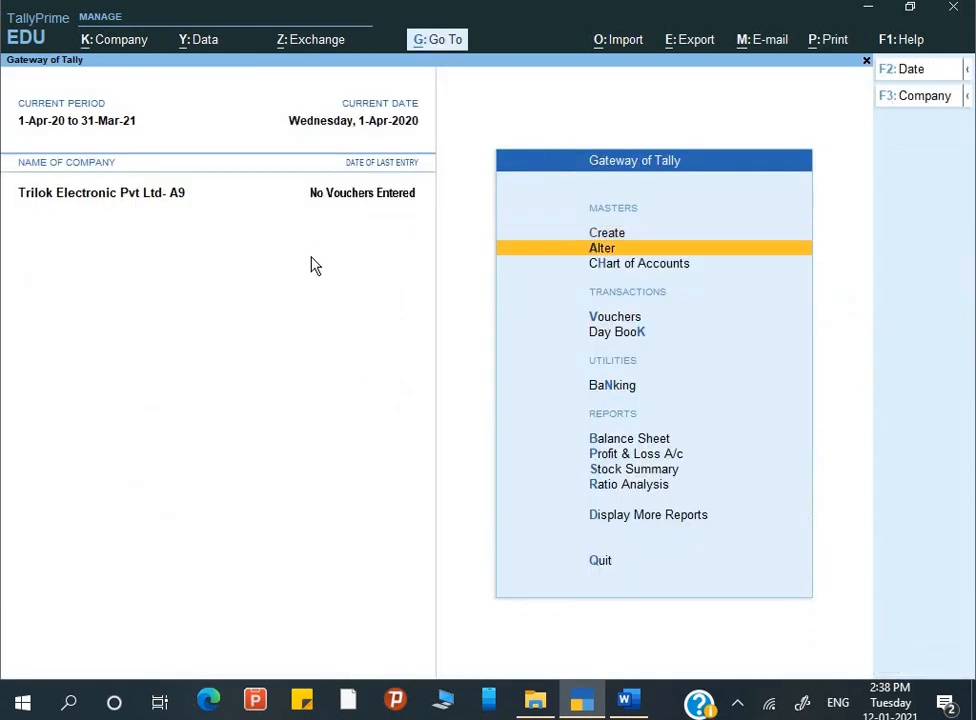
pyautogui.press('Return')
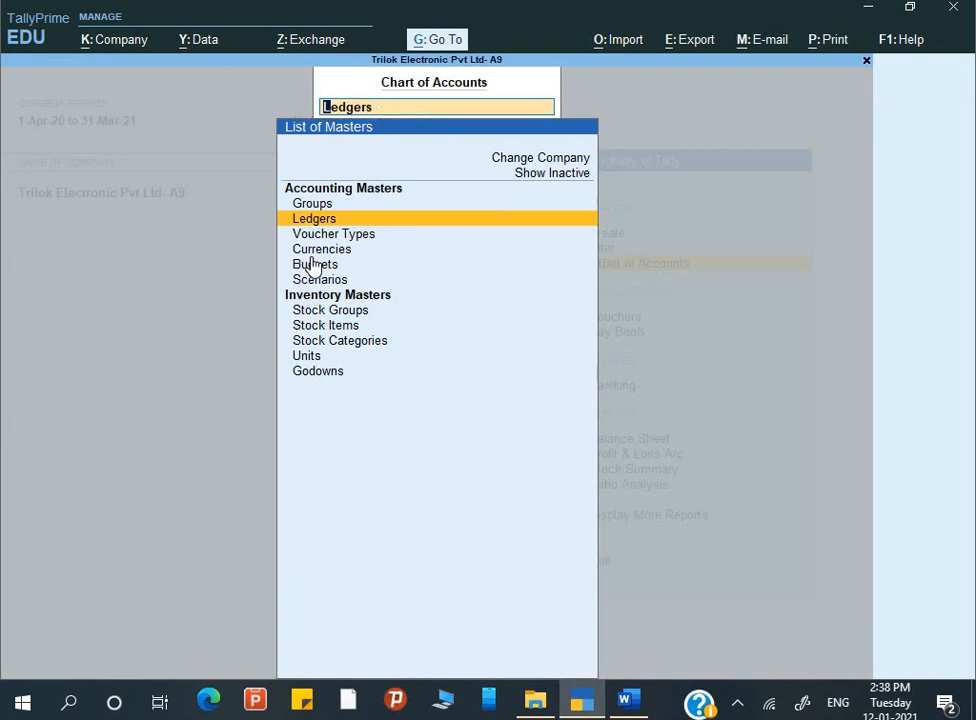
pyautogui.press('Return')
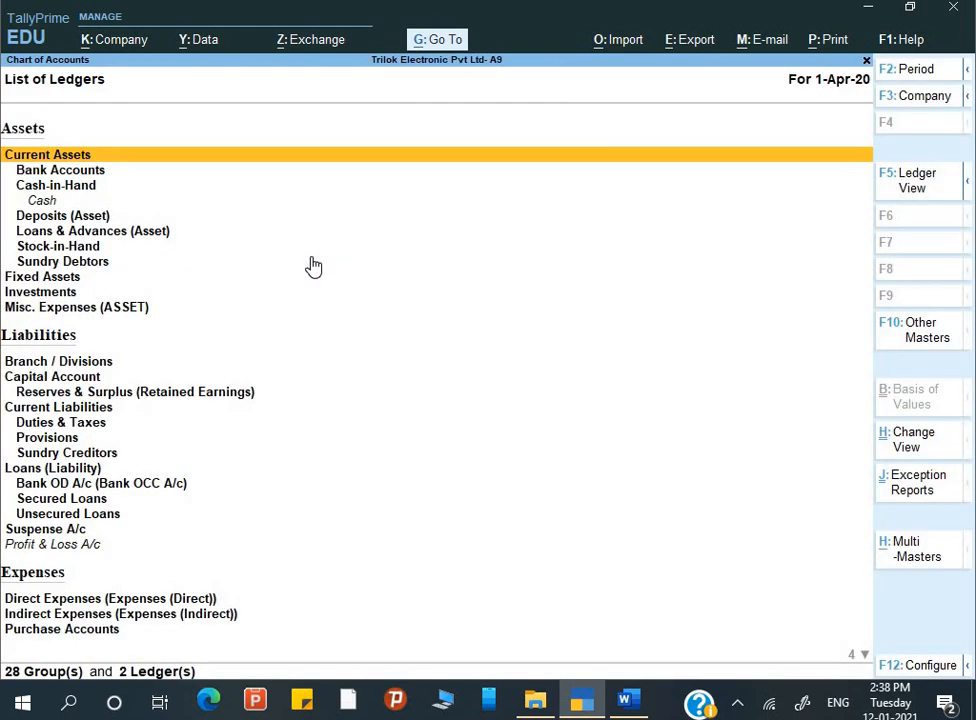
# Step: Open the multi-ledger alteration screen for all groups (All Items) from the list of ledgers
pyautogui.hotkey('ctrl', 'h')
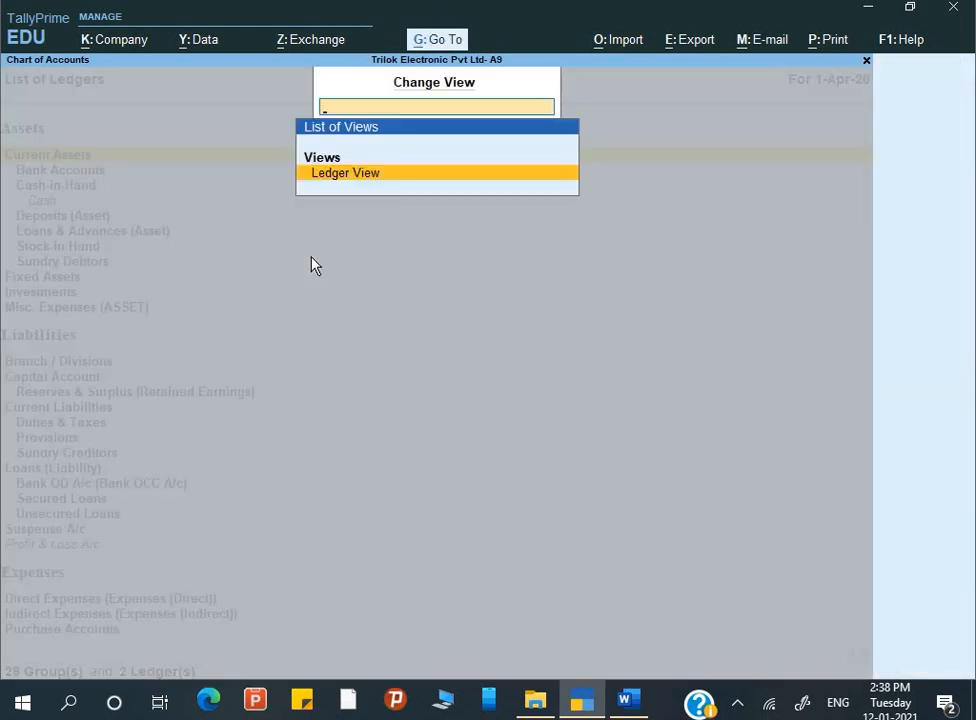
pyautogui.press('Escape')
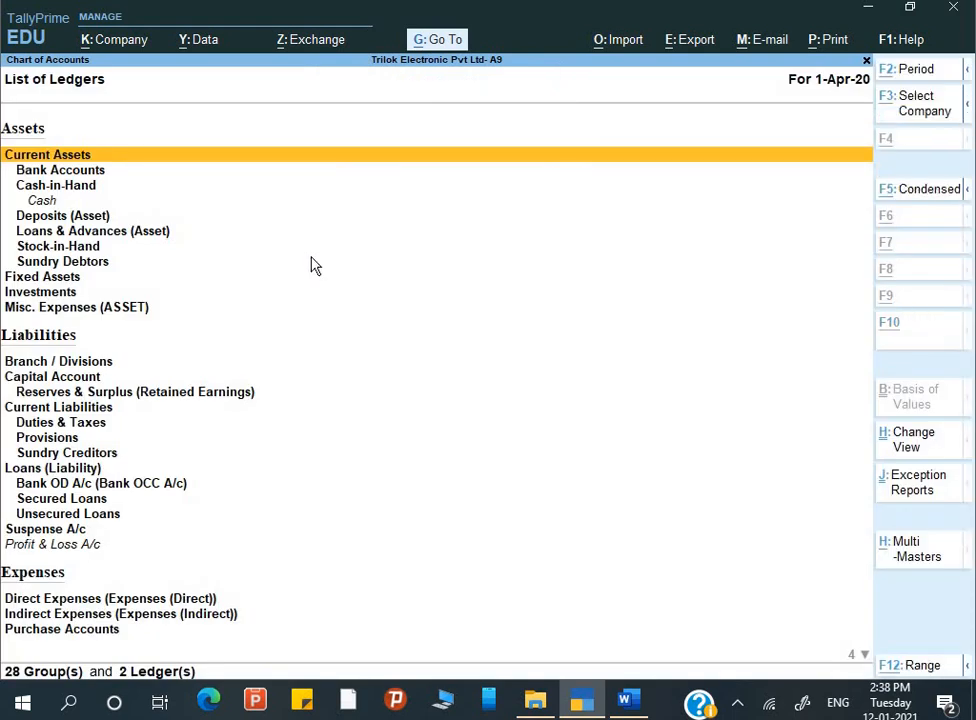
pyautogui.hotkey('alt', 'h')
pyautogui.press('Down')
pyautogui.press('Return')
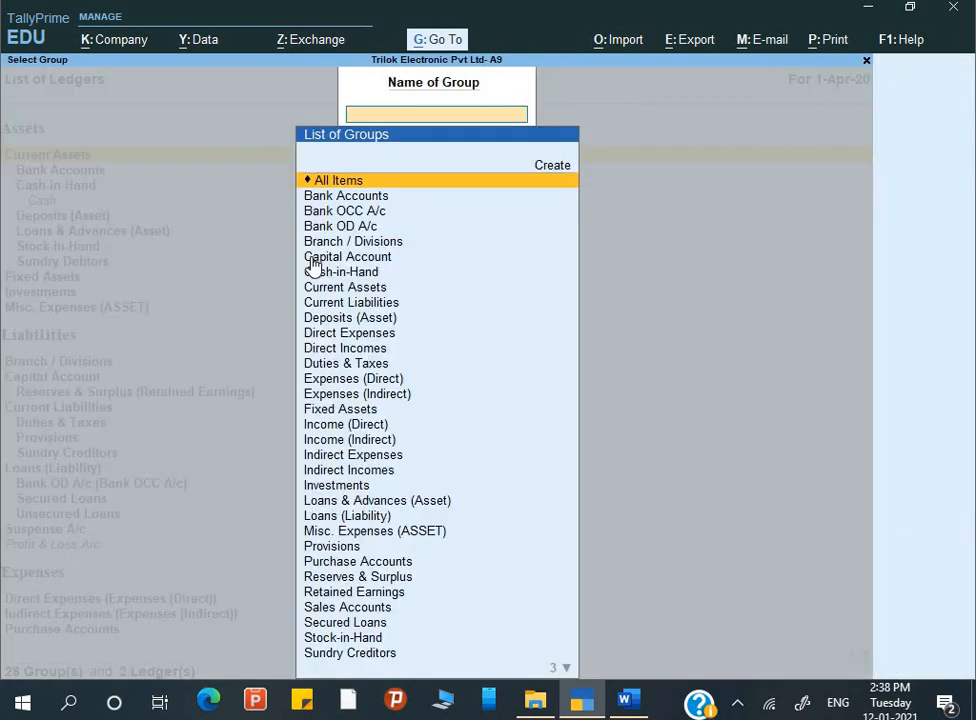
pyautogui.press('Return')
# Step: Check the cash amount in the Word assignment and set the Cash ledger's opening balance in TallyPrime to 12000 Dr
pyautogui.press('Return')
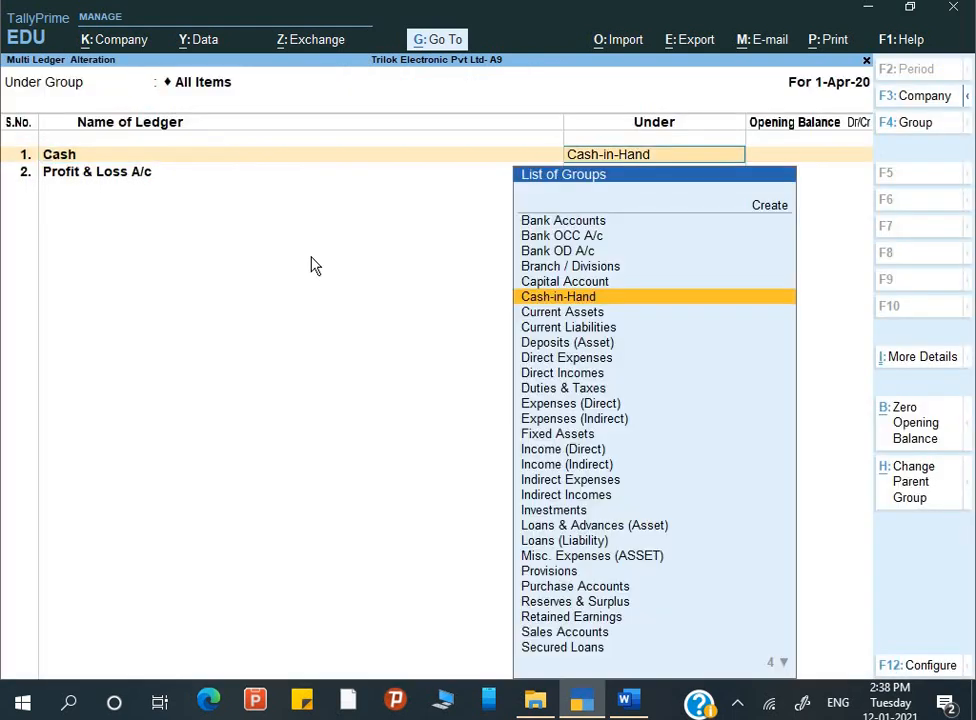
pyautogui.press('Return')
pyautogui.hotkey('alt', 'Tab')
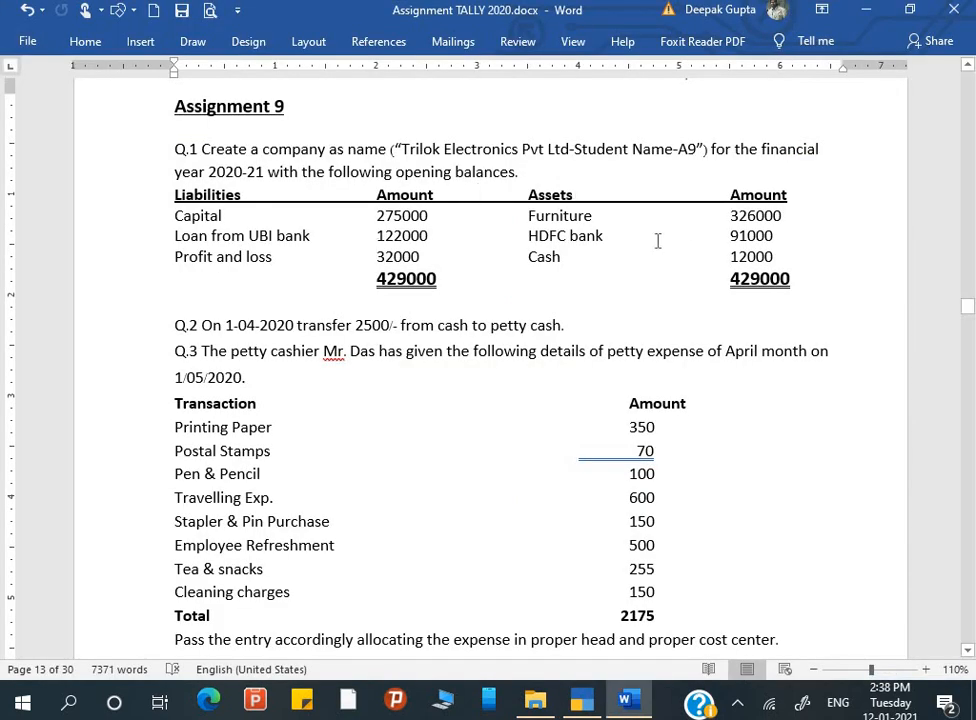
pyautogui.hotkey('alt', 'Tab')
pyautogui.write('12000')
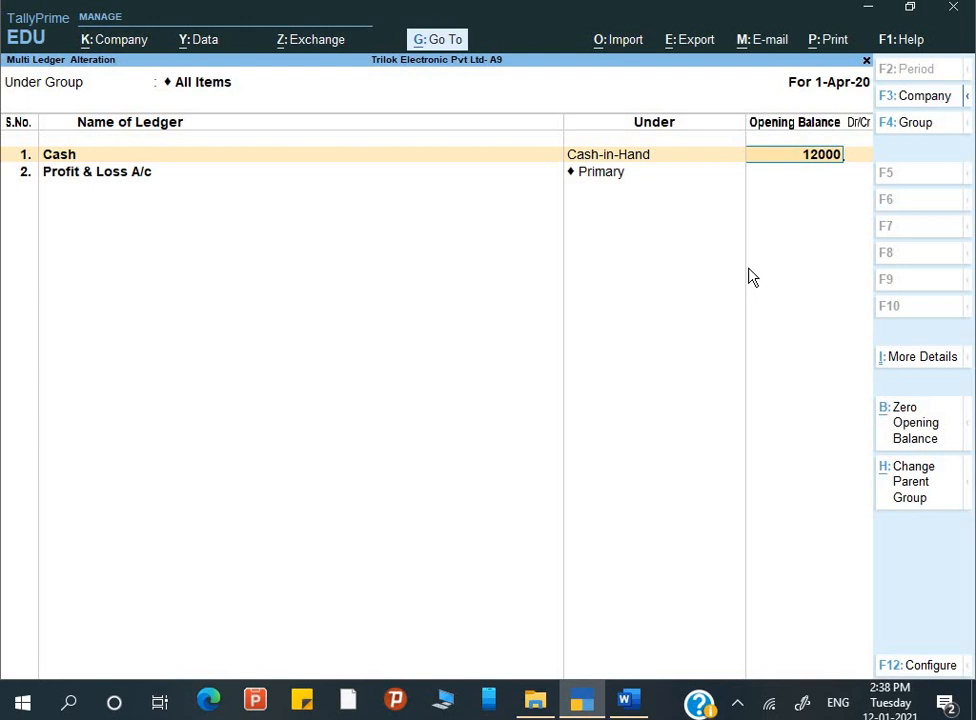
pyautogui.press('Return')
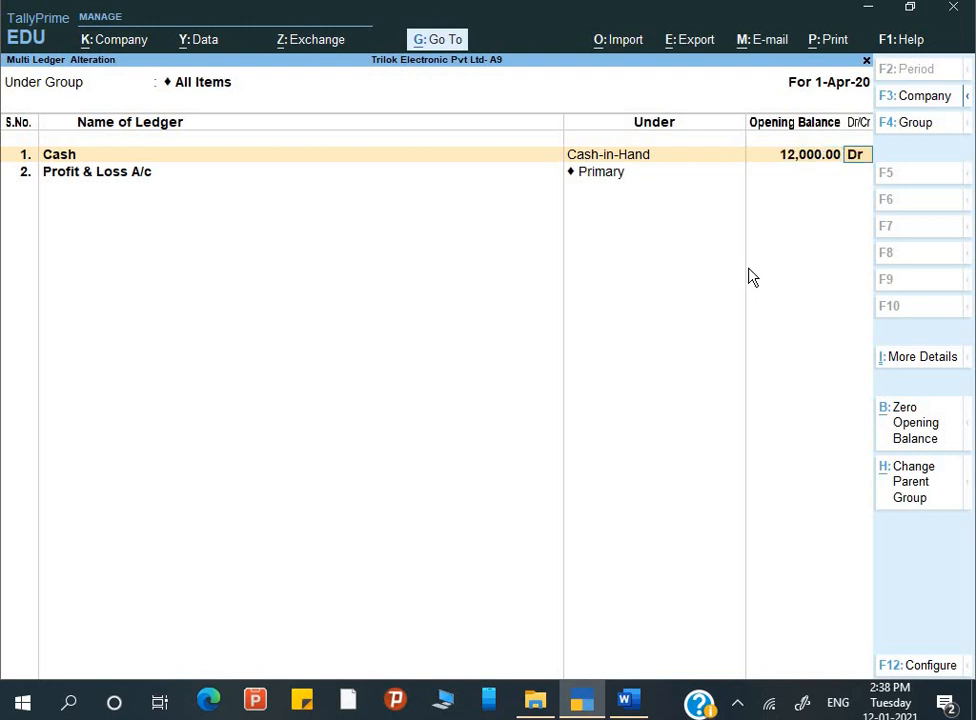
pyautogui.press('Return')
# Step: Check the profit and loss amount in the Word assignment and set the Profit & Loss A/c opening balance in TallyPrime to 32000 Cr
pyautogui.hotkey('alt', 'Tab')
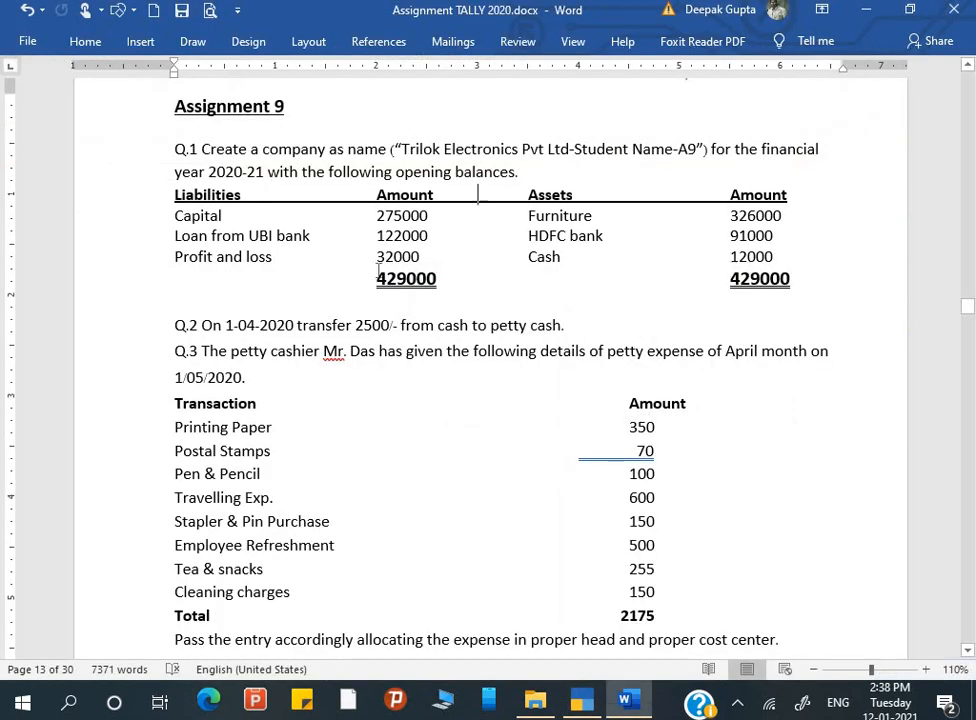
pyautogui.hotkey('alt', 'Tab')
pyautogui.press('Return')
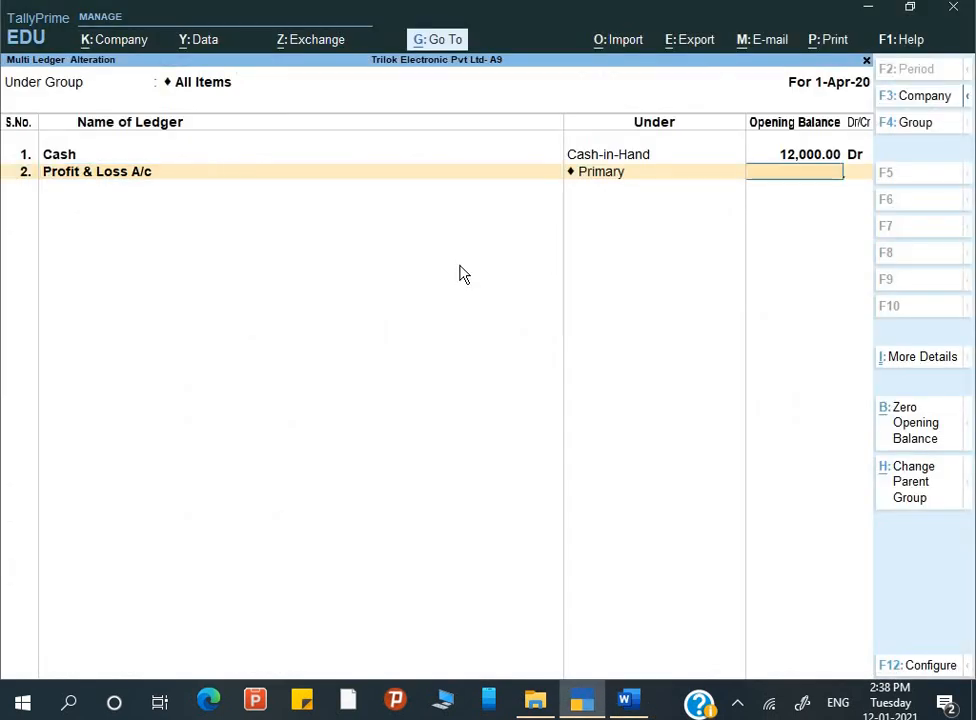
pyautogui.press('Return')
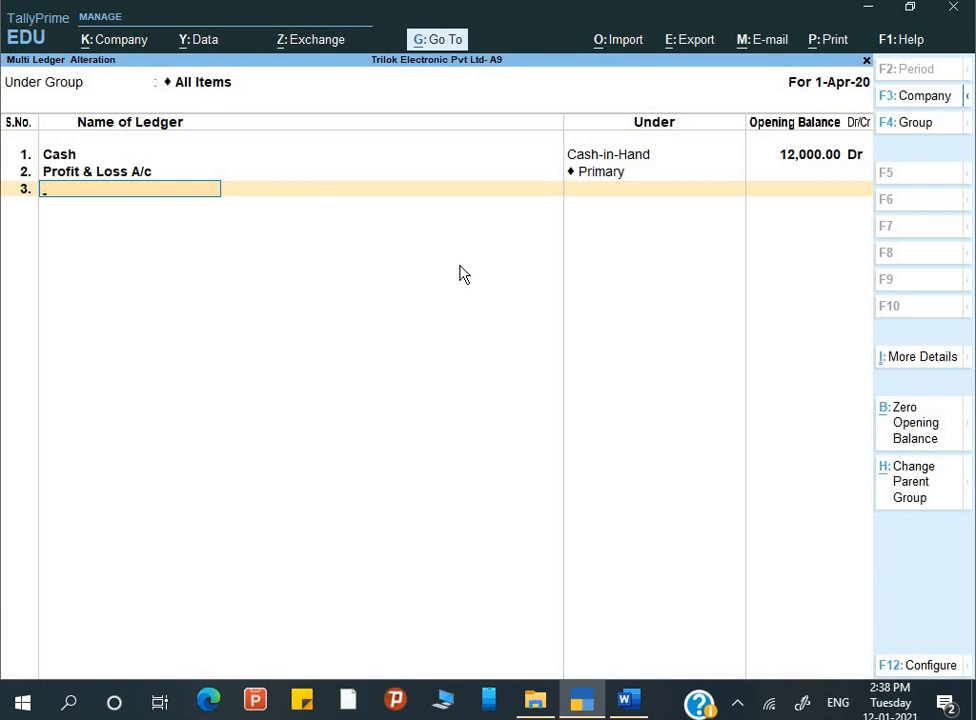
pyautogui.press('BackSpace')
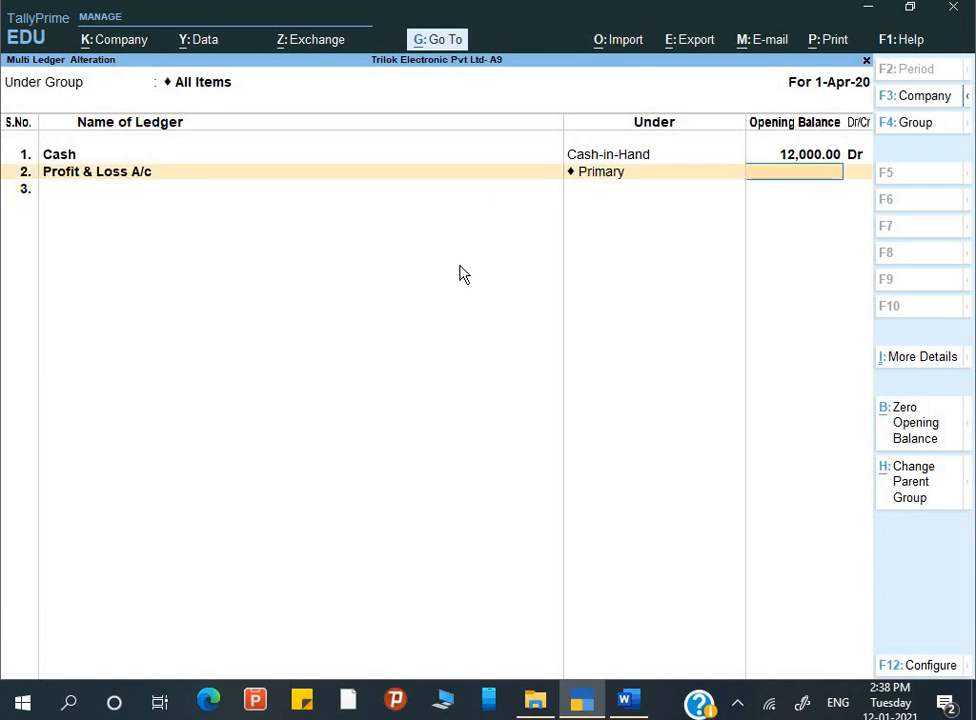
pyautogui.write('32000')
pyautogui.press('Return')
pyautogui.press('Return')
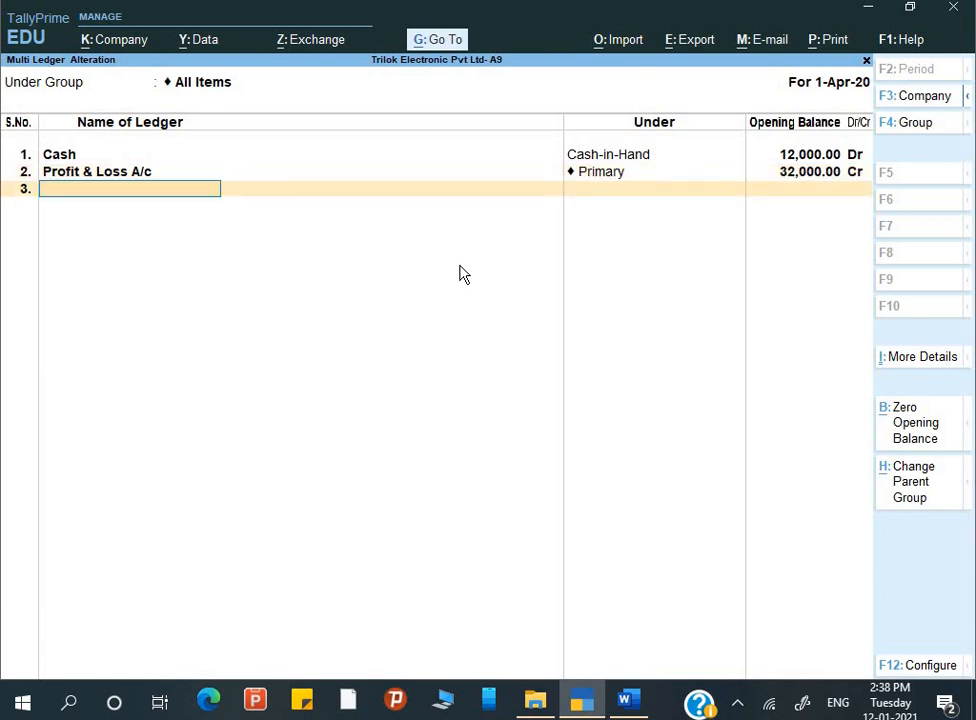
# Step: Consult the Word assignment and add a ledger Capital in TallyPrime under Capital Account with an opening balance of 275000 Cr
pyautogui.hotkey('alt', 'Tab')
pyautogui.hotkey('alt', 'Tab')
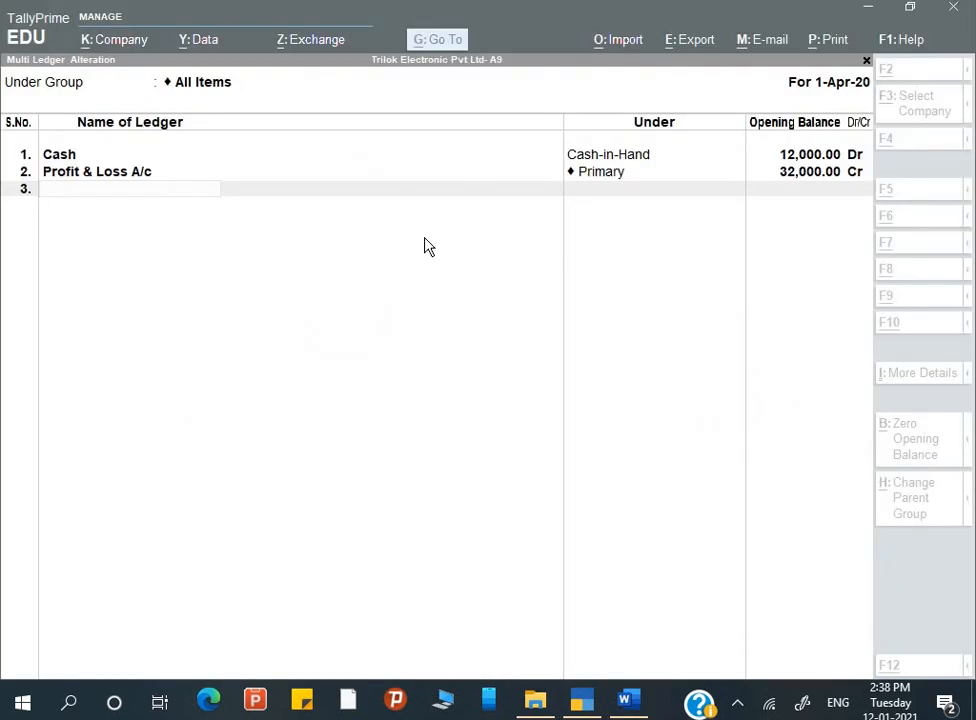
pyautogui.write('Capital')
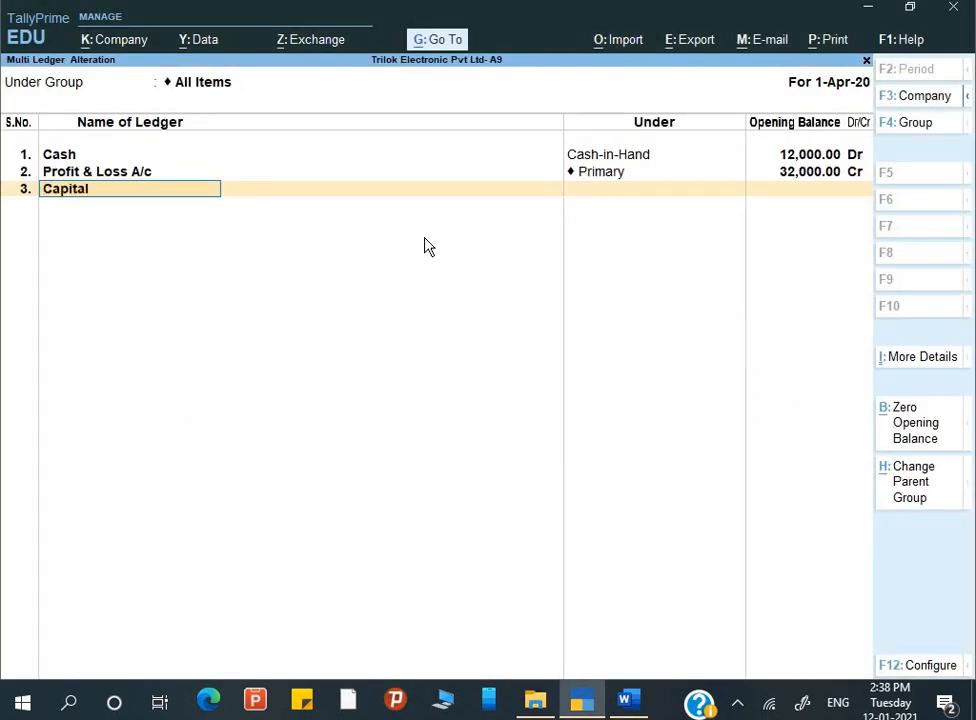
pyautogui.press('Return')
pyautogui.write('C')
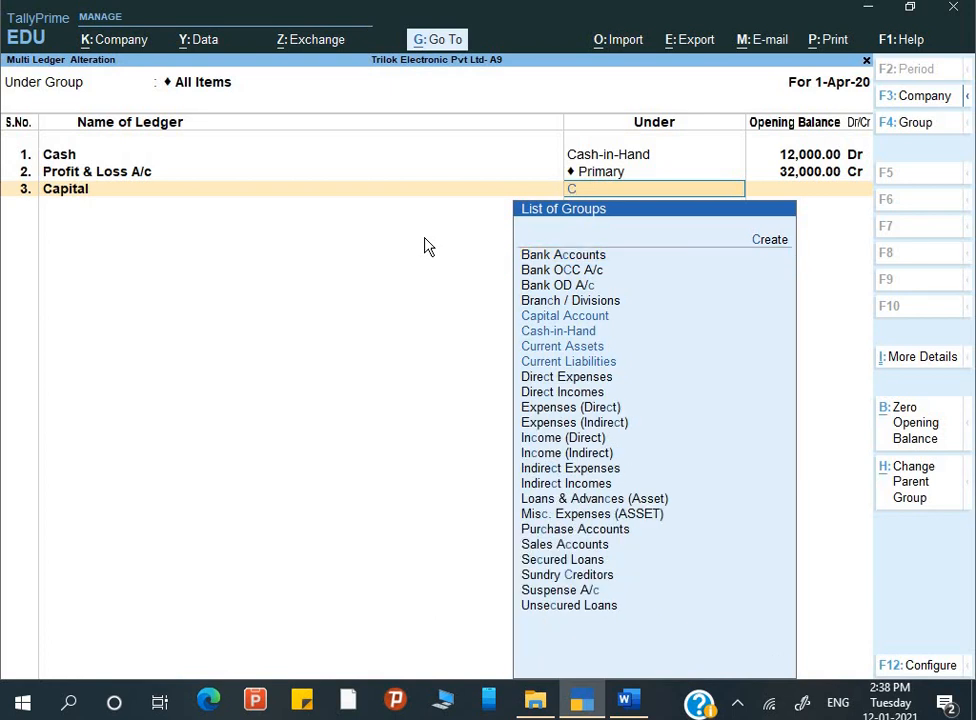
pyautogui.press('Return')
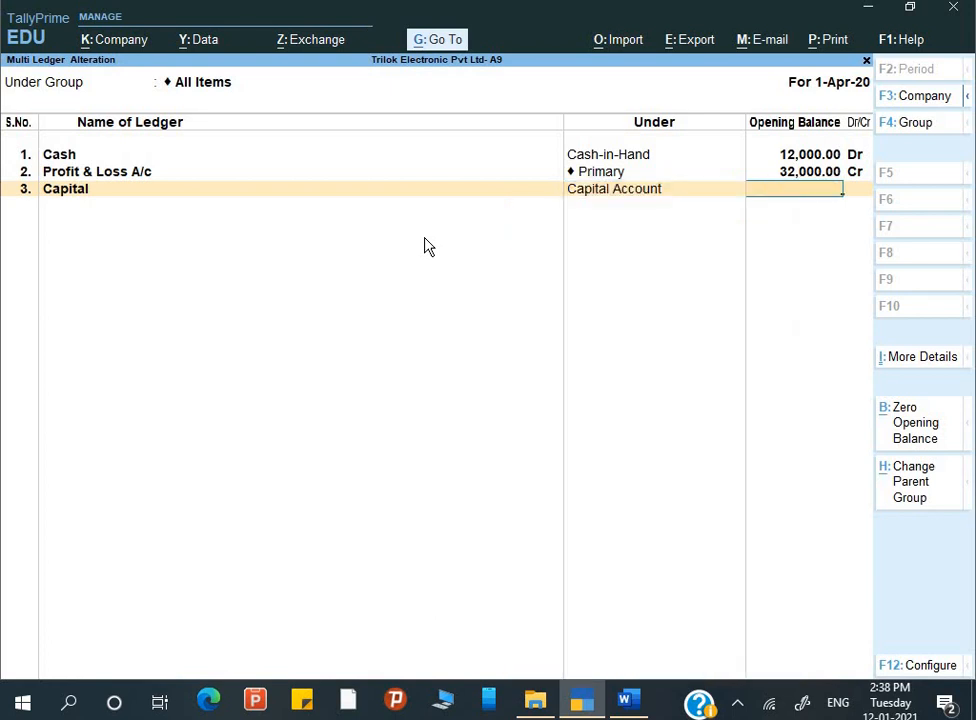
pyautogui.write('28')
pyautogui.press('BackSpace')
pyautogui.write('75000')
pyautogui.press('Return')
# Step: Consult the Word assignment and add a ledger named Loan From UBI Bank in TallyPrime under the Secured Loans group
pyautogui.hotkey('alt', 'Tab')
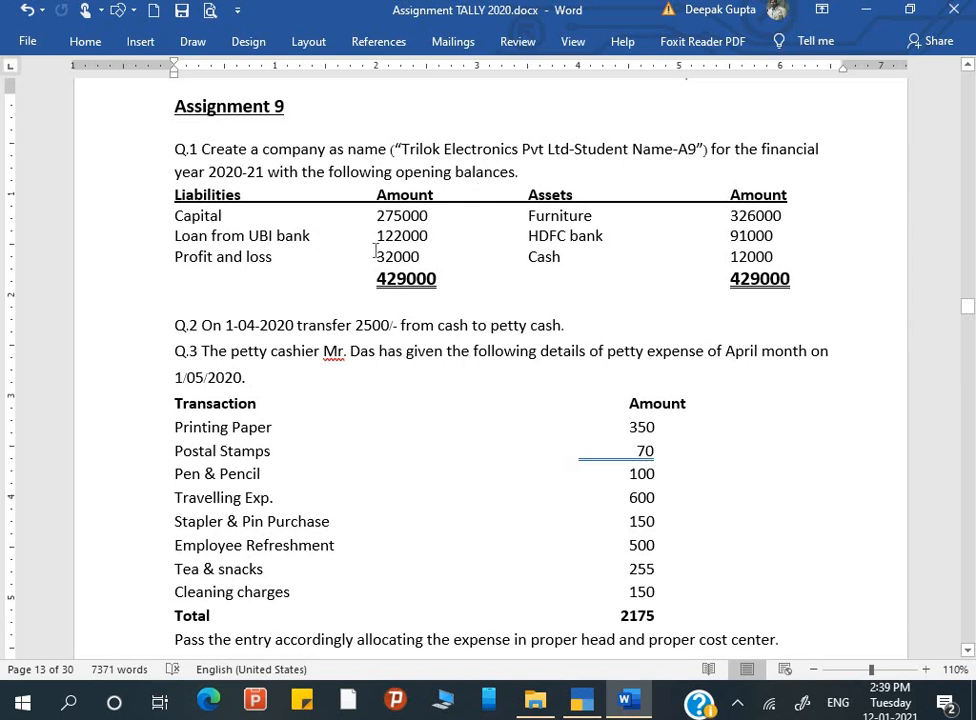
pyautogui.hotkey('alt', 'Tab')
pyautogui.write('Loa')
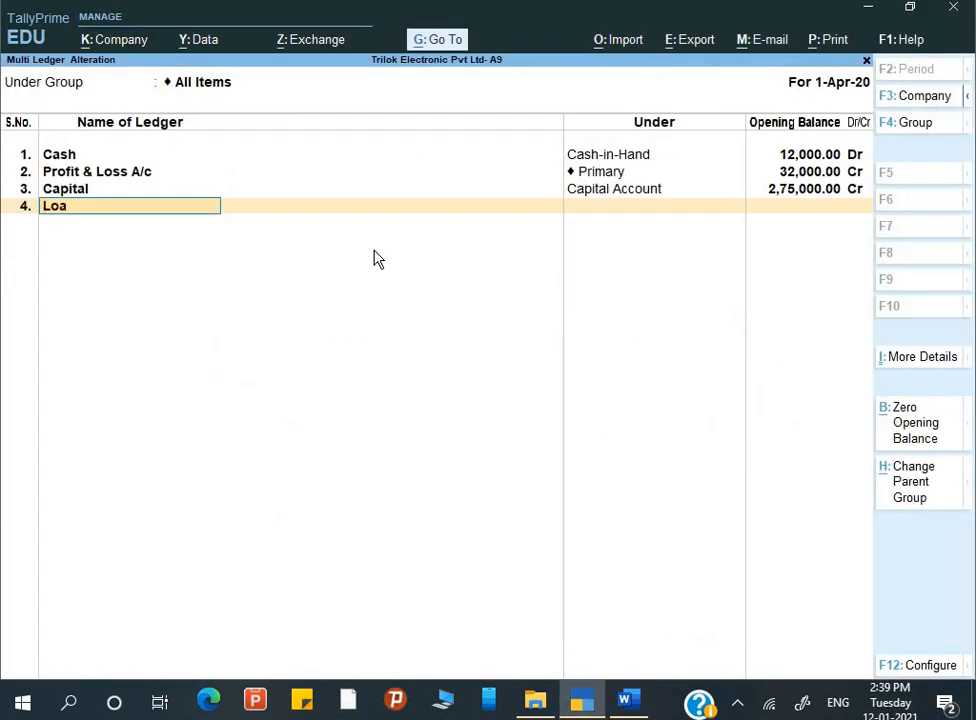
pyautogui.write('n From UBI Bank')
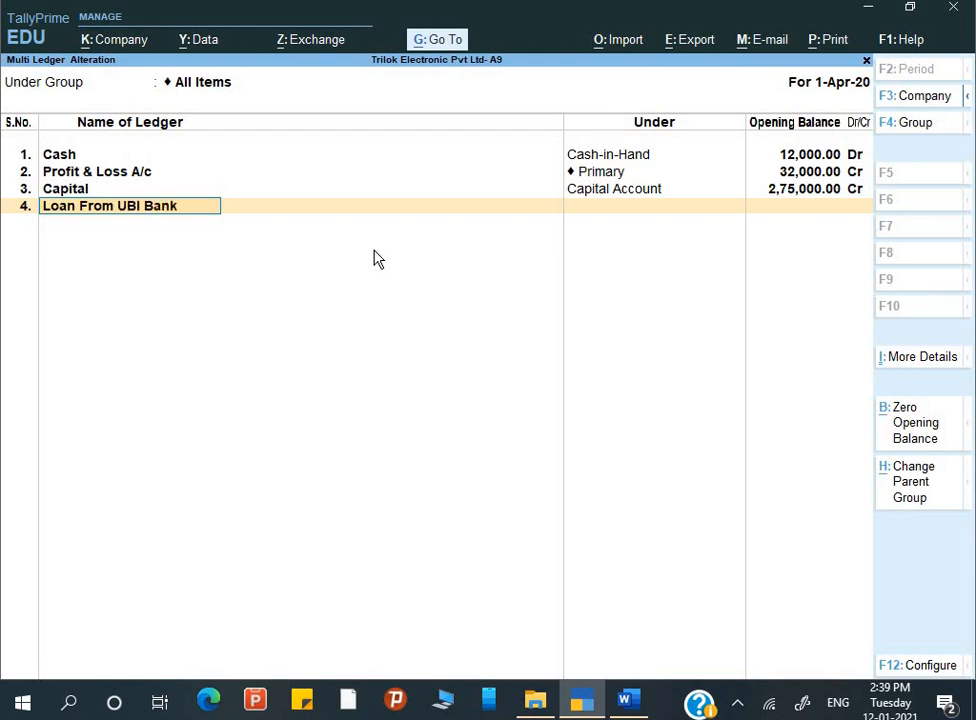
pyautogui.press('Return')
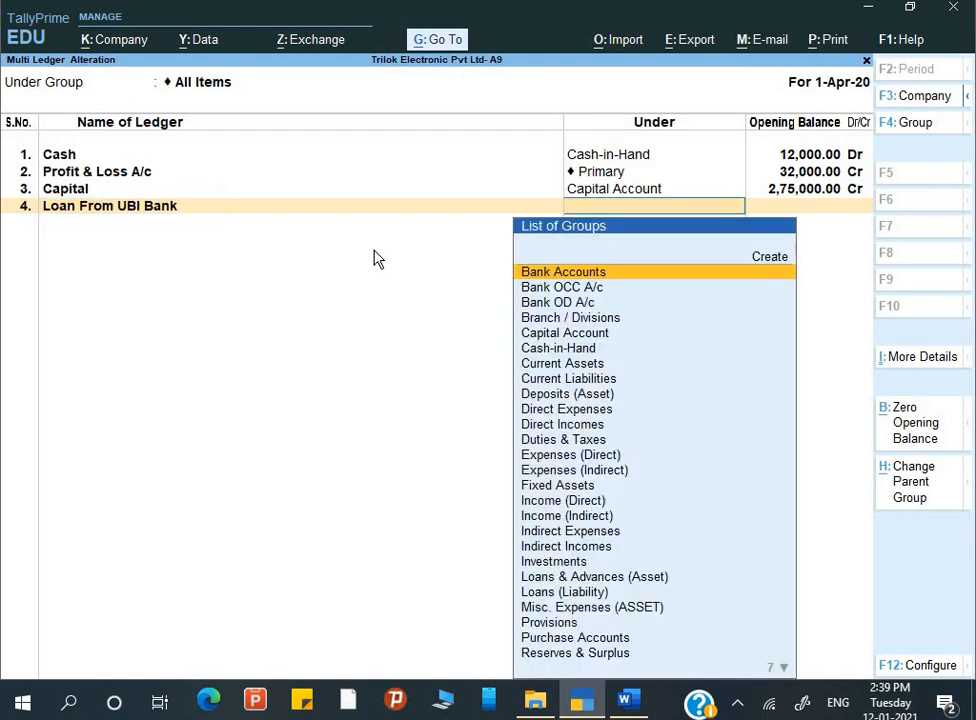
pyautogui.write('S')
pyautogui.press('Down')
pyautogui.press('Down')
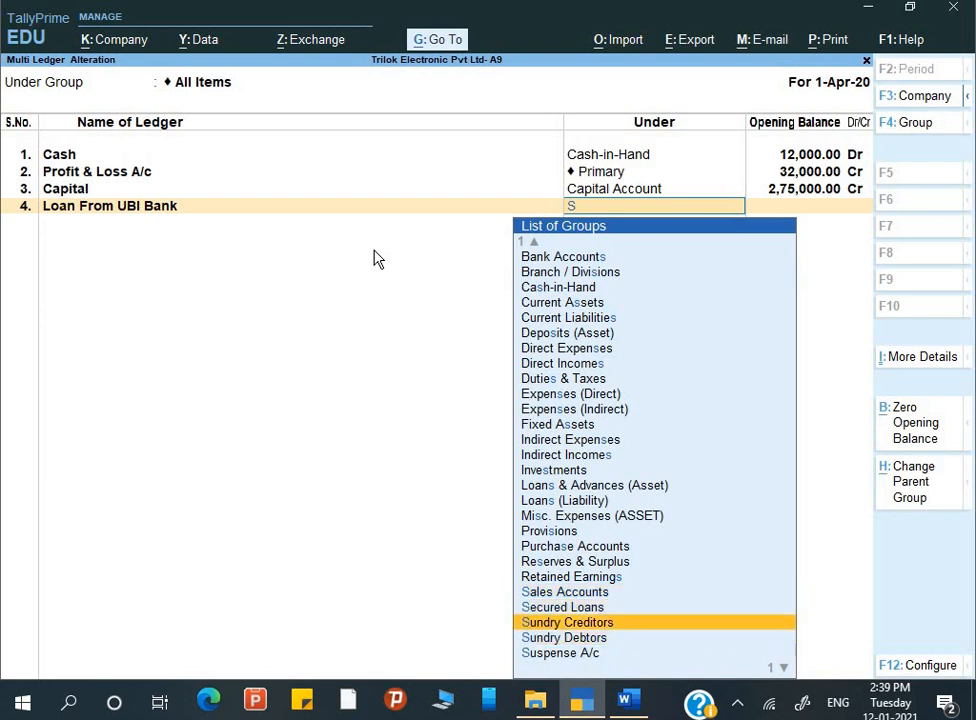
pyautogui.press('Up')
pyautogui.press('Return')
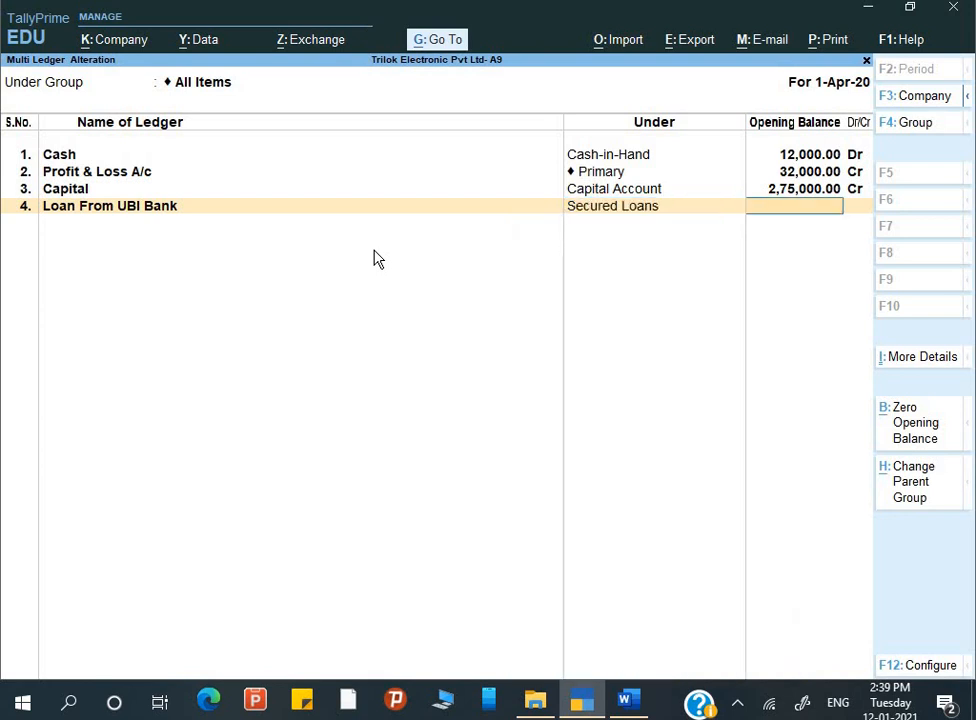
# Step: Set the UBI loan ledger's opening balance to 122000 Cr, checking the amount against the Word assignment
pyautogui.write('122000')
pyautogui.hotkey('alt', 'Tab')
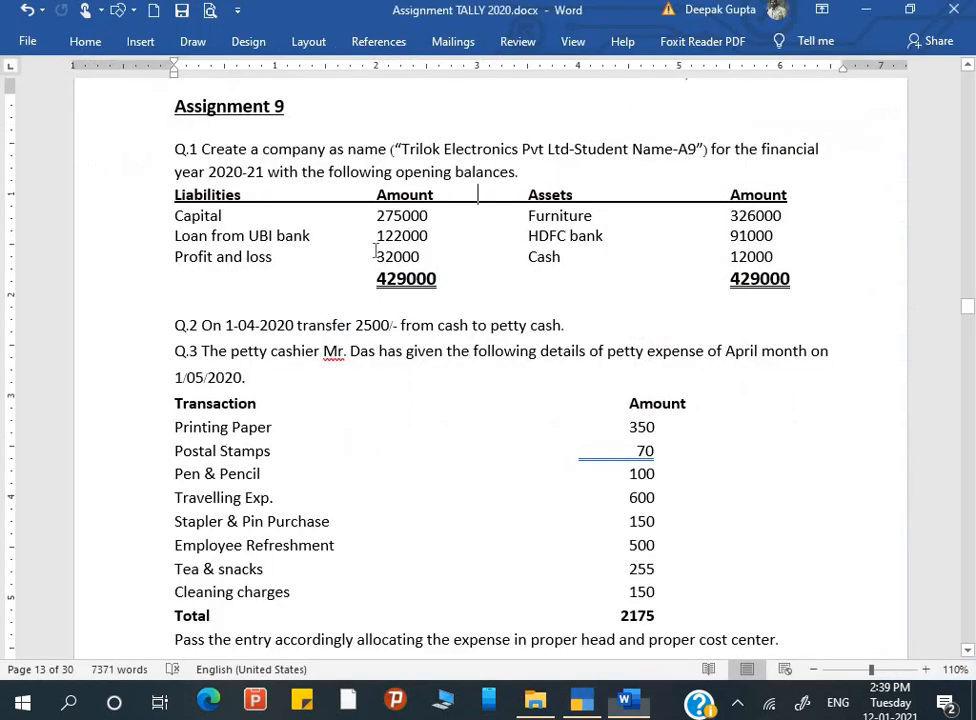
pyautogui.hotkey('alt', 'Tab')
pyautogui.press('Return')
pyautogui.press('Return')
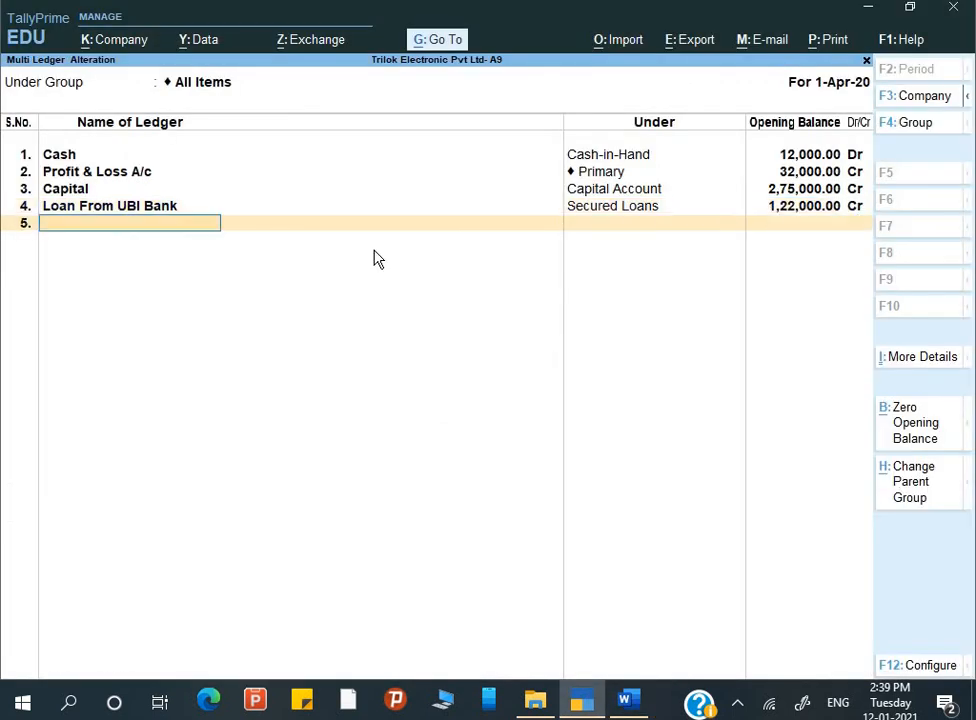
# Step: Look up the assets in the Word assignment and add a ledger named Furniture in TallyPrime under Fixed Assets
pyautogui.hotkey('alt', 'Tab')
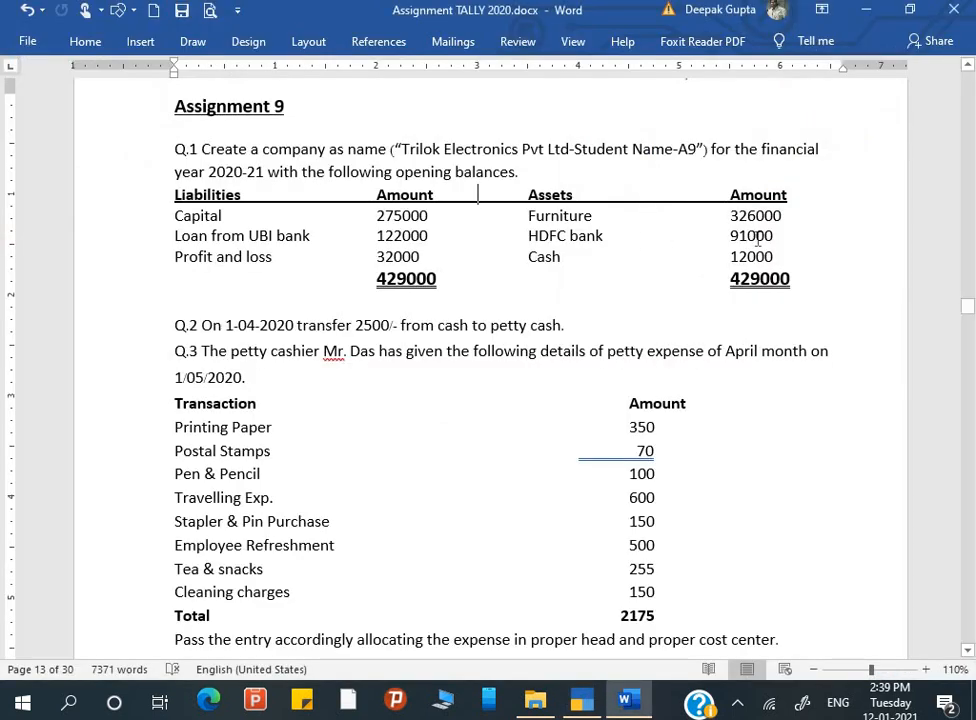
pyautogui.hotkey('alt', 'Tab')
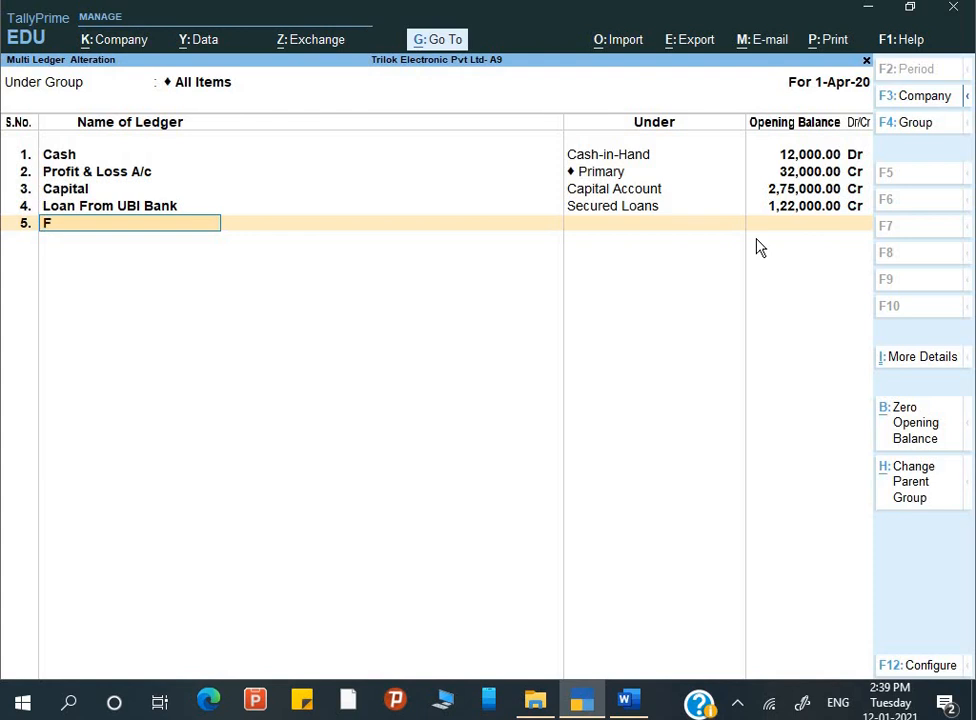
pyautogui.write('Furniture')
pyautogui.press('Return')
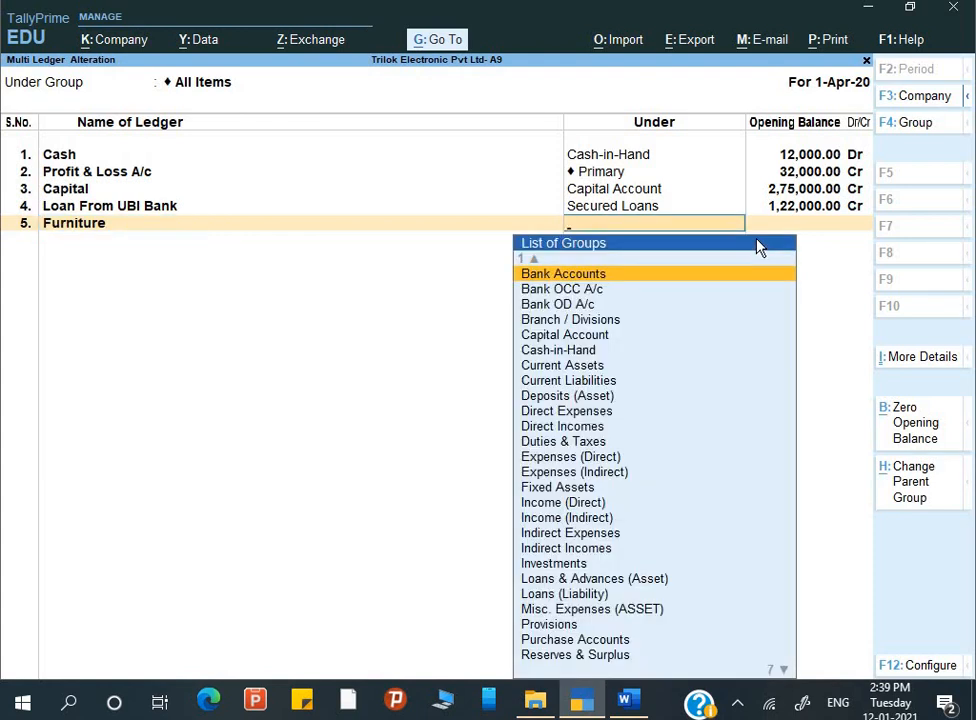
pyautogui.write('F')
pyautogui.press('Return')
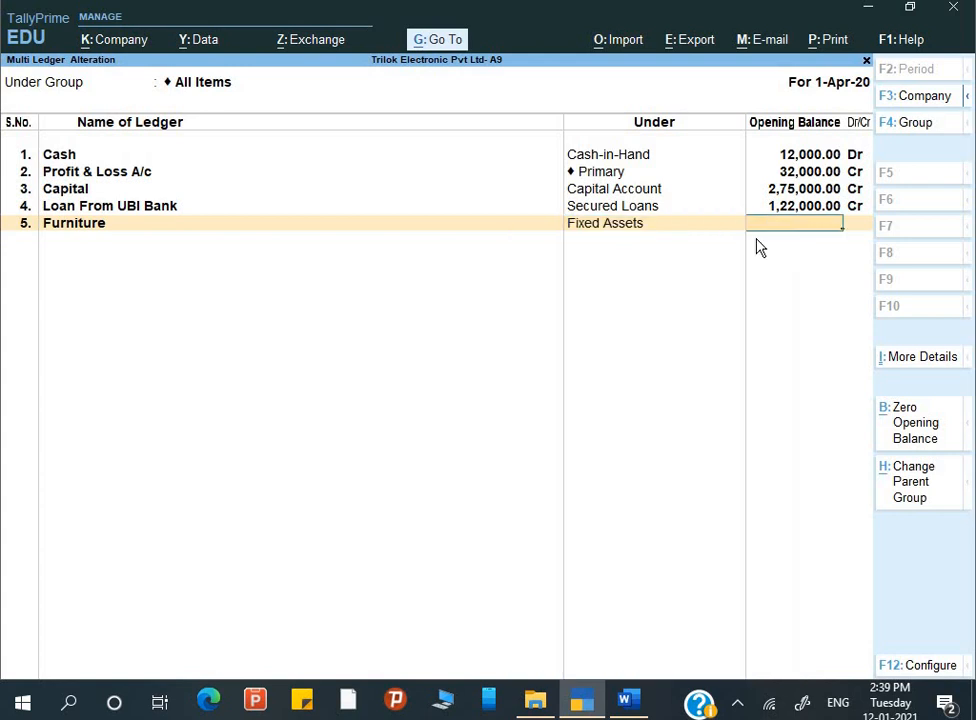
# Step: Check the furniture amount in the Word assignment and set the Furniture ledger's opening balance in TallyPrime to 326000 Dr
pyautogui.write('2')
pyautogui.hotkey('alt', 'Tab')
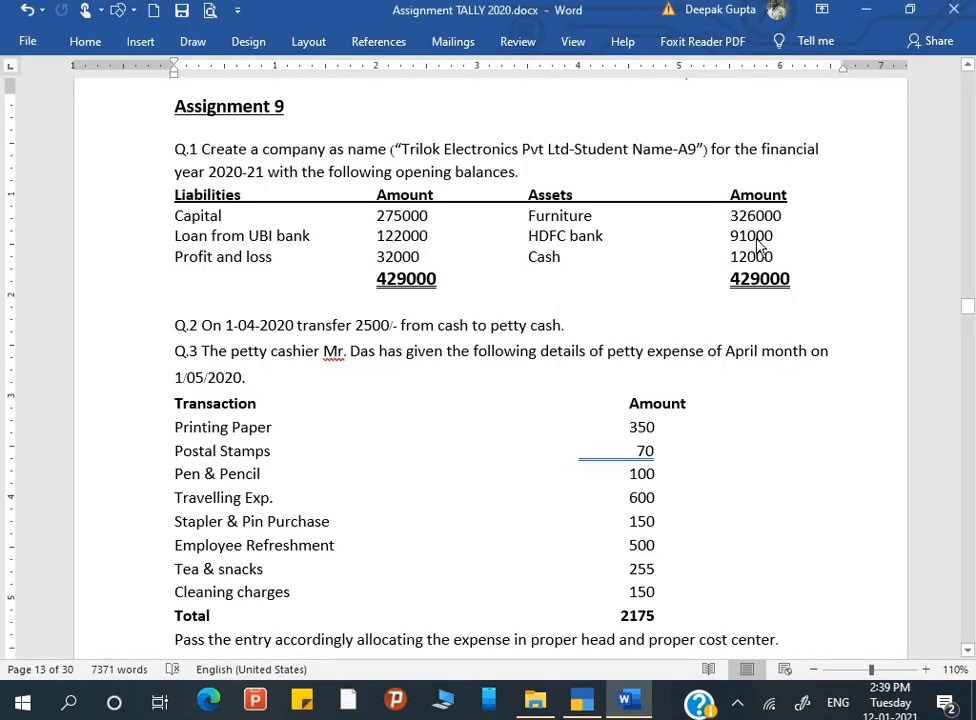
pyautogui.hotkey('alt', 'Tab')
pyautogui.press('BackSpace')
pyautogui.write('3,2')
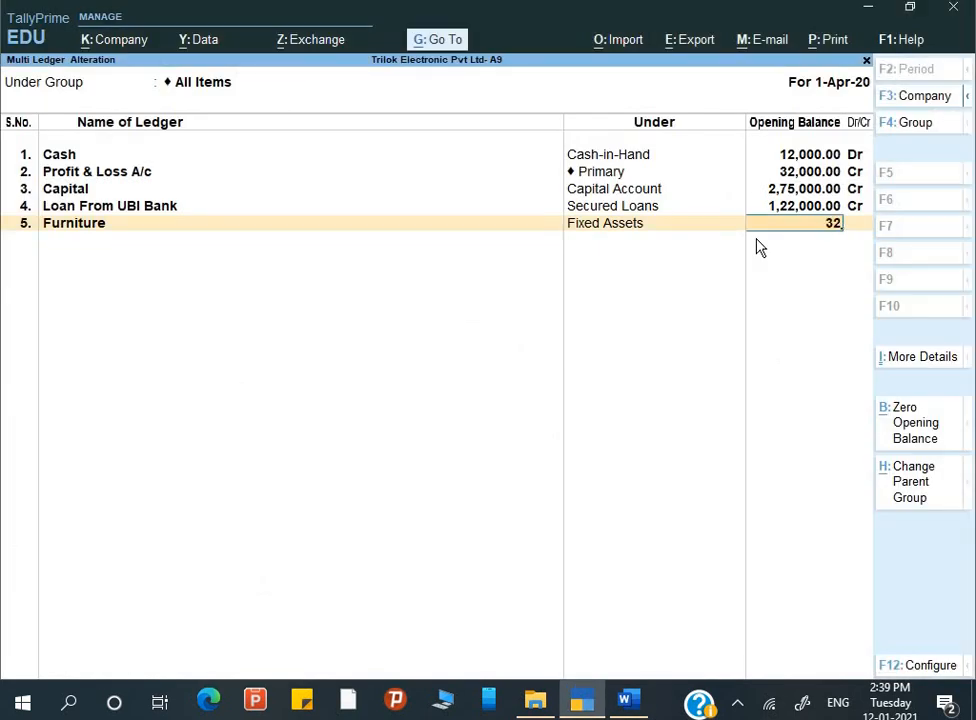
pyautogui.write('6,')
pyautogui.write('000')
pyautogui.press('Return')
pyautogui.press('Return')
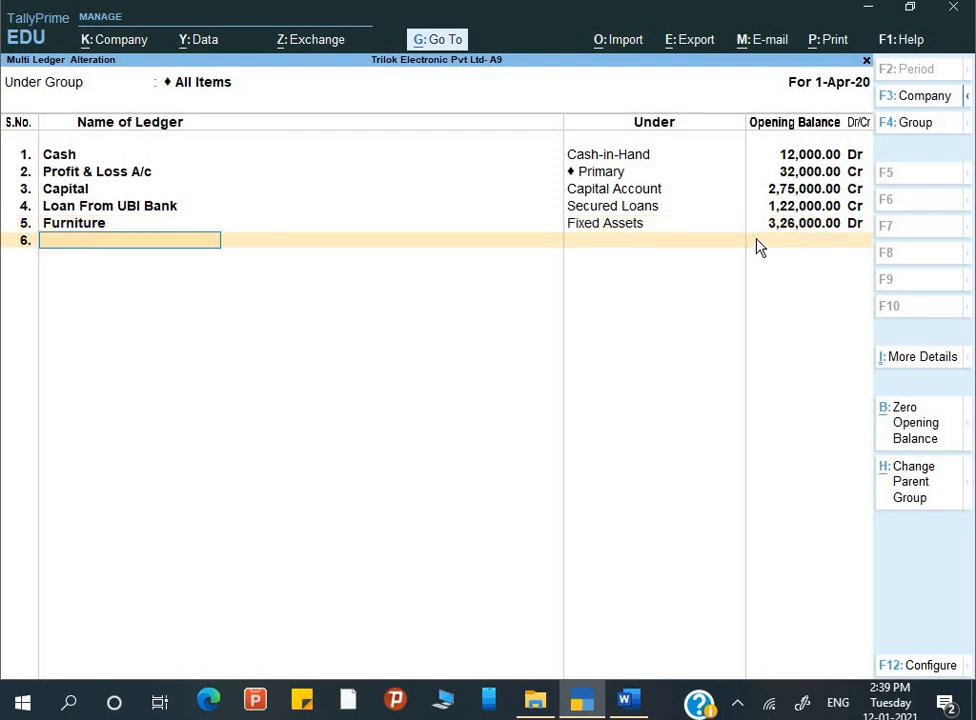
# Step: Check the assets in the Word assignment and add a ledger named HDFC Bank in TallyPrime under Bank Accounts
pyautogui.hotkey('alt', 'Tab')
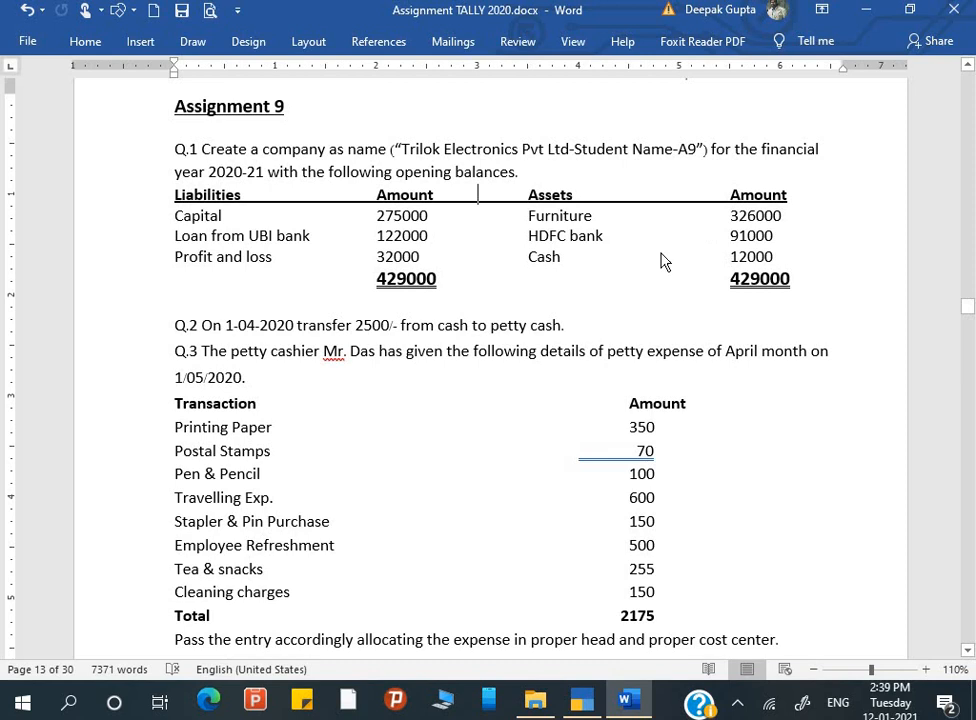
pyautogui.hotkey('alt', 'Tab')
pyautogui.write('HD')
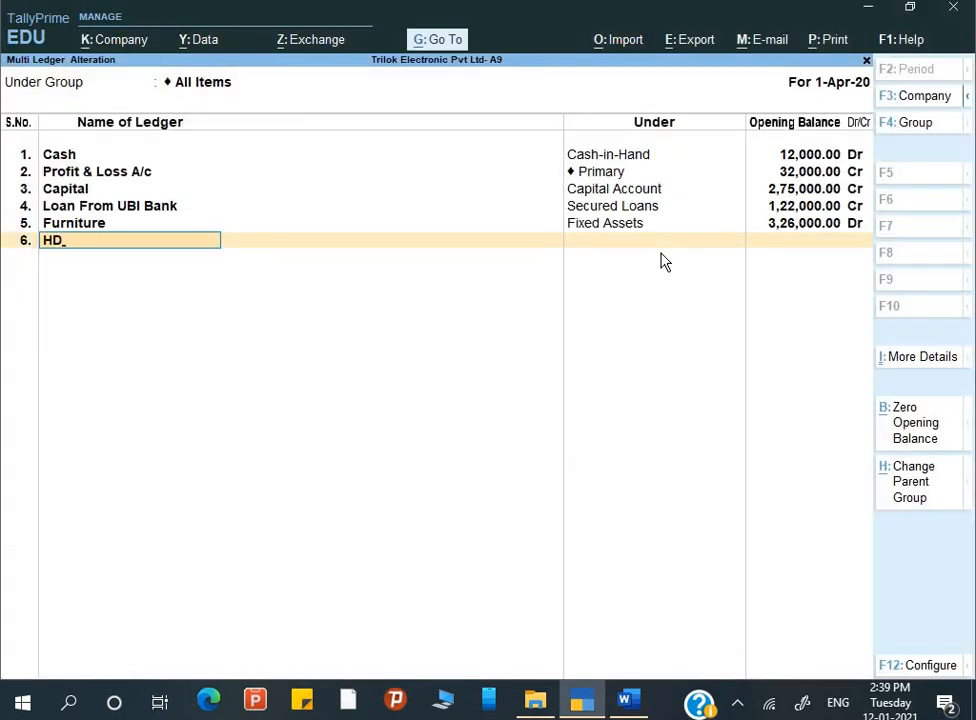
pyautogui.write('FC Bank')
pyautogui.press('Return')
pyautogui.write('B')
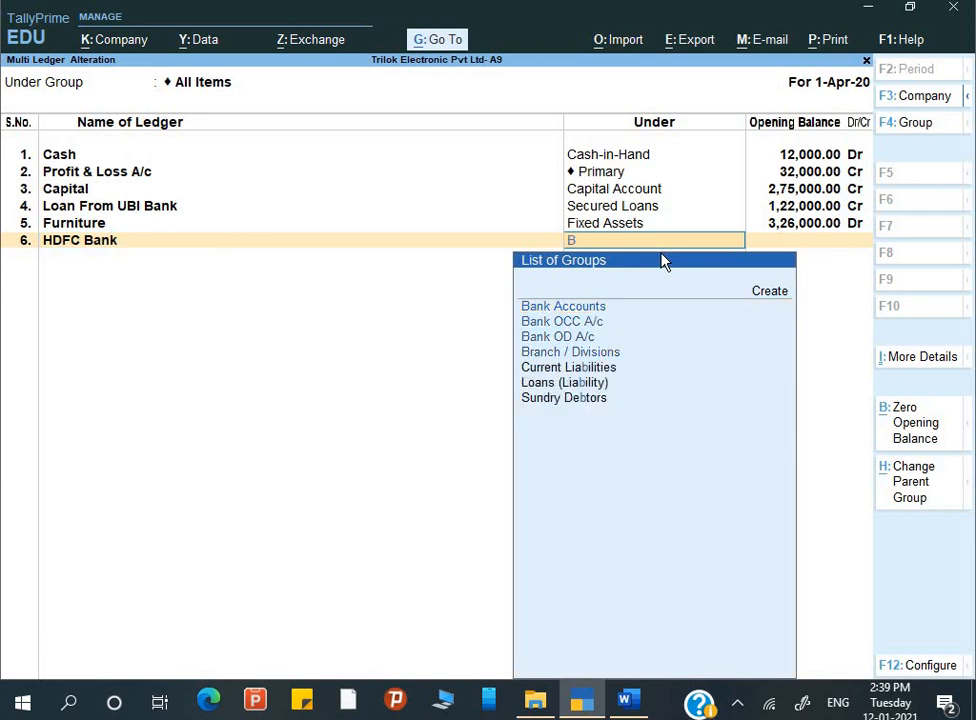
pyautogui.press('Up')
pyautogui.press('Up')
pyautogui.press('Up')
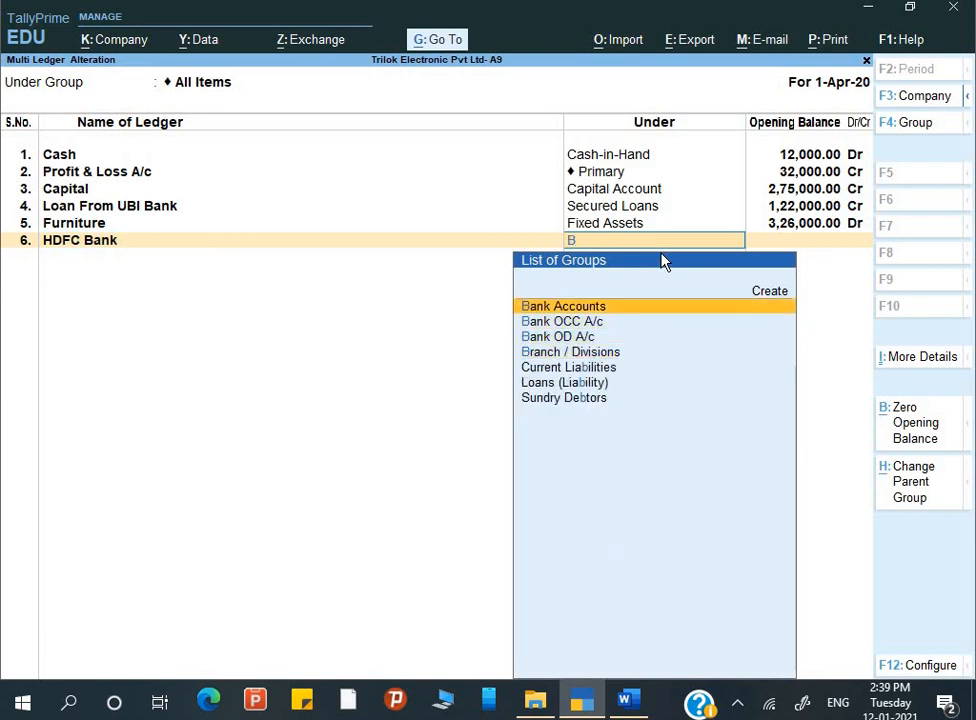
pyautogui.press('Return')
# Step: Set the HDFC Bank ledger's opening balance to 91000 Dr, save the ledger list and return to the Gateway of Tally
pyautogui.write('91000')
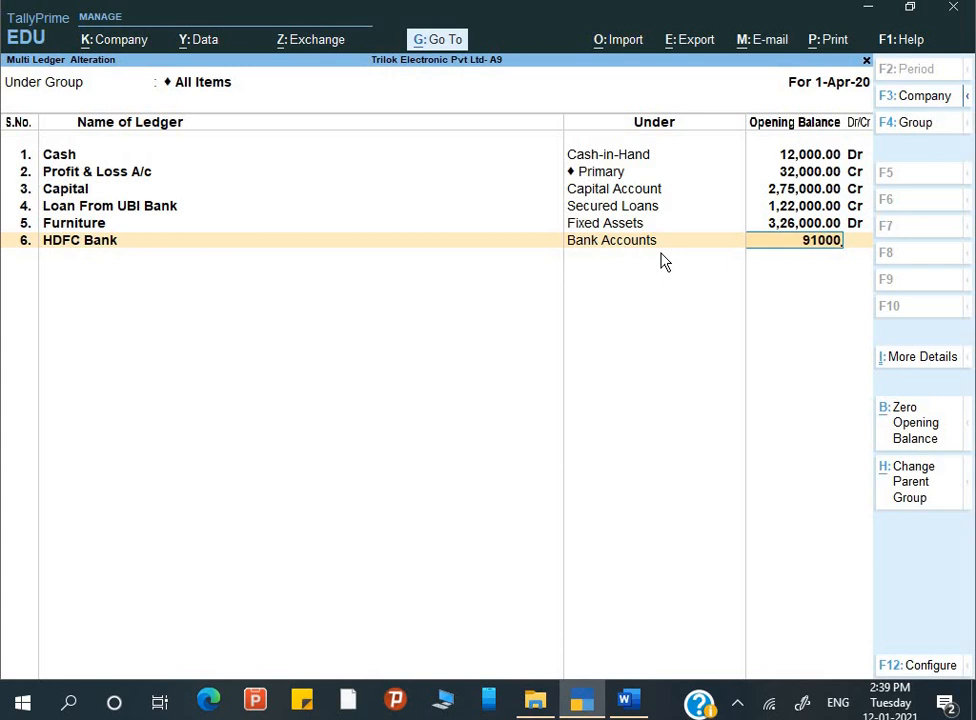
pyautogui.press('Return')
pyautogui.press('Return')
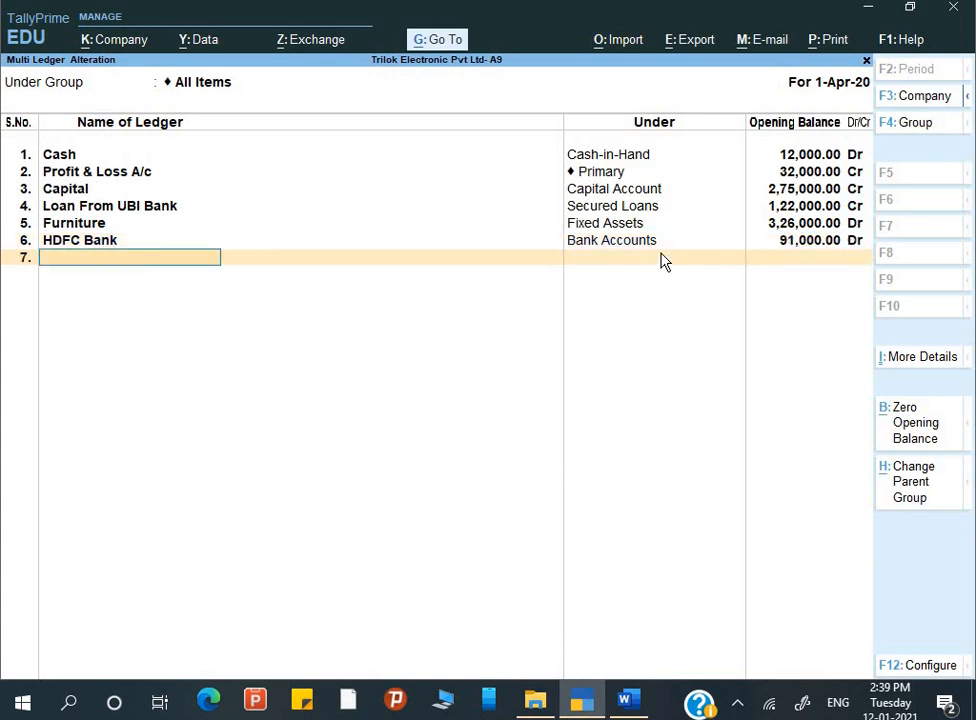
pyautogui.press('Return')
pyautogui.press('Return')
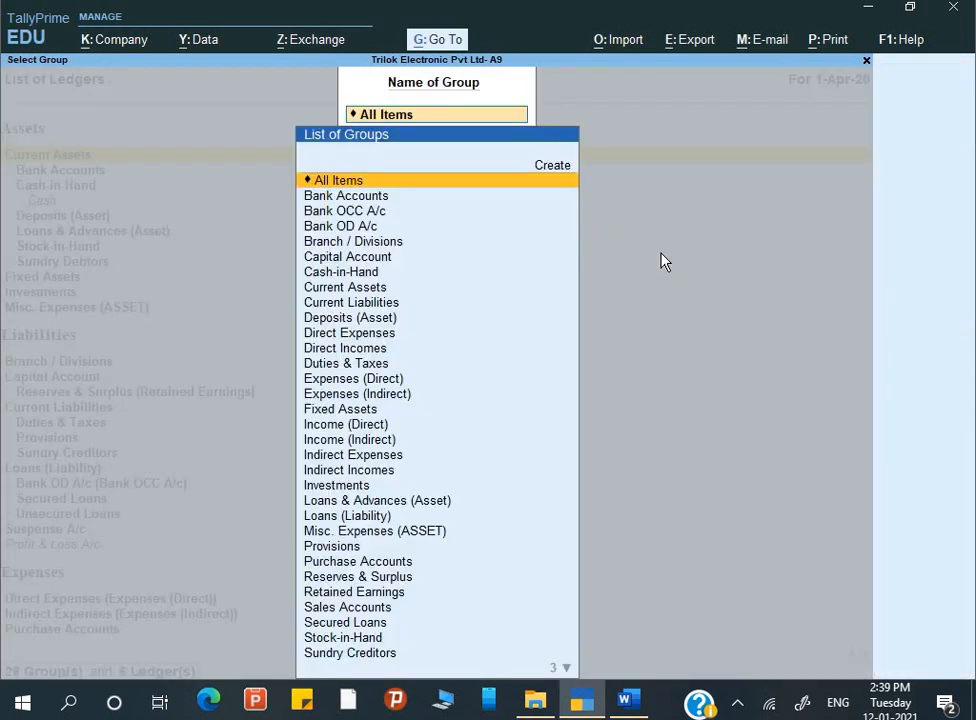
pyautogui.press('Escape')
pyautogui.press('Escape')
pyautogui.press('Escape')
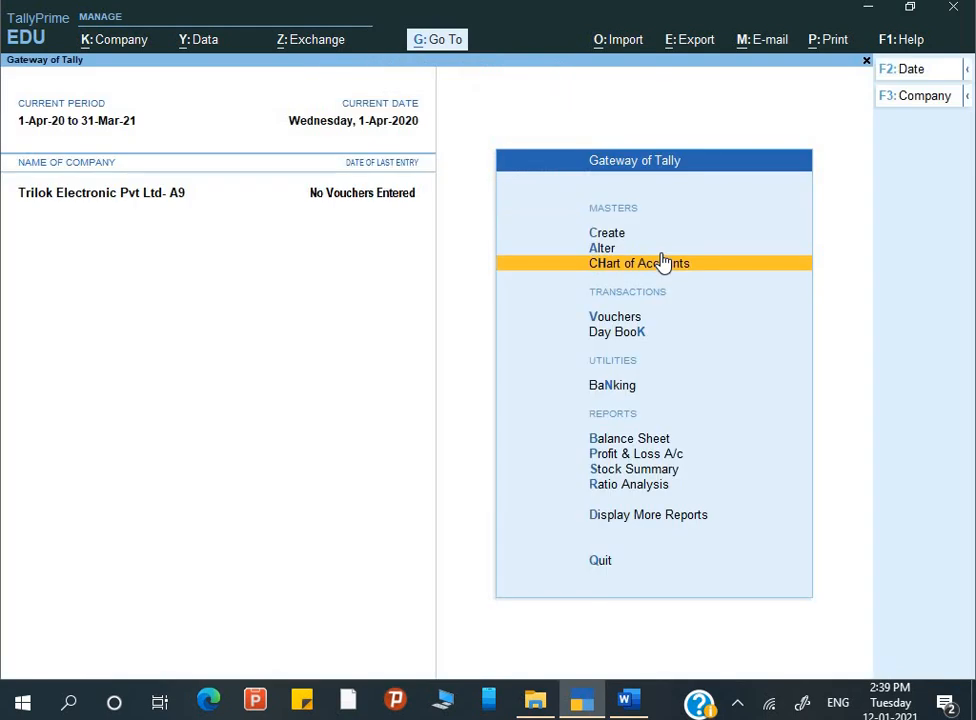
# Step: Review the company's Balance Sheet to verify the opening balances, and return to the Gateway of Tally
pyautogui.press('Down')
pyautogui.press('Down')
pyautogui.press('Down')
pyautogui.press('Down')
pyautogui.press('Down')
pyautogui.press('Up')
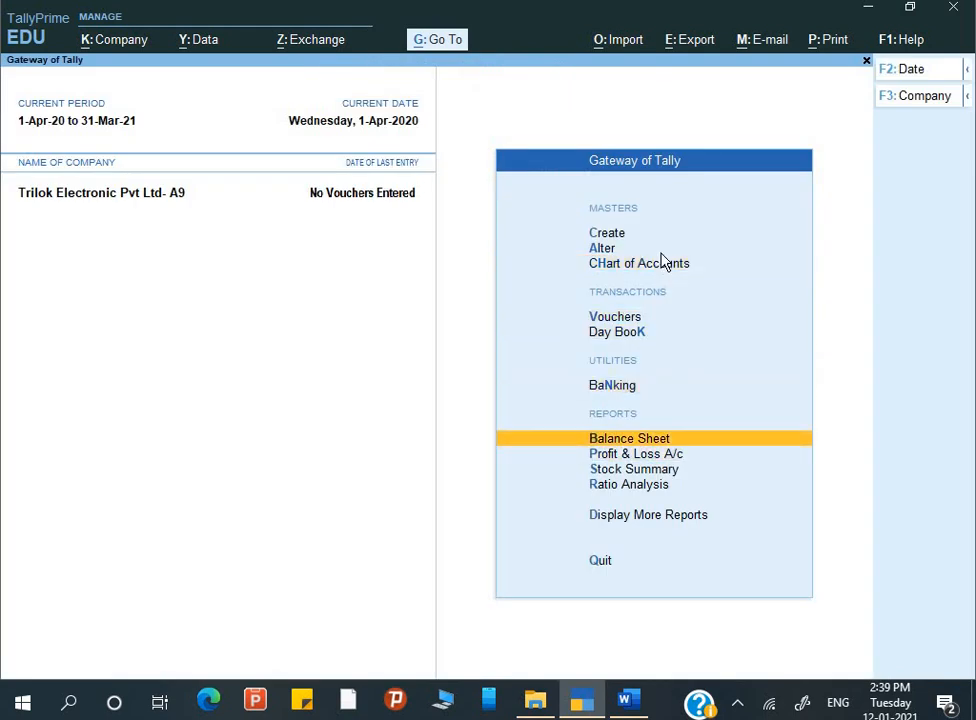
pyautogui.press('Return')
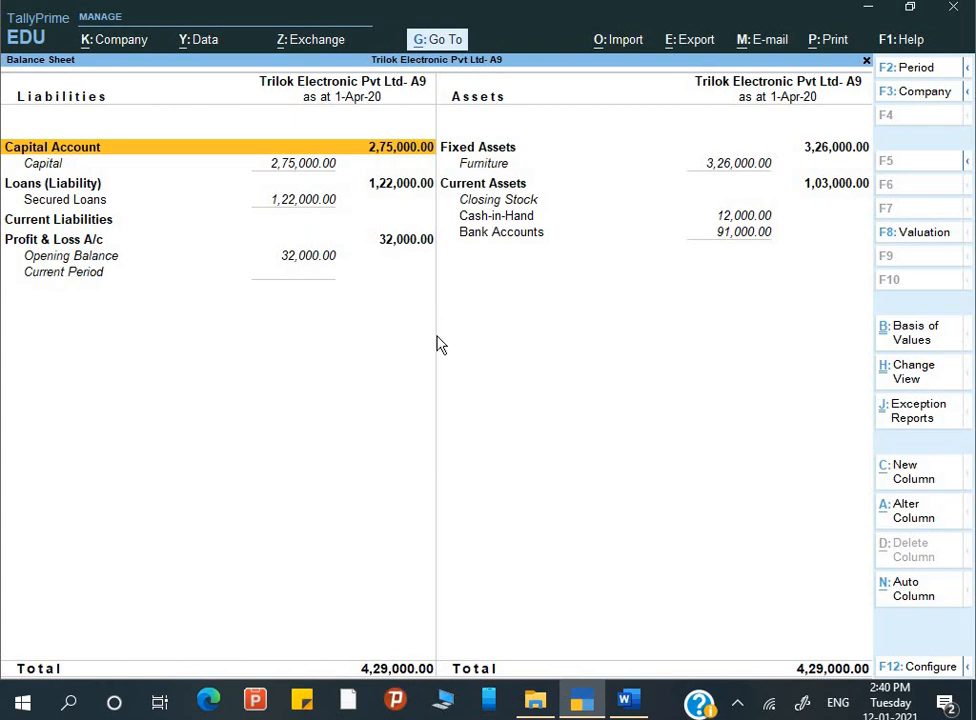
pyautogui.press('Escape')
pyautogui.press('Escape')
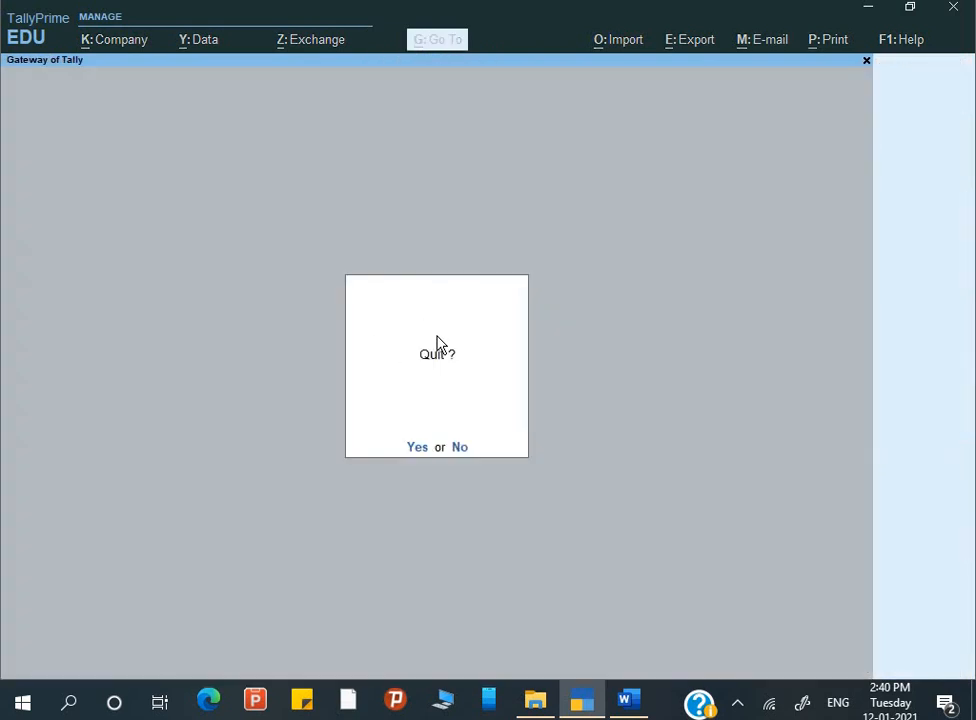
pyautogui.press('Escape')
# Step: Check Q.2 in the Word assignment and start a Contra voucher in TallyPrime that credits Cash with 2,500
pyautogui.hotkey('alt', 'Tab')
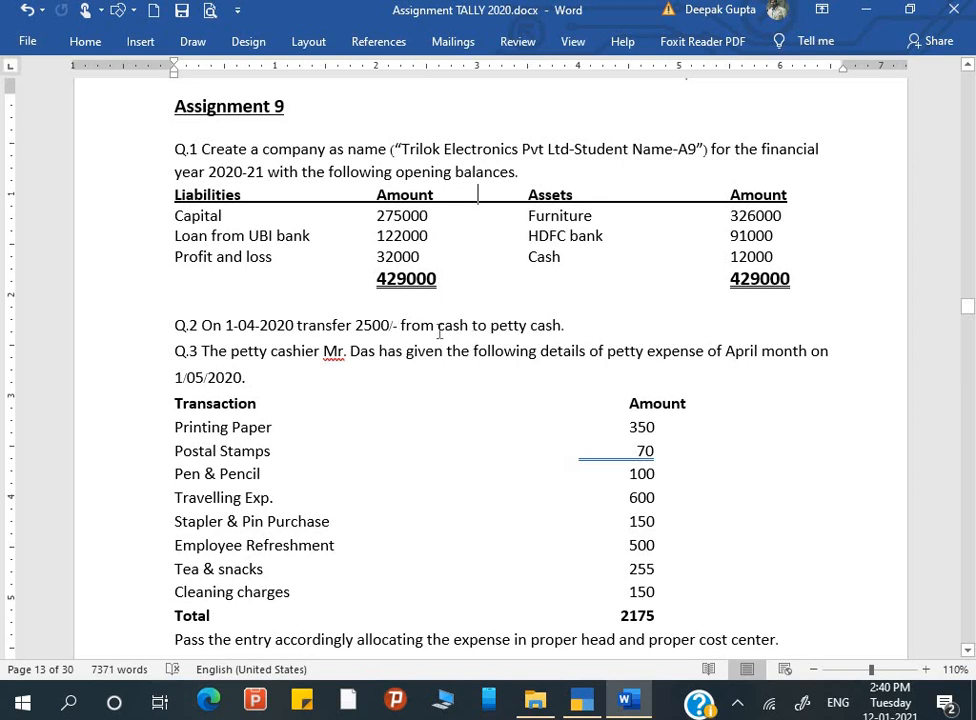
pyautogui.hotkey('alt', 'Tab')
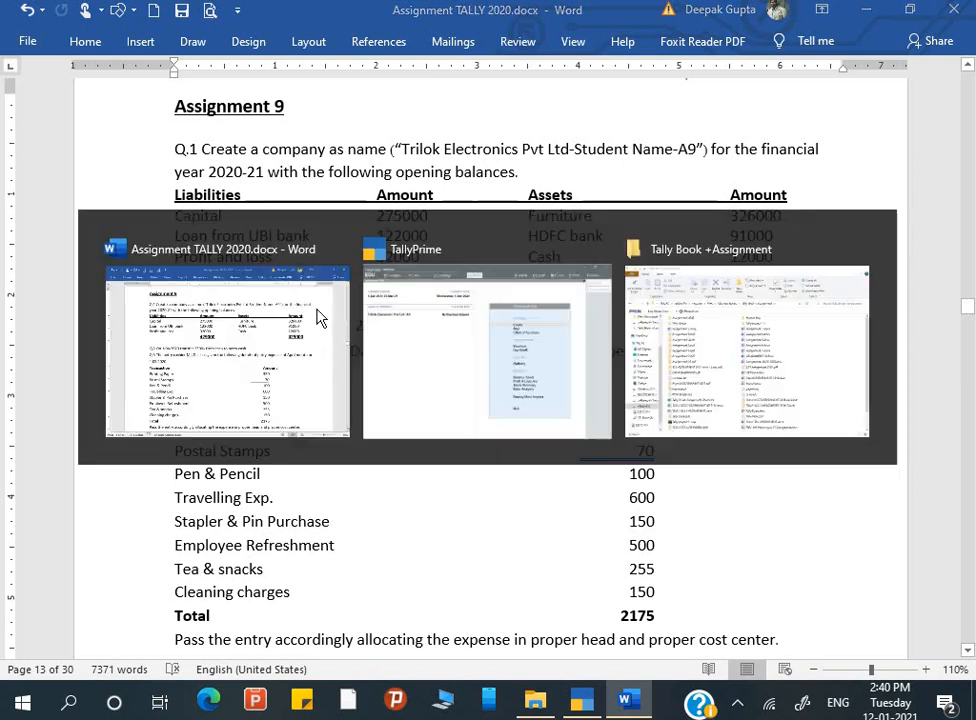
pyautogui.press('Down')
pyautogui.press('Down')
pyautogui.press('Down')
pyautogui.press('Return')
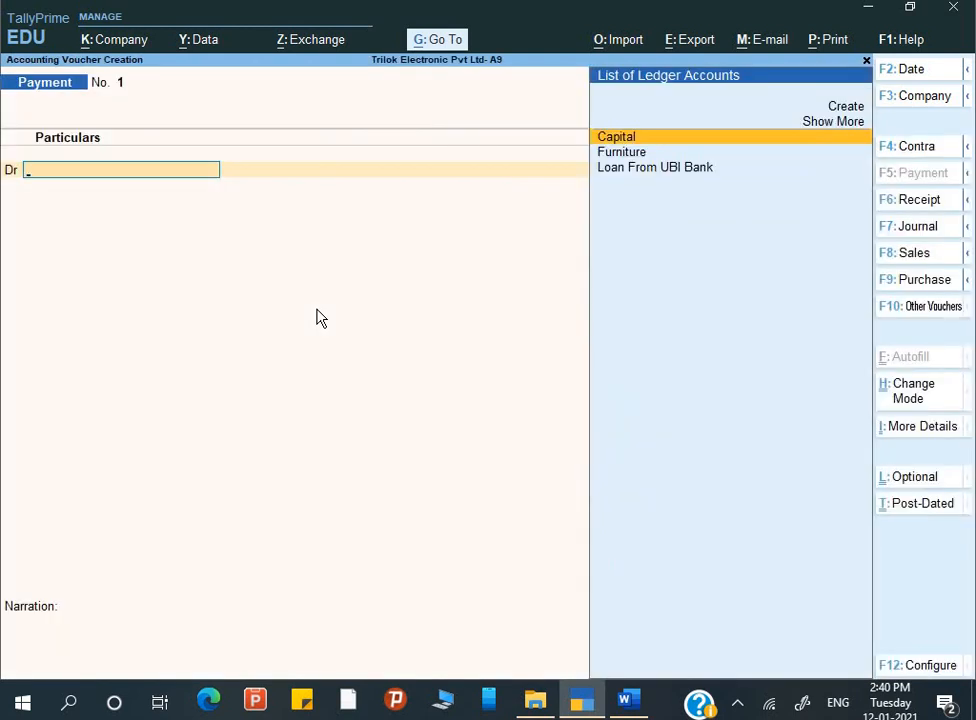
pyautogui.press('F4')
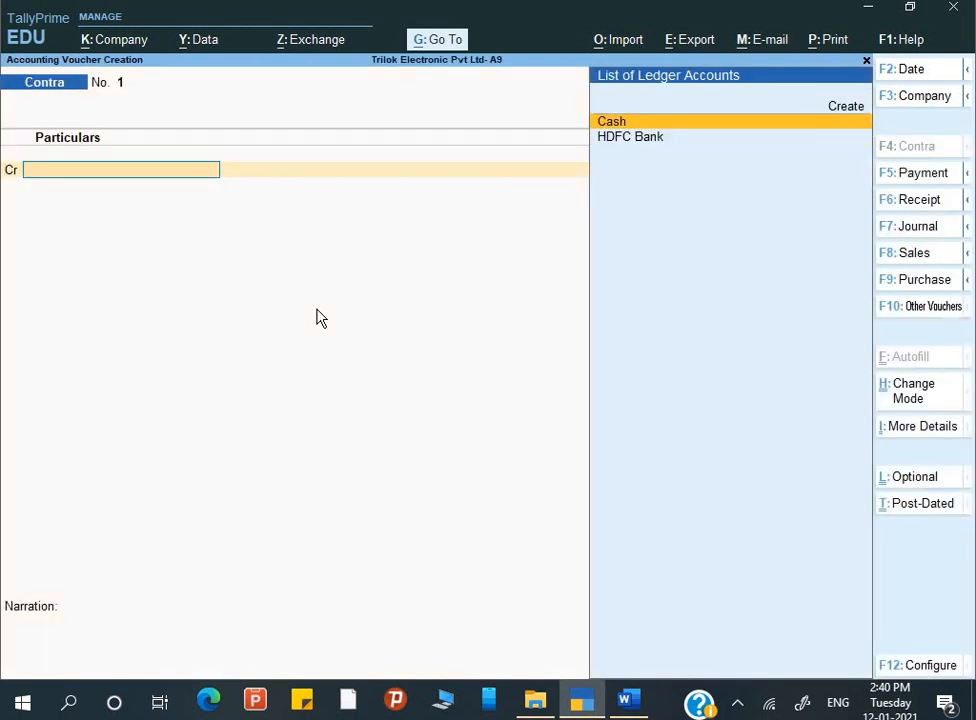
pyautogui.press('Return')
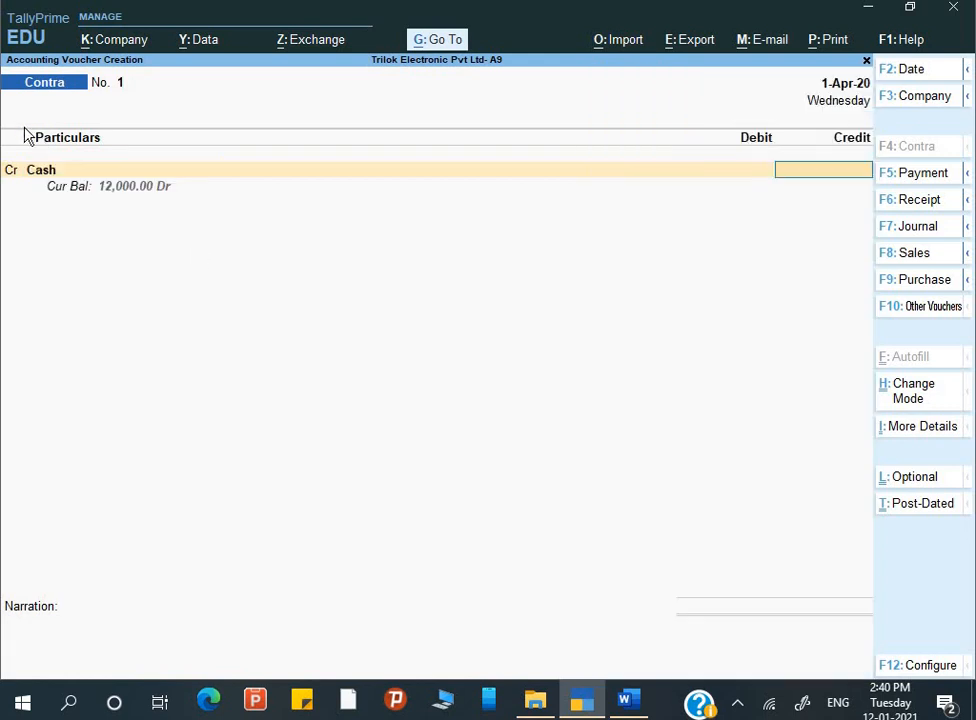
pyautogui.write('2,500')
pyautogui.press('Return')
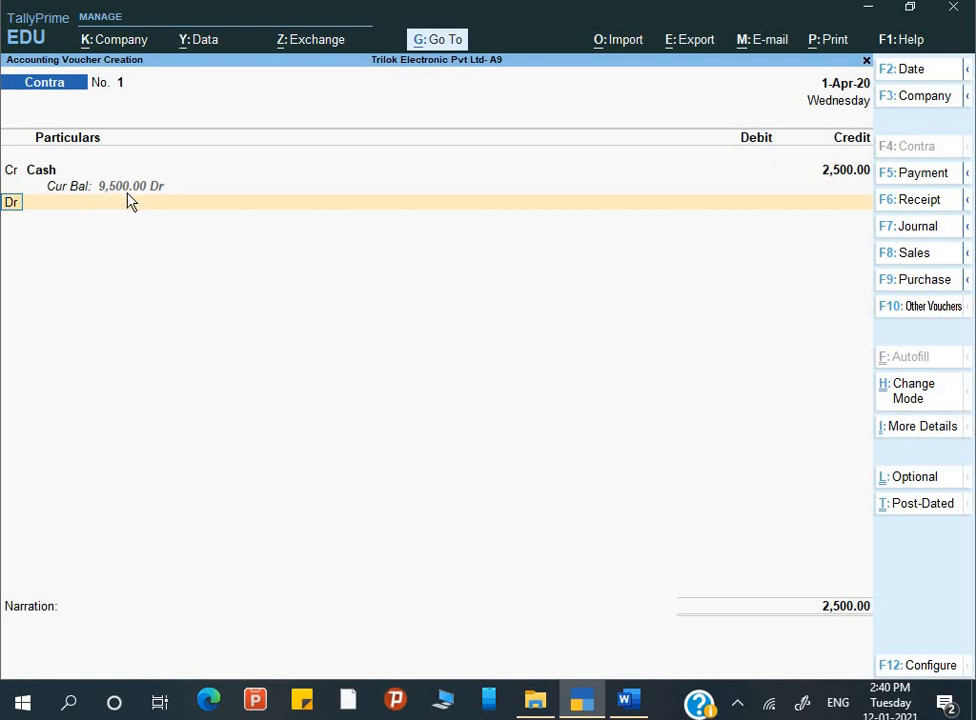
# Step: For the voucher's debit line, create a ledger named Petty Cash under the Cash-in-Hand group
pyautogui.press('Return')
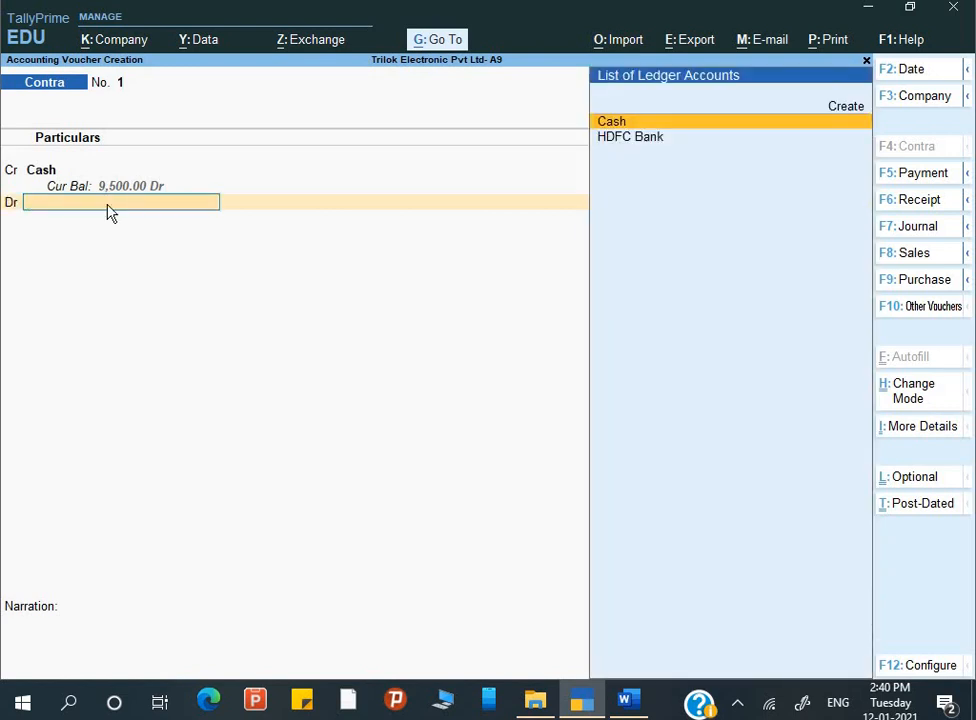
pyautogui.press('alt')
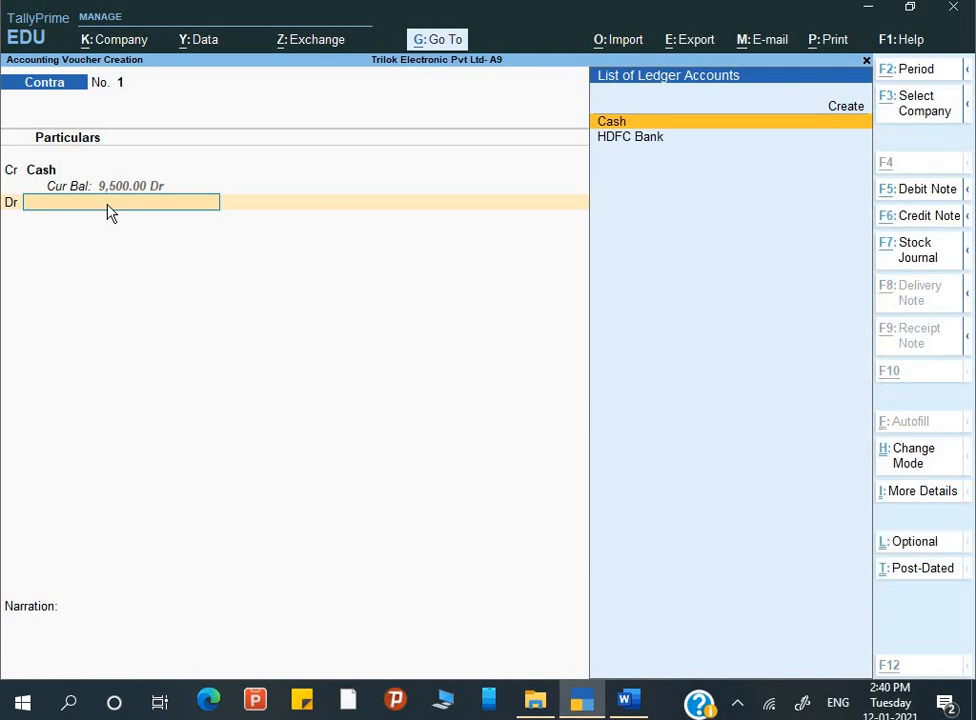
pyautogui.hotkey('alt', 'c')
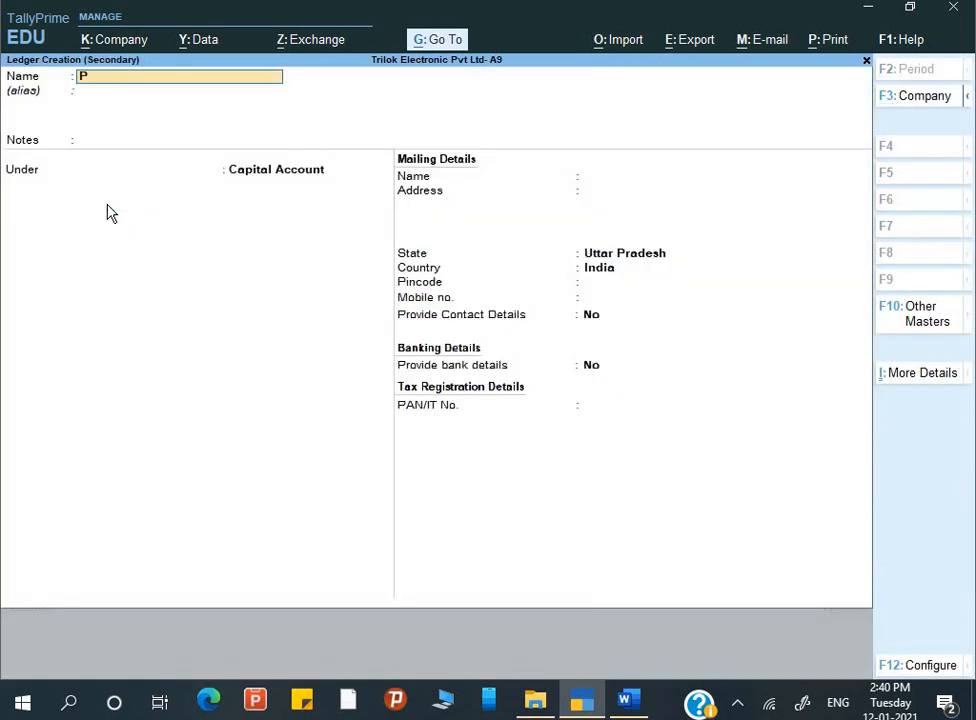
pyautogui.write('Petty Cas')
pyautogui.press('Return')
pyautogui.press('Return')
pyautogui.press('Return')
pyautogui.write('Cas')
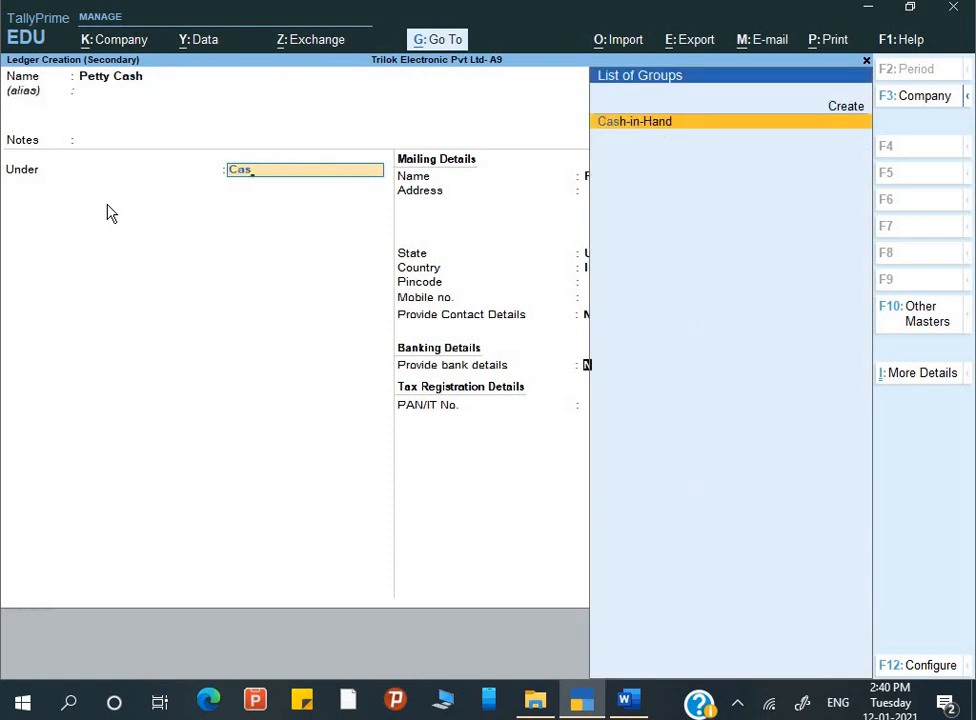
pyautogui.press('Return')
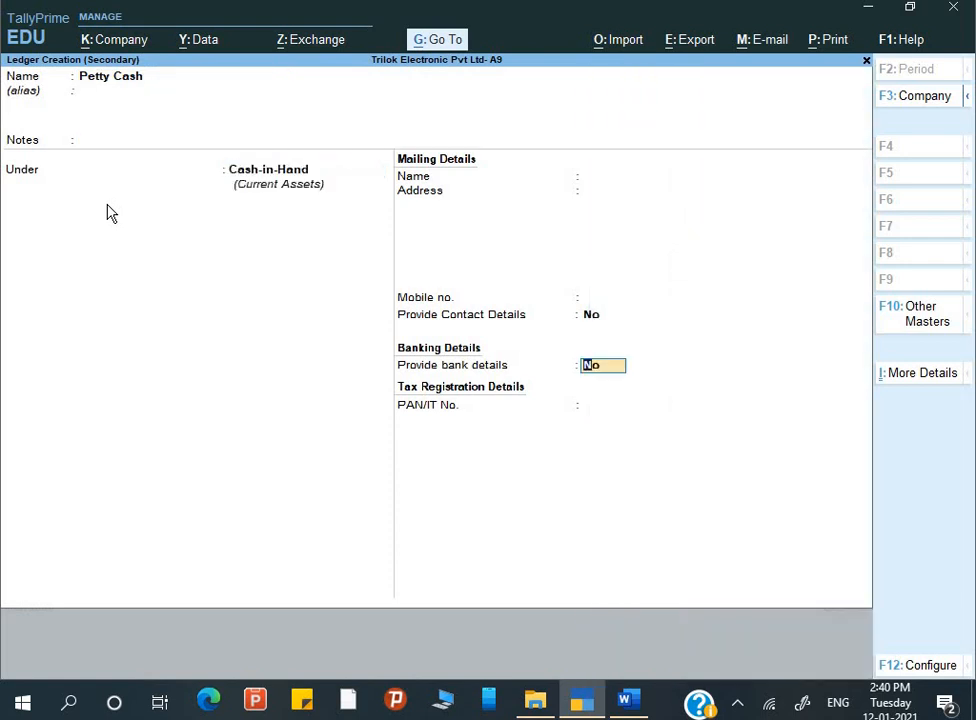
pyautogui.press('Return')
pyautogui.press('Return')
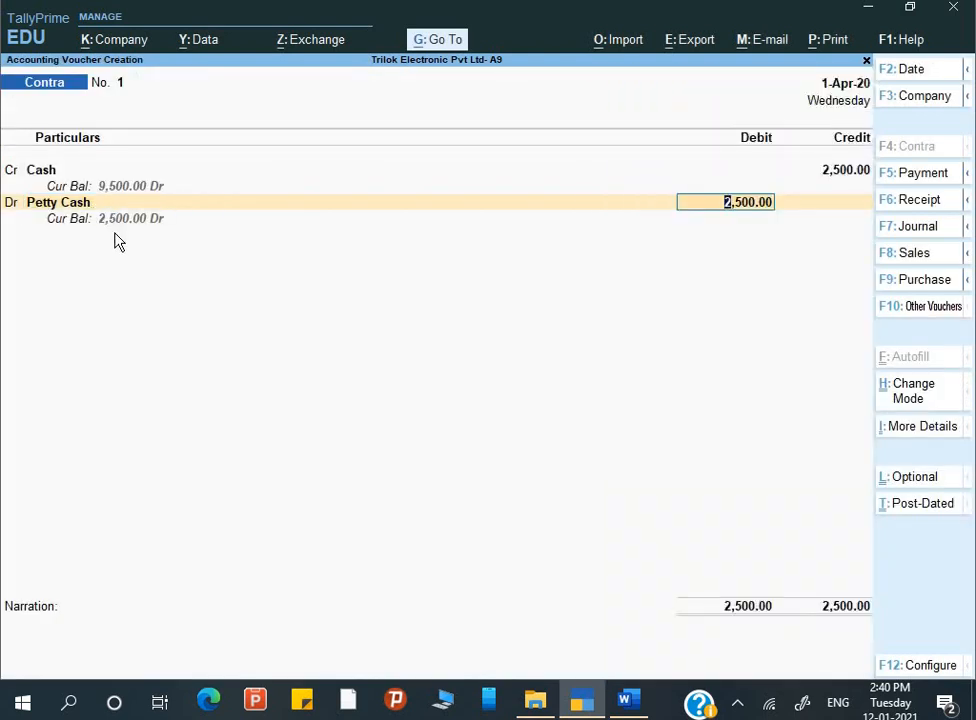
# Step: Debit Petty Cash with 2,500, enter the narration "Being cash transfer to petty cash" and save the Contra voucher
pyautogui.press('Return')
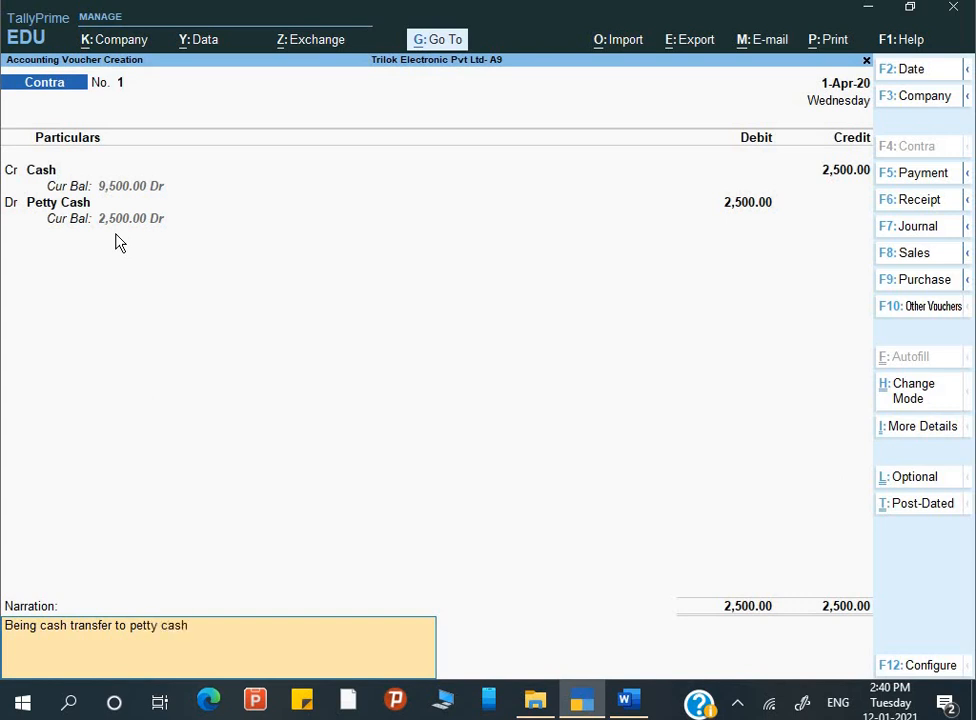
pyautogui.press('Return')
pyautogui.press('Return')
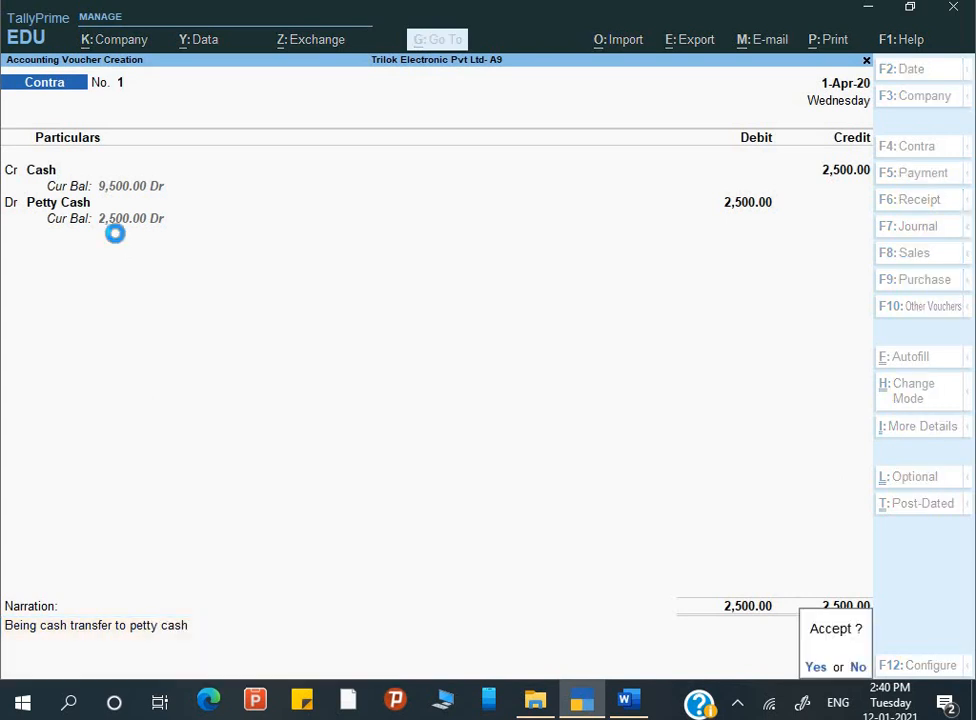
# Step: Switch to the Word assignment and read the petty expense details in Q.3 and the questions that follow
pyautogui.hotkey('alt', 'Tab')
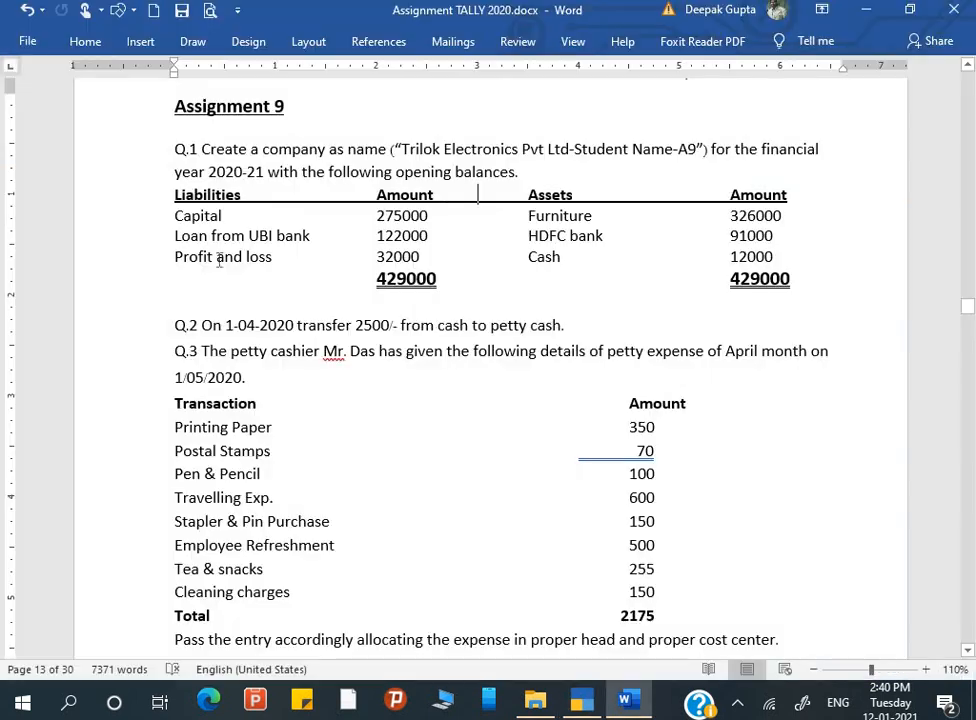
pyautogui.scroll(-1, 239, 408)
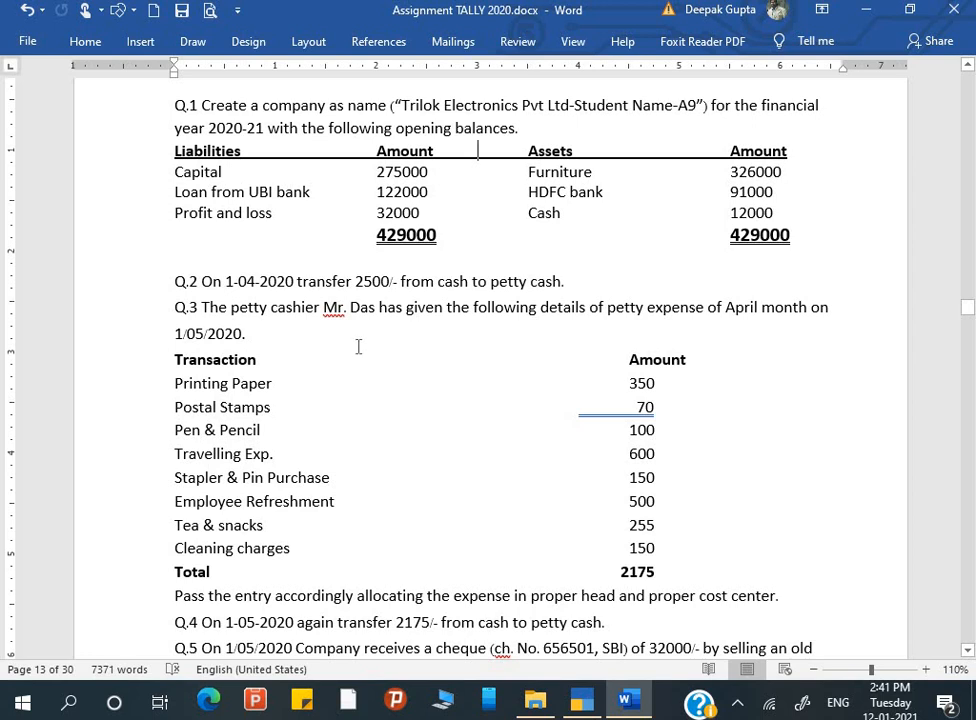
pyautogui.scroll(-3, 358, 346)
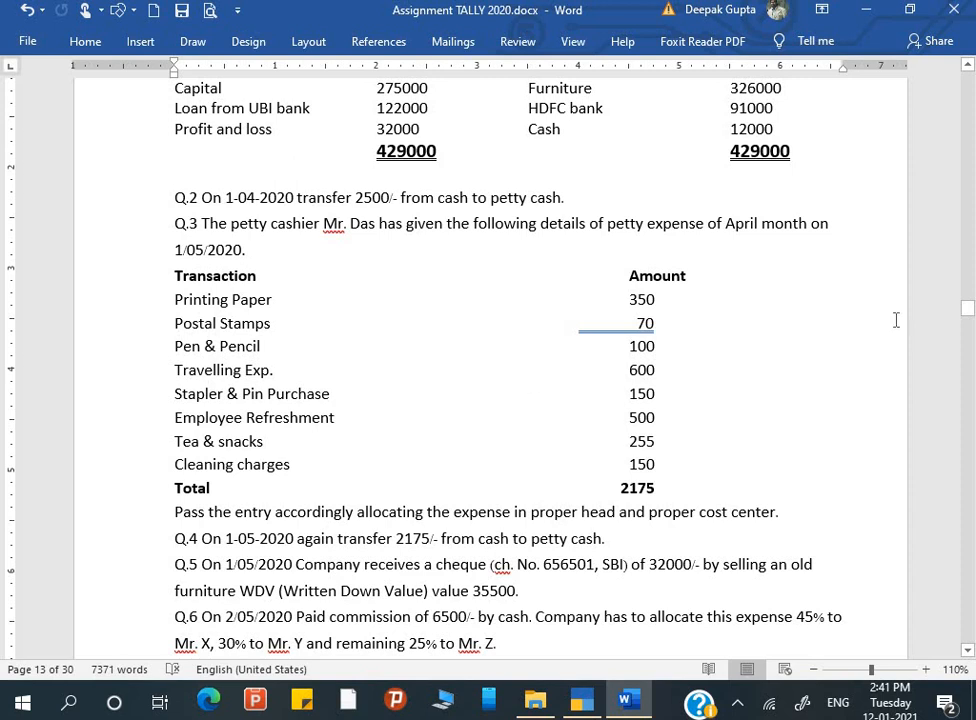
# Step: Minimize the Word and TallyPrime windows, open Tally Notes.txt from the desktop and maximize it
pyautogui.click(867, 12)
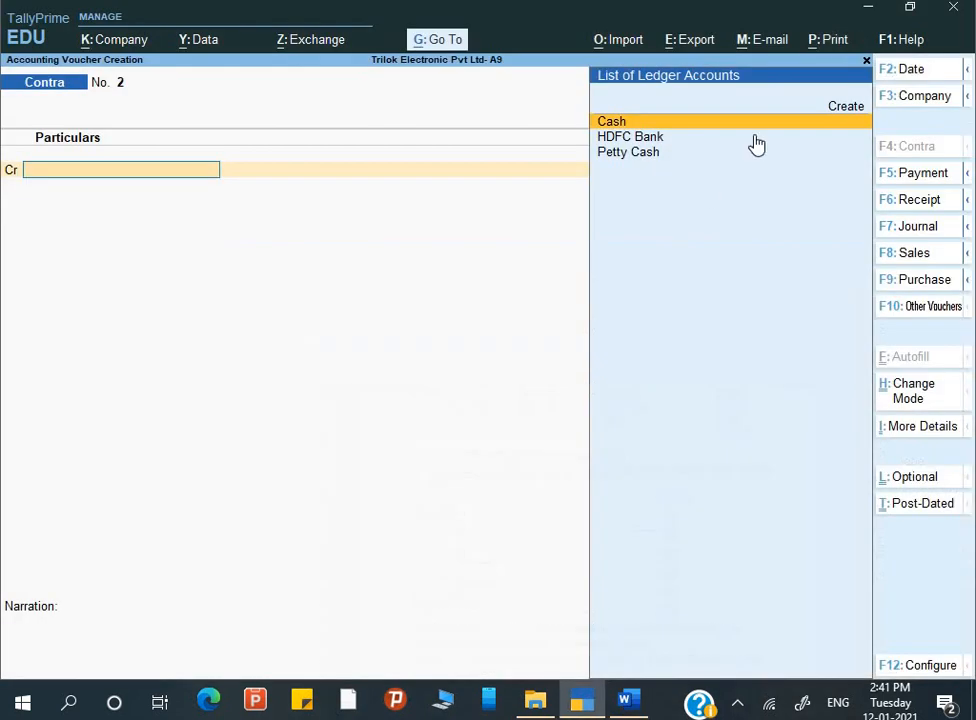
pyautogui.click(868, 8)
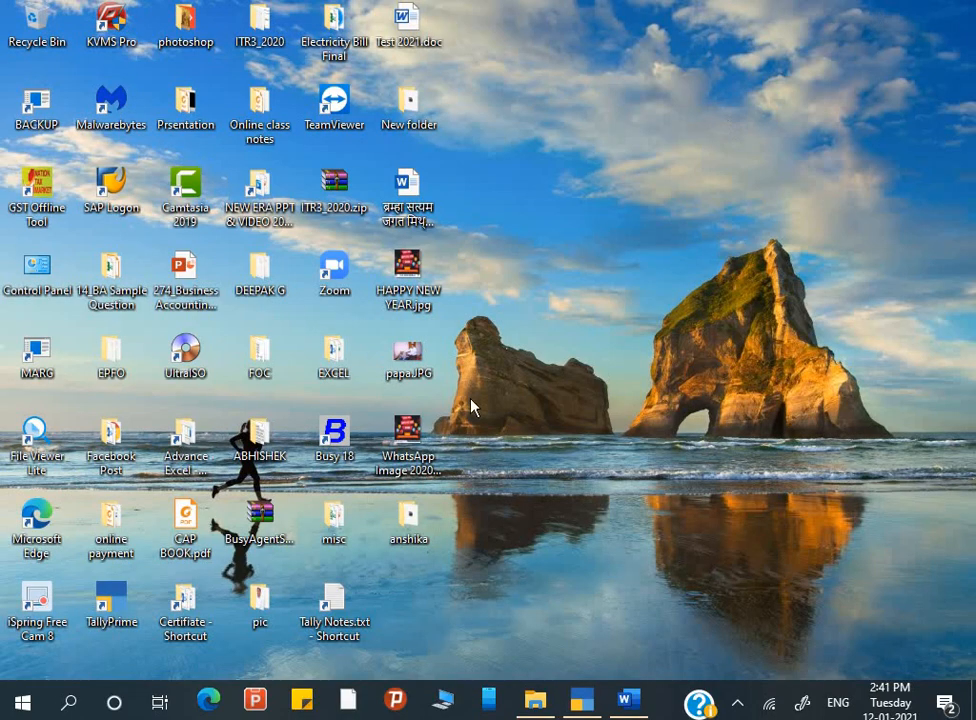
pyautogui.doubleClick(330, 597)
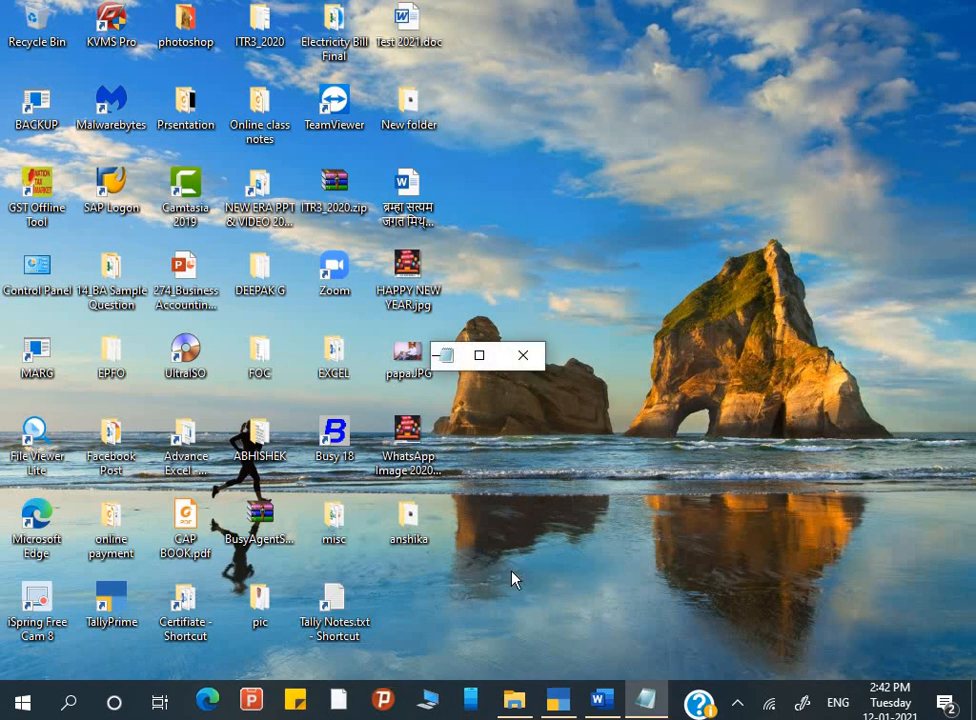
pyautogui.click(480, 356)
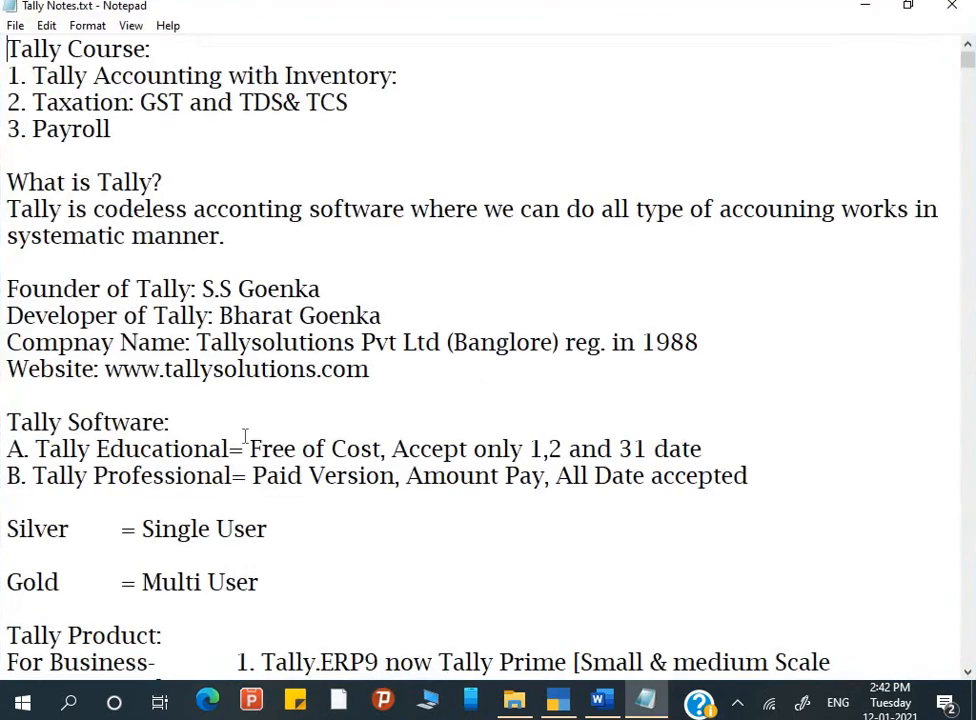
# Step: Find the Assignment 9 section in the Tally notes and examine the cost centre definition under Q.3
pyautogui.scroll(-20, 245, 436)
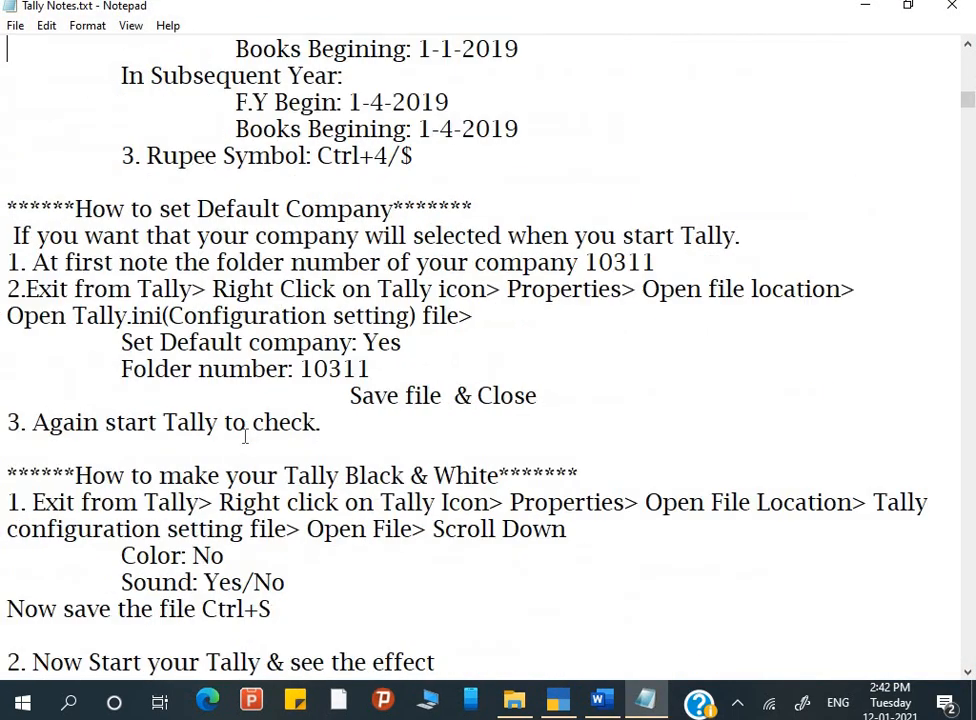
pyautogui.scroll(-20, 245, 436)
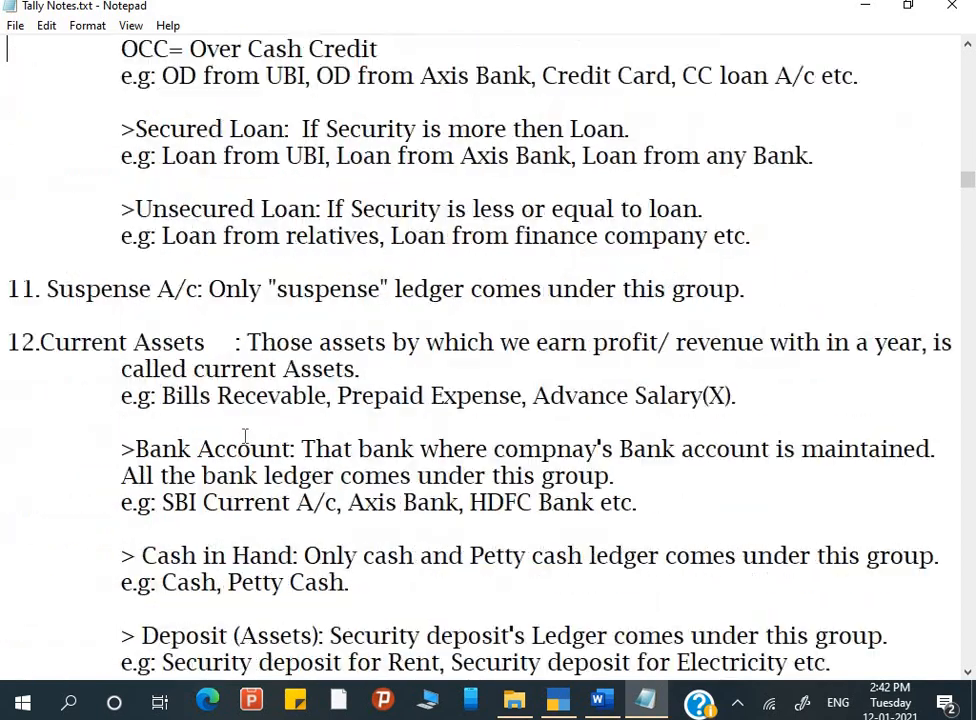
pyautogui.scroll(-20, 245, 436)
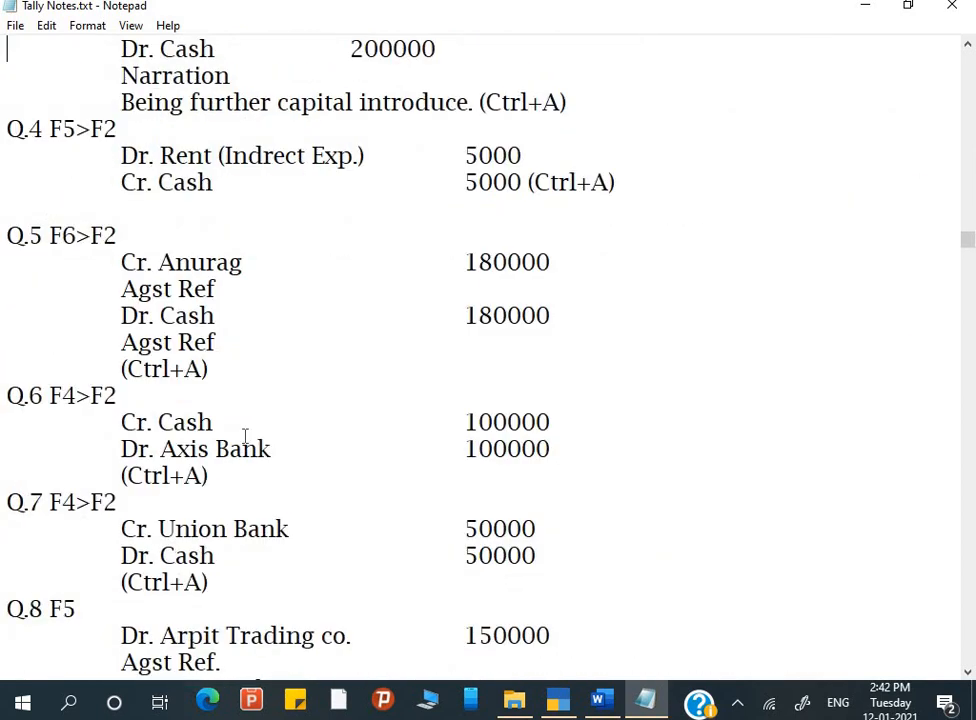
pyautogui.scroll(-20, 245, 436)
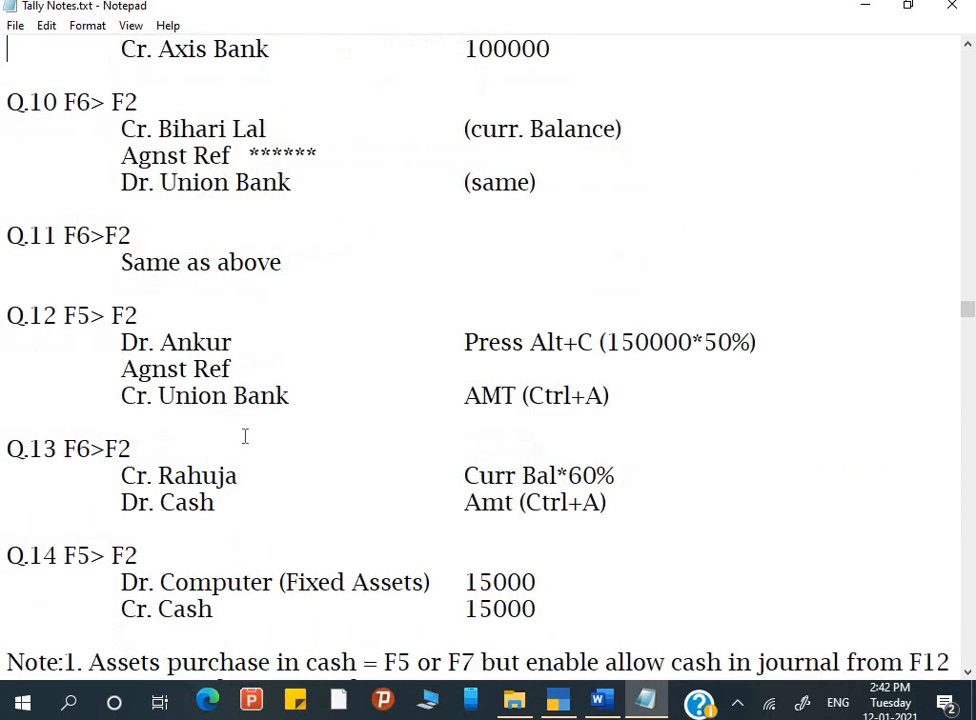
pyautogui.scroll(-10, 245, 436)
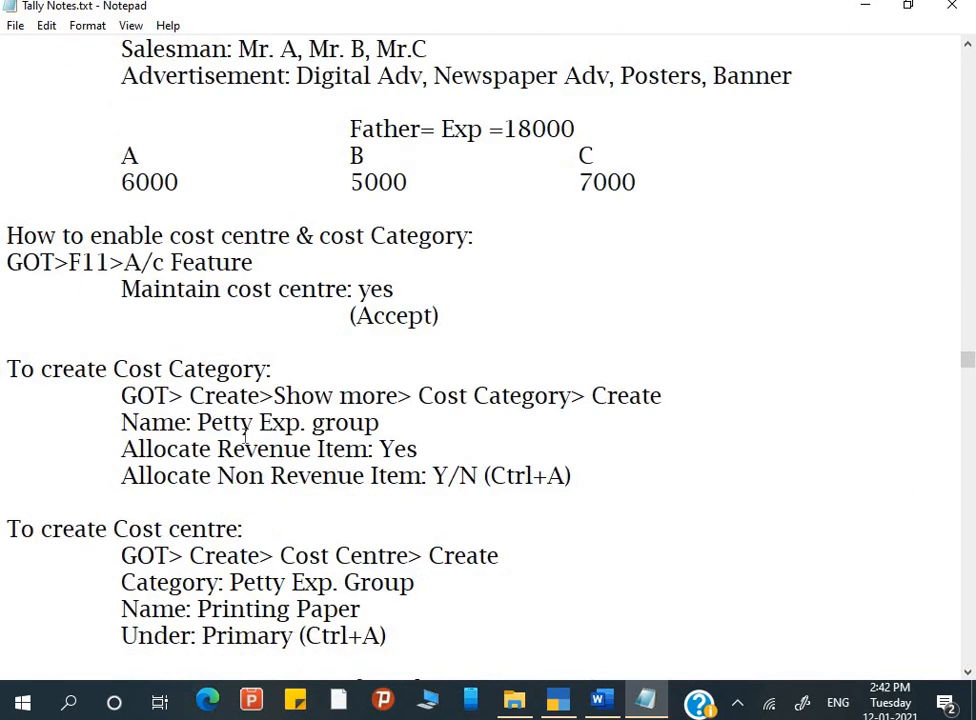
pyautogui.scroll(8, 245, 436)
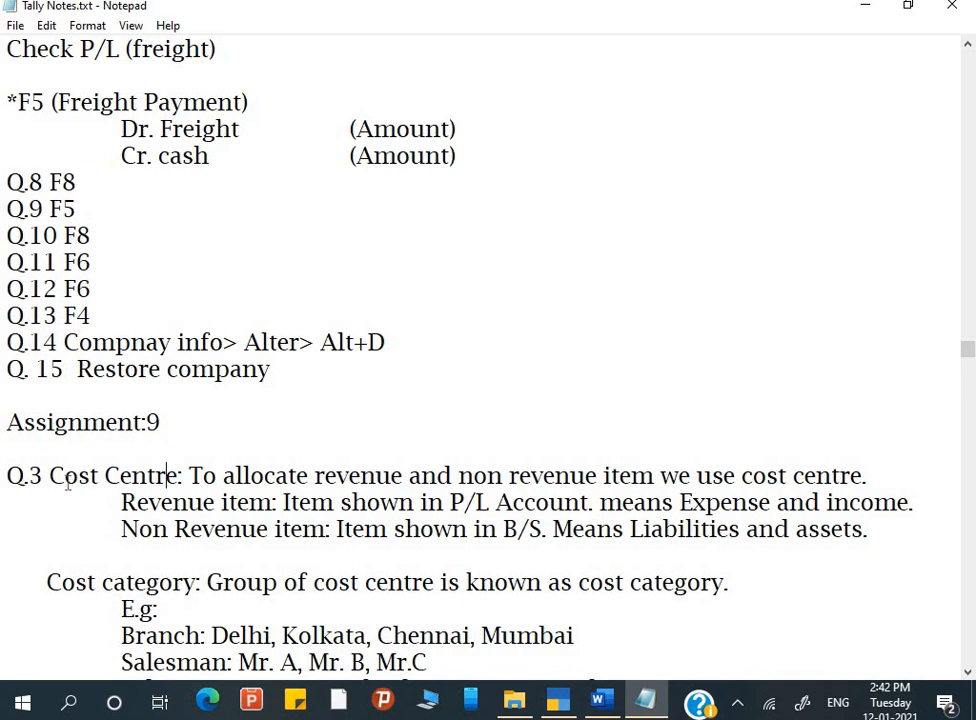
pyautogui.scroll(-6, 67, 482)
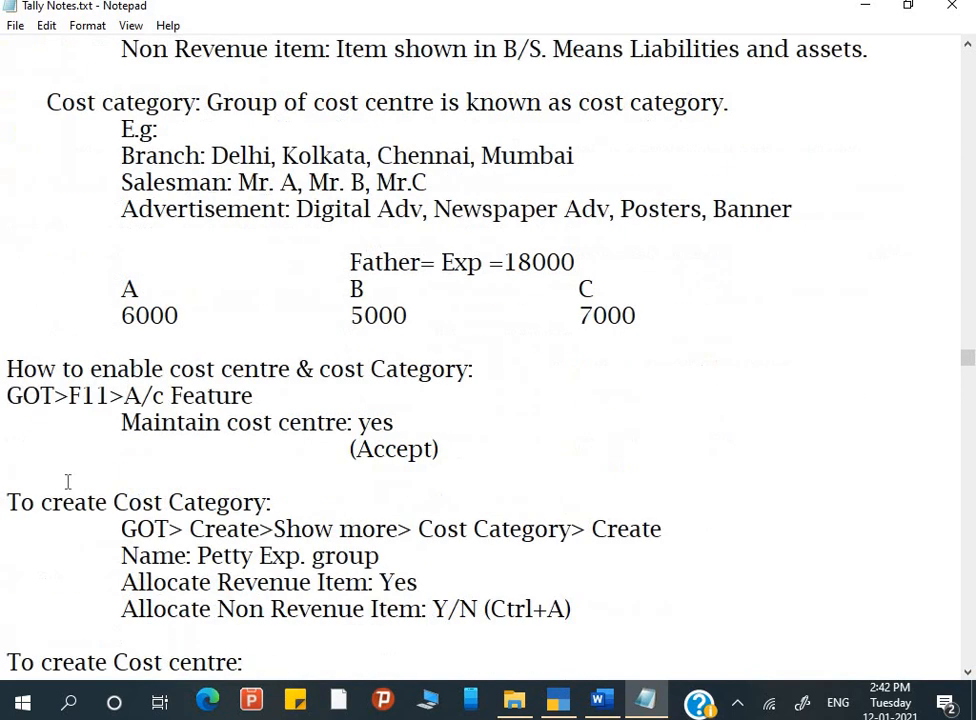
pyautogui.scroll(2, 67, 482)
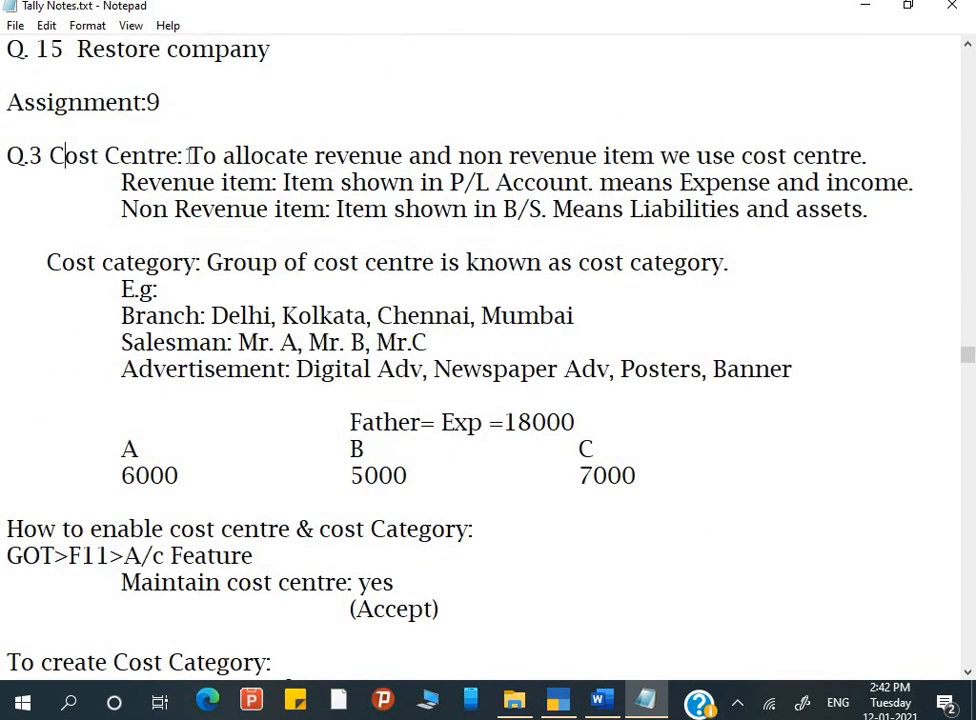
pyautogui.moveTo(189, 155); pyautogui.dragTo(660, 157)
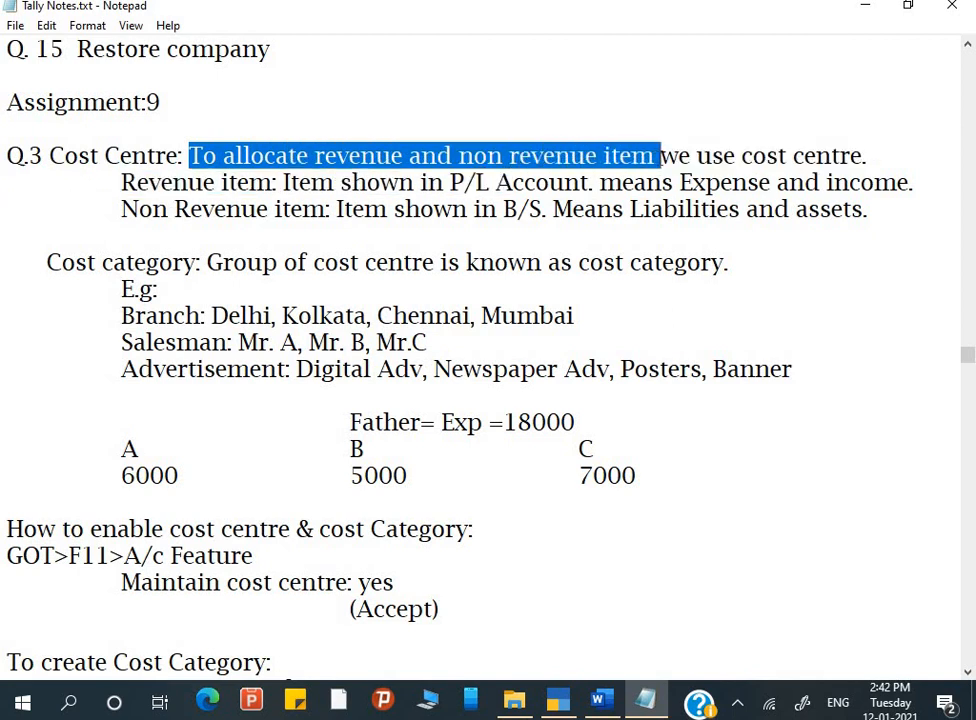
pyautogui.moveTo(660, 157); pyautogui.dragTo(867, 157)
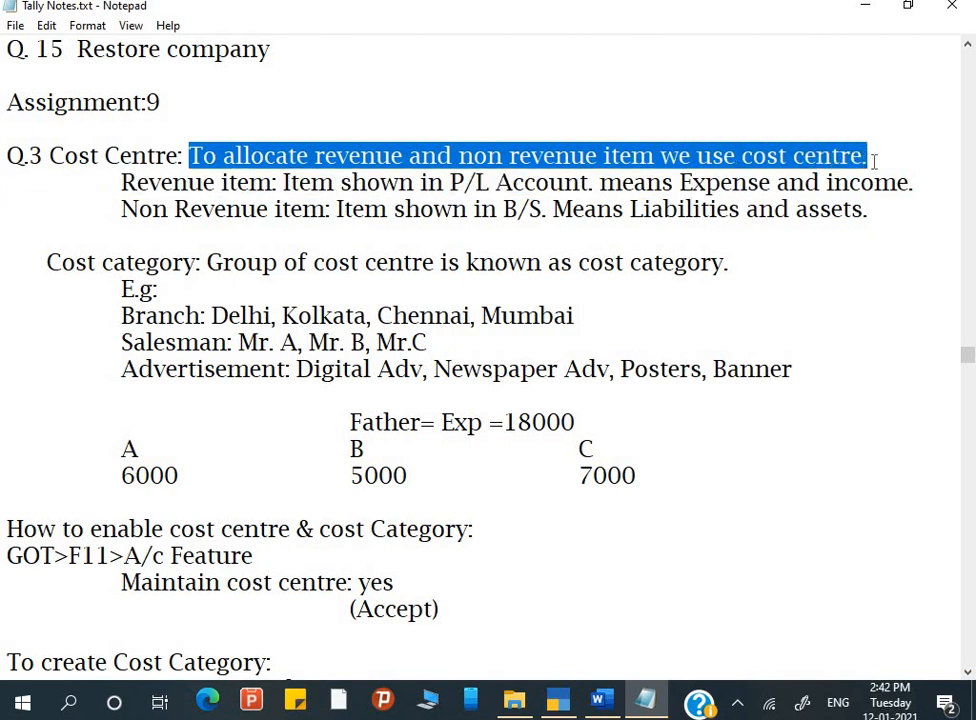
# Step: Below the Q.3 Cost Centre definition, add an indented line reading "or" and start another indented line beneath it
pyautogui.click(879, 160)
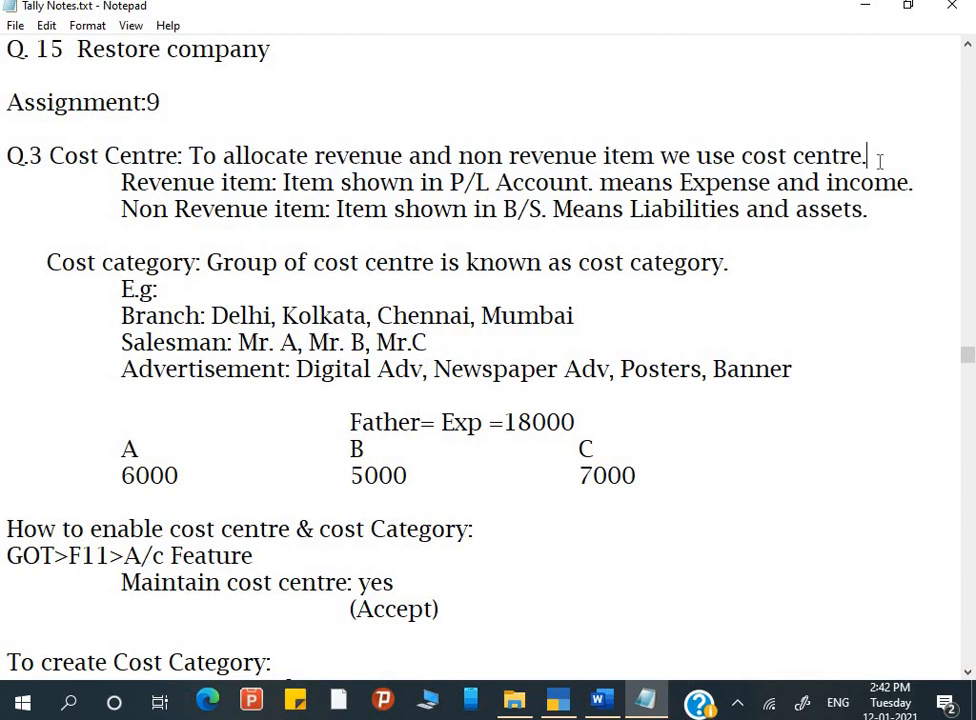
pyautogui.press('Return')
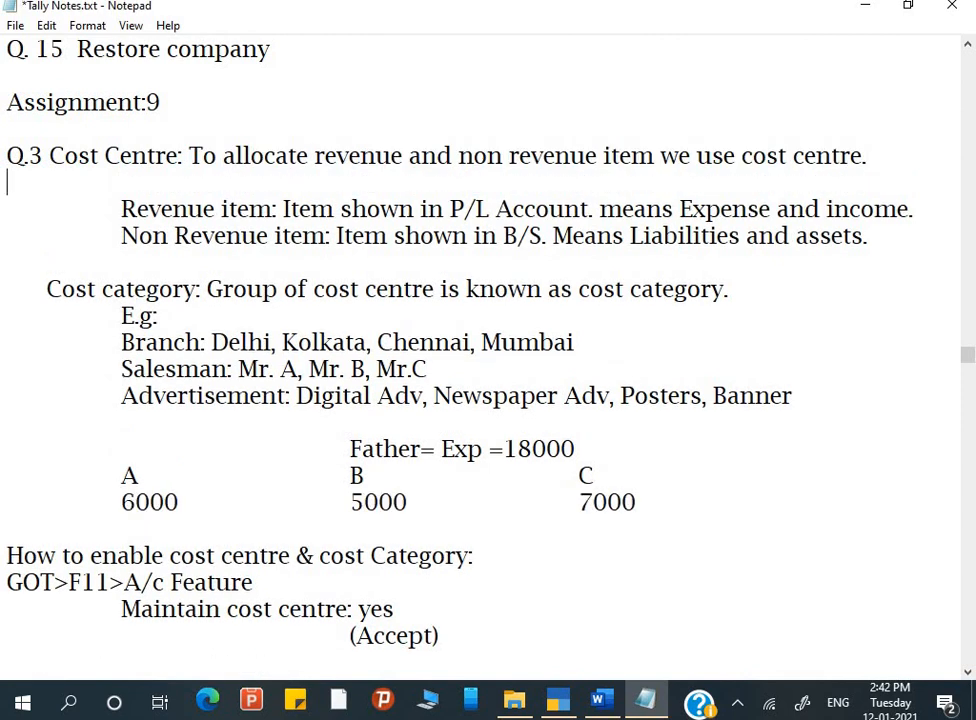
pyautogui.press('Tab')
pyautogui.press('Tab')
pyautogui.press('Tab')
pyautogui.press('Tab')
pyautogui.write('or')
pyautogui.press('Return')
pyautogui.press('Tab')
pyautogui.press('Tab')
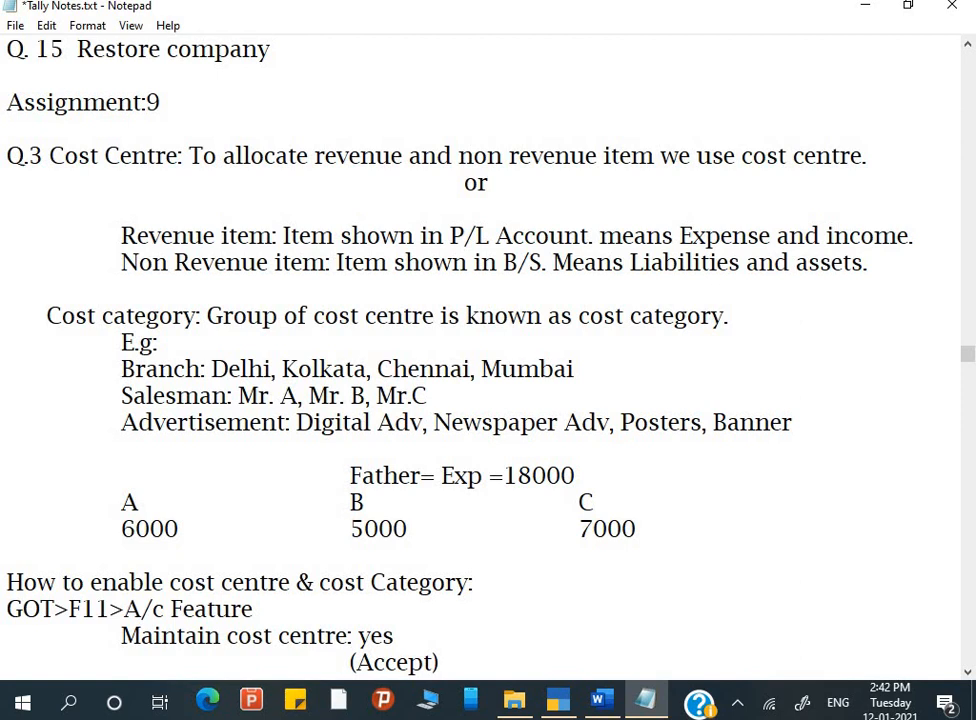
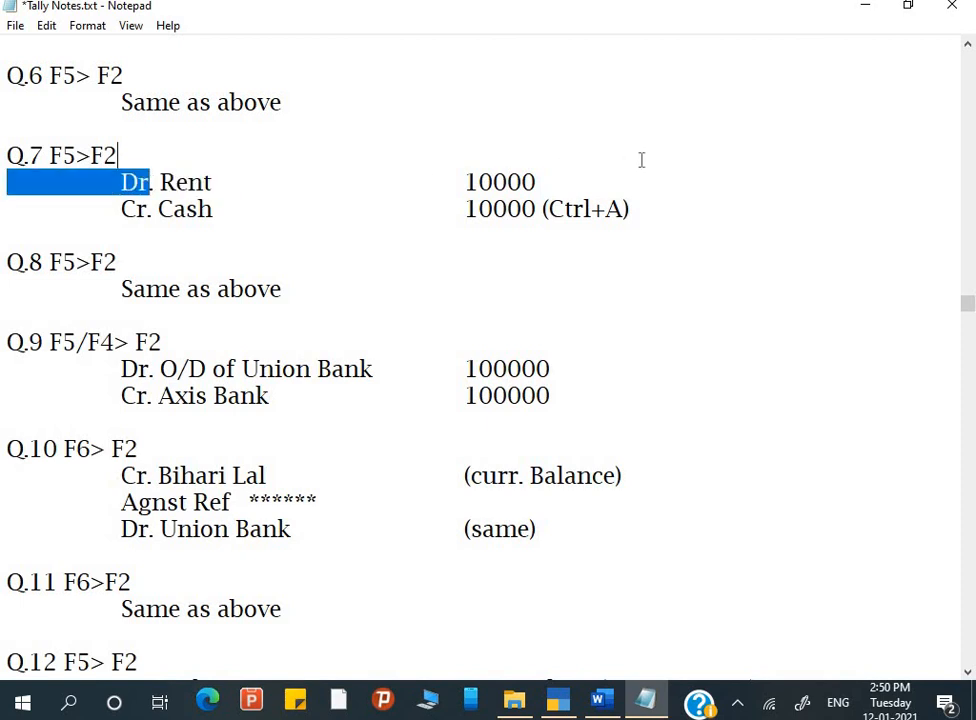
# Step: Return to the Assignment 9 notes and examine the Training Exp example and the instructions for enabling cost centres
pyautogui.click(451, 238)
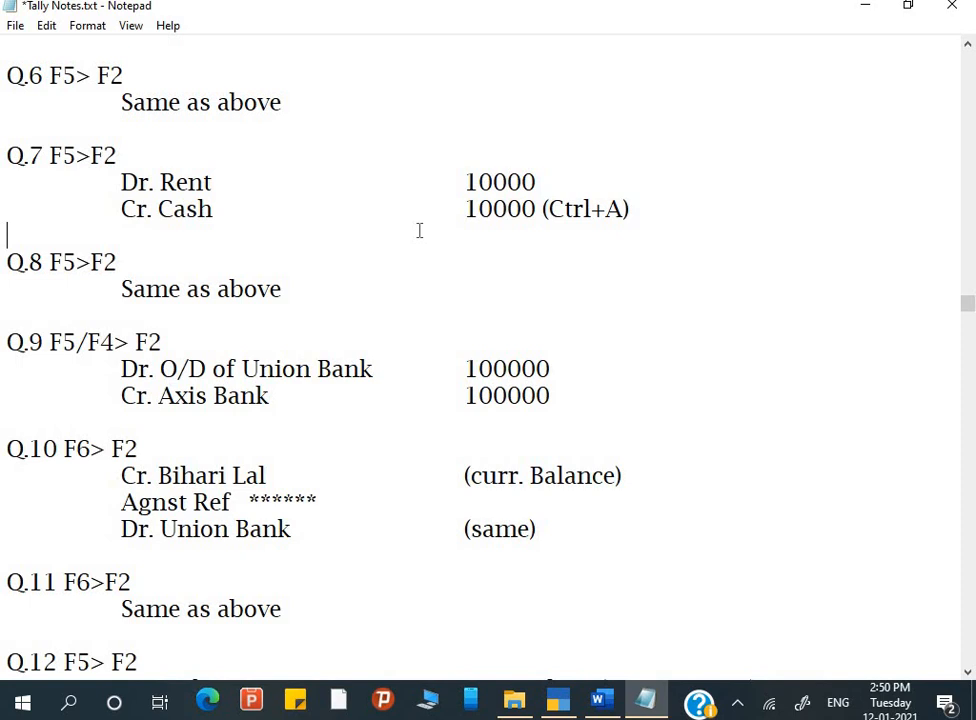
pyautogui.click(412, 451)
pyautogui.scroll(-6, 412, 454)
pyautogui.scroll(-20, 412, 454)
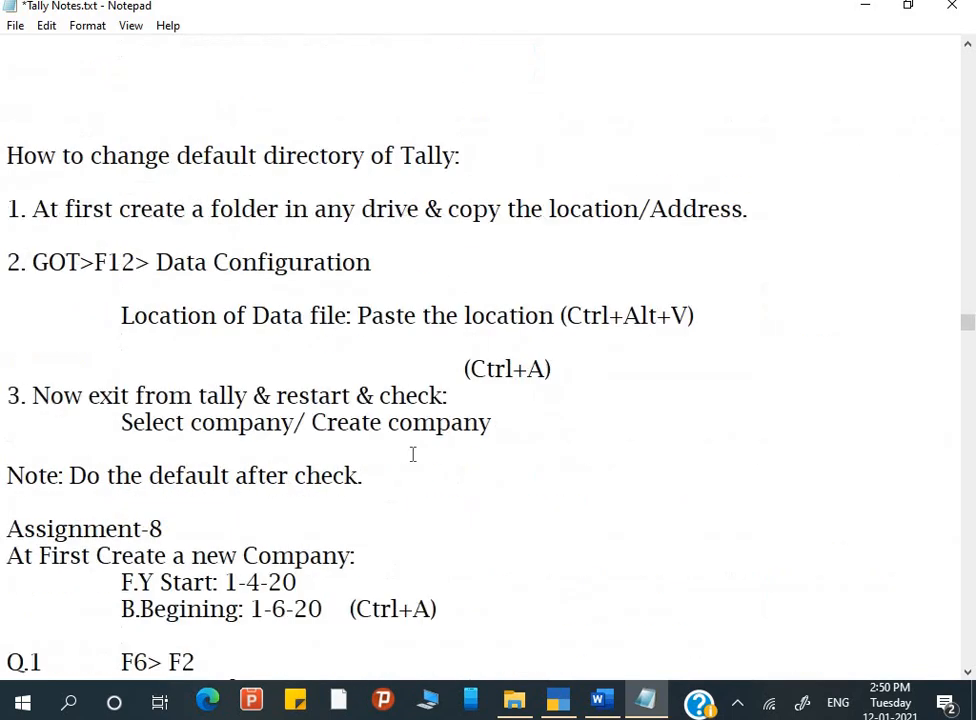
pyautogui.scroll(-5, 412, 451)
pyautogui.scroll(4, 412, 455)
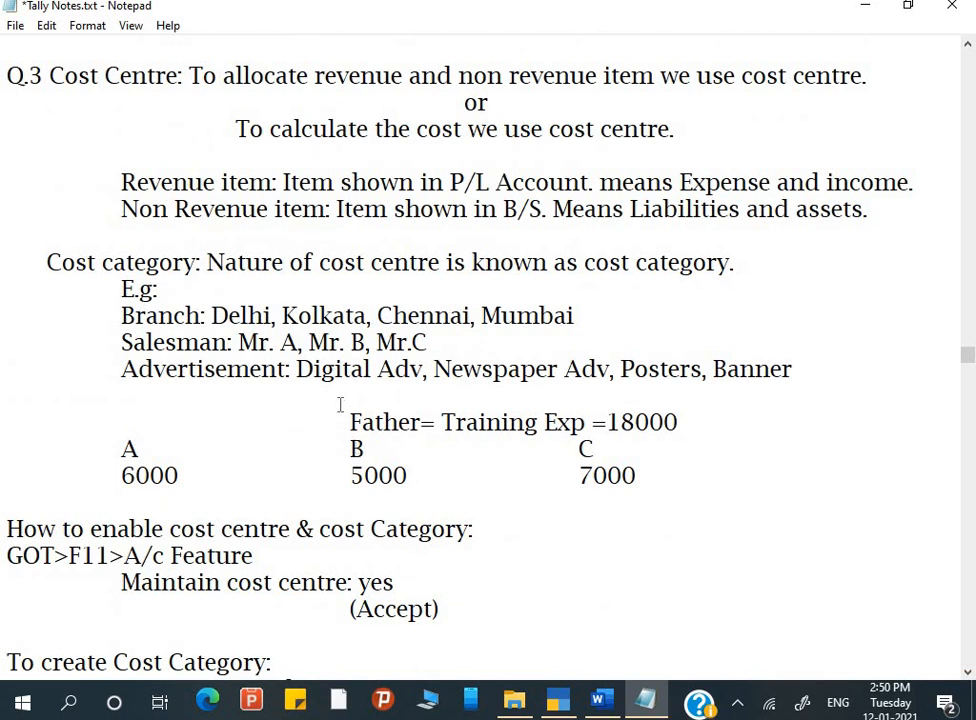
pyautogui.moveTo(350, 422); pyautogui.dragTo(414, 422)
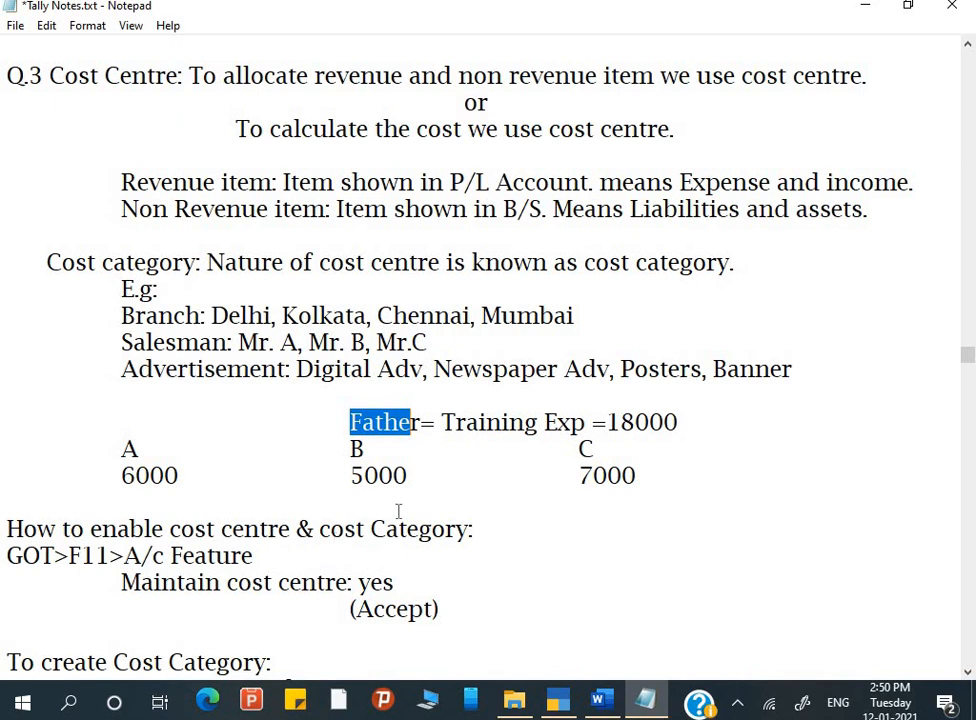
pyautogui.click(333, 546)
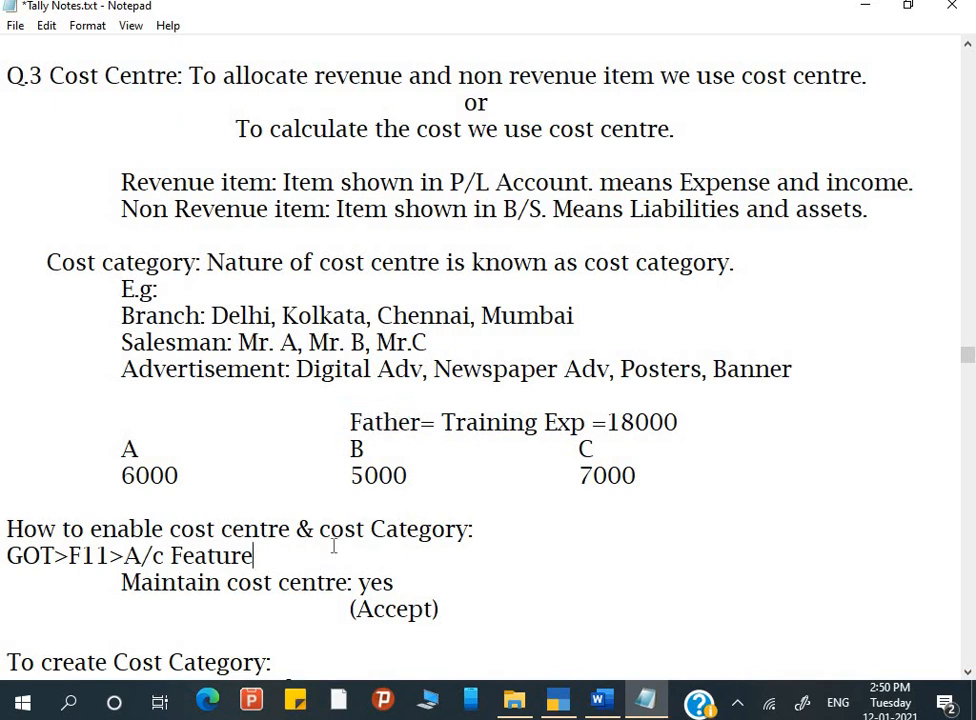
pyautogui.click(270, 529)
pyautogui.scroll(-2, 274, 534)
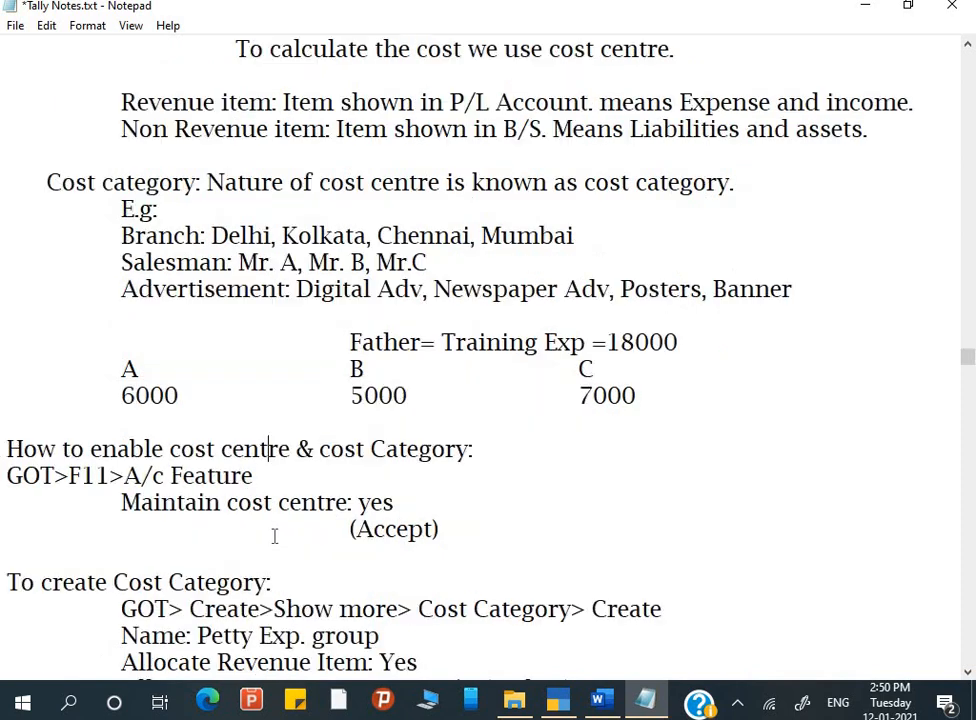
# Step: Delete ">A/c Feature" from the instruction line under "How to enable cost centre & cost Category"
pyautogui.moveTo(6, 370); pyautogui.dragTo(24, 370)
pyautogui.moveTo(208, 357); pyautogui.dragTo(465, 357)
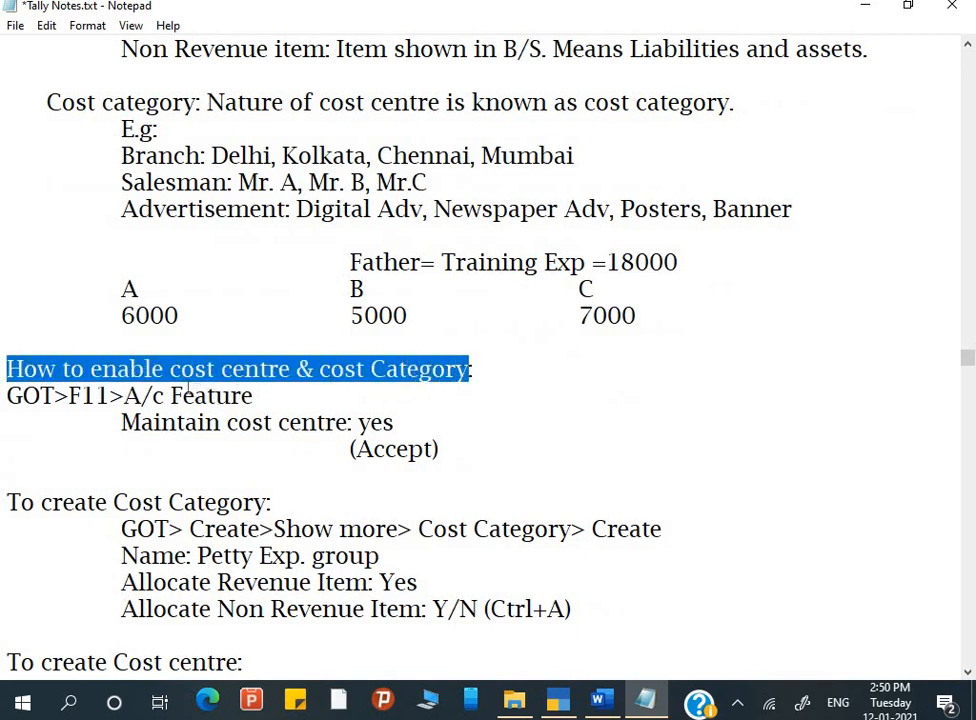
pyautogui.click(187, 394)
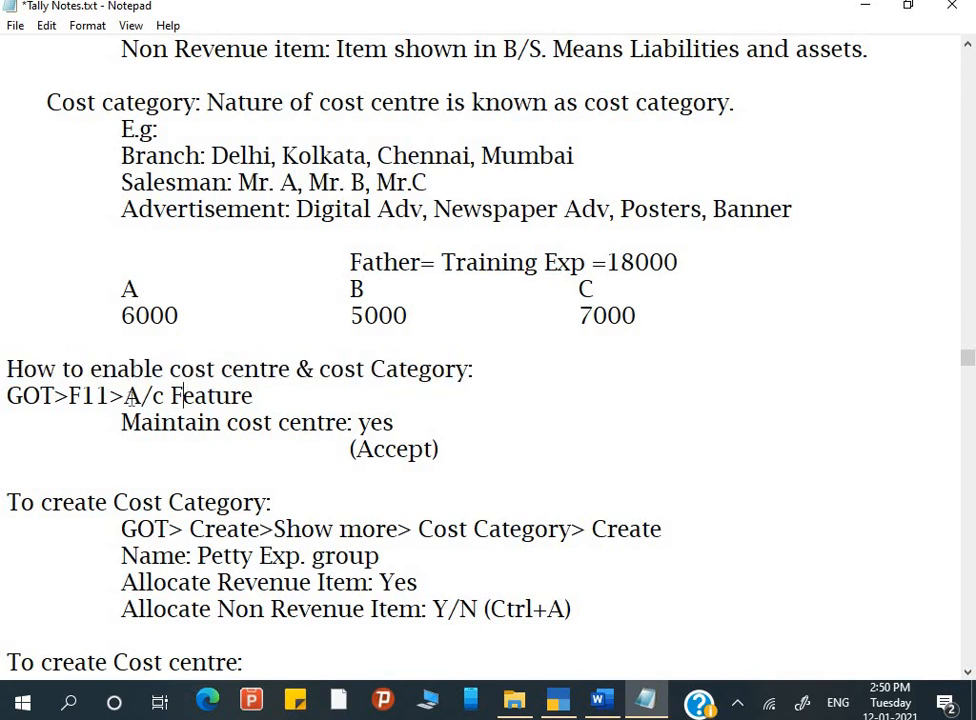
pyautogui.moveTo(109, 396); pyautogui.dragTo(263, 401)
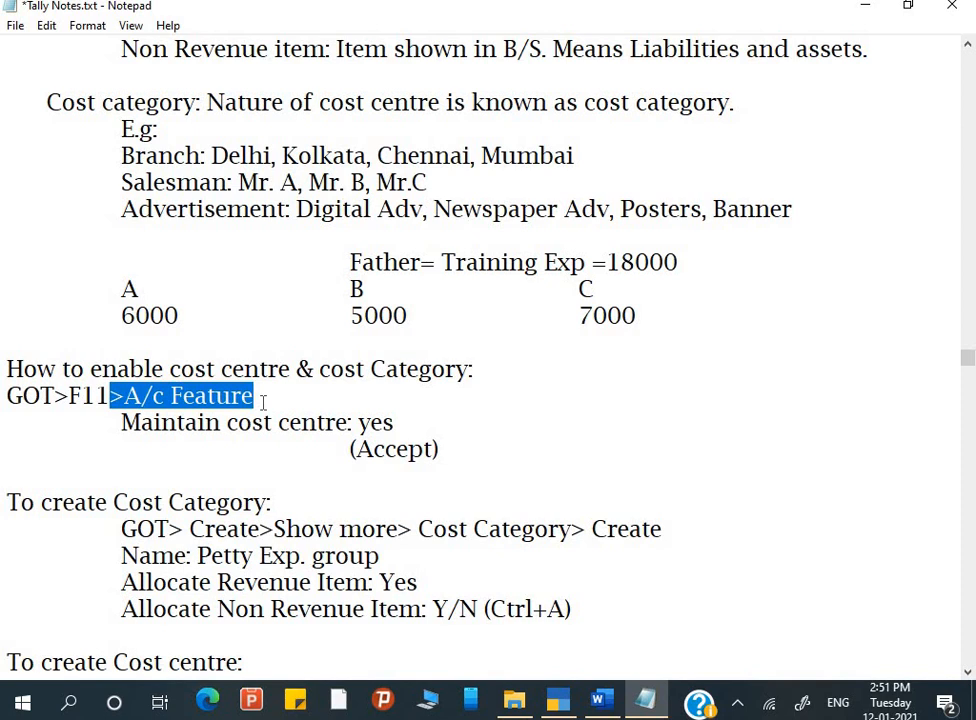
pyautogui.press('BackSpace')
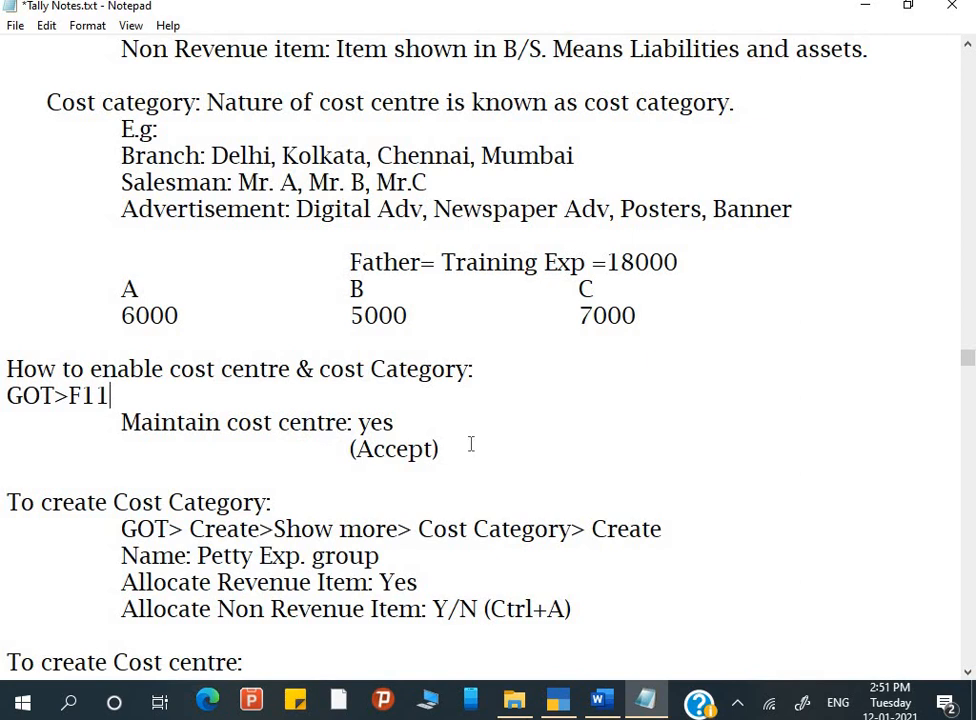
# Step: Read the notes on creating cost categories and cost centres, check Q.3 in the Word assignment and return to TallyPrime
pyautogui.scroll(-1, 385, 495)
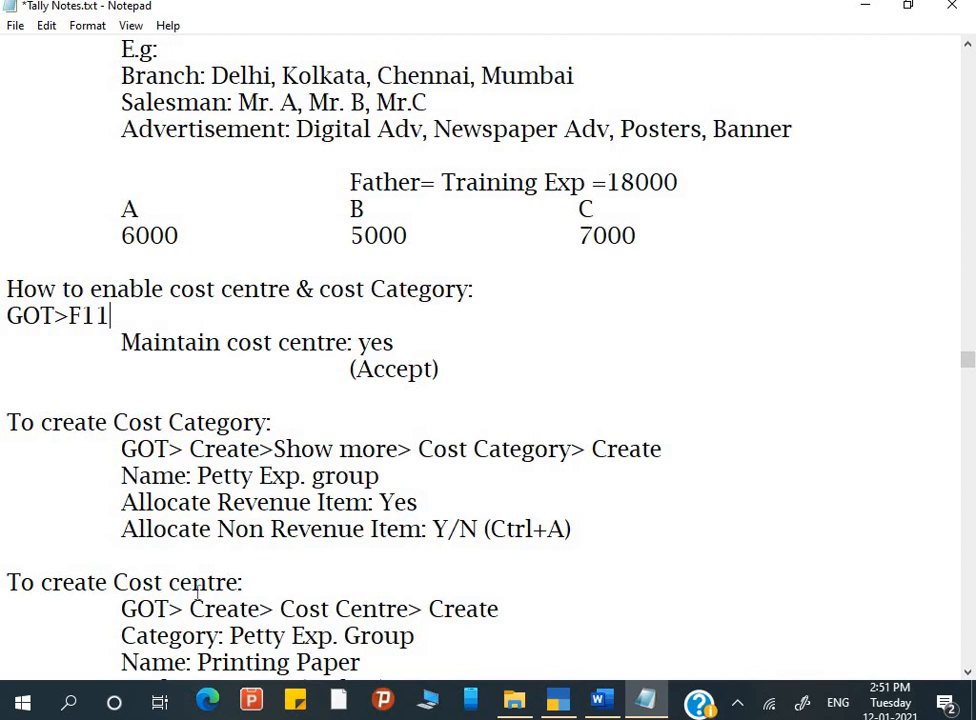
pyautogui.scroll(-2, 174, 585)
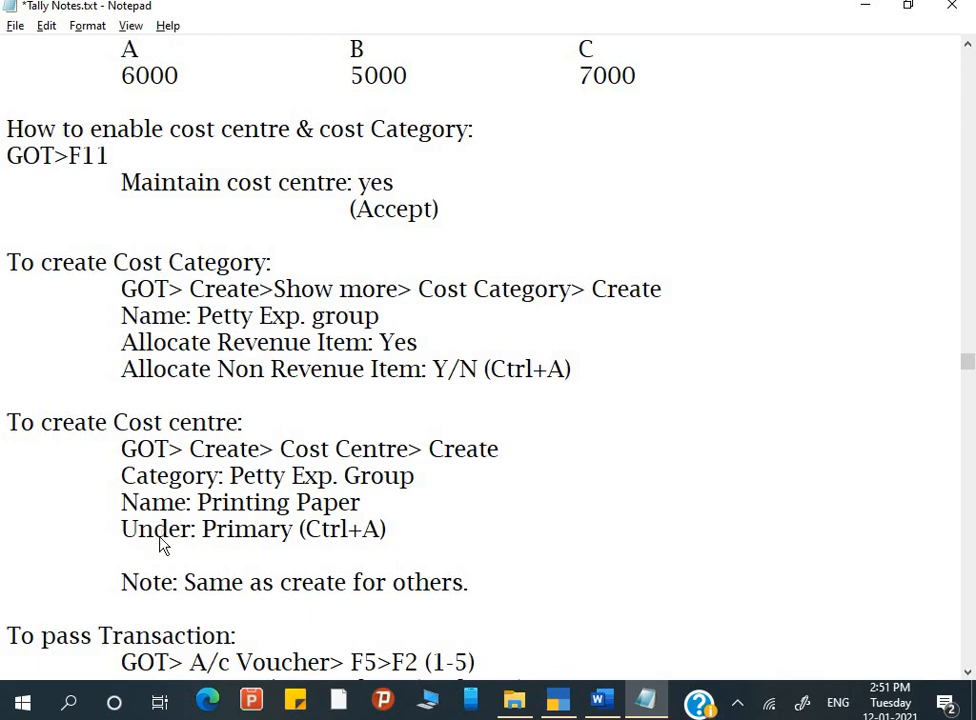
pyautogui.hotkey('alt', 'Tab')
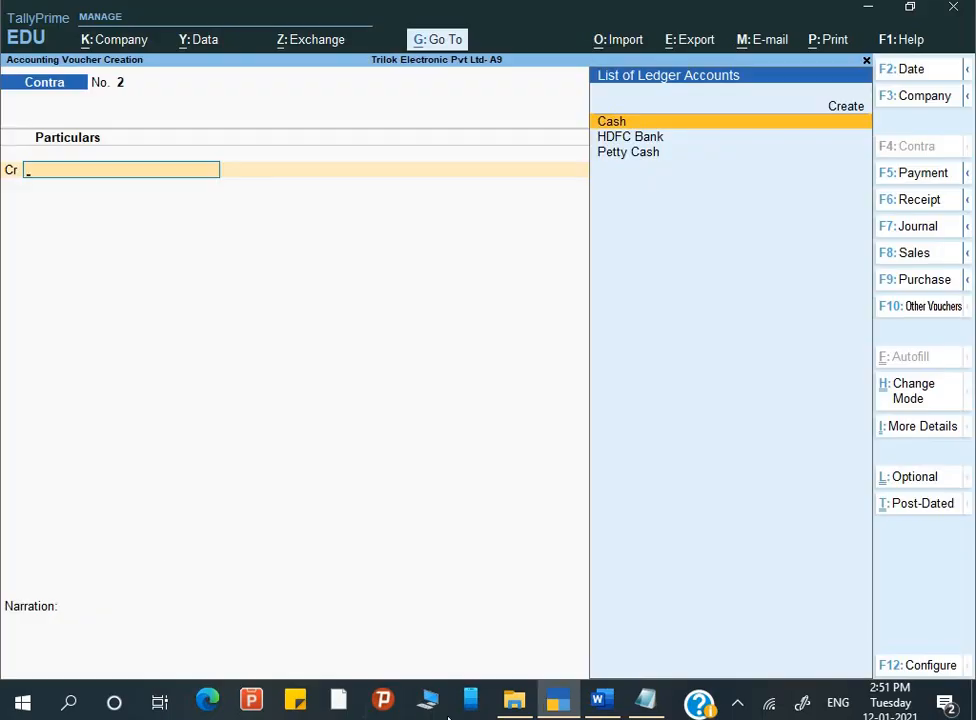
pyautogui.click(603, 703)
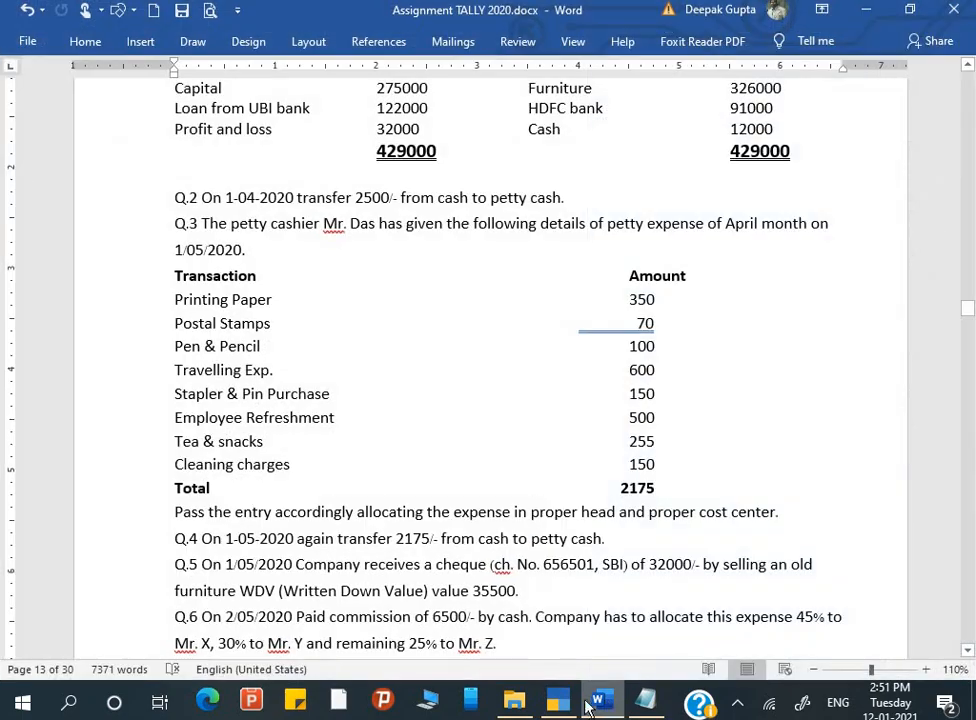
pyautogui.click(560, 703)
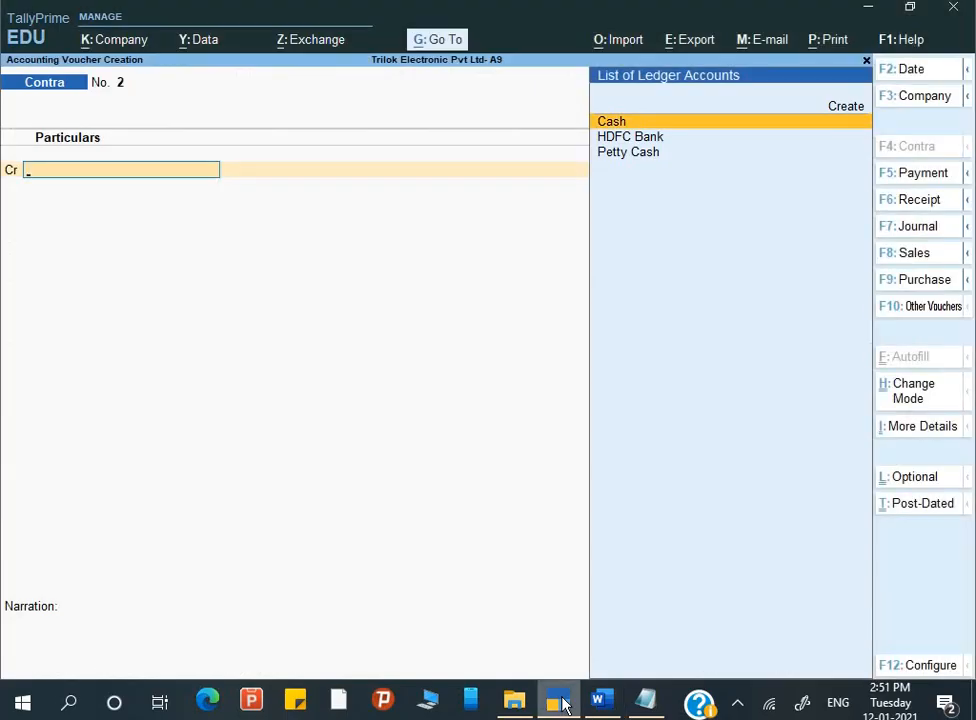
# Step: Launch Chrome through the Windows Run command
pyautogui.press('super+r')
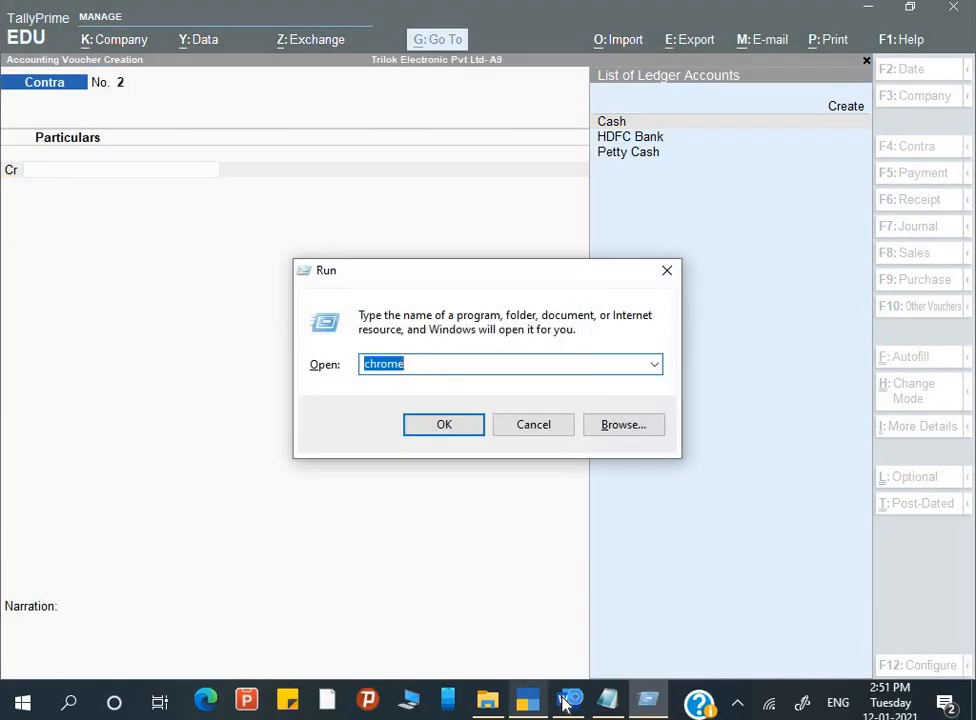
pyautogui.press('Return')
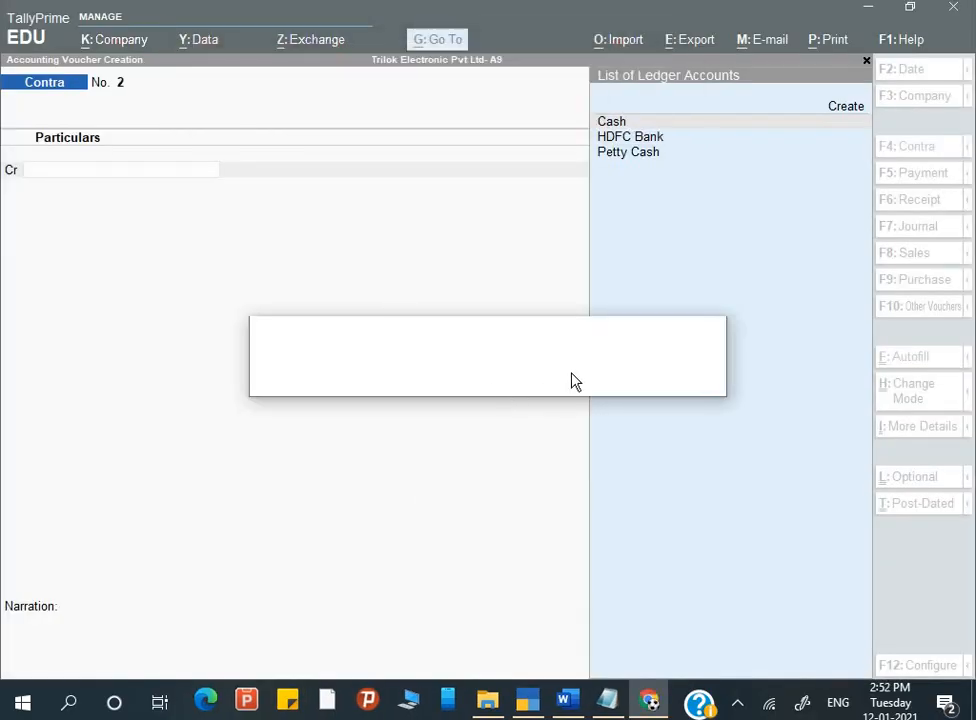
pyautogui.click(649, 699)
pyautogui.click(650, 700)
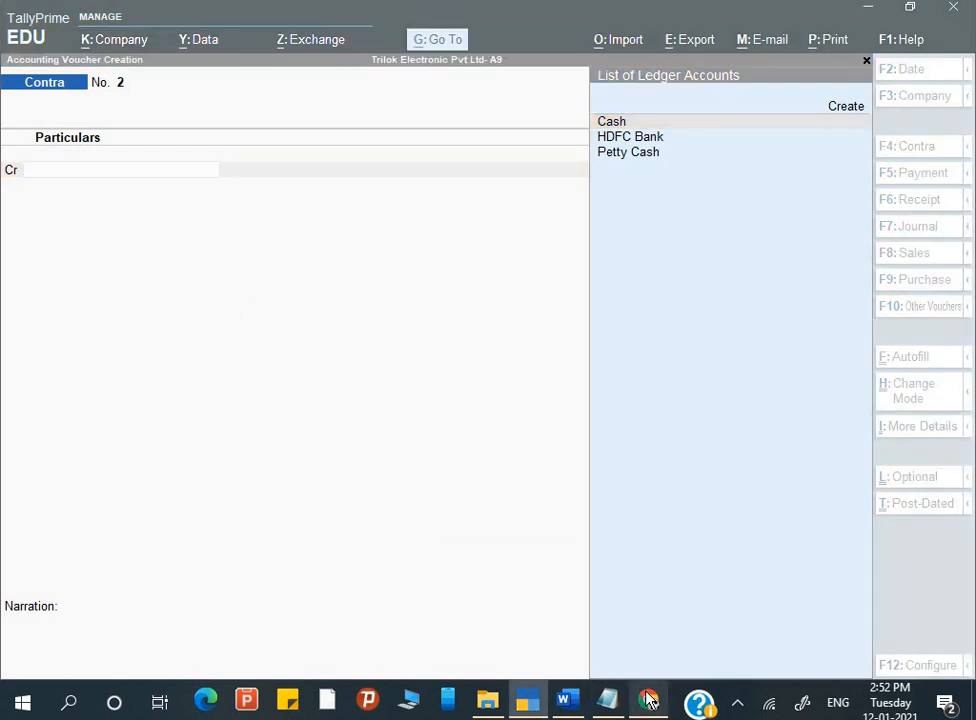
pyautogui.click(649, 710)
pyautogui.click(649, 711)
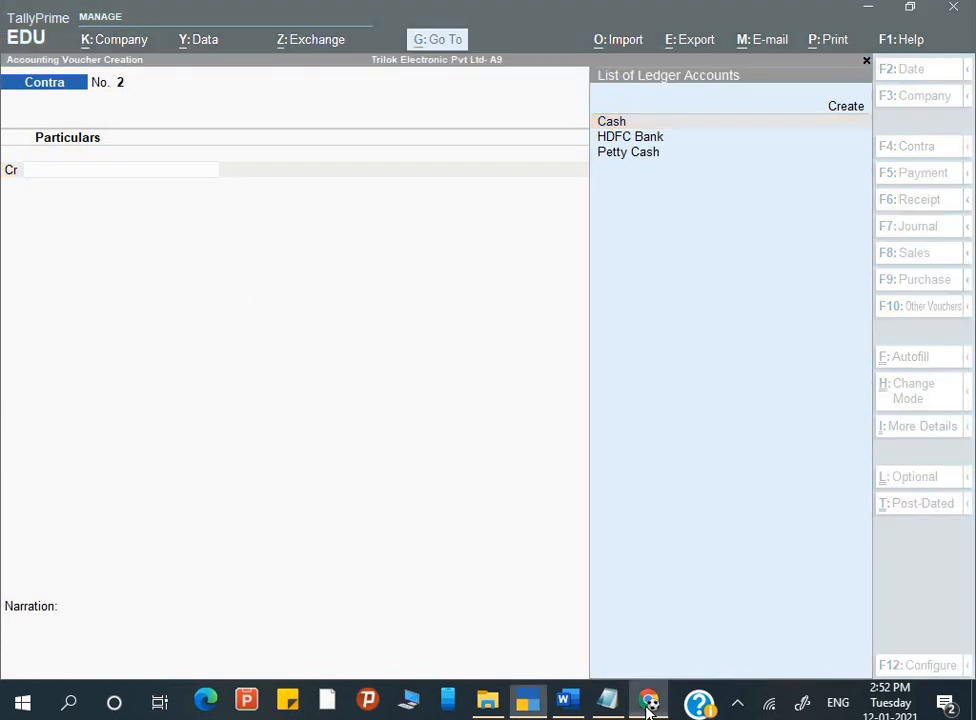
pyautogui.click(649, 710)
pyautogui.moveTo(652, 708)
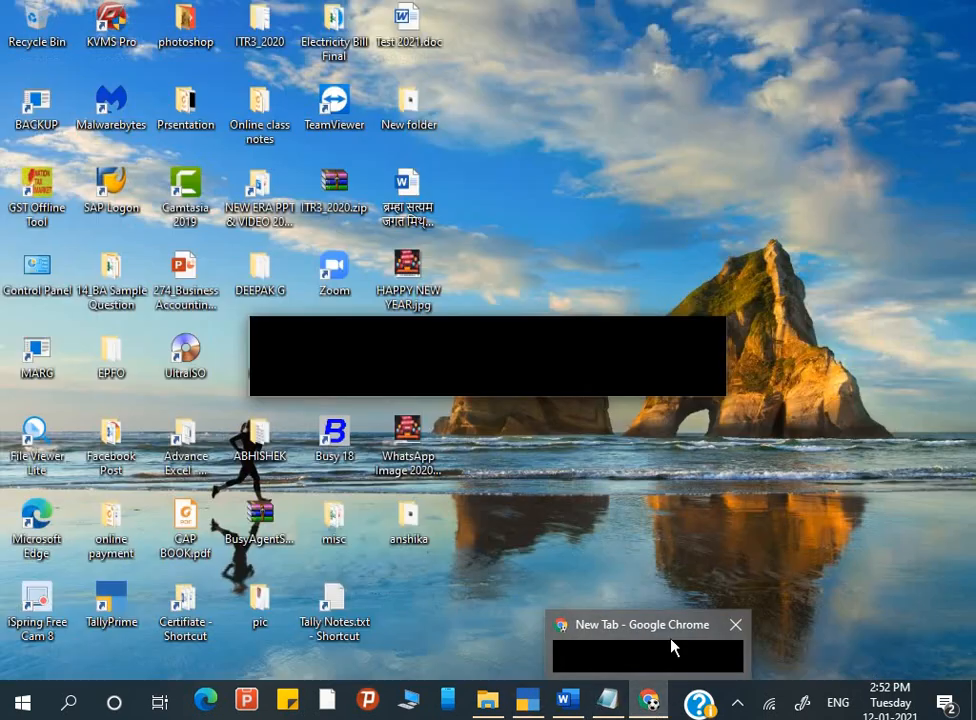
pyautogui.click(672, 643)
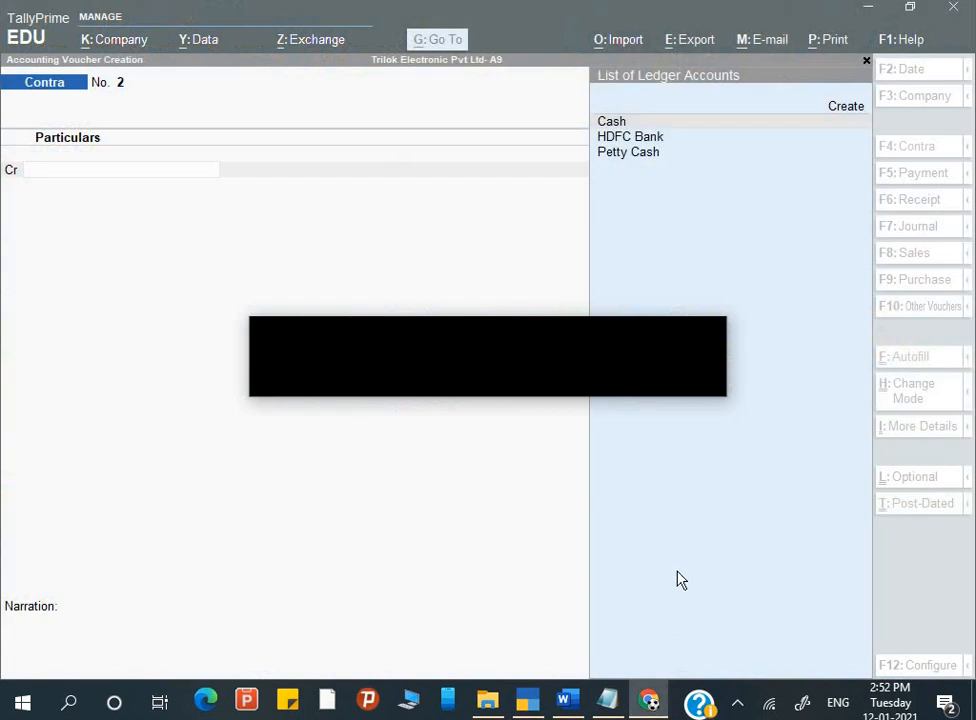
pyautogui.click(645, 708)
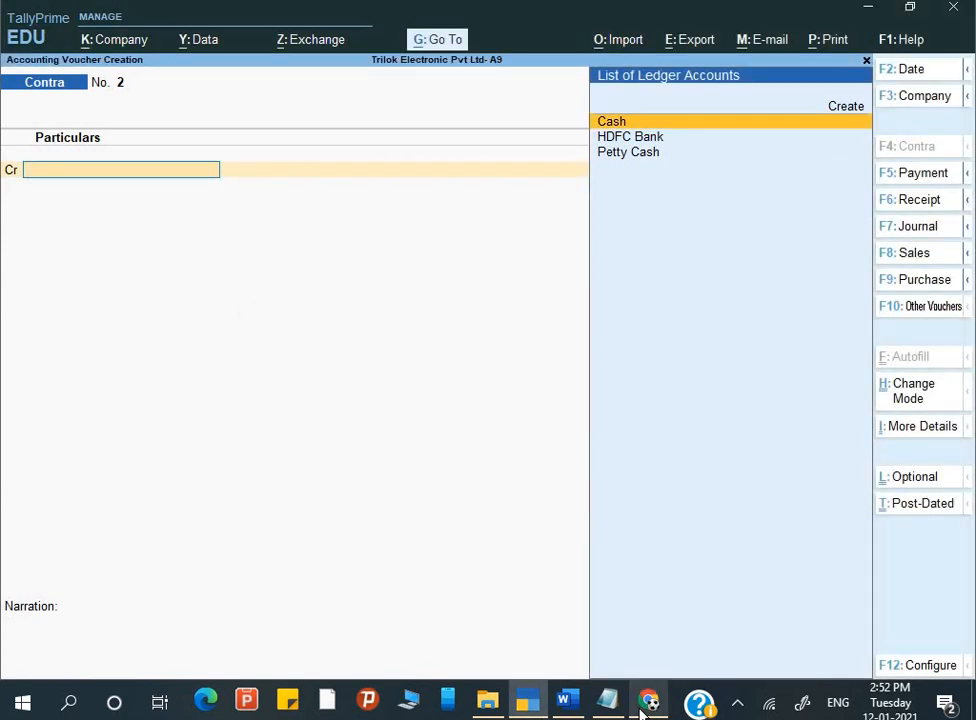
# Step: Switch to the Word assignment and read Q.3 on petty expenses: the month, entry date, total amount and cost centre allocation instruction
pyautogui.click(572, 706)
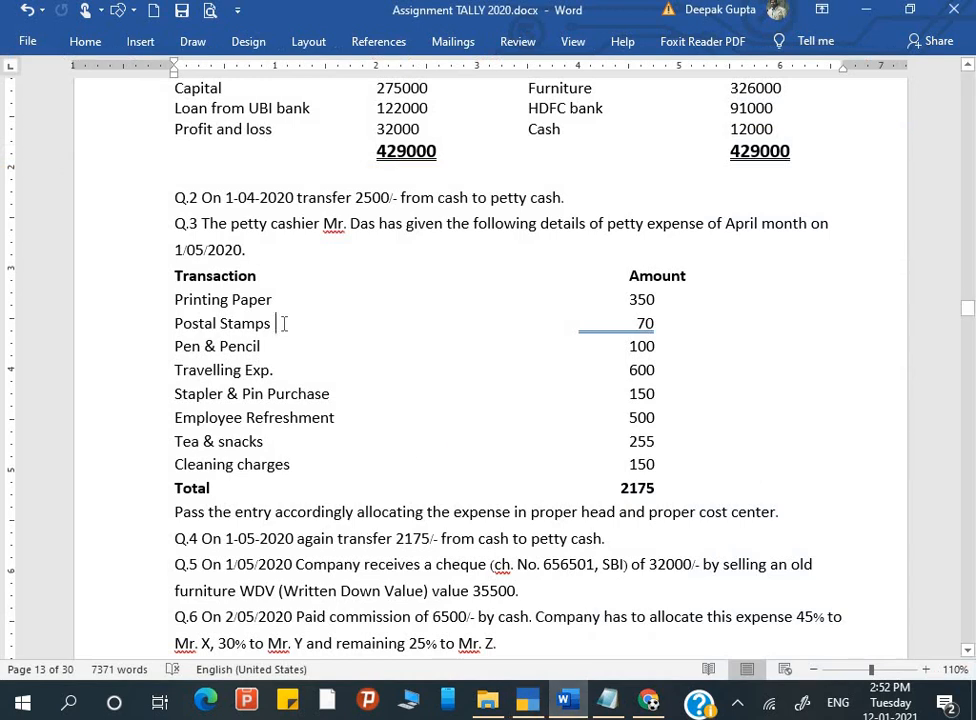
pyautogui.scroll(1, 264, 290)
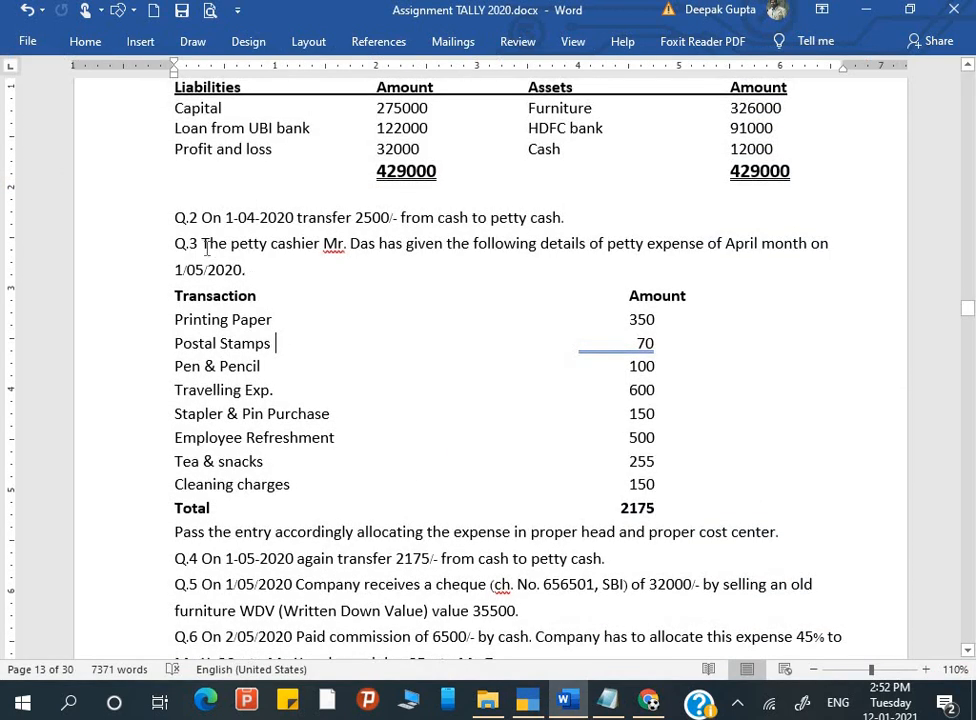
pyautogui.moveTo(203, 245); pyautogui.dragTo(348, 245)
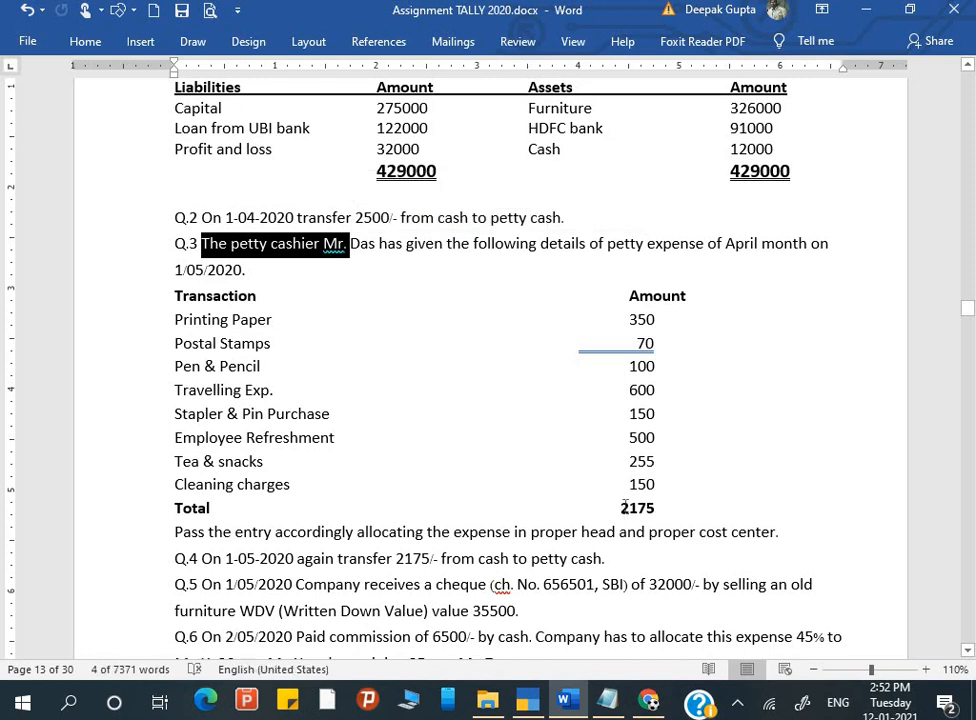
pyautogui.moveTo(621, 508); pyautogui.dragTo(667, 510)
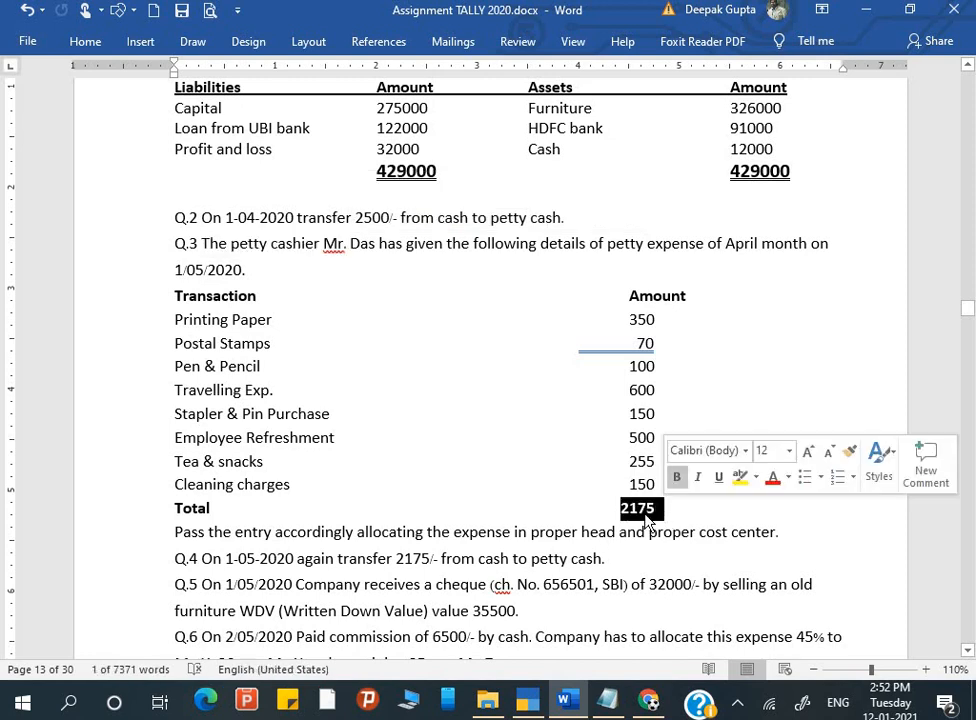
pyautogui.click(646, 515)
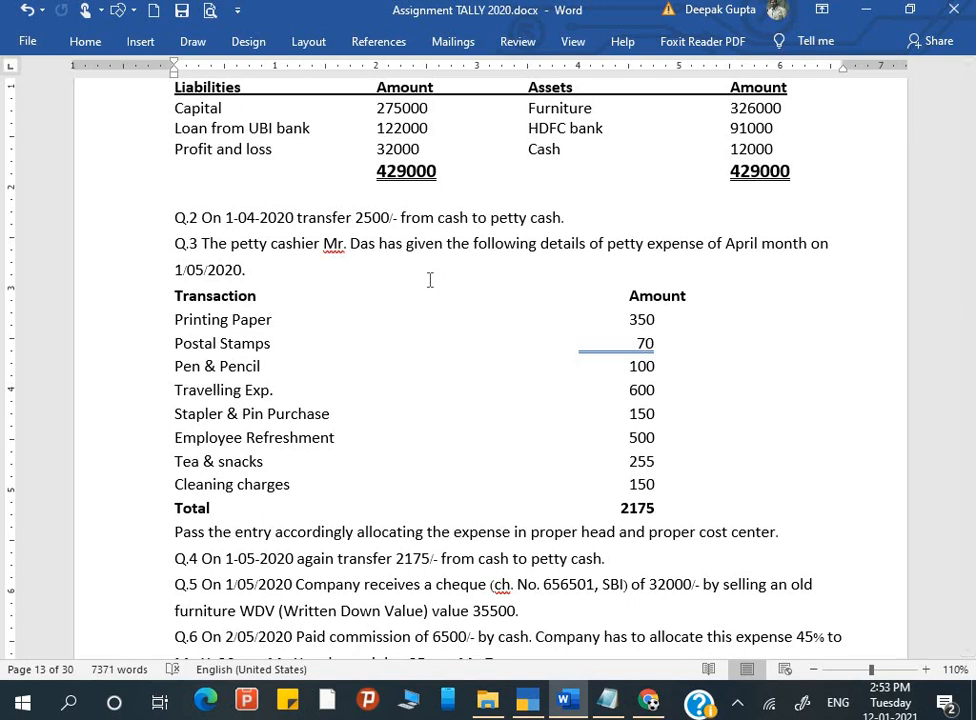
pyautogui.click(369, 243)
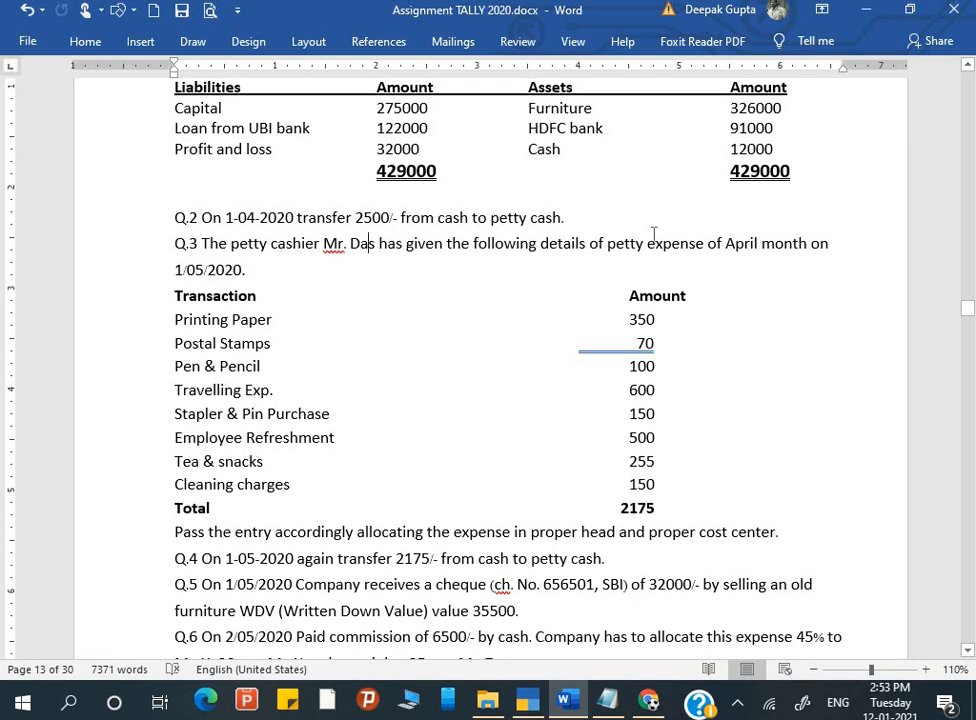
pyautogui.moveTo(725, 247); pyautogui.dragTo(808, 250)
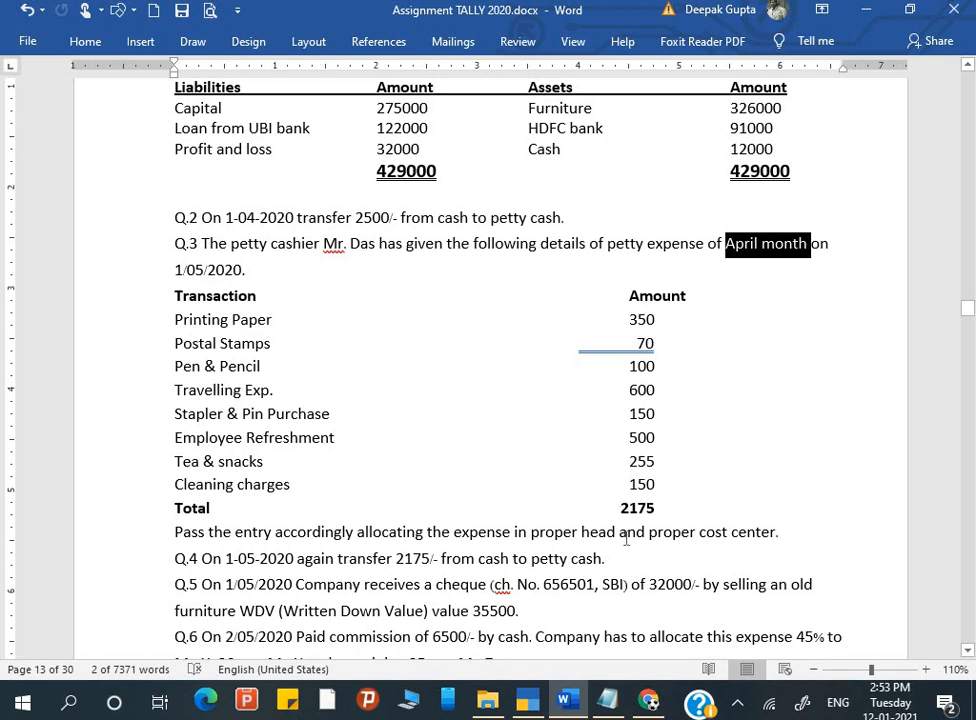
pyautogui.click(176, 270)
pyautogui.doubleClick(210, 272)
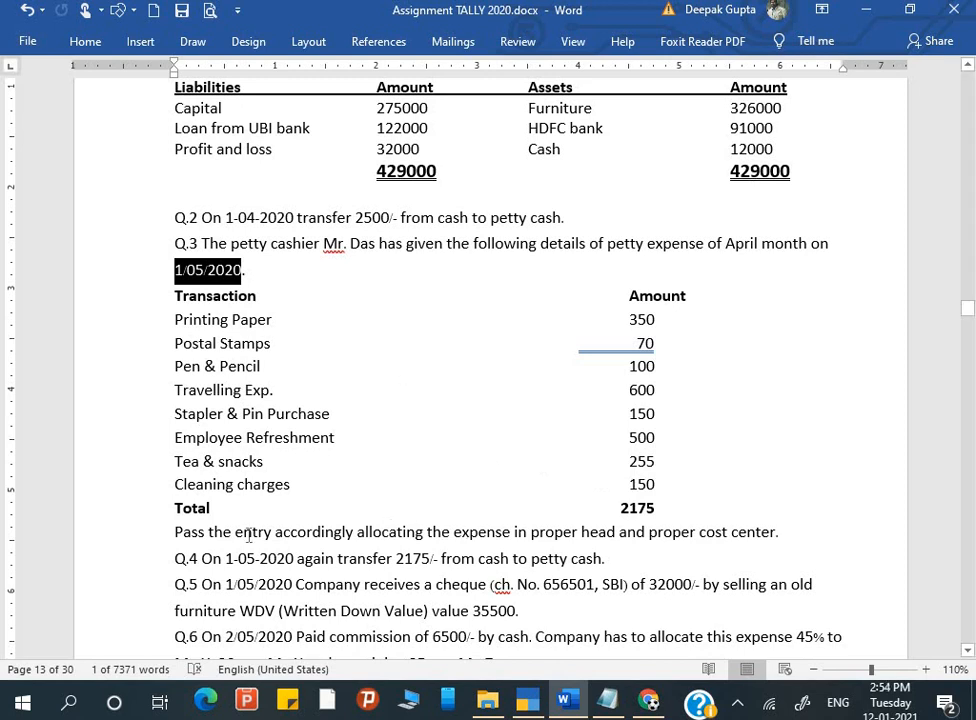
pyautogui.moveTo(175, 532); pyautogui.dragTo(424, 532)
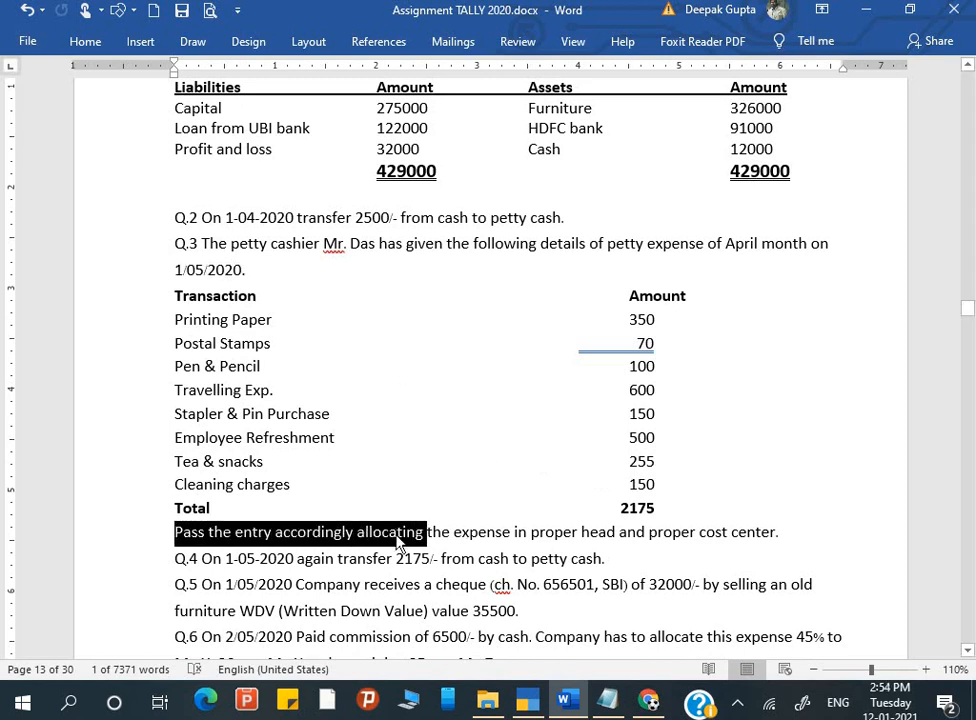
pyautogui.click(293, 460)
# Step: Switch to TallyPrime and quit the blank contra voucher, going back to the Gateway of Tally
pyautogui.click(527, 700)
pyautogui.press('Escape')
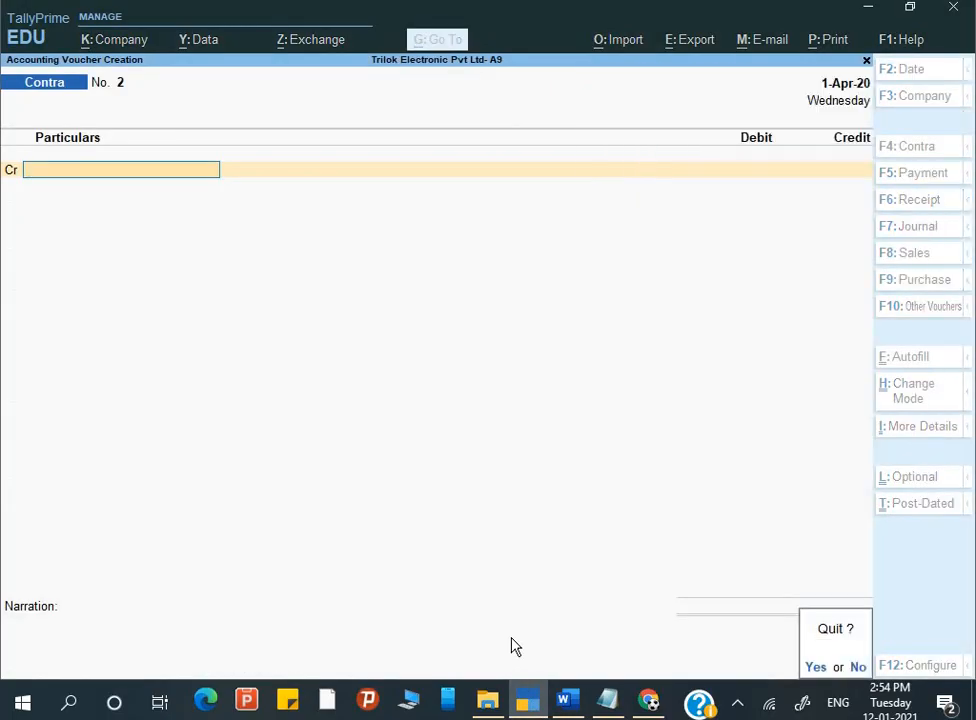
pyautogui.press('Return')
pyautogui.press('Escape')
pyautogui.press('Escape')
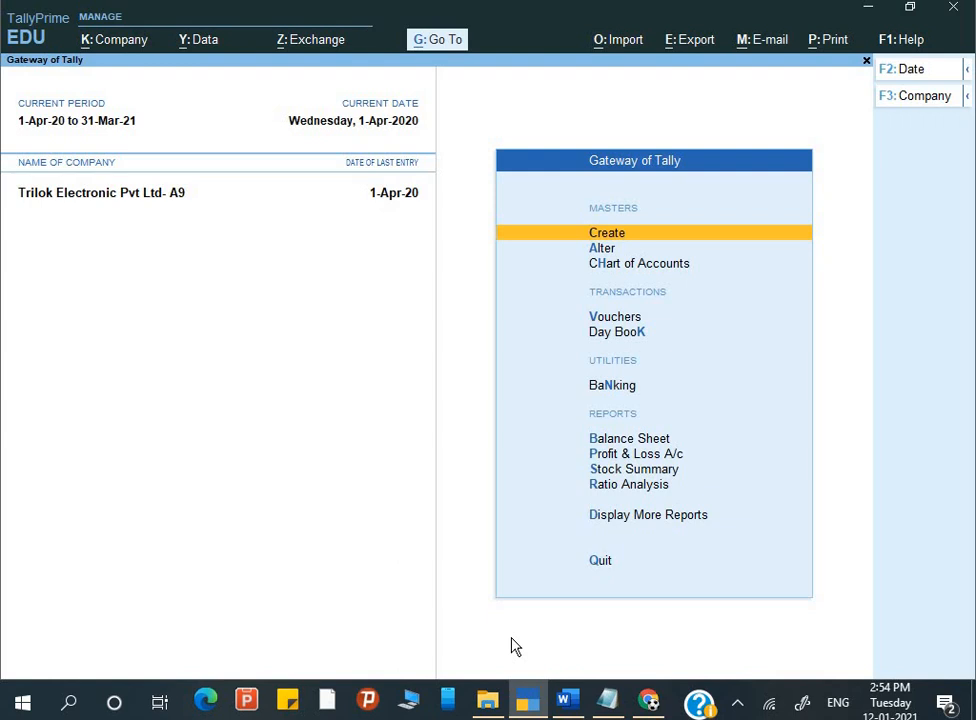
# Step: Set Enable Cost Centres to Yes in the company features and save them
pyautogui.press('F11')
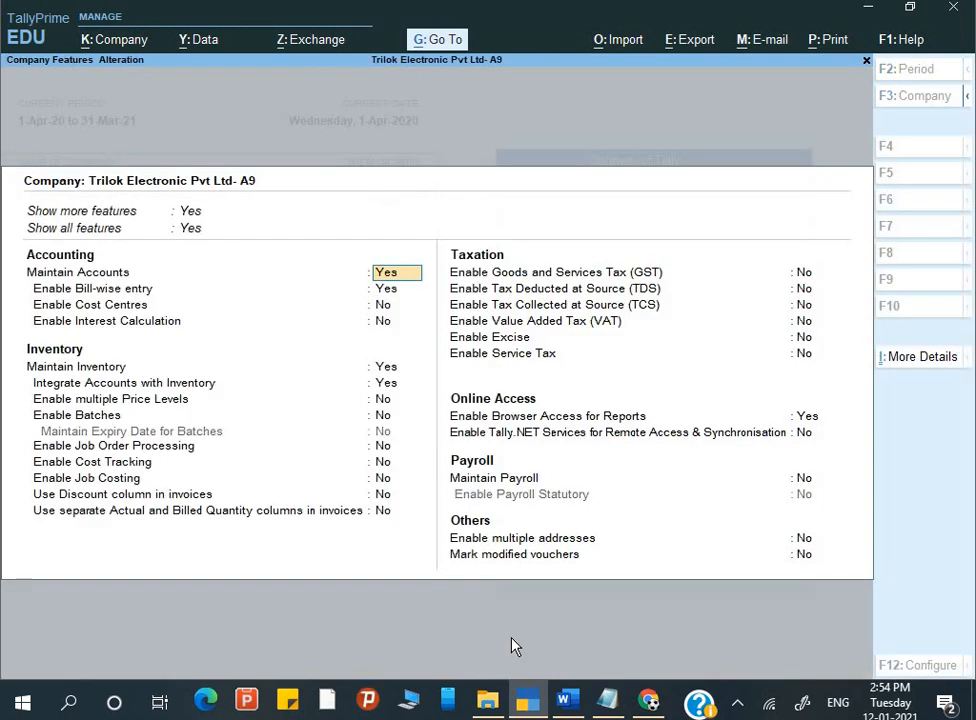
pyautogui.press('Return')
pyautogui.press('Return')
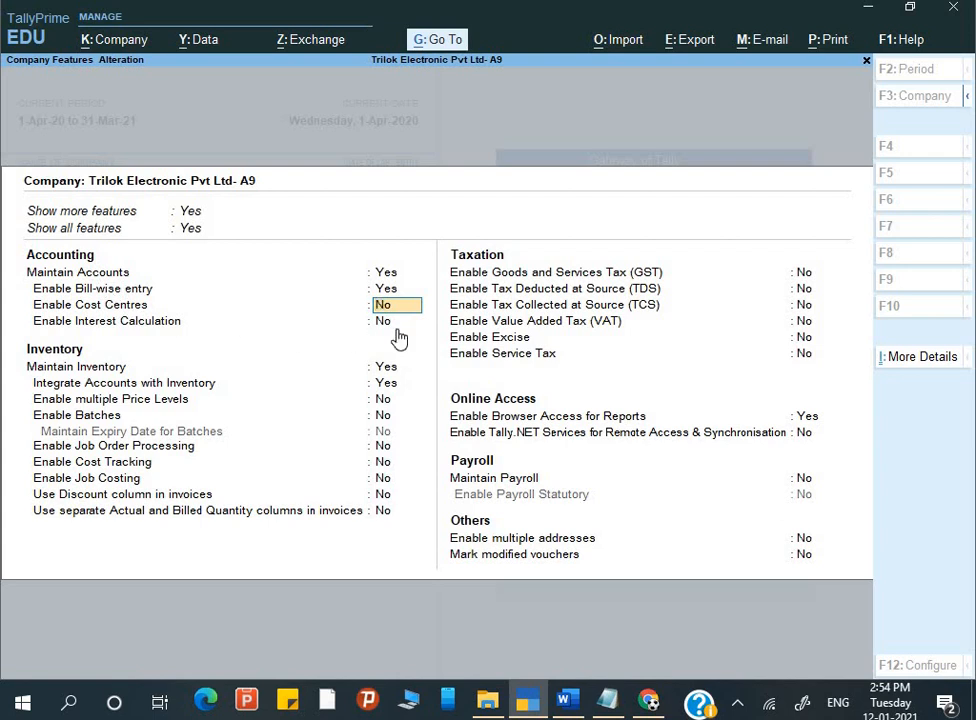
pyautogui.write('y')
pyautogui.press('Return')
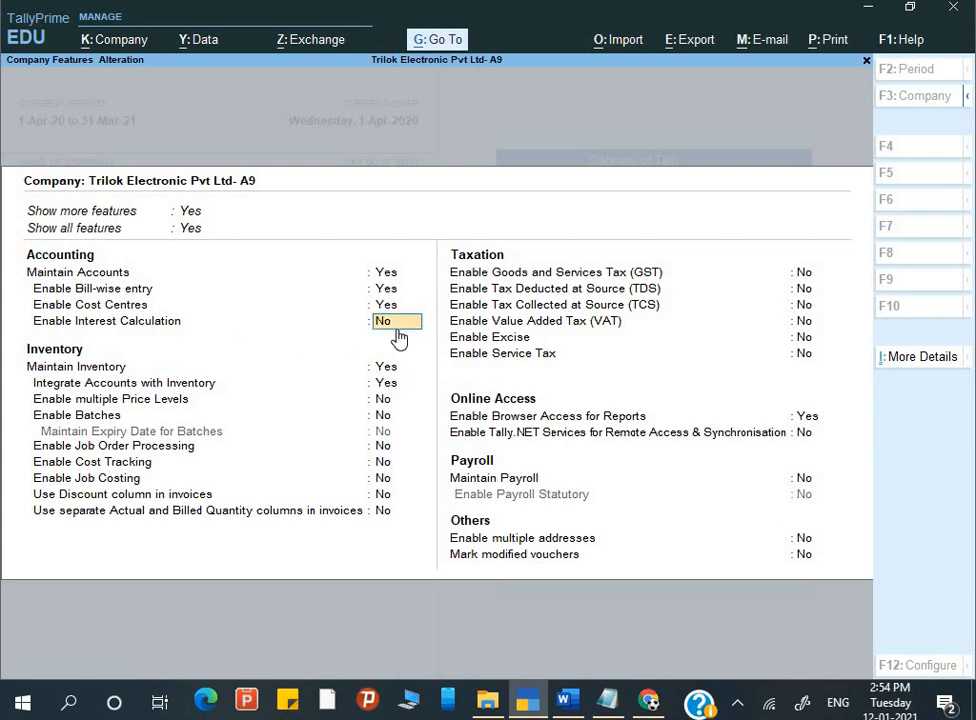
pyautogui.click(399, 322)
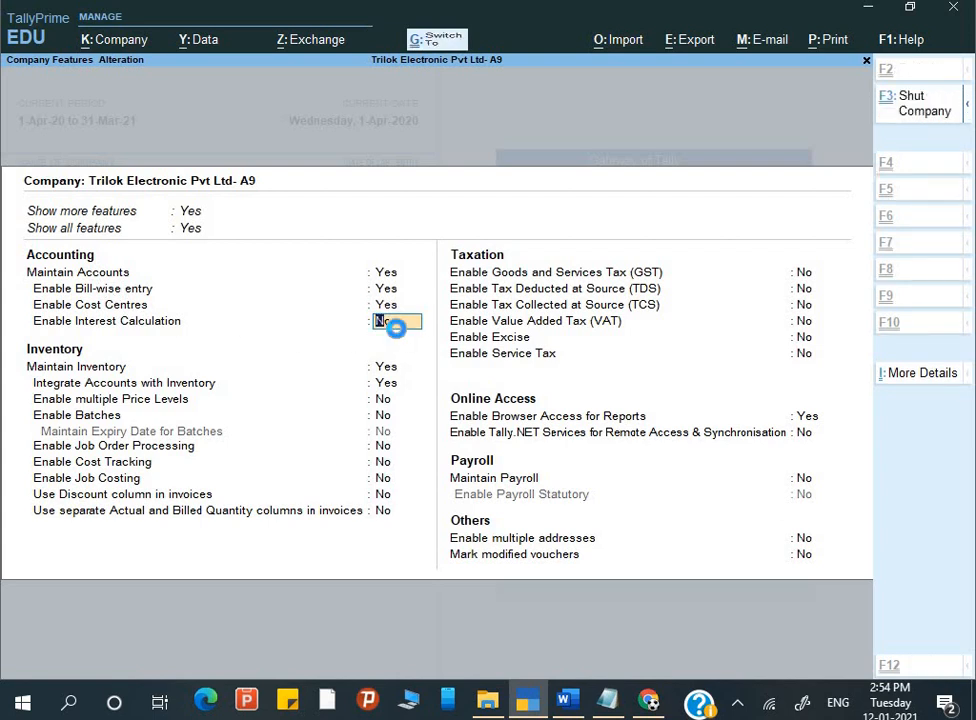
pyautogui.hotkey('ctrl', 'a')
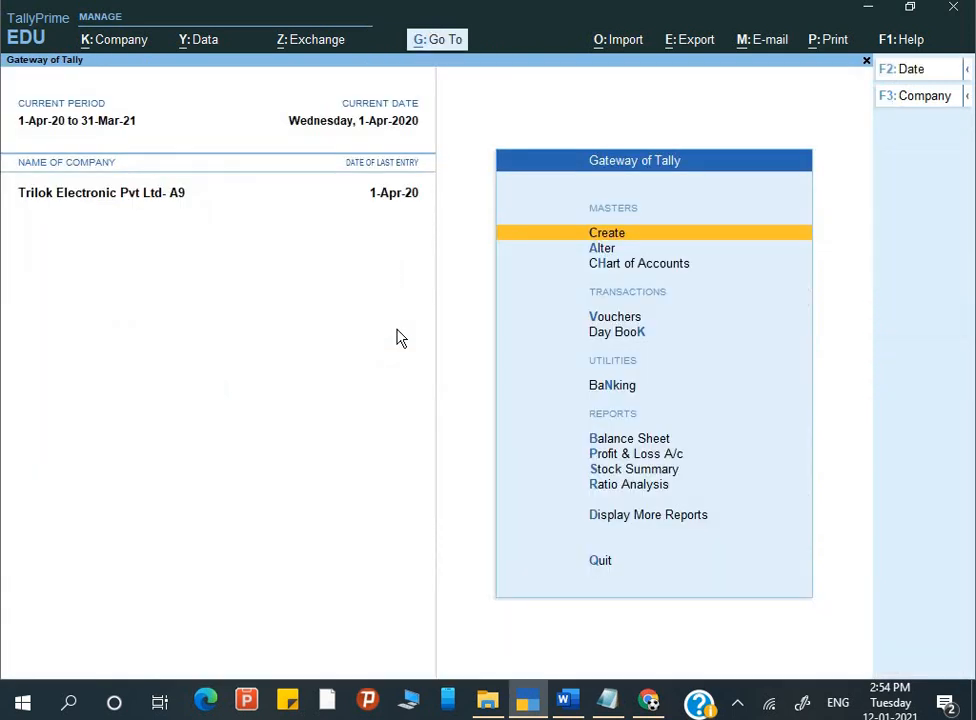
# Step: Expand the list of masters to show more types and open the creation form for a Cost Category
pyautogui.press('Return')
pyautogui.press('Down')
pyautogui.press('Down')
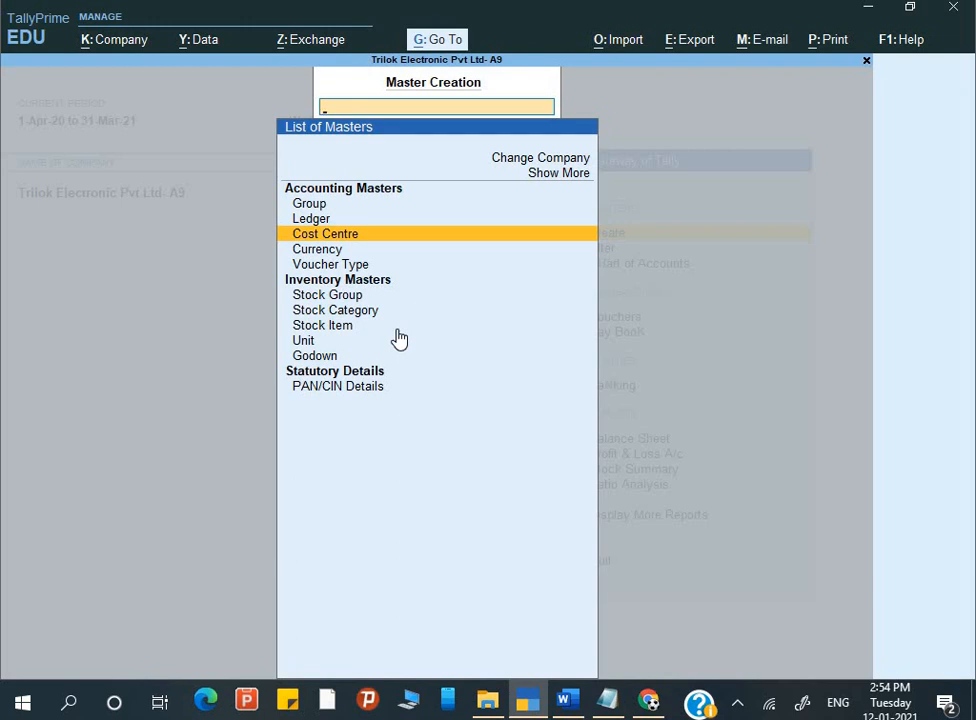
pyautogui.press('Up')
pyautogui.press('Up')
pyautogui.press('Up')
pyautogui.press('Up')
pyautogui.press('Return')
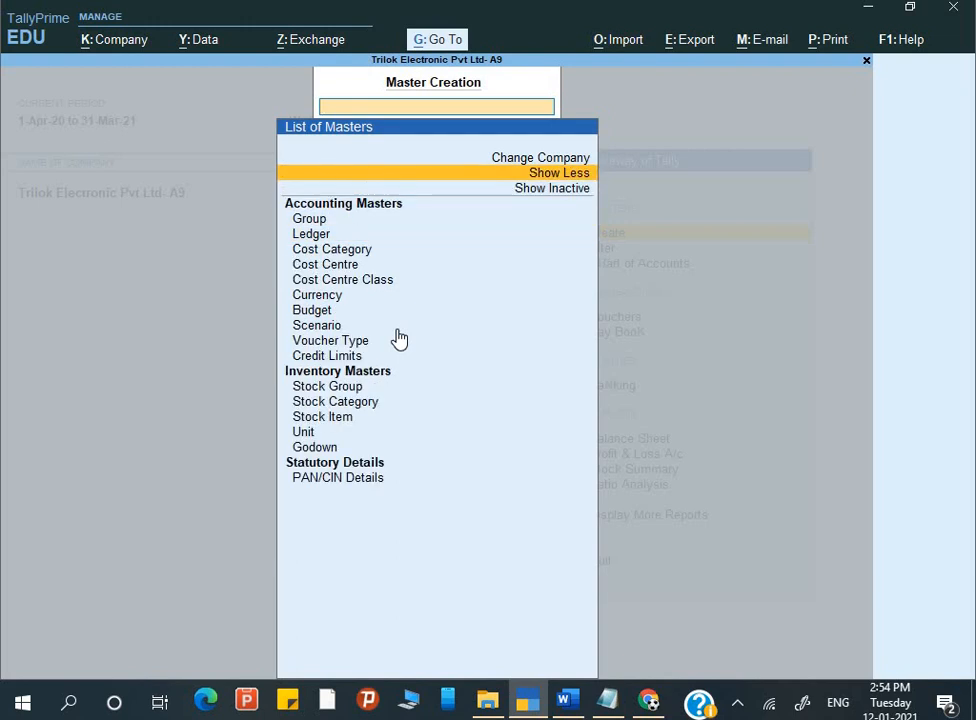
pyautogui.press('Down')
pyautogui.press('Down')
pyautogui.press('Down')
pyautogui.press('Down')
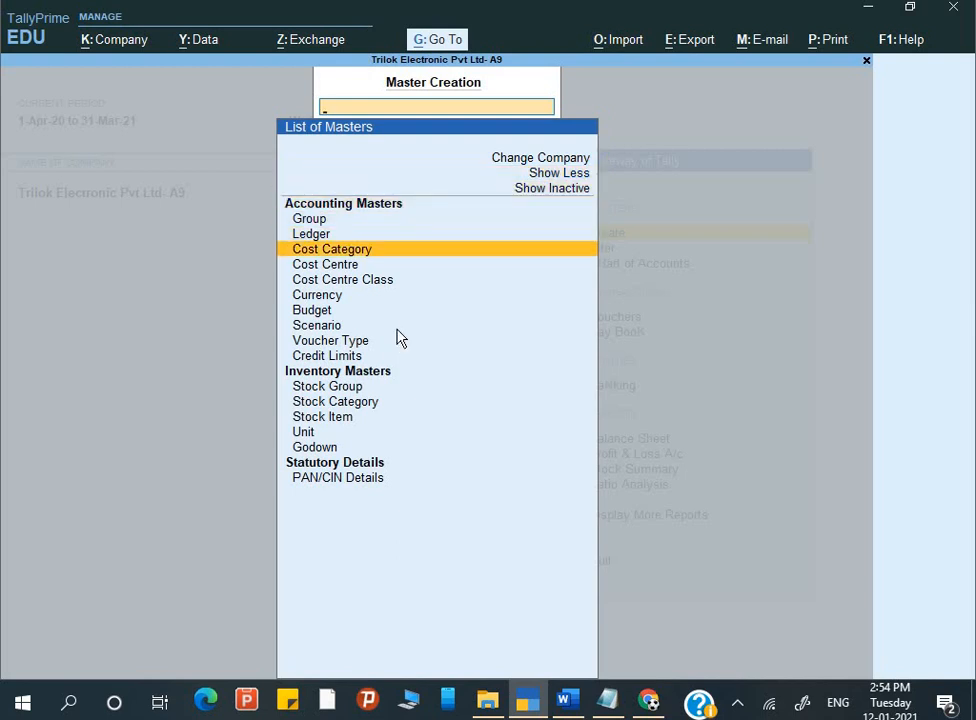
pyautogui.press('Return')
pyautogui.press('Return')
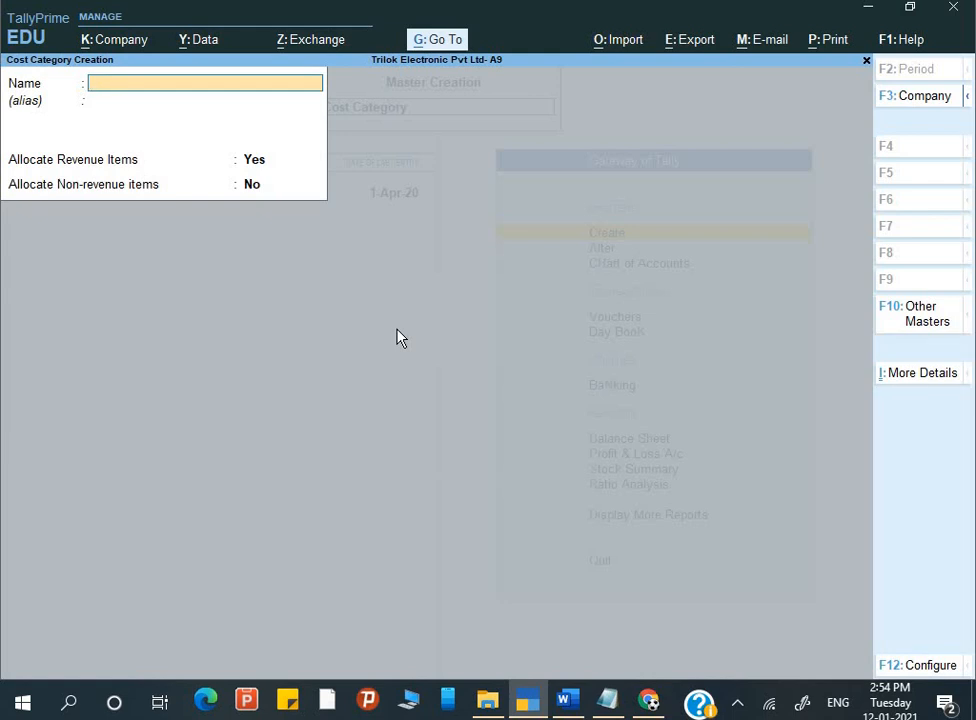
# Step: Create the cost category "Petty Exp. Allocation" with revenue items allocated (Yes) and non-revenue items not allocated (No)
pyautogui.write('Petty Exp. Allocation')
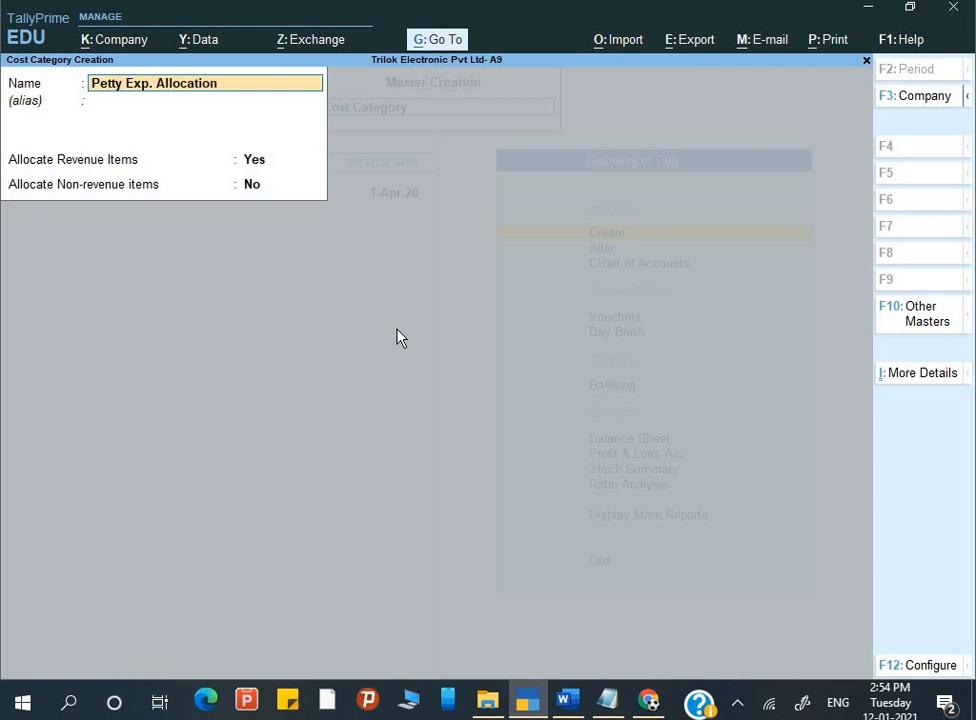
pyautogui.press('Return')
pyautogui.press('Return')
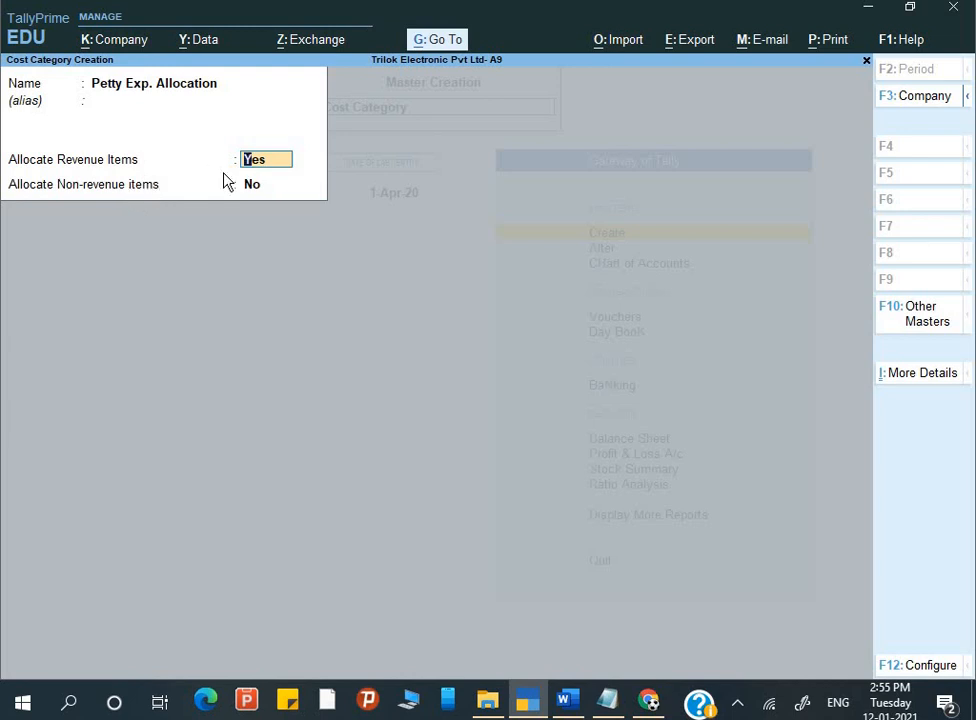
pyautogui.press('Return')
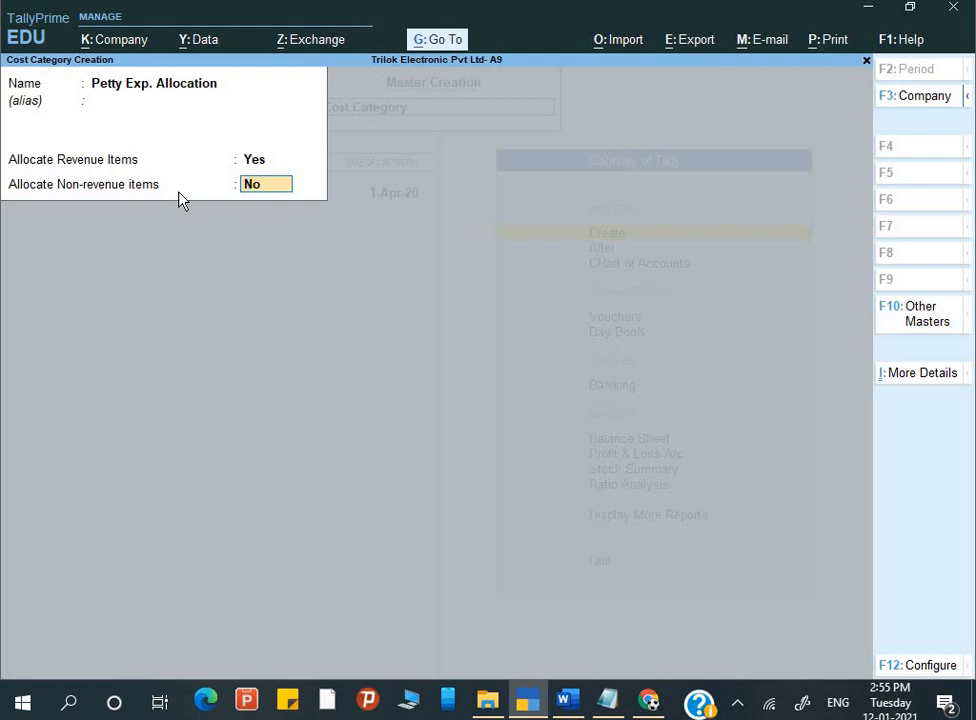
pyautogui.press('Return')
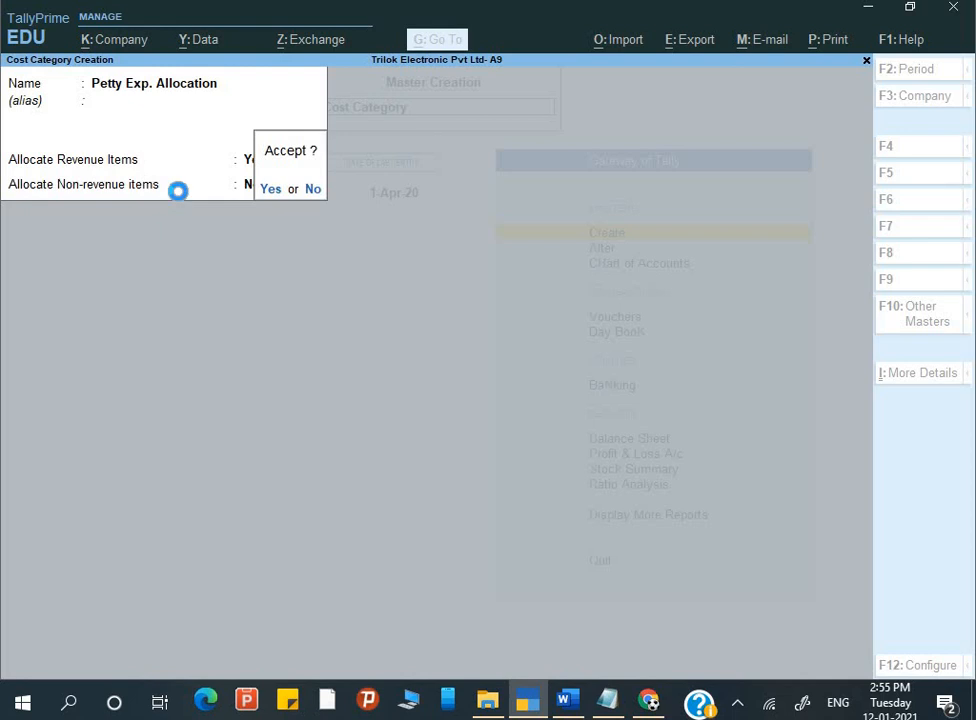
pyautogui.press('Return')
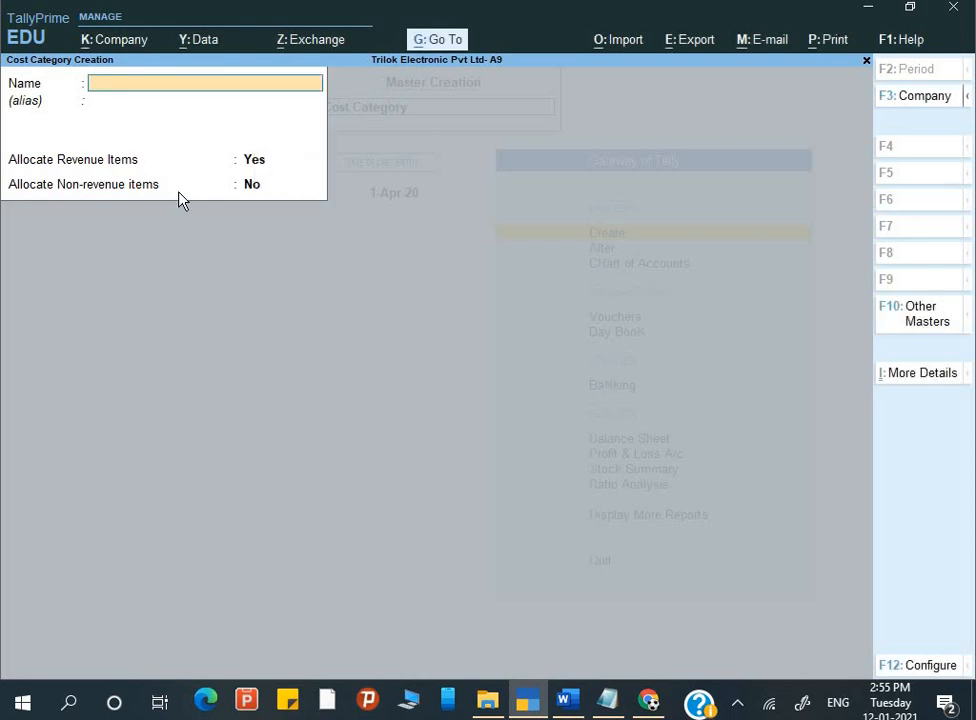
# Step: Leave cost category creation and start a new cost centre in the Petty Exp. Allocation category
pyautogui.press('Escape')
pyautogui.press('Return')
pyautogui.press('Up')
pyautogui.press('Down')
pyautogui.press('Down')
pyautogui.press('Return')
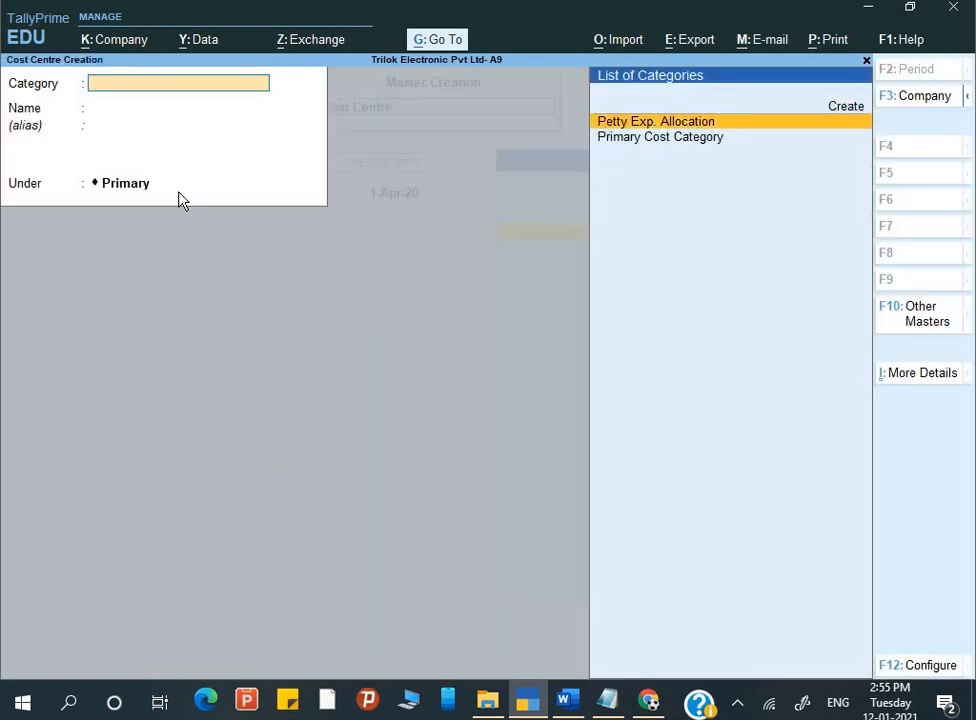
pyautogui.press('Return')
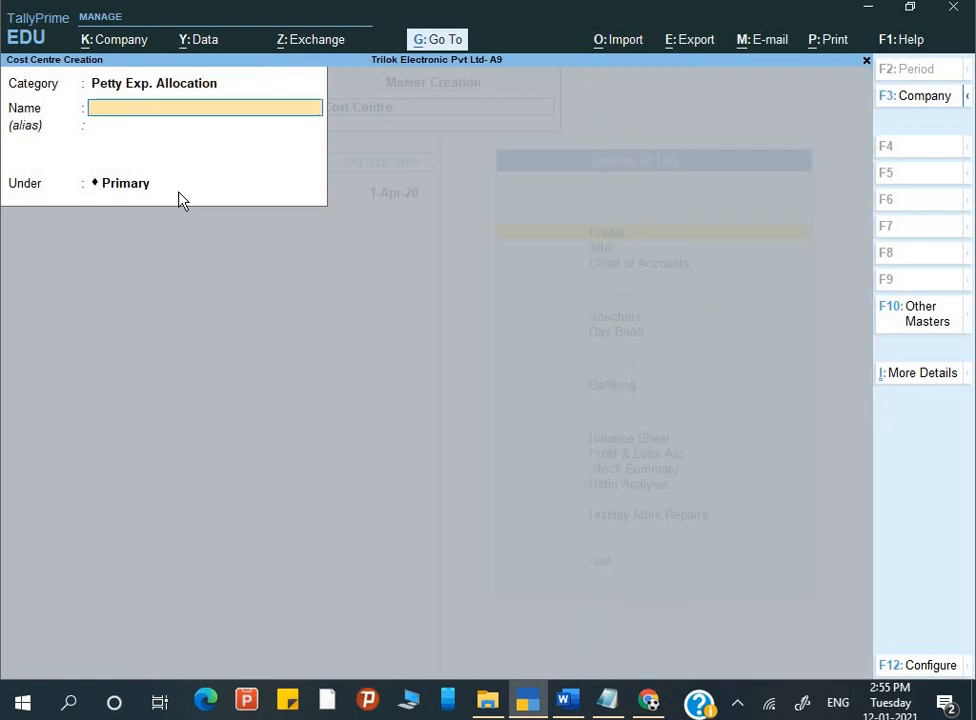
# Step: Copy "Printing Paper" from the Q.3 transaction list in Word into the new cost centre's name in TallyPrime
pyautogui.hotkey('alt', 'Tab')
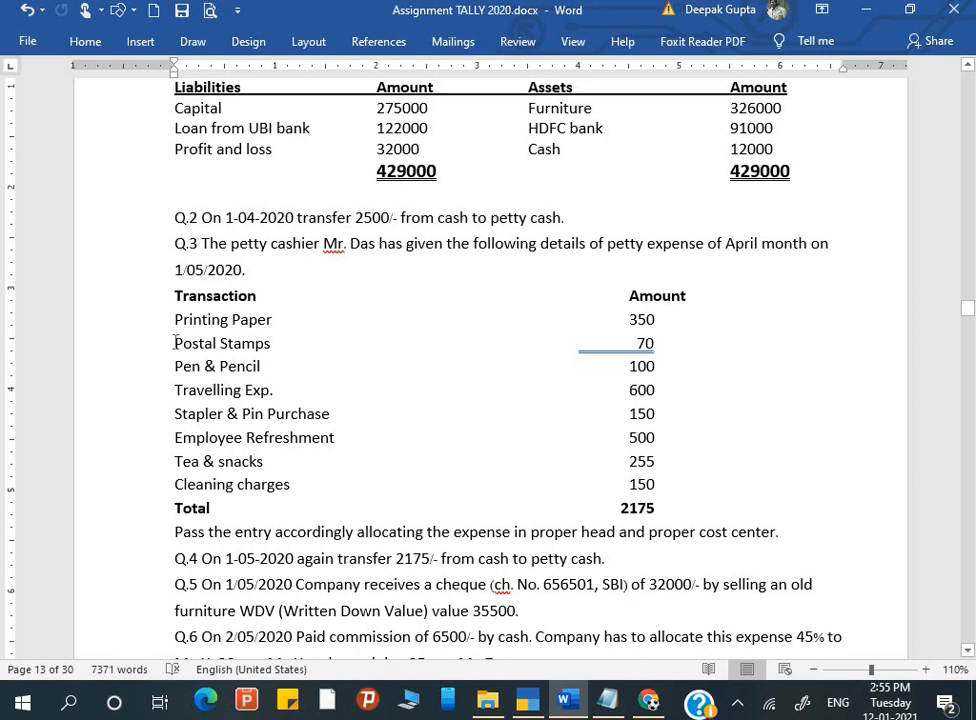
pyautogui.moveTo(224, 327); pyautogui.dragTo(270, 334)
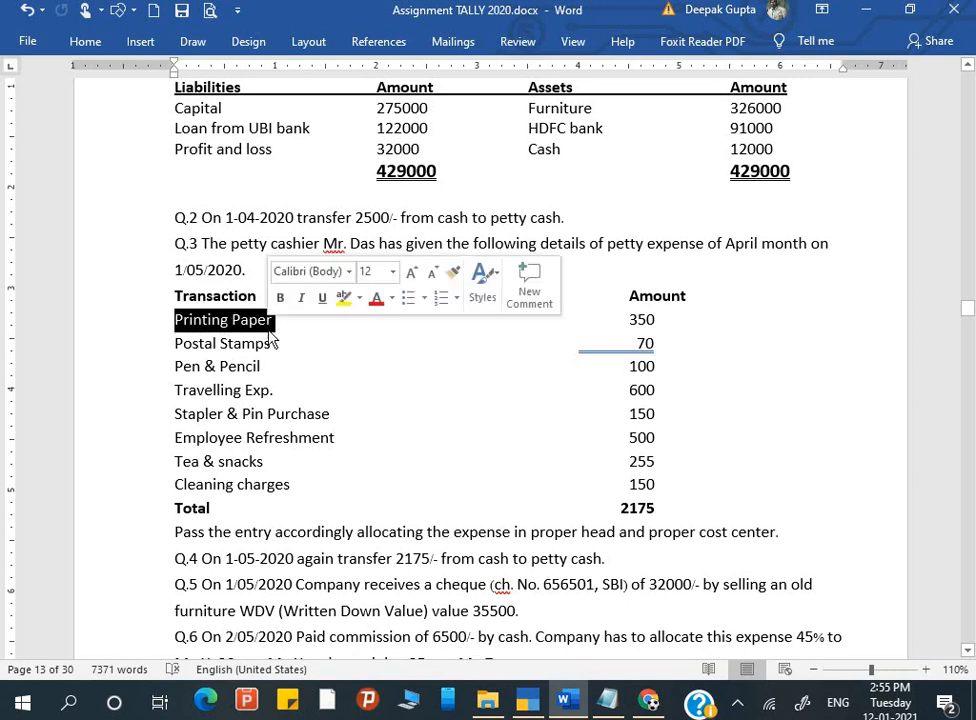
pyautogui.hotkey('alt', 'Tab')
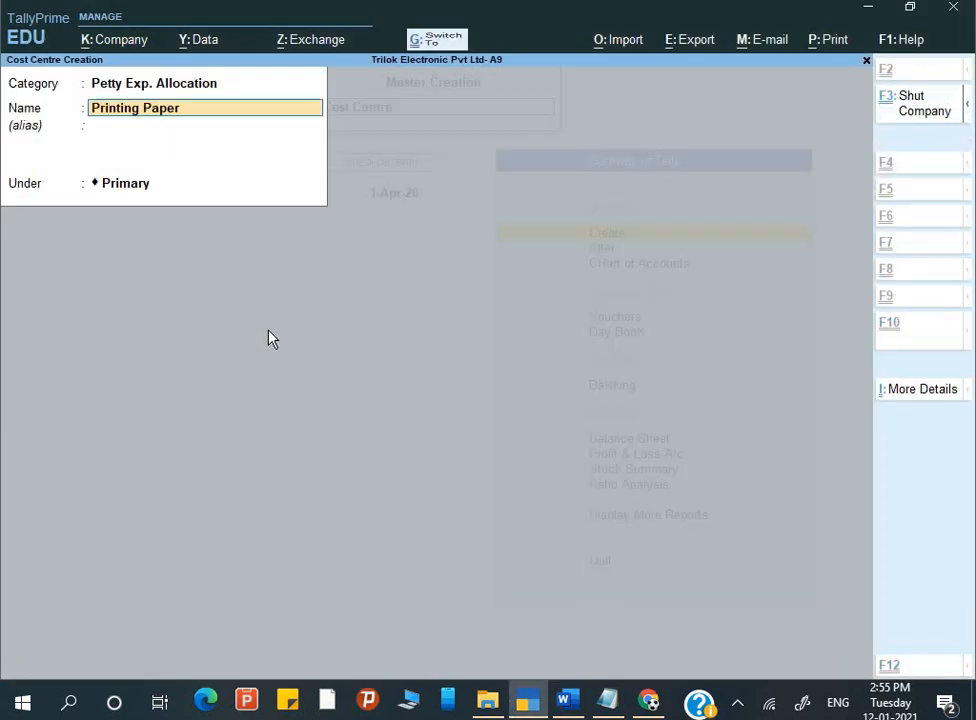
# Step: Keep the Printing Paper cost centre under Primary and save it in the Petty Exp. Allocation category
pyautogui.hotkey('ctrl', 'alt', 'v')
pyautogui.press('Return')
pyautogui.press('Return')
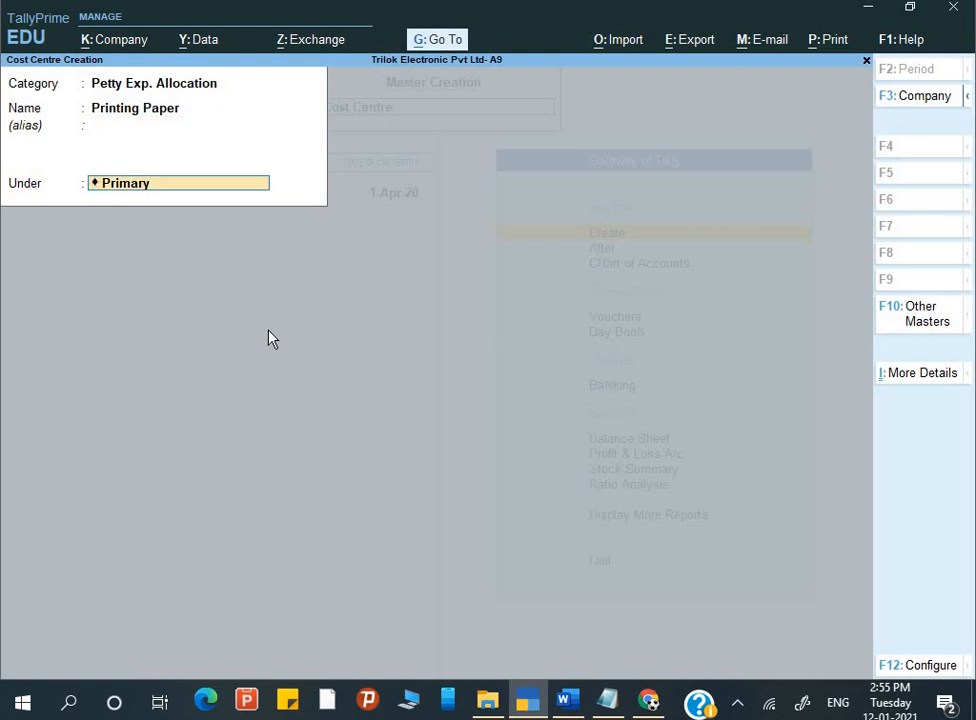
pyautogui.press('Return')
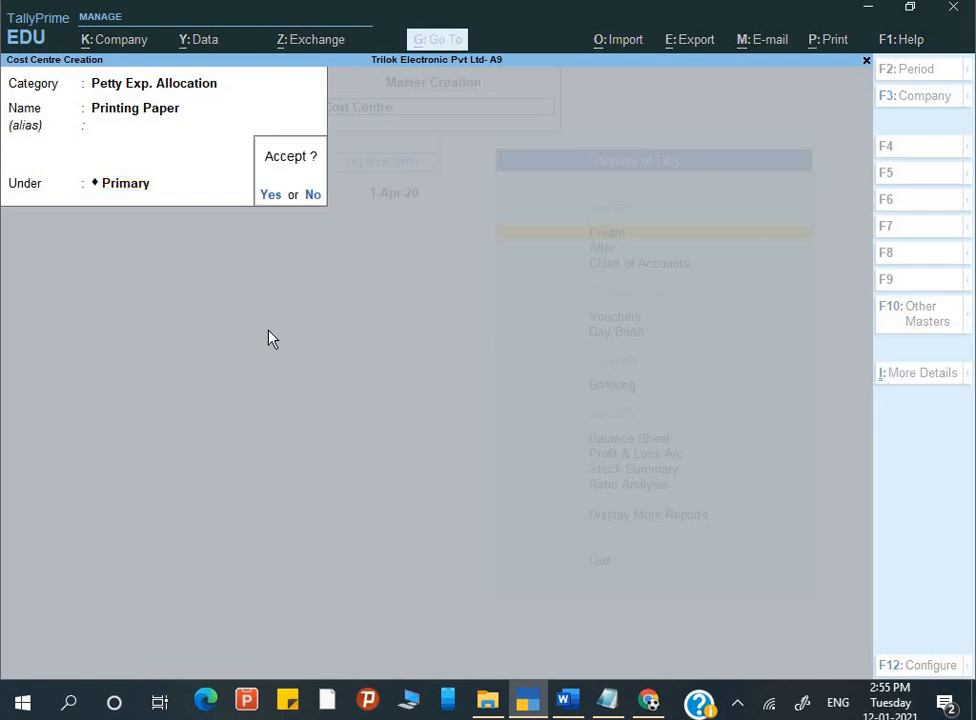
pyautogui.press('Return')
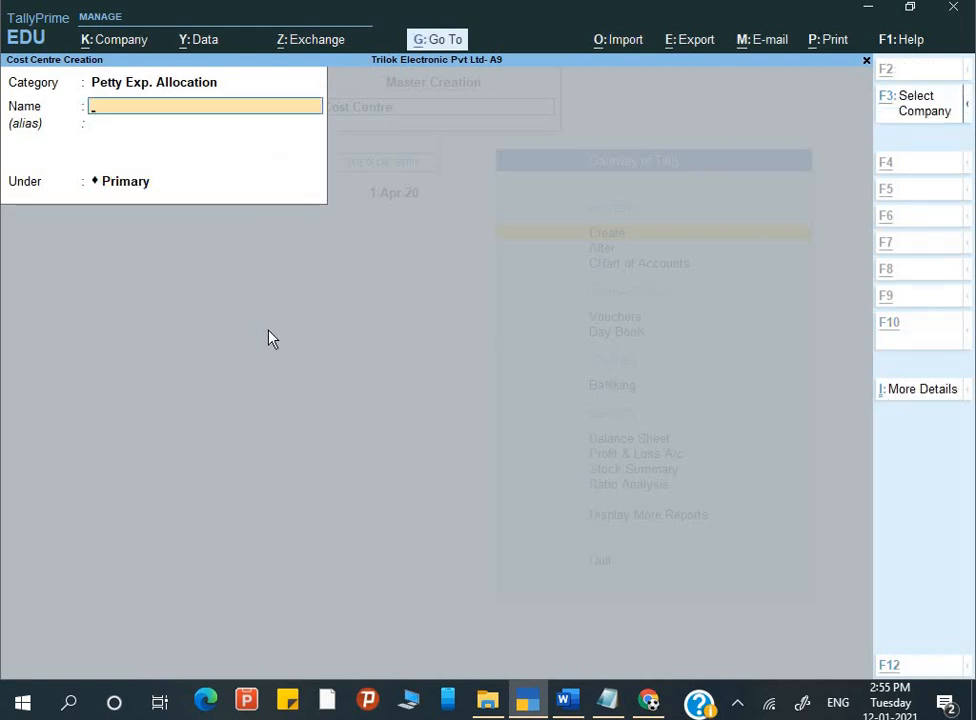
# Step: Create the cost centre "Postal Stamps" under Primary, copying its name from the Q.3 transaction list in Word
pyautogui.hotkey('alt', 'Tab')
pyautogui.moveTo(205, 343); pyautogui.dragTo(270, 345)
pyautogui.hotkey('ctrl', 'c')
pyautogui.hotkey('alt', 'Tab')
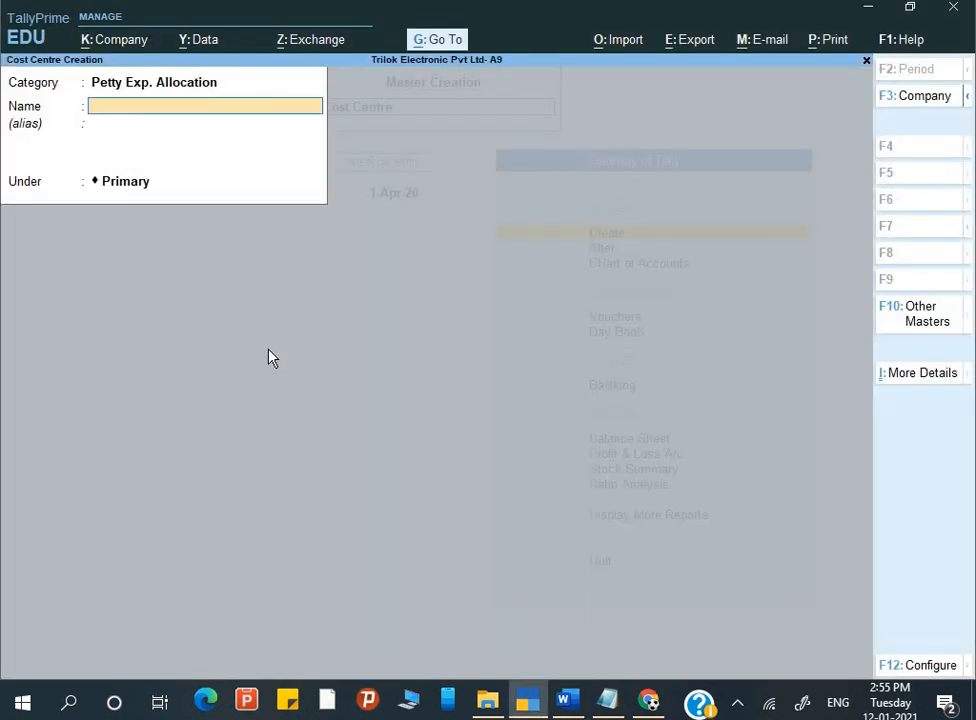
pyautogui.hotkey('ctrl', 'alt', 'v')
pyautogui.press('Return')
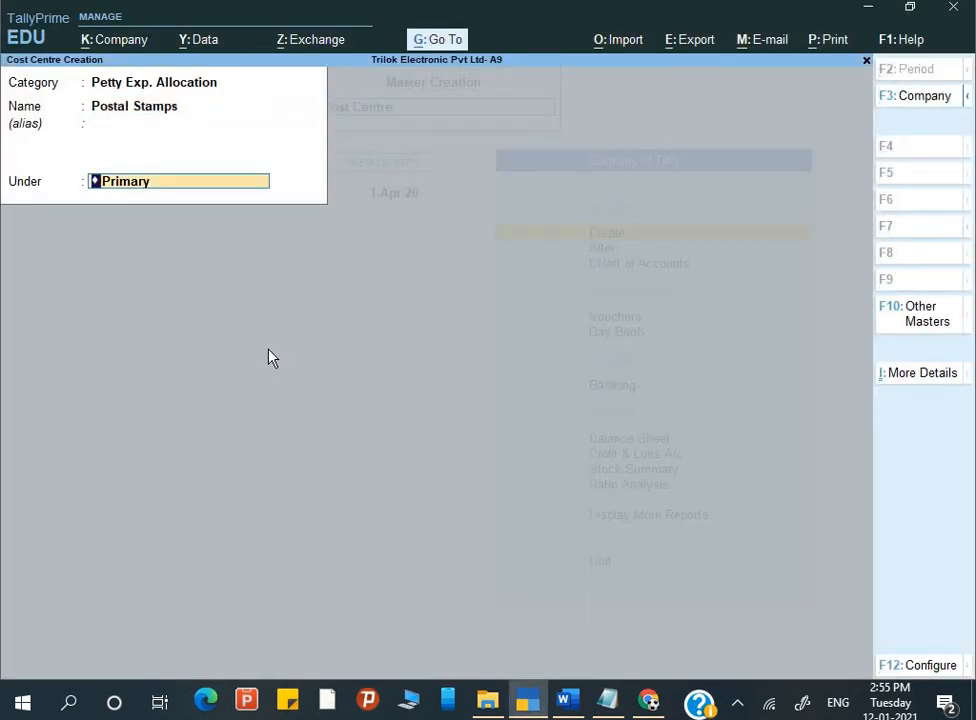
pyautogui.press('Return')
pyautogui.press('Return')
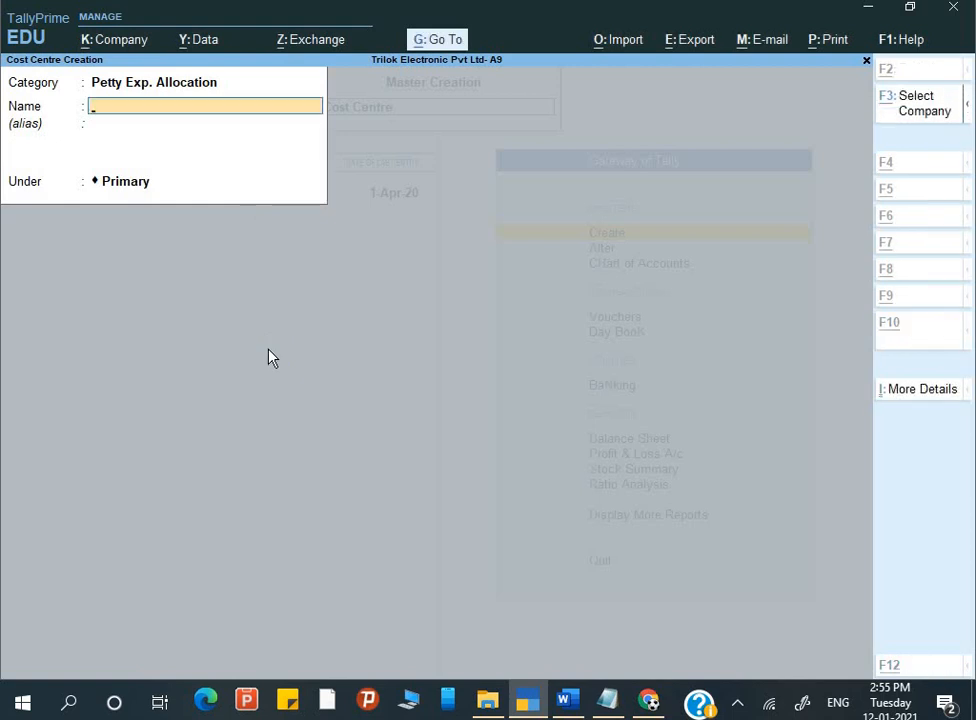
# Step: Create the cost centre "Pen & Pencil" under Primary in TallyPrime, copying its name from the Word transaction list
pyautogui.hotkey('alt', 'Tab')
pyautogui.moveTo(176, 366)
pyautogui.mouseDown()
pyautogui.moveTo(260, 366)
pyautogui.moveTo(225, 380)
pyautogui.moveTo(264, 366)
pyautogui.mouseUp()
pyautogui.click(177, 366)
pyautogui.hotkey('ctrl', 'c')
pyautogui.hotkey('alt', 'Tab')
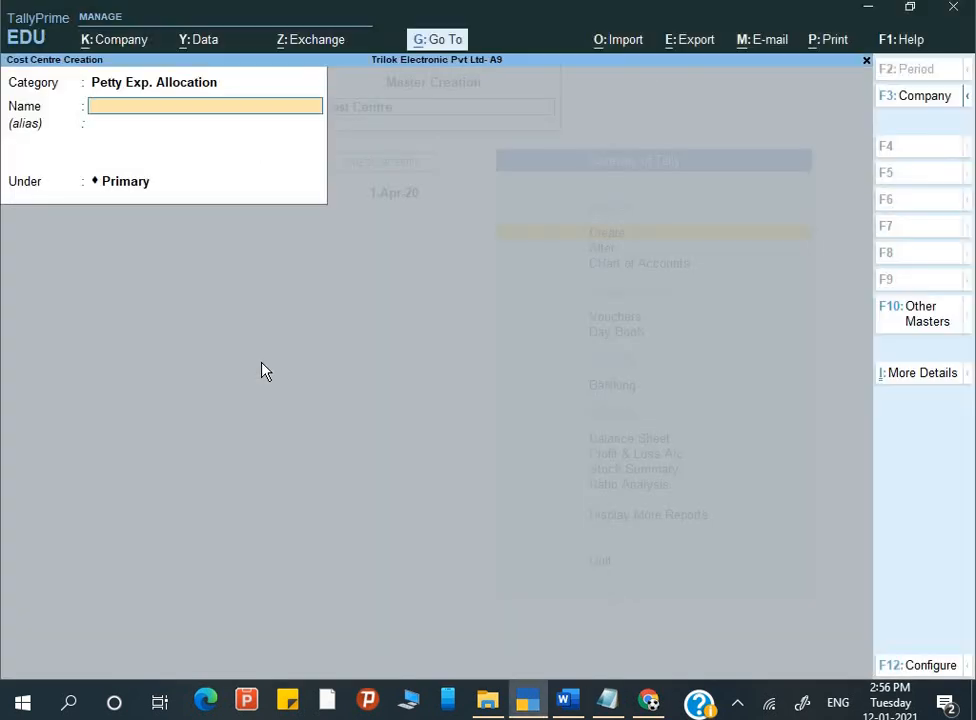
pyautogui.hotkey('ctrl', 'v')
pyautogui.press('Return')
pyautogui.press('Return')
pyautogui.press('Return')
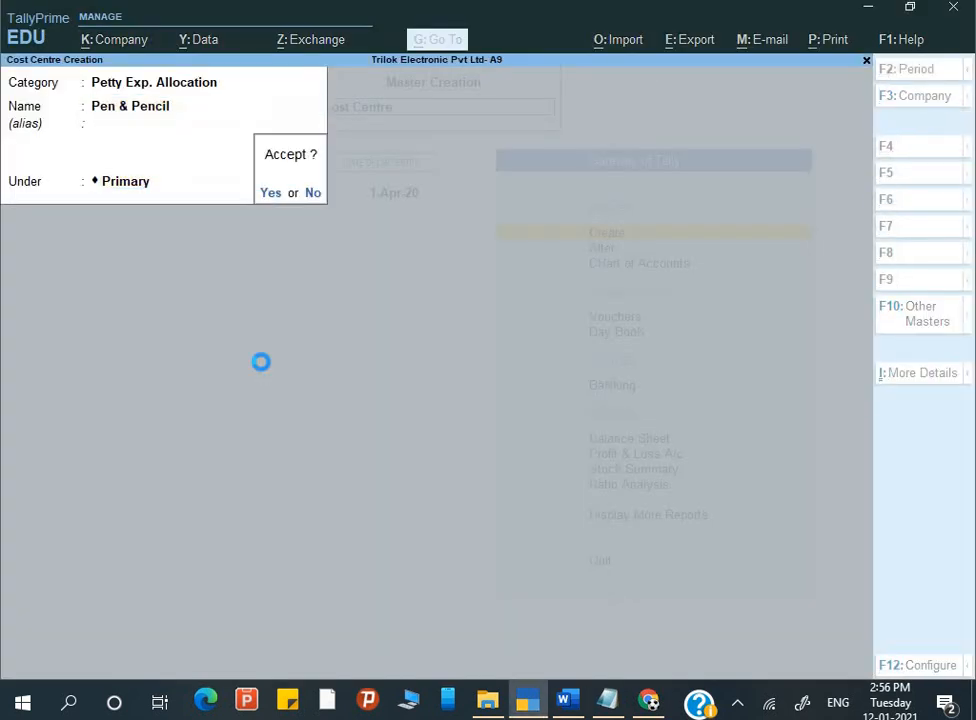
pyautogui.press('Return')
# Step: Create the cost centre "Travelling Exp." under Primary in TallyPrime, copying its name from the Word transaction list
pyautogui.hotkey('alt', 'Tab')
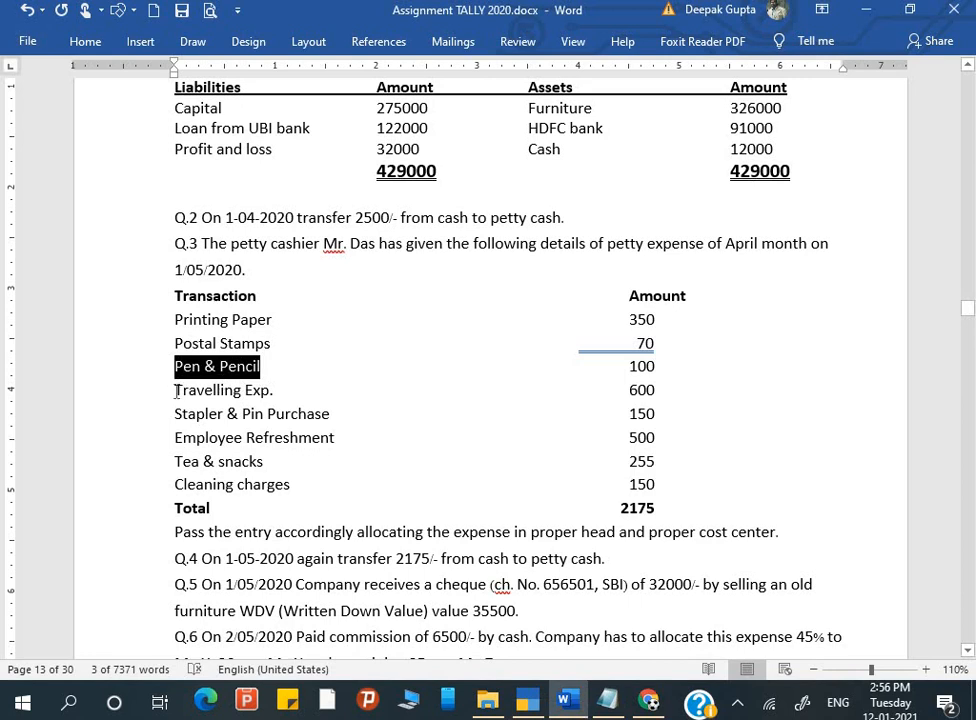
pyautogui.moveTo(175, 390); pyautogui.dragTo(274, 392)
pyautogui.hotkey('ctrl', 'c')
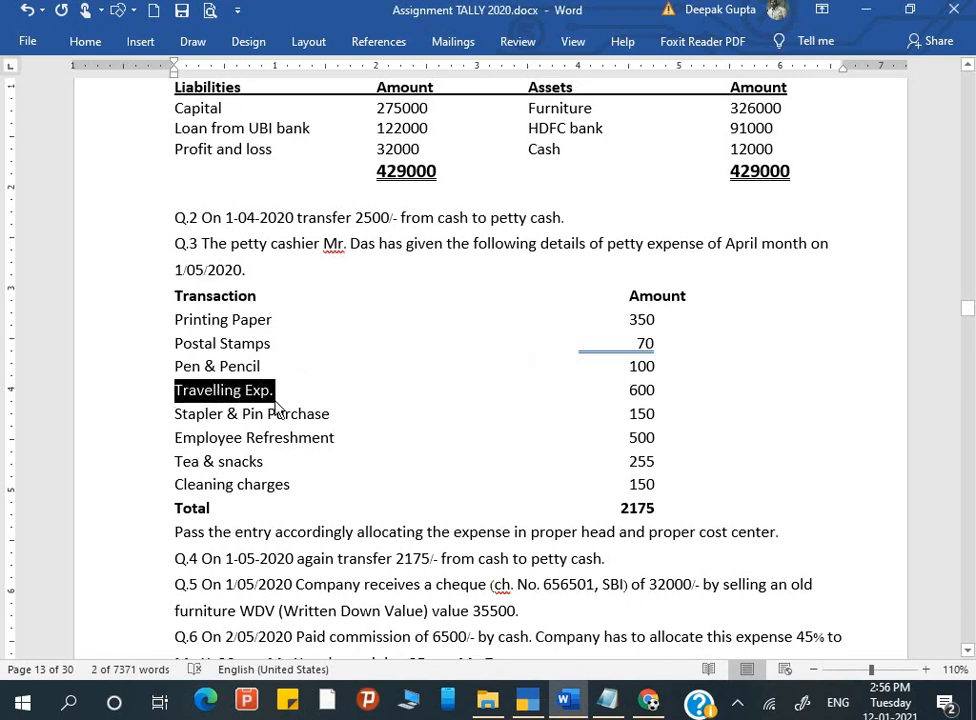
pyautogui.hotkey('alt', 'Tab')
pyautogui.hotkey('ctrl', 'v')
pyautogui.press('Return')
pyautogui.press('Return')
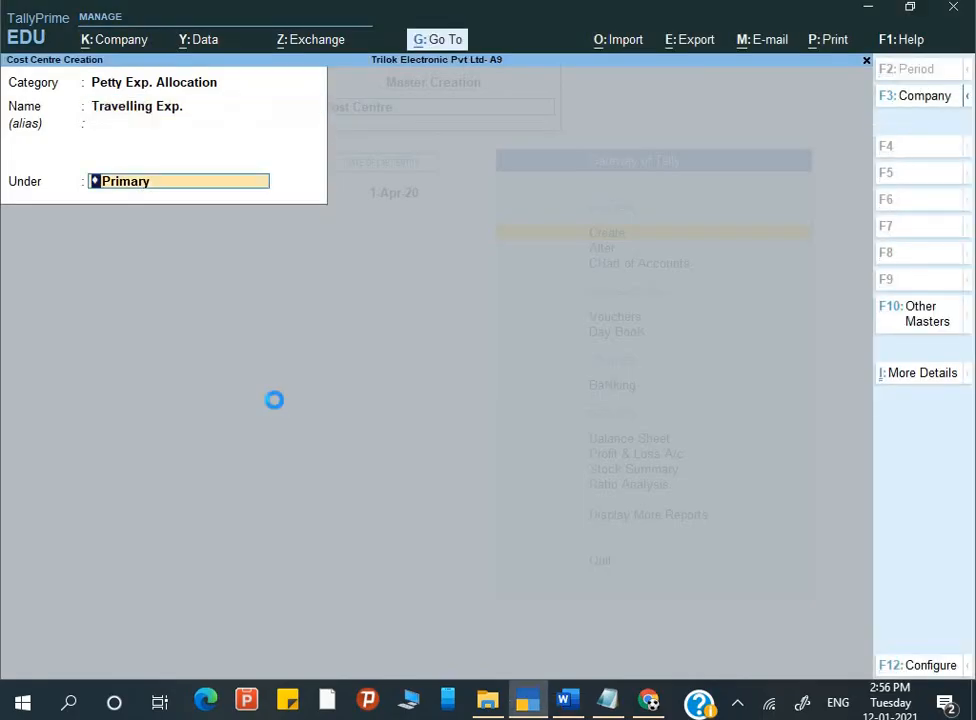
pyautogui.press('Return')
pyautogui.press('Return')
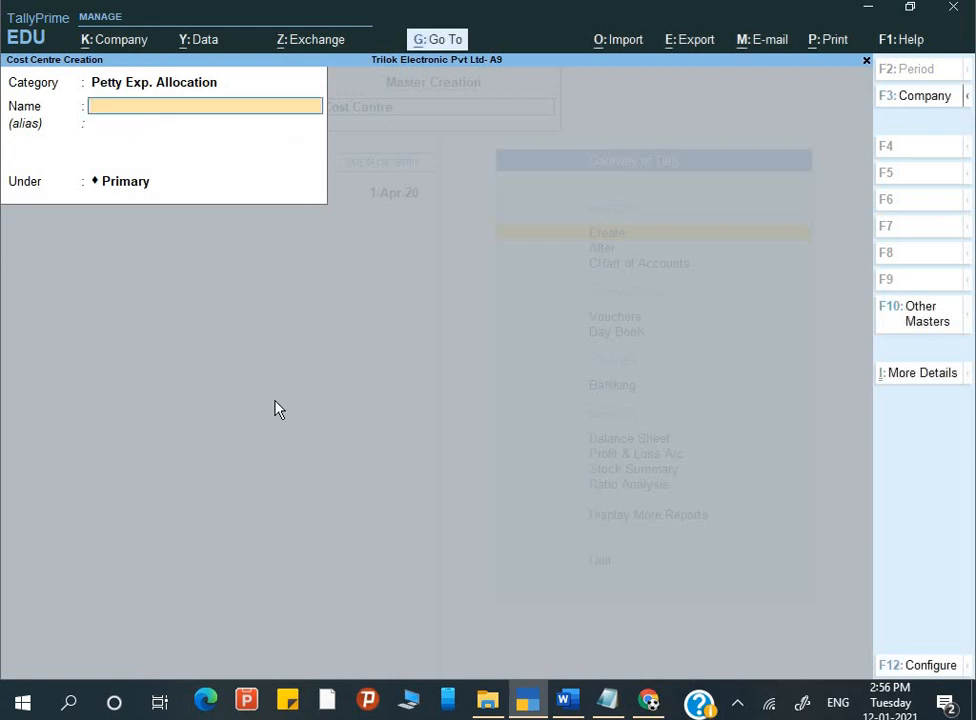
# Step: Create the cost centre "Stapler & Pin Purchase" in TallyPrime, copying its name from the Word transaction list
pyautogui.hotkey('alt', 'Tab')
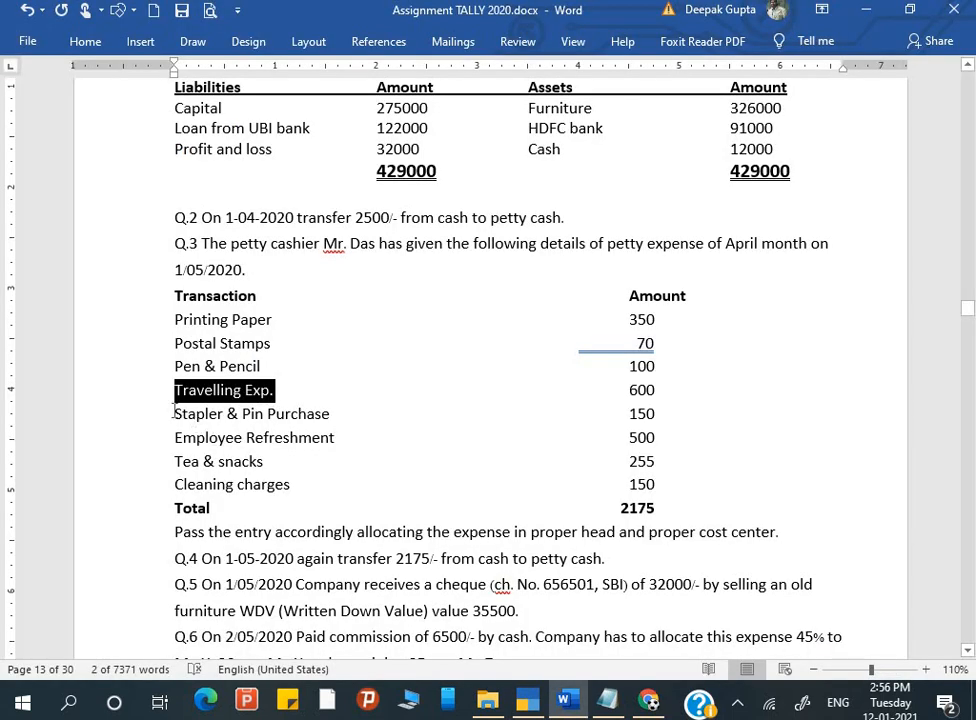
pyautogui.moveTo(174, 411); pyautogui.dragTo(310, 414)
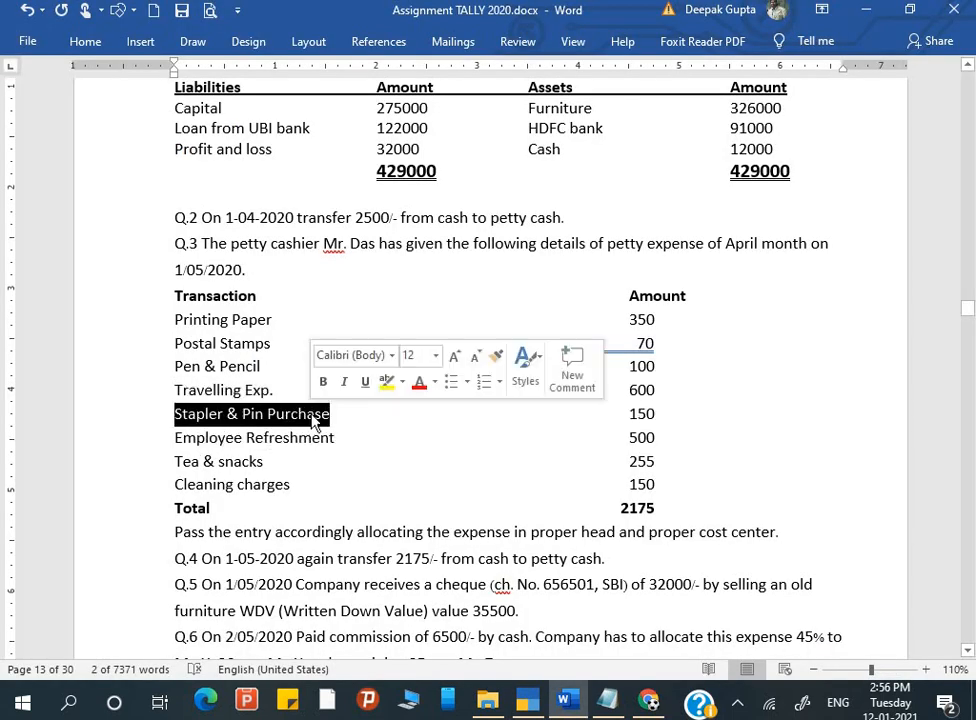
pyautogui.hotkey('alt', 'Tab')
pyautogui.hotkey('ctrl', 'alt', 'v')
pyautogui.press('Return')
pyautogui.press('Return')
pyautogui.press('Return')
# Step: Create the cost centre "Employee Refreshment" under Primary in TallyPrime, copying its name from the Word transaction list
pyautogui.hotkey('alt', 'Tab')
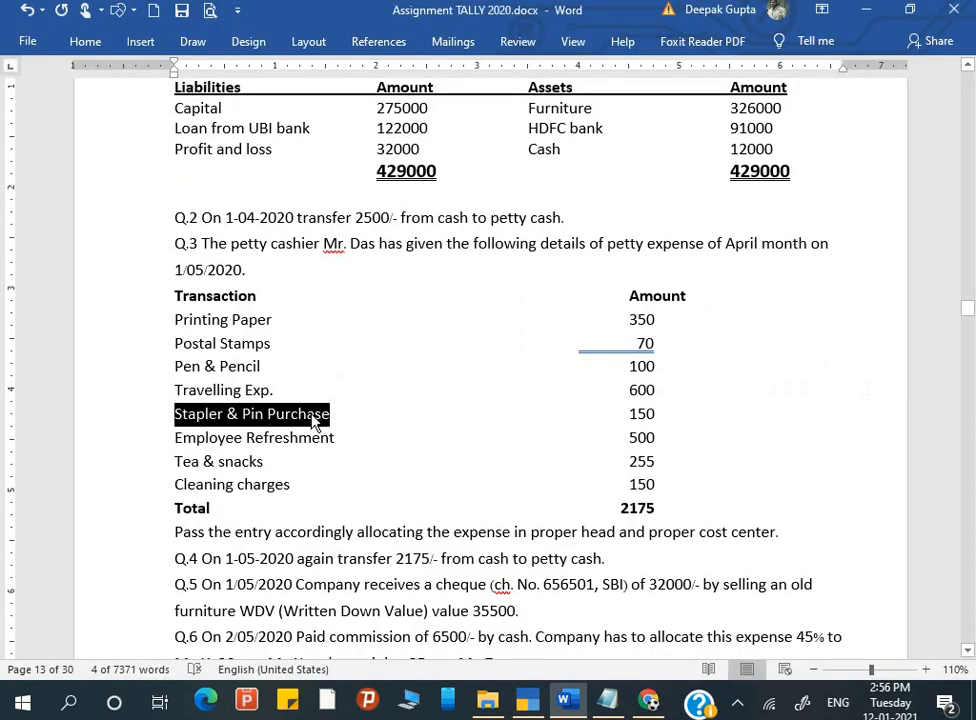
pyautogui.moveTo(175, 437); pyautogui.dragTo(334, 439)
pyautogui.hotkey('ctrl', 'c')
pyautogui.hotkey('alt', 'Tab')
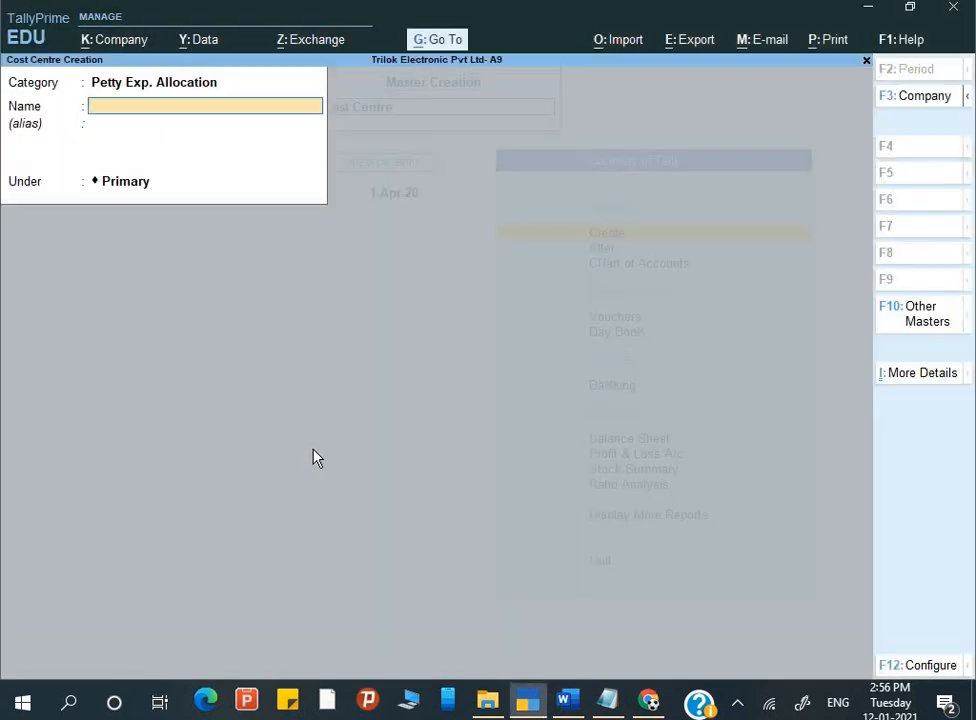
pyautogui.hotkey('ctrl', 'alt', 'v')
pyautogui.press('Return')
pyautogui.press('Return')
pyautogui.press('Return')
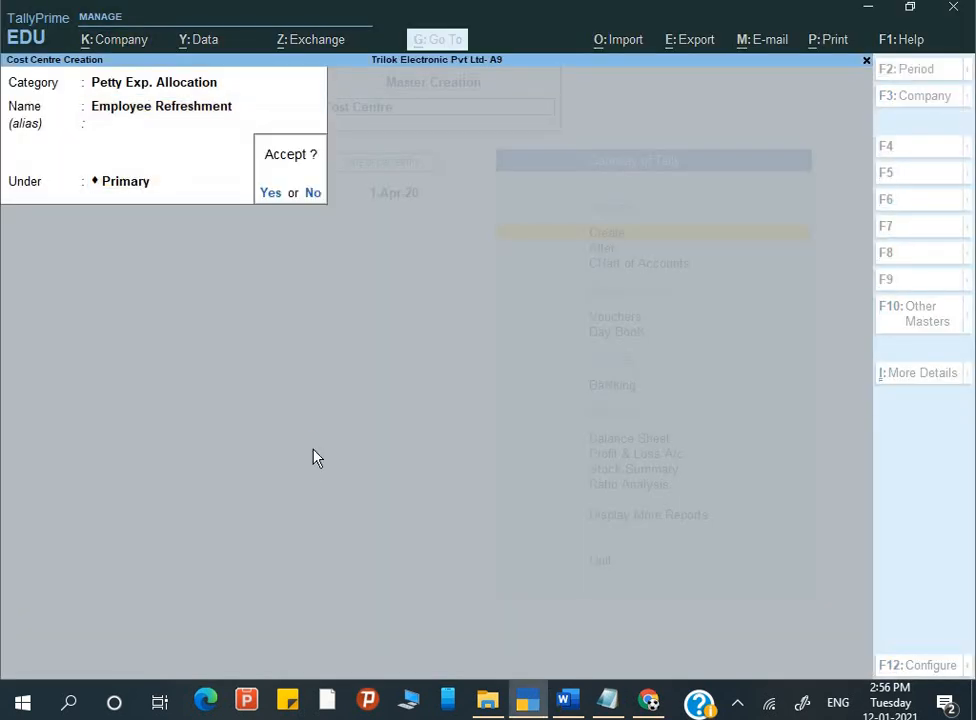
pyautogui.press('Return')
pyautogui.hotkey('alt', 'Tab')
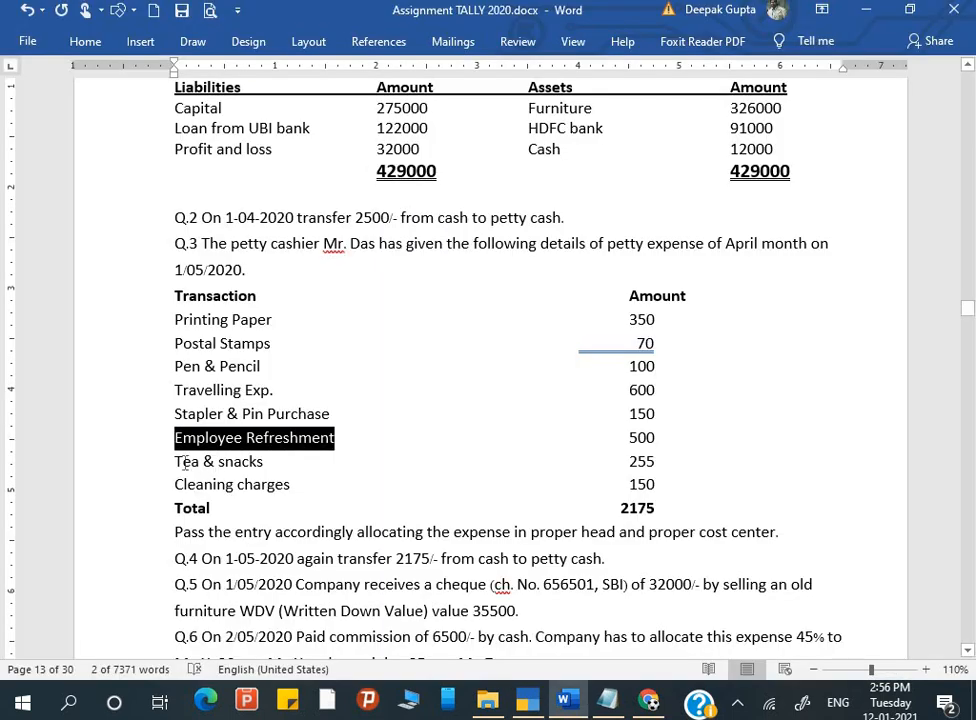
pyautogui.moveTo(175, 462); pyautogui.dragTo(254, 473)
pyautogui.hotkey('ctrl', 'x')
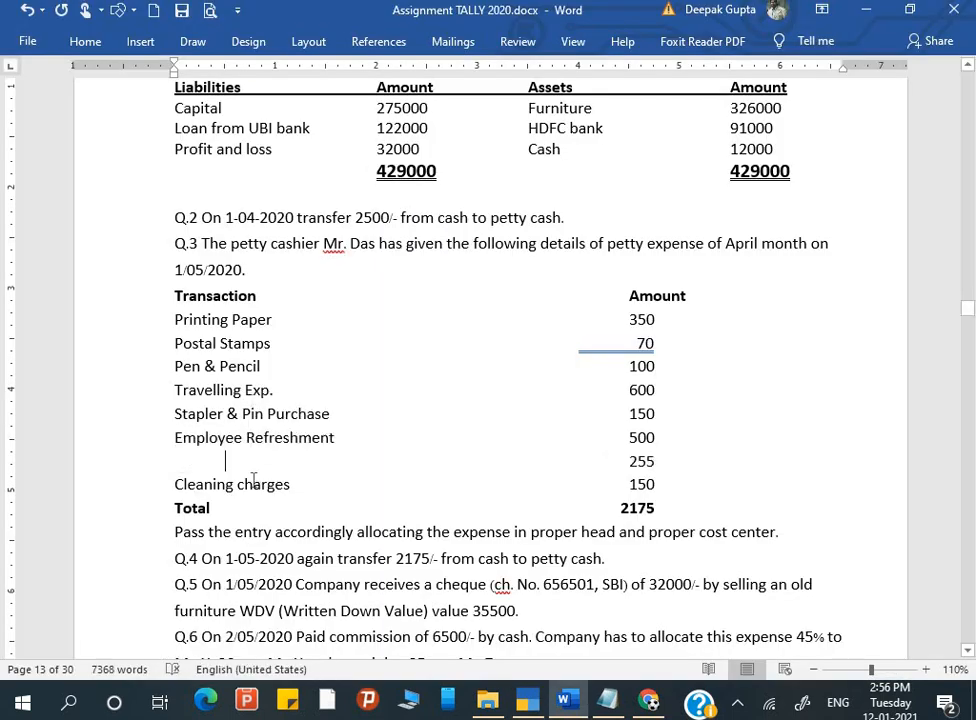
pyautogui.hotkey('ctrl', 'z')
pyautogui.hotkey('alt', 'Tab')
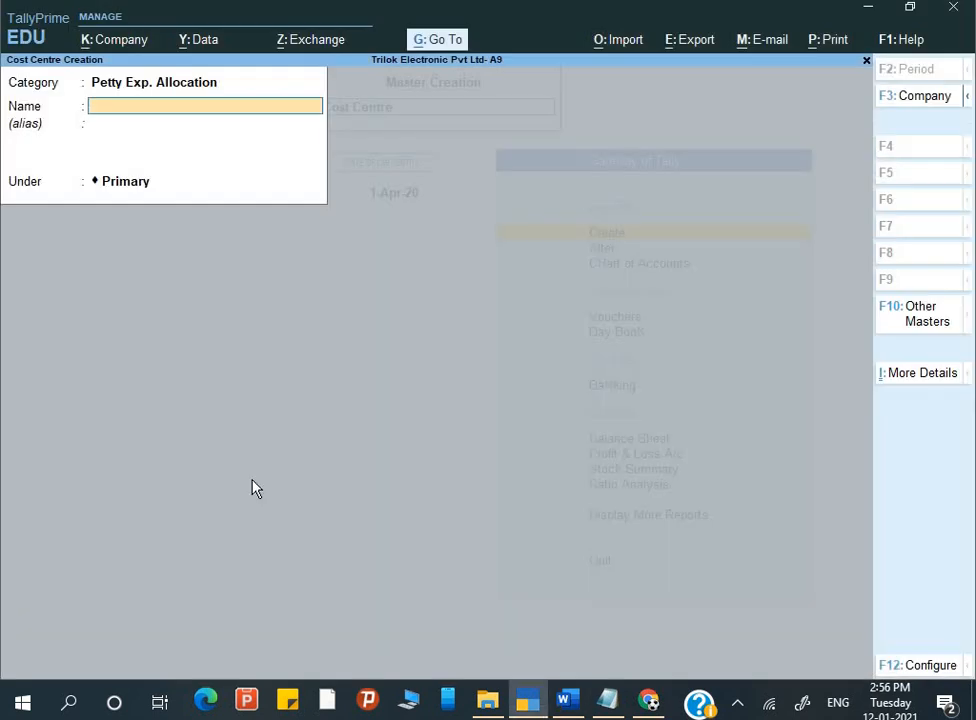
# Step: Leave single cost centre creation and open the list of Cost Centres in the Chart of Accounts
pyautogui.press('Escape')
pyautogui.press('Return')
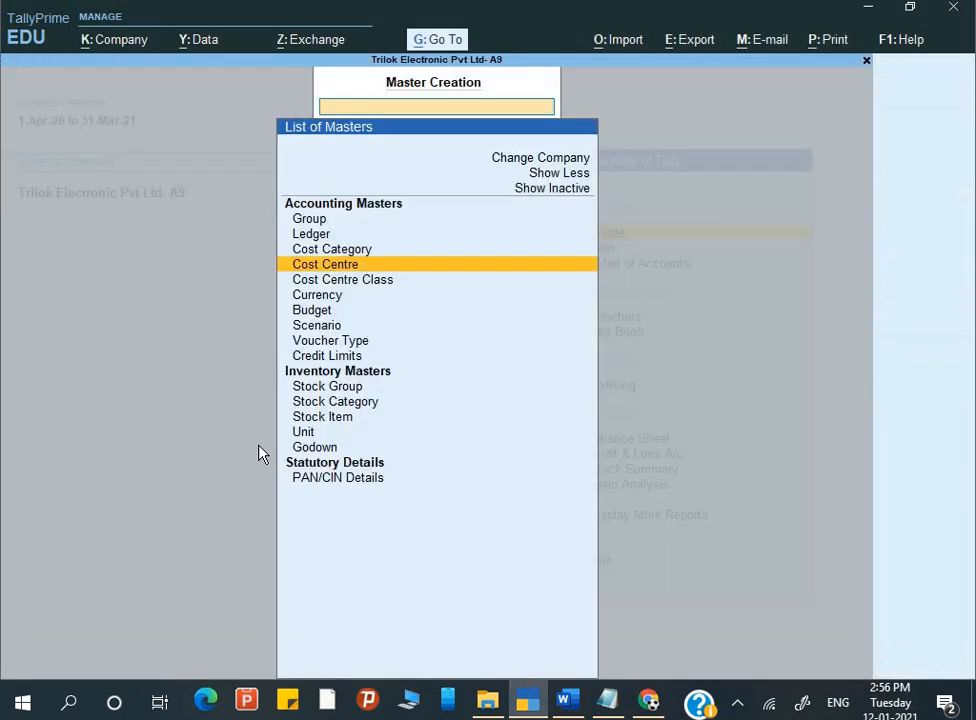
pyautogui.press('Escape')
pyautogui.press('Up')
pyautogui.press('Down')
pyautogui.press('Down')
pyautogui.press('Down')
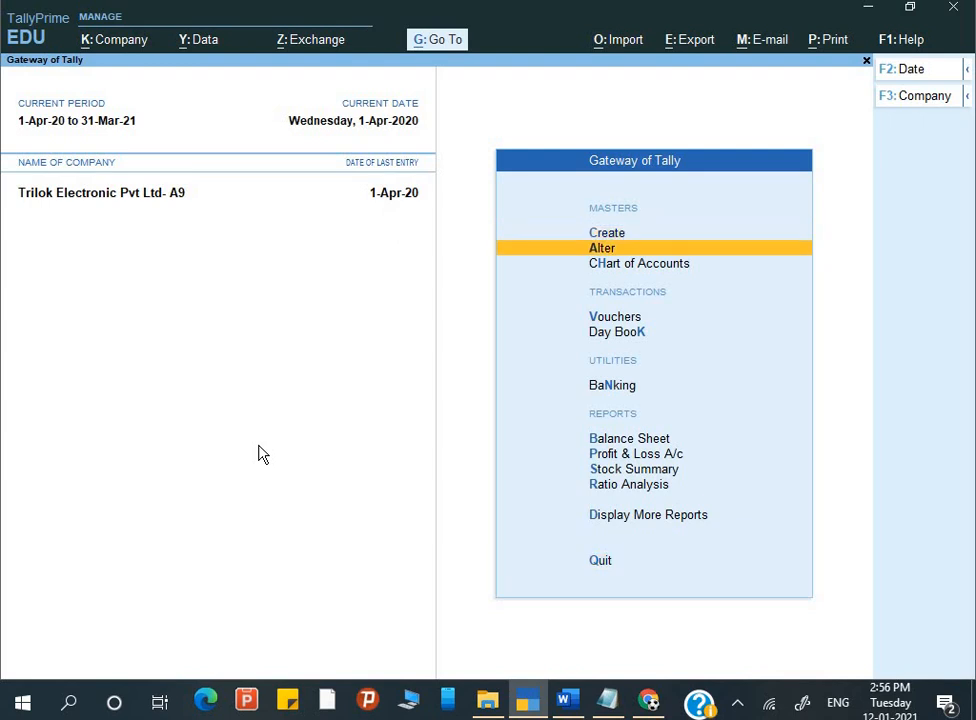
pyautogui.press('Return')
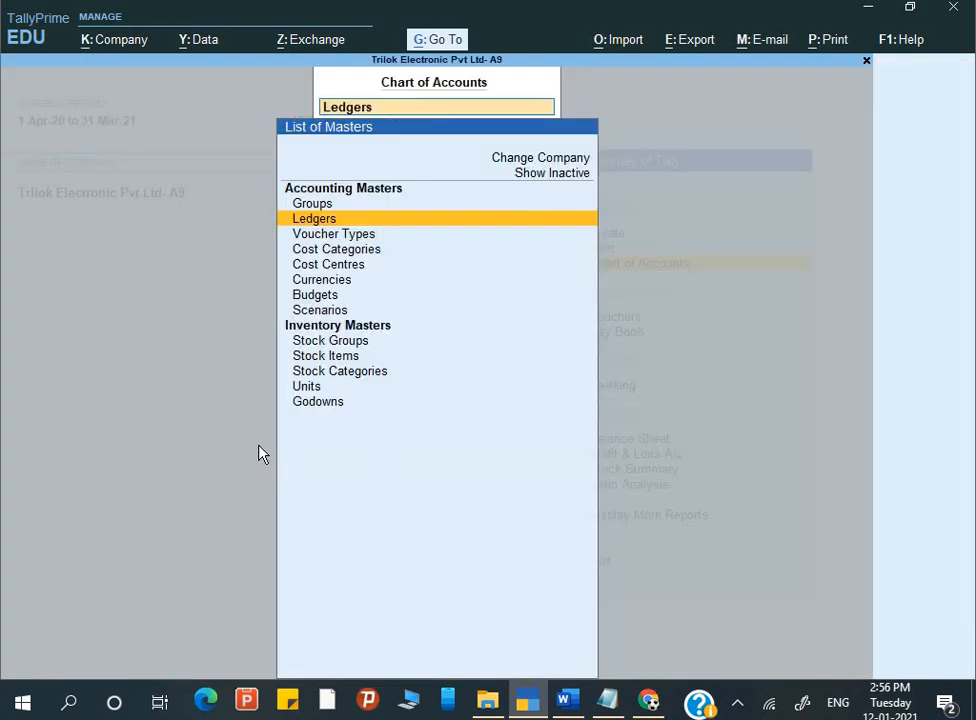
pyautogui.press('Down')
pyautogui.press('Down')
pyautogui.press('Down')
pyautogui.press('Return')
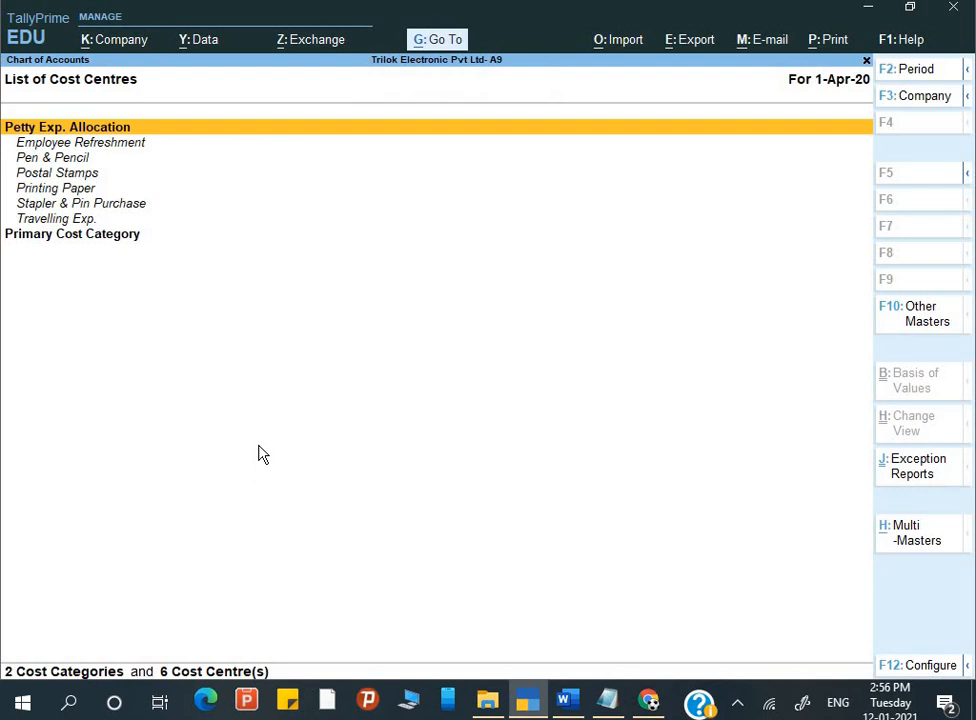
pyautogui.press('Return')
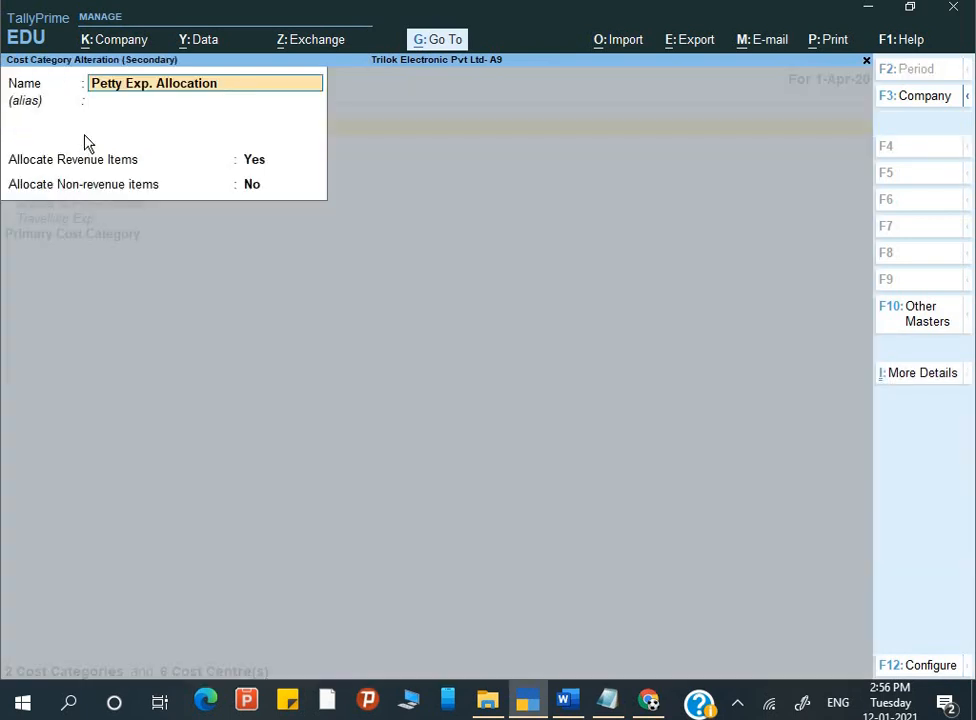
pyautogui.press('BackSpace')
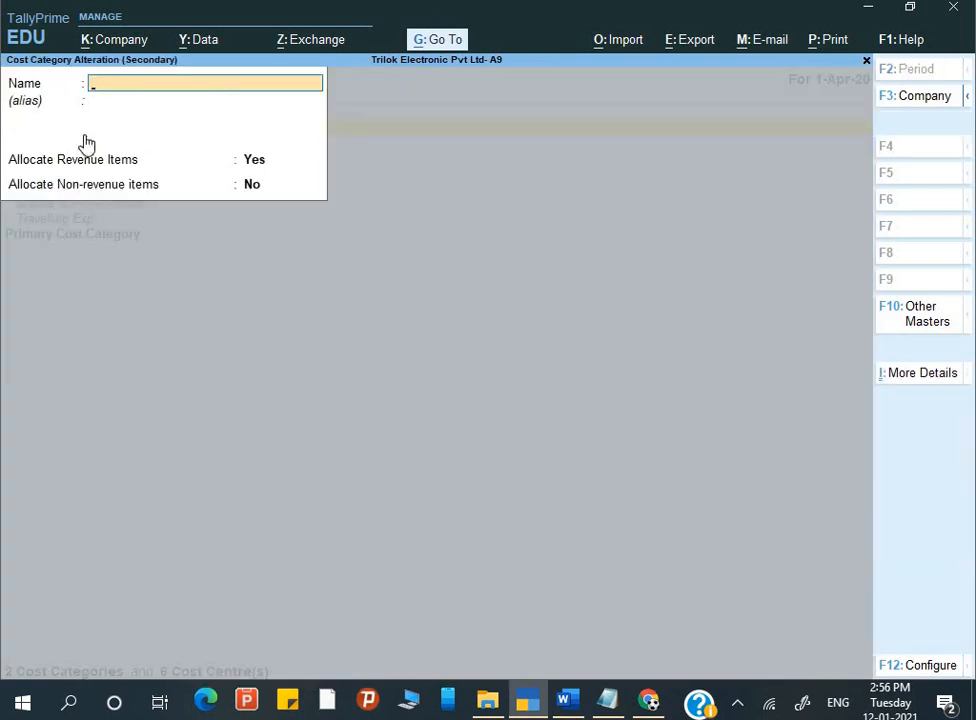
pyautogui.press('Escape')
pyautogui.press('Down')
pyautogui.press('Down')
pyautogui.press('Down')
pyautogui.press('Down')
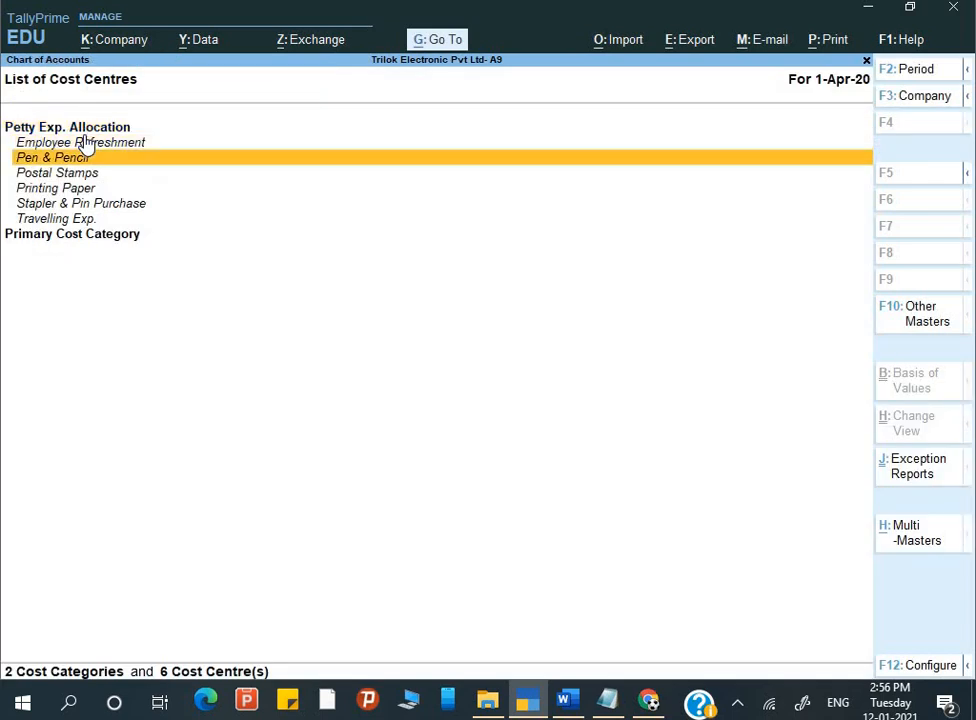
pyautogui.press('Down')
pyautogui.press('Down')
pyautogui.press('Escape')
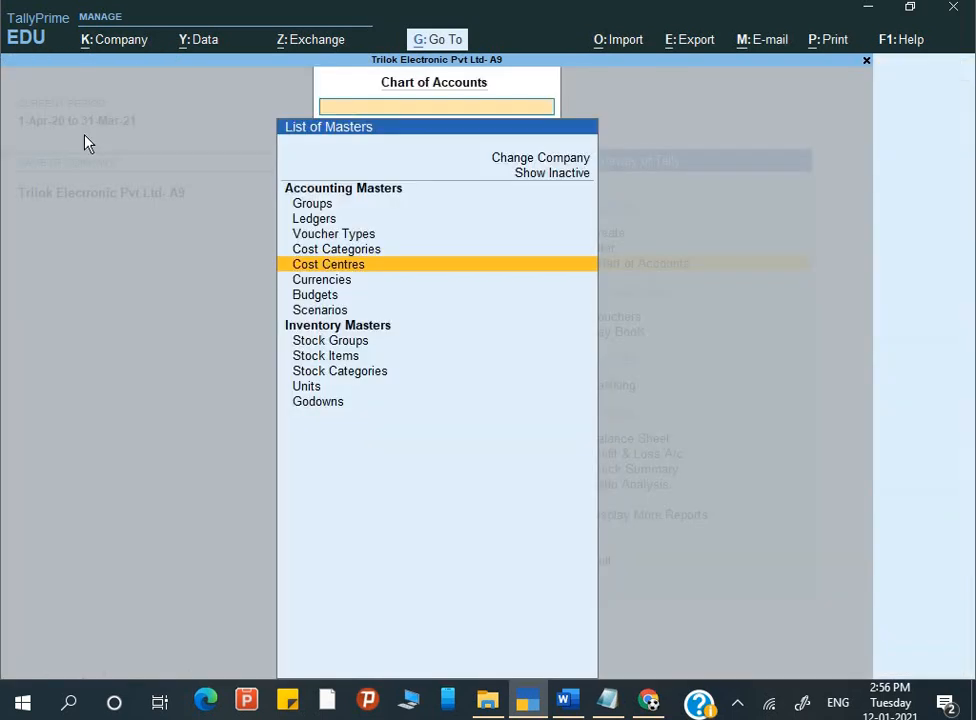
pyautogui.press('Escape')
pyautogui.press('Up')
pyautogui.press('Up')
pyautogui.press('Down')
pyautogui.press('Down')
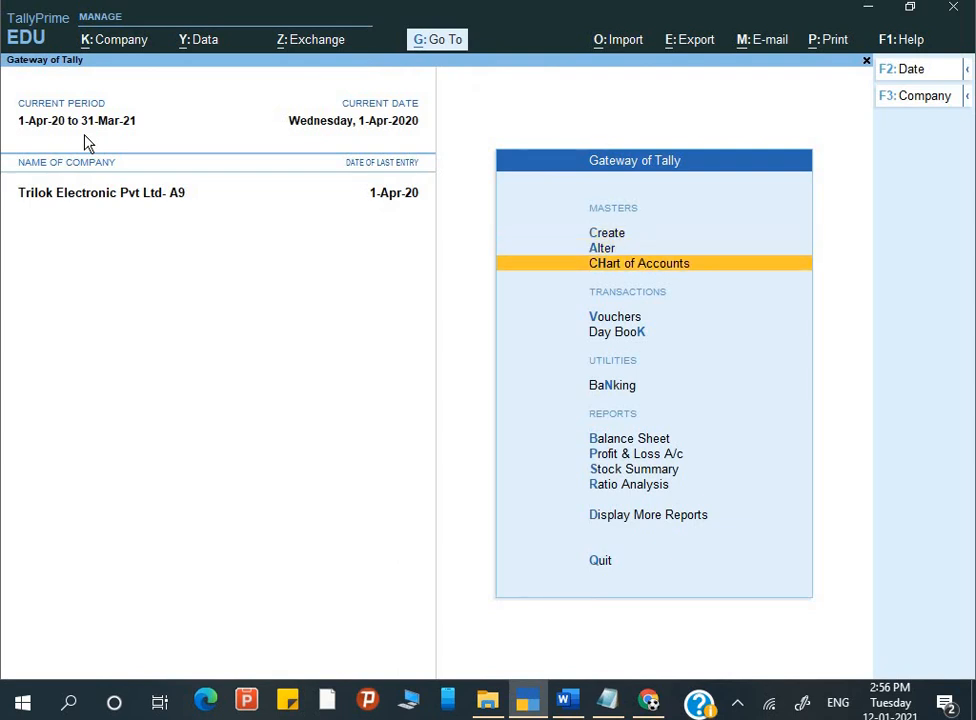
pyautogui.press('Return')
pyautogui.press('Down')
pyautogui.press('Down')
pyautogui.press('Down')
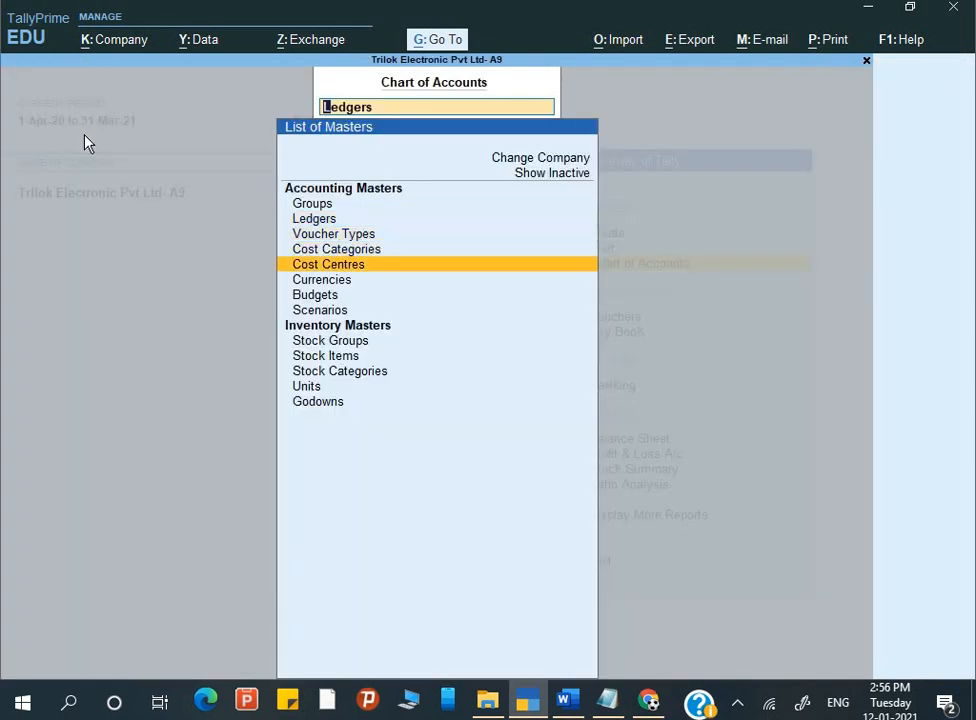
pyautogui.press('Return')
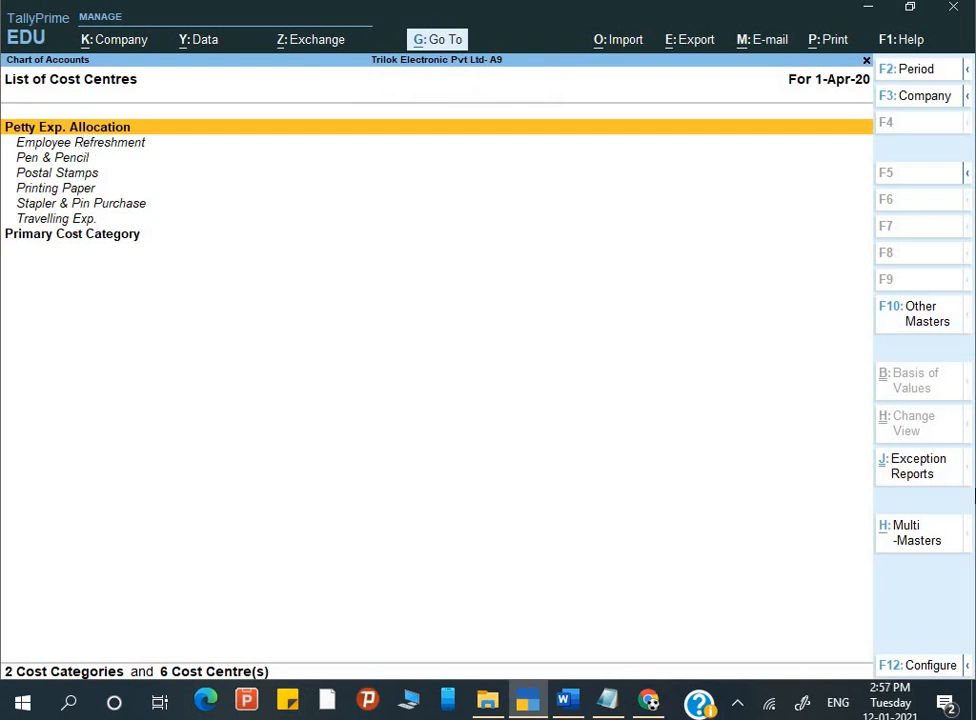
# Step: Start Multi Create for cost centres under All Items and set the first row's category to Petty Exp. Allocation
pyautogui.click(916, 528)
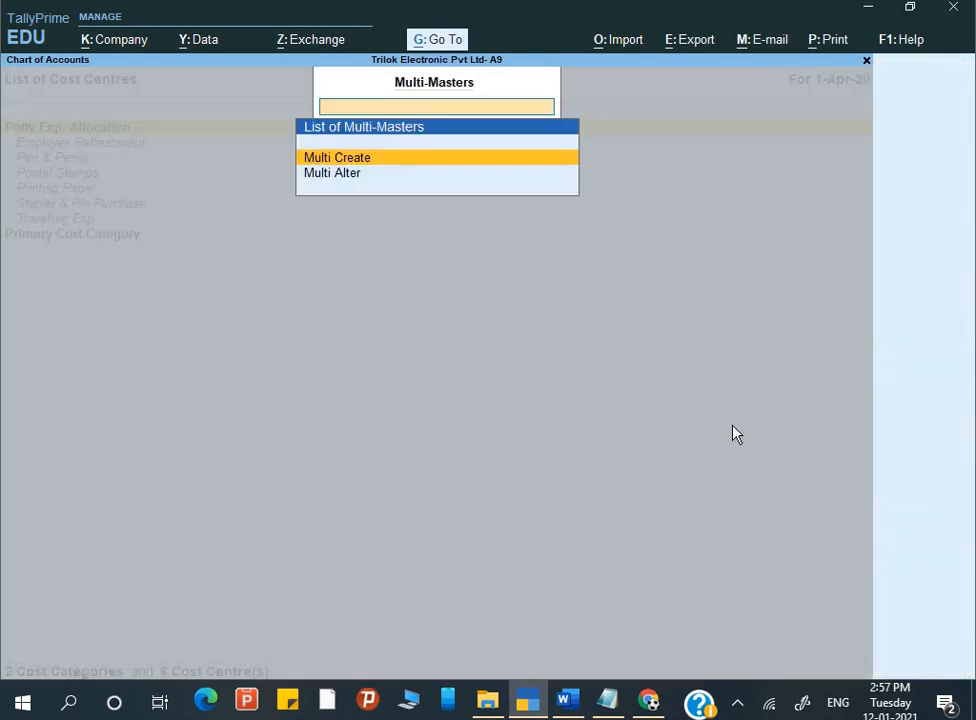
pyautogui.press('Return')
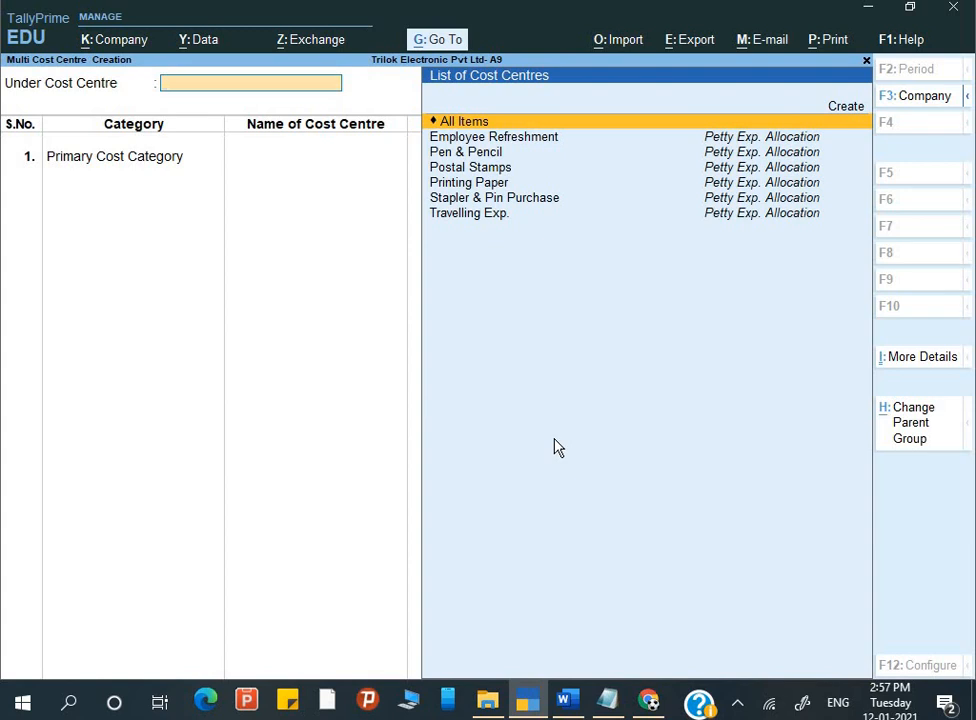
pyautogui.press('Return')
pyautogui.press('Return')
pyautogui.press('BackSpace')
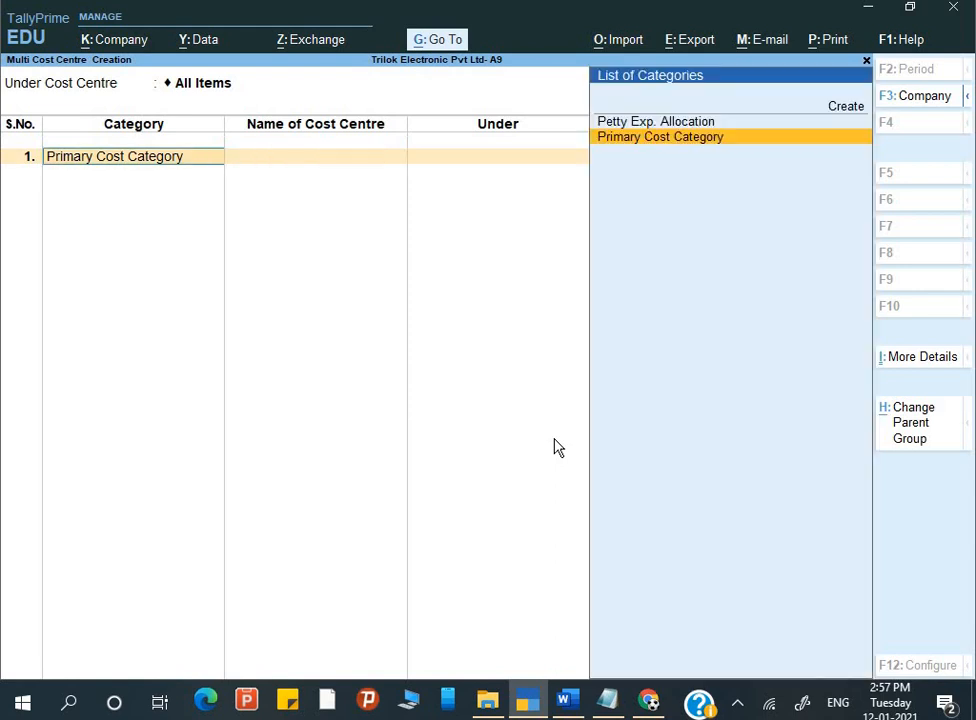
pyautogui.press('Up')
pyautogui.press('Return')
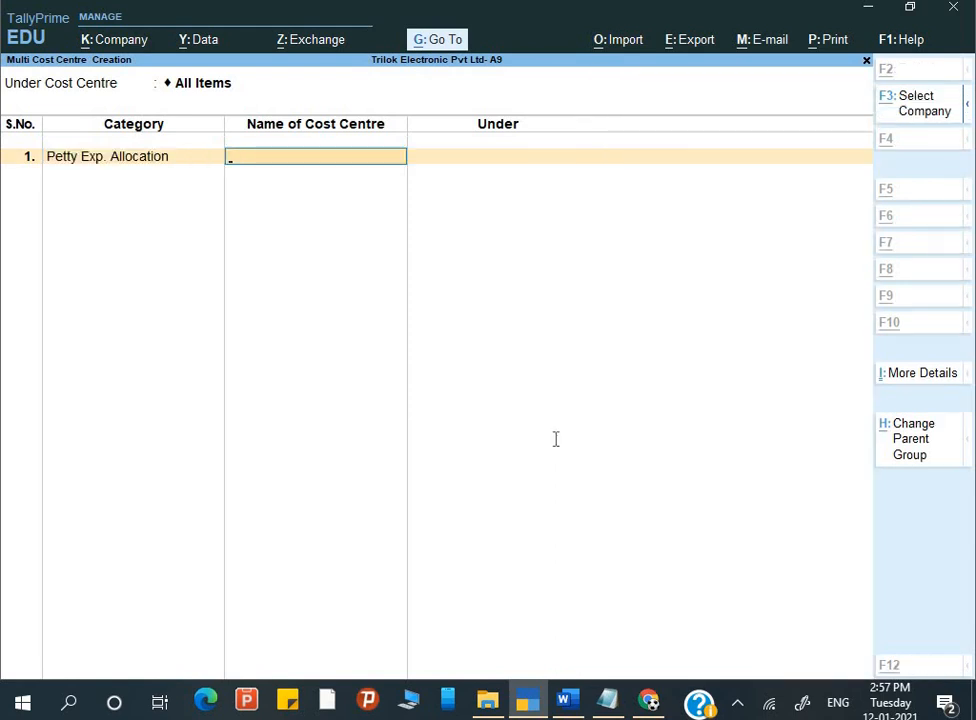
# Step: Check the Word transaction list, and enter "Tea & snacks" as the first TallyPrime cost centre under Primary
pyautogui.hotkey('alt', 'Tab')
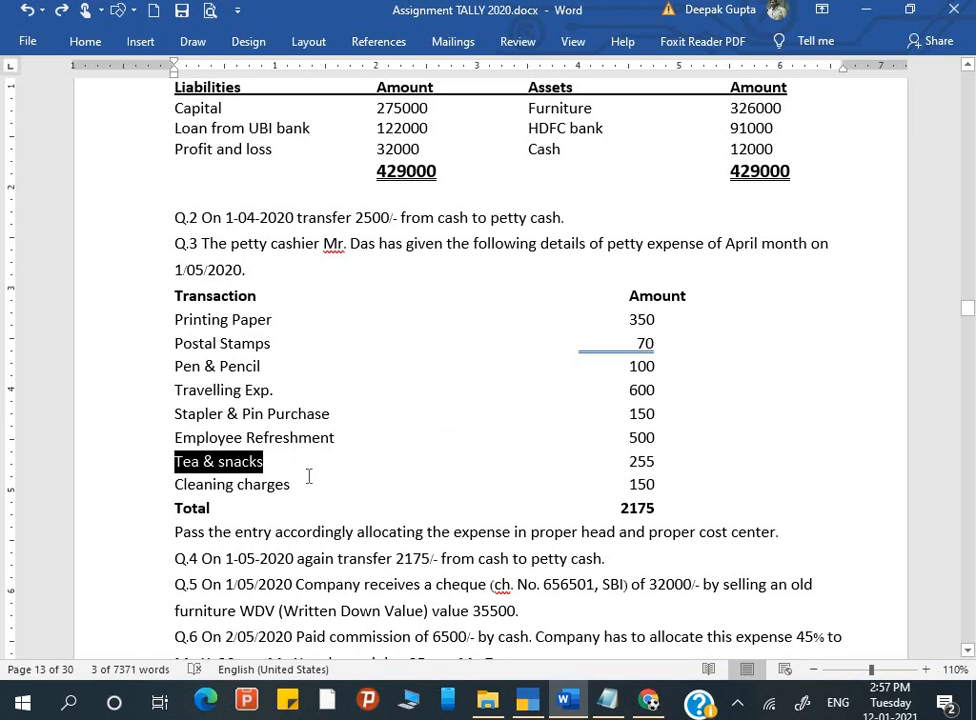
pyautogui.hotkey('alt', 'Tab')
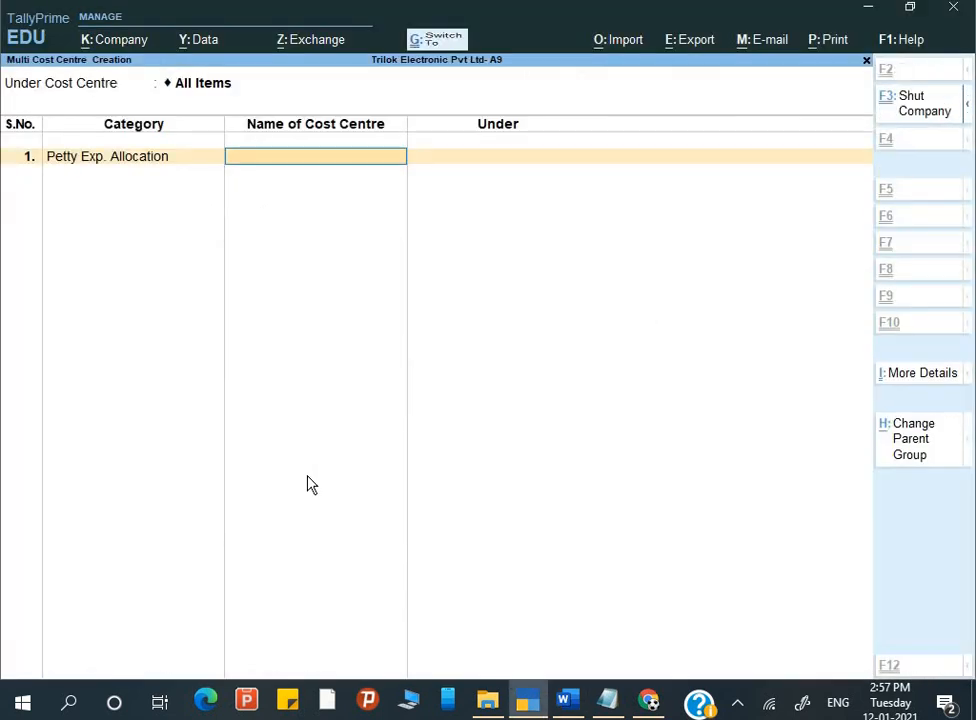
pyautogui.hotkey('ctrl', 'alt', 'v')
pyautogui.press('Return')
pyautogui.press('Up')
pyautogui.press('Return')
# Step: Set the second row's category to Petty Exp. Allocation in the multi cost centre creation
pyautogui.hotkey('alt', 'Tab')
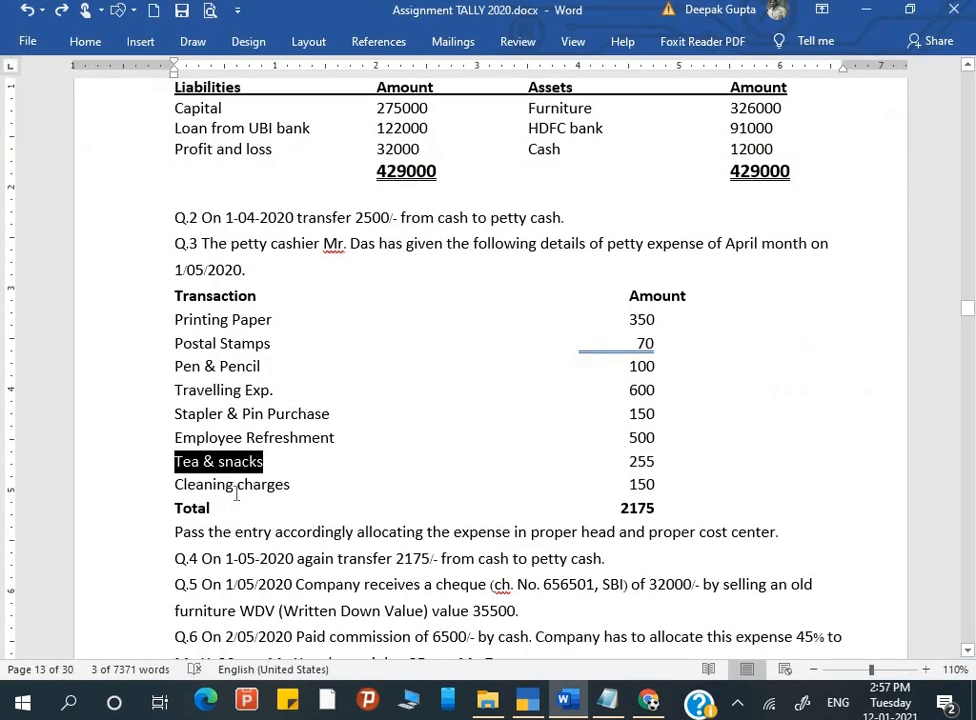
pyautogui.hotkey('alt', 'Tab')
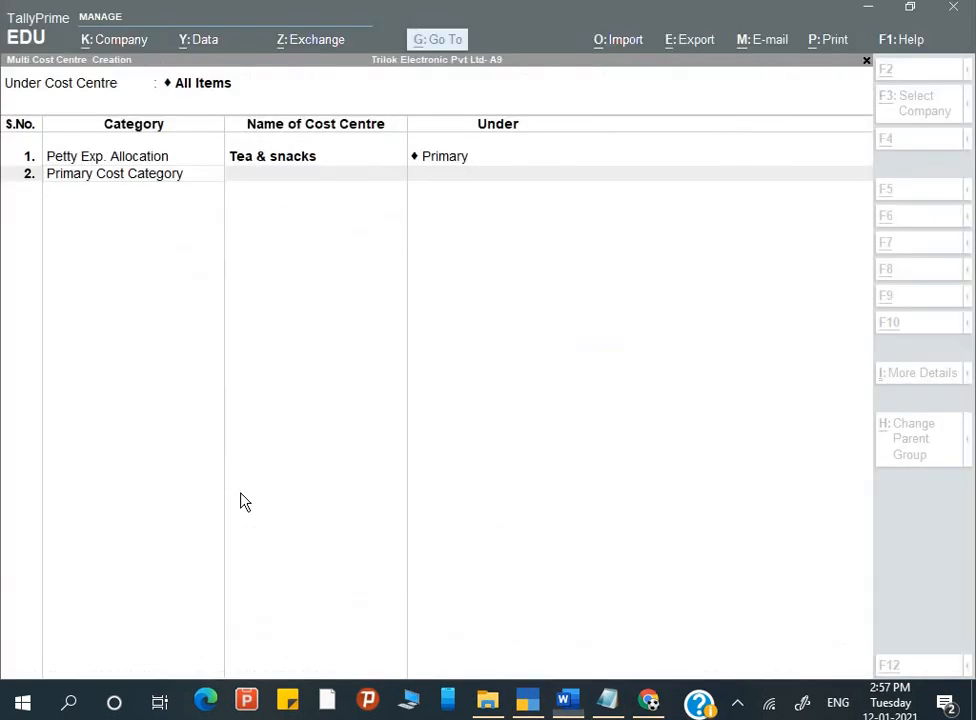
pyautogui.write('P')
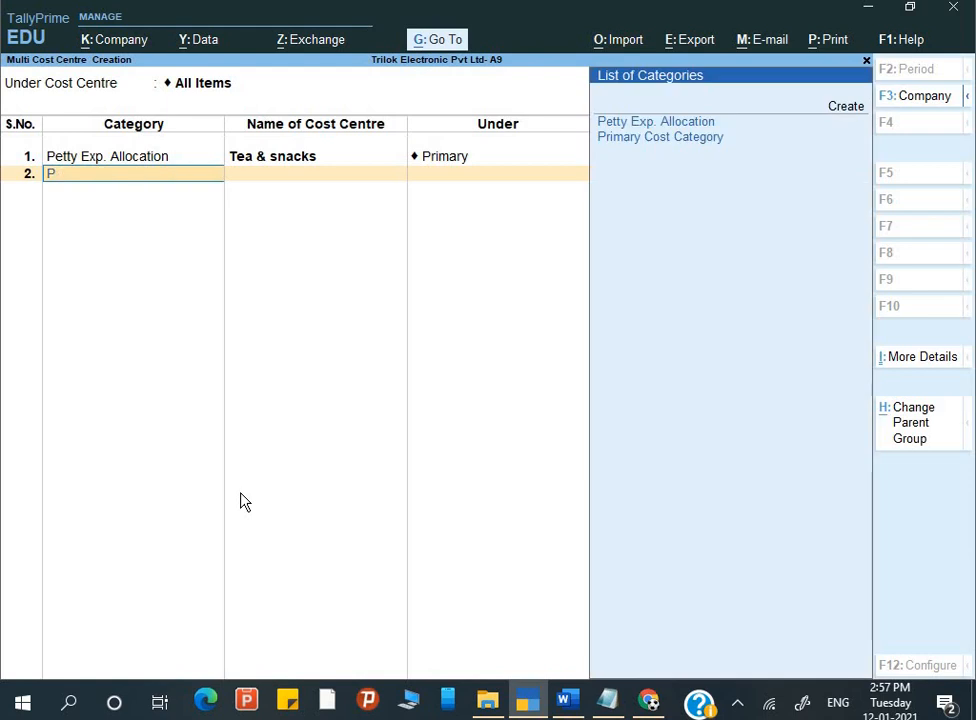
pyautogui.press('Return')
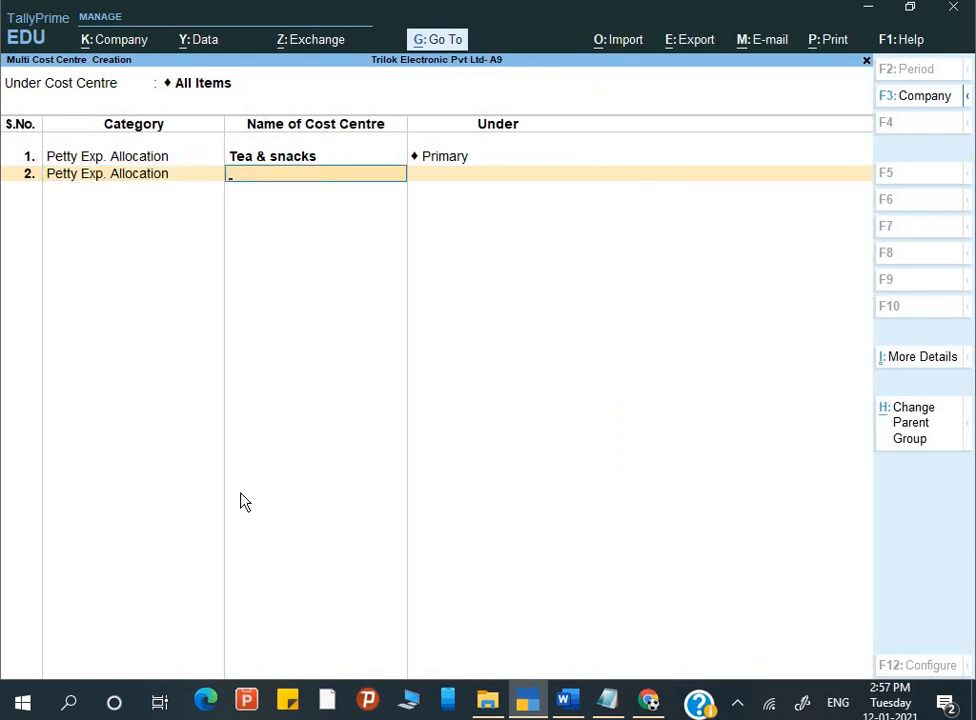
# Step: Copy "Cleaning charges" from the Word transaction list into TallyPrime's second row, place it under Primary, and save the cost centres
pyautogui.hotkey('alt', 'Tab')
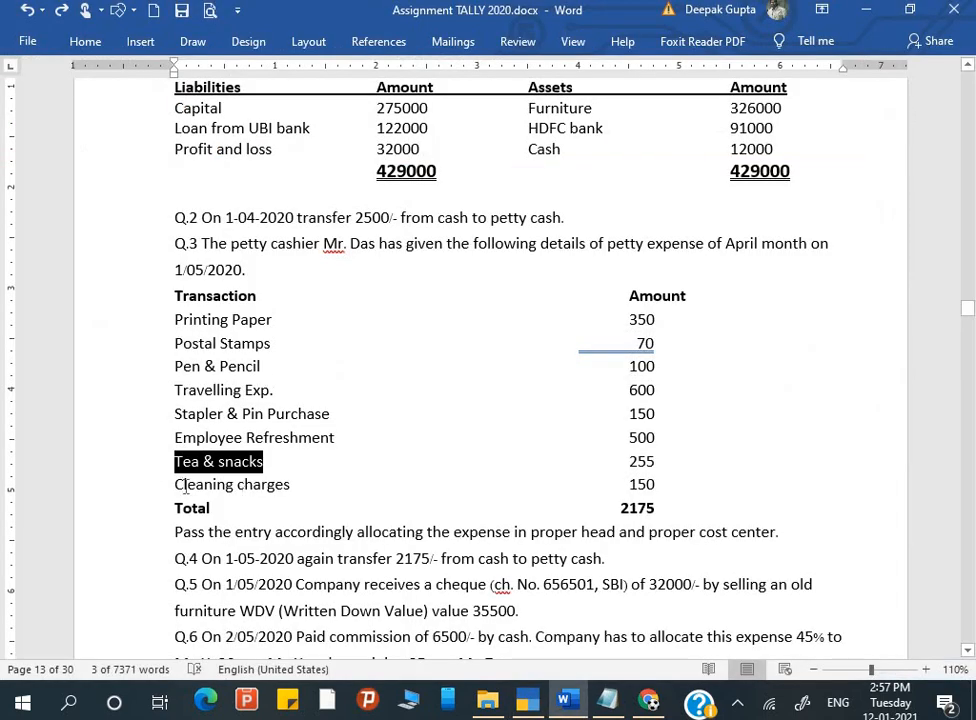
pyautogui.moveTo(176, 484); pyautogui.dragTo(268, 494)
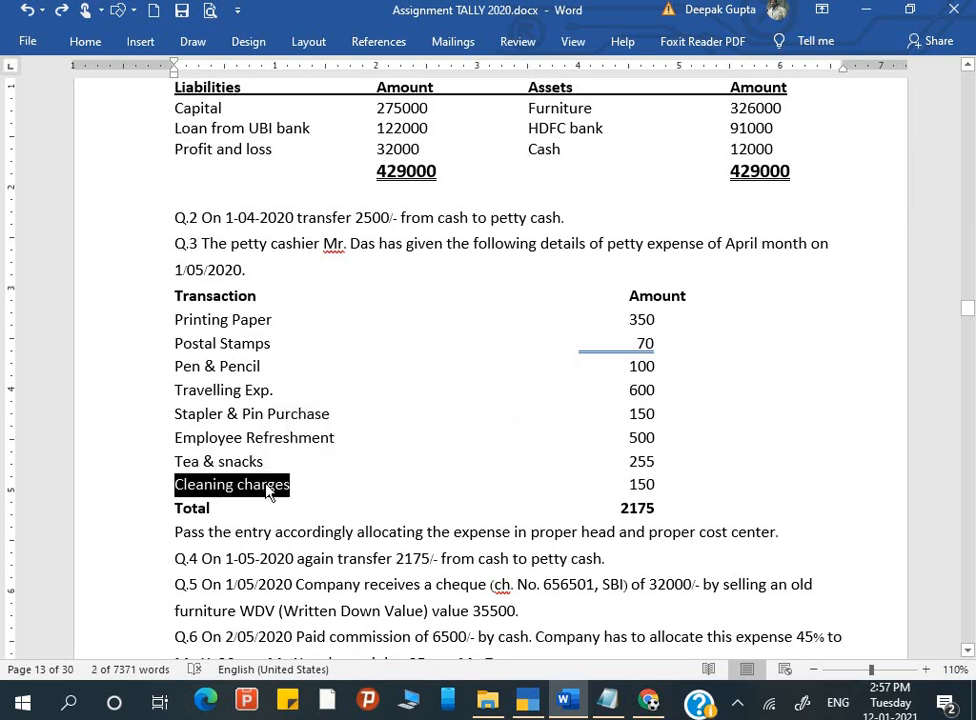
pyautogui.hotkey('ctrl', 'c')
pyautogui.hotkey('alt', 'Tab')
pyautogui.hotkey('ctrl', 'alt', 'v')
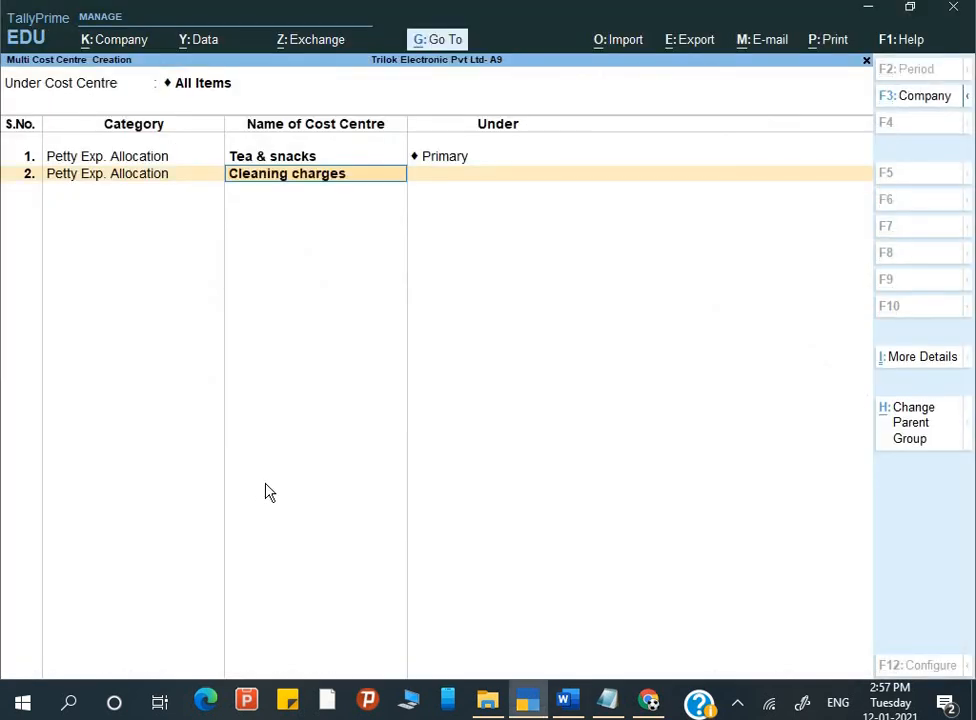
pyautogui.press('Return')
pyautogui.press('Return')
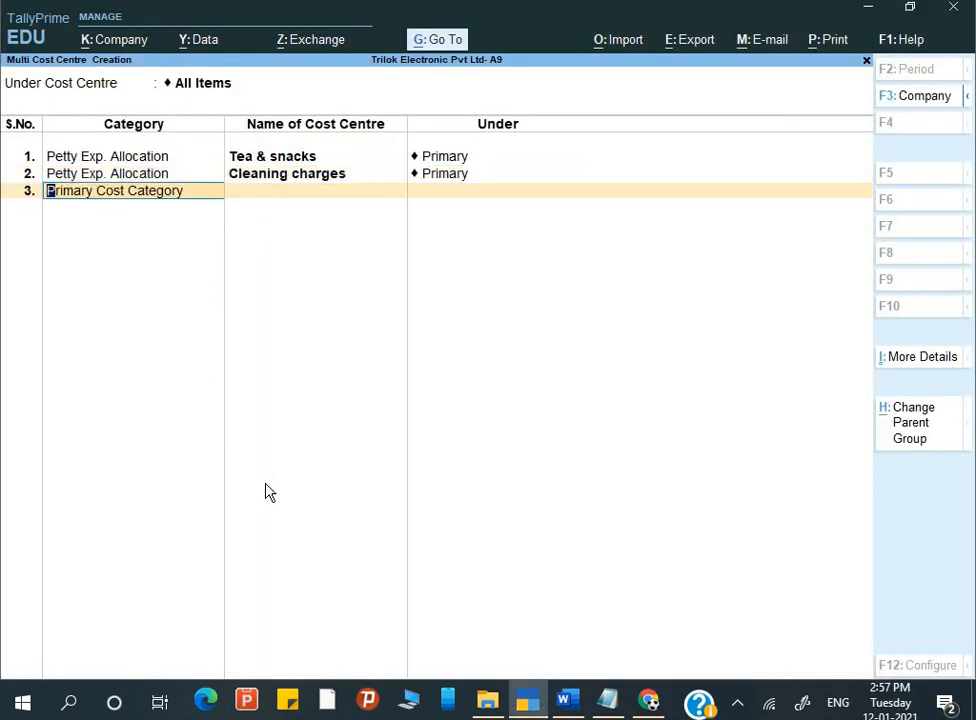
pyautogui.press('Return')
pyautogui.press('Return')
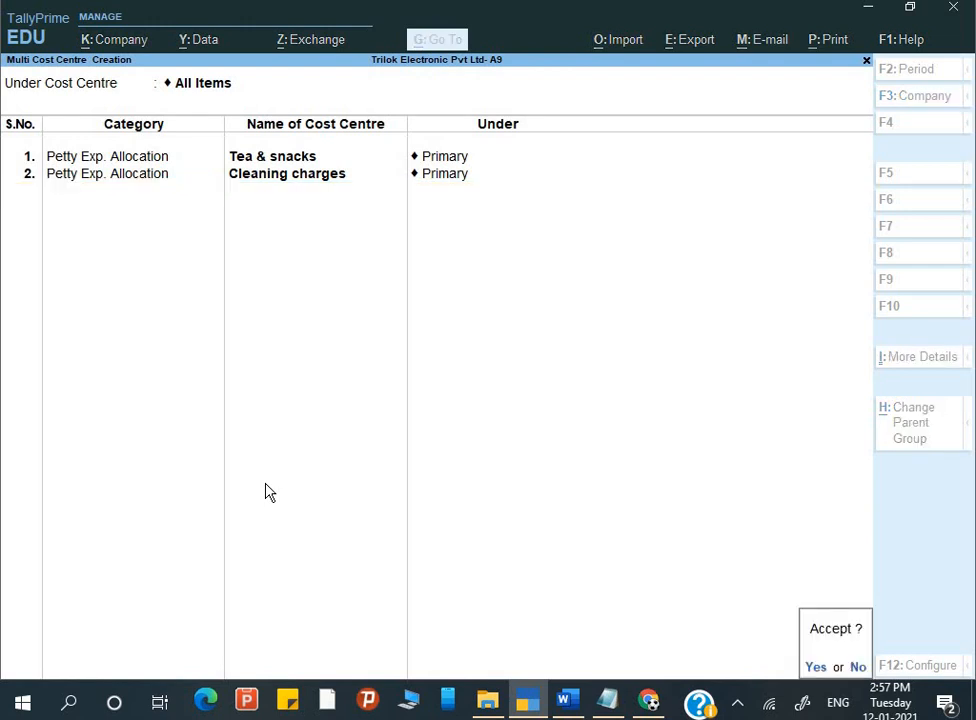
pyautogui.press('Return')
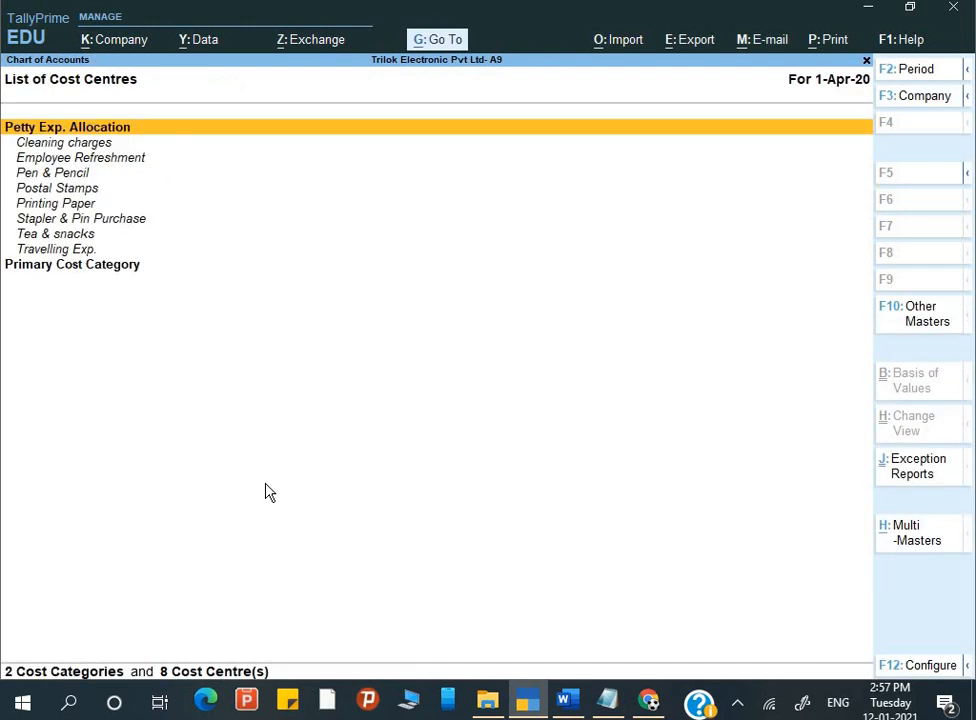
# Step: Review the cost centres listed under Petty Exp. Allocation and return to the Gateway of Tally
pyautogui.press('Down')
pyautogui.press('Down')
pyautogui.press('Down')
pyautogui.press('Down')
pyautogui.press('Down')
pyautogui.press('Down')
pyautogui.press('Down')
pyautogui.press('Down')
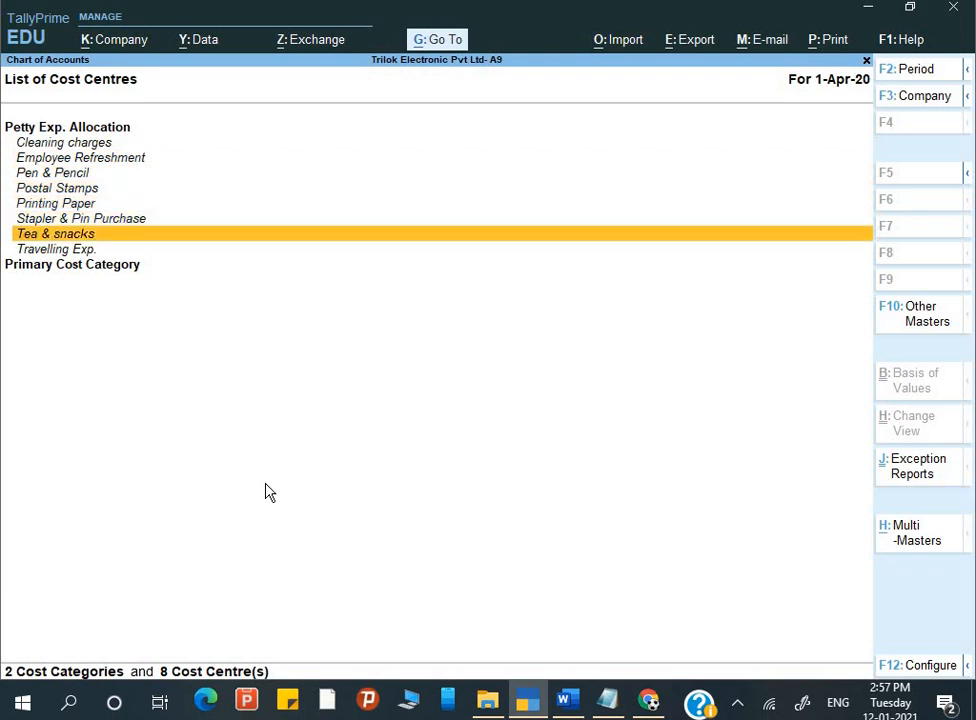
pyautogui.press('Escape')
pyautogui.press('Escape')
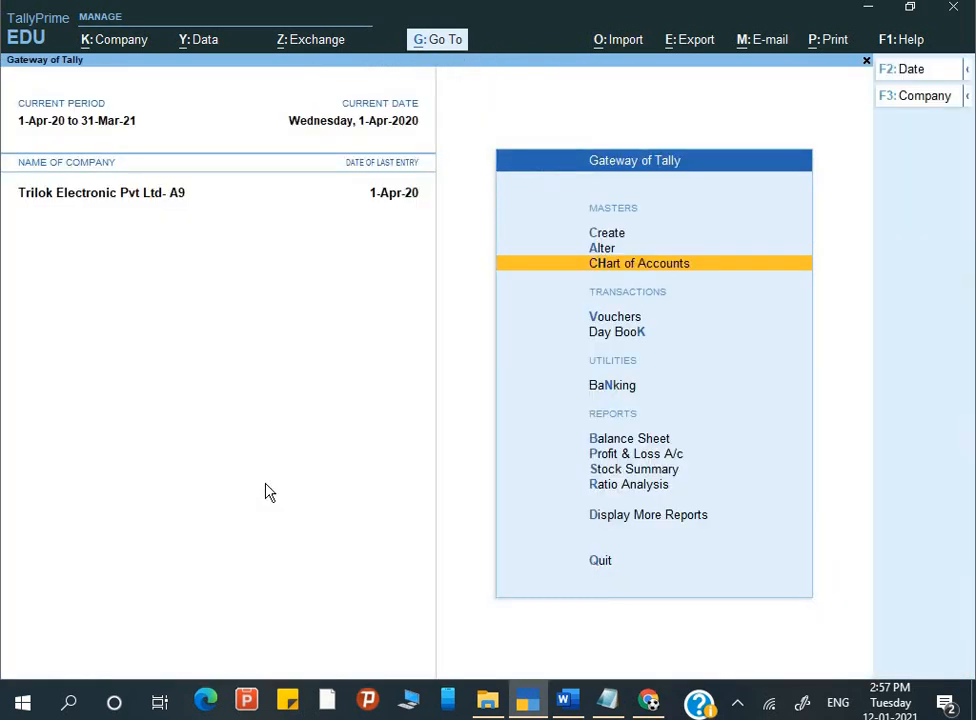
# Step: Open voucher entry from the Gateway of Tally and switch the voucher type to Payment
pyautogui.press('Up')
pyautogui.press('Up')
pyautogui.press('Down')
pyautogui.press('Down')
pyautogui.press('Down')
pyautogui.press('Down')
pyautogui.press('Up')
pyautogui.press('Return')
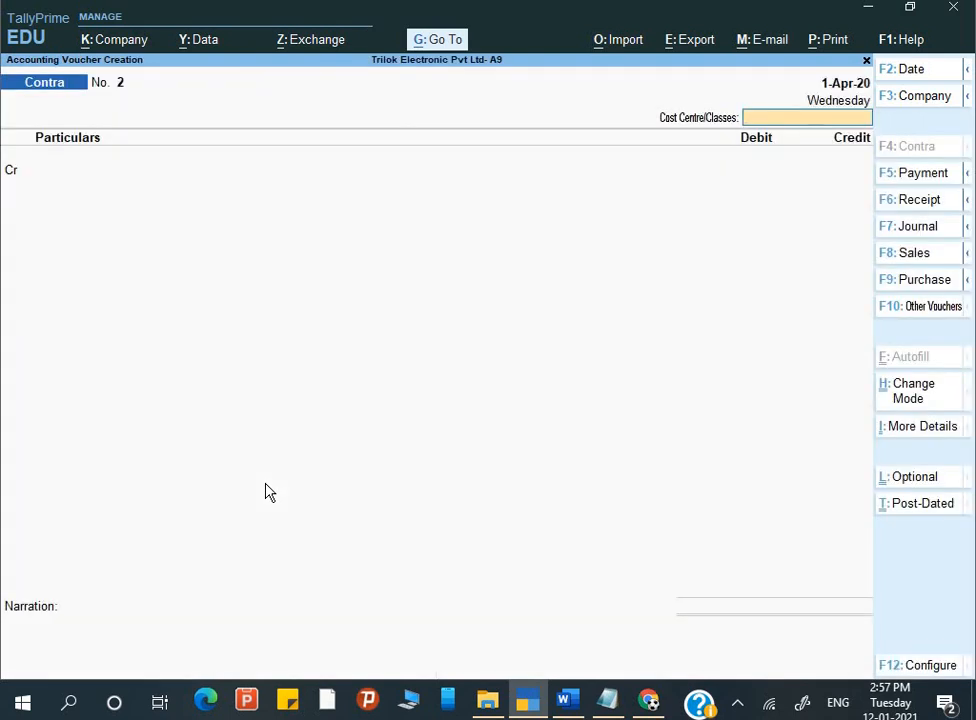
pyautogui.press('F5')
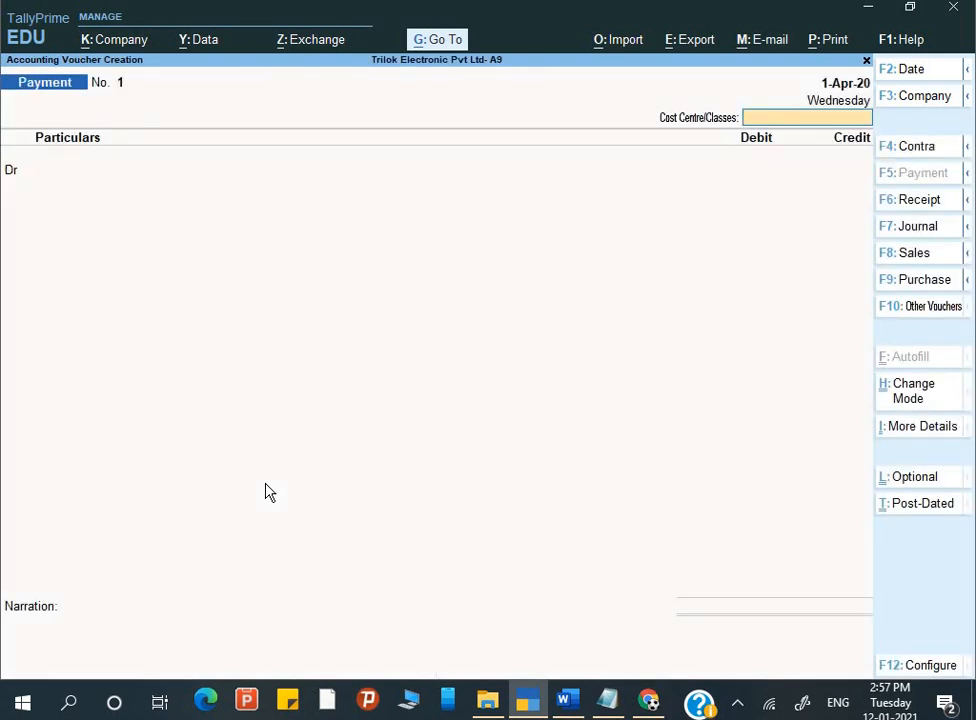
# Step: Set the Payment voucher's date to 1-5-2020 and leave its cost centre class blank
pyautogui.press('F2')
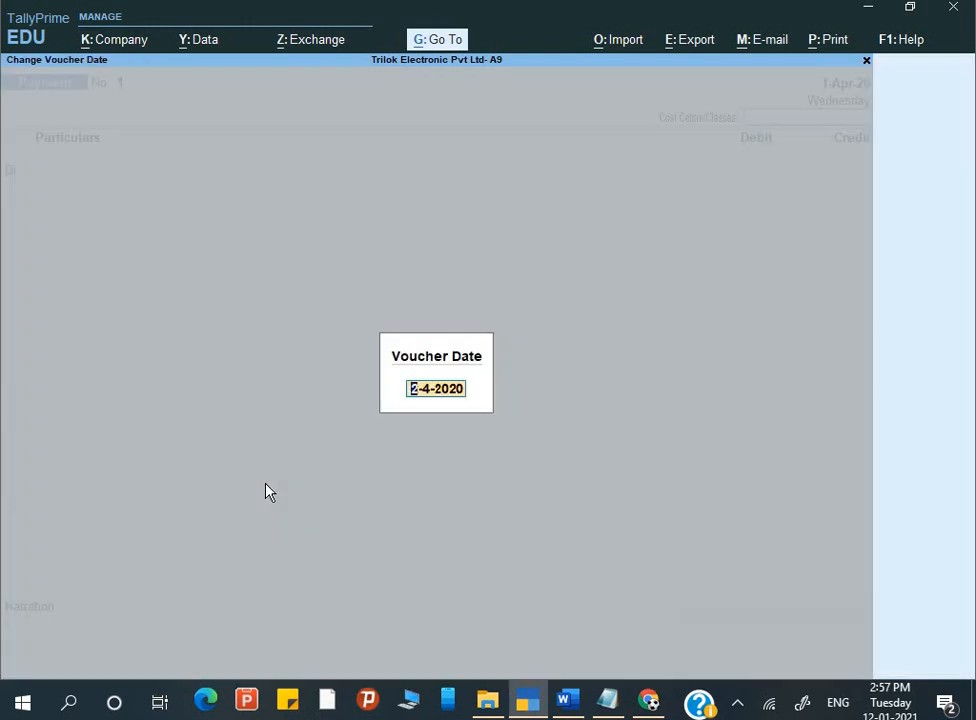
pyautogui.write('1-5')
pyautogui.press('Return')
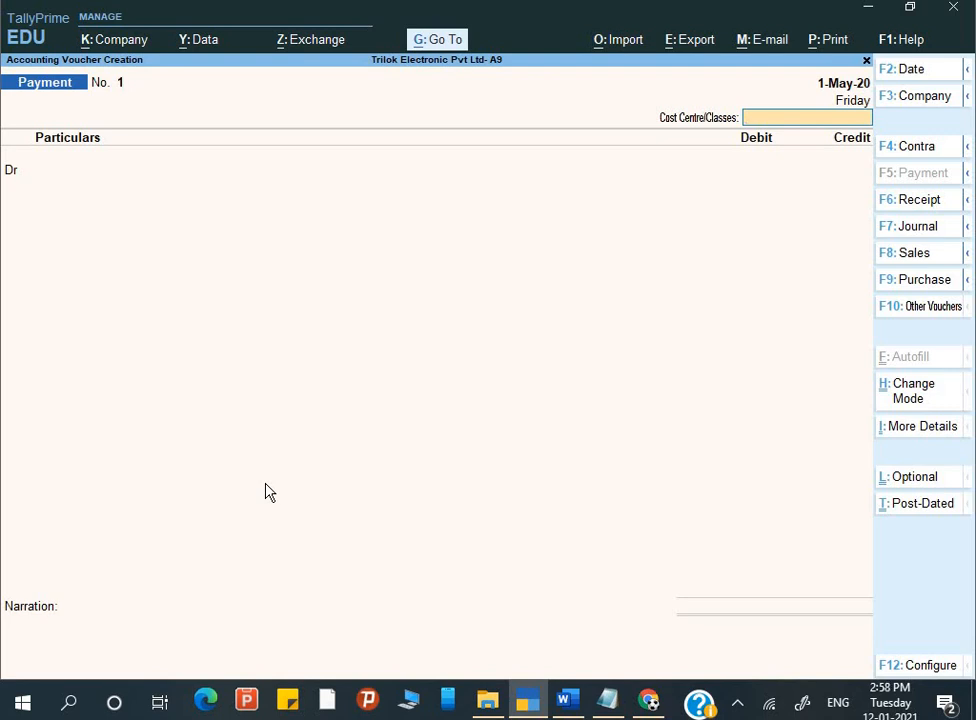
pyautogui.press('Return')
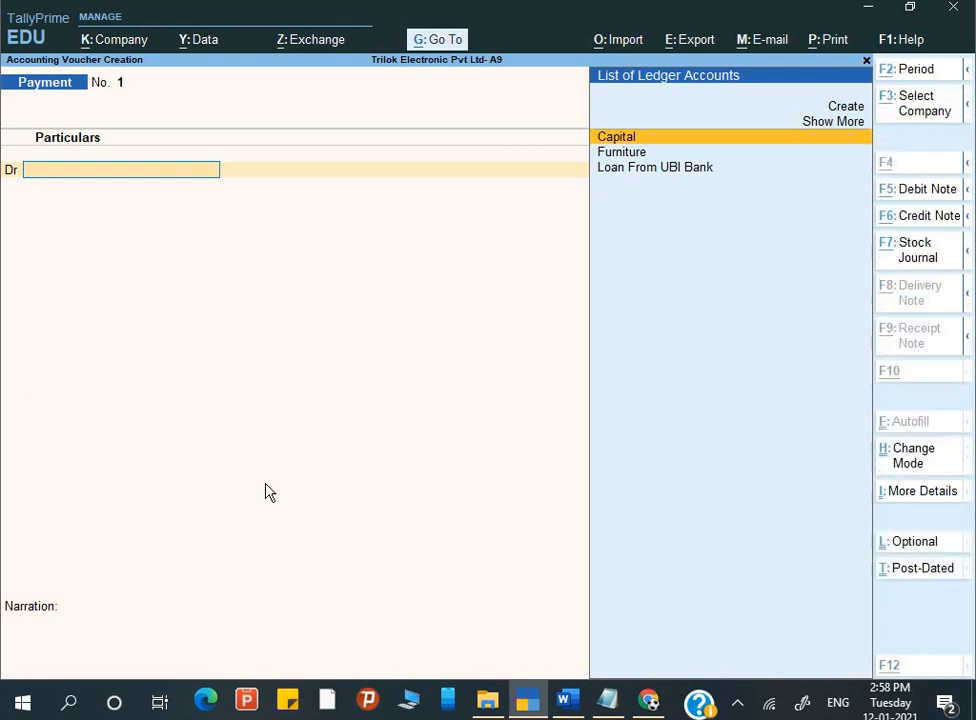
# Step: Start a new ledger named "Petty Expense" under Indirect Expenses from the voucher's debit line, keeping its ledger type Not Applicable
pyautogui.hotkey('alt', 'c')
pyautogui.write('Pe')
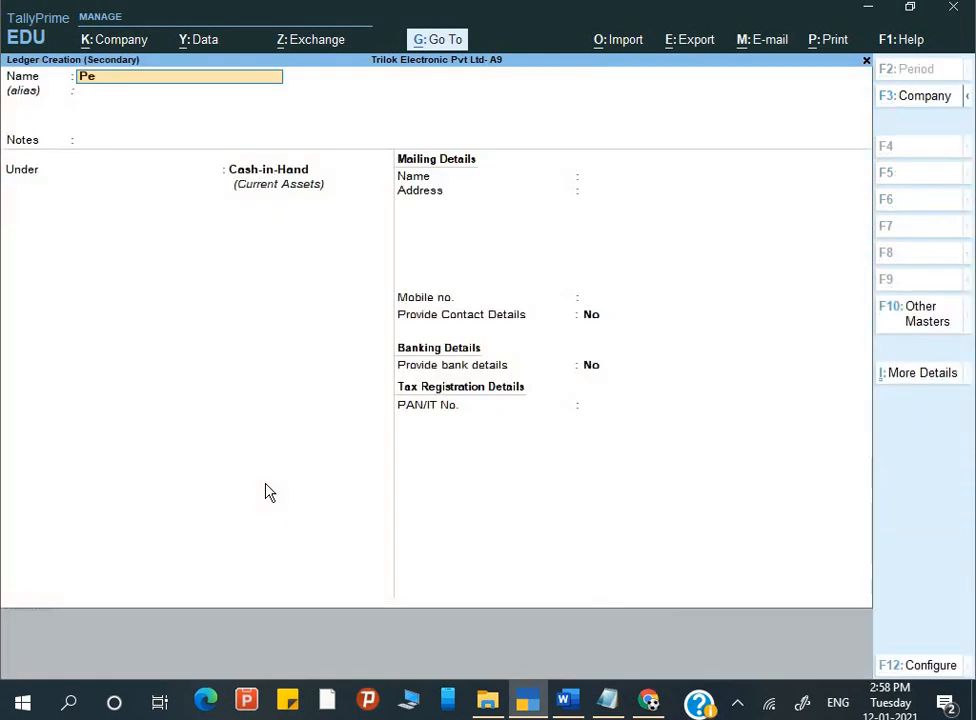
pyautogui.write('tty Expense')
pyautogui.press('Return')
pyautogui.press('Return')
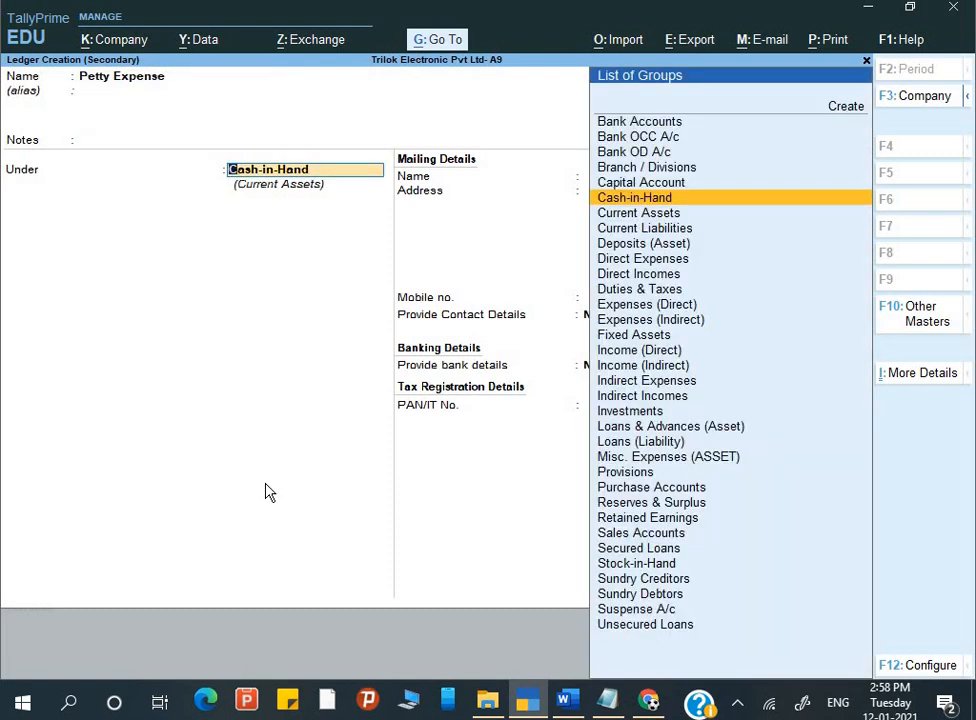
pyautogui.write('Ind')
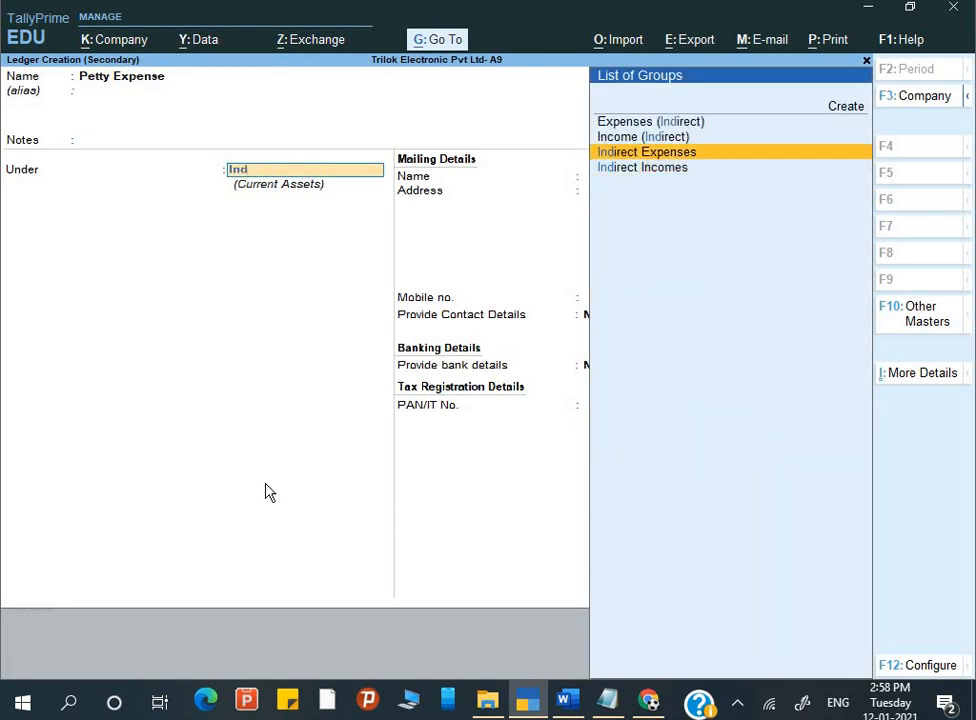
pyautogui.press('Return')
pyautogui.press('Return')
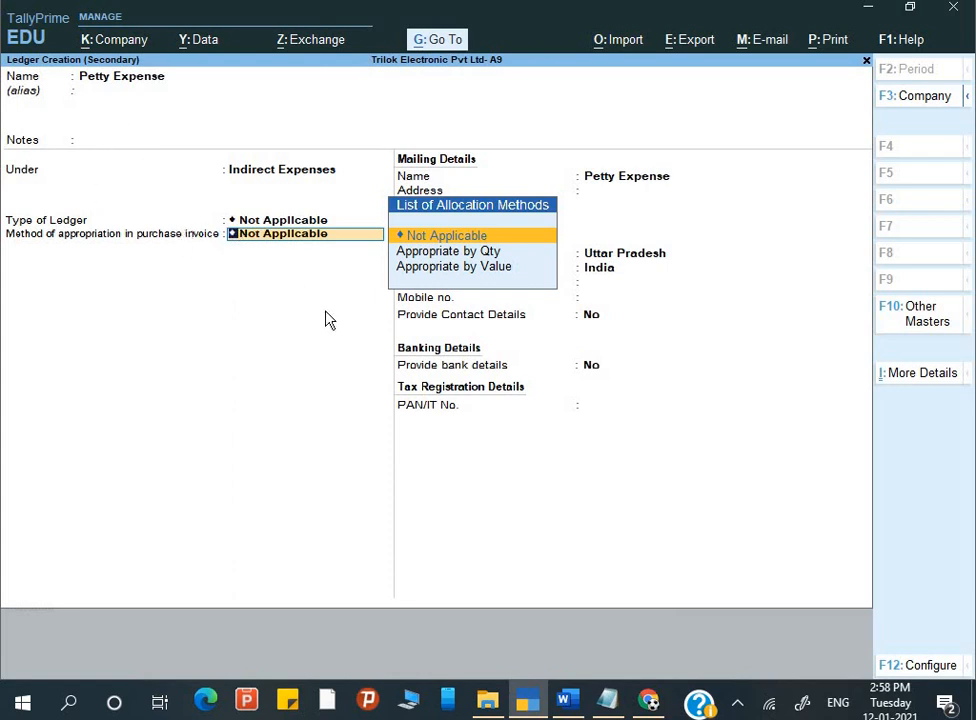
# Step: Keep the appropriation method Not Applicable and the default mailing details, and save the Petty Expense ledger
pyautogui.press('Return')
pyautogui.press('Return')
pyautogui.press('Return')
pyautogui.press('Return')
pyautogui.press('Return')
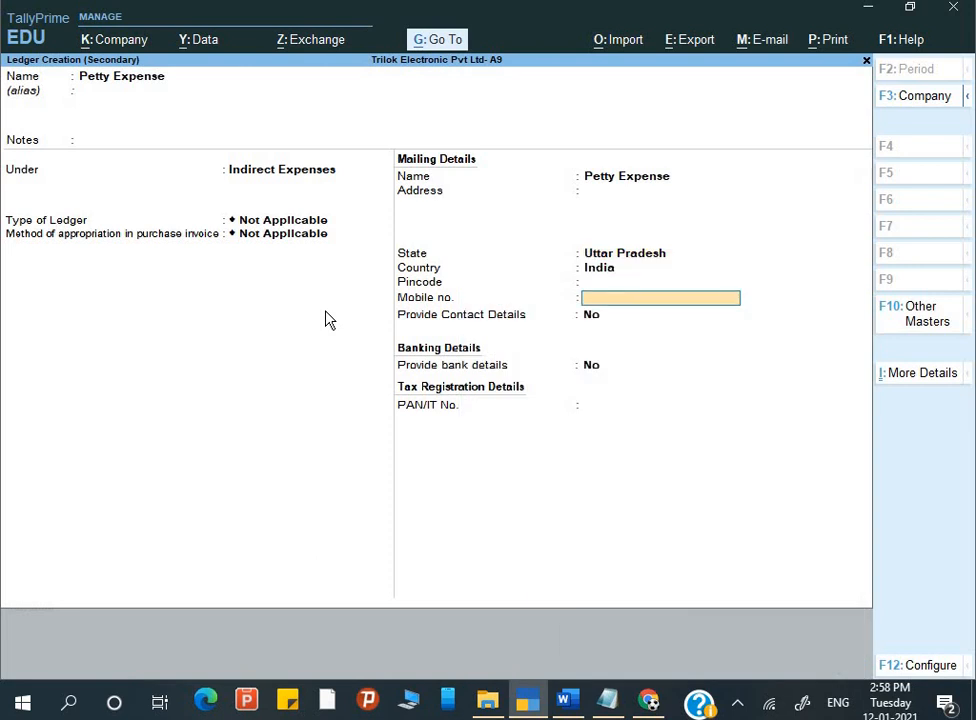
pyautogui.press('ctrl')
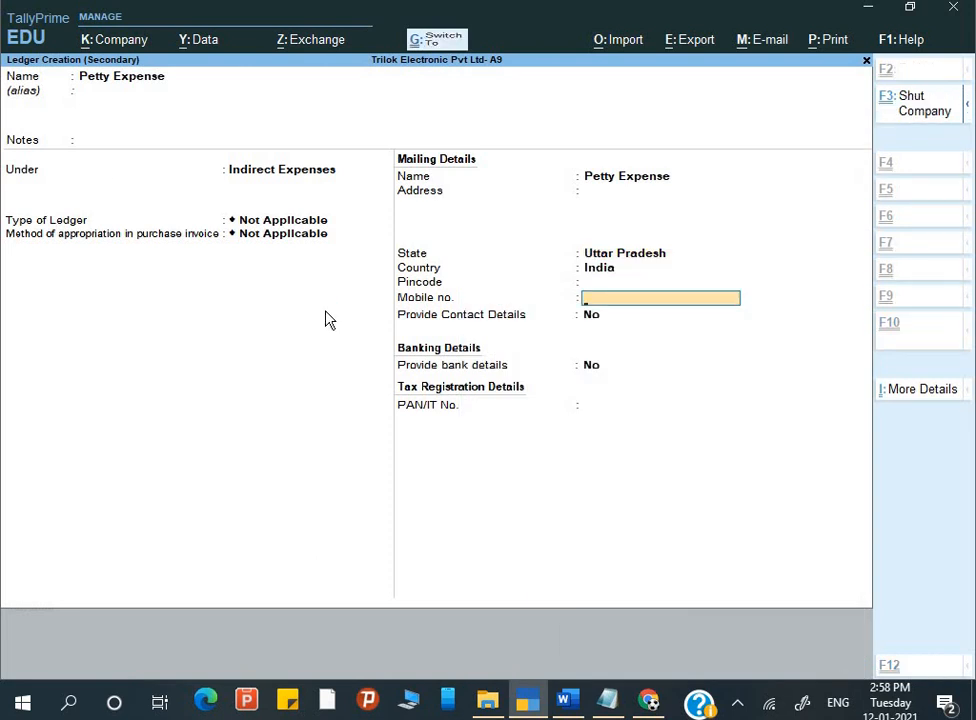
pyautogui.hotkey('ctrl', 'a')
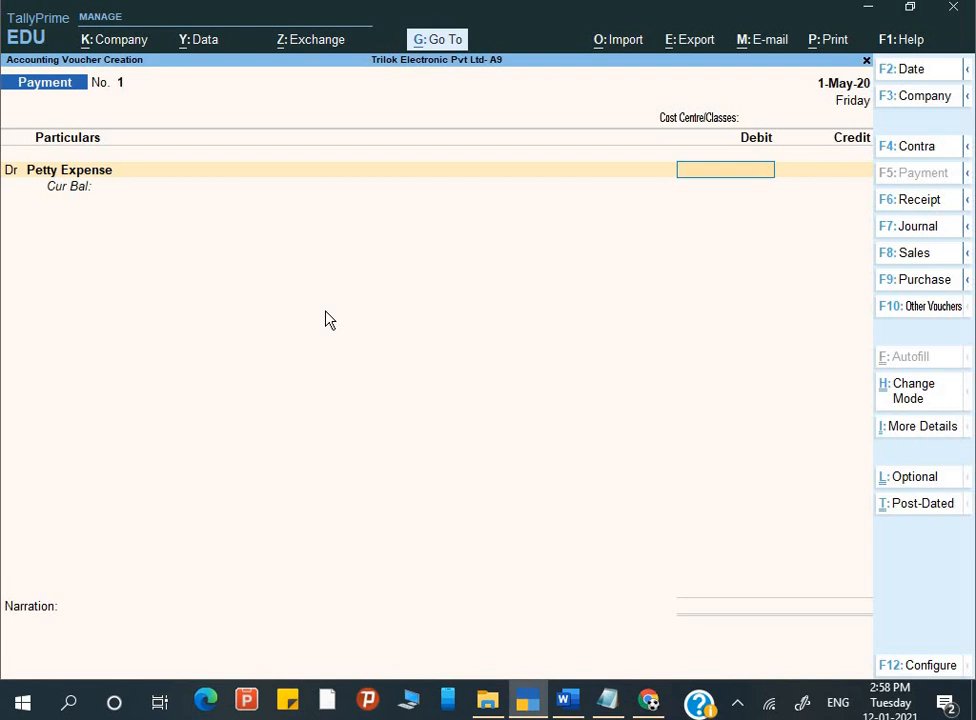
# Step: Debit Petty Expense with 2175, the total in the Word transaction list, and choose Petty Exp. Allocation as TallyPrime's cost category
pyautogui.hotkey('alt', 'Tab')
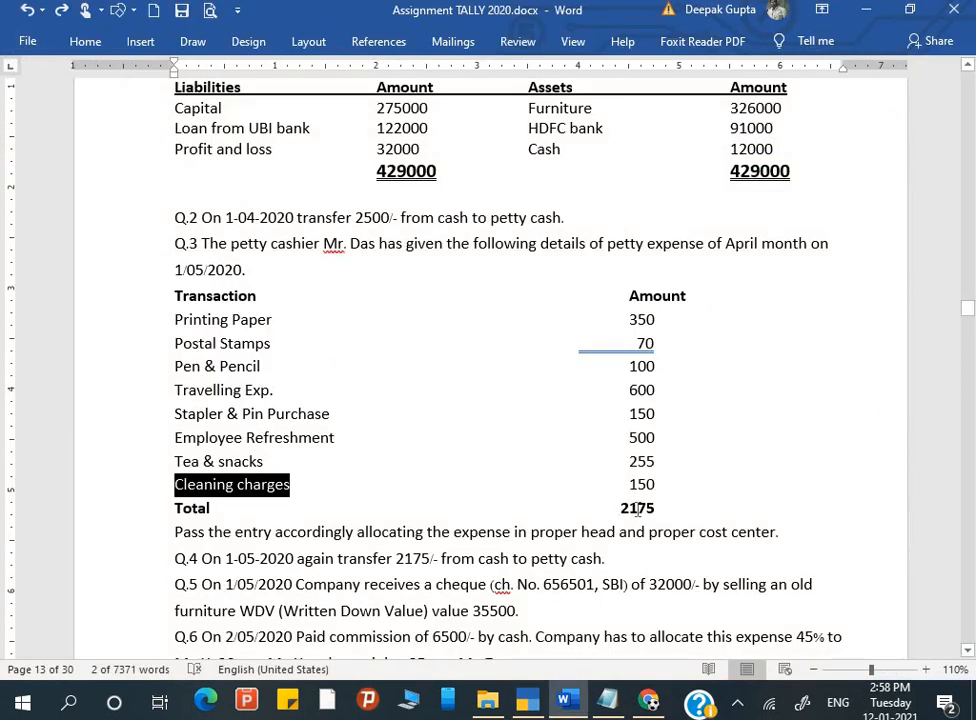
pyautogui.hotkey('alt', 'Tab')
pyautogui.write('2175')
pyautogui.press('Return')
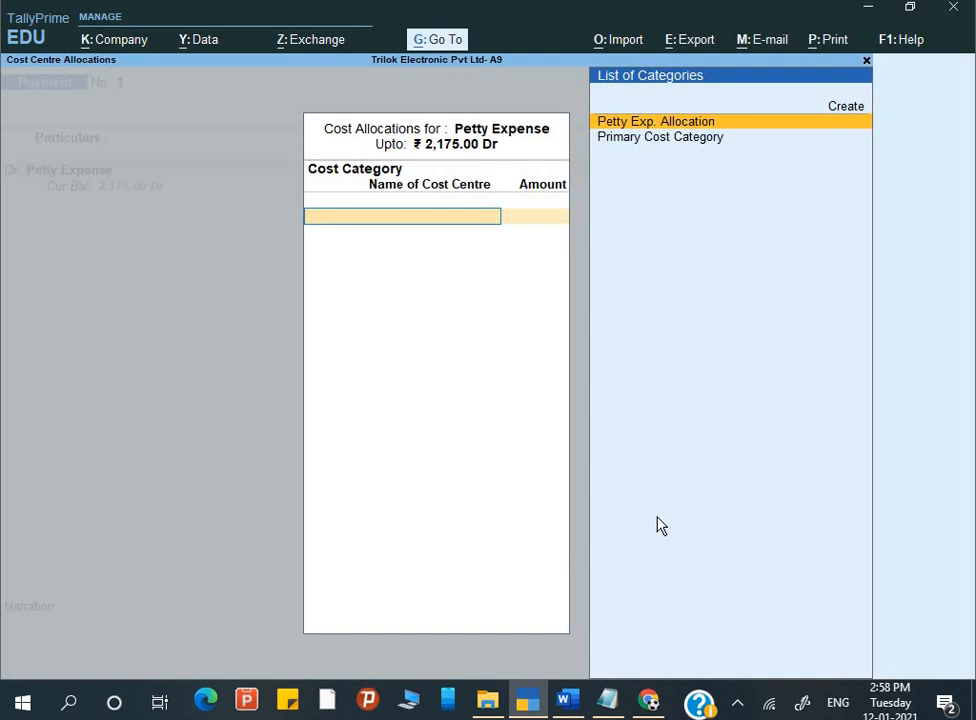
pyautogui.press('Return')
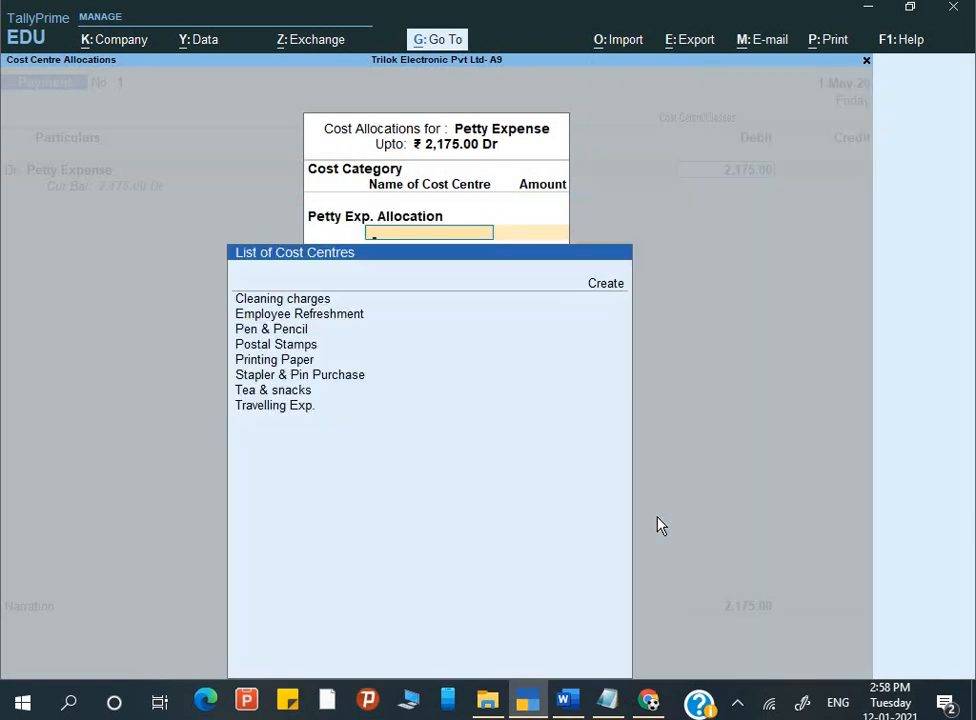
pyautogui.press('Down')
pyautogui.press('Up')
pyautogui.press('Return')
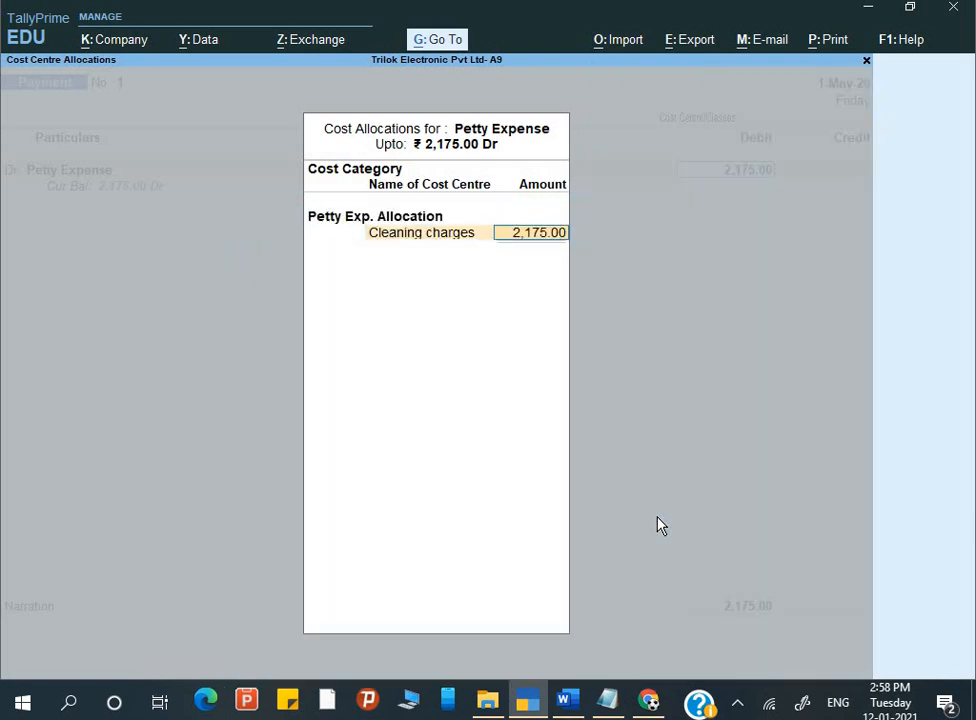
pyautogui.hotkey('alt', 'Tab')
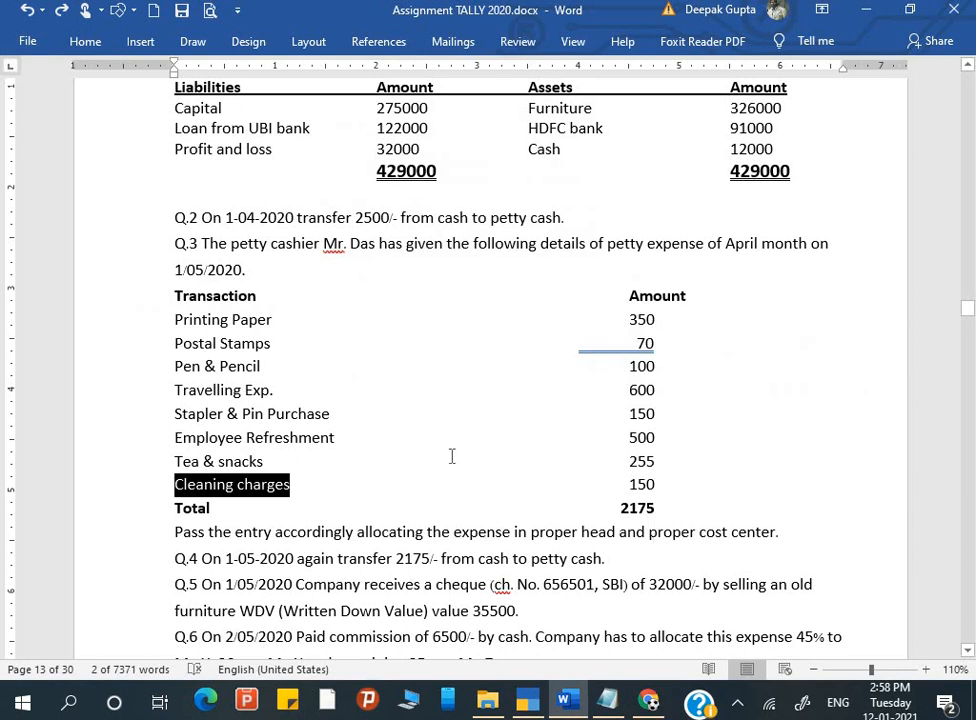
pyautogui.hotkey('alt', 'Tab')
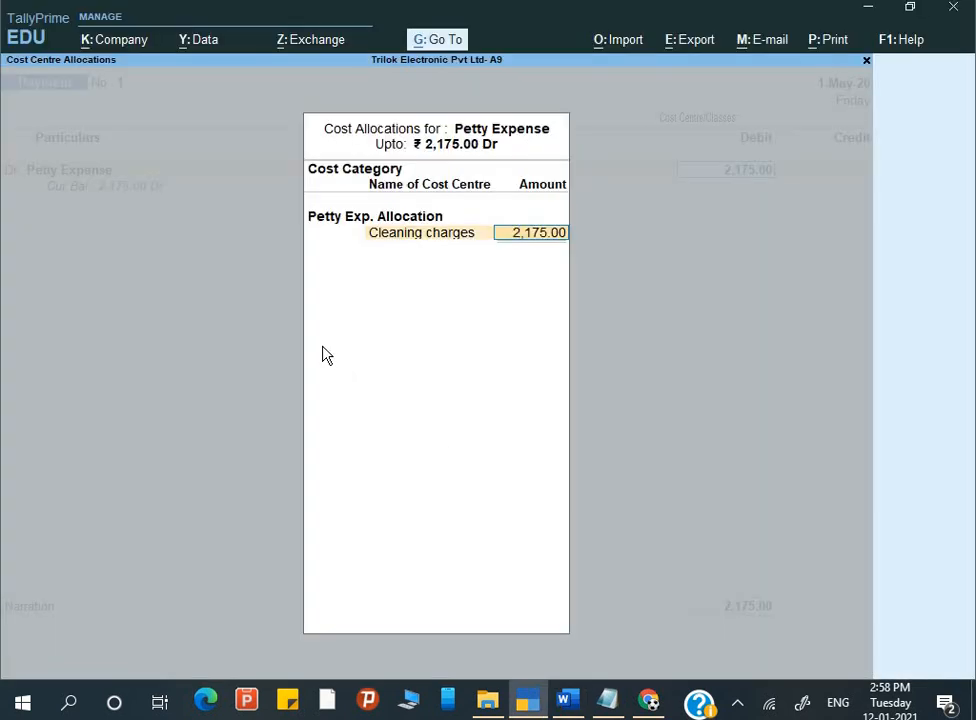
pyautogui.press('BackSpace')
# Step: Allocate 350 to the Printing Paper cost centre in TallyPrime, checking the amount in the Word transaction list
pyautogui.write('pr')
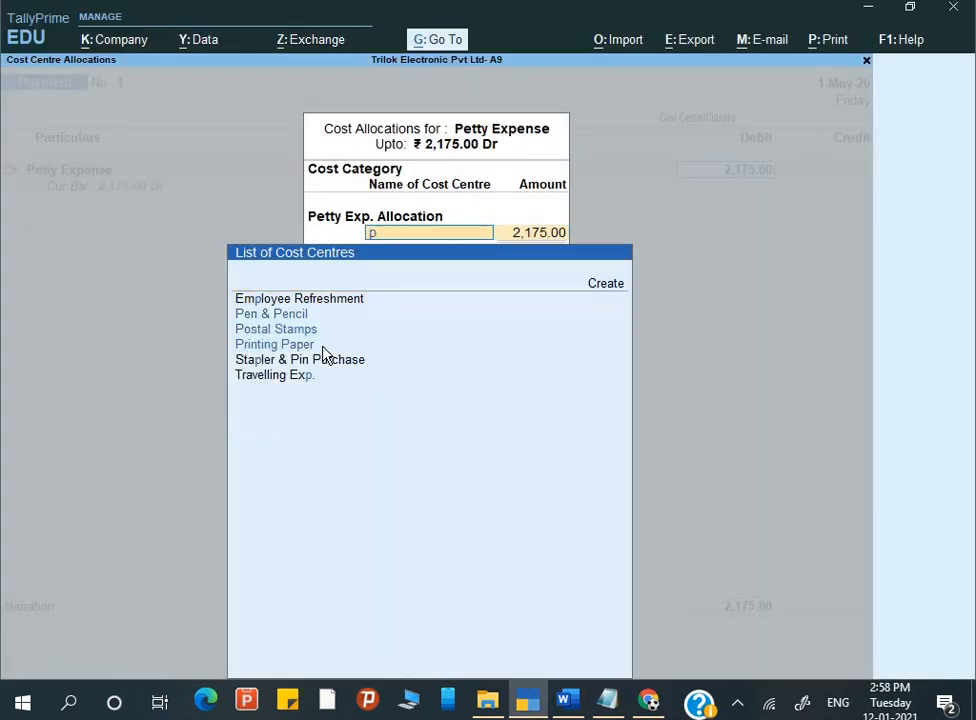
pyautogui.press('Return')
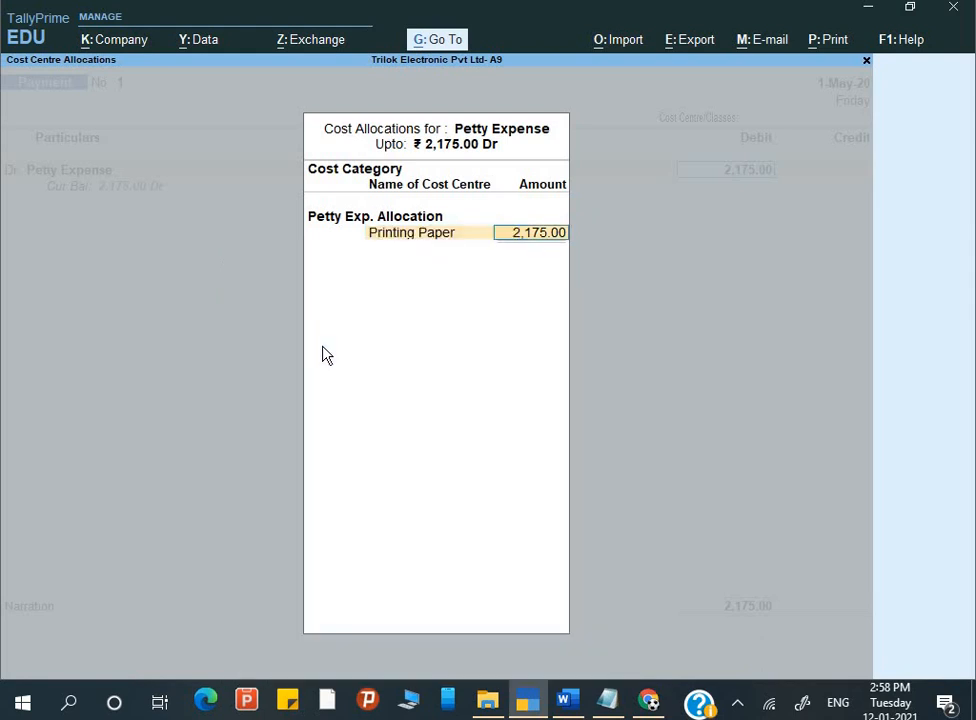
pyautogui.hotkey('alt', 'Tab')
pyautogui.hotkey('alt', 'Tab')
pyautogui.write('350')
pyautogui.press('Return')
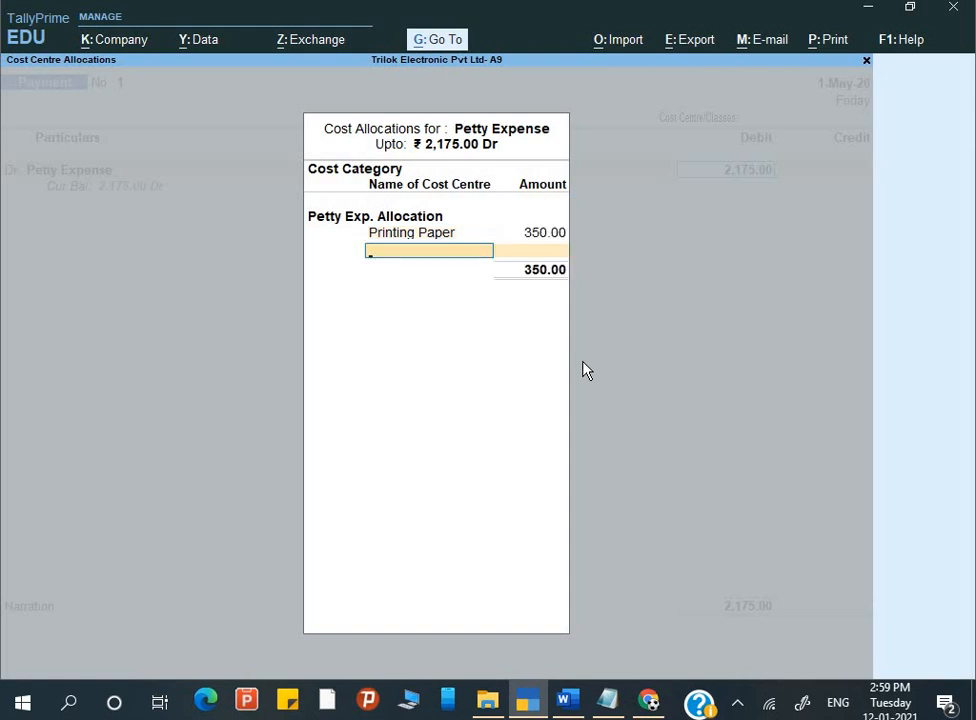
# Step: Allocate 70 of the petty expense to the Postal Stamps cost centre
pyautogui.write('Postal Stamps')
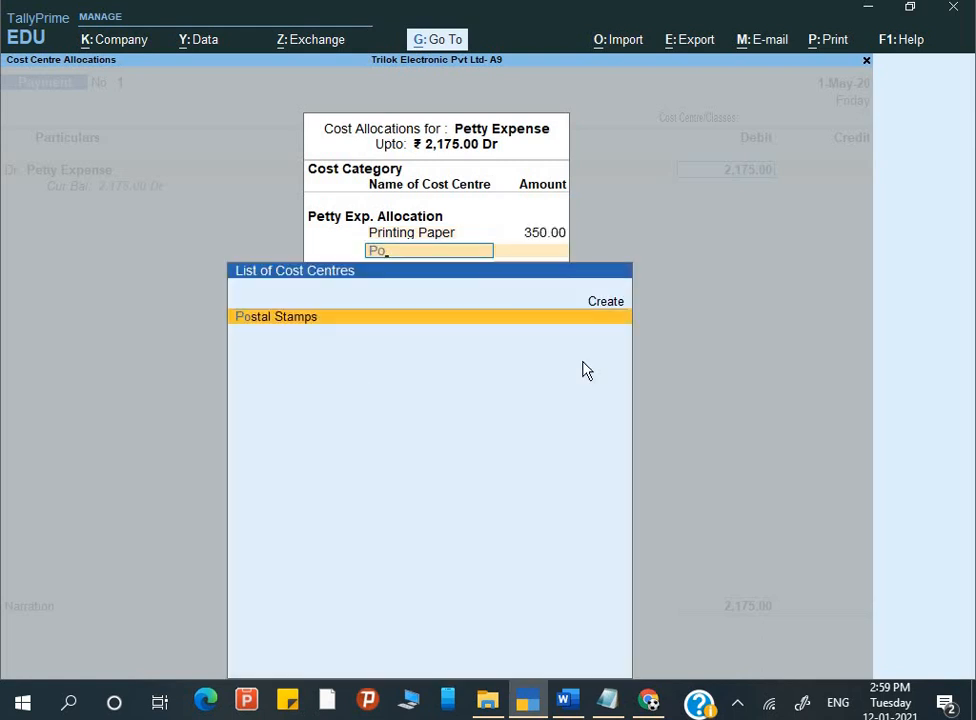
pyautogui.press('Return')
pyautogui.write('70')
pyautogui.press('Return')
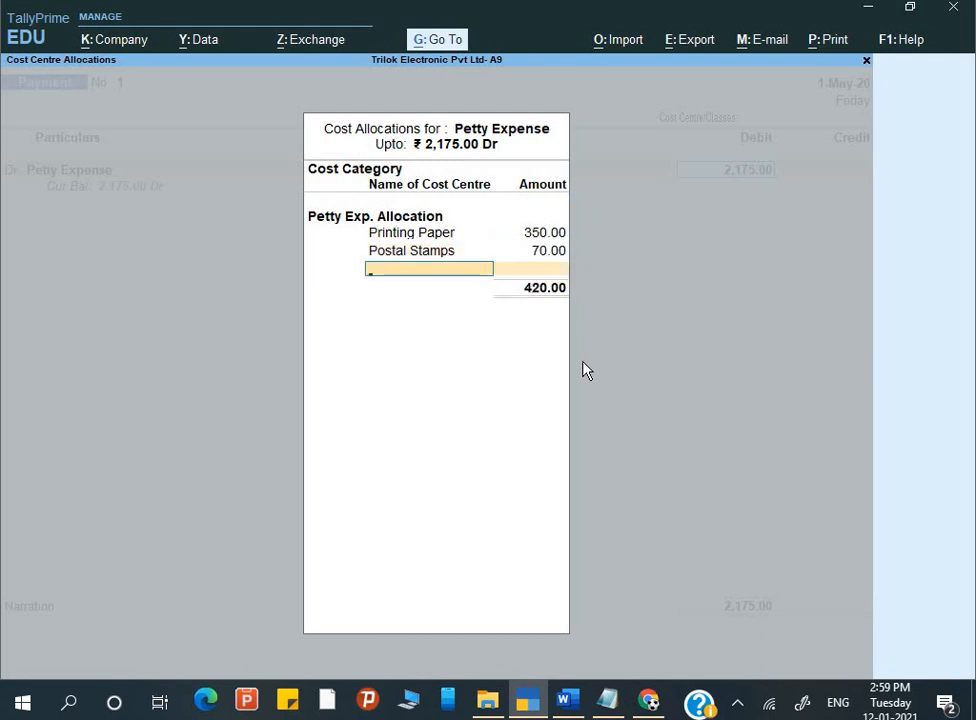
# Step: Allocate 100 to the Pen & Pencil cost centre in TallyPrime, checking the amount in the Word transaction list
pyautogui.hotkey('alt', 'Tab')
pyautogui.hotkey('alt', 'Tab')
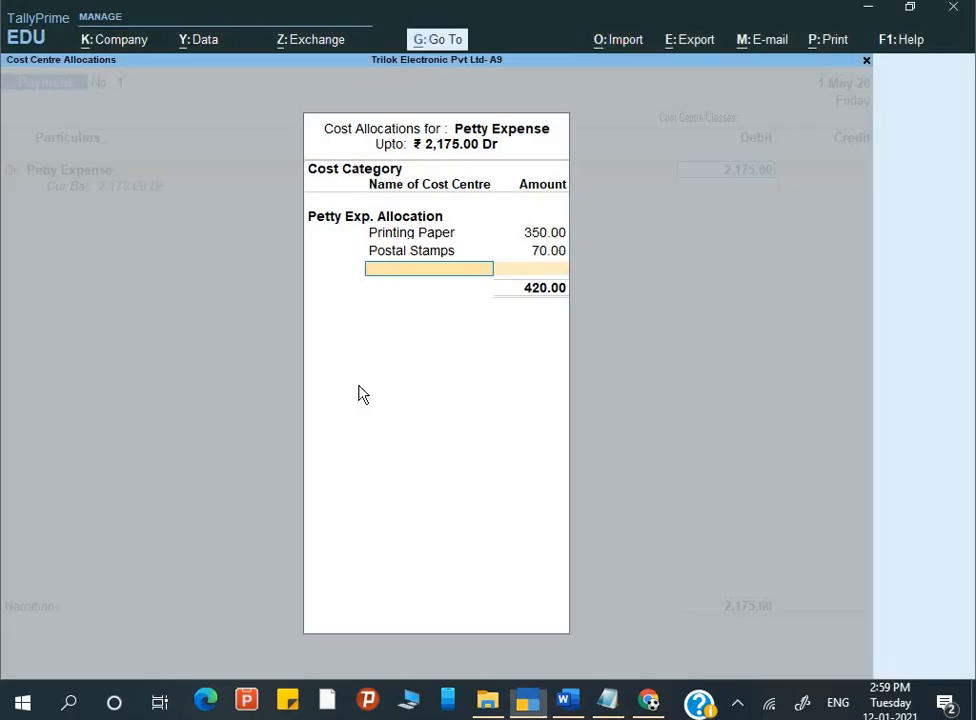
pyautogui.write('Pen')
pyautogui.press('Return')
pyautogui.write('100')
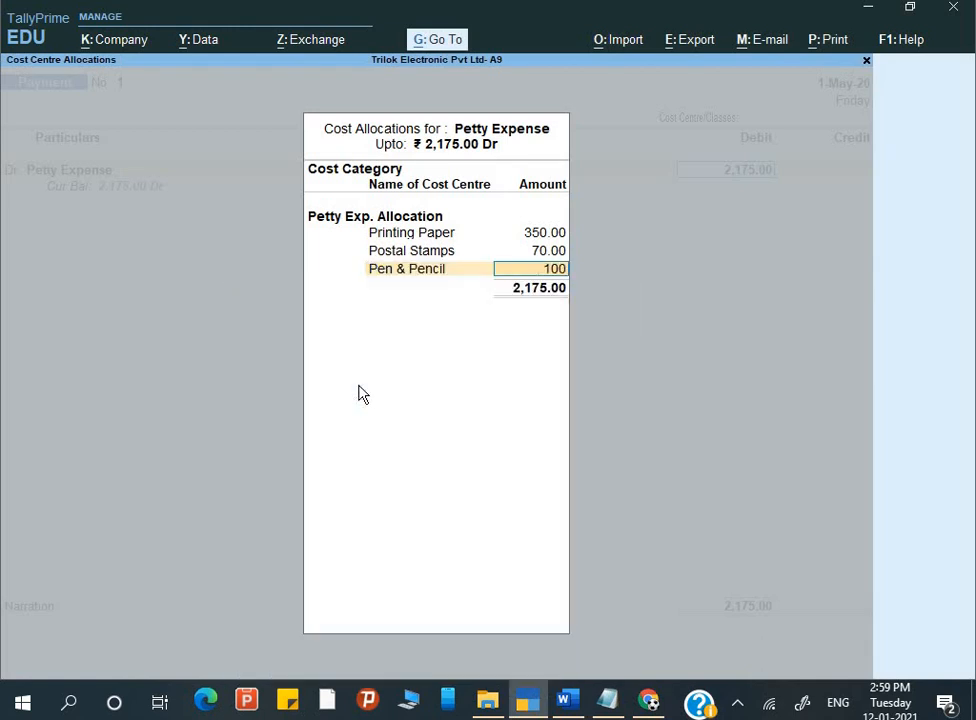
pyautogui.press('Return')
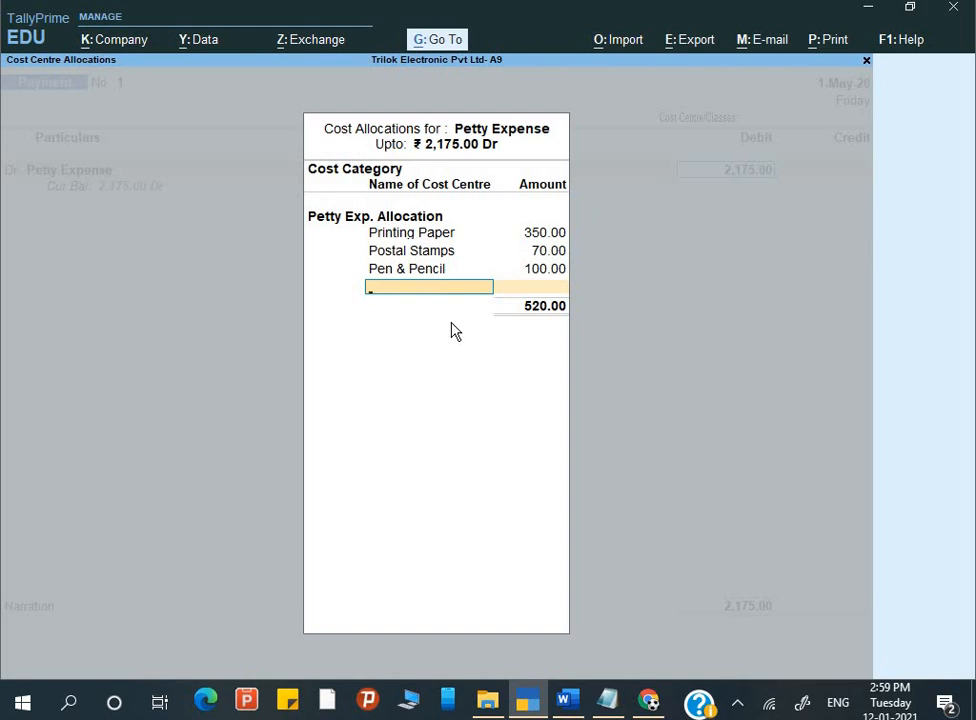
# Step: Check the Word transaction list and allocate 600 to the Travelling Exp. cost centre in TallyPrime
pyautogui.hotkey('alt', 'Tab')
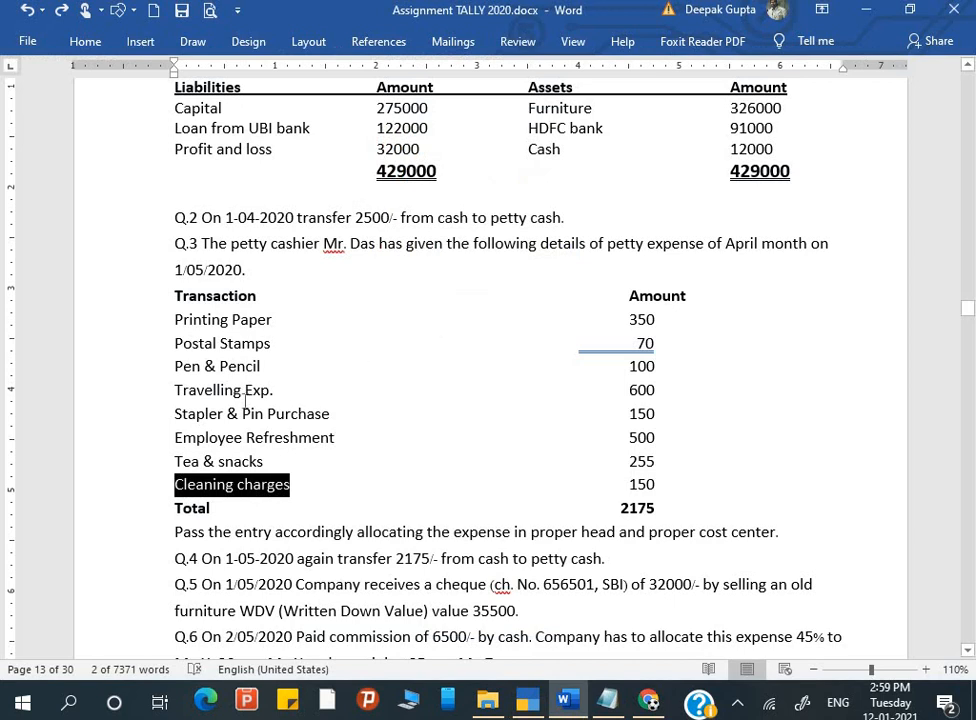
pyautogui.hotkey('alt', 'Tab')
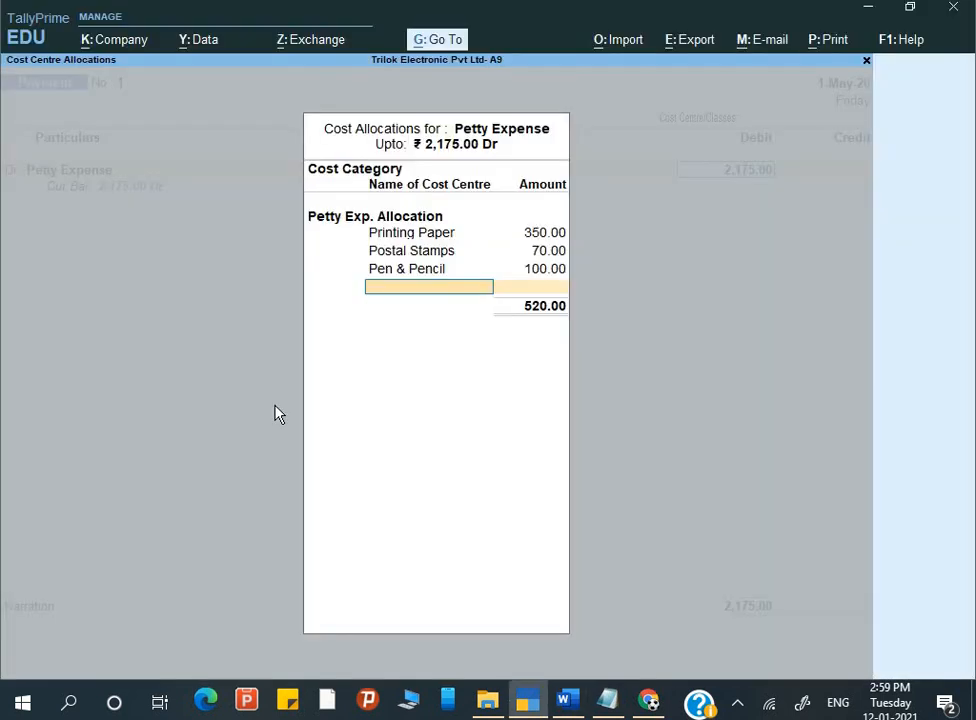
pyautogui.write('Tr')
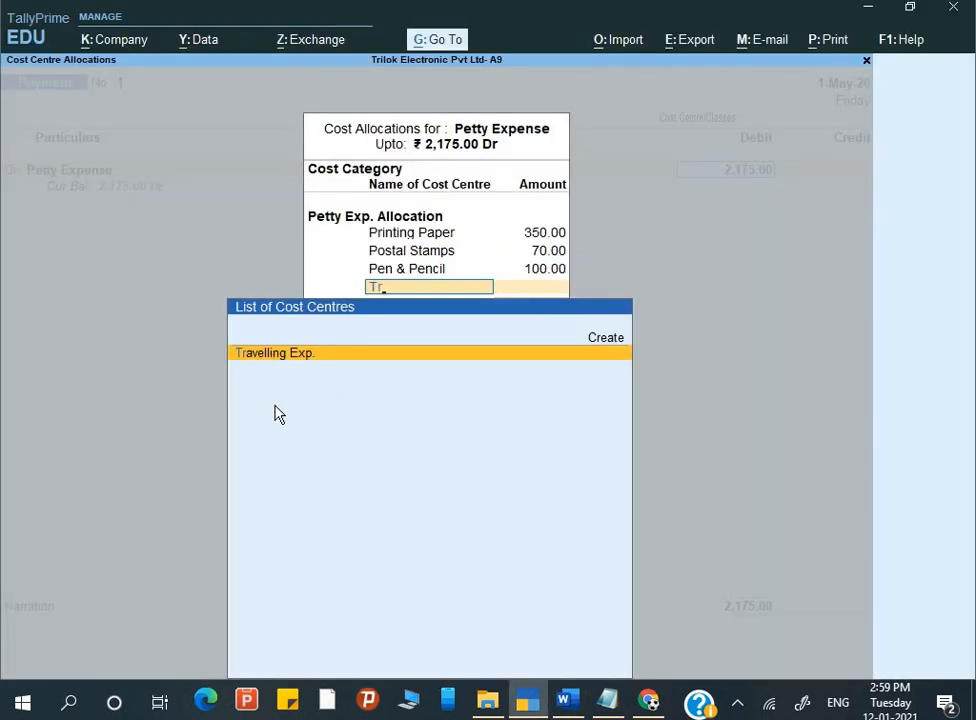
pyautogui.press('Return')
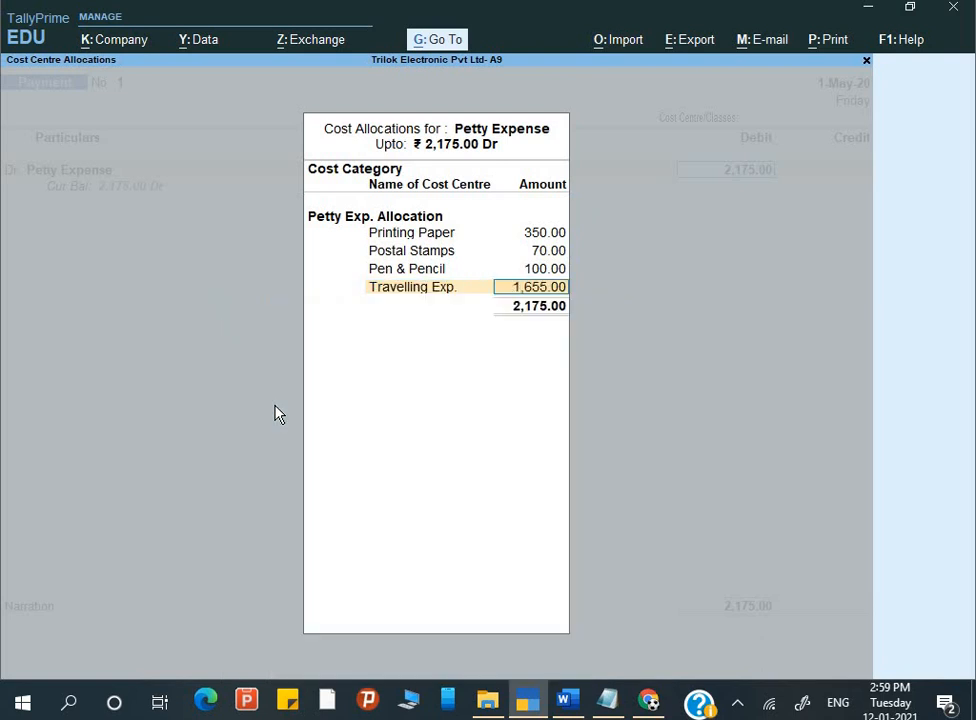
pyautogui.write('600')
pyautogui.press('Return')
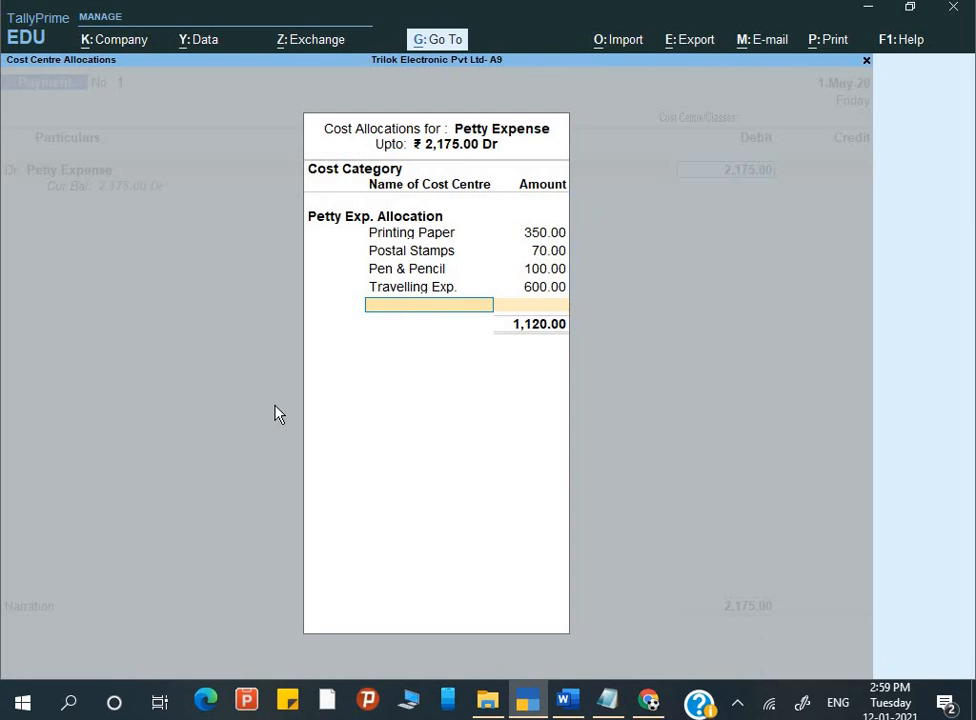
# Step: Allocate 150 to the Stapler & Pin Purchase cost centre in TallyPrime, following the Word transaction list
pyautogui.hotkey('alt', 'Tab')
pyautogui.tripleClick(220, 484)
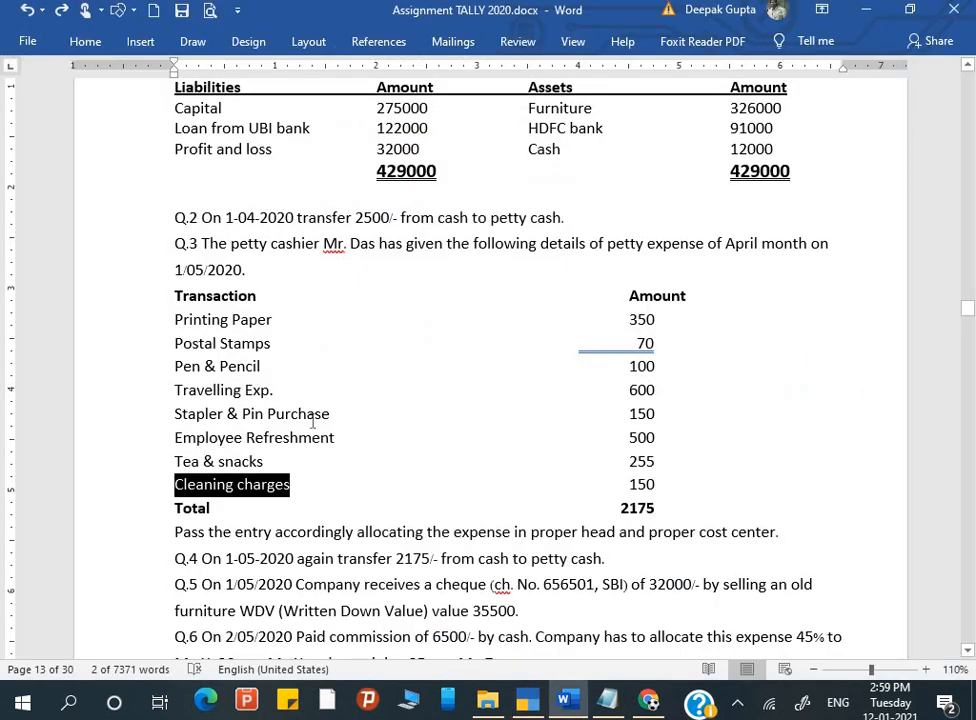
pyautogui.hotkey('alt', 'Tab')
pyautogui.write('S')
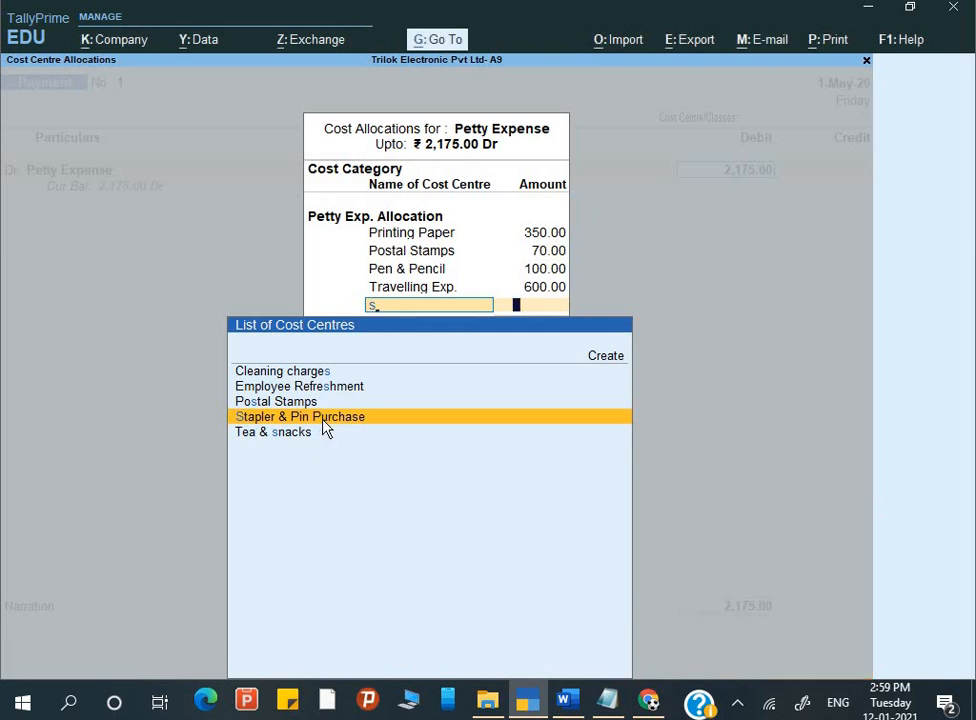
pyautogui.click(323, 419)
pyautogui.write('150')
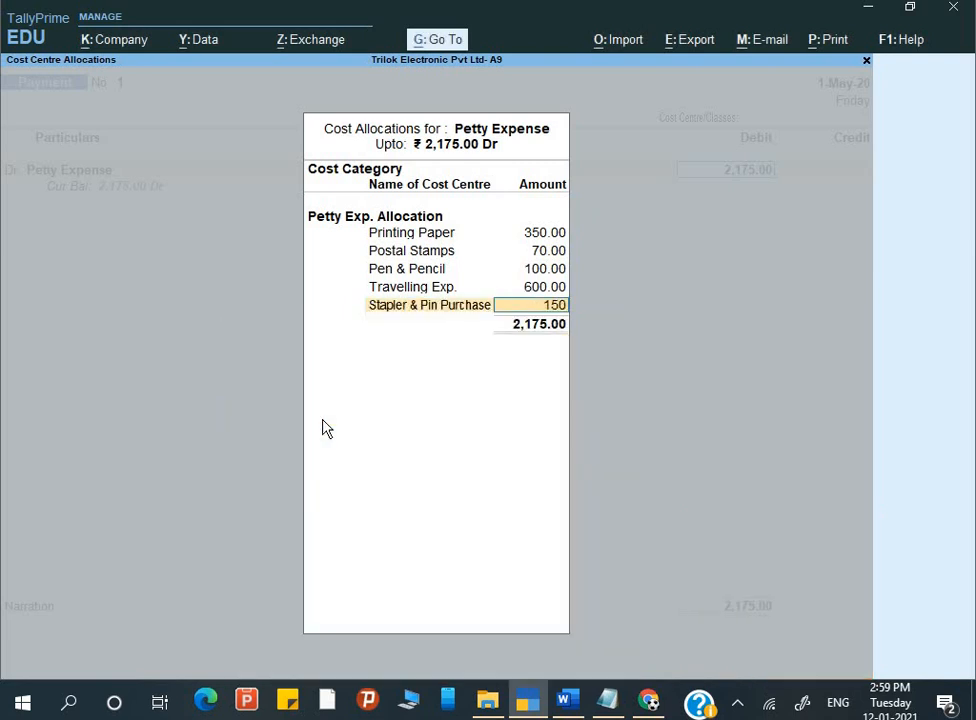
pyautogui.press('Return')
# Step: Look up the next expense in the Word list and allocate 500 to Employee Refreshment in TallyPrime
pyautogui.hotkey('alt', 'Tab')
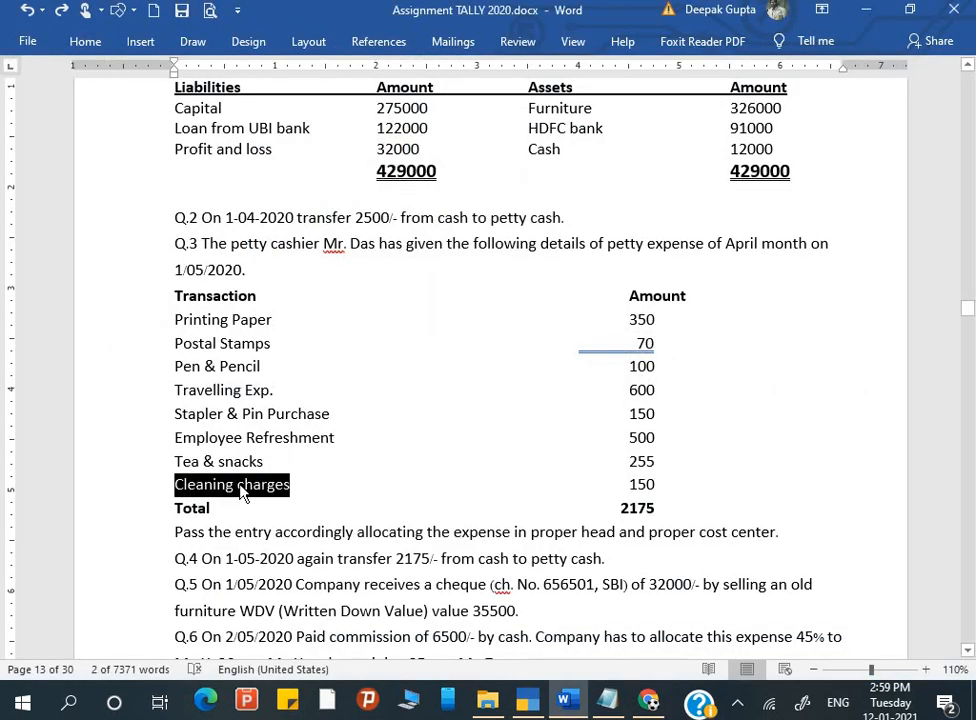
pyautogui.hotkey('alt', 'Tab')
pyautogui.write('Empl')
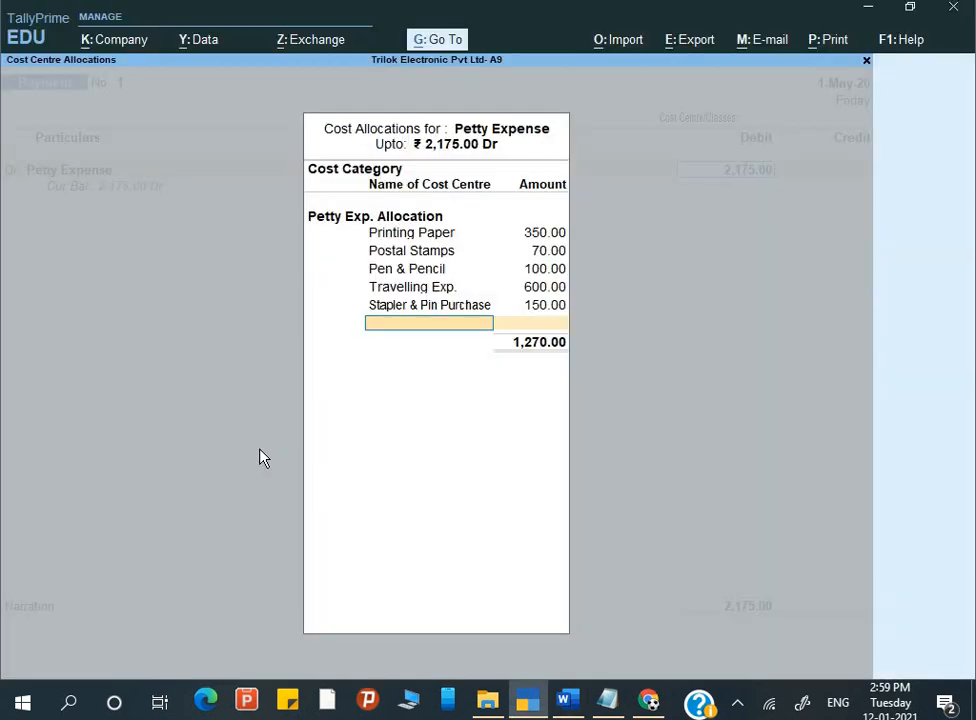
pyautogui.press('Return')
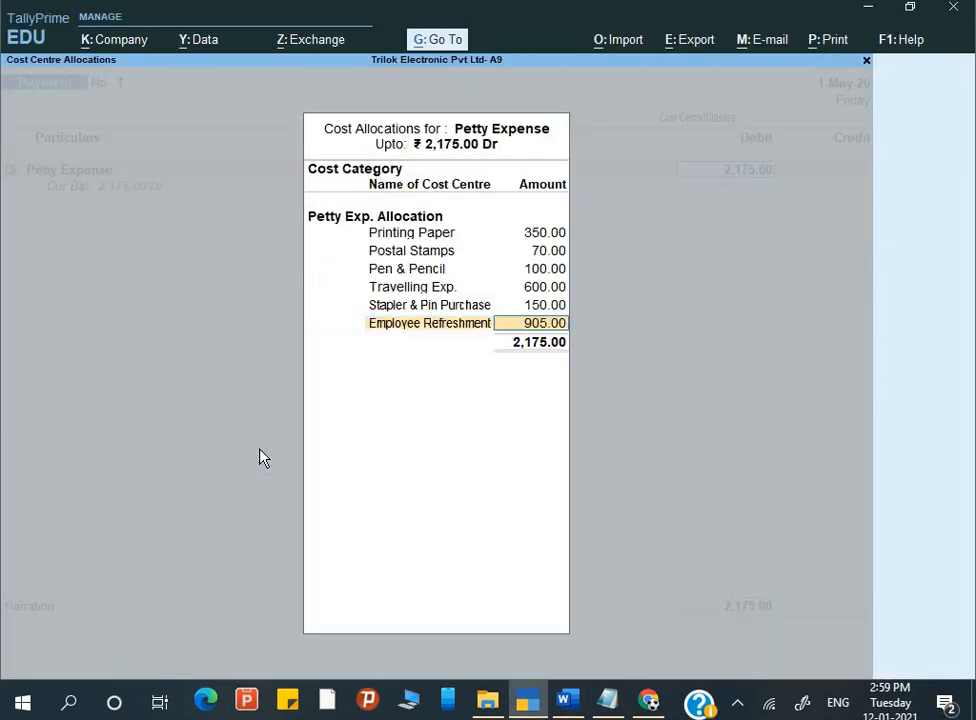
pyautogui.write('500')
pyautogui.press('Return')
# Step: Allocate 255 to the Tea & snacks cost centre in TallyPrime, rechecking the amount against the Word transaction list
pyautogui.hotkey('alt', 'Tab')
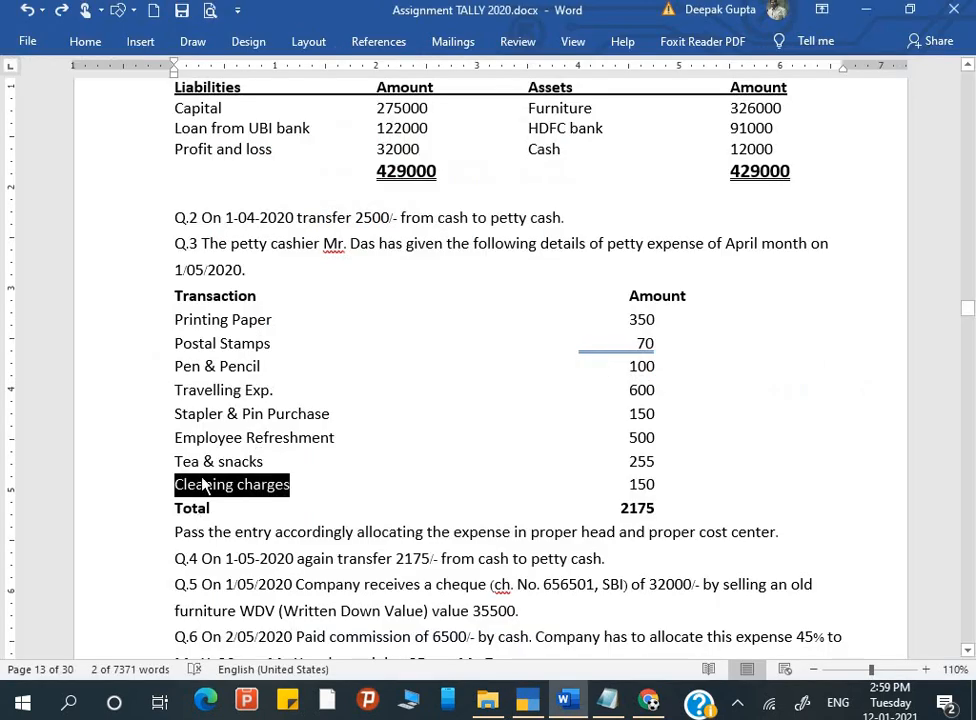
pyautogui.hotkey('alt', 'Tab')
pyautogui.write('Te')
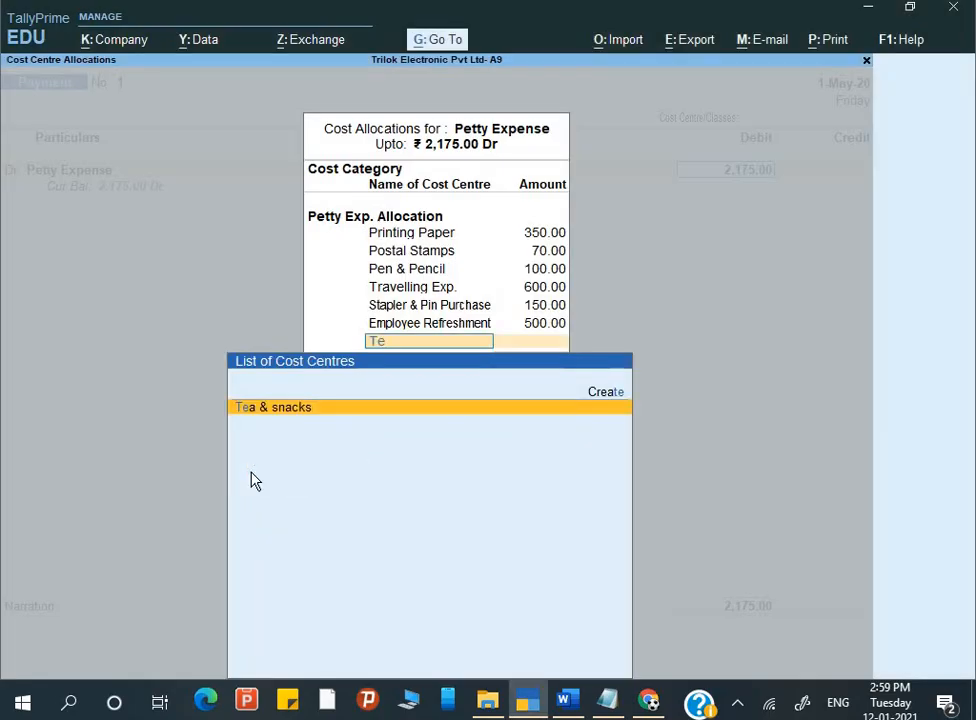
pyautogui.press('Return')
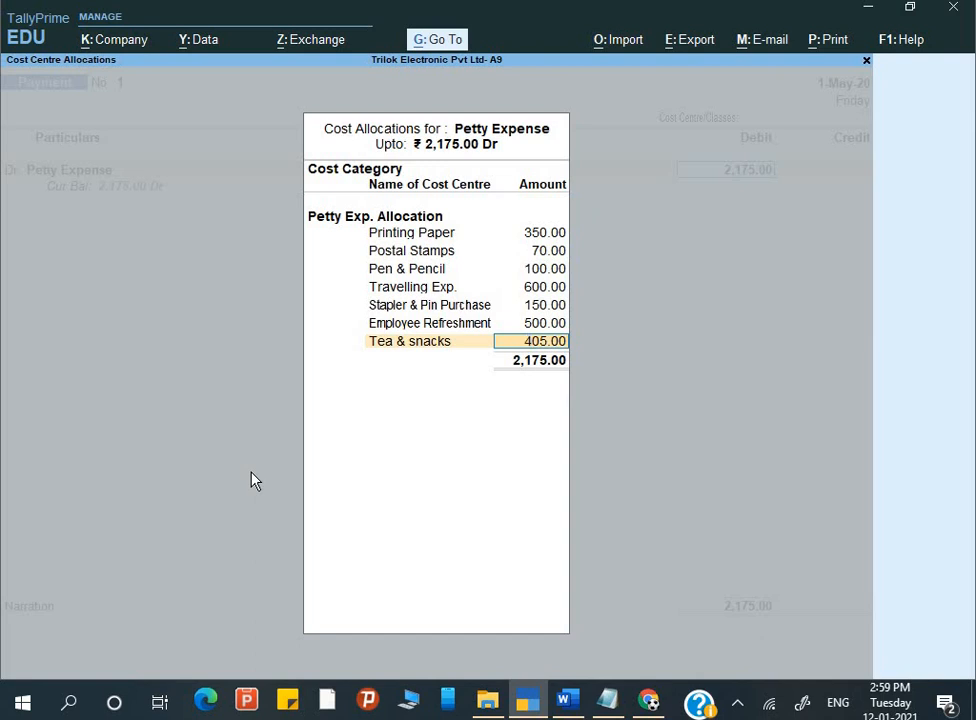
pyautogui.write('155')
pyautogui.press('Return')
pyautogui.hotkey('alt', 'Tab')
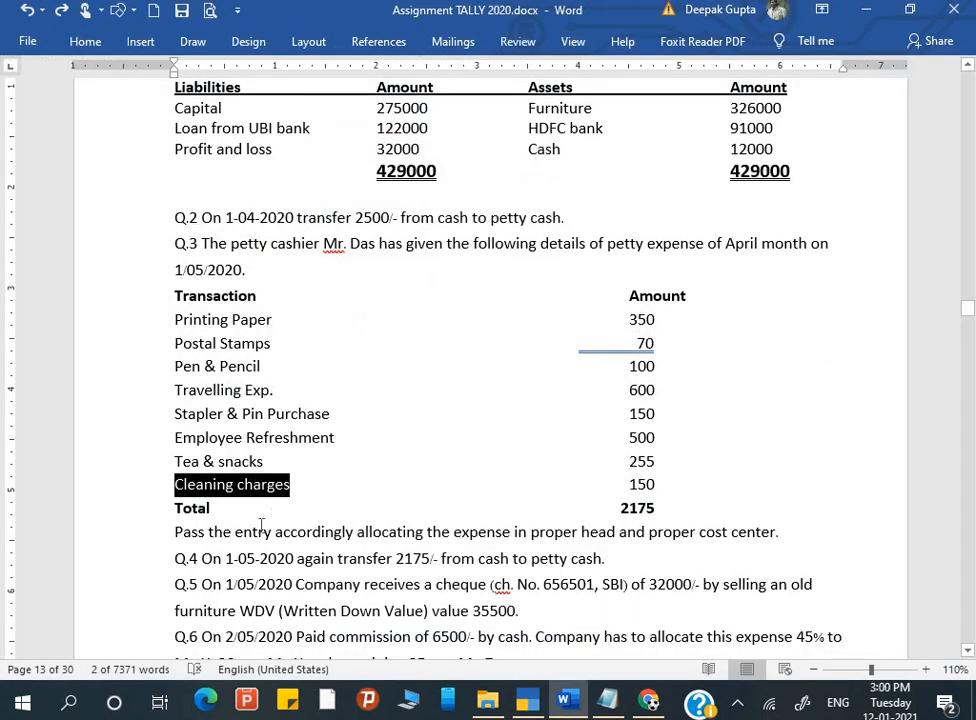
pyautogui.click(266, 530)
pyautogui.hotkey('alt', 'Tab')
pyautogui.press('Up')
pyautogui.write('255')
pyautogui.press('Return')
# Step: Allocate the remaining 150 to Cleaning charges in TallyPrime after checking the Word list, and finish the cost allocation
pyautogui.hotkey('alt', 'Tab')
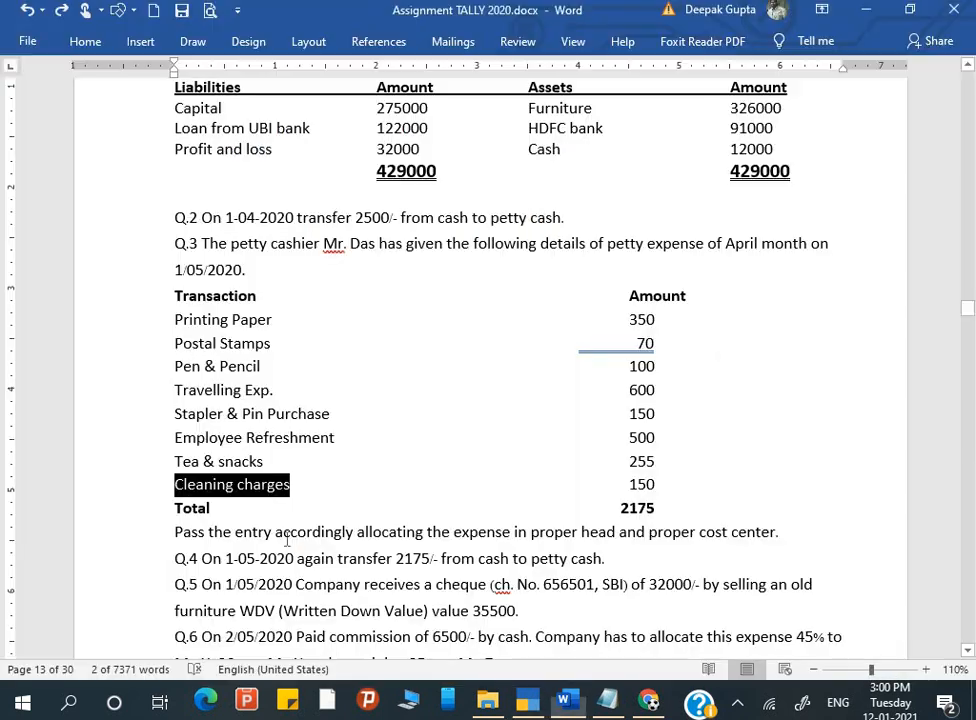
pyautogui.hotkey('alt', 'Tab')
pyautogui.write('Cl')
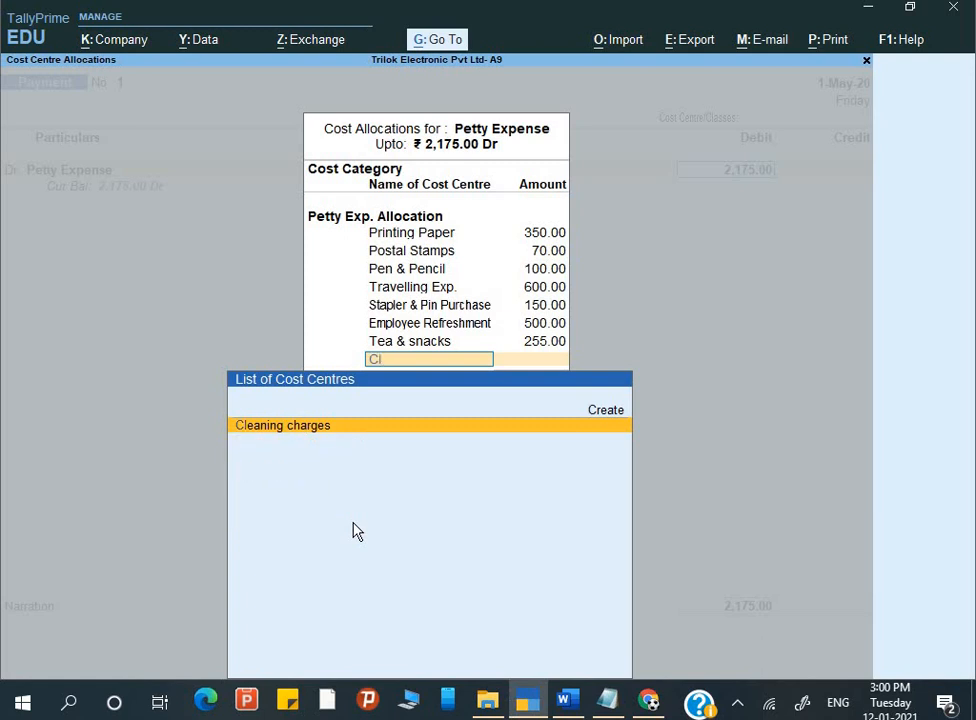
pyautogui.press('Return')
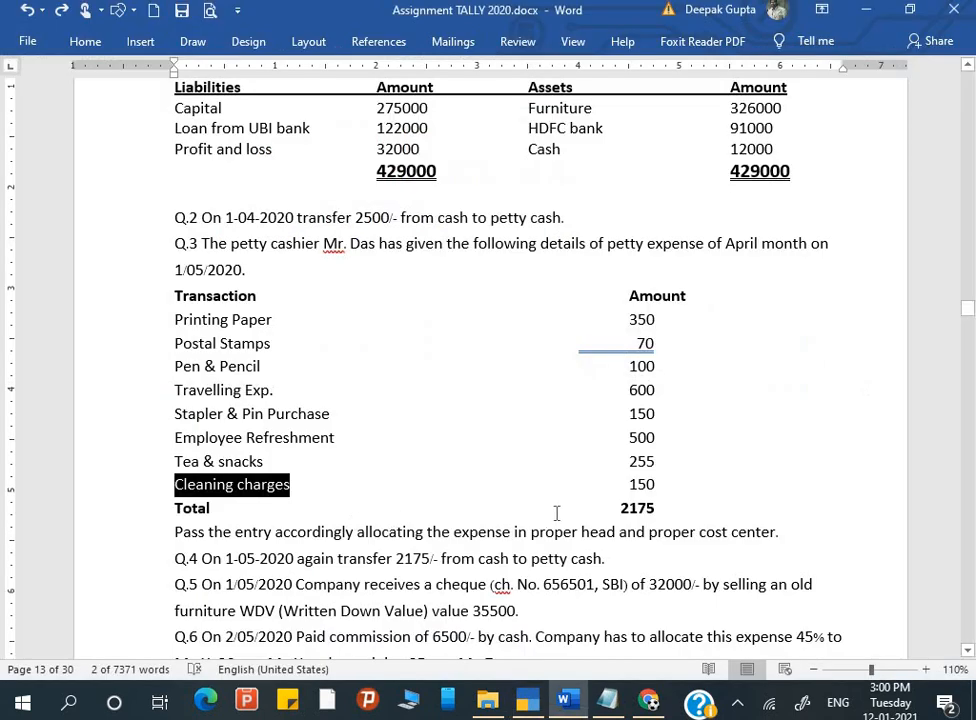
pyautogui.hotkey('alt', 'Tab')
pyautogui.press('Return')
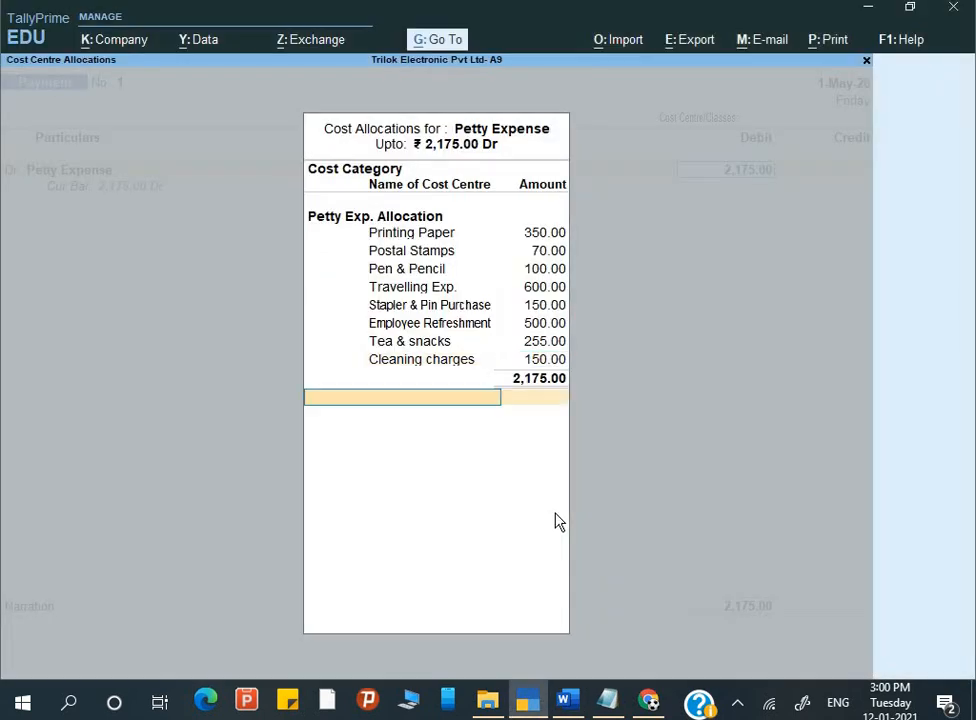
pyautogui.press('Return')
pyautogui.press('Return')
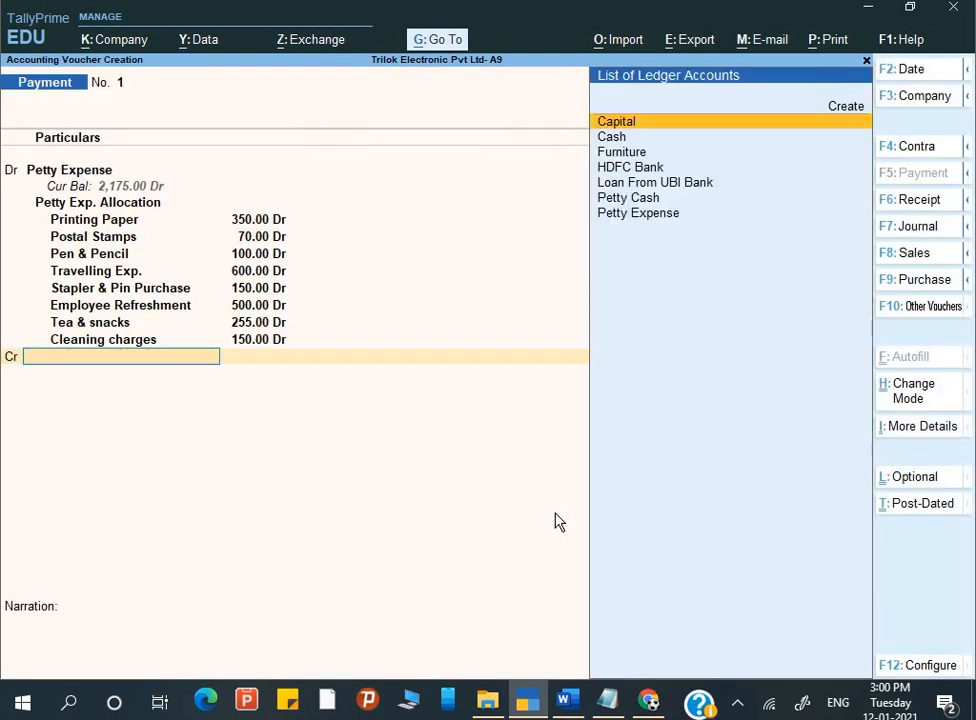
# Step: Credit the Petty Cash ledger with 2,175 in the payment voucher
pyautogui.press('Down')
pyautogui.press('Down')
pyautogui.press('Down')
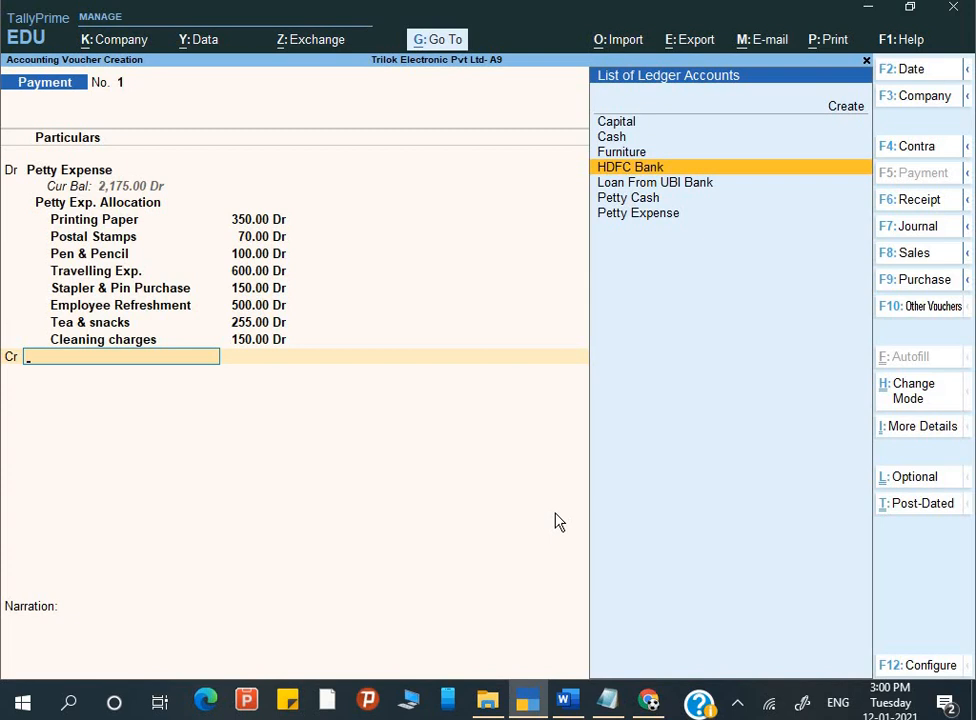
pyautogui.press('alt')
pyautogui.press('Up')
pyautogui.press('Up')
pyautogui.press('Down')
pyautogui.press('Down')
pyautogui.press('Down')
pyautogui.press('Down')
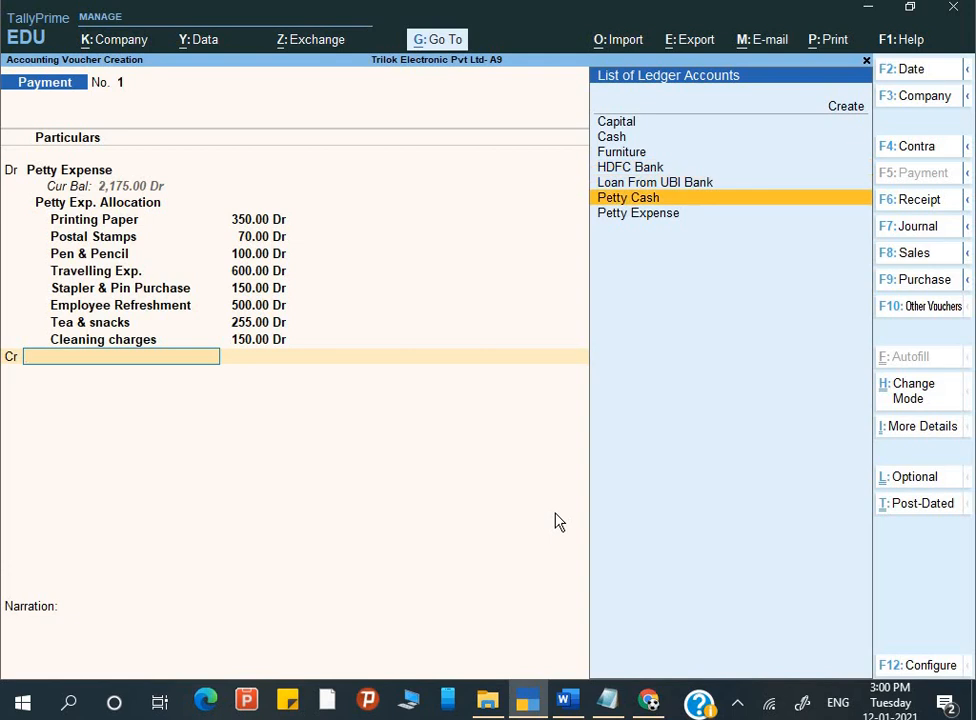
pyautogui.press('Return')
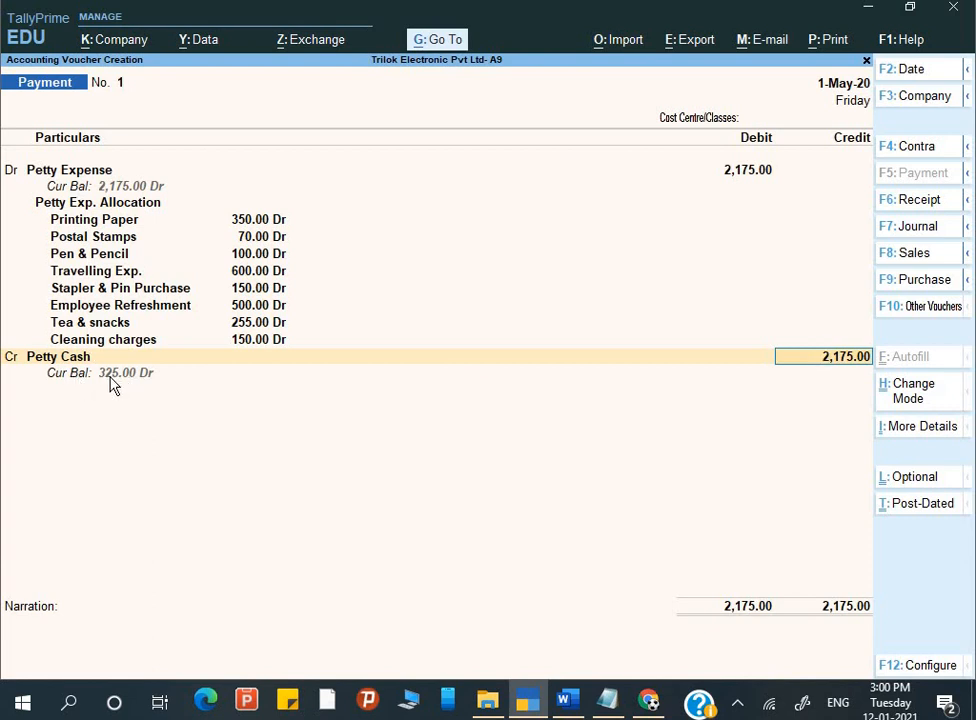
pyautogui.press('Return')
# Step: Enter the narration "Being petty expense paid" and save the payment voucher
pyautogui.write('Being pet')
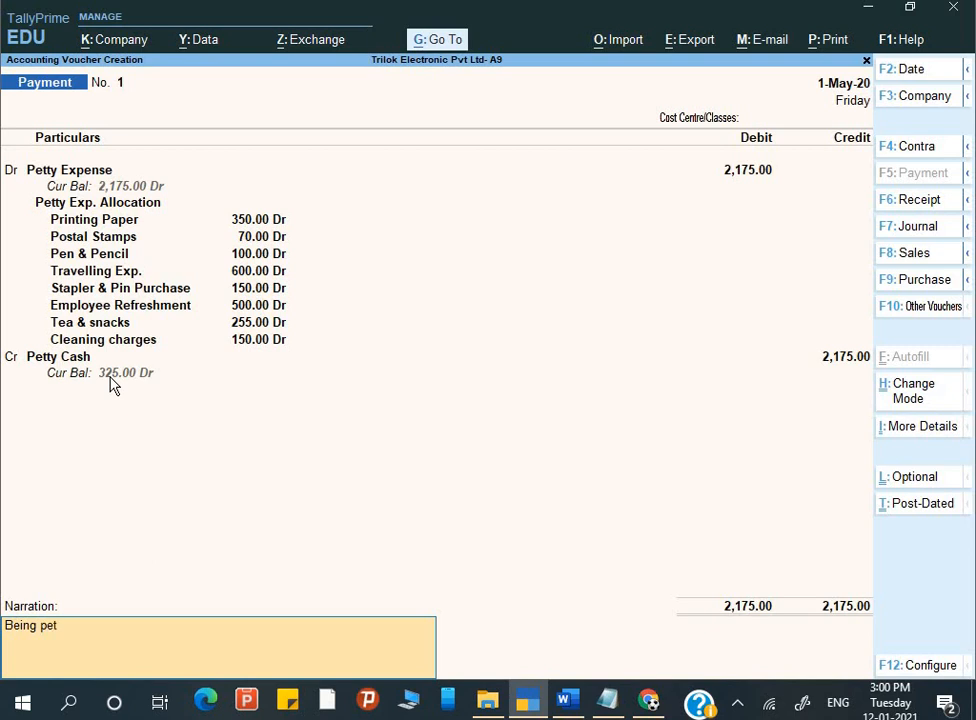
pyautogui.write('ty expense paid')
pyautogui.press('Return')
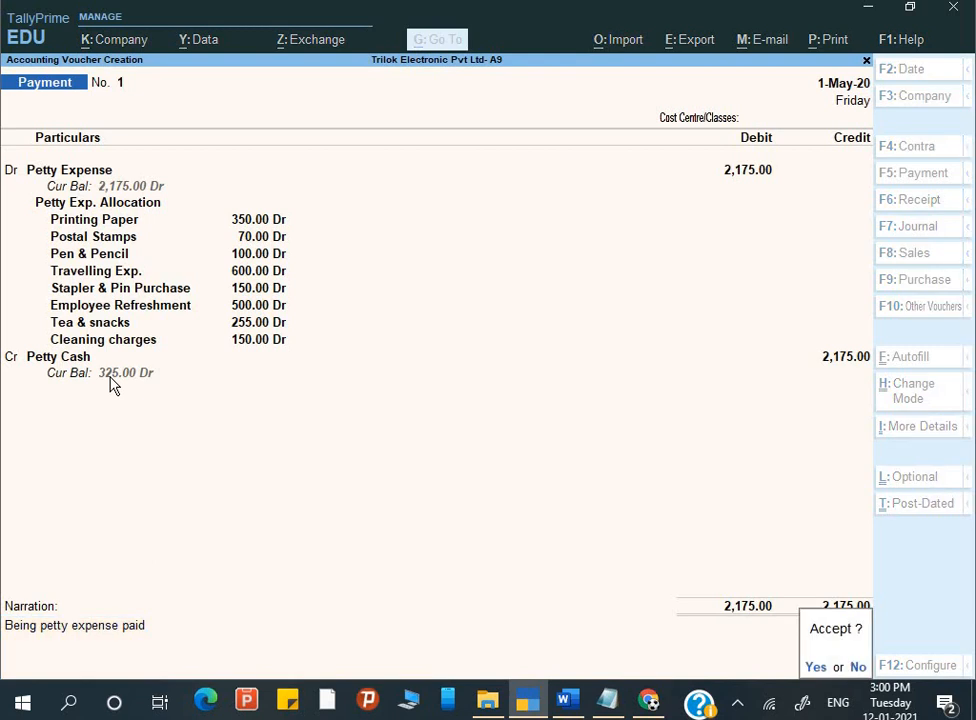
pyautogui.press('Return')
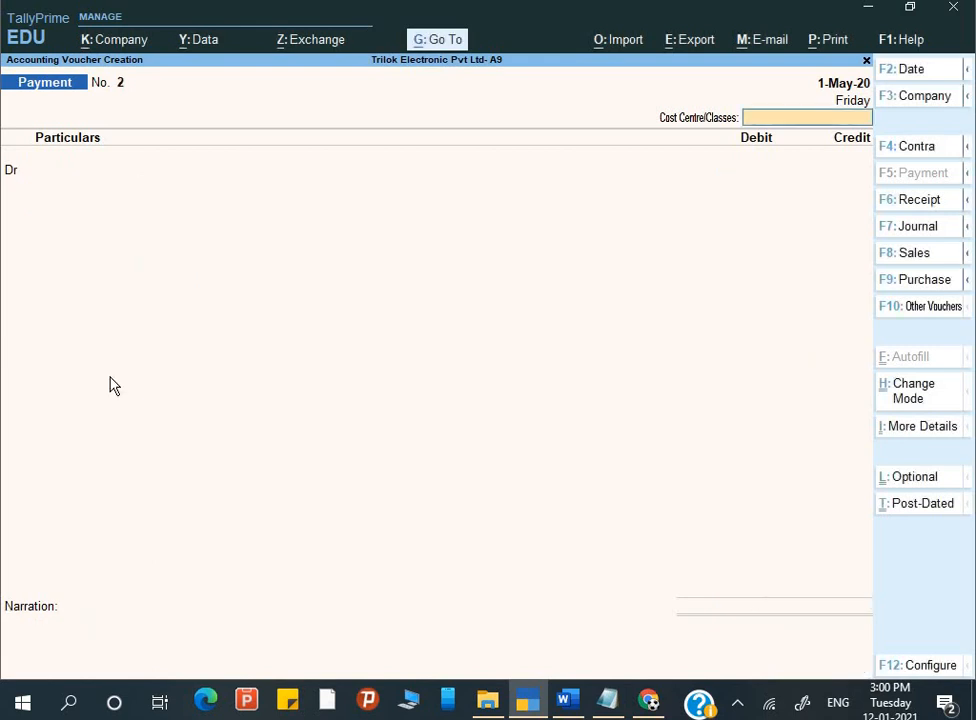
# Step: Read the Q.4 cash to petty cash transfer in the Word assignment and return to TallyPrime
pyautogui.hotkey('alt', 'Tab')
pyautogui.scroll(-3, 315, 500)
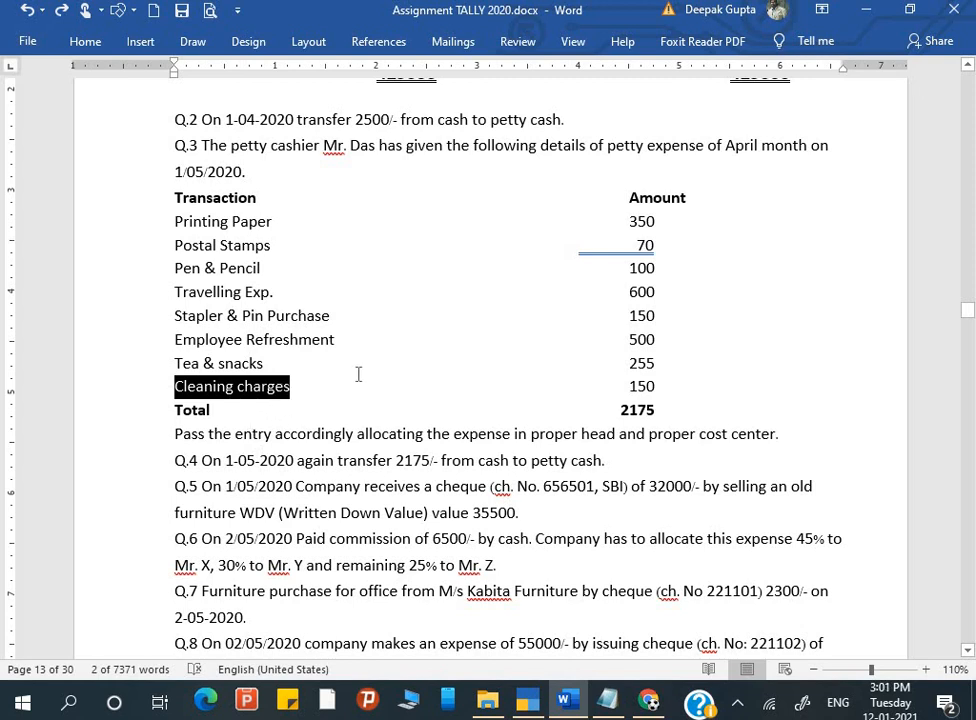
pyautogui.scroll(-2, 361, 428)
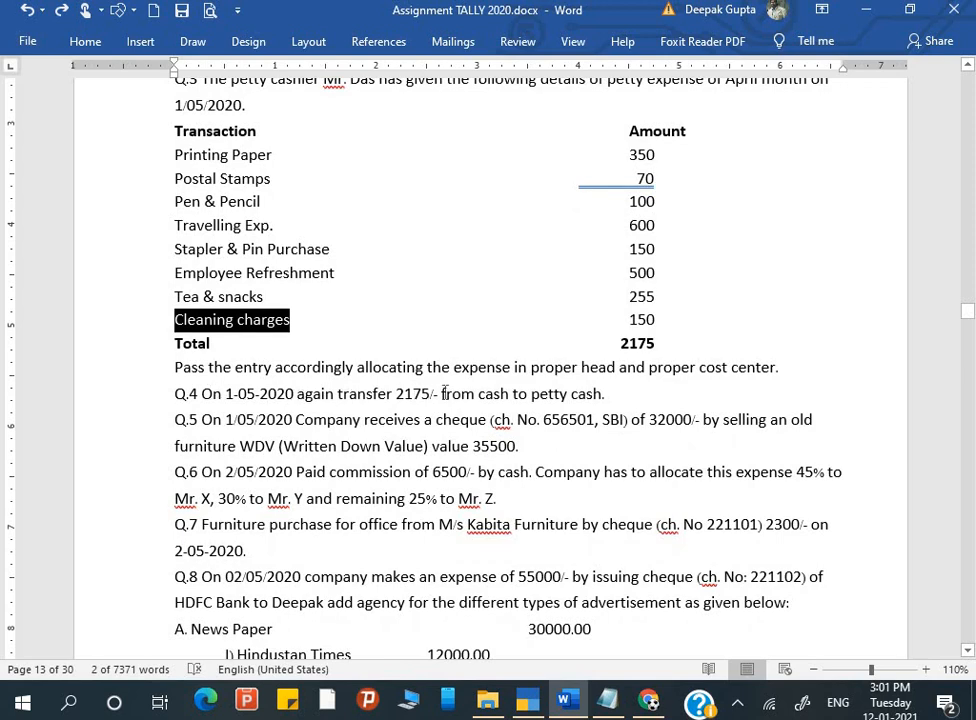
pyautogui.scroll(3, 443, 393)
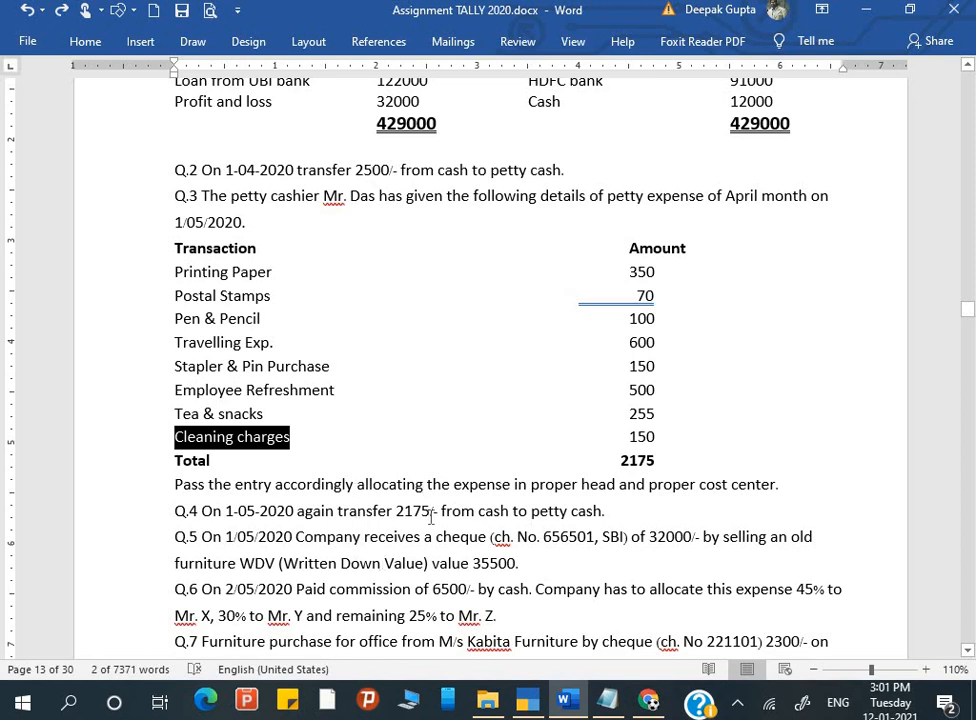
pyautogui.hotkey('alt', 'Tab')
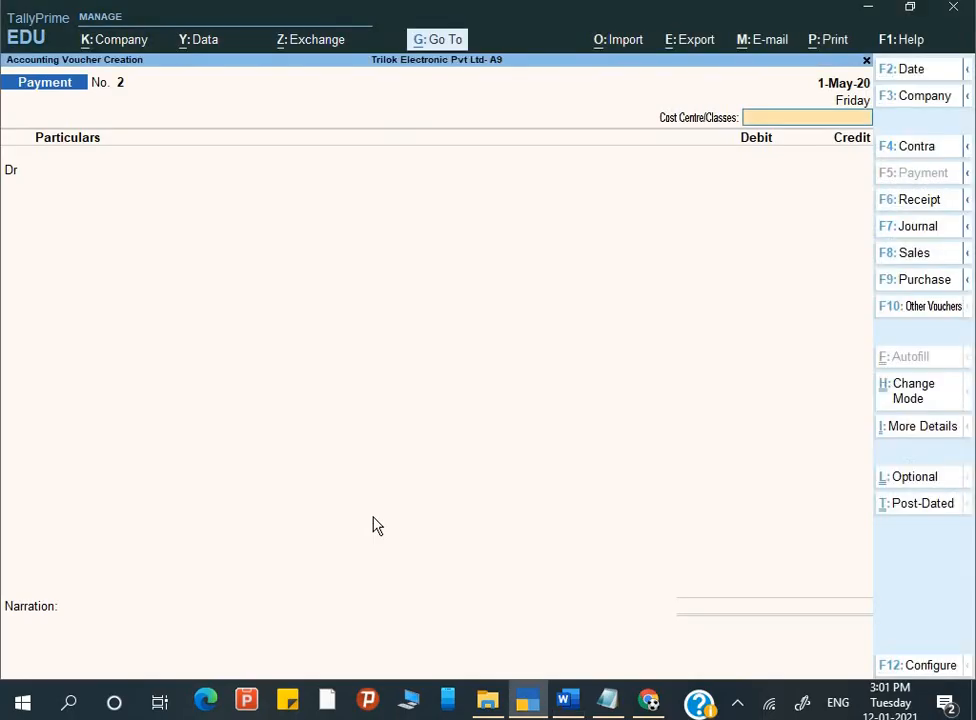
# Step: Start a contra voucher that credits Cash with 2,175 and debits Petty Cash with the same amount
pyautogui.press('F4')
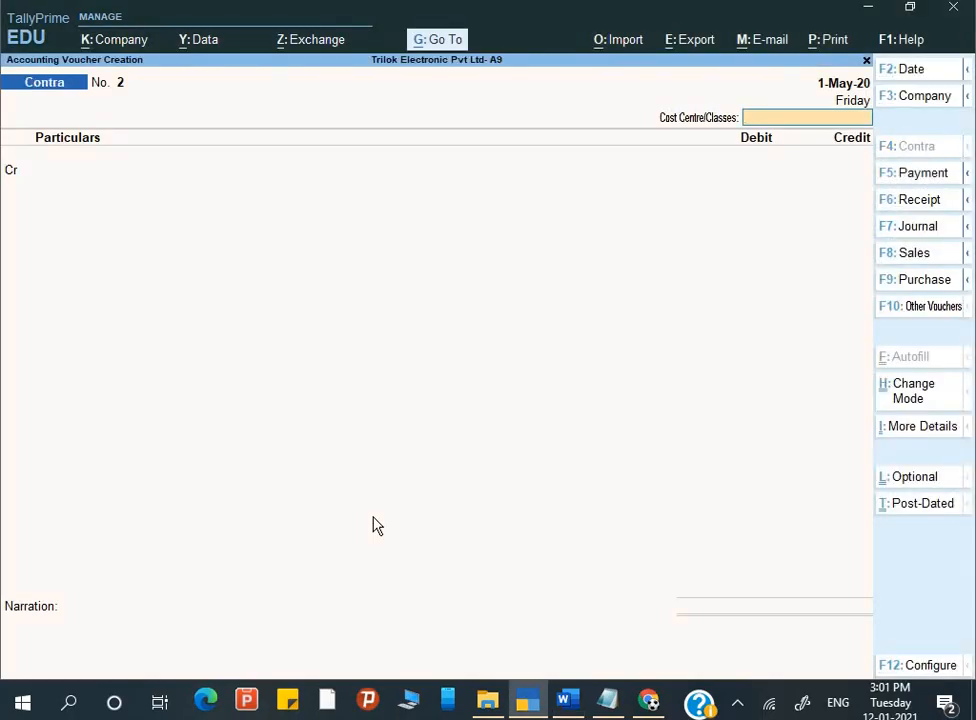
pyautogui.press('Return')
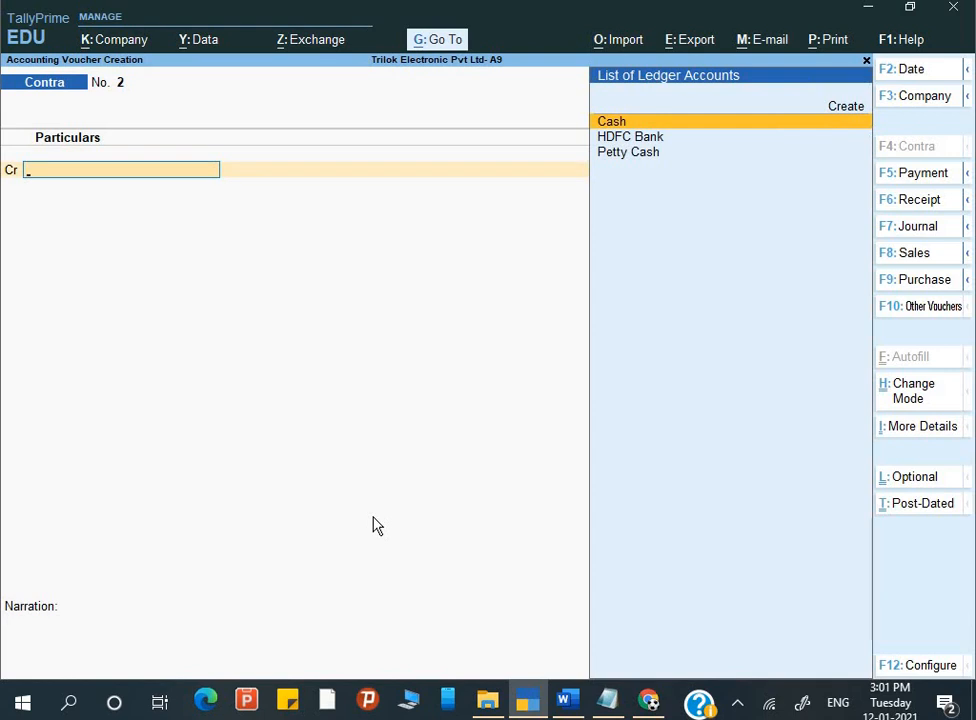
pyautogui.press('Down')
pyautogui.press('Down')
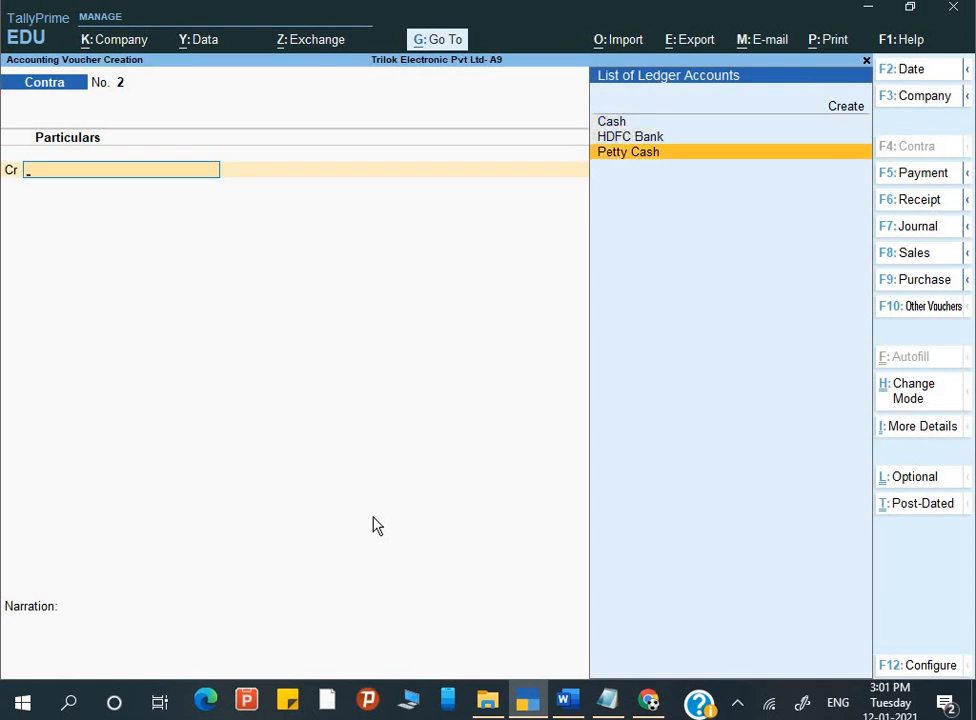
pyautogui.press('Up')
pyautogui.press('Up')
pyautogui.press('Return')
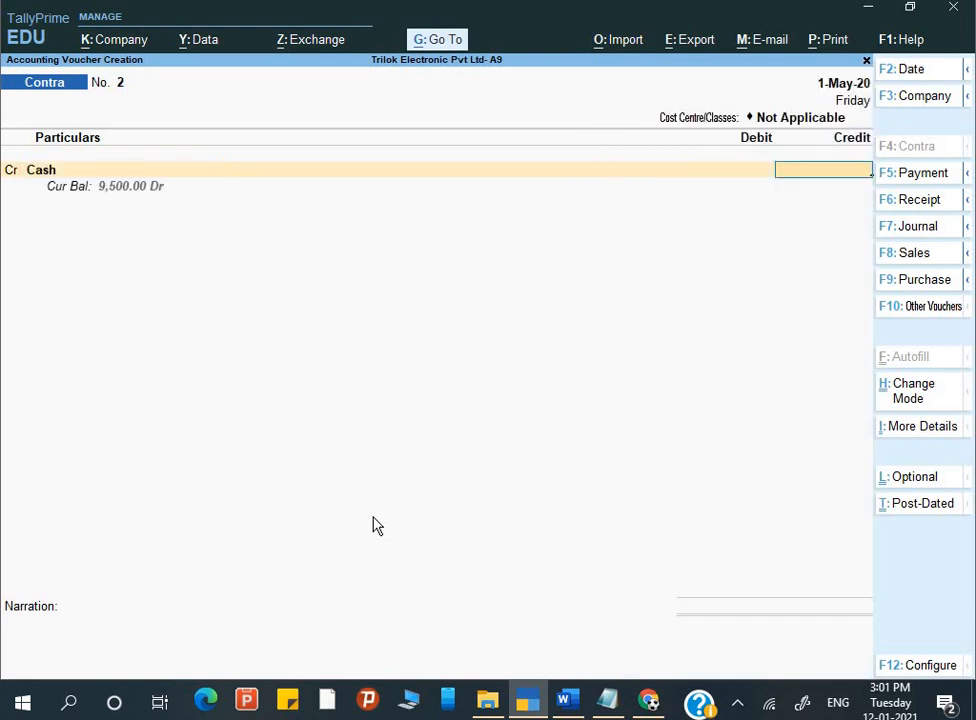
pyautogui.write('2,175')
pyautogui.press('Return')
pyautogui.press('Return')
pyautogui.press('Return')
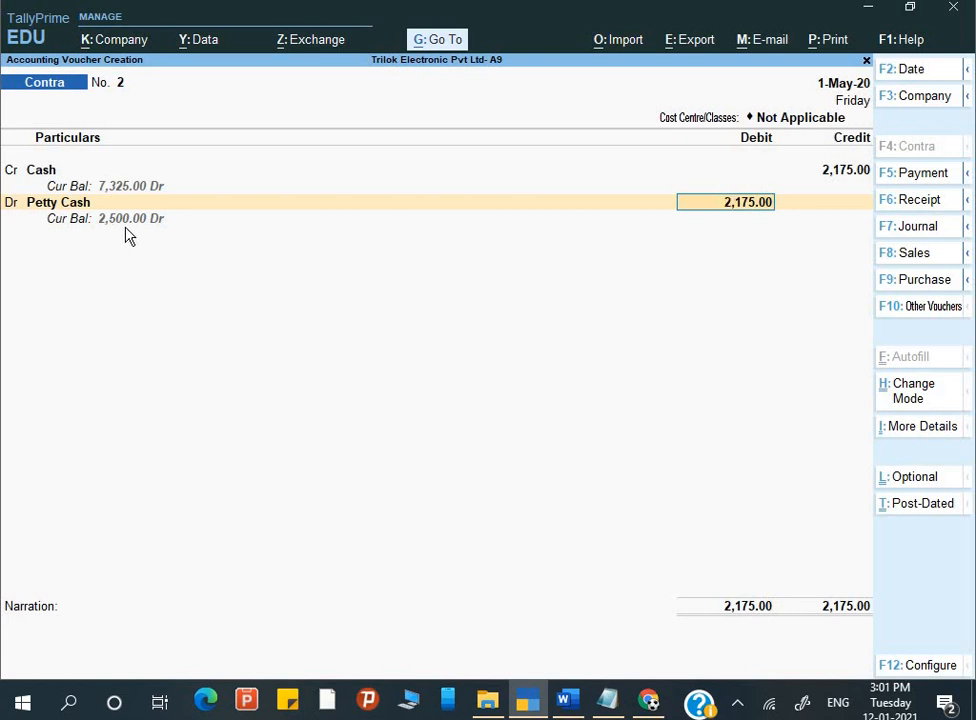
# Step: Enter the narration "Being cash transfer" and save the contra voucher
pyautogui.press('Return')
pyautogui.write('Being cash transfer')
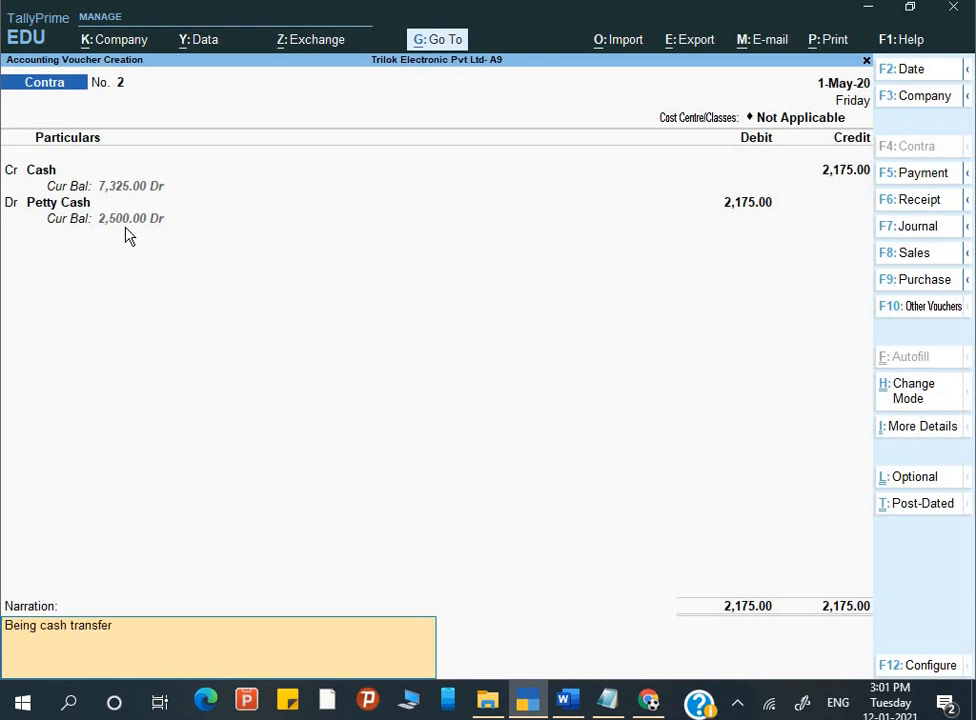
pyautogui.press('Return')
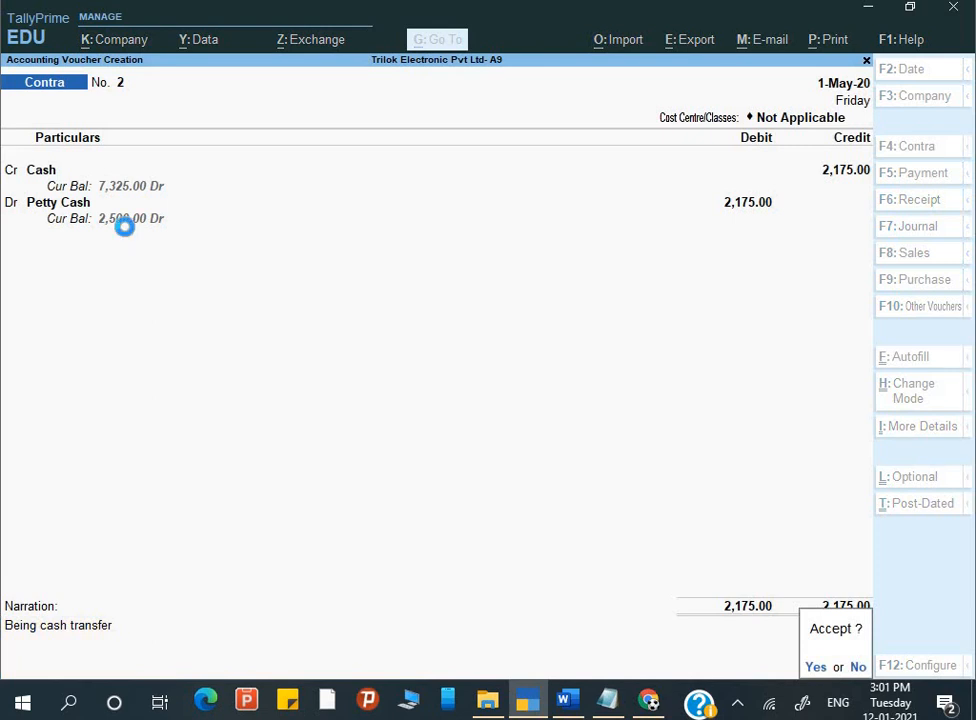
pyautogui.press('Return')
# Step: Switch to the Word assignment and read Q.5 on the old furniture sale by cheque, checking the opening balances in Q.1
pyautogui.hotkey('alt', 'Tab')
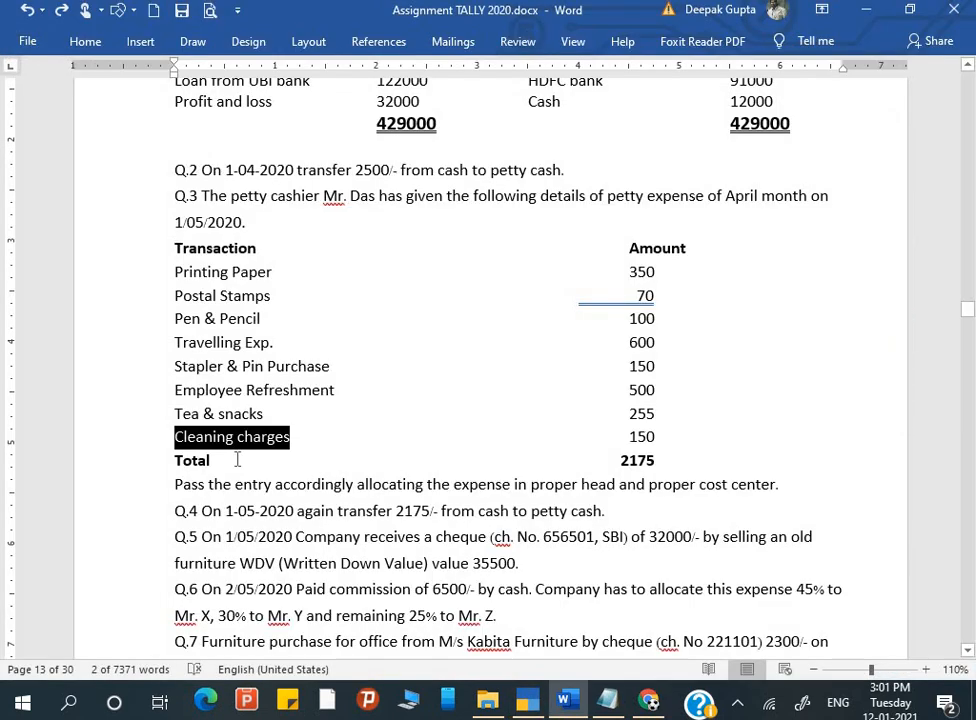
pyautogui.scroll(-1, 235, 459)
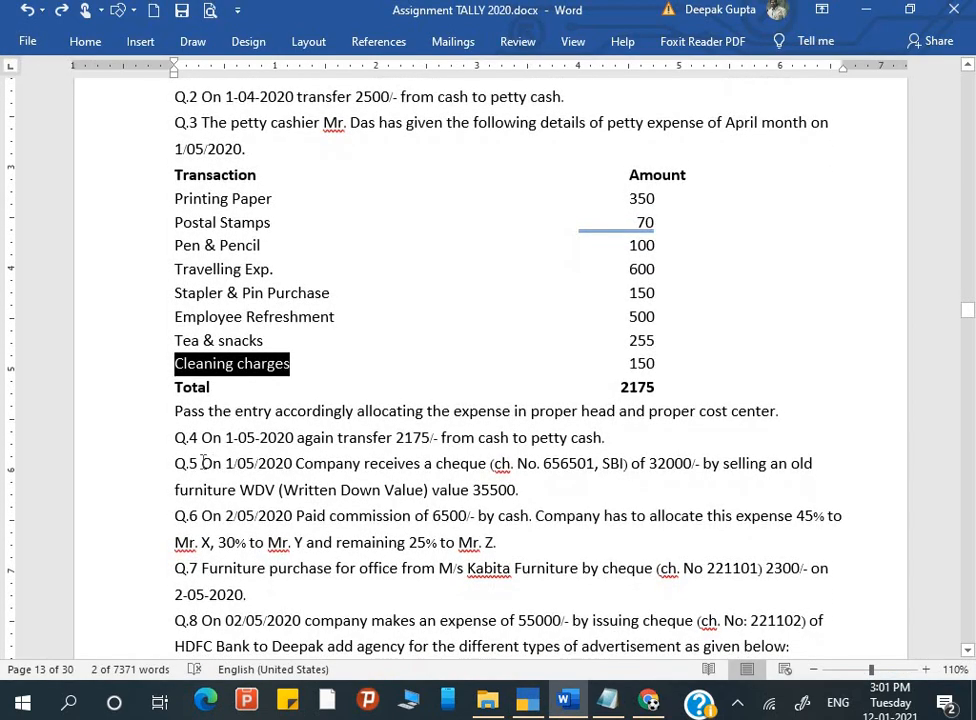
pyautogui.moveTo(202, 463); pyautogui.dragTo(514, 490)
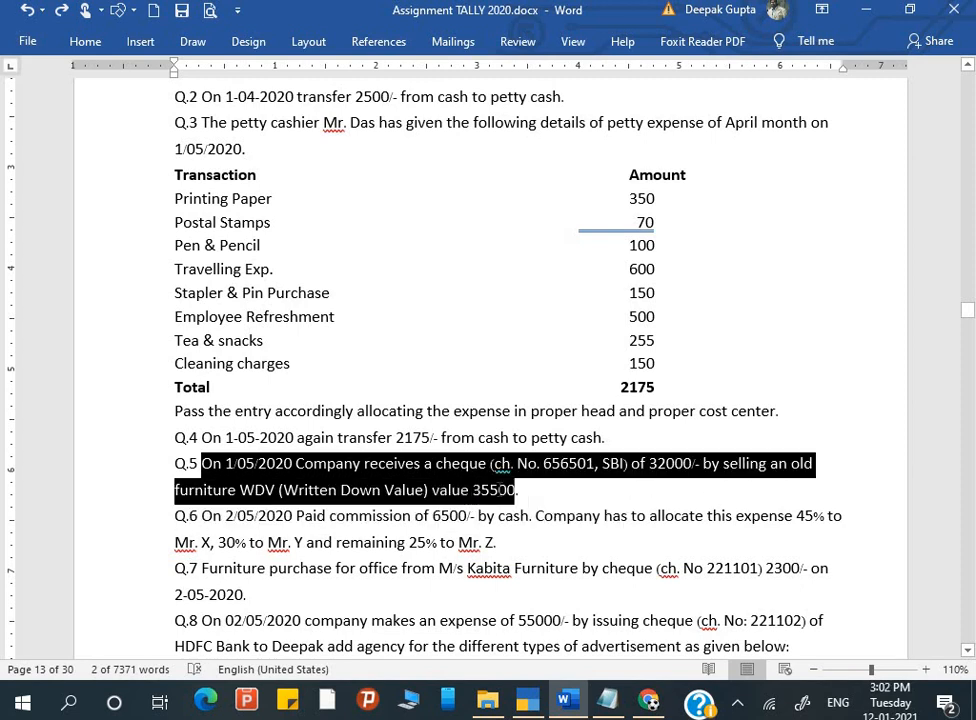
pyautogui.click(492, 496)
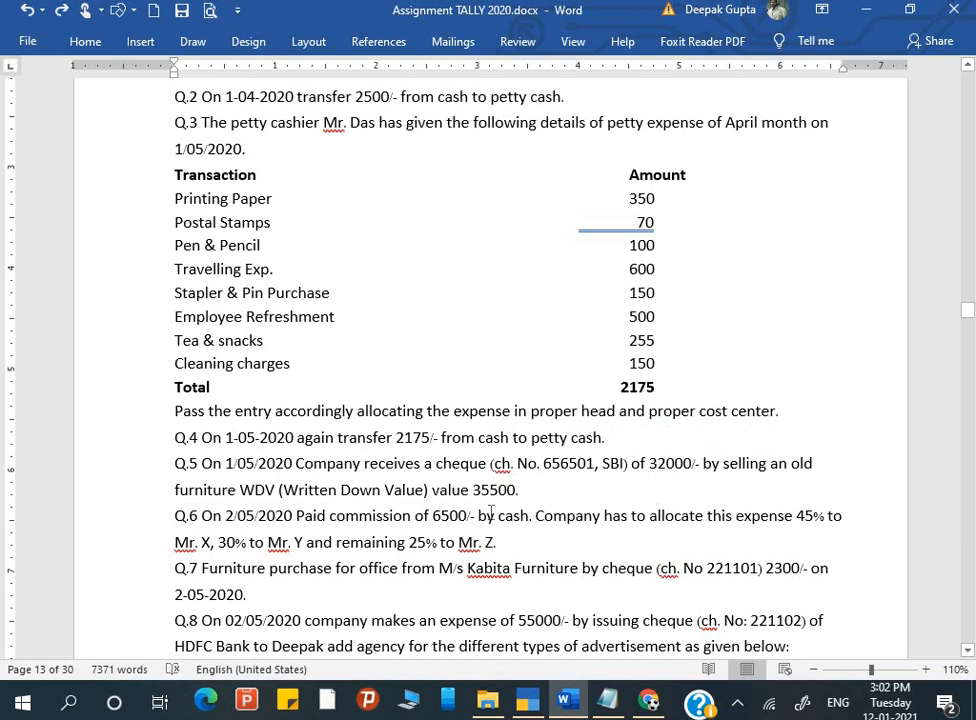
pyautogui.scroll(1, 491, 512)
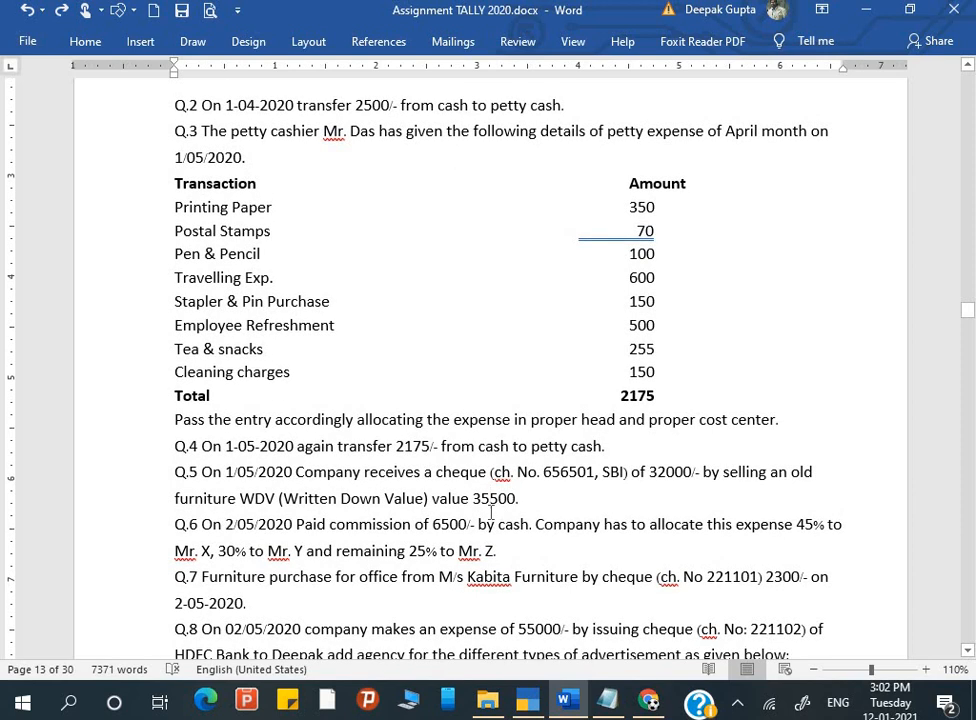
pyautogui.scroll(1, 491, 512)
pyautogui.scroll(5, 491, 512)
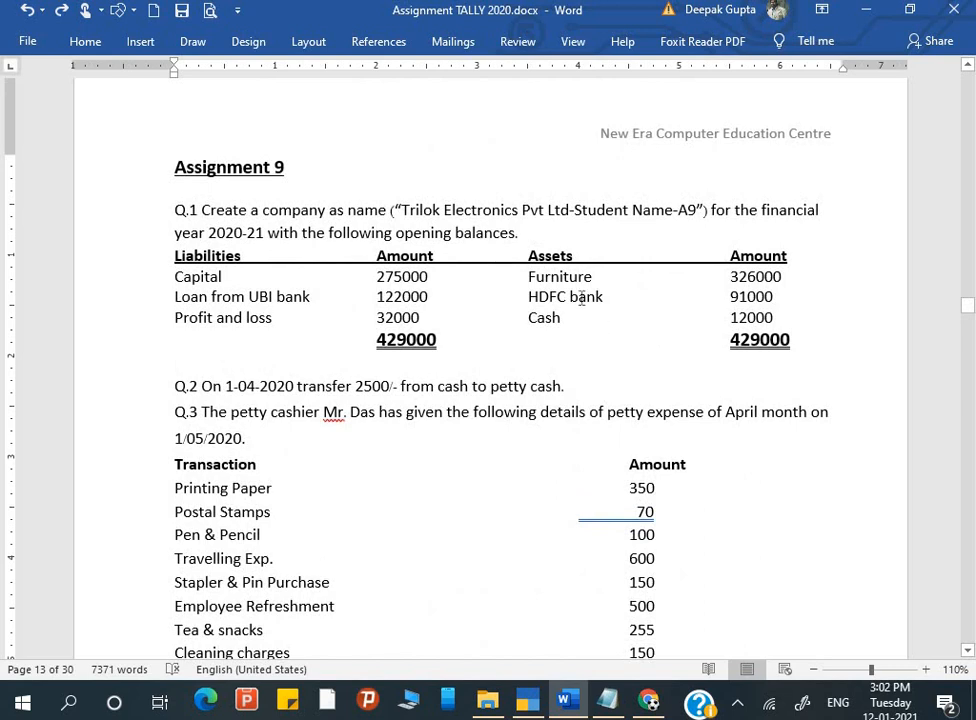
pyautogui.scroll(-3, 666, 396)
pyautogui.scroll(-2, 666, 396)
pyautogui.moveTo(465, 519); pyautogui.dragTo(516, 518)
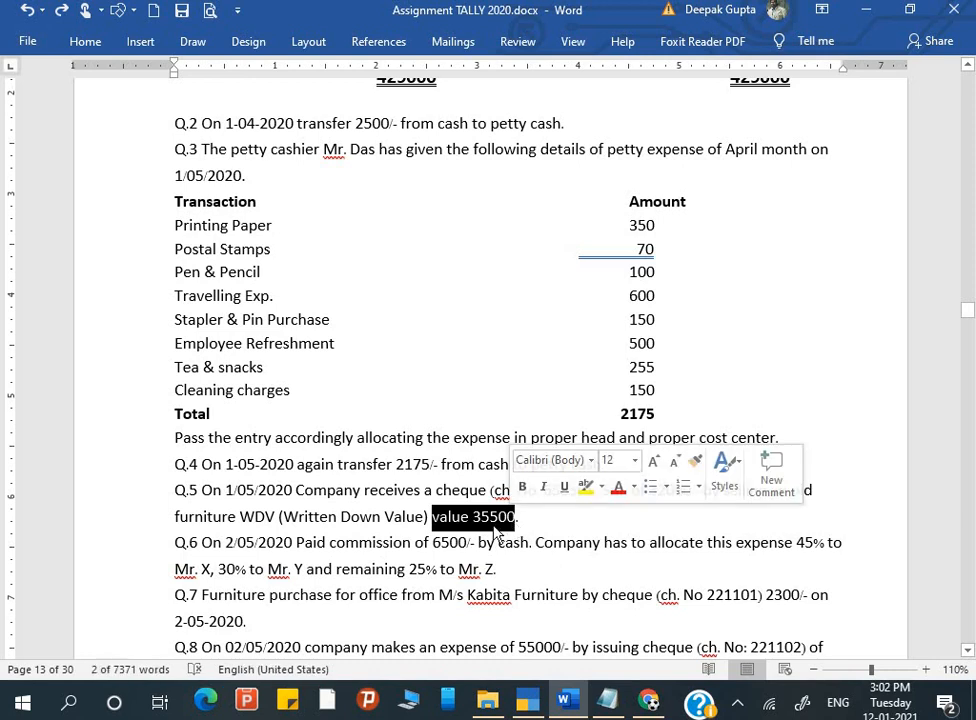
pyautogui.click(496, 518)
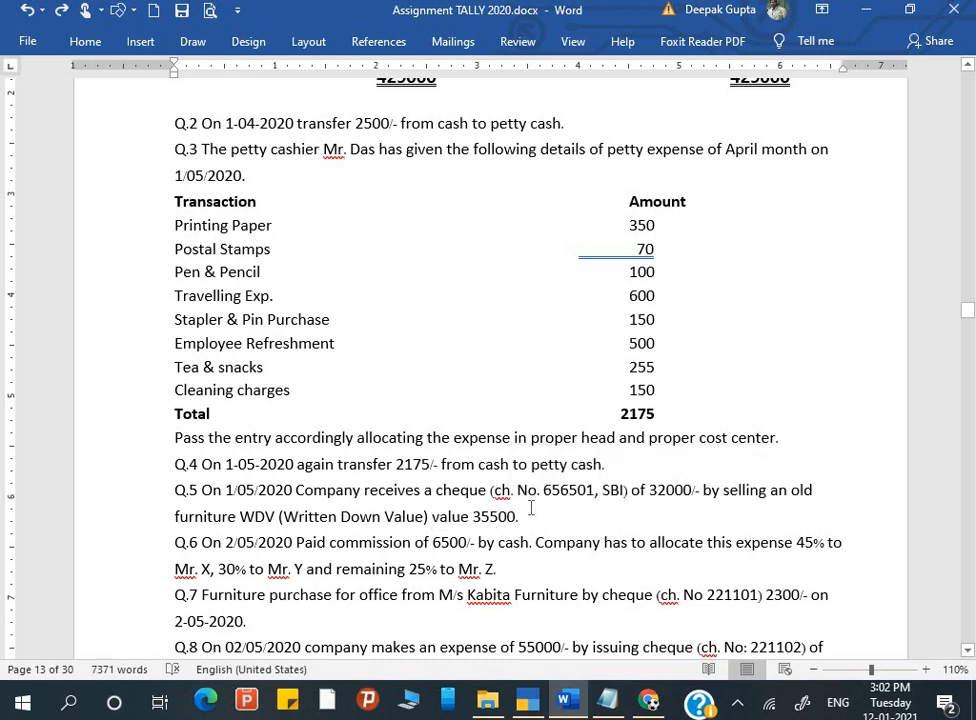
# Step: Read Q.6 in the assignment for the commission amount, its cash payment and the percentage split among the three people
pyautogui.scroll(-2, 368, 509)
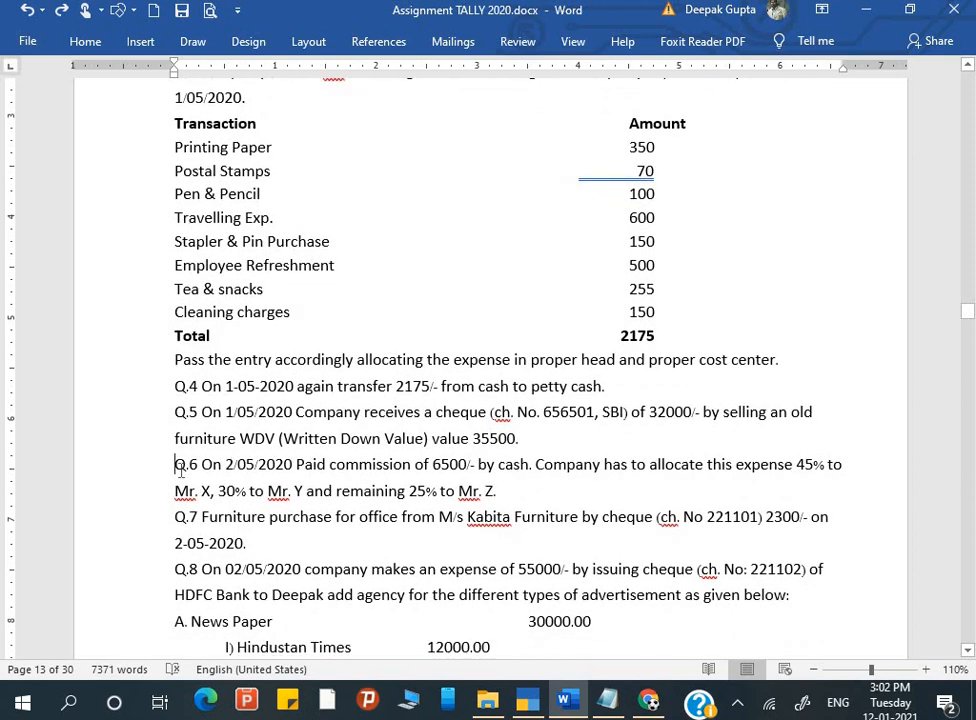
pyautogui.moveTo(176, 465); pyautogui.dragTo(466, 472)
pyautogui.click(260, 466)
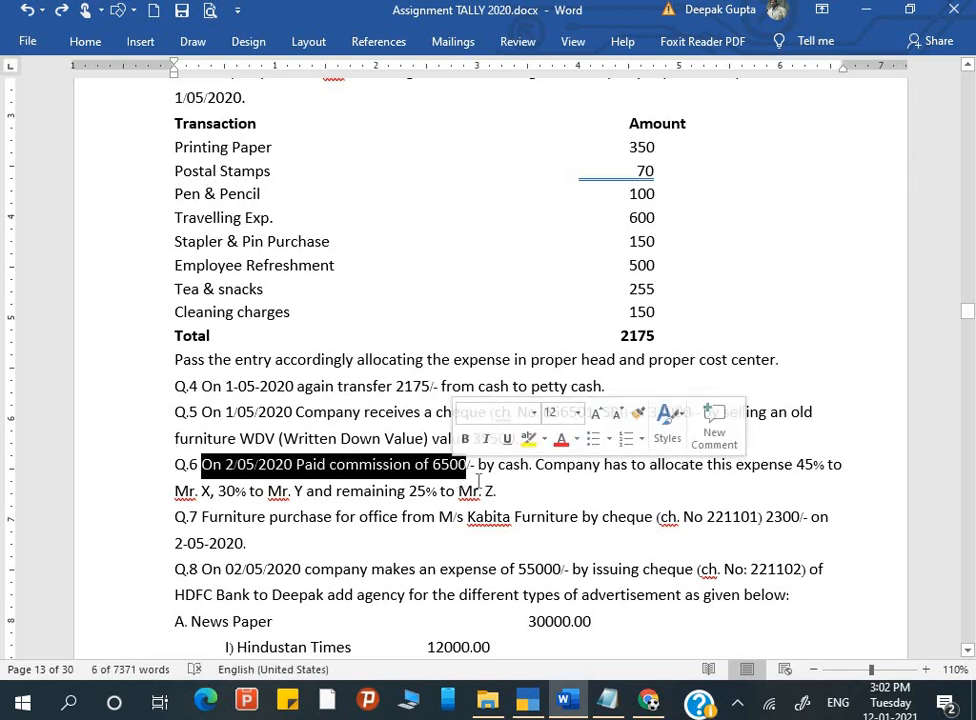
pyautogui.click(490, 492)
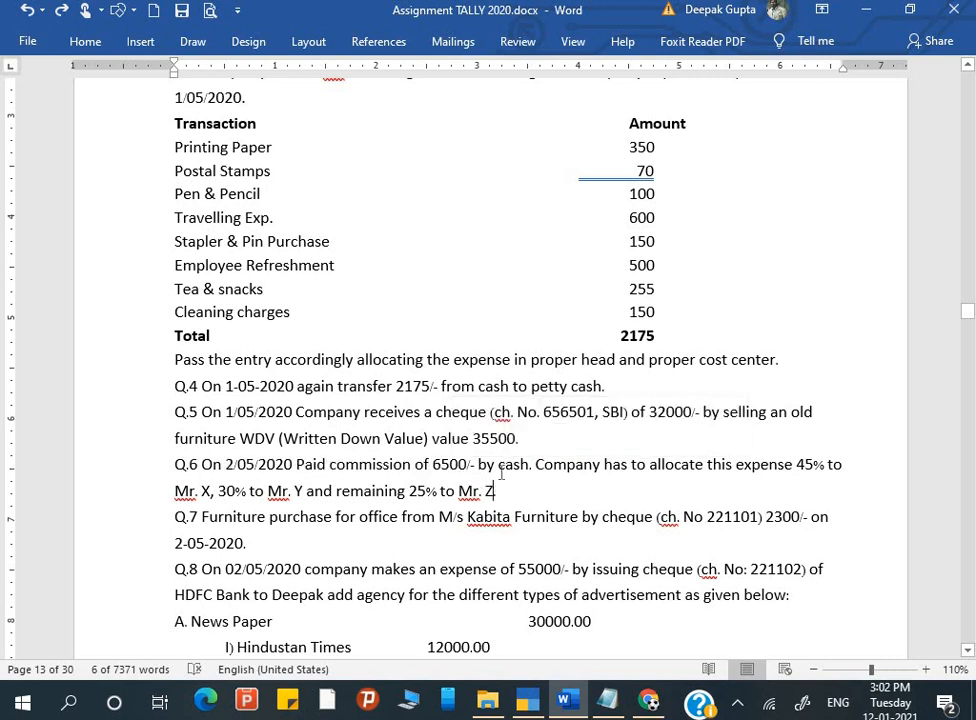
pyautogui.moveTo(498, 466); pyautogui.dragTo(537, 471)
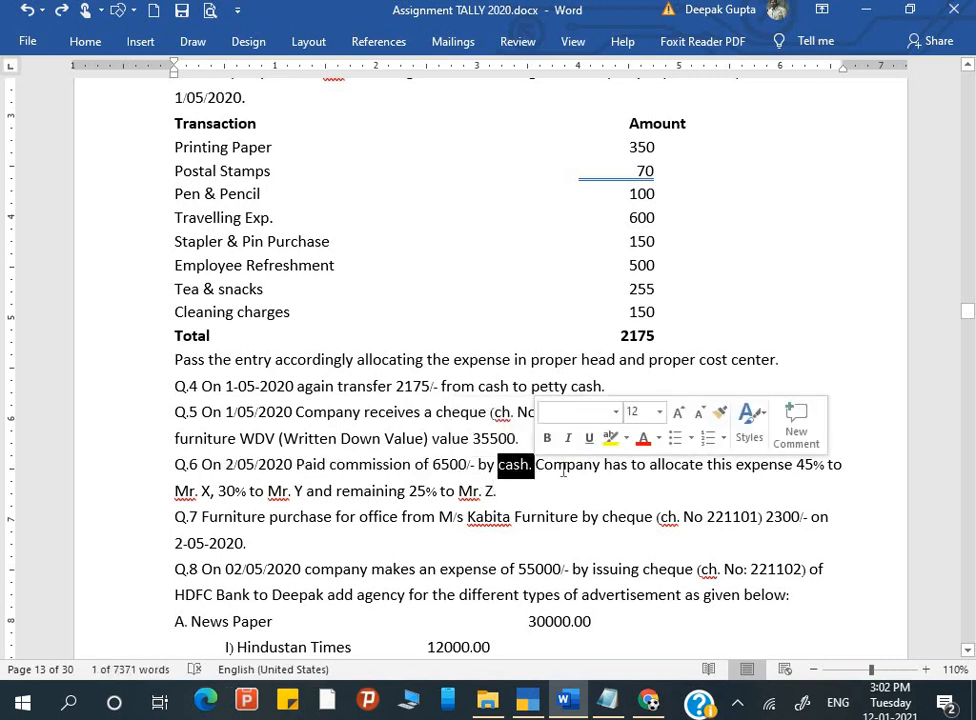
pyautogui.click(566, 466)
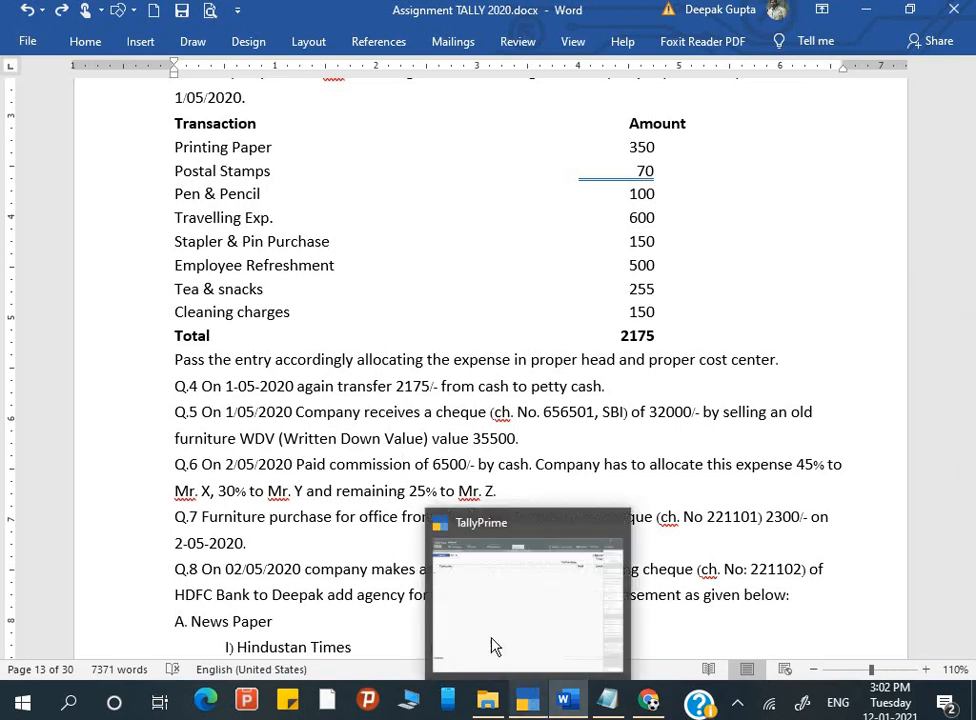
pyautogui.click(404, 464)
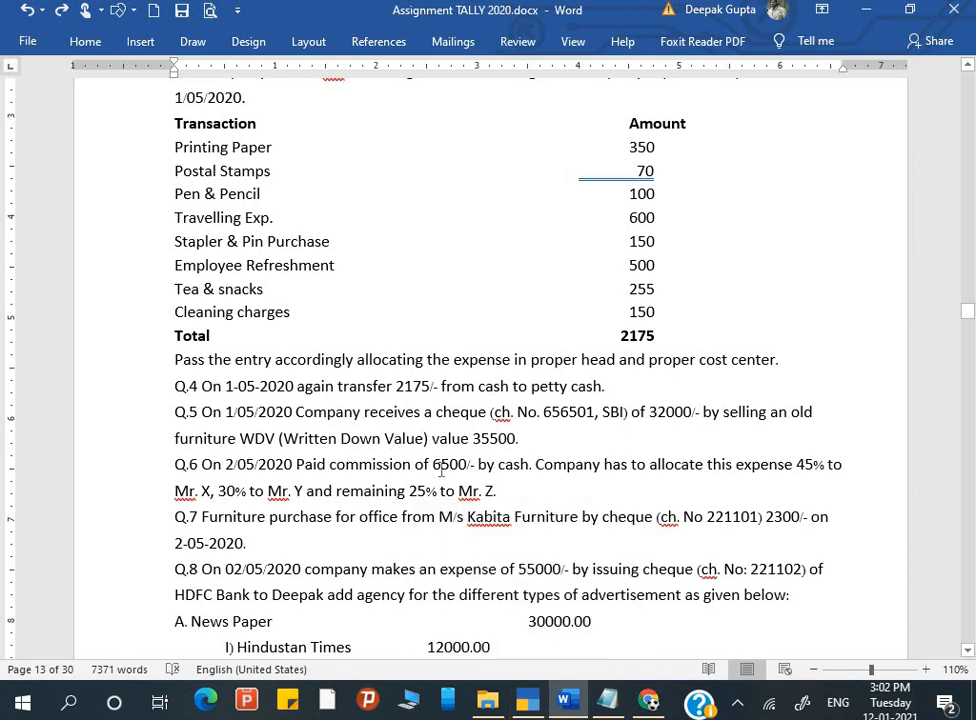
pyautogui.doubleClick(450, 465)
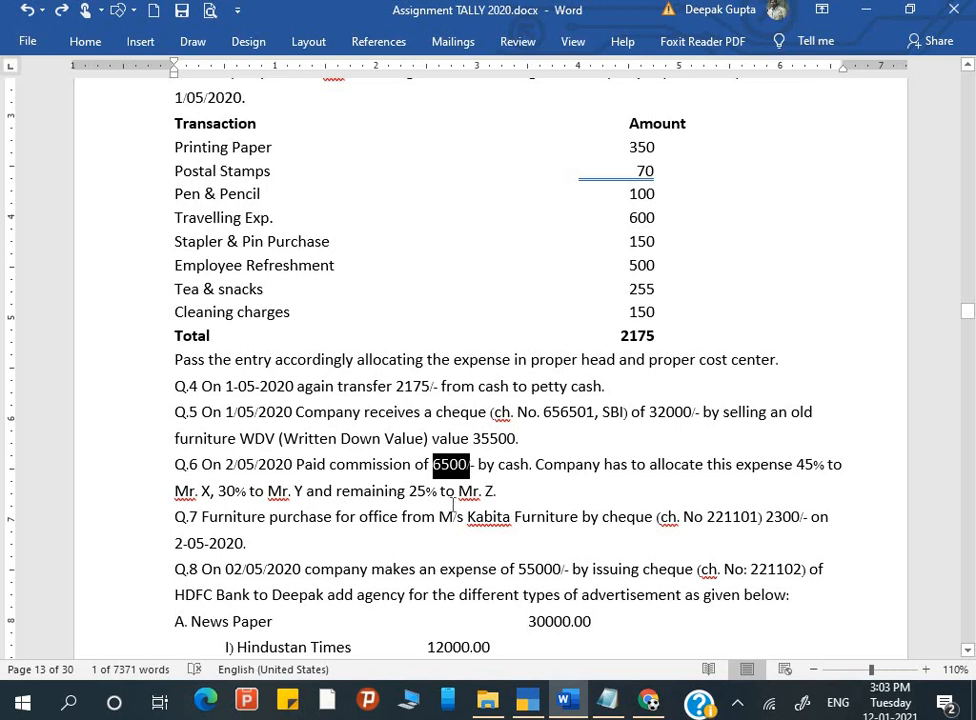
pyautogui.click(354, 473)
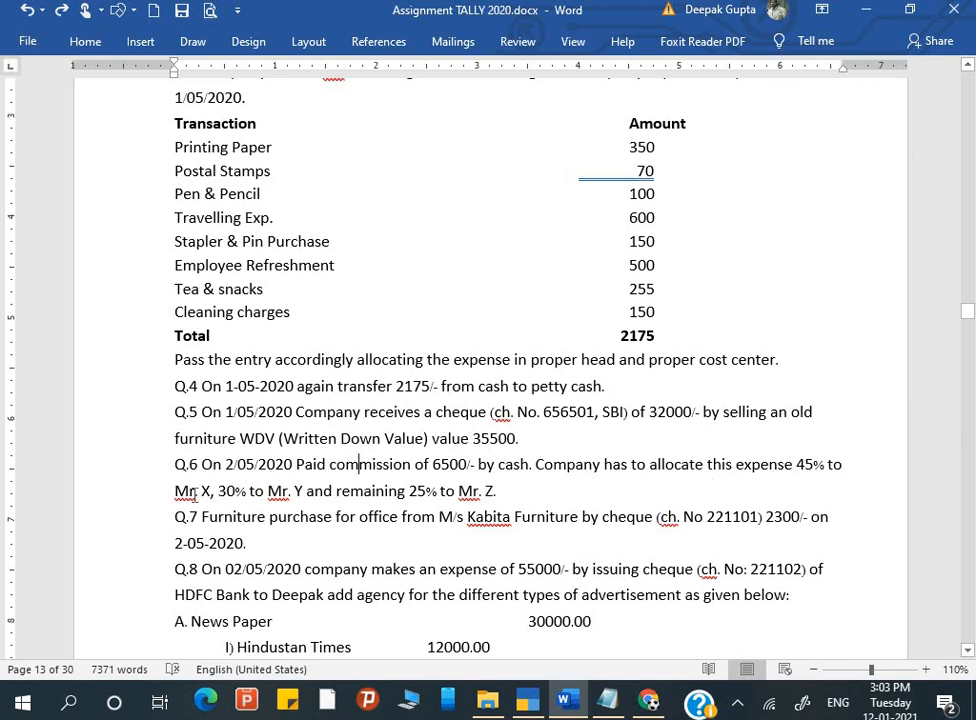
pyautogui.click(290, 490)
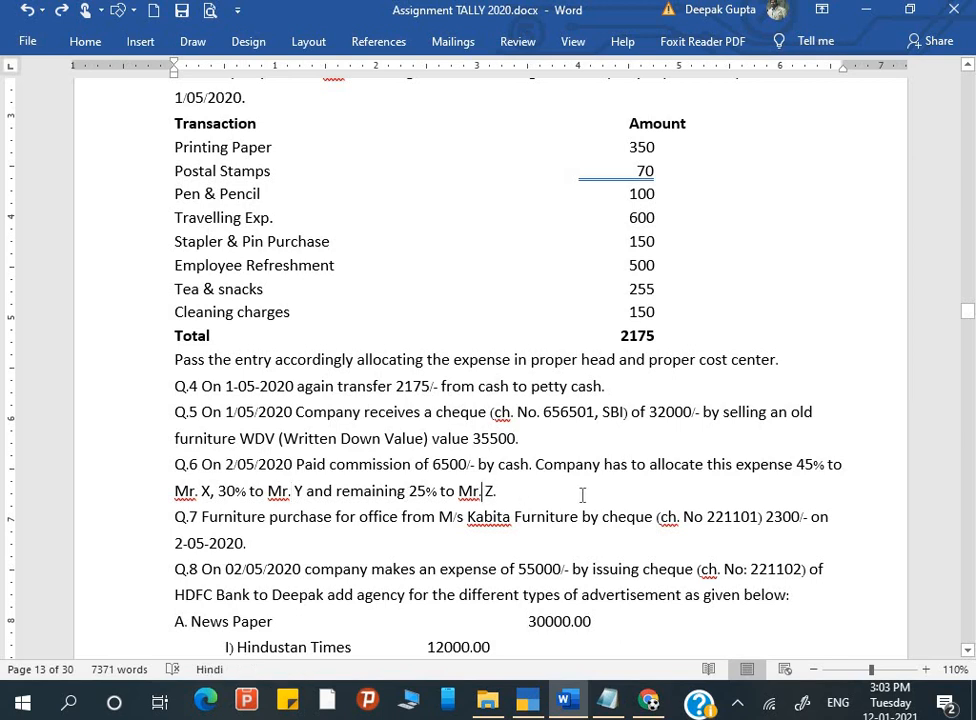
pyautogui.click(197, 490)
pyautogui.click(805, 464)
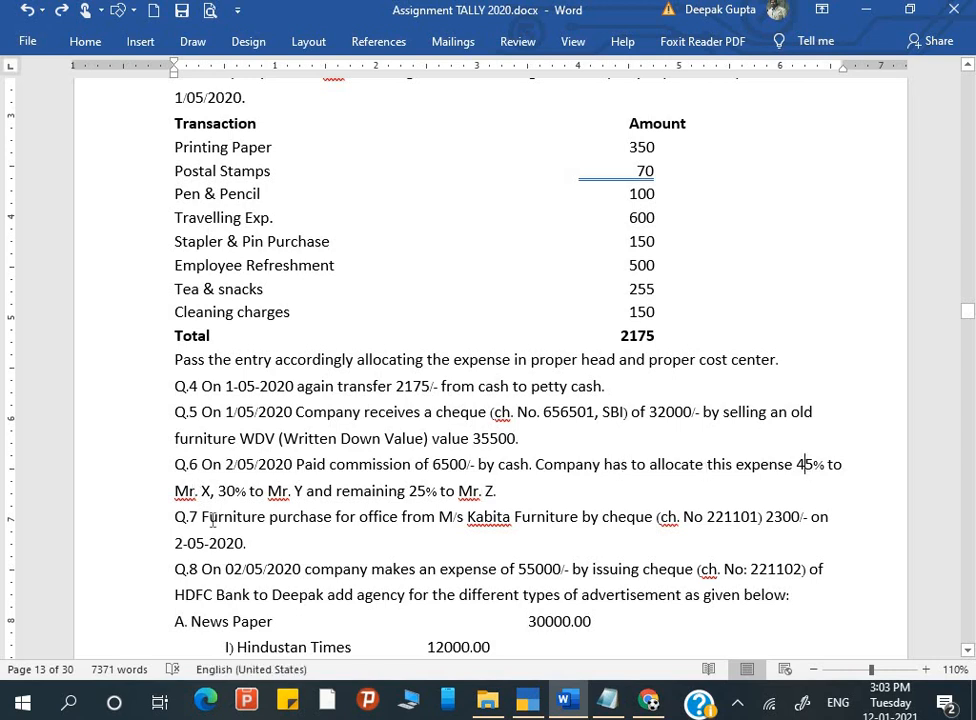
# Step: Review the Q.6 commission allocation percentages for Mr. X, Mr. Y and Mr. Z in the assignment document
pyautogui.click(302, 490)
pyautogui.click(236, 490)
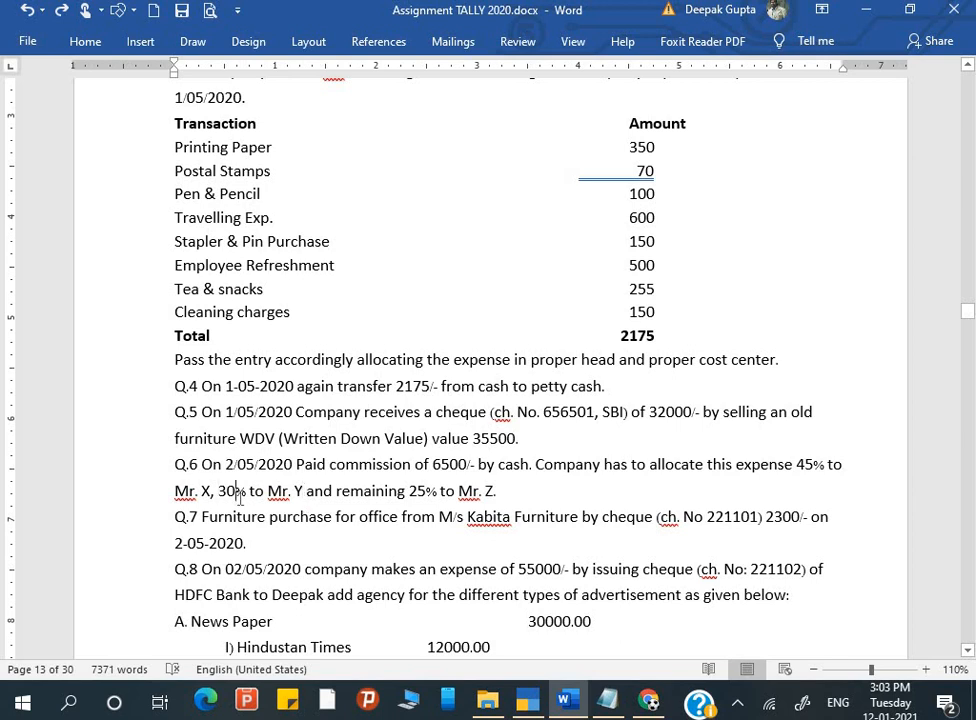
pyautogui.click(425, 490)
# Step: Switch to TallyPrime and leave the contra voucher entry to return to the Gateway of Tally
pyautogui.hotkey('alt', 'Tab')
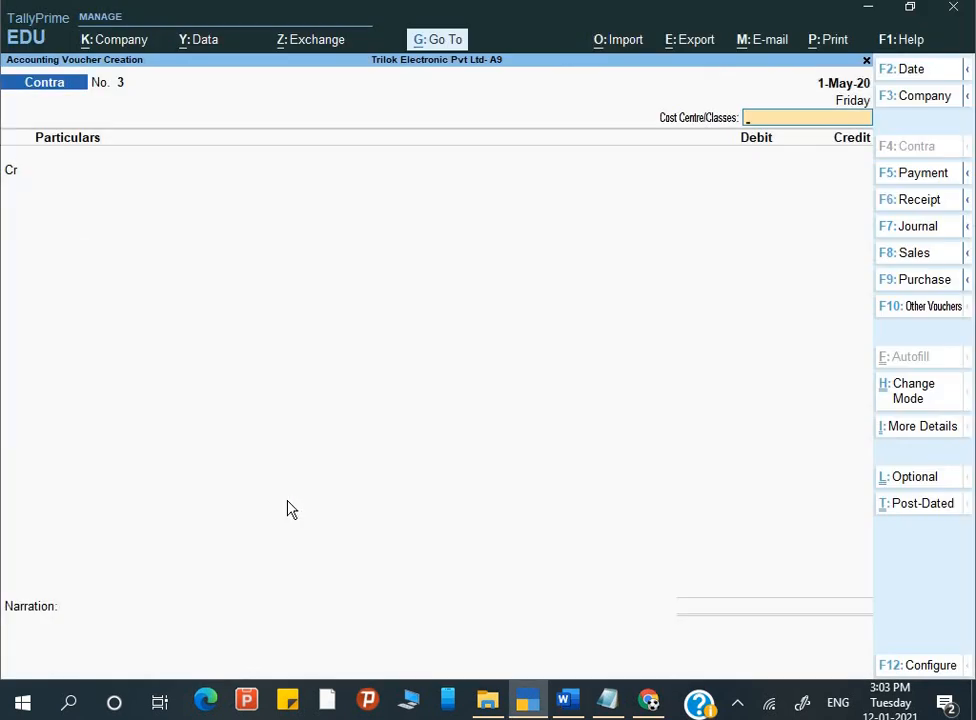
pyautogui.press('Escape')
pyautogui.press('Escape')
pyautogui.press('n')
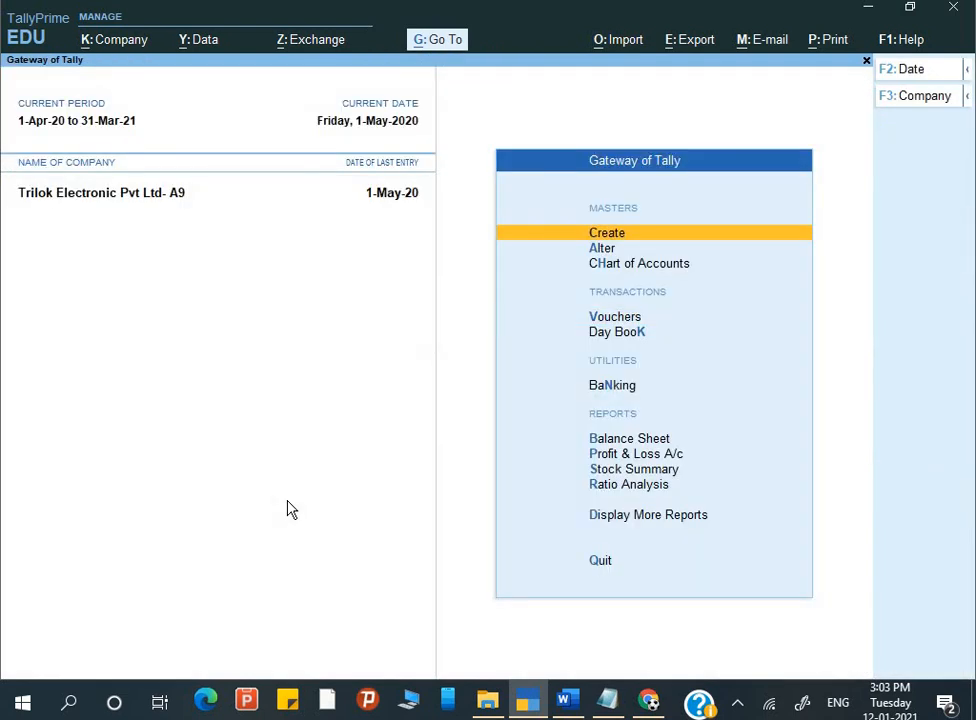
# Step: Open master creation and expand the list of masters to include the additional master types
pyautogui.press('Down')
pyautogui.press('Up')
pyautogui.press('Return')
pyautogui.press('Down')
pyautogui.press('Down')
pyautogui.press('Down')
pyautogui.press('Down')
pyautogui.press('Down')
pyautogui.press('Down')
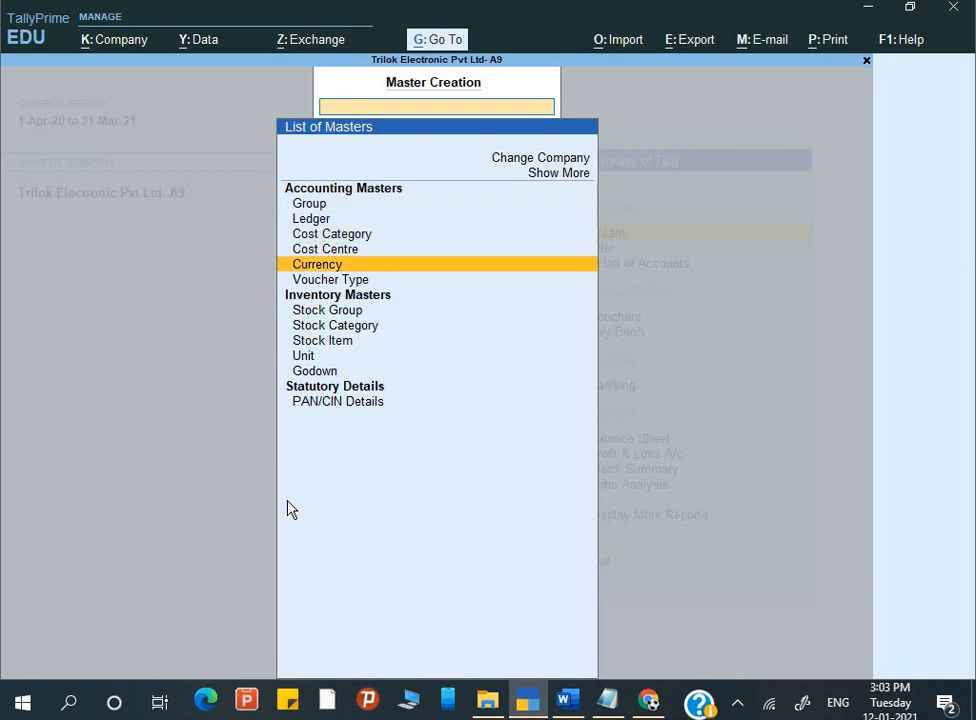
pyautogui.press('Up')
pyautogui.press('Up')
pyautogui.press('Up')
pyautogui.press('Up')
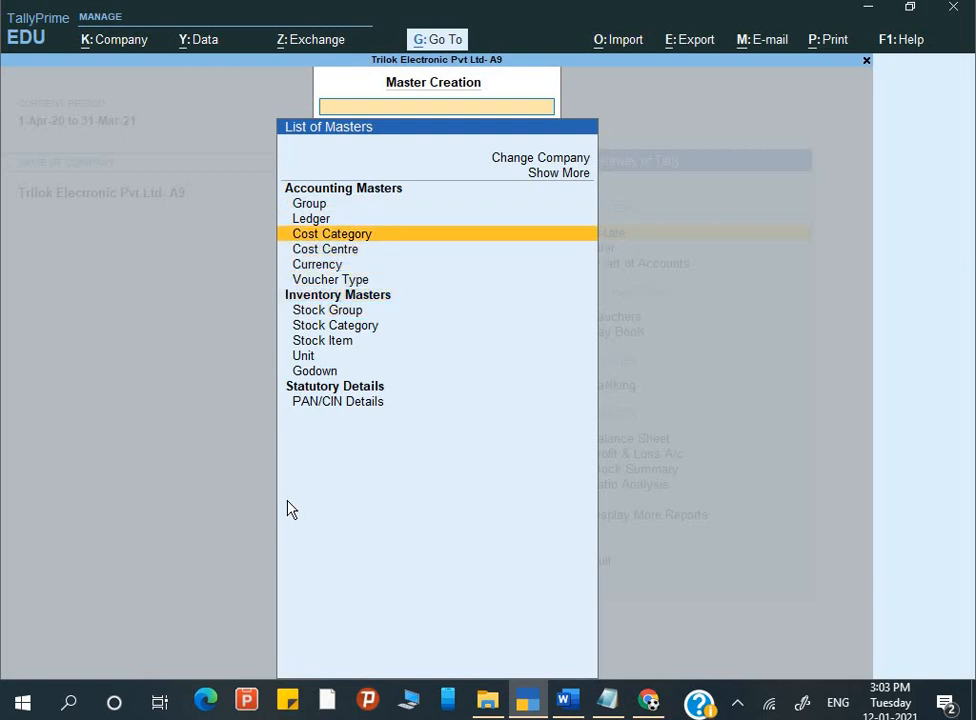
pyautogui.press('Up')
pyautogui.press('Up')
pyautogui.press('Up')
pyautogui.press('Up')
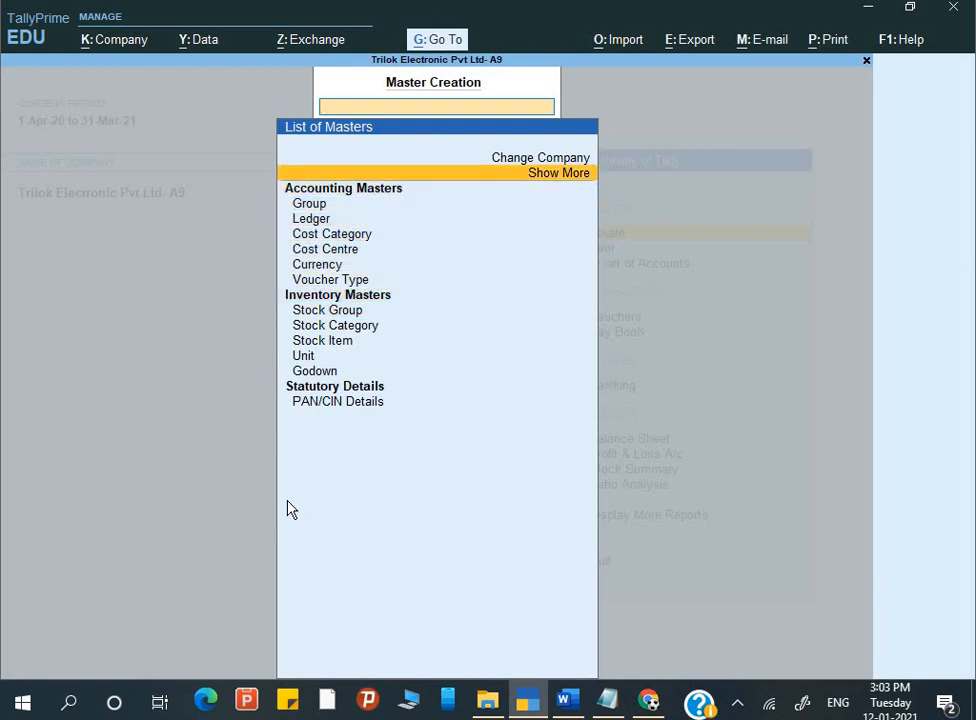
pyautogui.press('Return')
# Step: Start a new cost centre class named "Commission %"
pyautogui.press('Down')
pyautogui.press('Down')
pyautogui.press('Down')
pyautogui.press('Down')
pyautogui.press('Down')
pyautogui.press('Down')
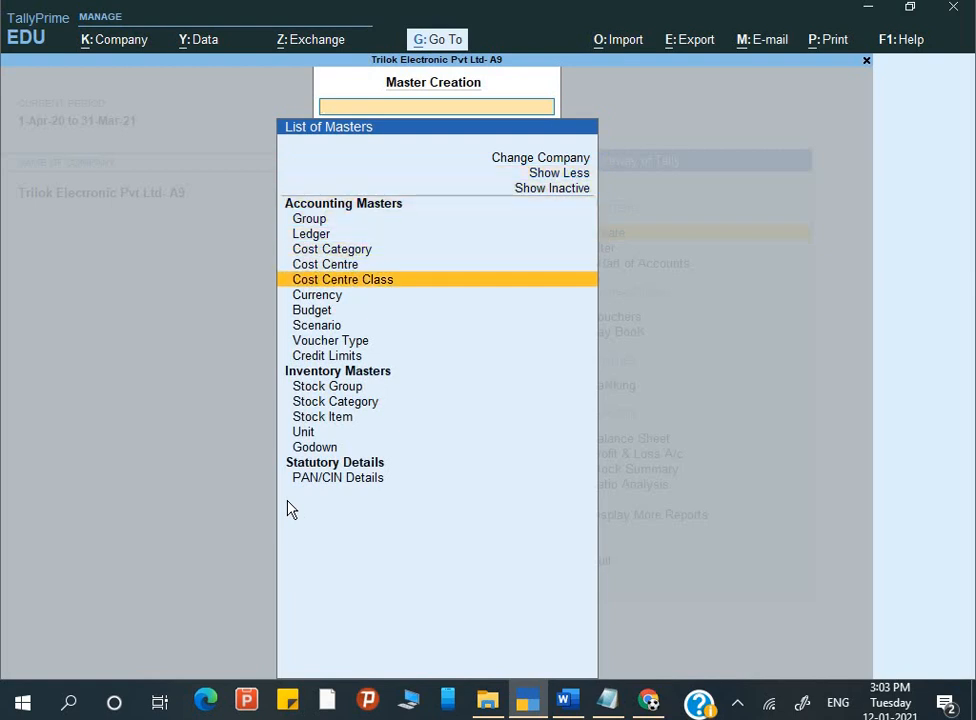
pyautogui.press('Return')
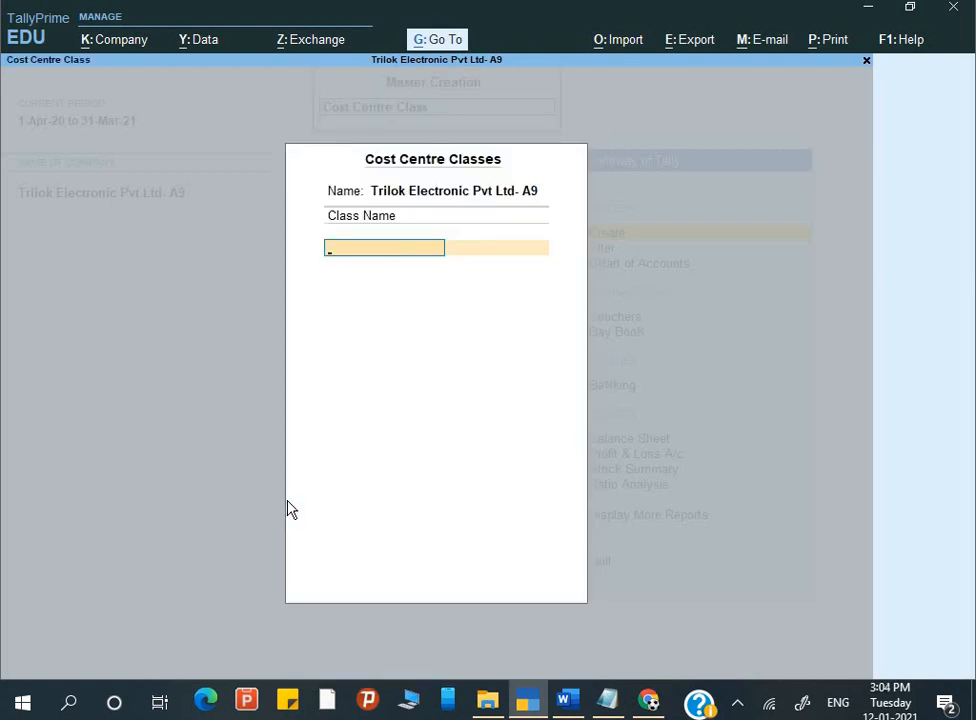
pyautogui.write('Commission %')
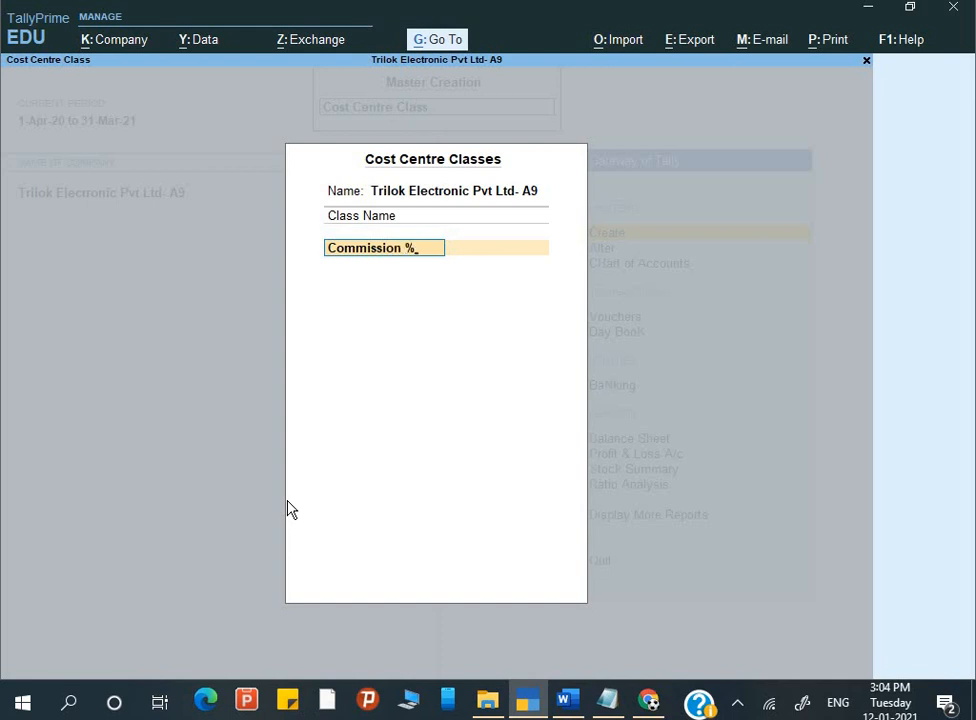
pyautogui.press('Return')
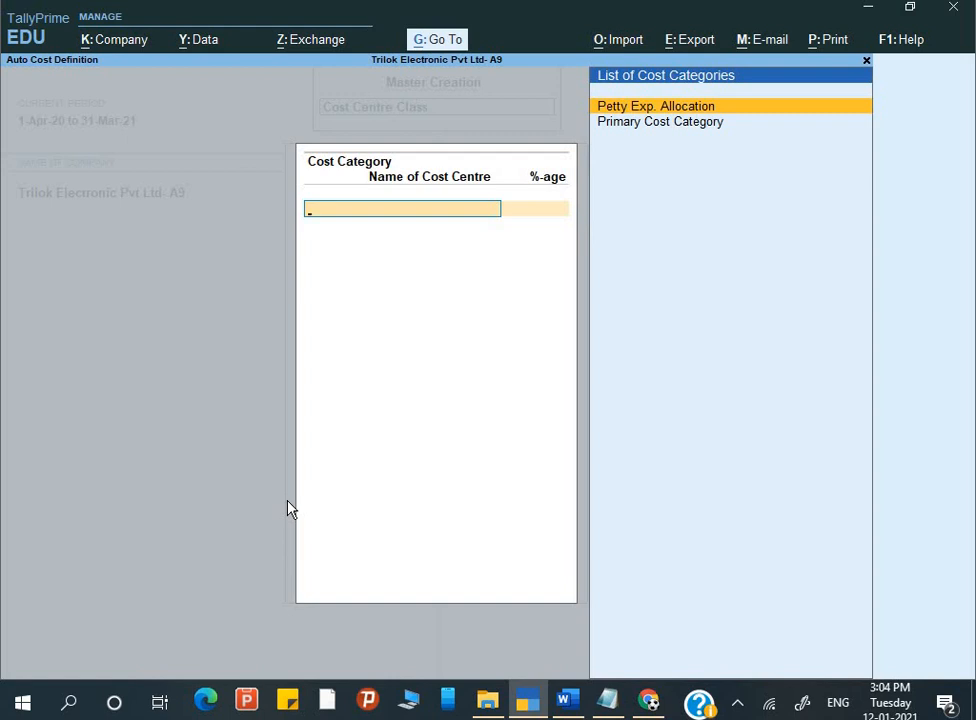
# Step: Create the cost category Salesman for the class, allocating revenue items but not non-revenue items
pyautogui.press('Up')
pyautogui.hotkey('alt', 'c')
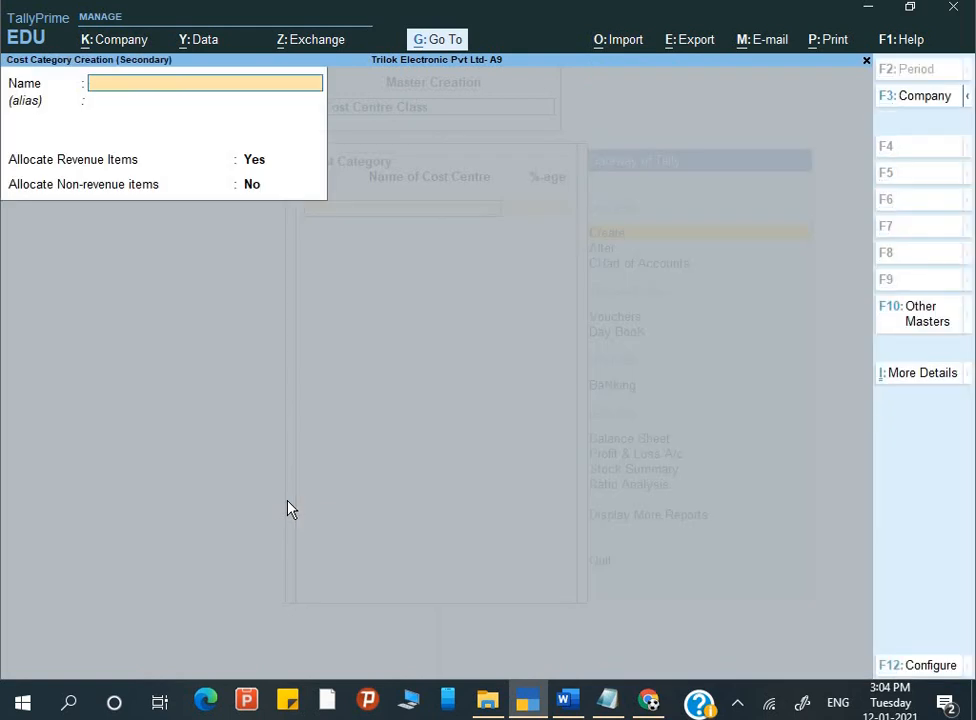
pyautogui.write('Salesmanr')
pyautogui.press('BackSpace')
pyautogui.press('Return')
pyautogui.press('Return')
pyautogui.press('Return')
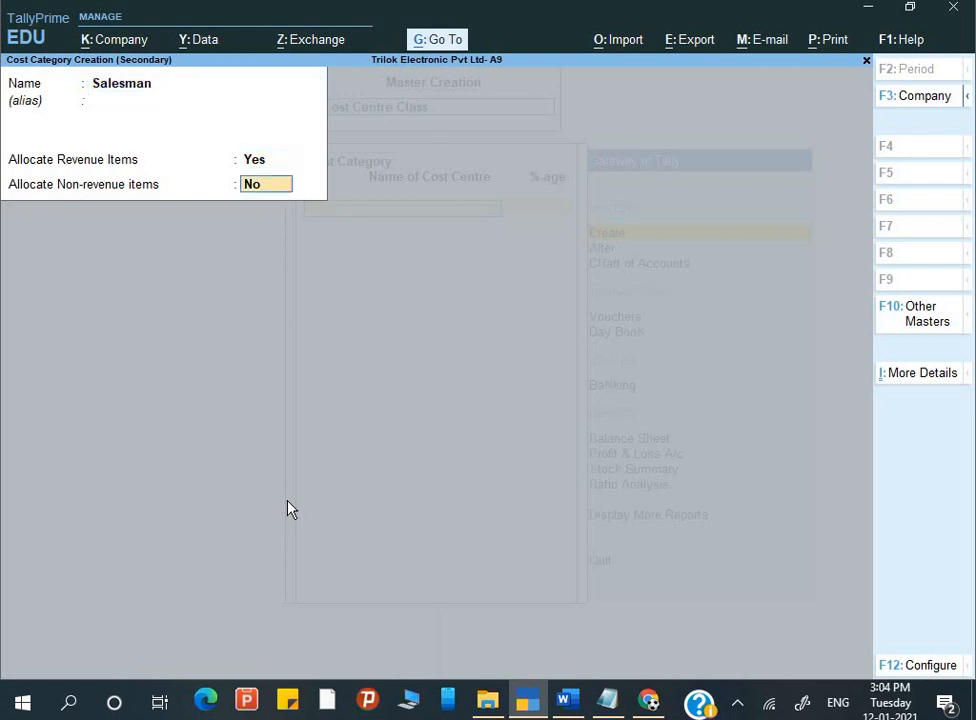
pyautogui.press('Return')
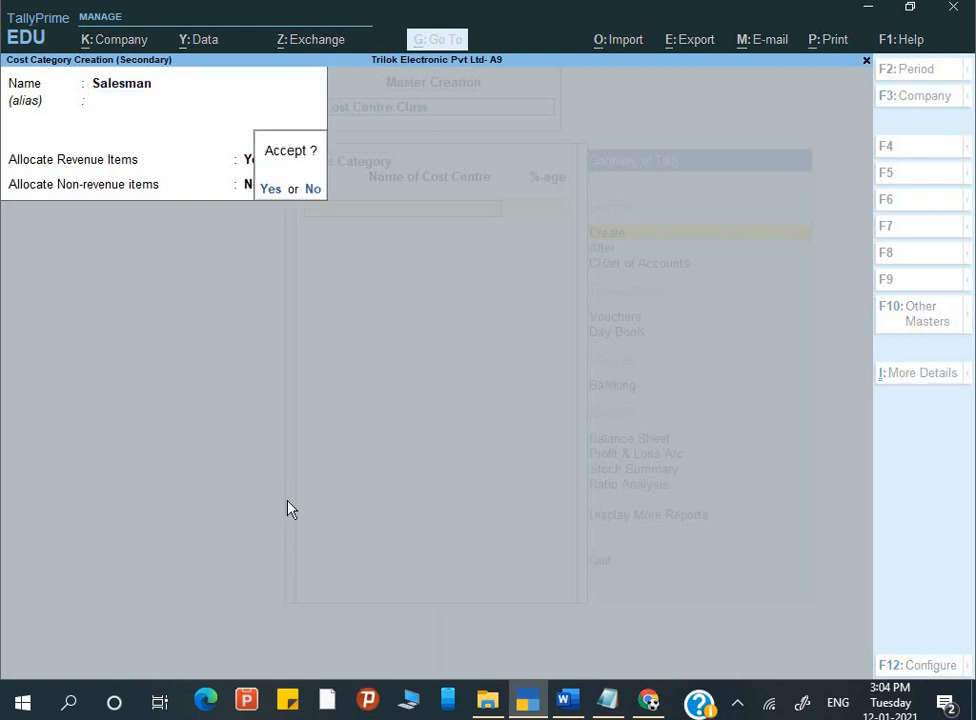
pyautogui.press('Return')
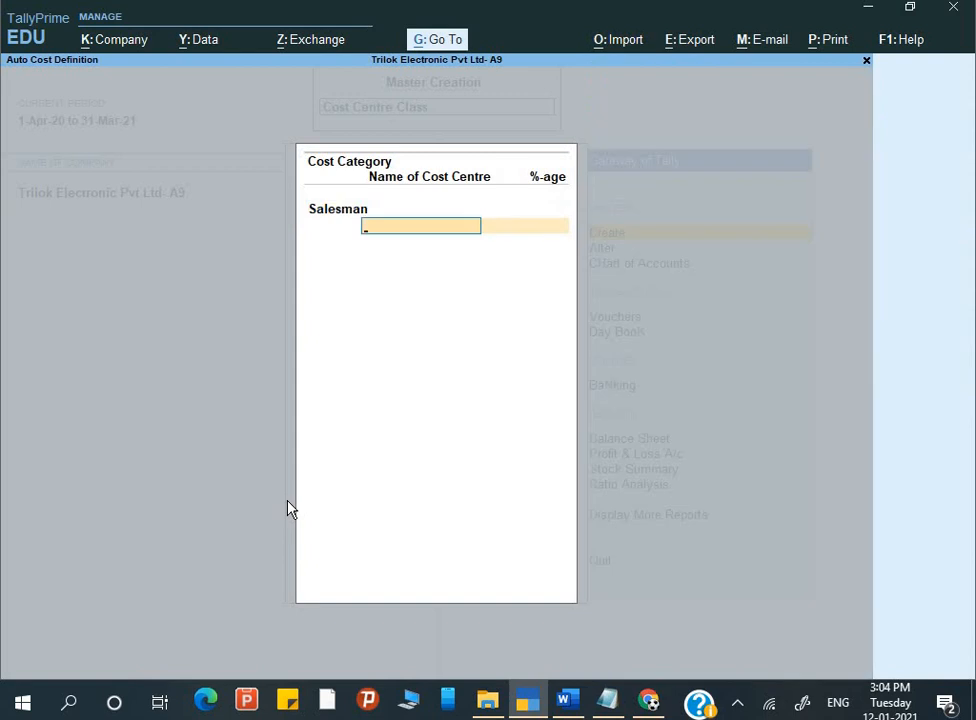
# Step: Start a new cost centre for the class and set its category to Salesman
pyautogui.hotkey('alt', 'c')
pyautogui.write('Mr')
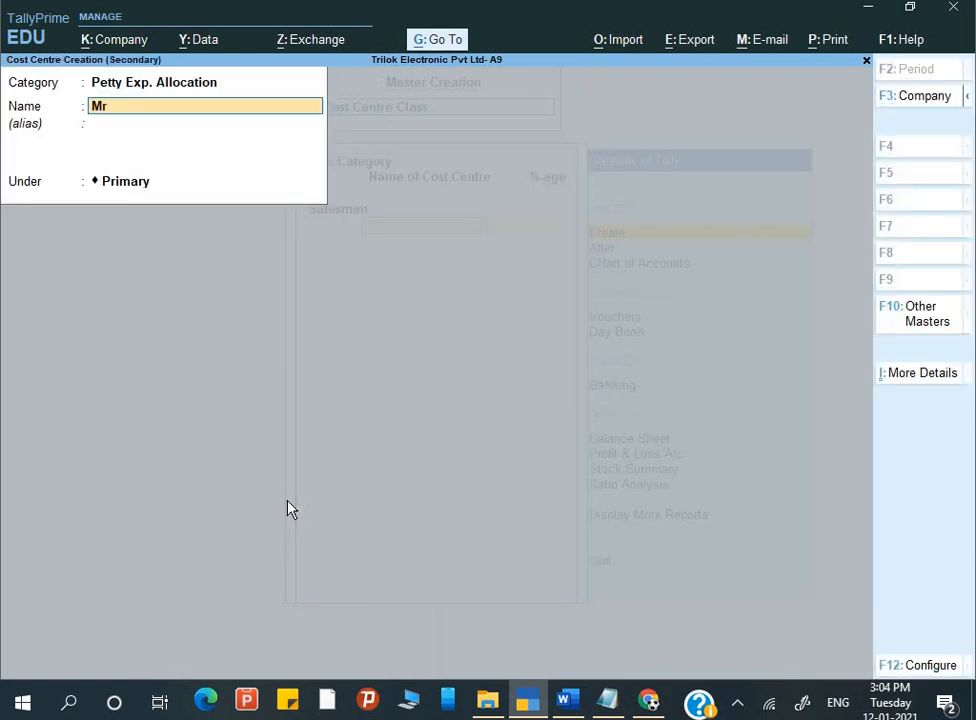
pyautogui.write('. X')
pyautogui.press('BackSpace')
pyautogui.press('BackSpace')
pyautogui.press('BackSpace')
pyautogui.press('BackSpace')
pyautogui.press('BackSpace')
pyautogui.press('Down')
pyautogui.press('Down')
pyautogui.press('Down')
pyautogui.press('Down')
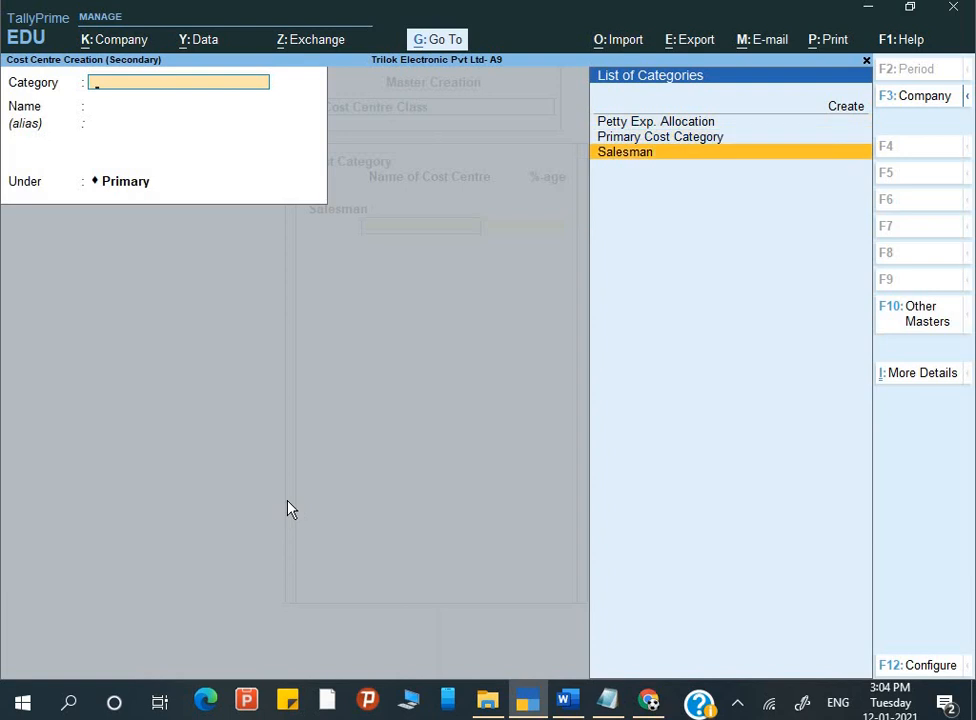
pyautogui.press('Return')
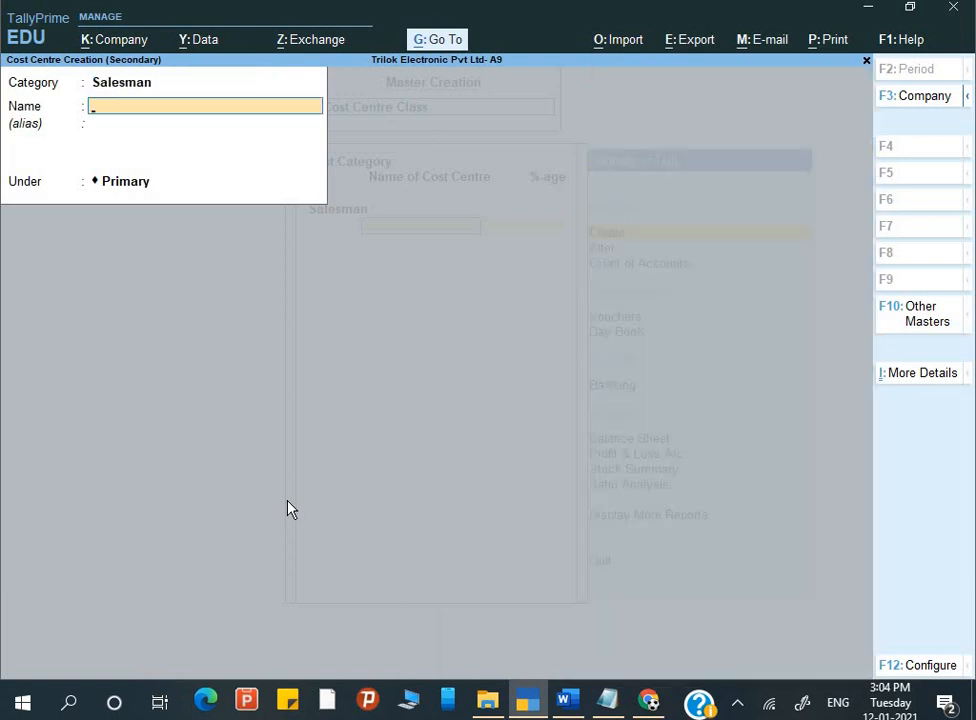
# Step: Name the cost centre Mr. X under Primary, save it and set its share to 45%
pyautogui.write('Mr. X')
pyautogui.press('Return')
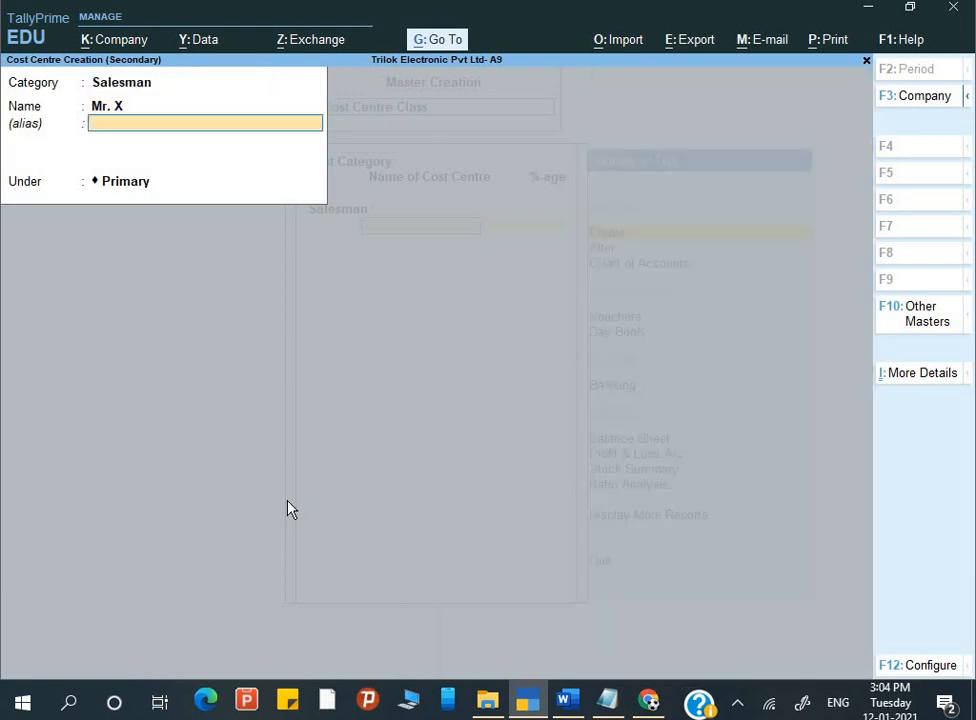
pyautogui.press('Return')
pyautogui.press('Return')
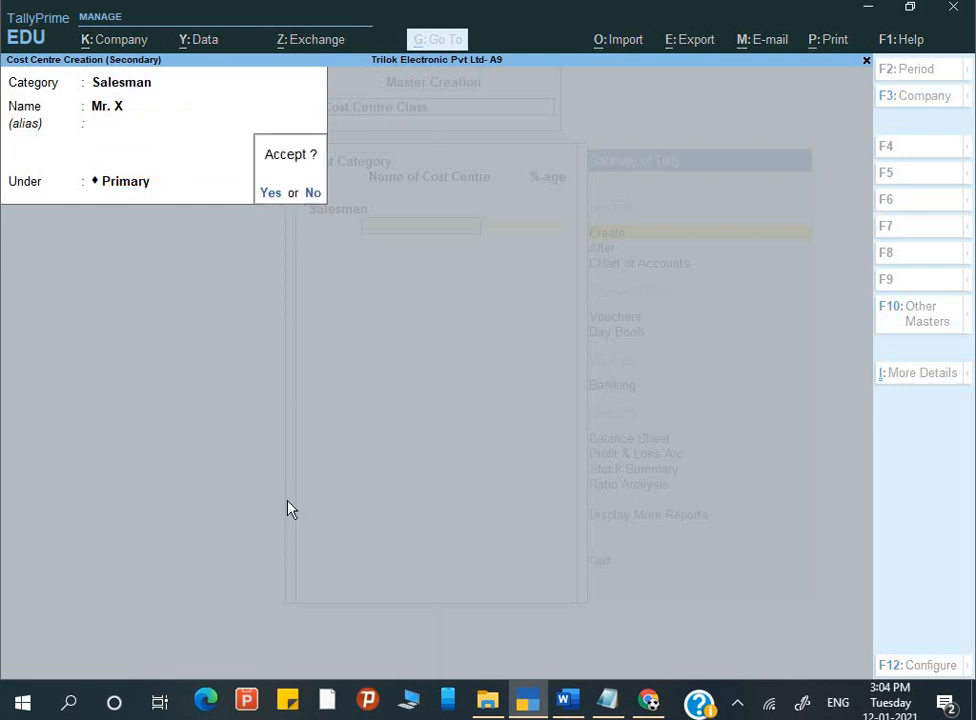
pyautogui.press('Return')
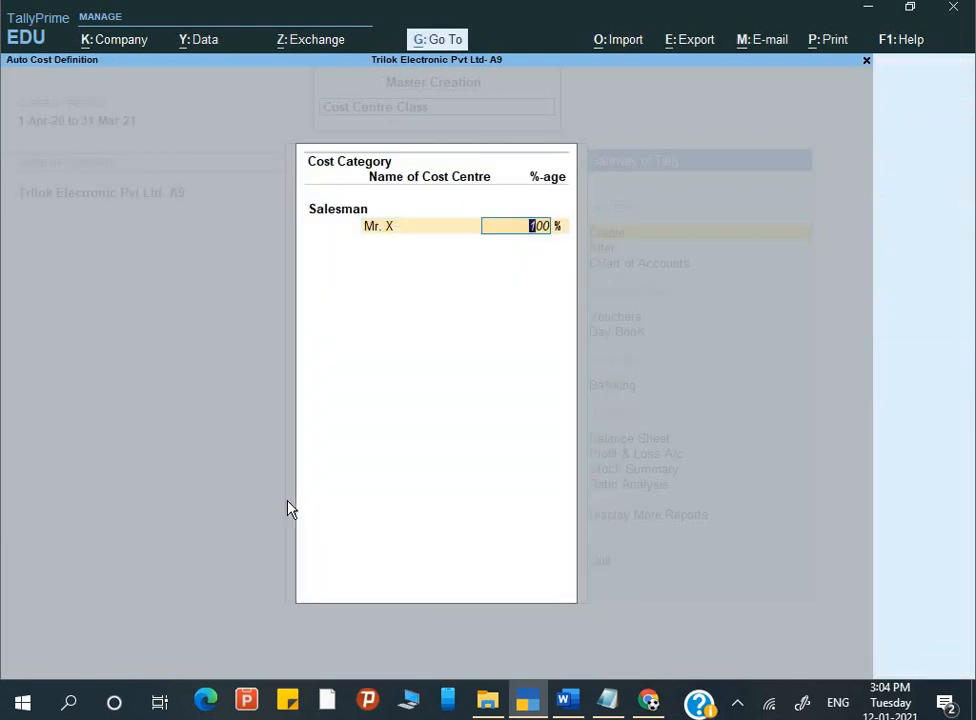
pyautogui.write('45')
pyautogui.press('Return')
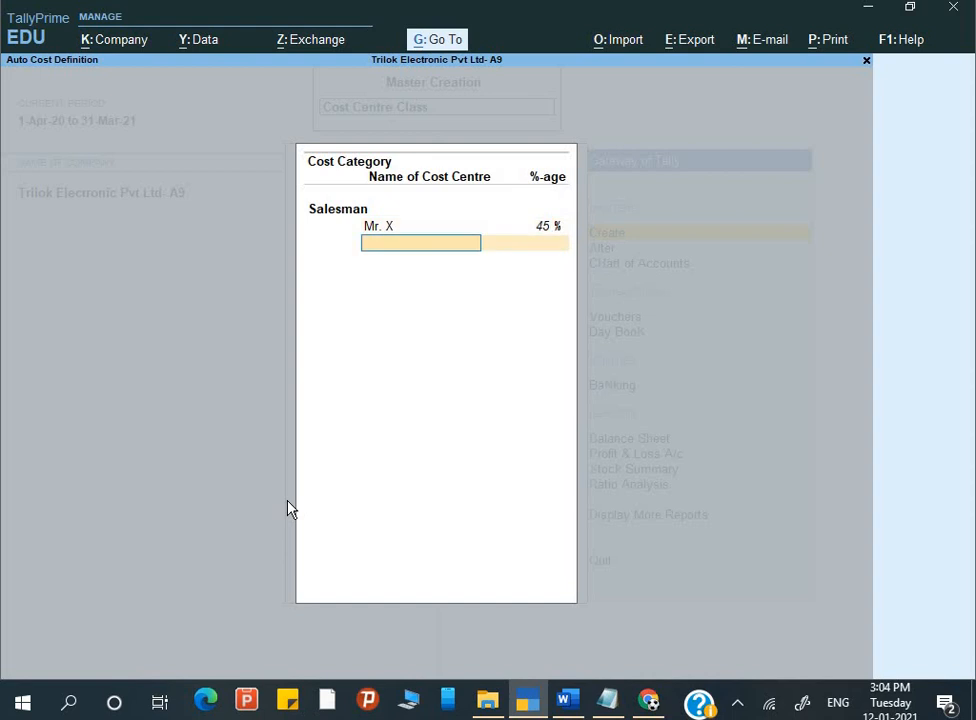
# Step: Create the cost centre Mr. Y under Primary in the Salesman category and set its share to 30%
pyautogui.hotkey('alt', 'c')
pyautogui.write('Mr')
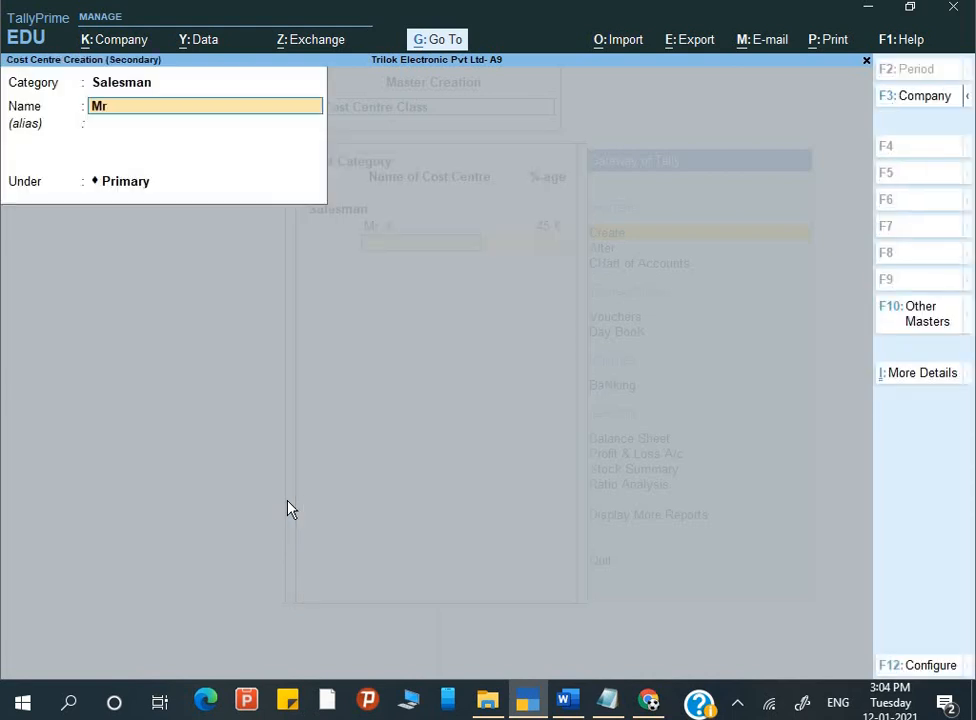
pyautogui.write('. Y')
pyautogui.press('Return')
pyautogui.press('Return')
pyautogui.press('Return')
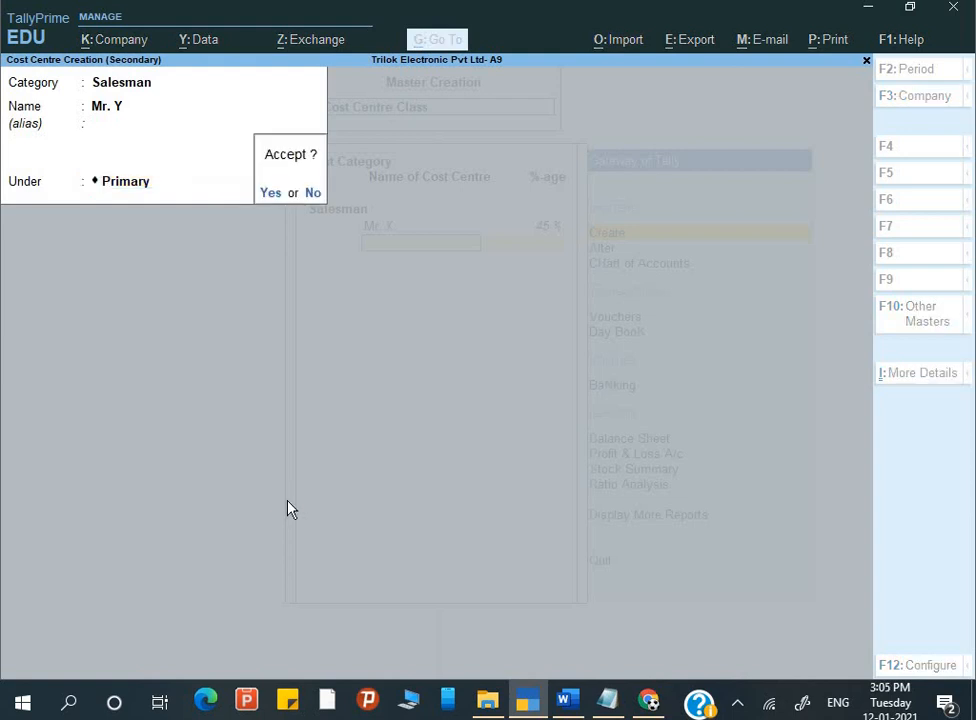
pyautogui.press('Return')
pyautogui.write('30')
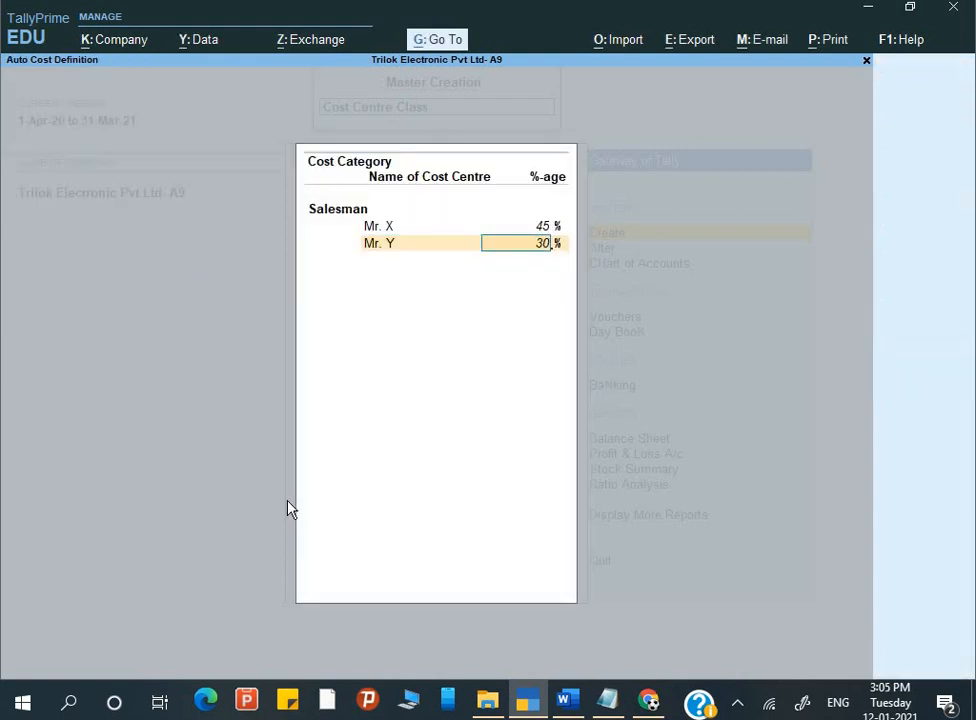
pyautogui.press('Return')
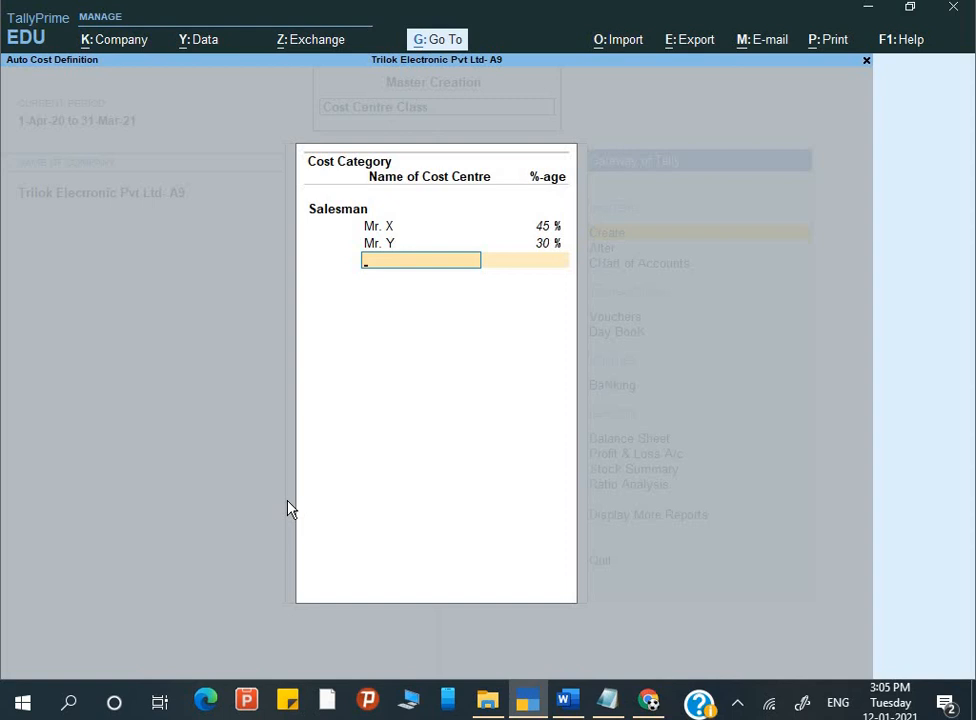
# Step: Add the cost centre Mr. Z under Primary in the Salesman category with a 25% share, and save the Commission % class
pyautogui.hotkey('alt', 'c')
pyautogui.write('Mr. Z')
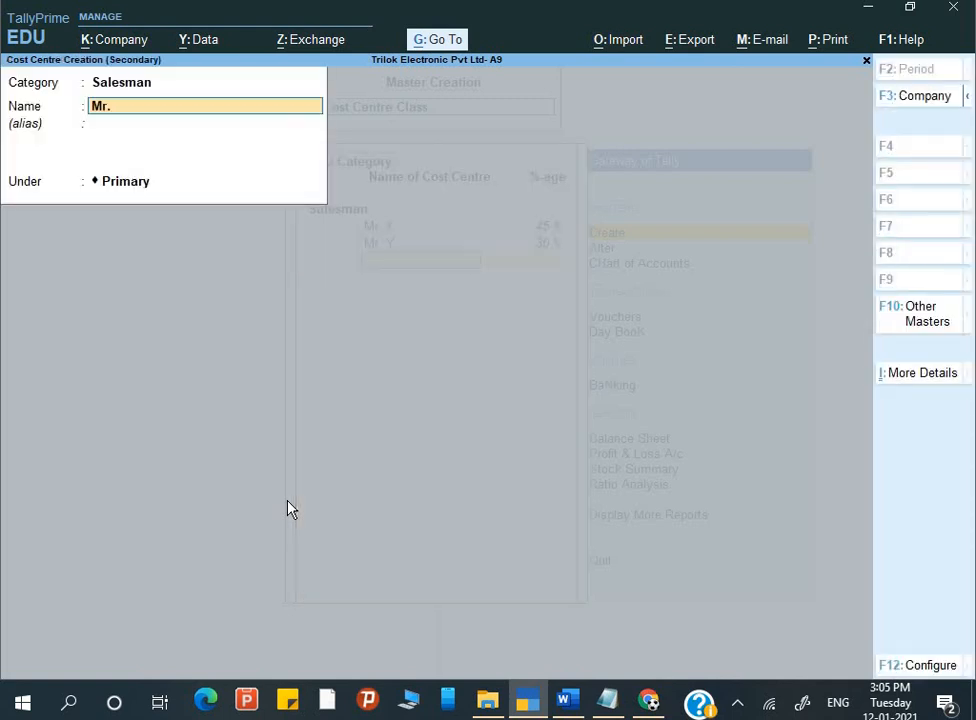
pyautogui.press('Return')
pyautogui.press('Return')
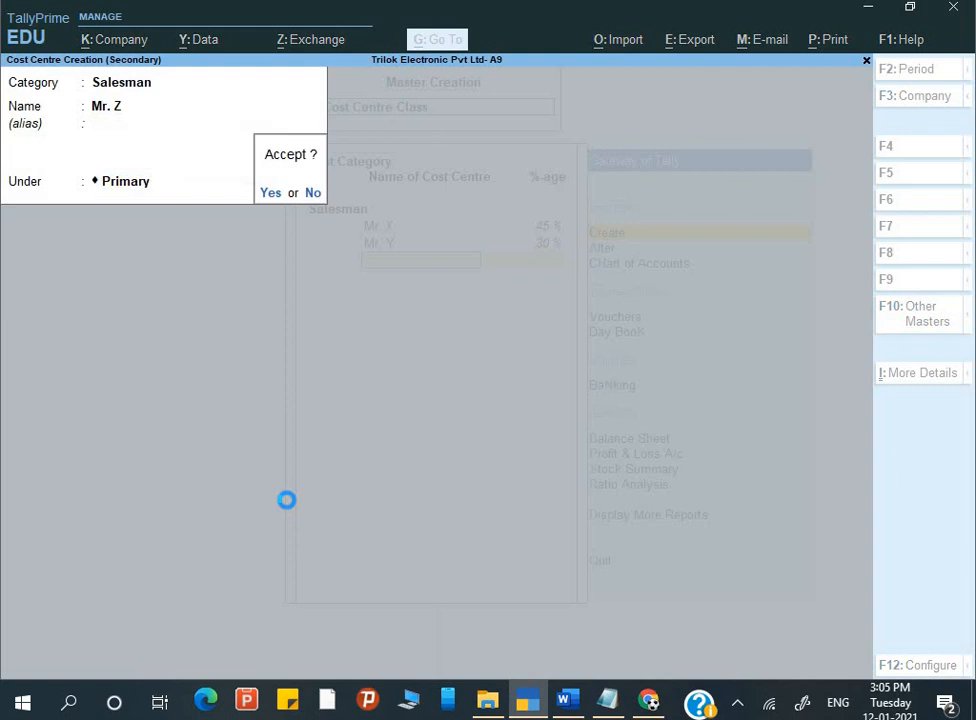
pyautogui.press('Return')
pyautogui.press('Return')
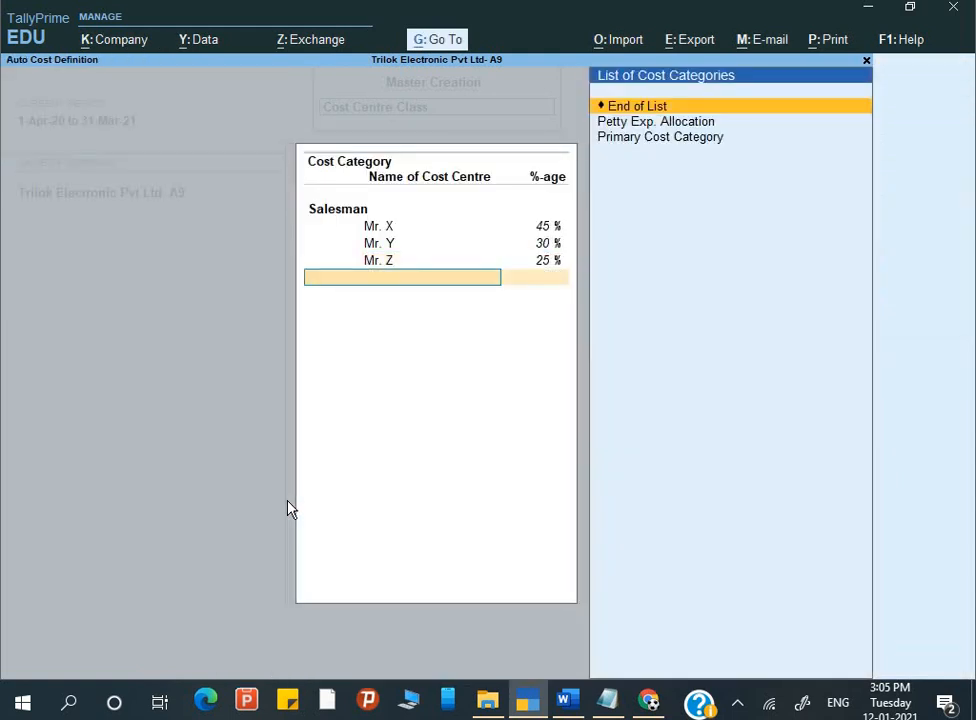
pyautogui.press('Return')
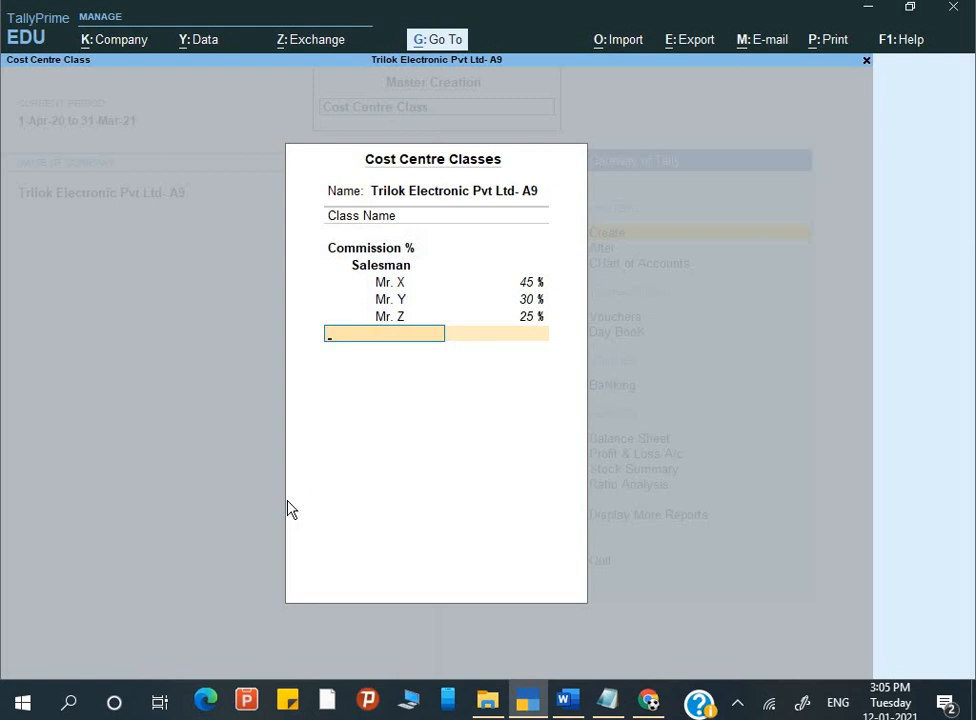
pyautogui.hotkey('ctrl', 'a')
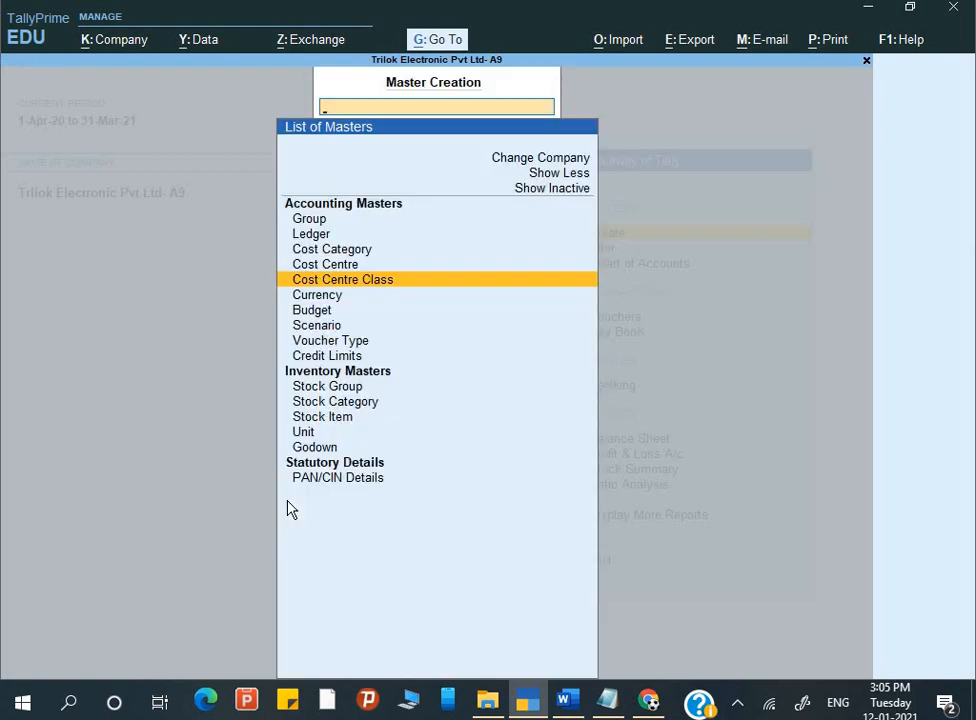
# Step: Reopen the cost centre classes and review the Salesman allocations in the Commission % class
pyautogui.press('Up')
pyautogui.press('Down')
pyautogui.press('Return')
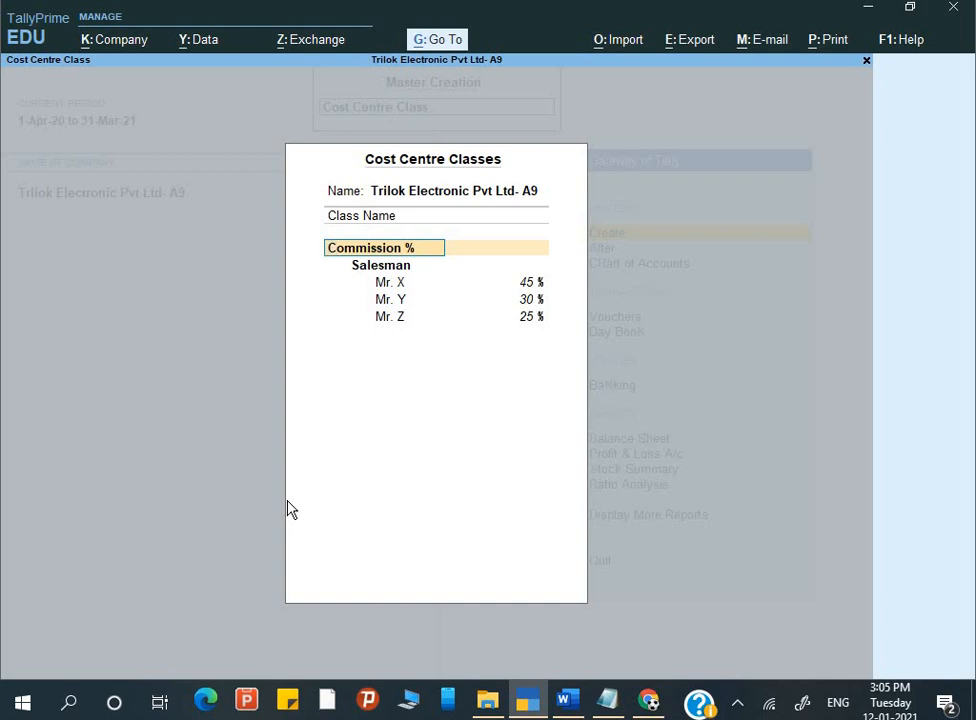
pyautogui.press('Return')
pyautogui.press('Return')
pyautogui.press('Return')
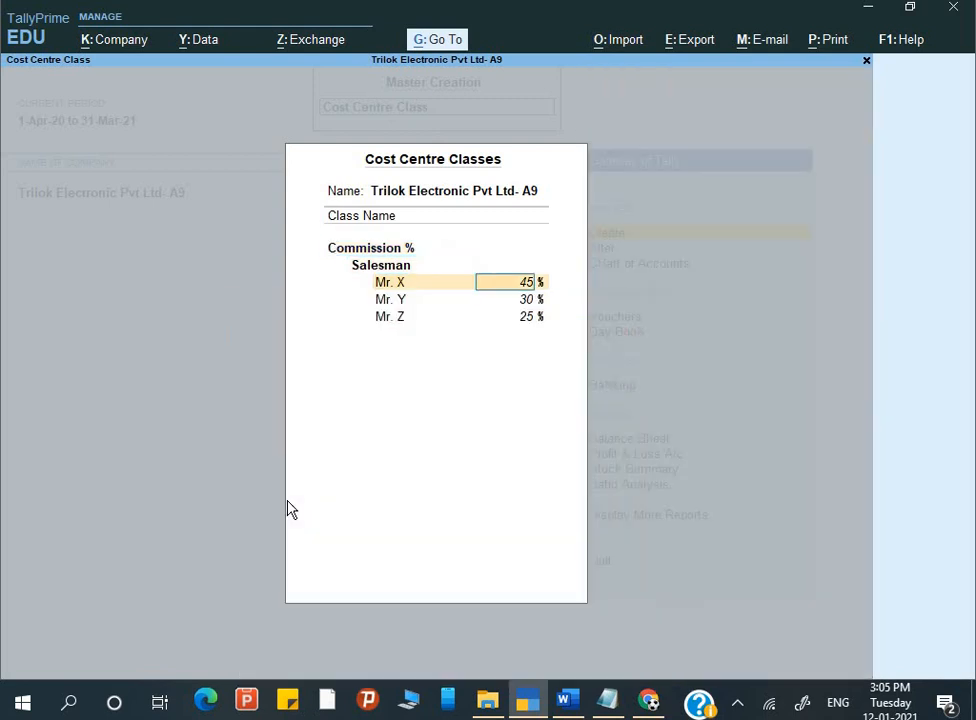
pyautogui.press('Return')
pyautogui.press('Return')
pyautogui.press('Return')
pyautogui.press('Return')
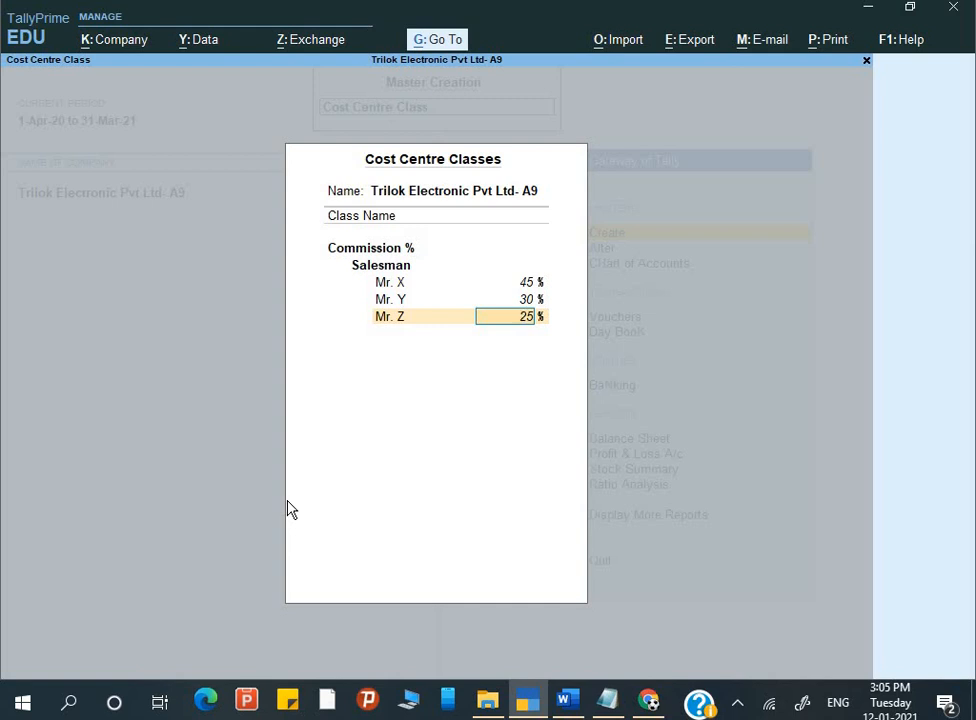
pyautogui.press('Return')
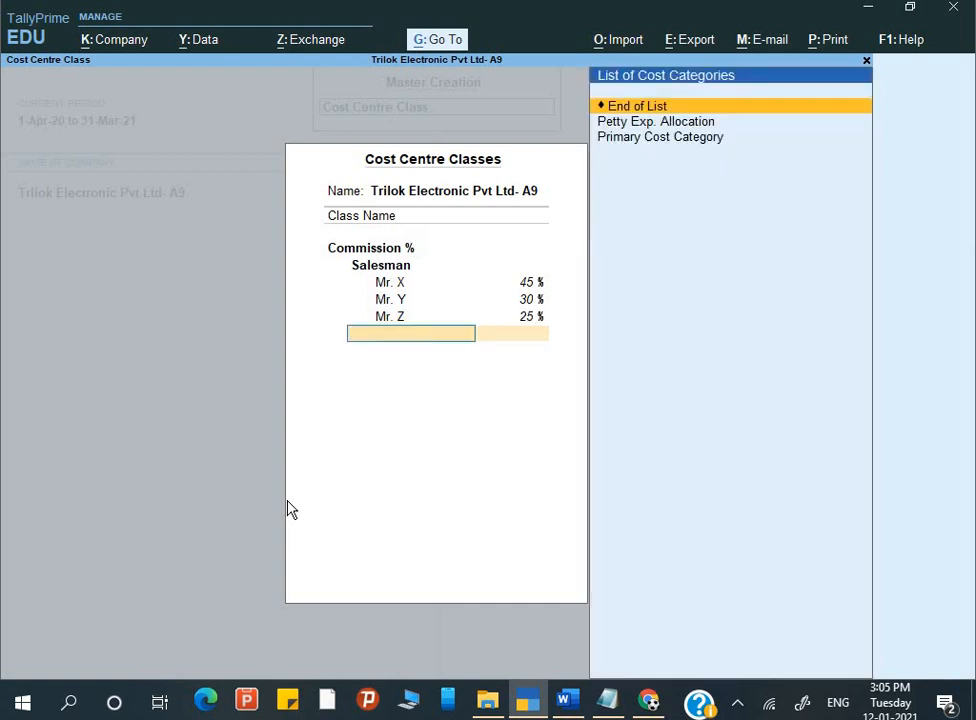
pyautogui.press('Return')
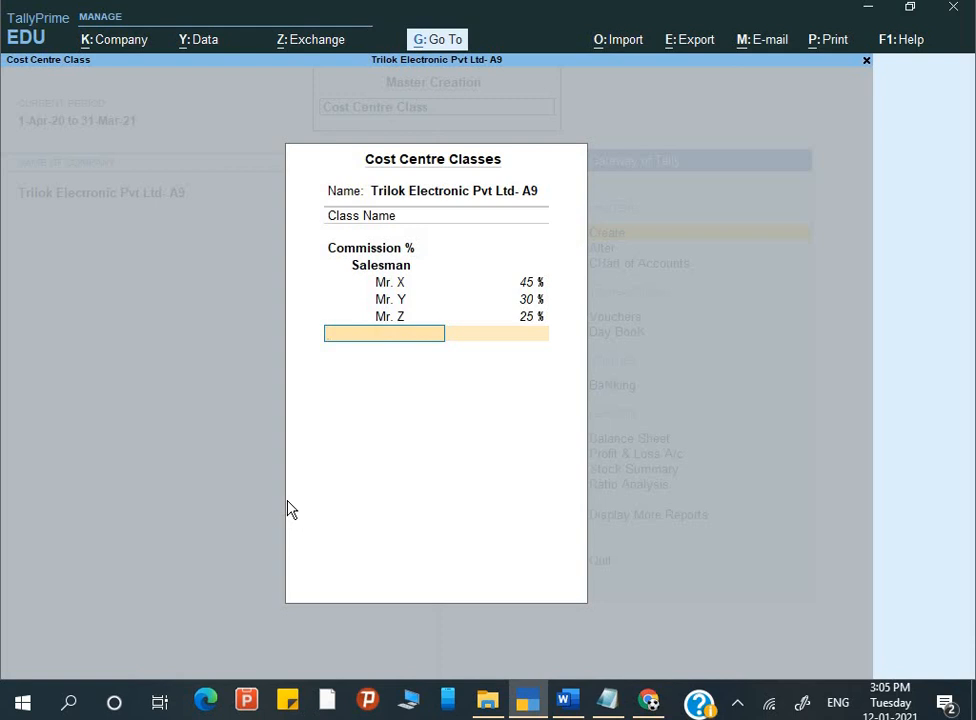
# Step: Close the cost centre classes and start a new payment voucher
pyautogui.hotkey('ctrl', 'a')
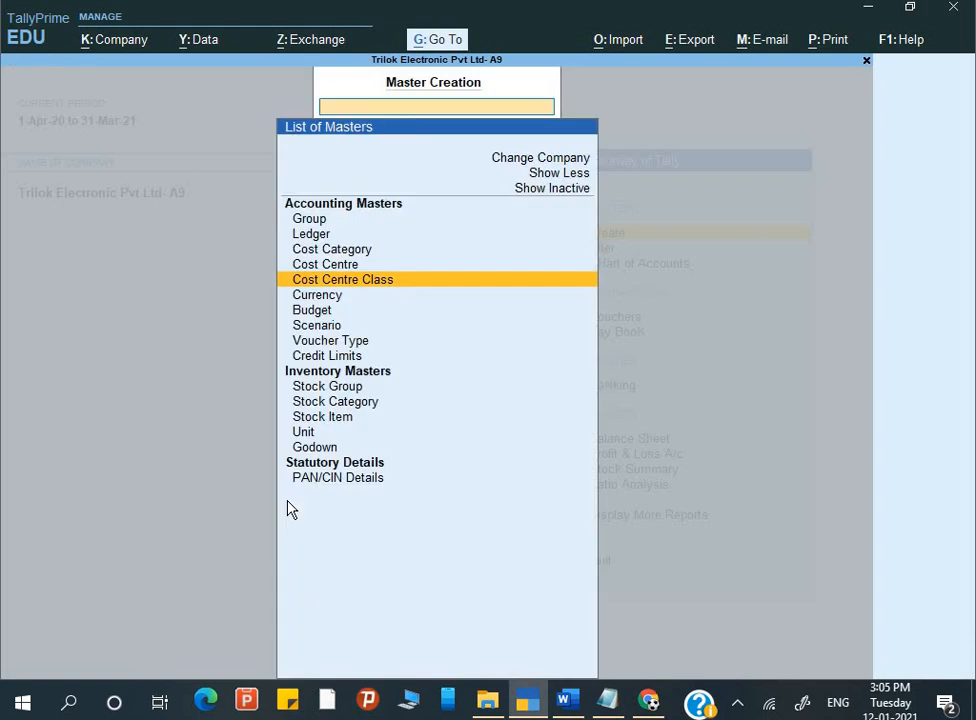
pyautogui.press('Escape')
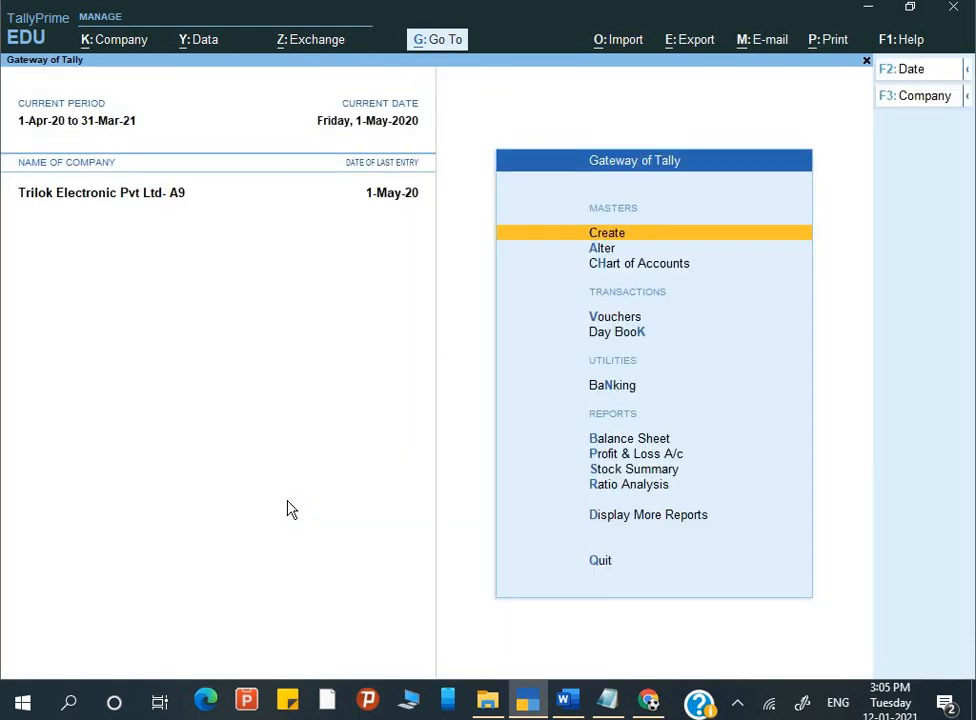
pyautogui.press('Escape')
pyautogui.press('Up')
pyautogui.press('Up')
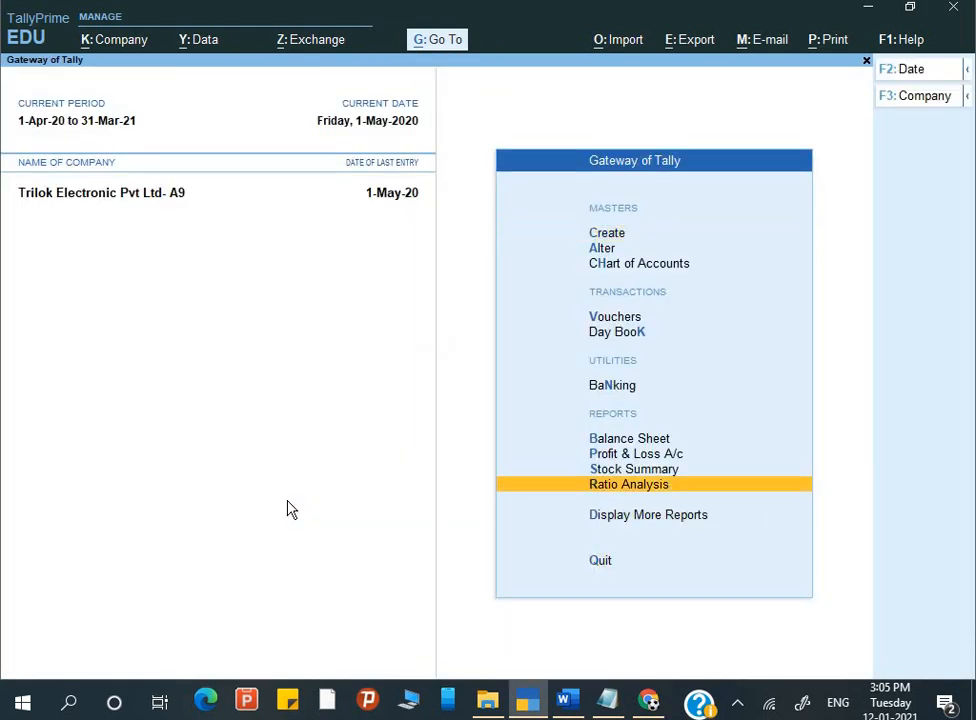
pyautogui.press('Up')
pyautogui.press('Up')
pyautogui.press('Up')
pyautogui.press('Up')
pyautogui.press('Up')
pyautogui.press('Up')
pyautogui.press('Return')
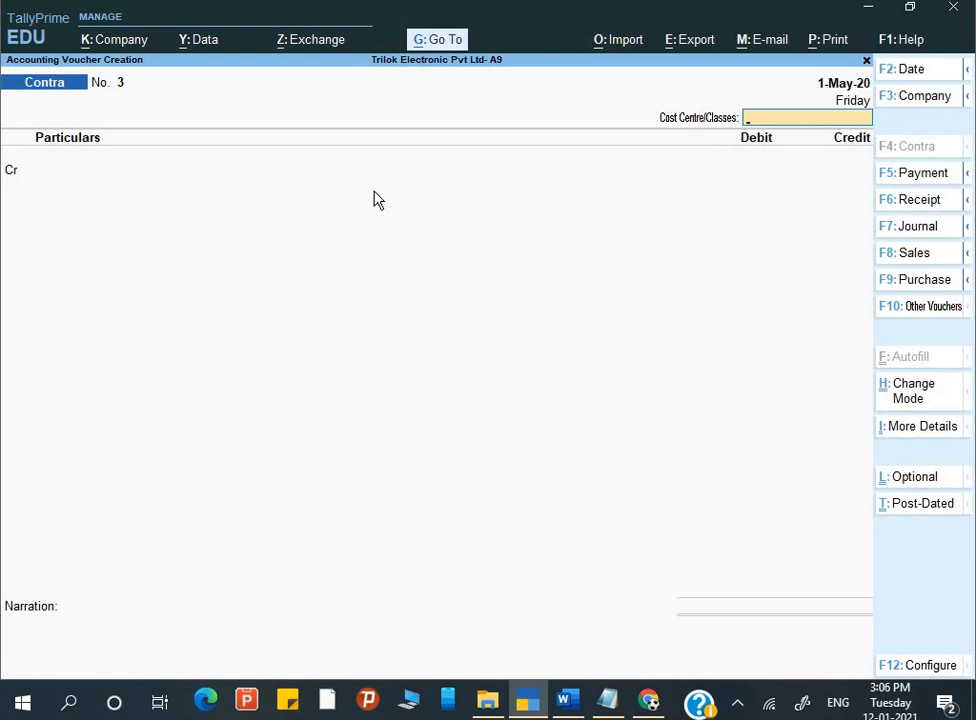
pyautogui.press('F5')
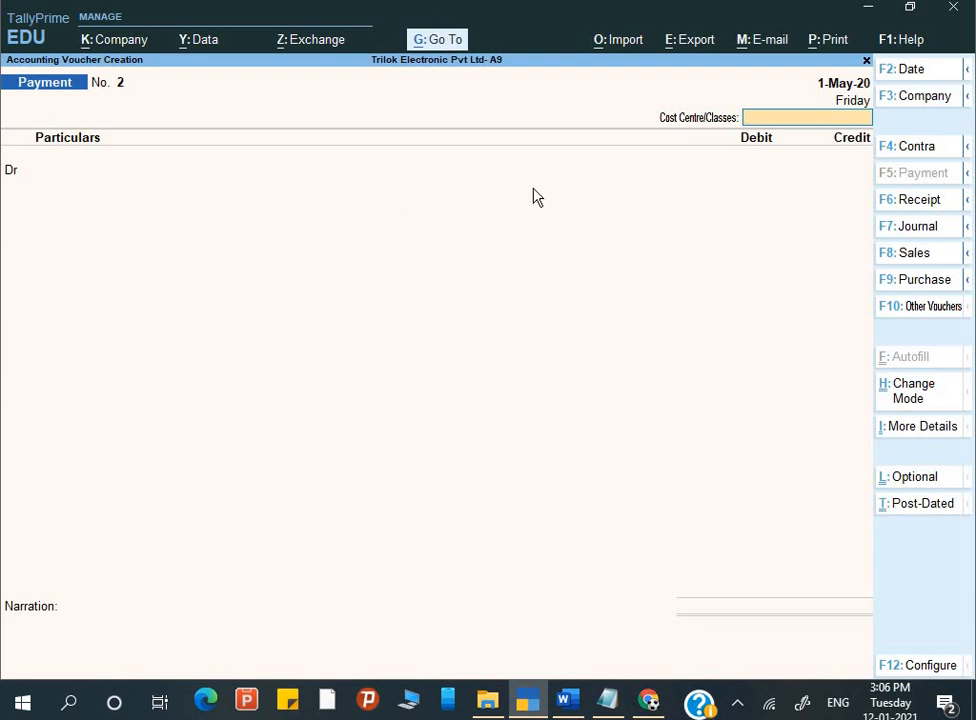
# Step: Set Select Cost Centre/Class to No in the payment voucher configuration and save it
pyautogui.press('F12')
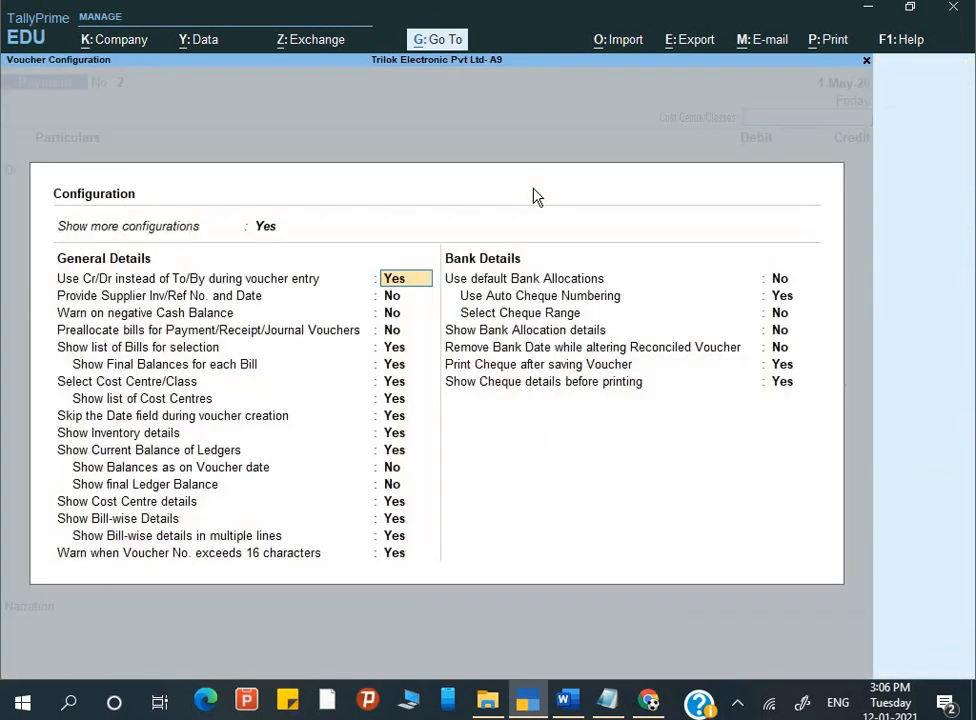
pyautogui.press('Down')
pyautogui.press('Down')
pyautogui.press('Down')
pyautogui.press('Down')
pyautogui.press('Down')
pyautogui.press('Down')
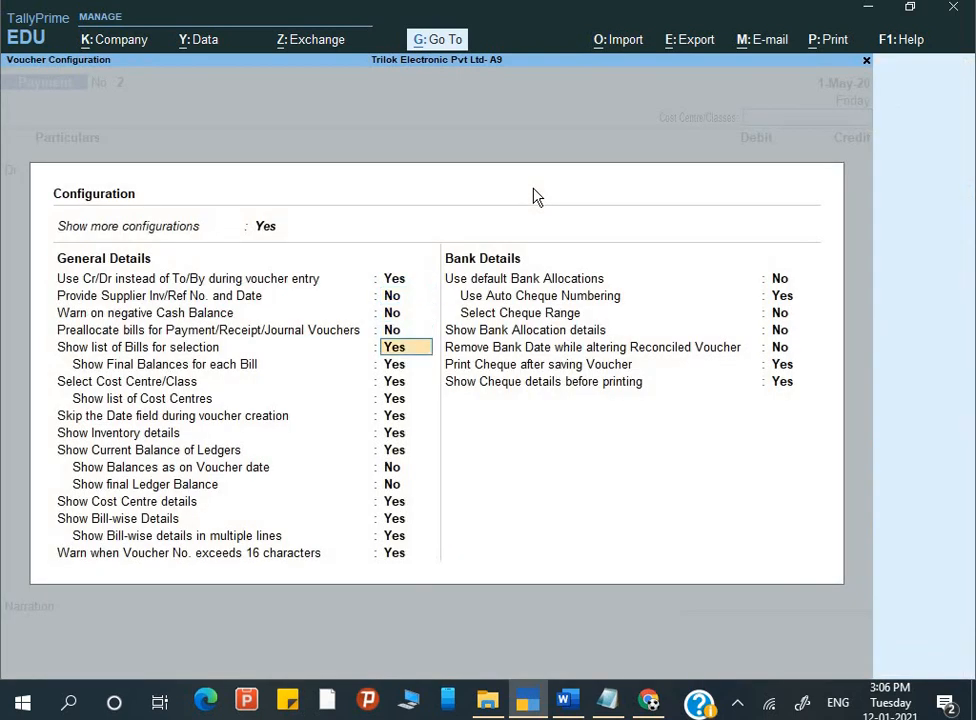
pyautogui.press('Down')
pyautogui.press('Down')
pyautogui.press('Down')
pyautogui.press('Down')
pyautogui.press('Down')
pyautogui.press('Down')
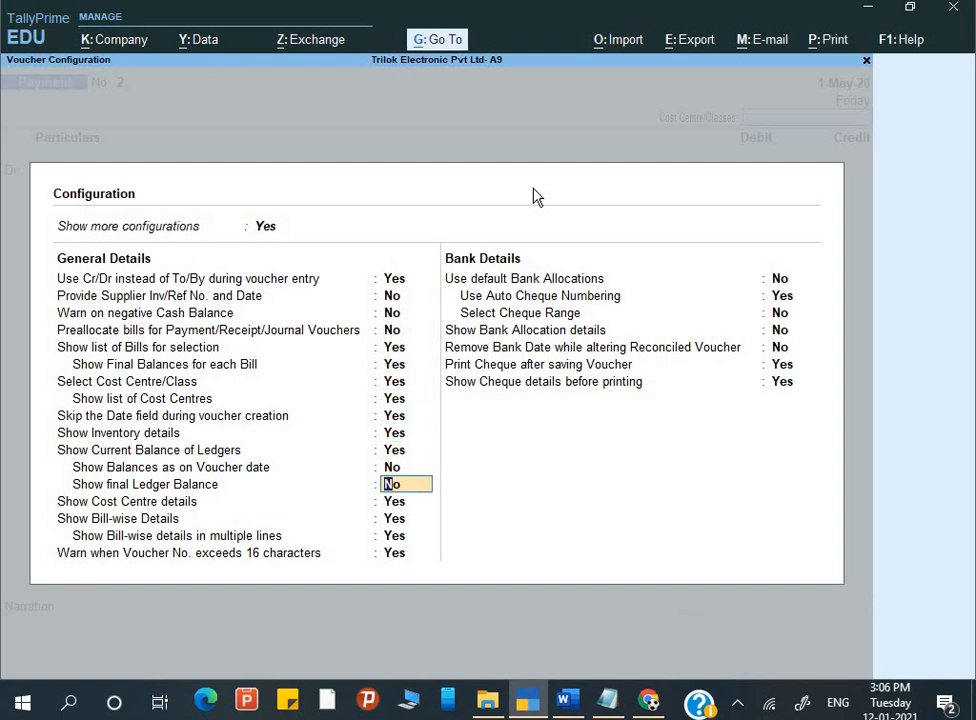
pyautogui.press('Up')
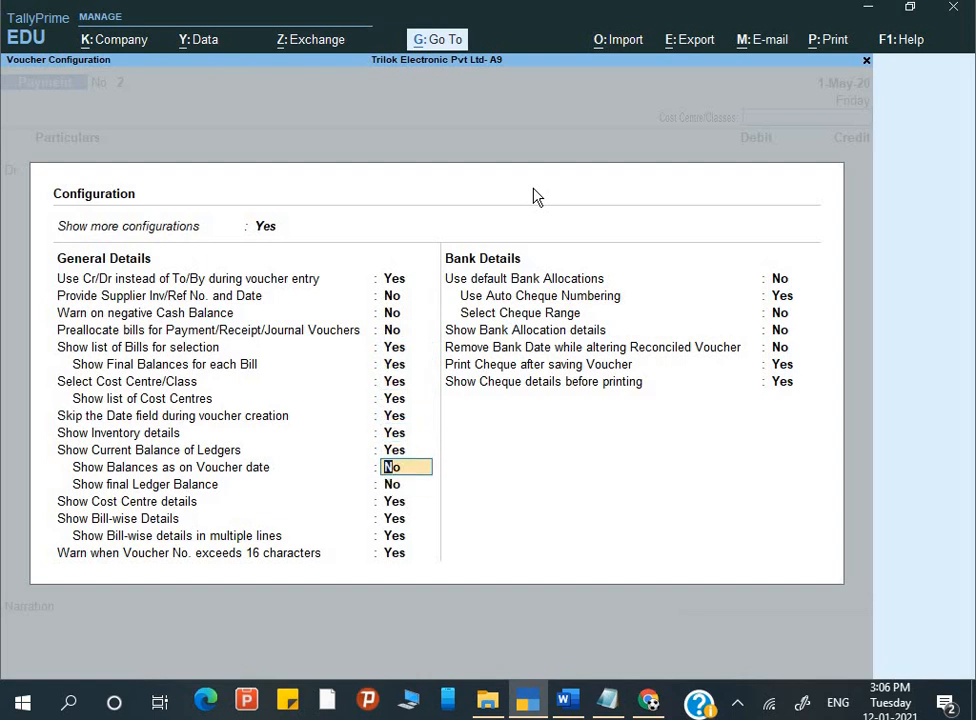
pyautogui.press('Up')
pyautogui.press('Up')
pyautogui.press('Up')
pyautogui.press('Up')
pyautogui.press('Up')
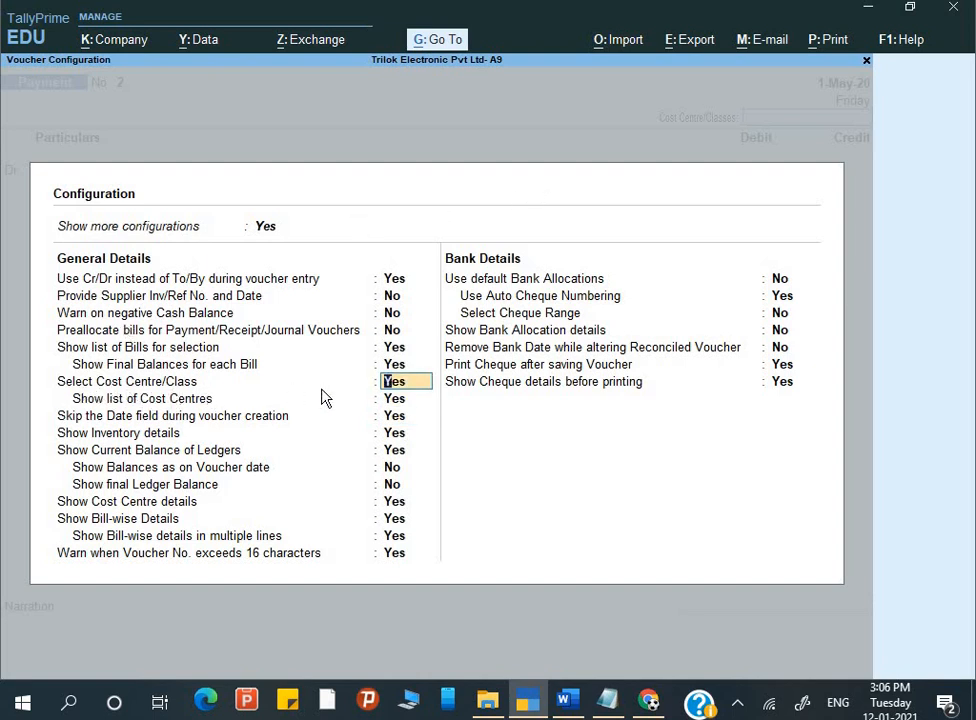
pyautogui.write('n')
pyautogui.press('Return')
pyautogui.press('Return')
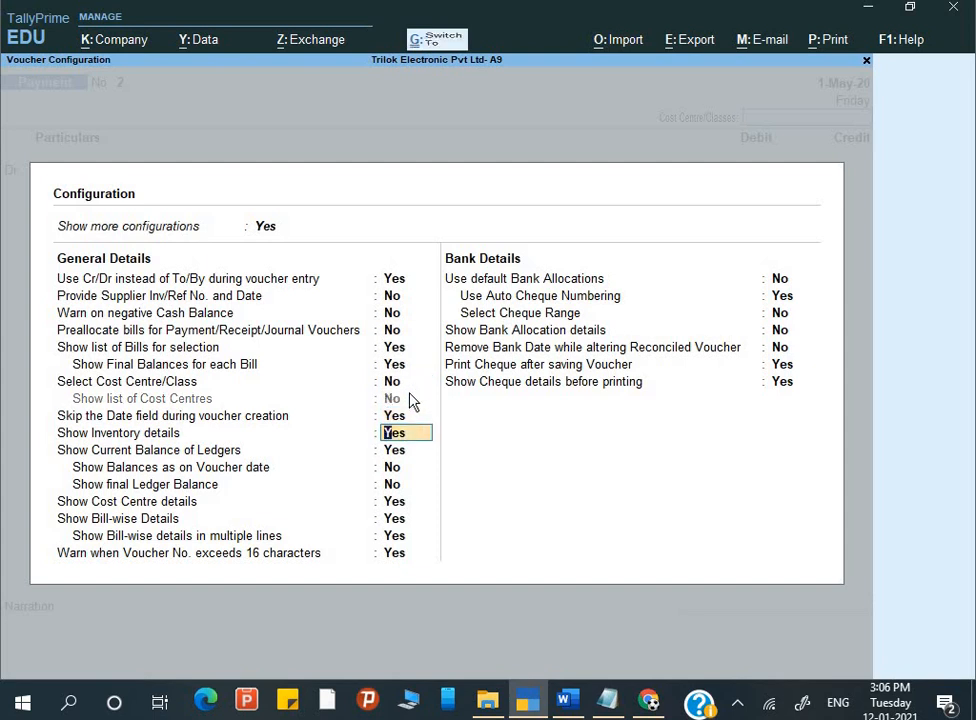
pyautogui.hotkey('ctrl', 'a')
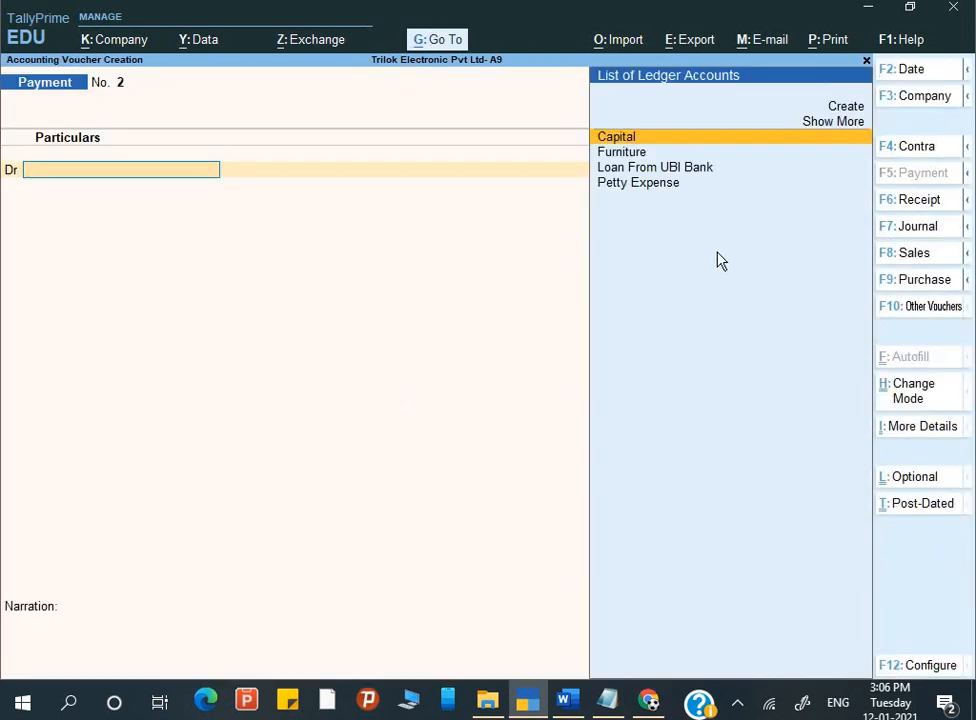
# Step: Reopen the payment voucher and choose Loan From UBI Bank as the debit ledger
pyautogui.press('Escape')
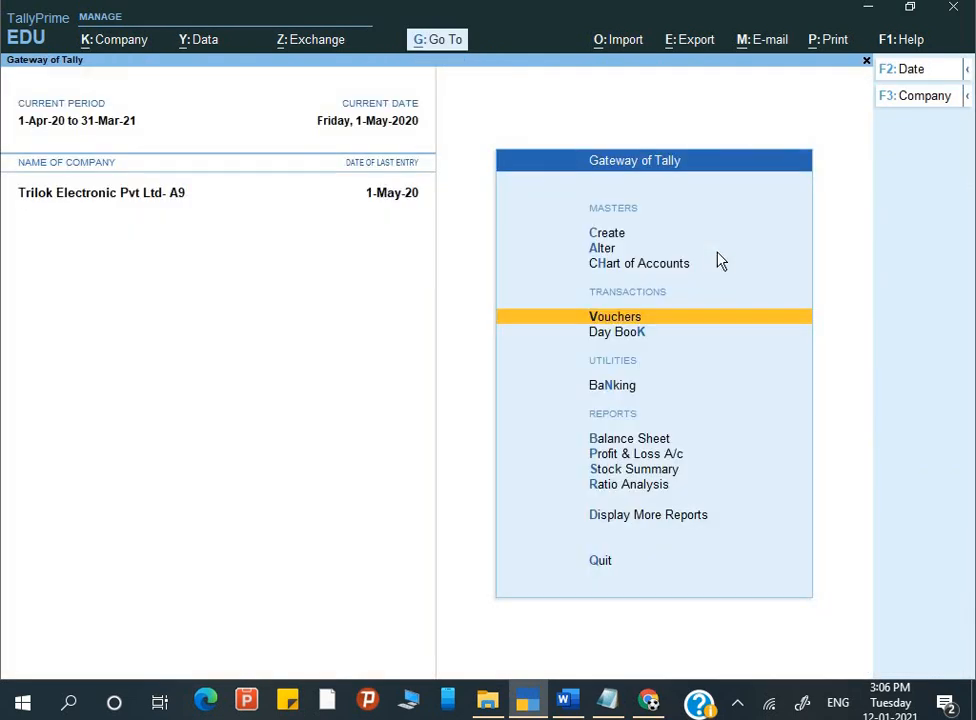
pyautogui.press('Return')
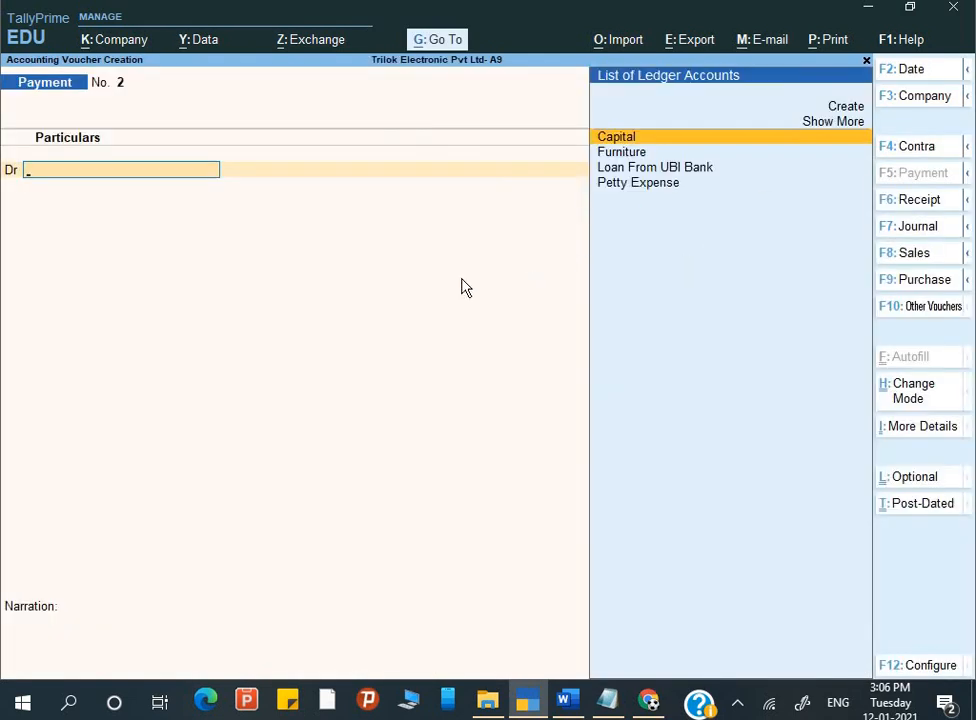
pyautogui.write('L')
pyautogui.press('Return')
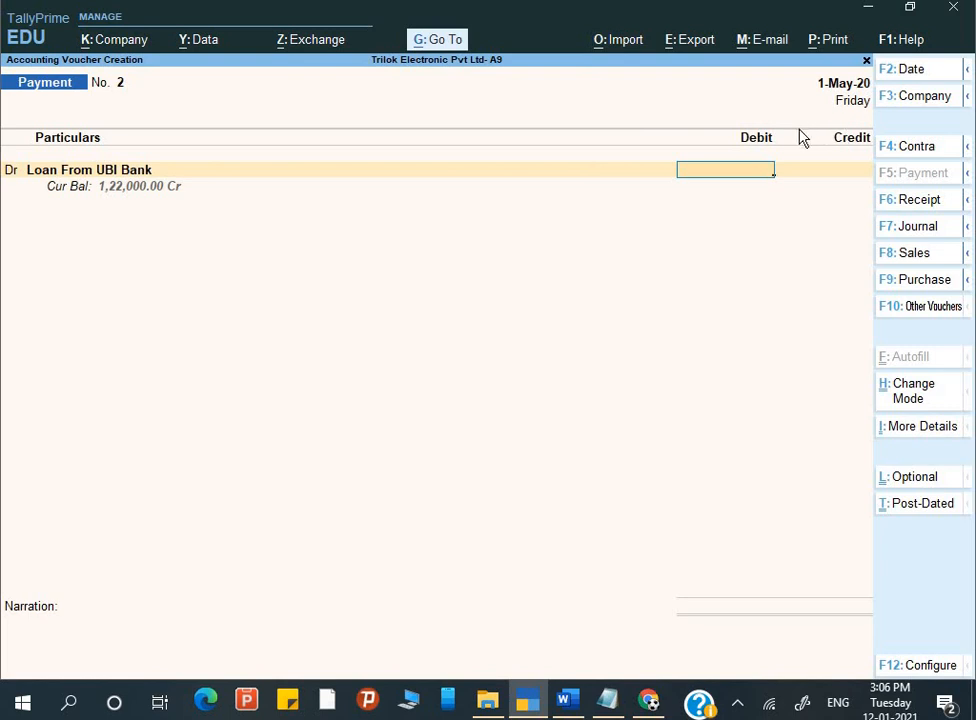
# Step: Set Select Cost Centre/Class back to Yes in the voucher configuration and save it
pyautogui.press('F12')
pyautogui.press('Down')
pyautogui.press('Down')
pyautogui.press('Down')
pyautogui.press('Down')
pyautogui.press('Down')
pyautogui.press('Down')
pyautogui.write('y')
pyautogui.press('Return')
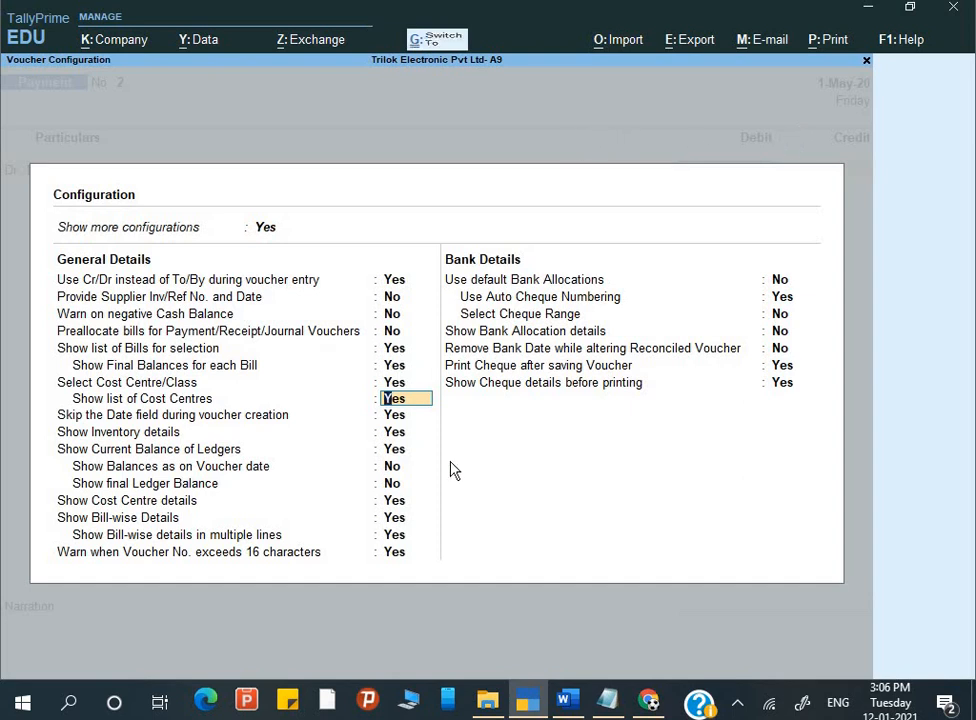
pyautogui.hotkey('ctrl', 'a')
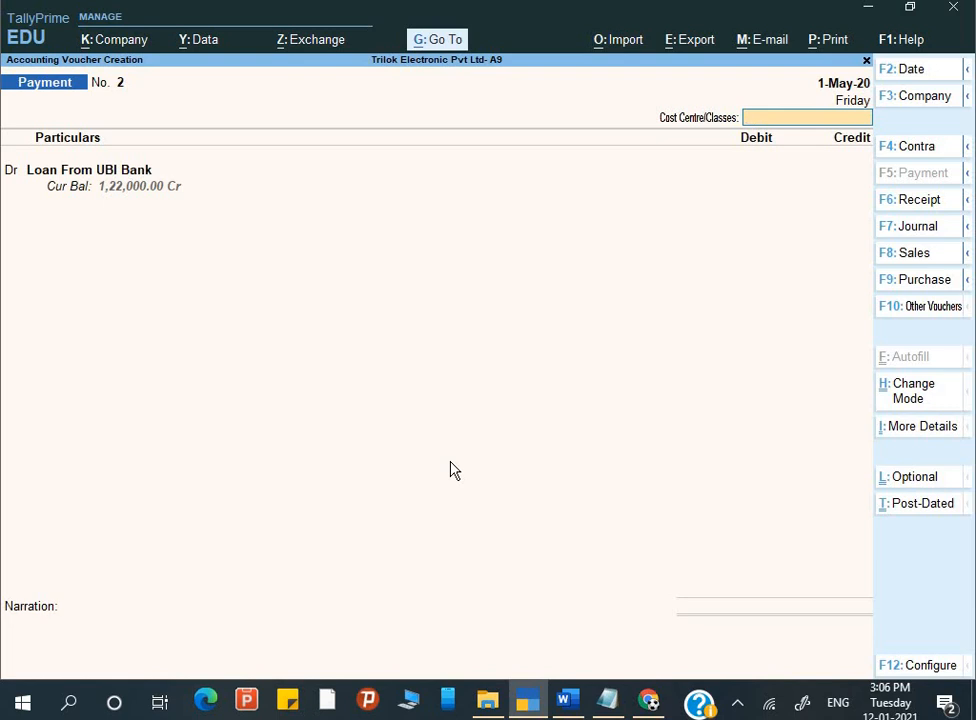
# Step: Check Q.6 in the Word assignment, set the payment voucher date to 2-May-20 and choose the Commission % cost centre class
pyautogui.hotkey('alt', 'Tab')
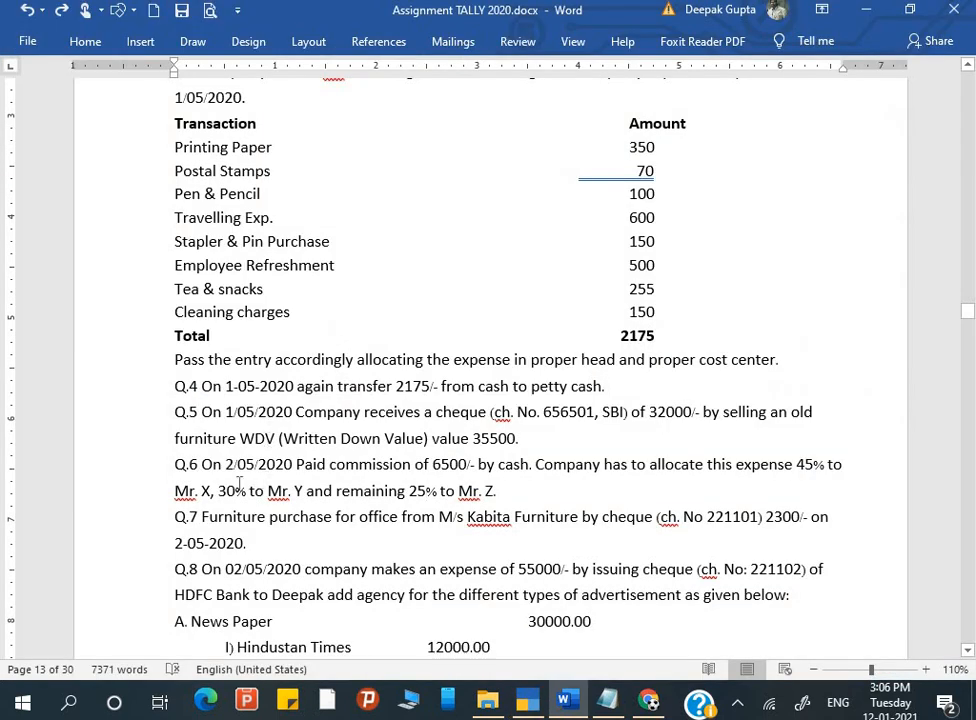
pyautogui.hotkey('alt', 'Tab')
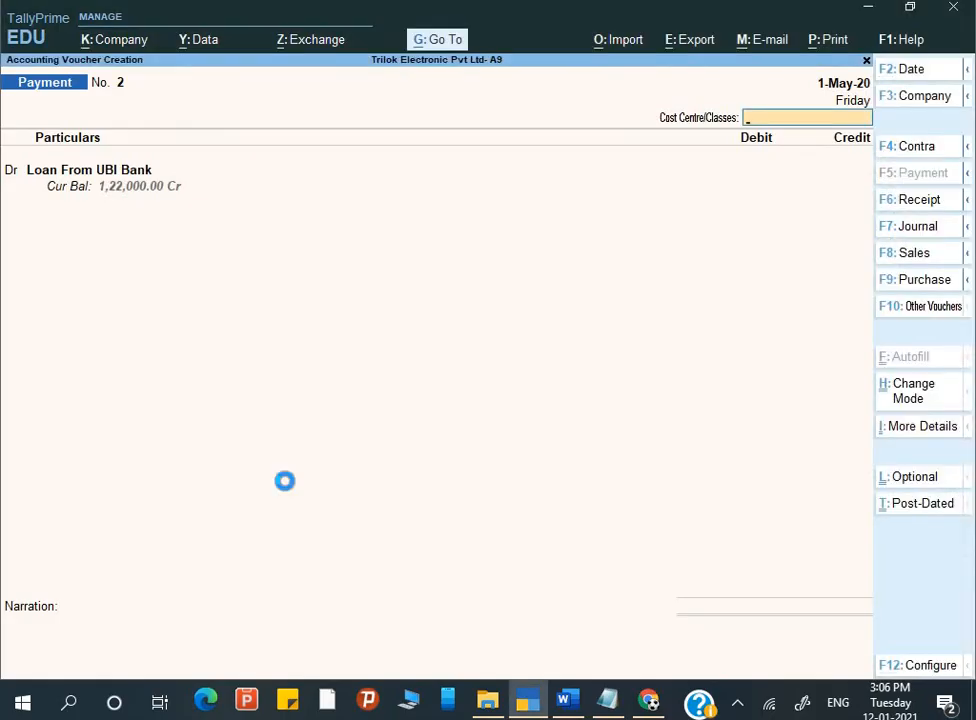
pyautogui.press('F2')
pyautogui.press('Return')
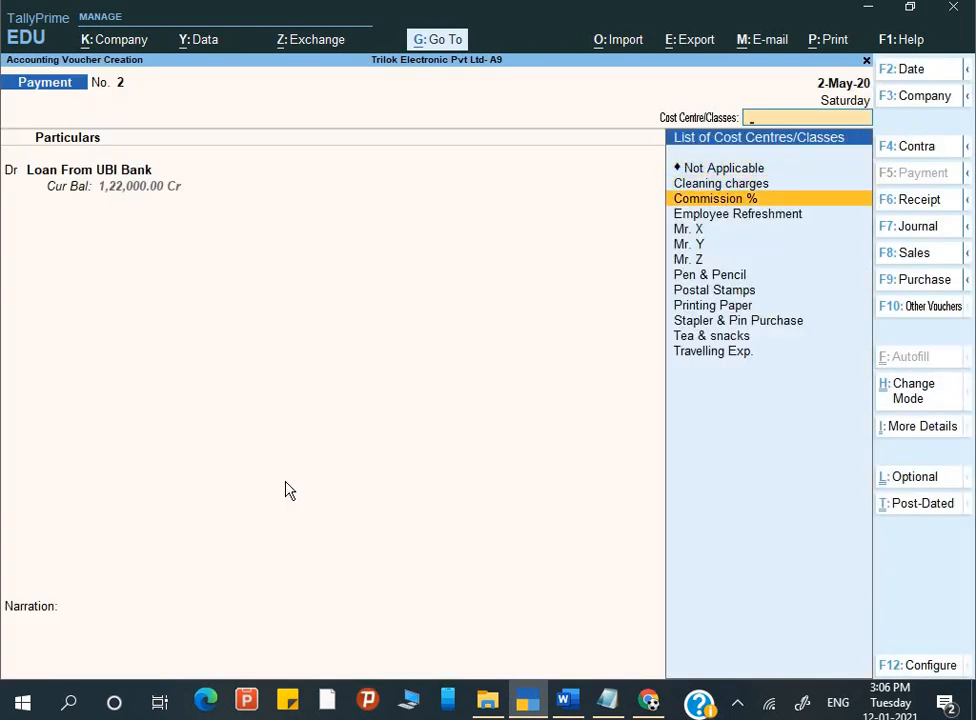
pyautogui.press('Escape')
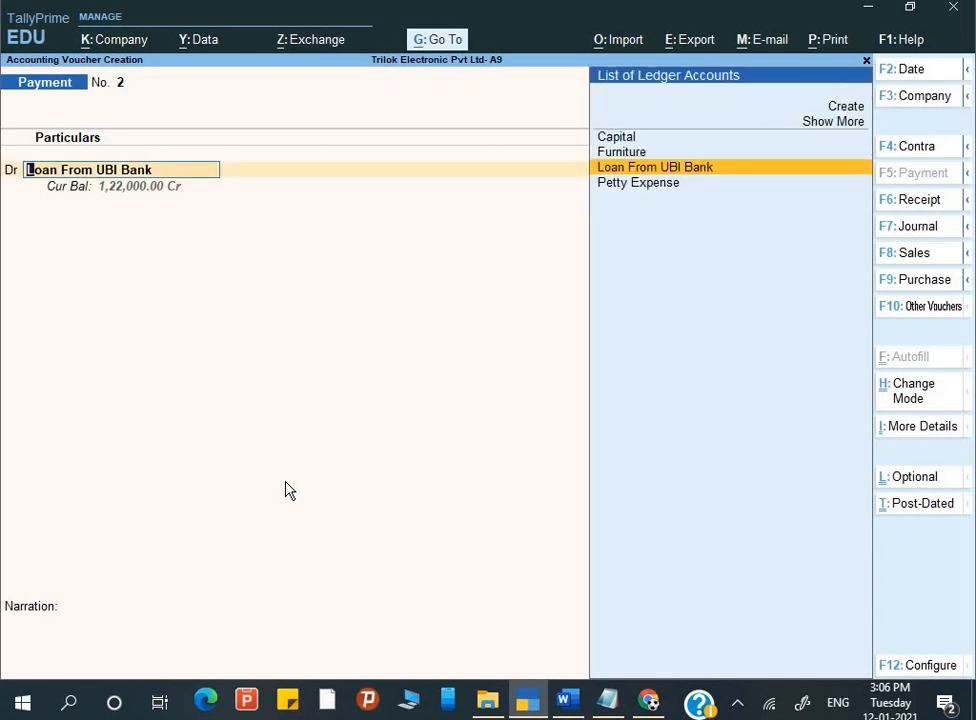
# Step: Start creating a new ledger from the voucher's debit line and name it Salesman Commission
pyautogui.hotkey('alt', 'Tab')
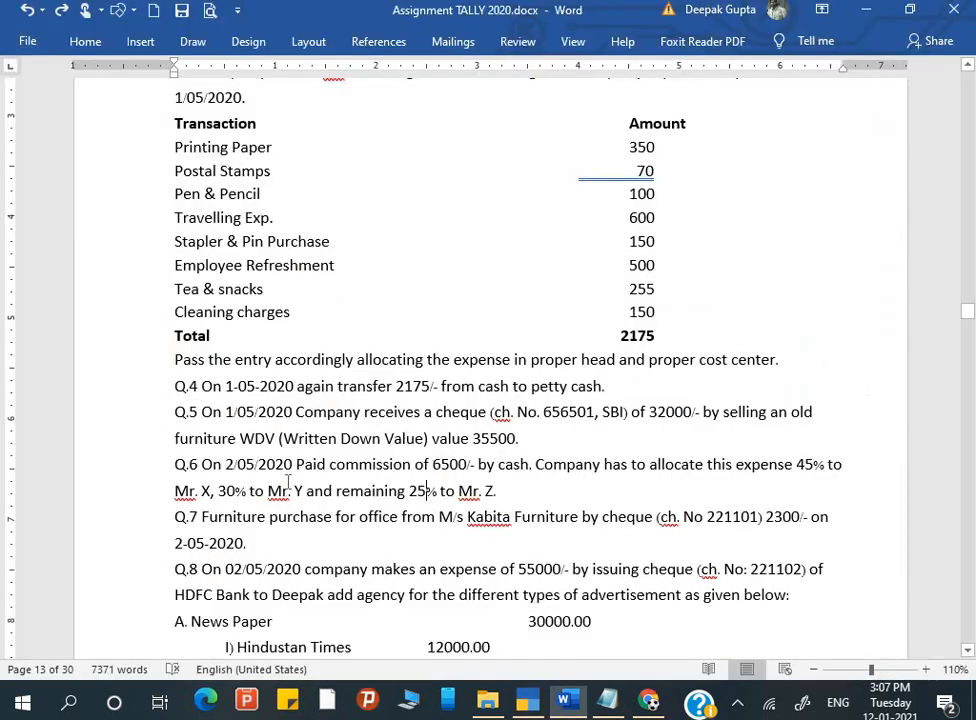
pyautogui.hotkey('alt', 'Tab')
pyautogui.hotkey('alt', 'c')
pyautogui.write('Sales')
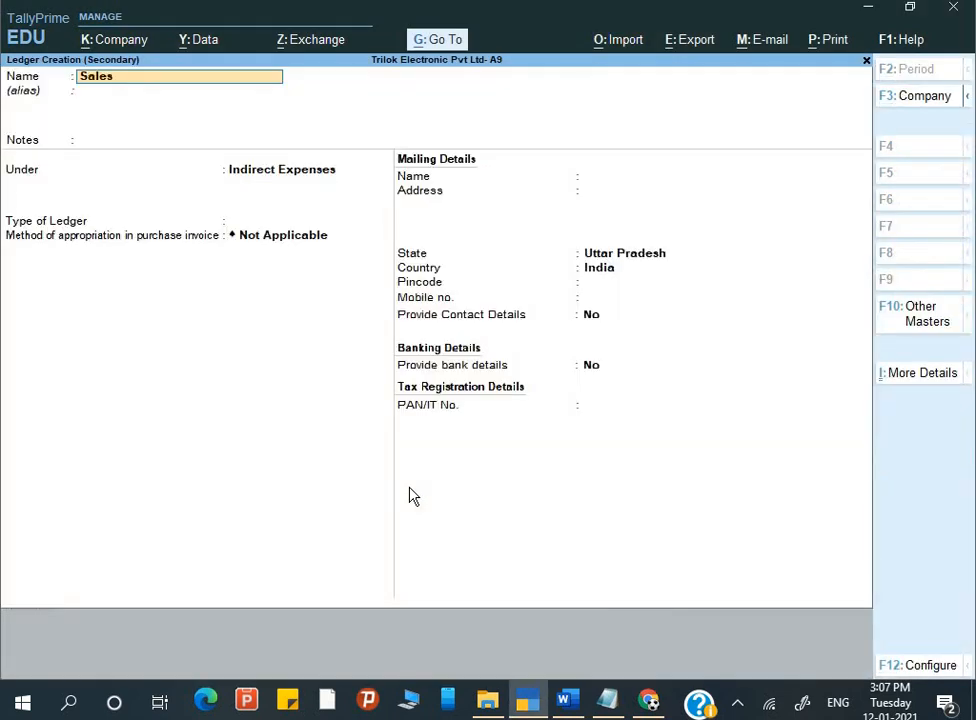
pyautogui.write('man cosmmission')
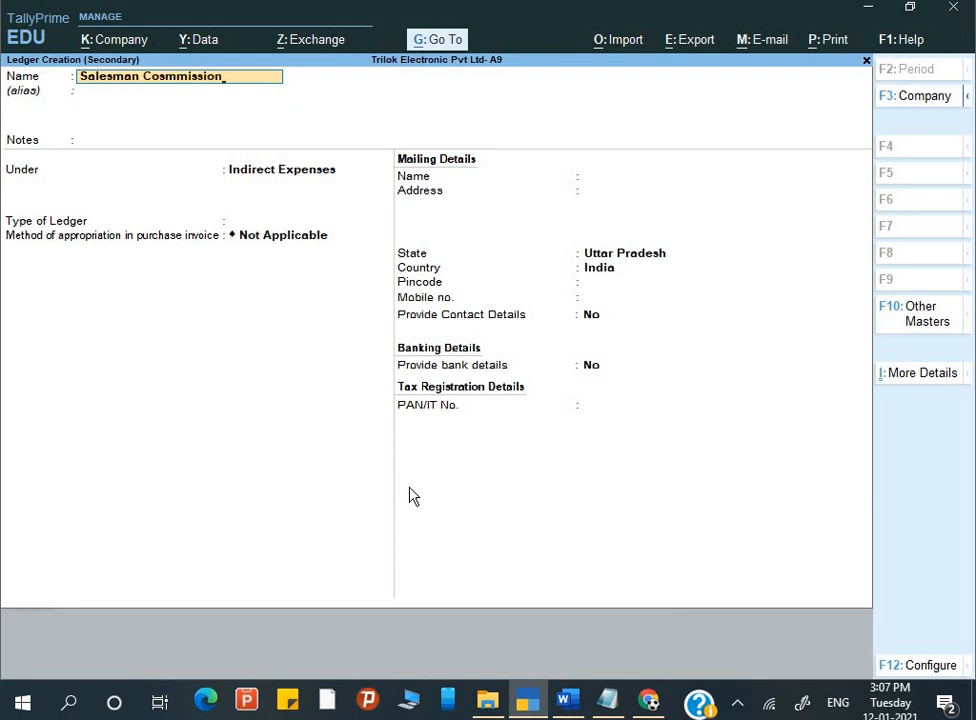
pyautogui.press('Return')
pyautogui.press('Return')
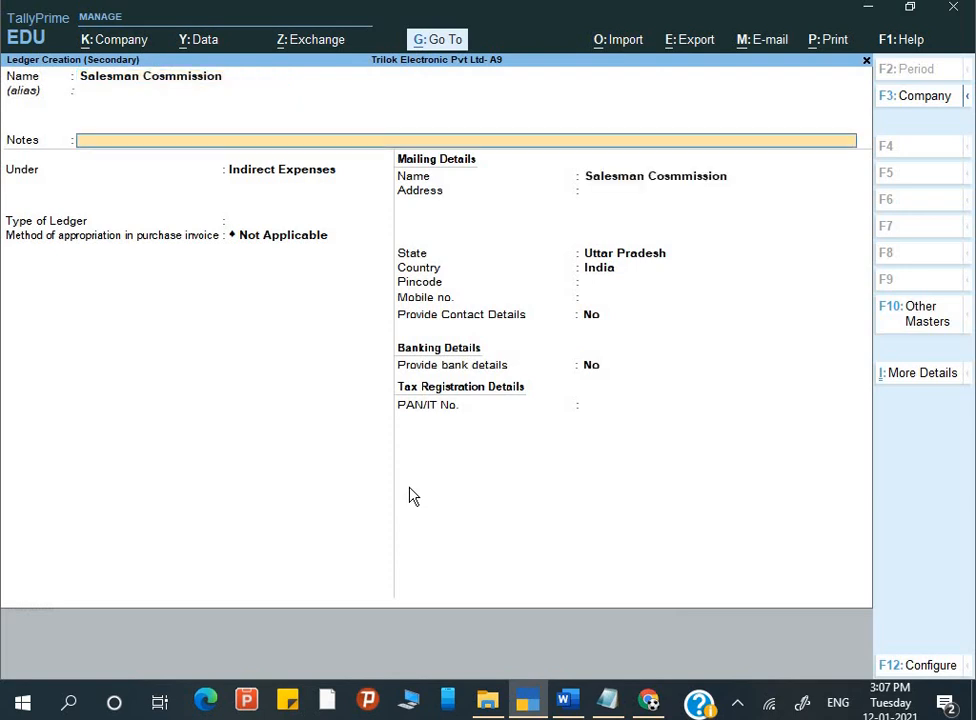
pyautogui.press('BackSpace')
pyautogui.press('BackSpace')
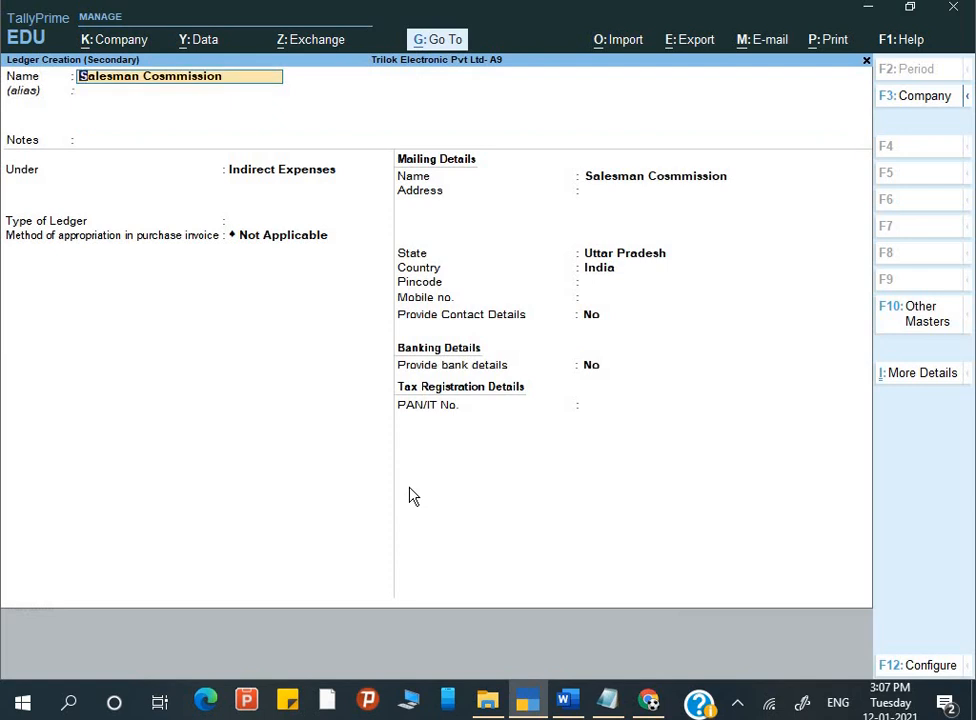
pyautogui.press('BackSpace')
pyautogui.press('BackSpace')
pyautogui.press('BackSpace')
pyautogui.press('BackSpace')
pyautogui.press('BackSpace')
pyautogui.write('mmi')
# Step: Place the Salesman Commission ledger under Indirect Expenses and save it into the debit line
pyautogui.press('Return')
pyautogui.press('Return')
pyautogui.press('Return')
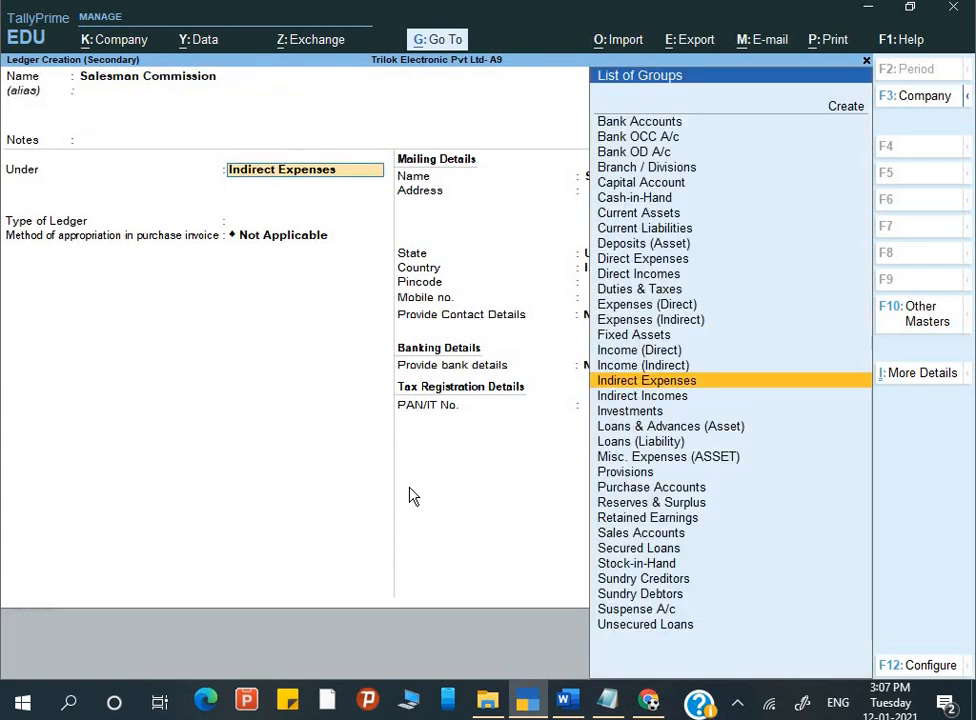
pyautogui.press('Return')
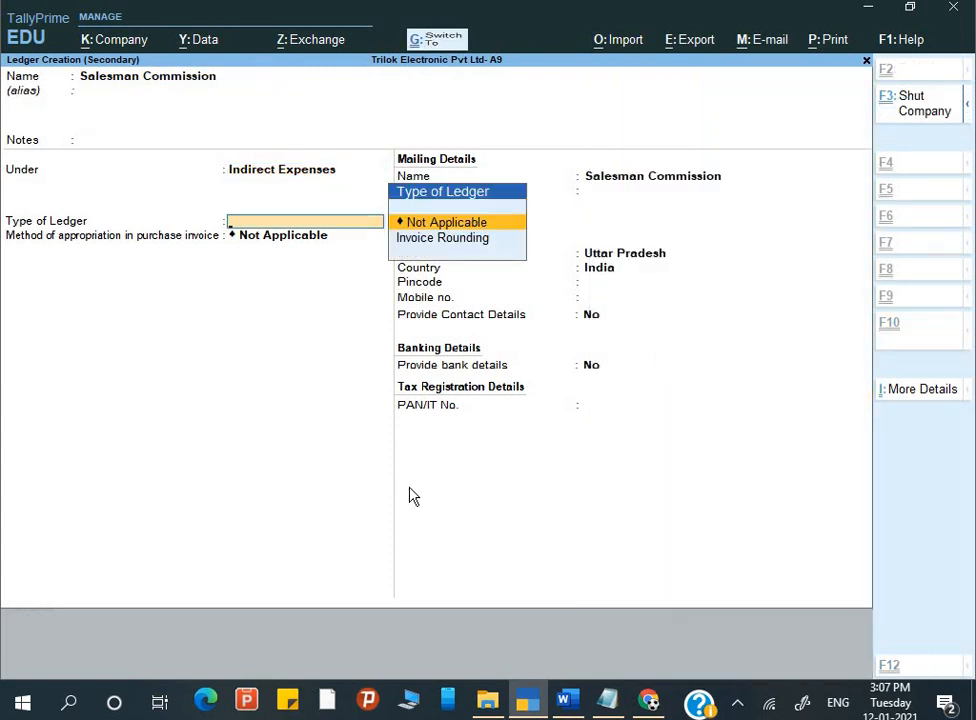
pyautogui.hotkey('ctrl', 'a')
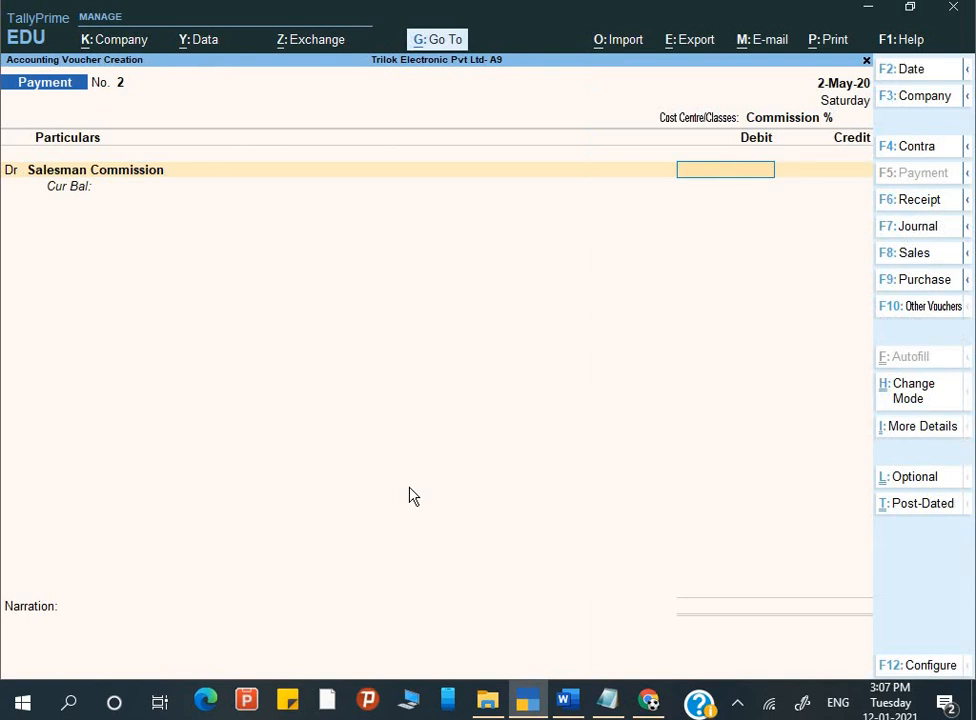
# Step: Enter 6500 as the Salesman Commission debit amount and proceed to the credit ledger
pyautogui.write('6500')
pyautogui.press('Return')
pyautogui.press('Return')
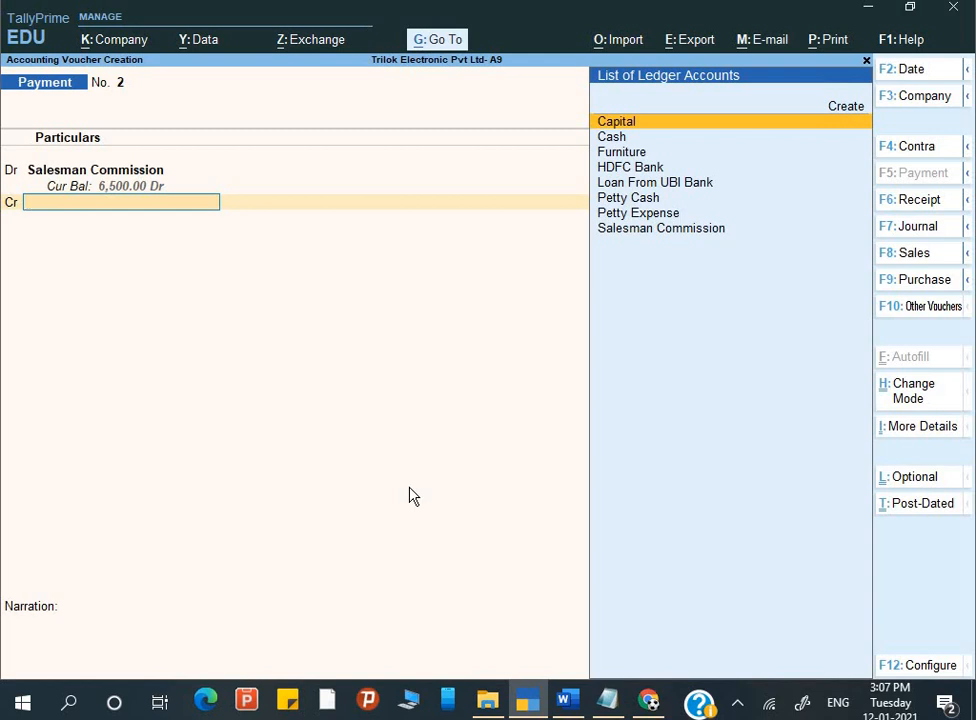
pyautogui.press('Escape')
pyautogui.press('Escape')
pyautogui.press('Return')
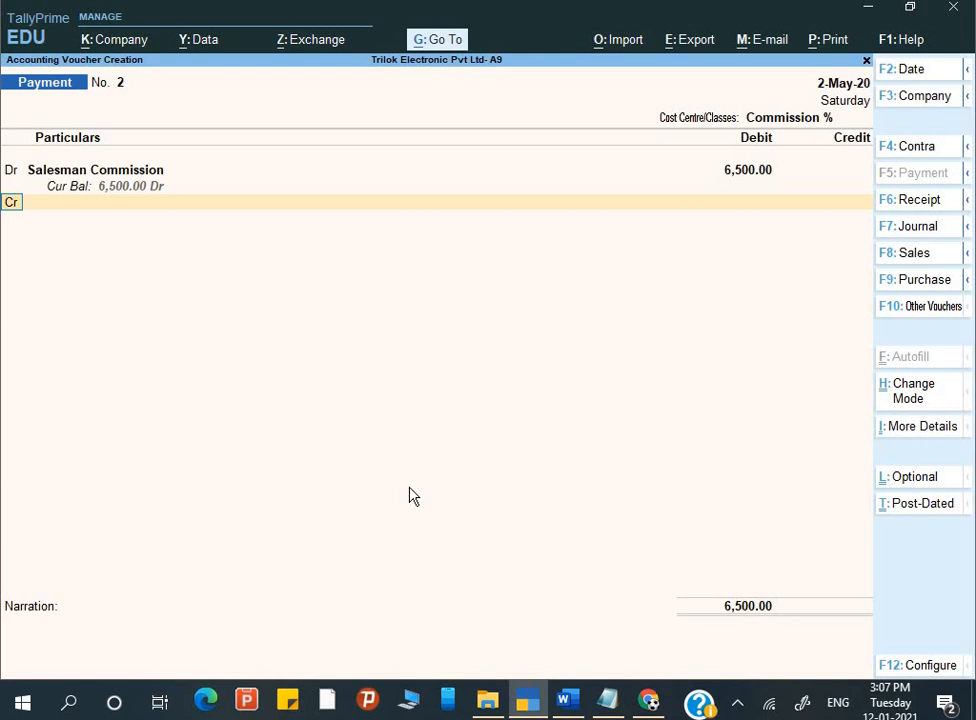
pyautogui.press('Return')
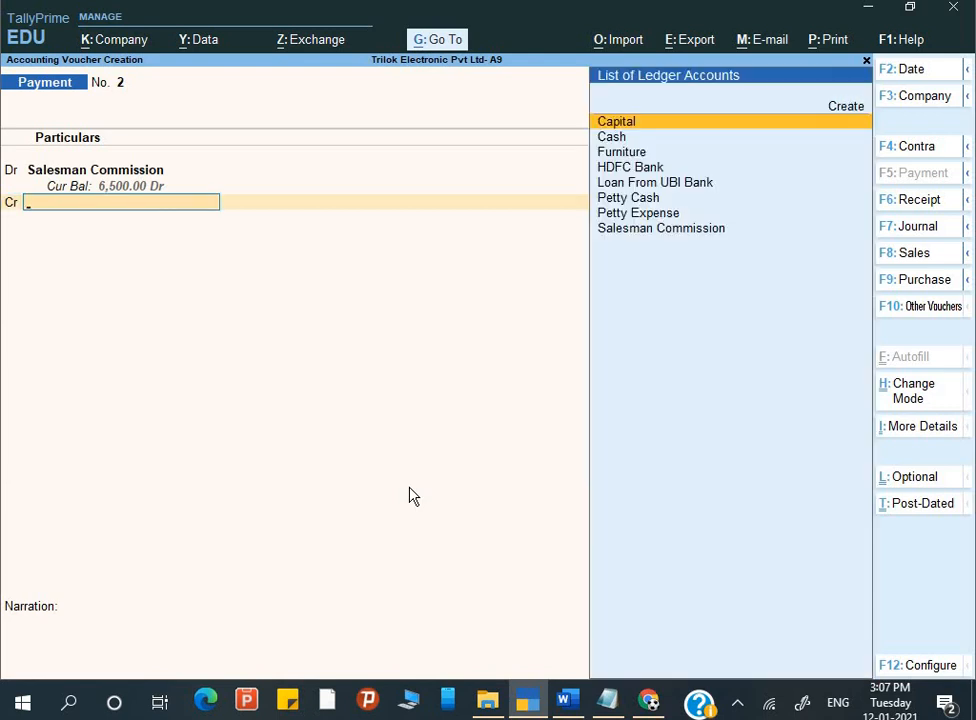
# Step: Check Q.6 in the Word assignment and choose Cash as the payment voucher's credit ledger for 6500
pyautogui.press('Down')
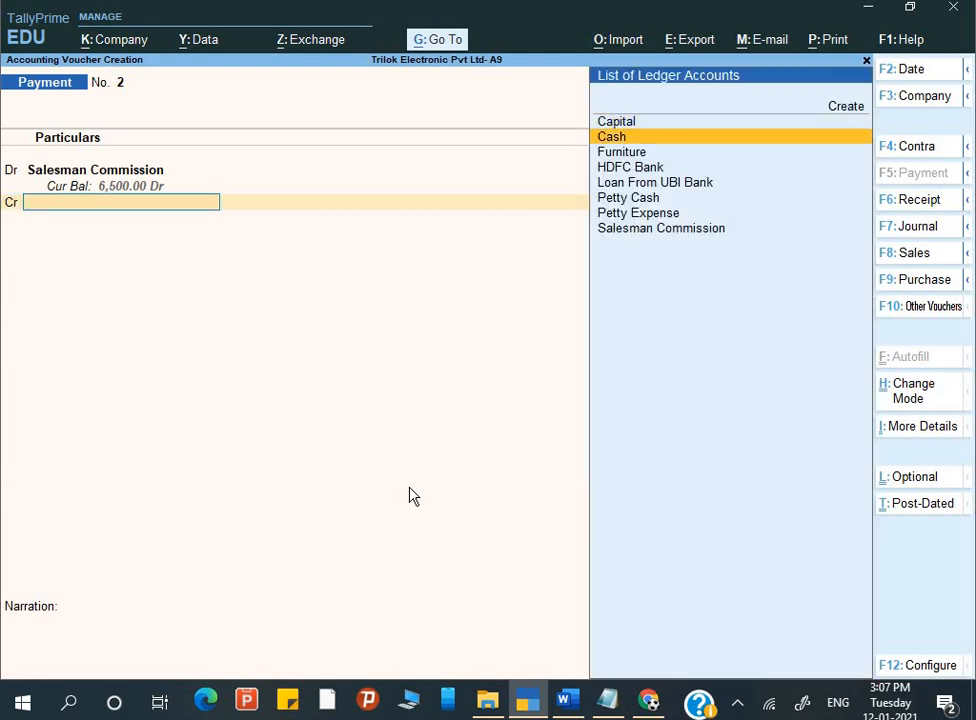
pyautogui.hotkey('alt', 'Tab')
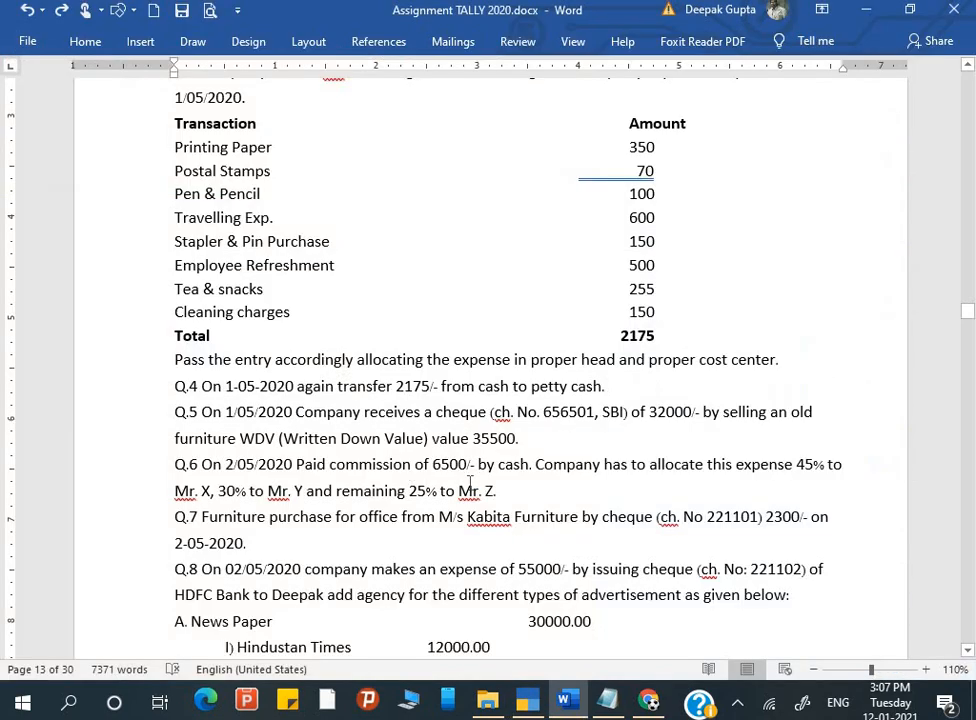
pyautogui.hotkey('alt', 'Tab')
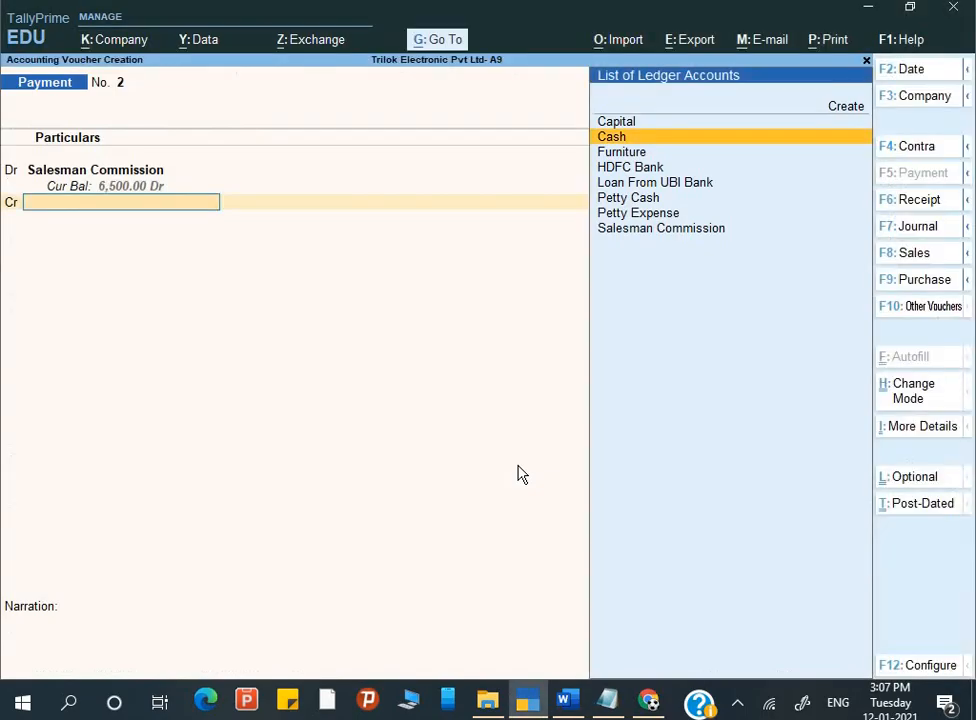
pyautogui.press('Return')
pyautogui.press('Return')
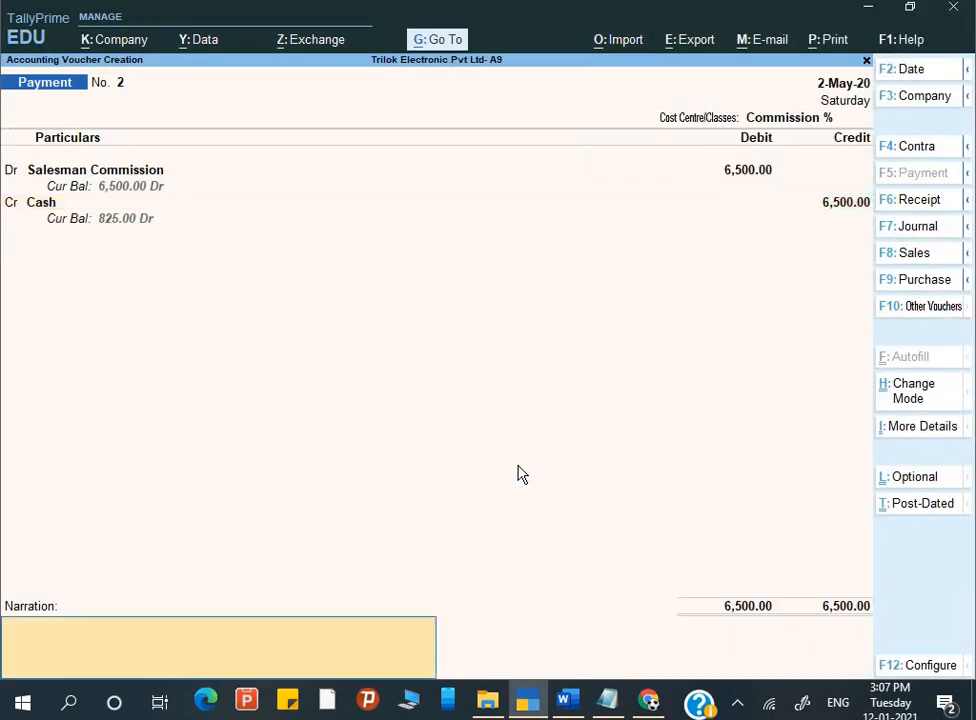
# Step: Enter the narration "Being Commission paid" and save the payment voucher
pyautogui.write('Being Commission')
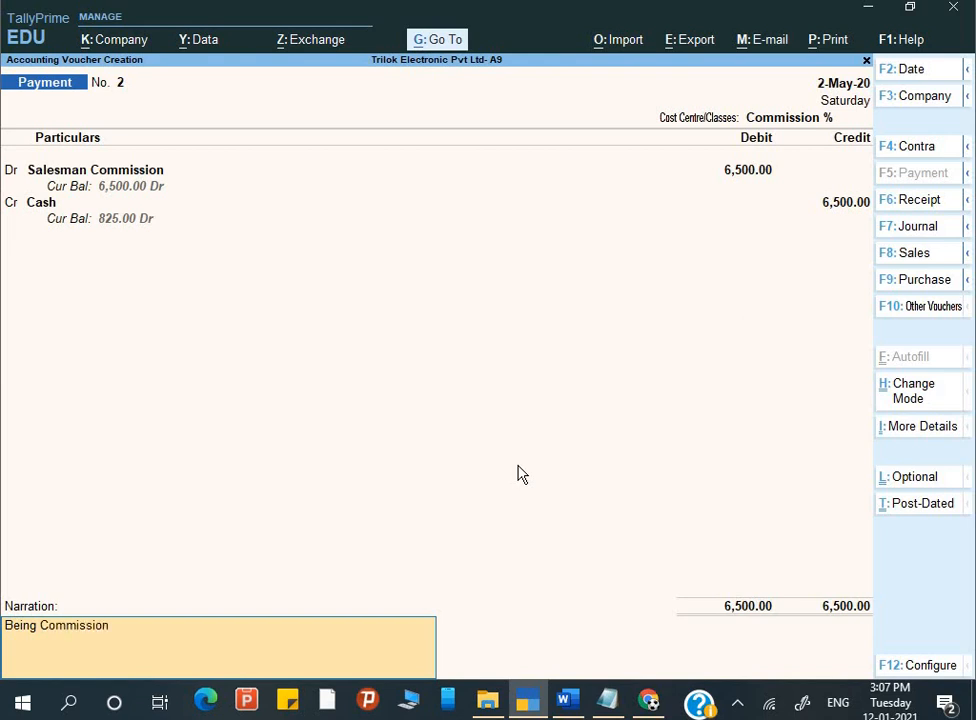
pyautogui.write(' paid')
pyautogui.press('Return')
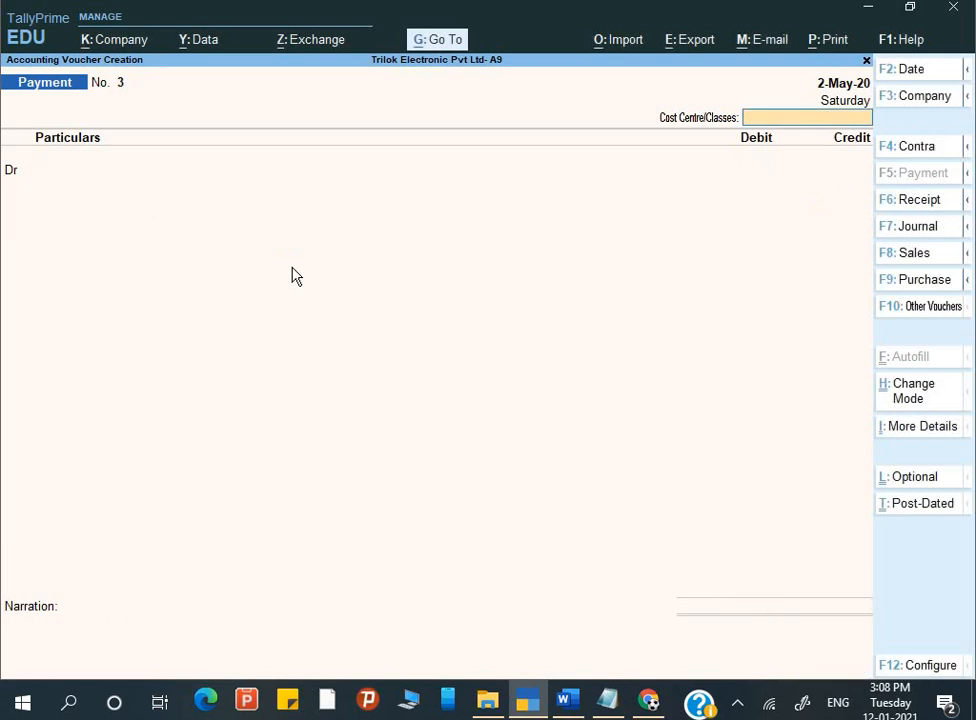
# Step: Reopen the saved commission payment to check its salesman allocation, and return to the Gateway of Tally without changes
pyautogui.press('pageup')
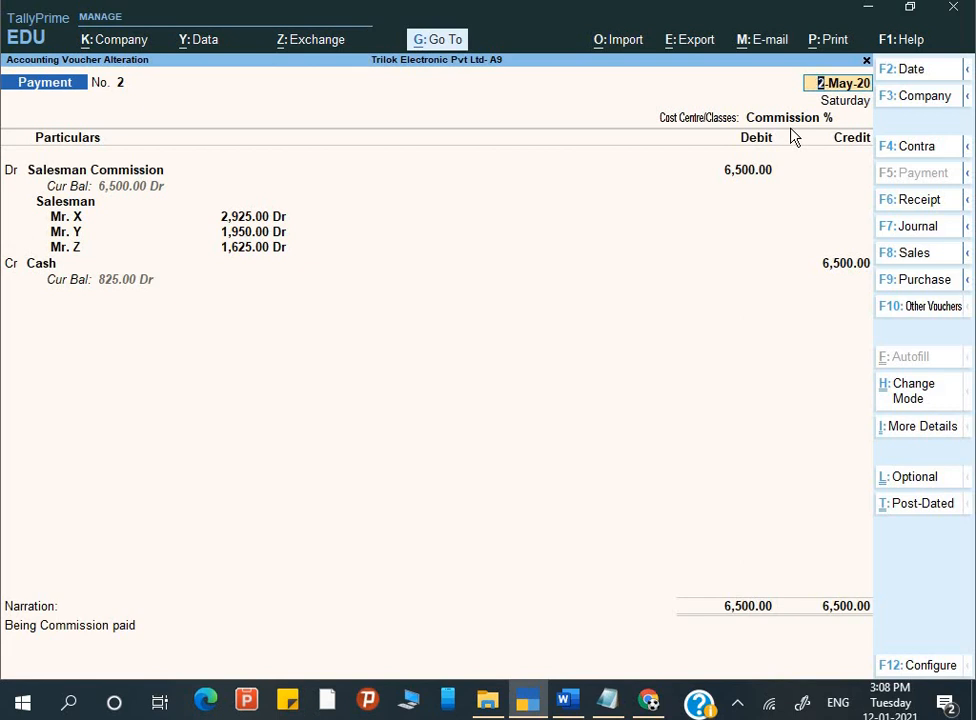
pyautogui.press('Escape')
pyautogui.press('Escape')
pyautogui.press('Return')
pyautogui.press('Escape')
pyautogui.press('Escape')
pyautogui.press('n')
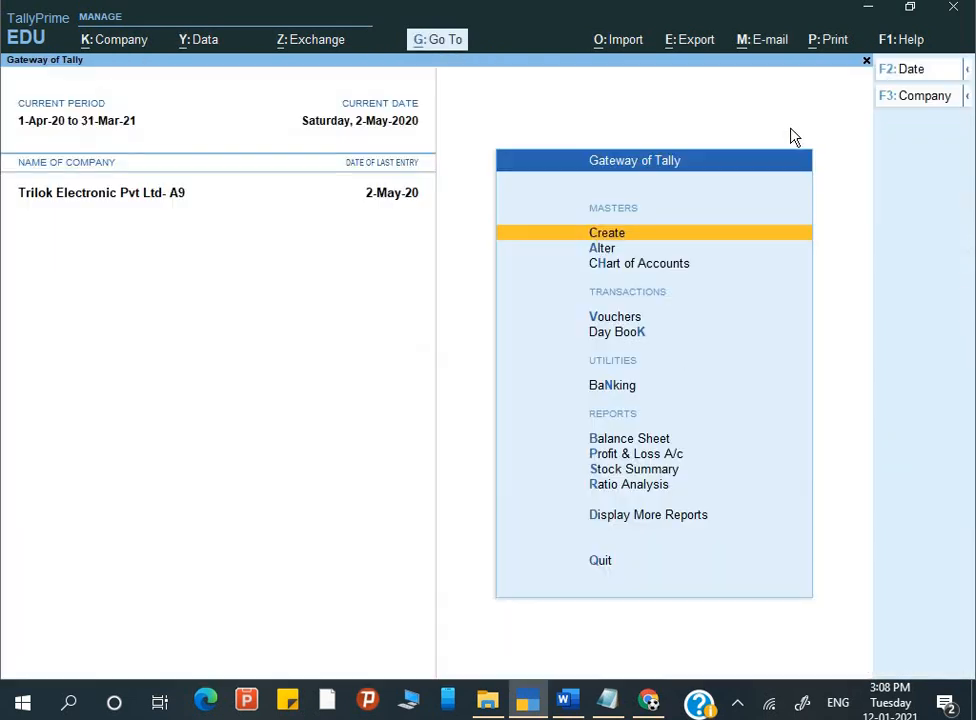
# Step: Switch to the Word assignment and read Q.7 and Q.8, checking Q.8's date, amount, cheque and bank details
pyautogui.click(567, 705)
pyautogui.scroll(-2, 299, 540)
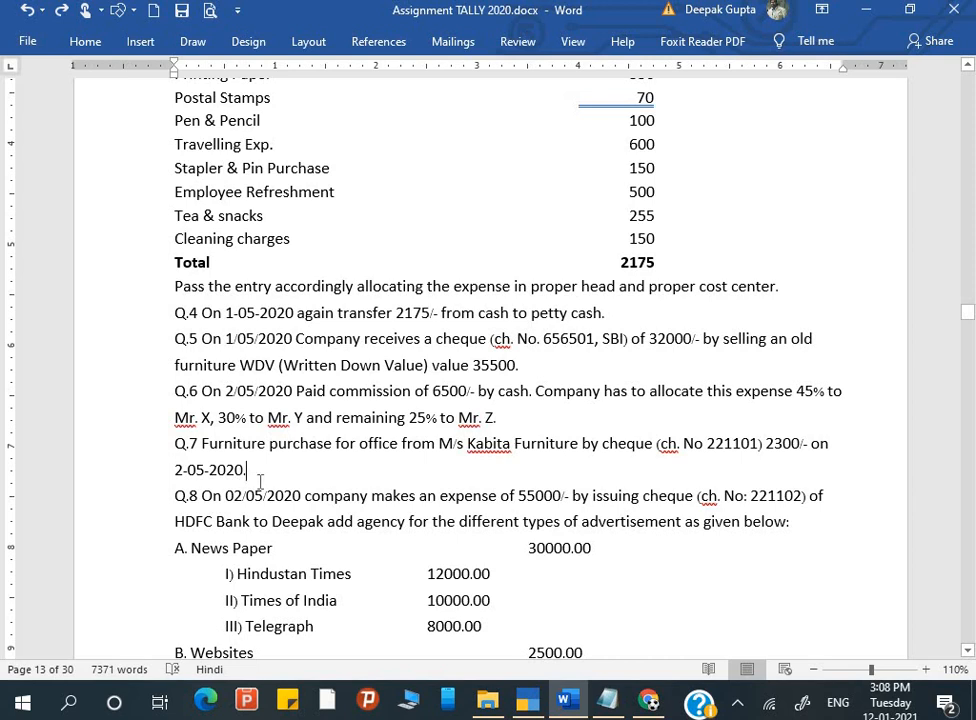
pyautogui.scroll(-1, 260, 481)
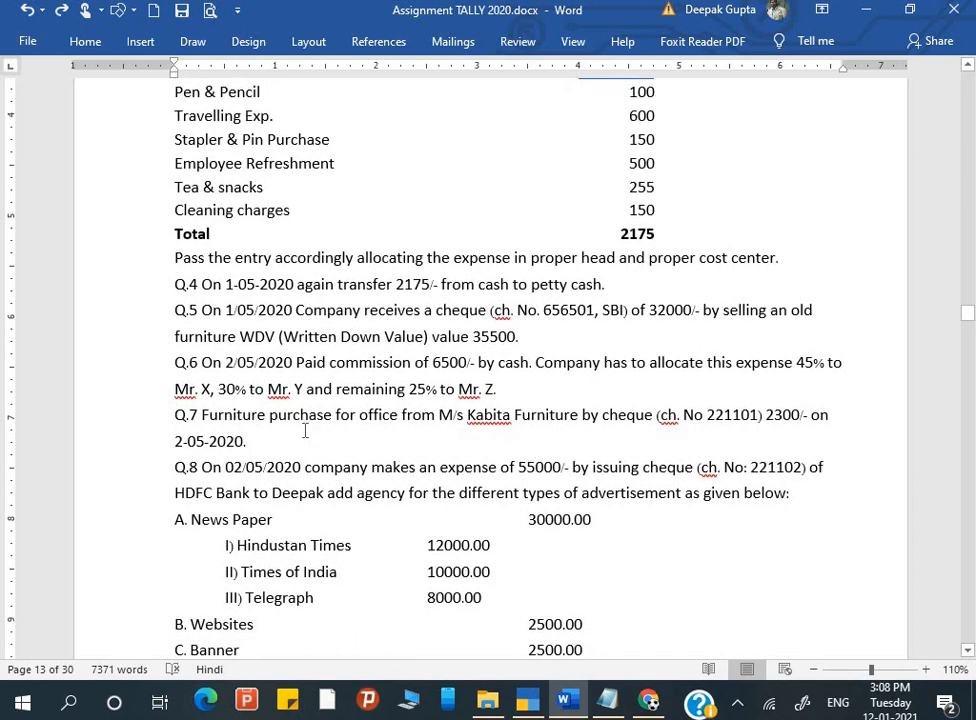
pyautogui.scroll(-2, 305, 430)
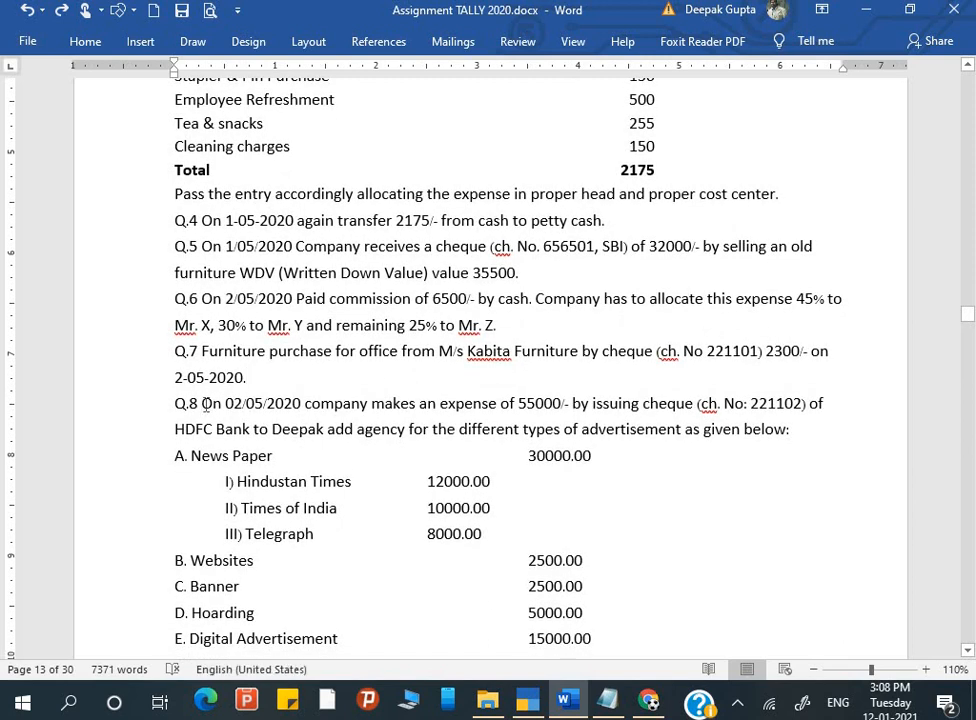
pyautogui.moveTo(203, 404); pyautogui.dragTo(302, 405)
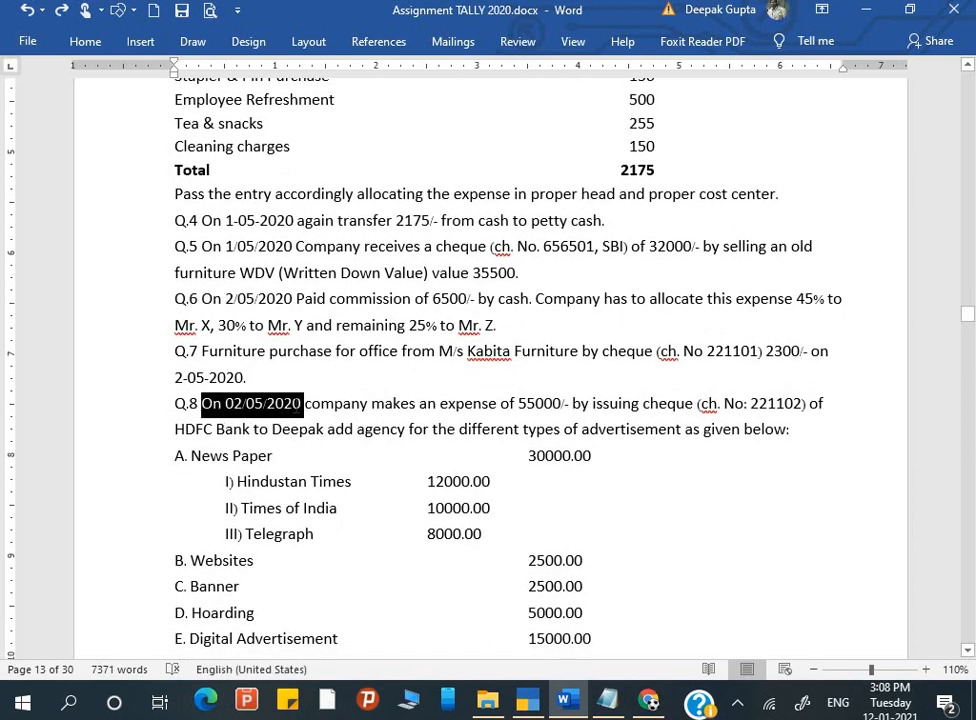
pyautogui.click(408, 420)
pyautogui.moveTo(518, 404); pyautogui.dragTo(562, 406)
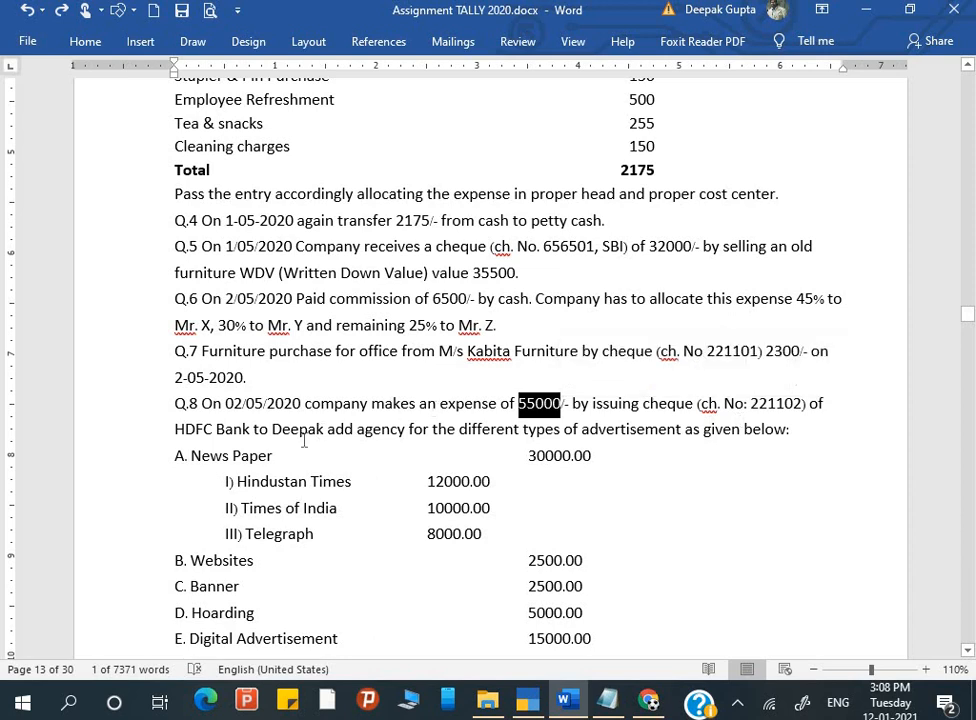
pyautogui.moveTo(175, 430); pyautogui.dragTo(416, 434)
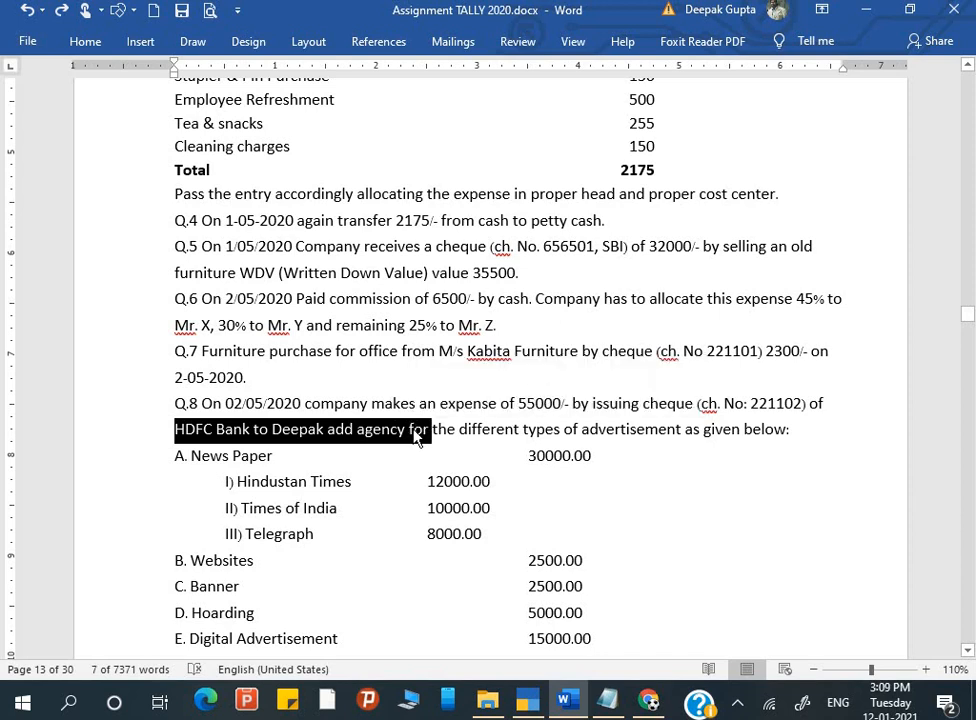
pyautogui.click(416, 436)
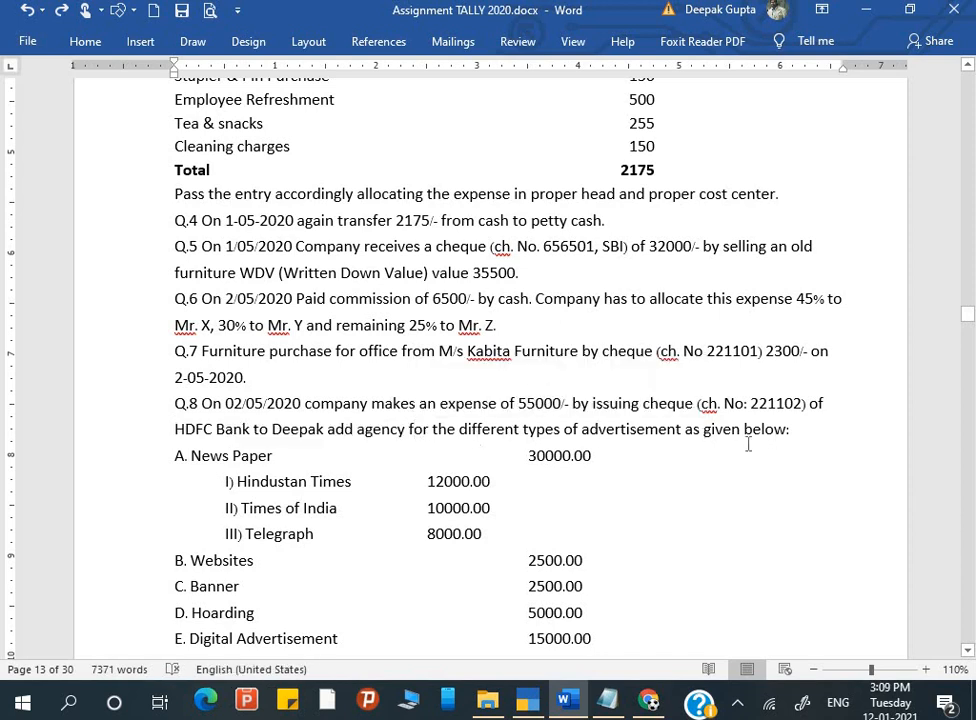
# Step: Examine Q.8's advertisement breakdown in the Word assignment, including the newspaper and digital advertisement sub-items and their amounts
pyautogui.scroll(-2, 366, 492)
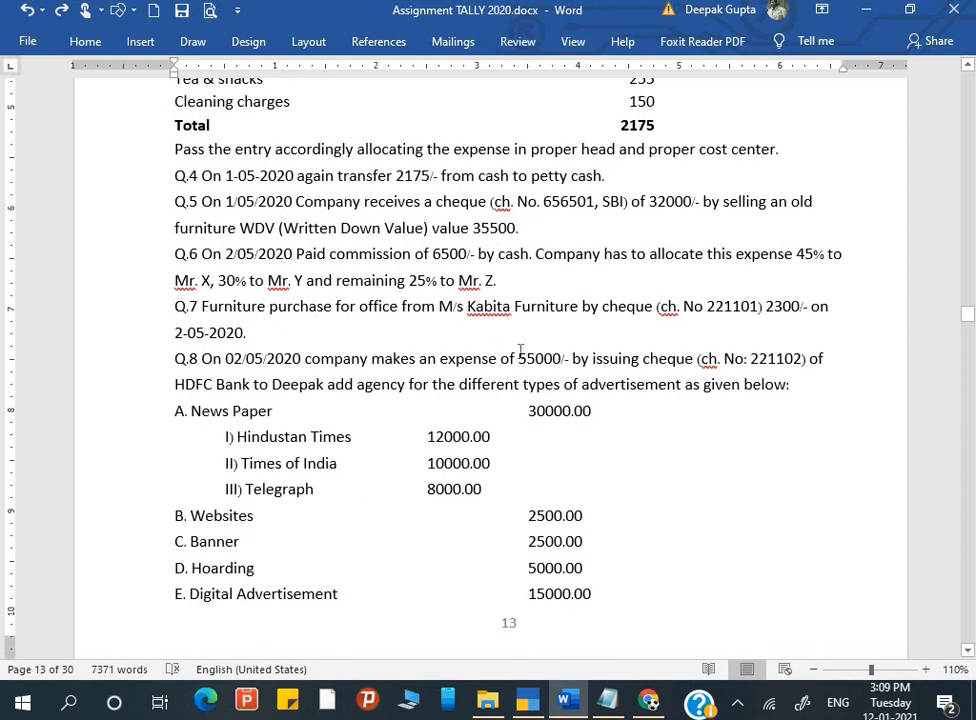
pyautogui.moveTo(519, 358); pyautogui.dragTo(565, 365)
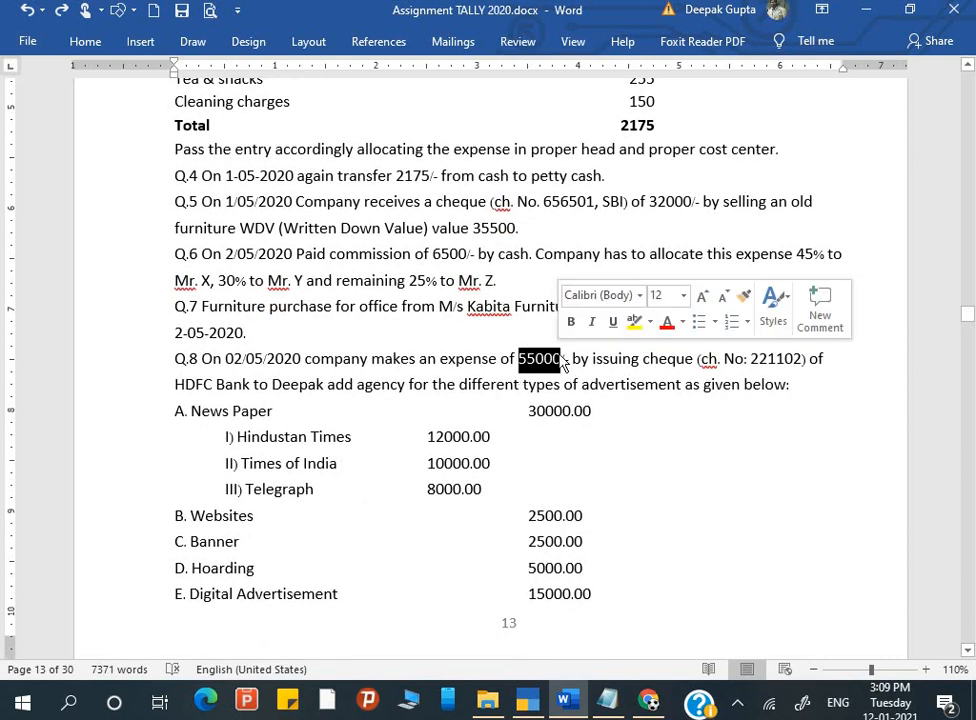
pyautogui.click(405, 388)
pyautogui.scroll(-1, 405, 388)
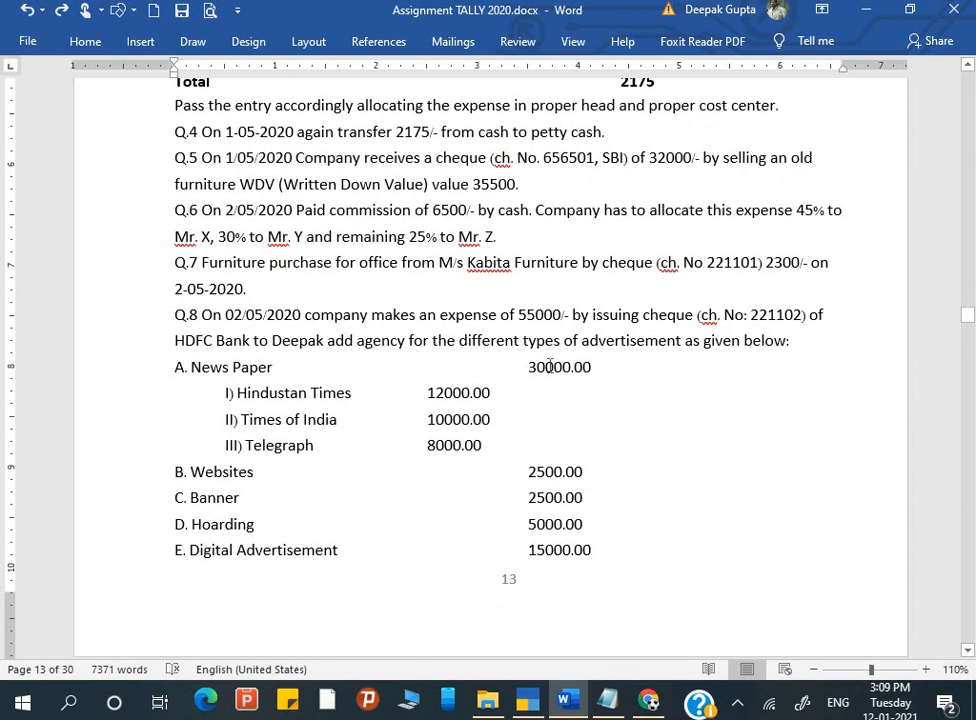
pyautogui.click(452, 434)
pyautogui.scroll(-5, 549, 563)
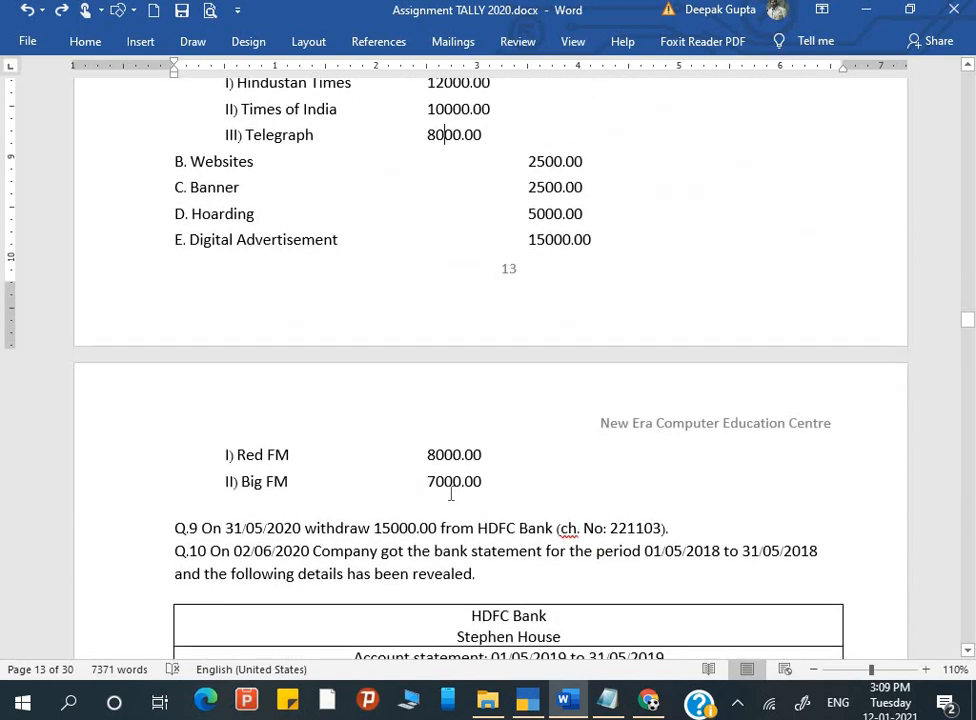
pyautogui.scroll(2, 451, 494)
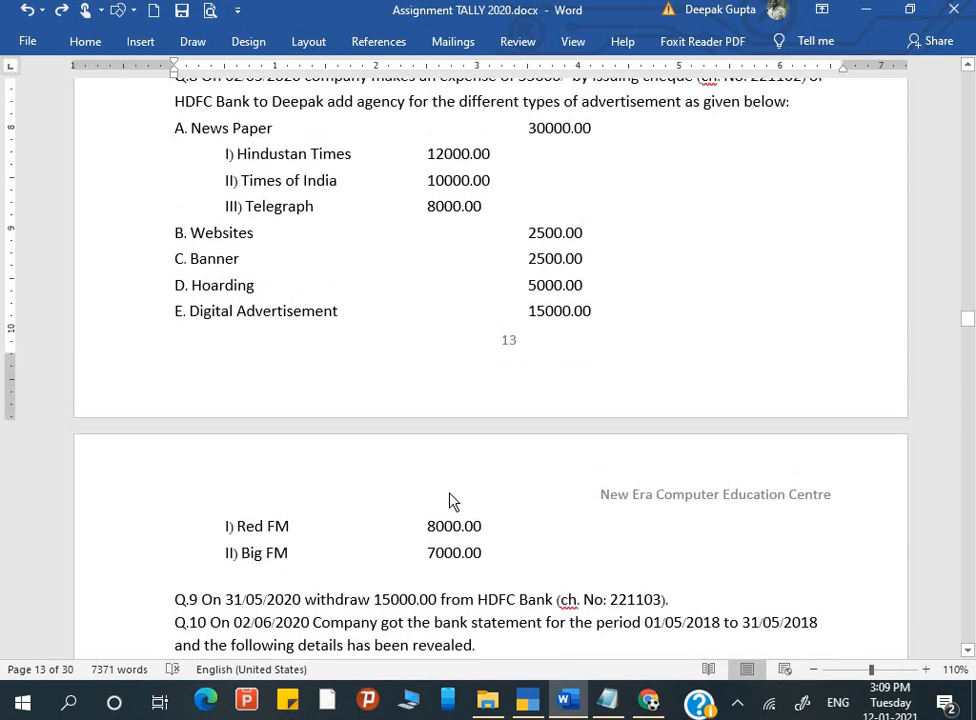
pyautogui.scroll(2, 450, 501)
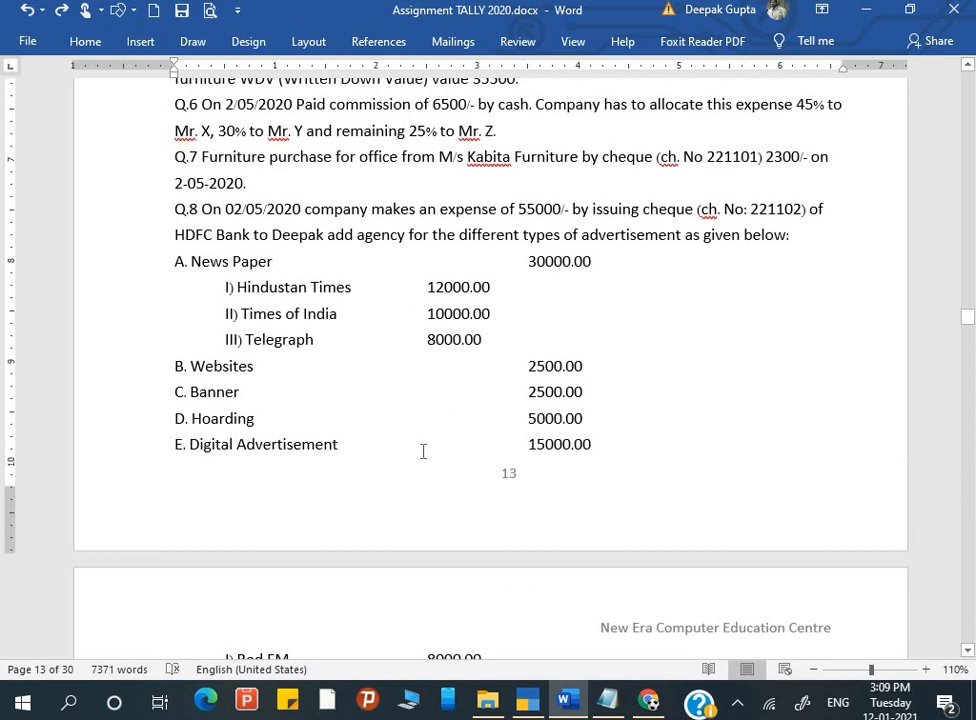
pyautogui.scroll(1, 242, 310)
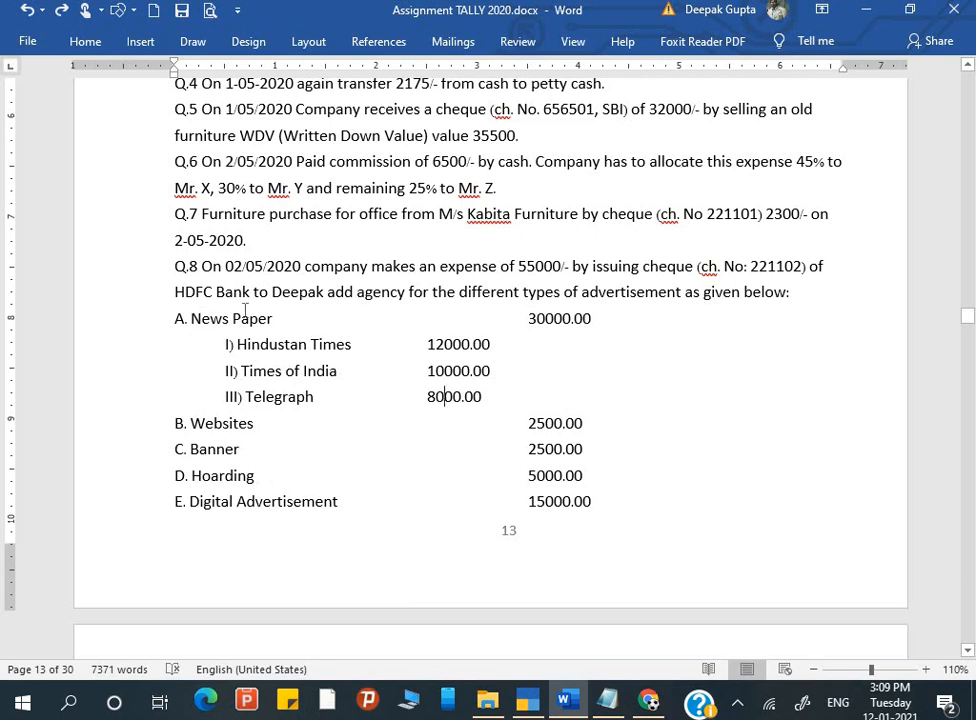
pyautogui.click(541, 324)
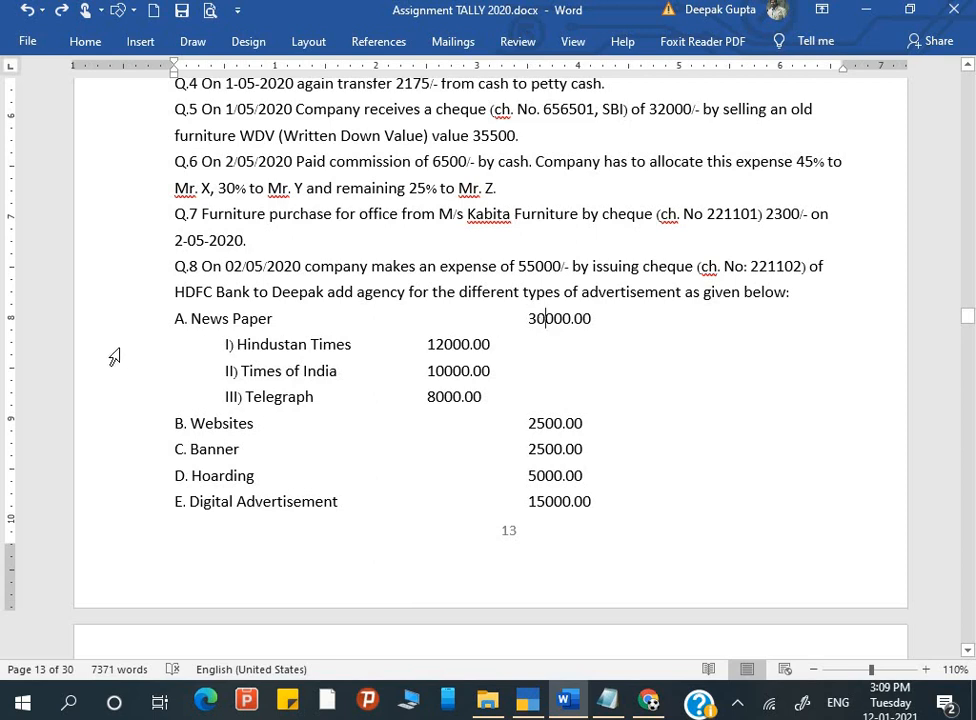
pyautogui.click(249, 321)
pyautogui.click(277, 344)
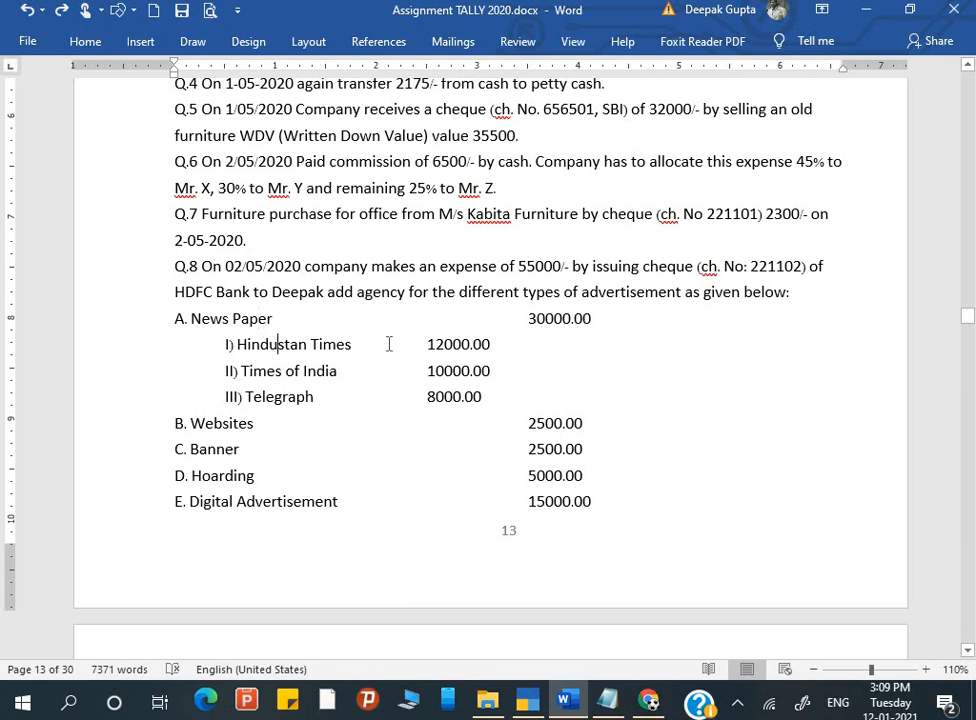
pyautogui.click(470, 348)
# Step: Switch to TallyPrime and start a new cost category, entering Advertisement Media as its name
pyautogui.hotkey('alt', 'Tab')
pyautogui.press('Return')
pyautogui.press('Down')
pyautogui.press('Down')
pyautogui.write('Advertisement Media')
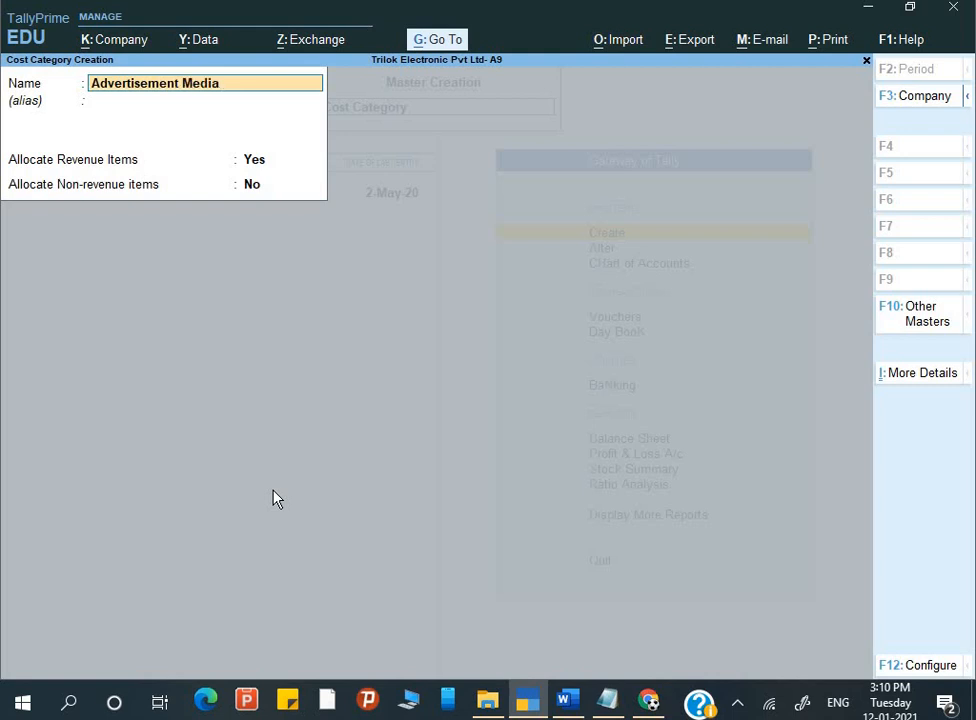
# Step: Change the new cost category's name to Advertisement Mode
pyautogui.press('BackSpace')
pyautogui.press('BackSpace')
pyautogui.press('BackSpace')
pyautogui.press('BackSpace')
pyautogui.write('odw')
pyautogui.press('BackSpace')
pyautogui.write('we')
pyautogui.press('Return')
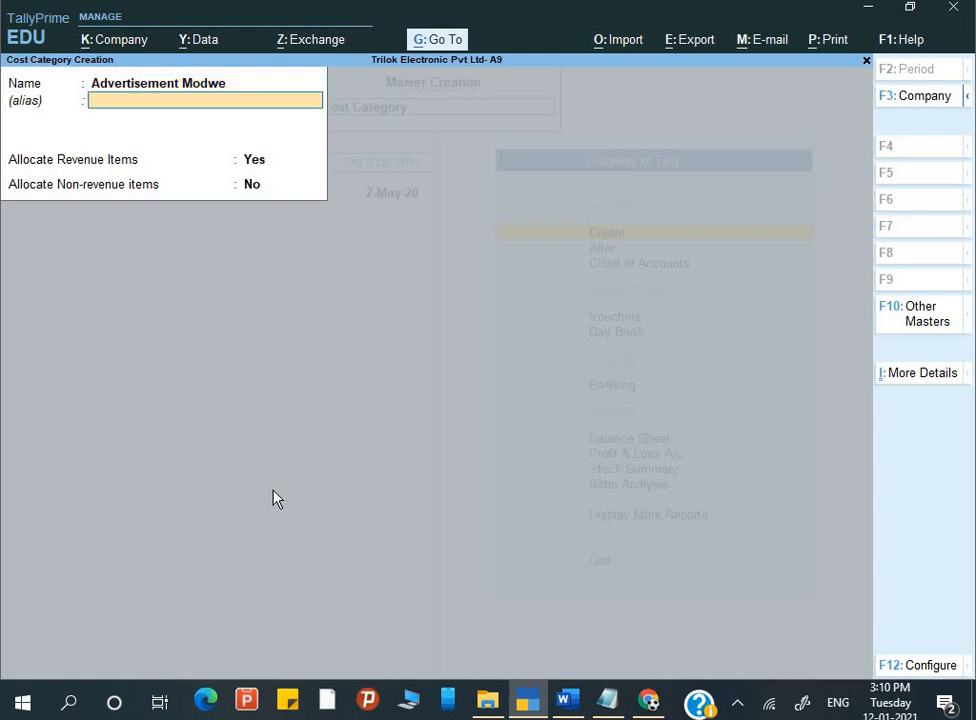
pyautogui.press('BackSpace')
pyautogui.press('BackSpace')
pyautogui.press('BackSpace')
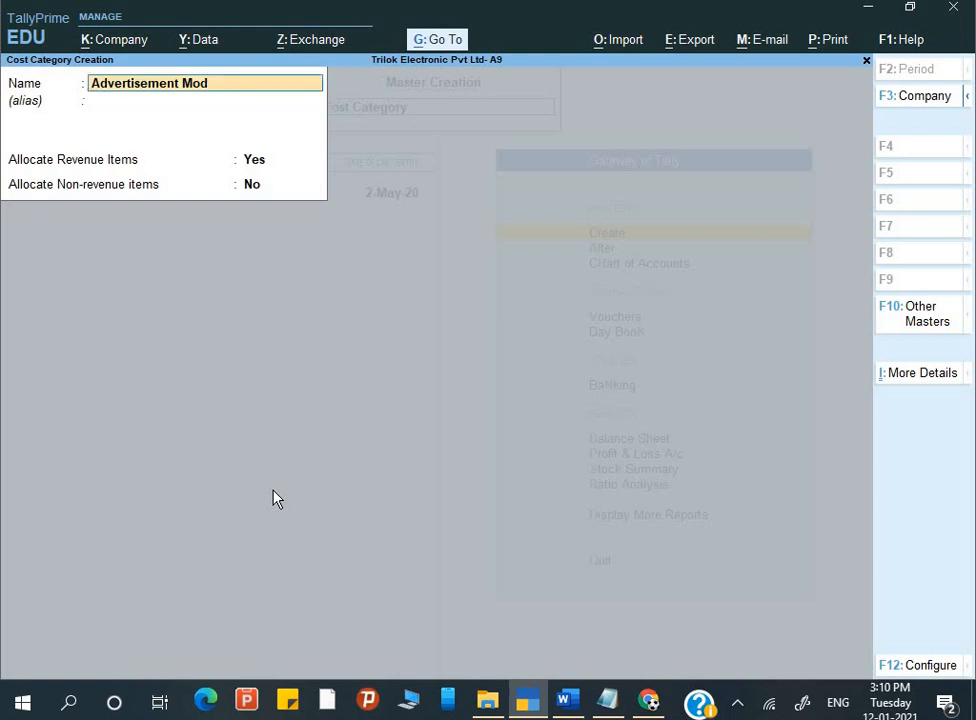
pyautogui.write('e')
# Step: Save the cost category with revenue items allocated and non-revenue items not allocated, and return to the list of masters
pyautogui.press('Return')
pyautogui.press('Return')
pyautogui.press('Return')
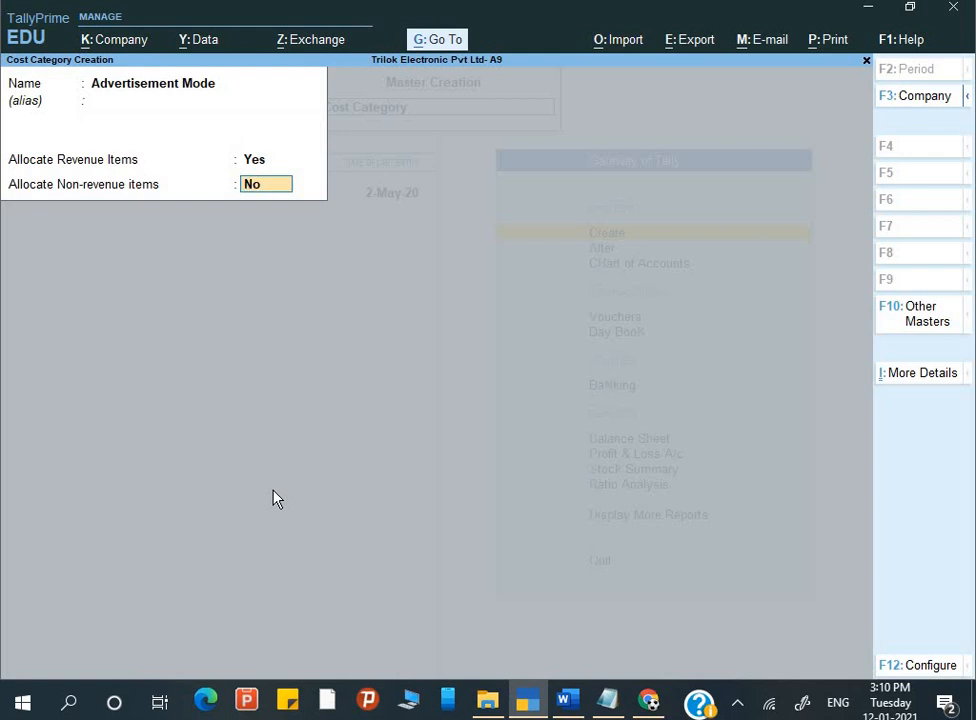
pyautogui.press('Return')
pyautogui.press('Return')
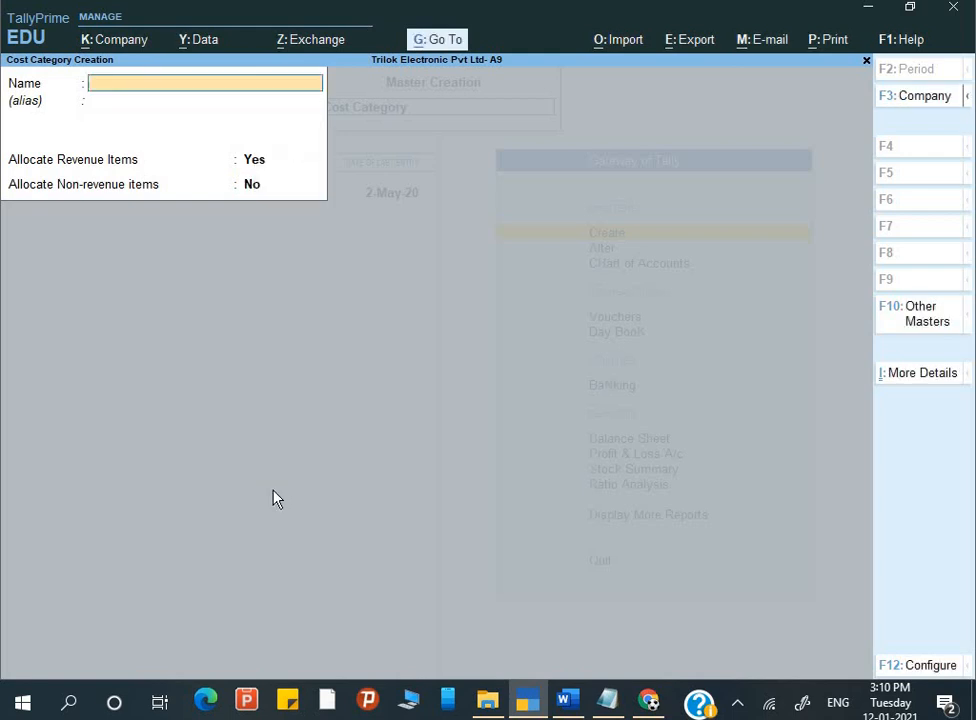
pyautogui.press('Escape')
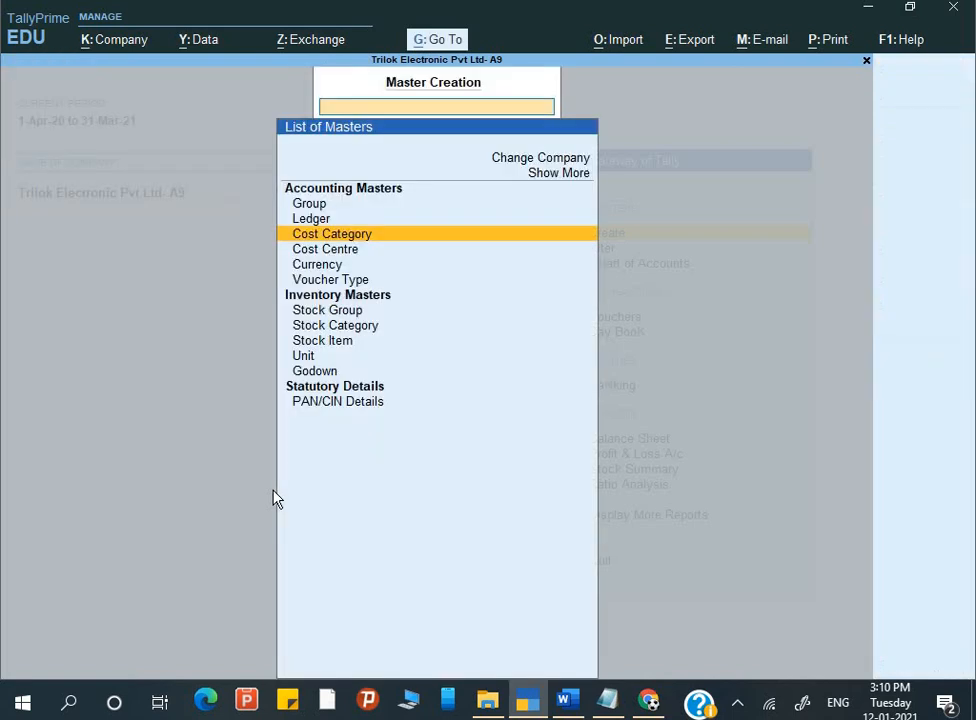
# Step: Start creating a new cost centre in the Advertisement Mode category
pyautogui.press('Down')
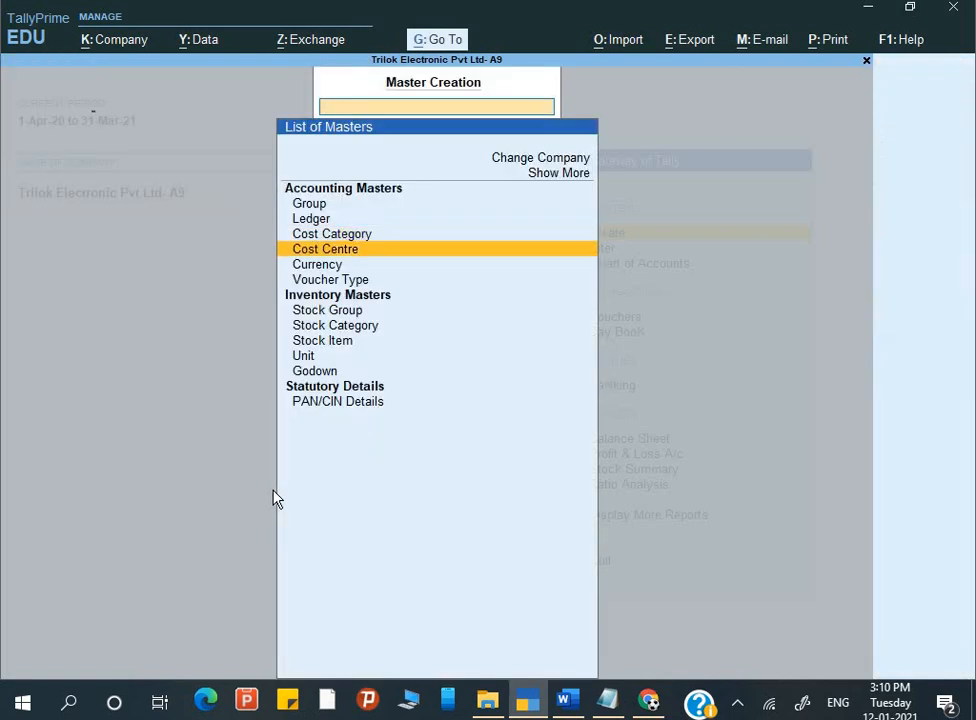
pyautogui.press('Return')
pyautogui.press('BackSpace')
pyautogui.press('BackSpace')
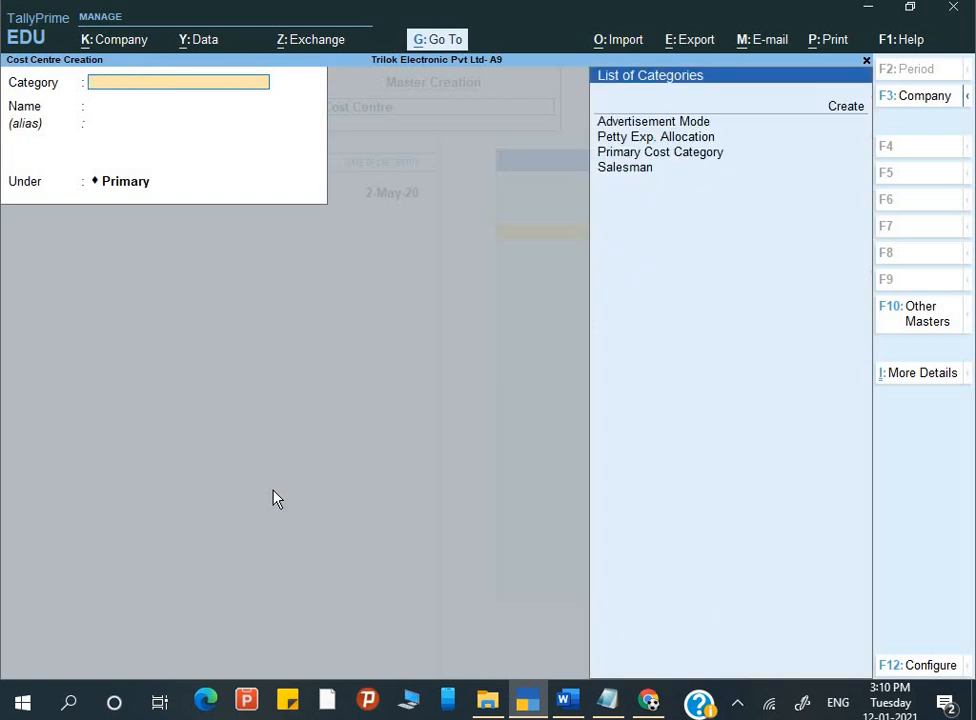
pyautogui.press('Down')
pyautogui.press('Up')
pyautogui.press('Return')
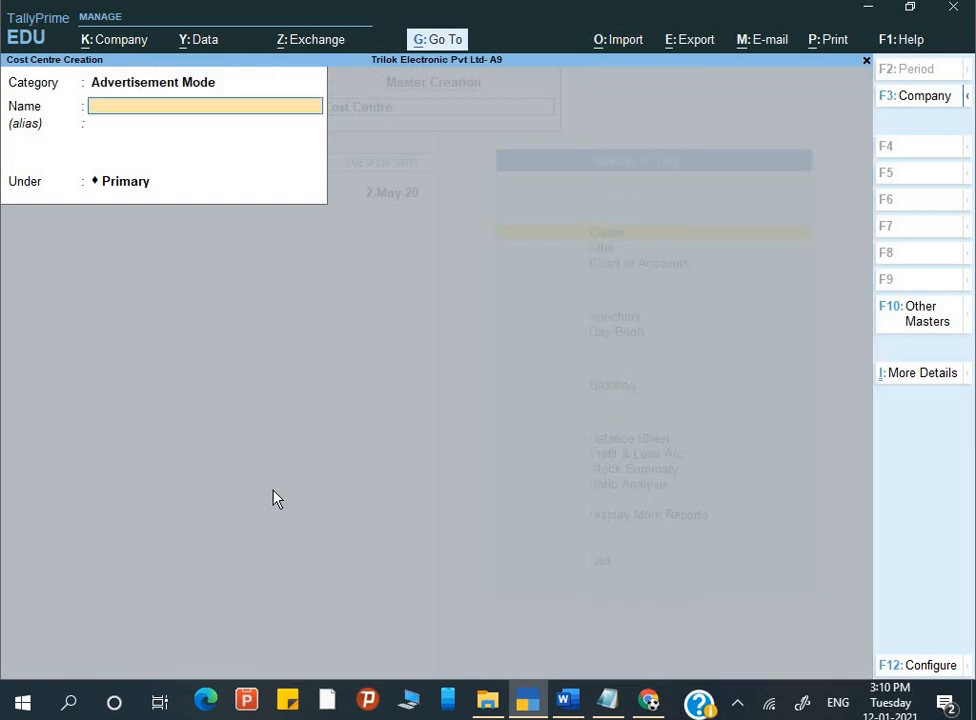
# Step: Create the cost centre News Paper under Primary in the Advertisement Mode category and save it
pyautogui.hotkey('alt', 'Tab')
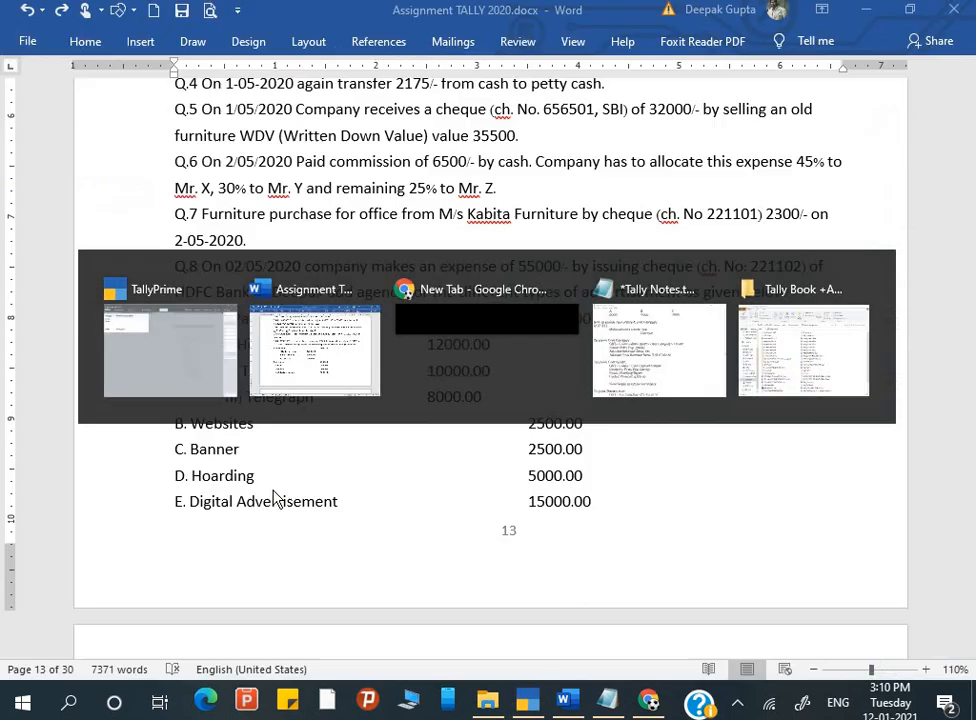
pyautogui.hotkey('alt', 'Tab')
pyautogui.write('News Paper')
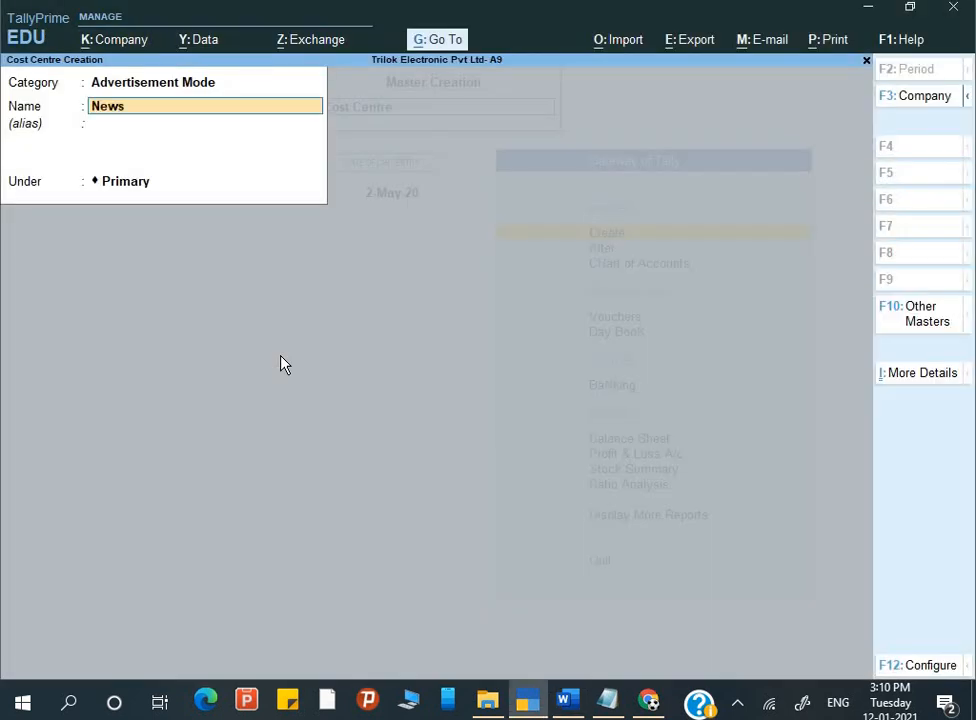
pyautogui.press('Return')
pyautogui.press('Return')
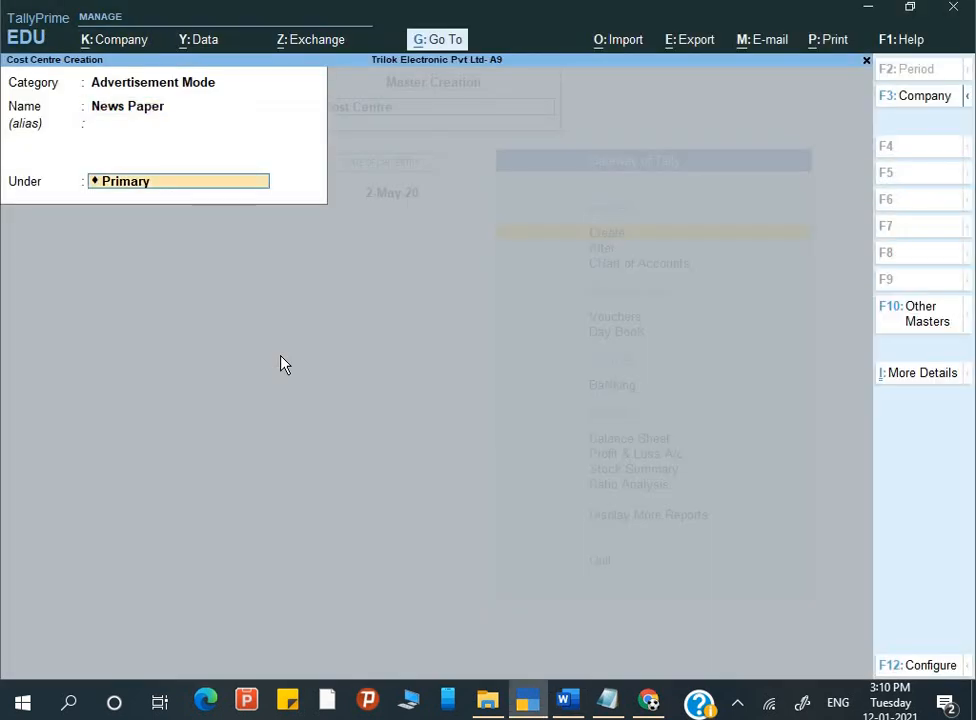
pyautogui.press('Return')
pyautogui.press('Return')
# Step: Copy "Hindustan Times" from the Q.8 list in Word and enter it in TallyPrime as a new cost centre's name
pyautogui.hotkey('alt', 'Tab')
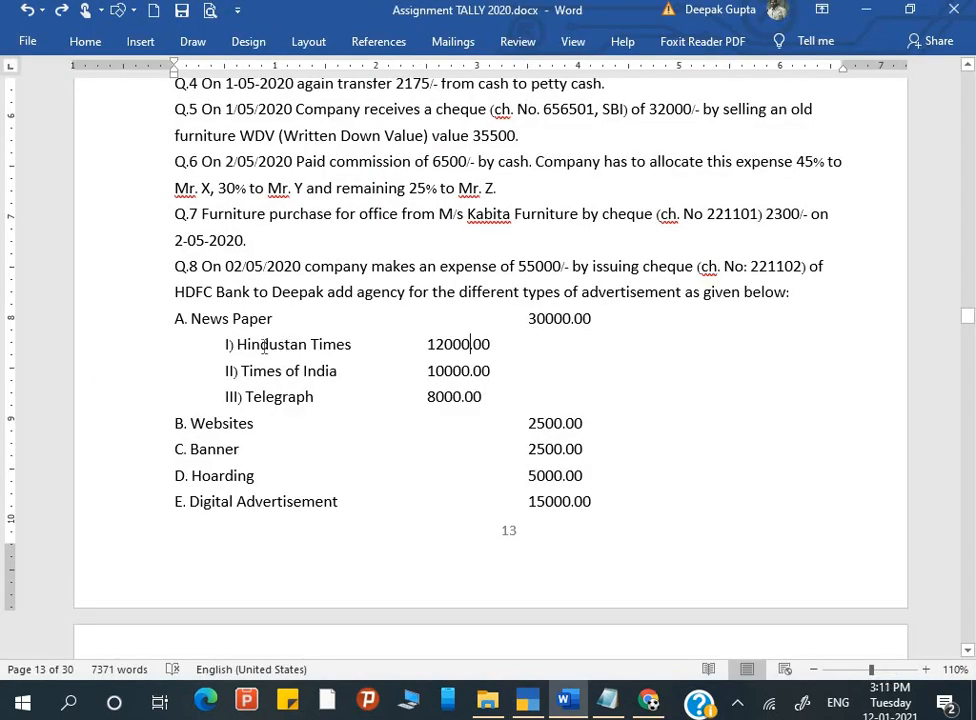
pyautogui.hotkey('alt', 'Tab')
pyautogui.hotkey('alt', 'Tab')
pyautogui.moveTo(237, 345); pyautogui.dragTo(347, 357)
pyautogui.hotkey('ctrl', 'c')
pyautogui.hotkey('alt', 'Tab')
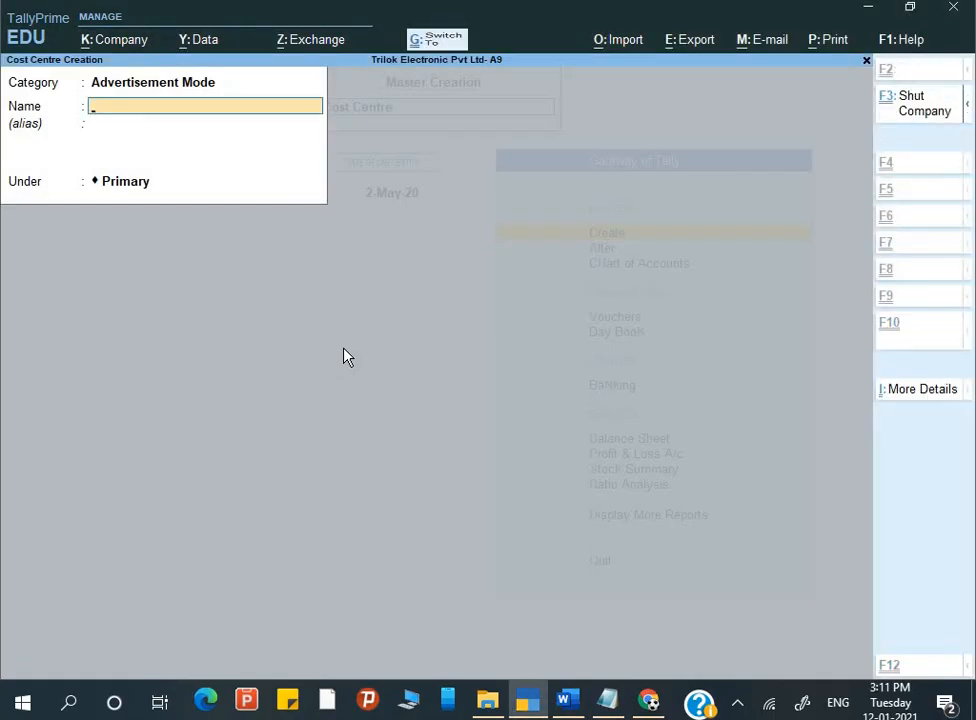
pyautogui.hotkey('ctrl', 'alt', 'v')
pyautogui.press('Return')
pyautogui.press('Return')
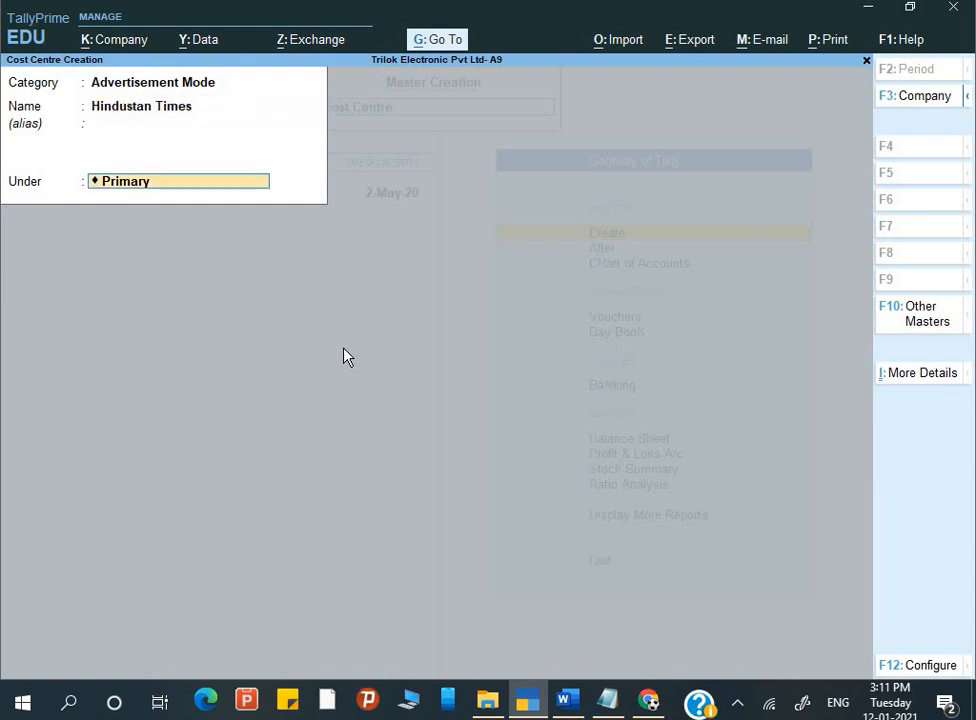
# Step: Place the Hindustan Times cost centre under News Paper and save it
pyautogui.press('BackSpace')
pyautogui.press('Down')
pyautogui.press('Down')
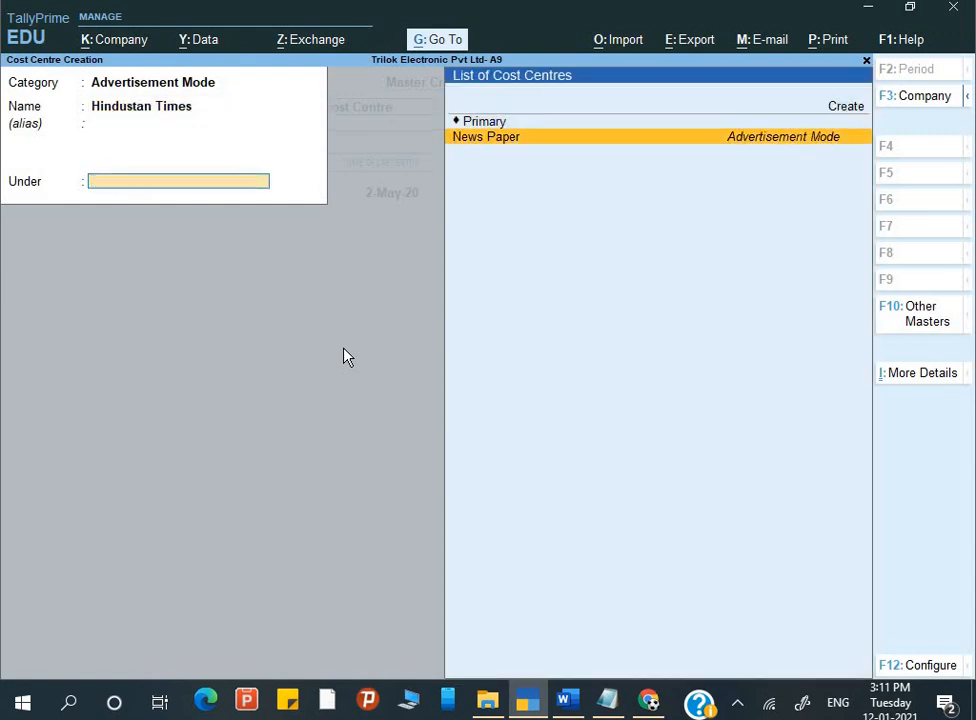
pyautogui.press('Return')
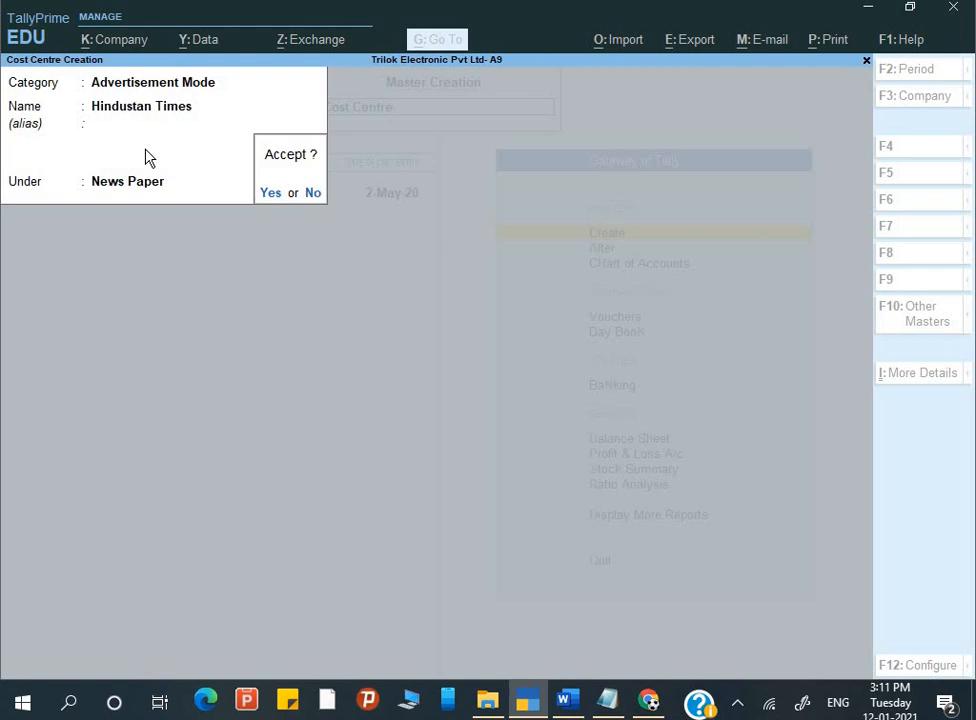
pyautogui.press('Return')
# Step: Copy "Times of India" from the Word assignment and create a TallyPrime cost centre with that name under News Paper
pyautogui.hotkey('alt', 'Tab')
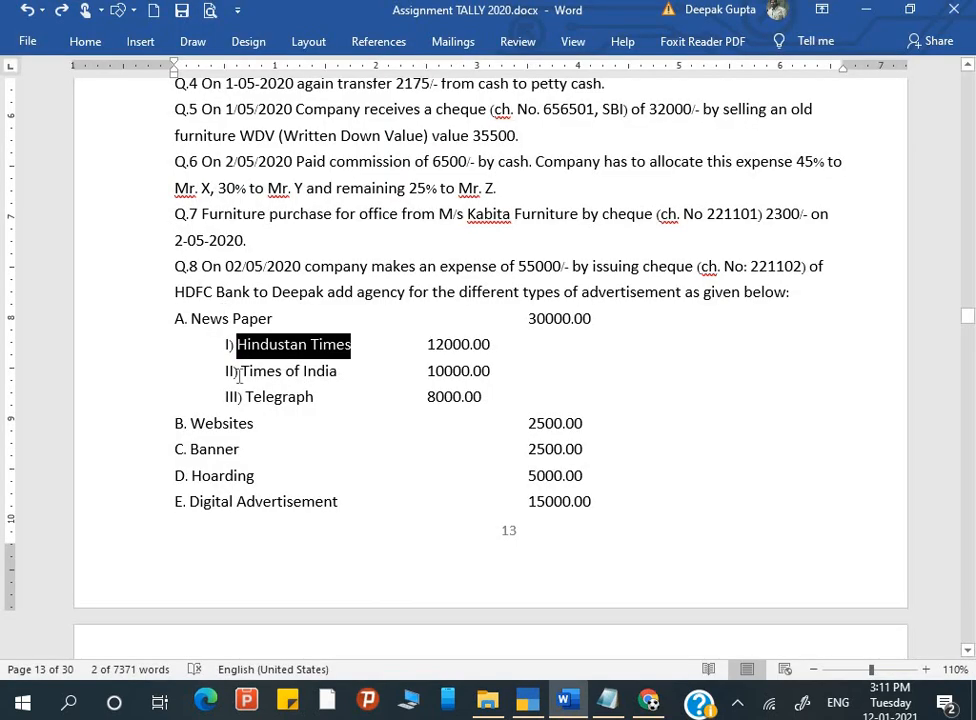
pyautogui.moveTo(242, 371); pyautogui.dragTo(331, 381)
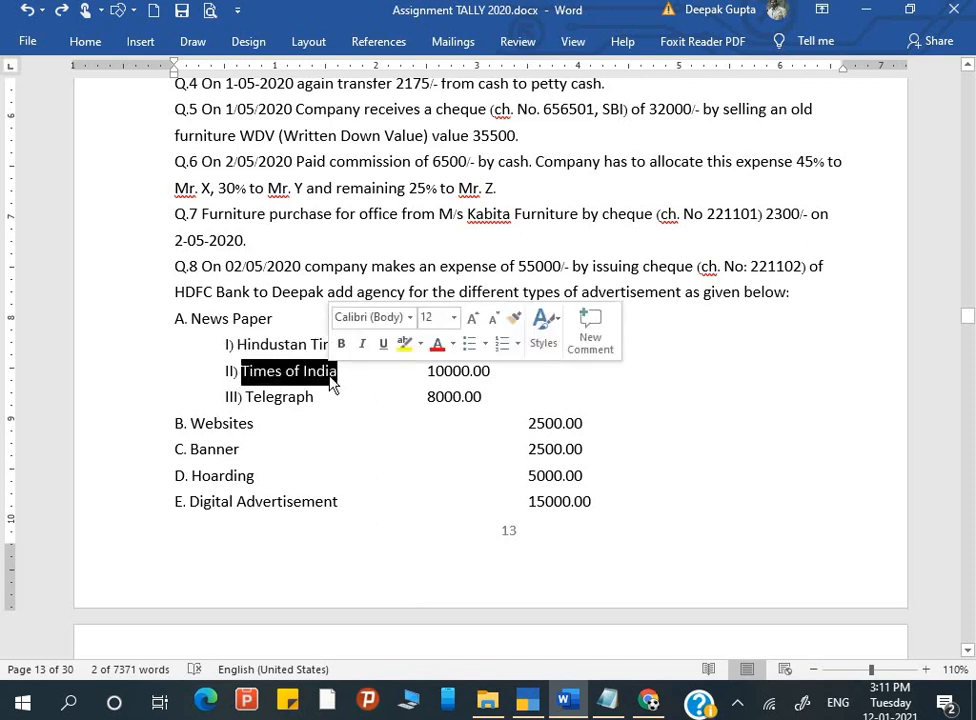
pyautogui.hotkey('alt', 'Tab')
pyautogui.hotkey('ctrl', 'alt', 'v')
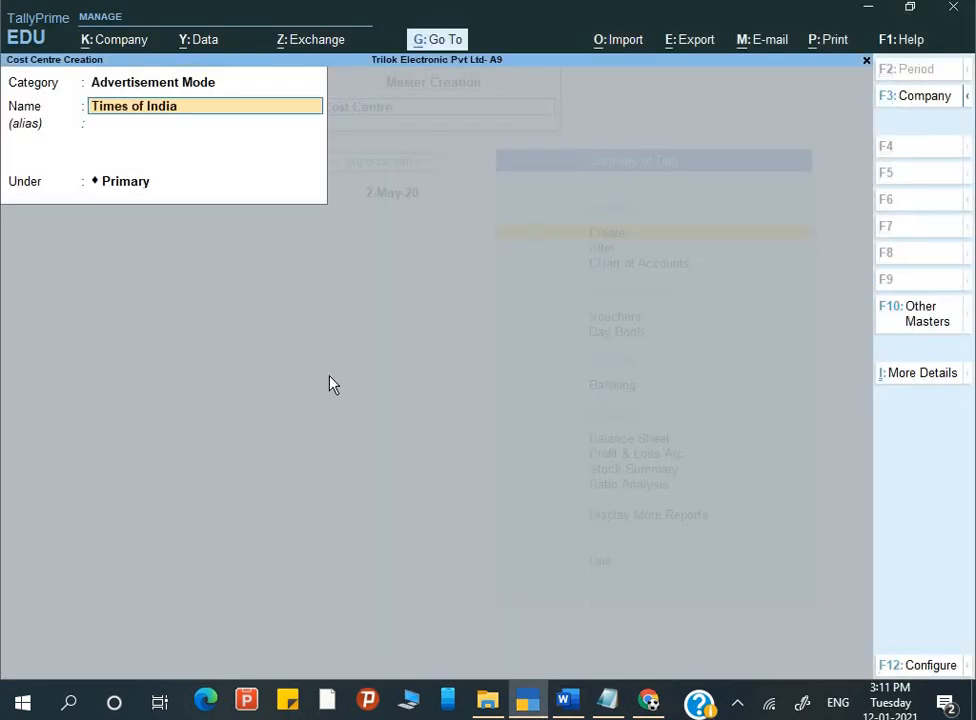
pyautogui.press('Return')
pyautogui.write('N')
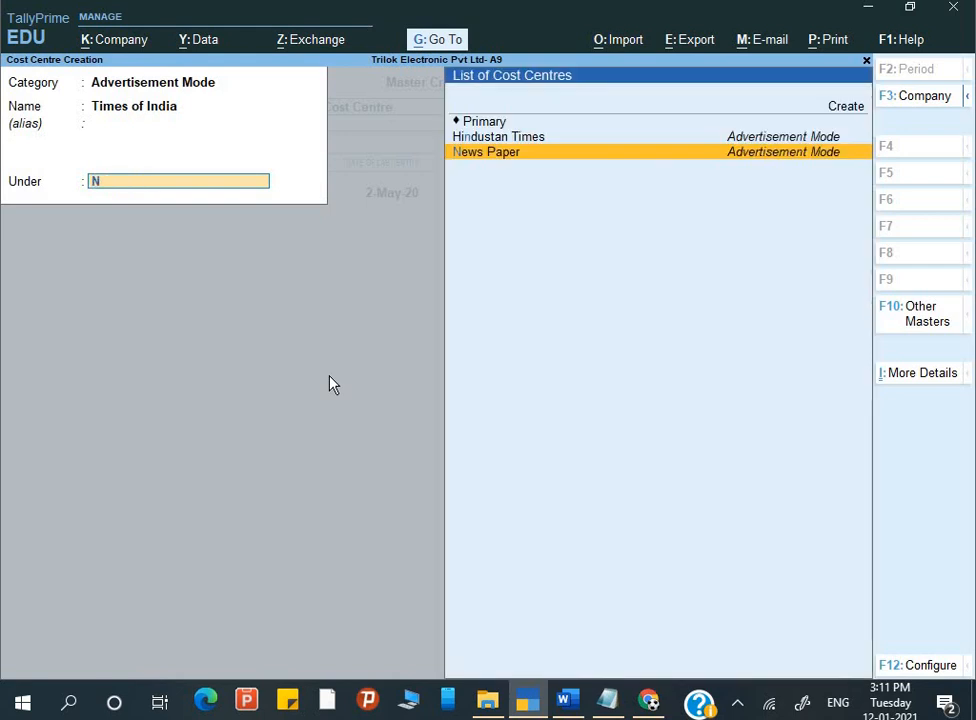
pyautogui.press('Return')
pyautogui.press('Return')
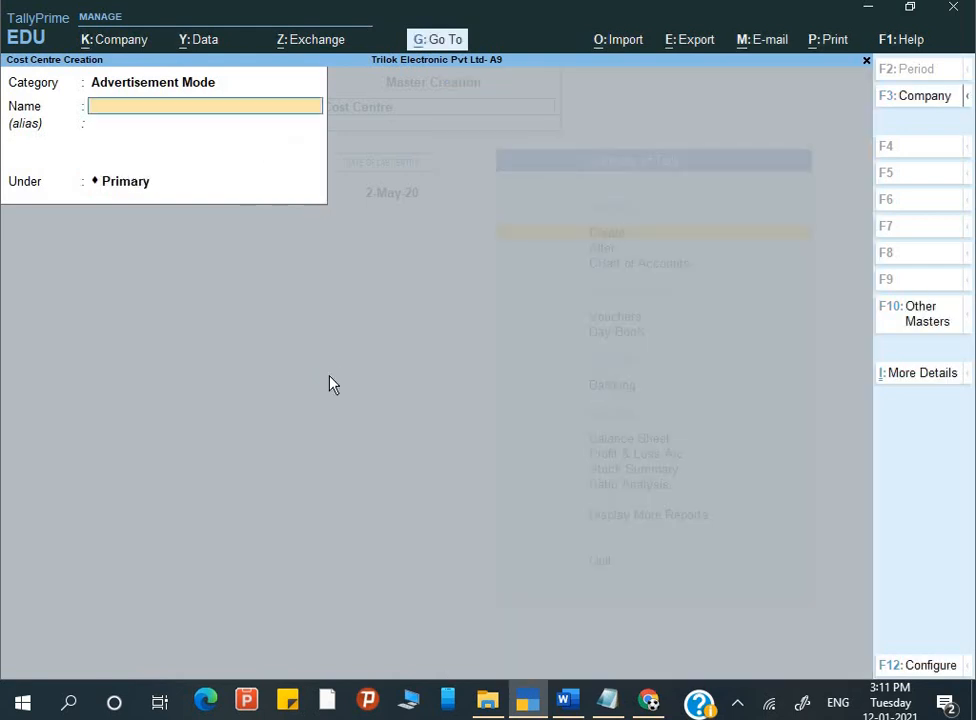
# Step: Copy "Telegraph" from the Word assignment and enter it in TallyPrime as the name of a new cost centre
pyautogui.hotkey('alt', 'Tab')
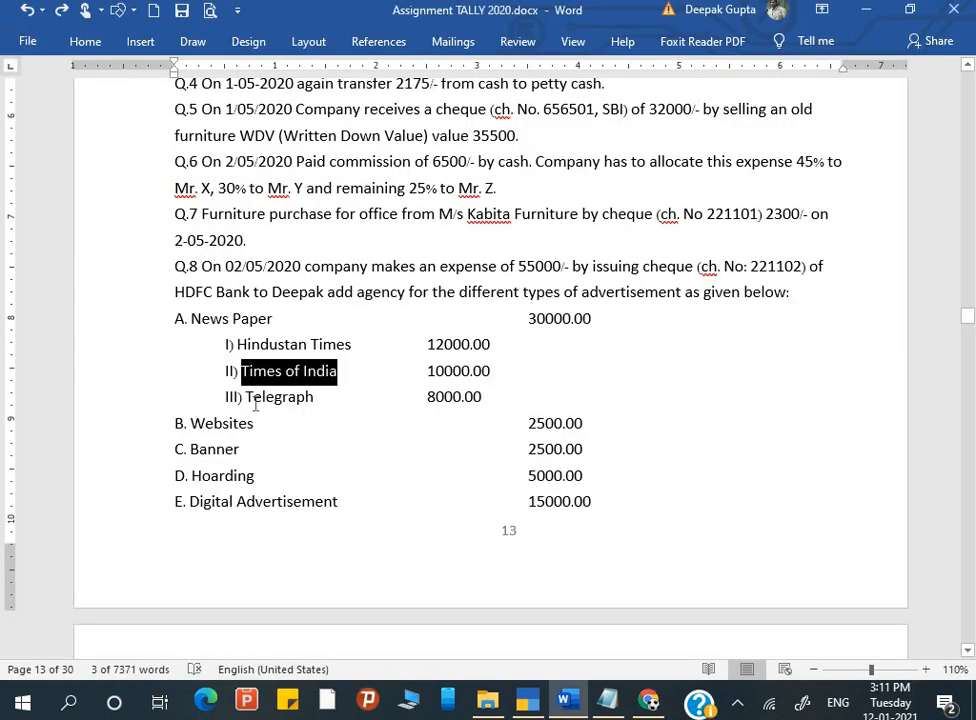
pyautogui.doubleClick(315, 396)
pyautogui.hotkey('ctrl', 'c')
pyautogui.hotkey('alt', 'Tab')
pyautogui.hotkey('ctrl', 'alt', 'v')
pyautogui.press('Return')
pyautogui.press('Return')
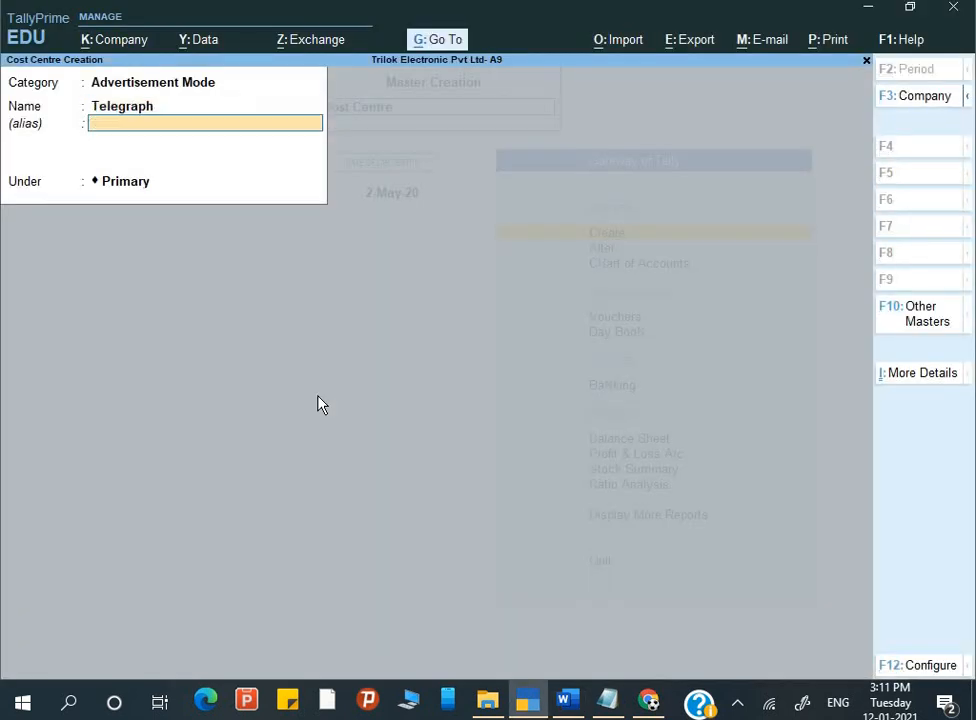
# Step: Change the Telegraph cost centre's parent to News Paper and save it
pyautogui.press('y')
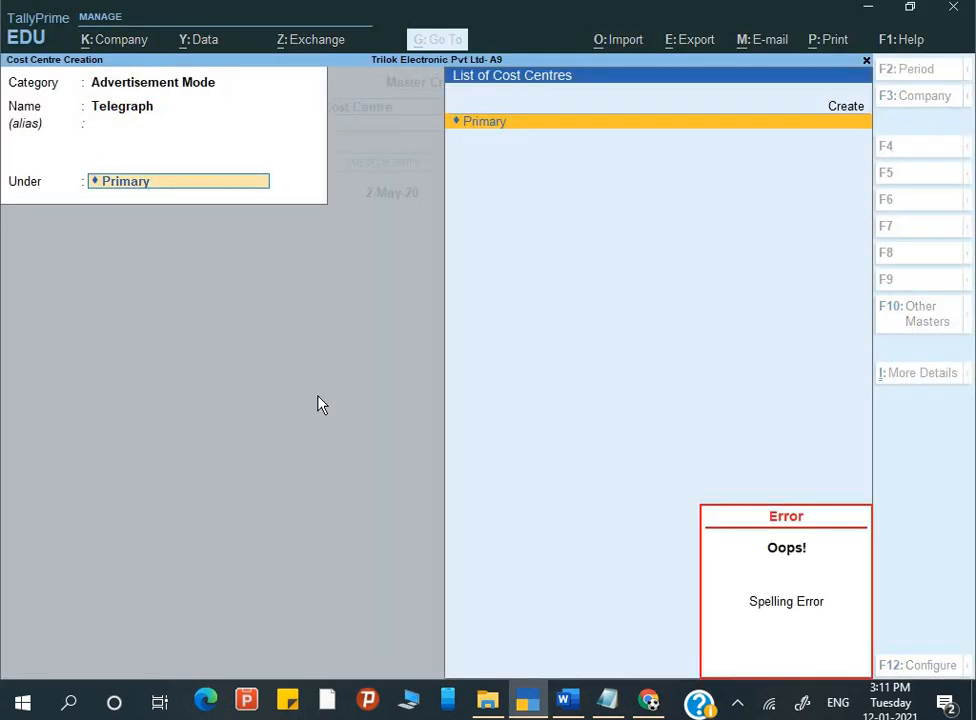
pyautogui.press('BackSpace')
pyautogui.press('BackSpace')
pyautogui.press('BackSpace')
pyautogui.press('BackSpace')
pyautogui.press('BackSpace')
pyautogui.press('BackSpace')
pyautogui.press('BackSpace')
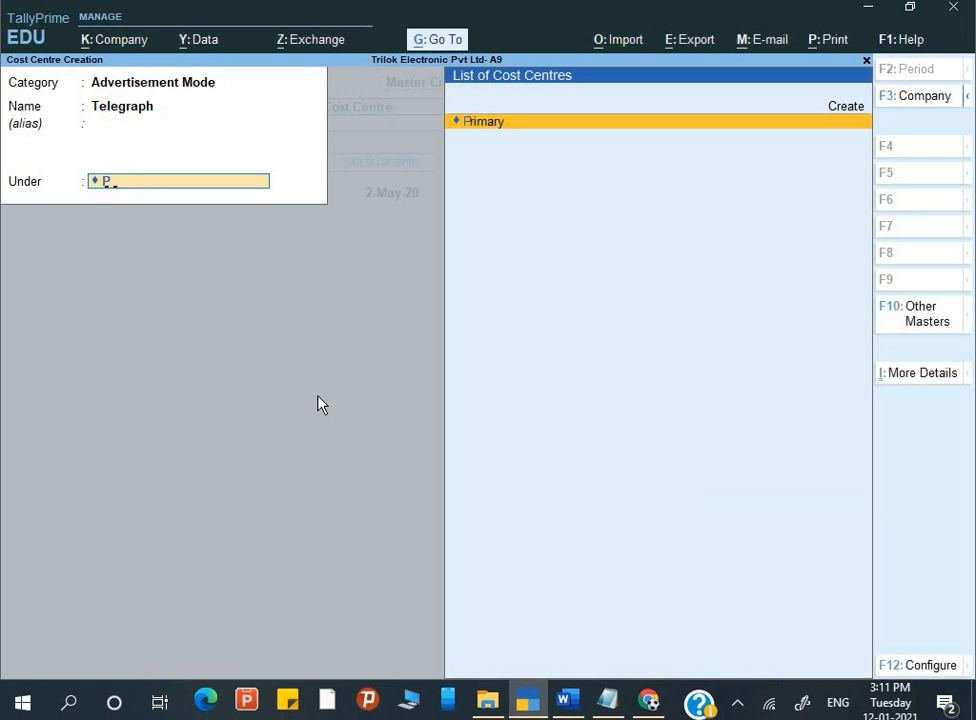
pyautogui.write('N')
pyautogui.press('Return')
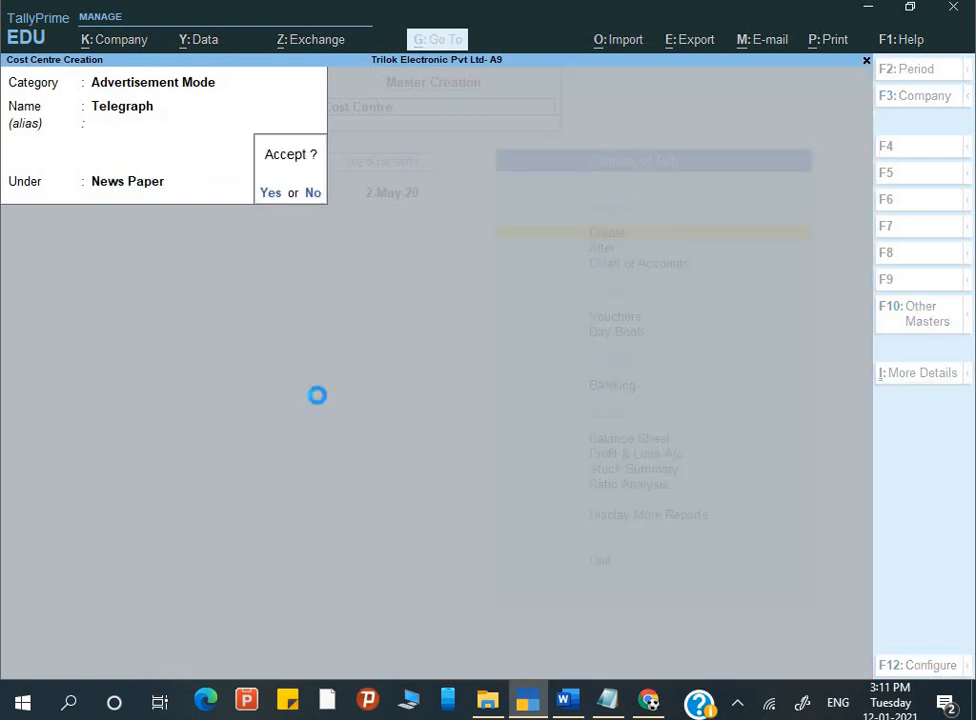
pyautogui.press('y')
# Step: Copy "Websites" from the Word assignment and create a TallyPrime cost centre with that name under Primary
pyautogui.hotkey('alt', 'Tab')
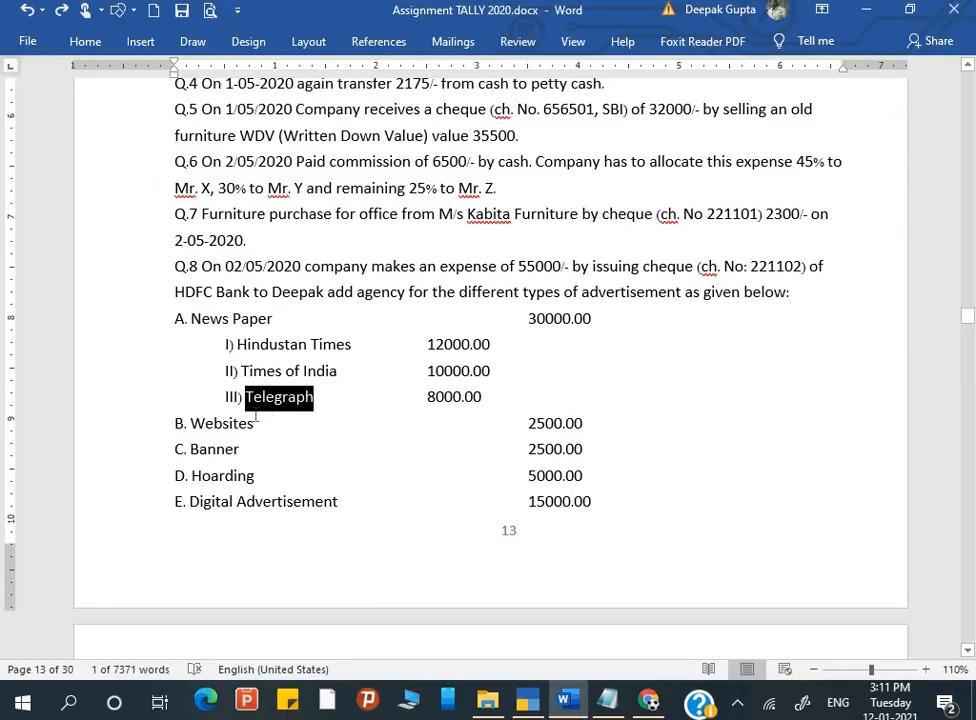
pyautogui.moveTo(190, 423); pyautogui.dragTo(255, 430)
pyautogui.hotkey('ctrl', 'c')
pyautogui.hotkey('alt', 'Tab')
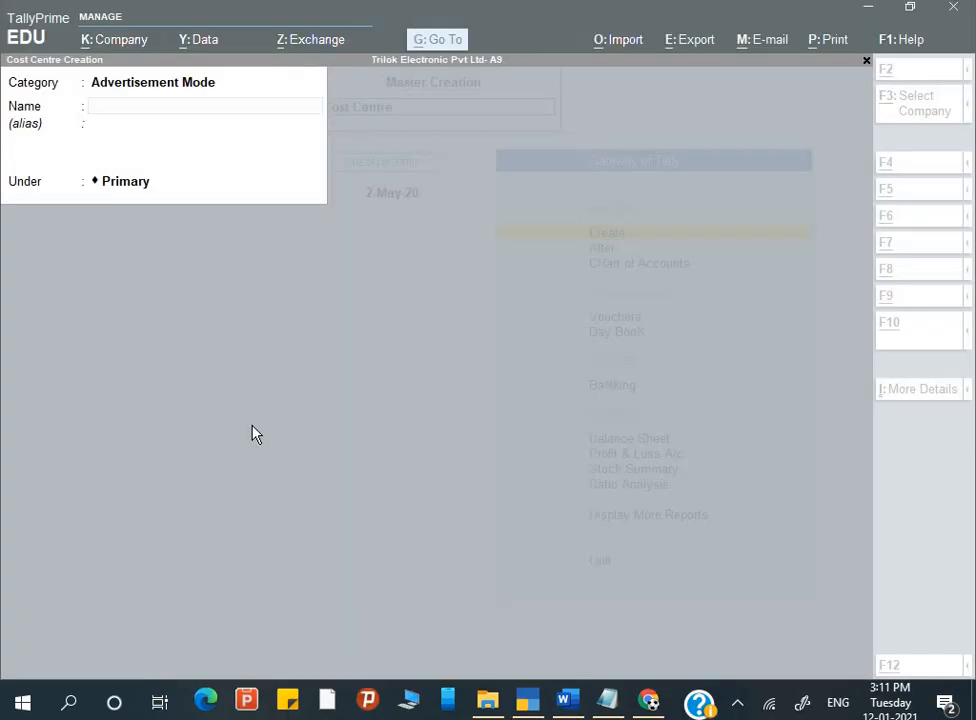
pyautogui.hotkey('ctrl', 'v')
pyautogui.press('Return')
pyautogui.press('Return')
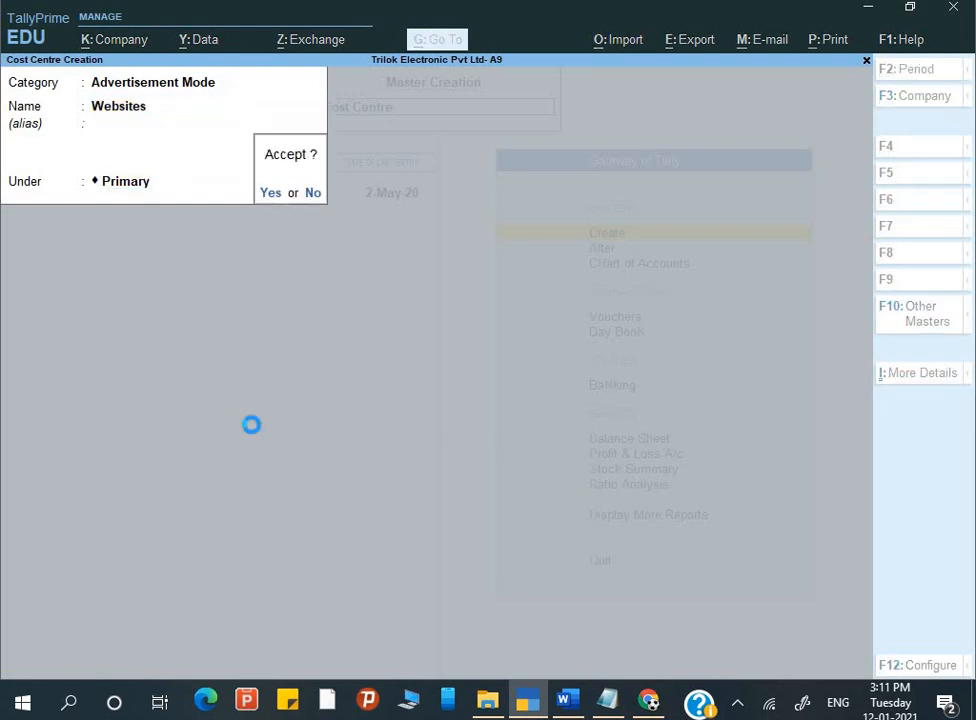
pyautogui.press('y')
# Step: Copy "Banner" from the Word assignment, undoing the accidental paste there, and create a Banner cost centre under Primary in TallyPrime
pyautogui.hotkey('alt', 'Tab')
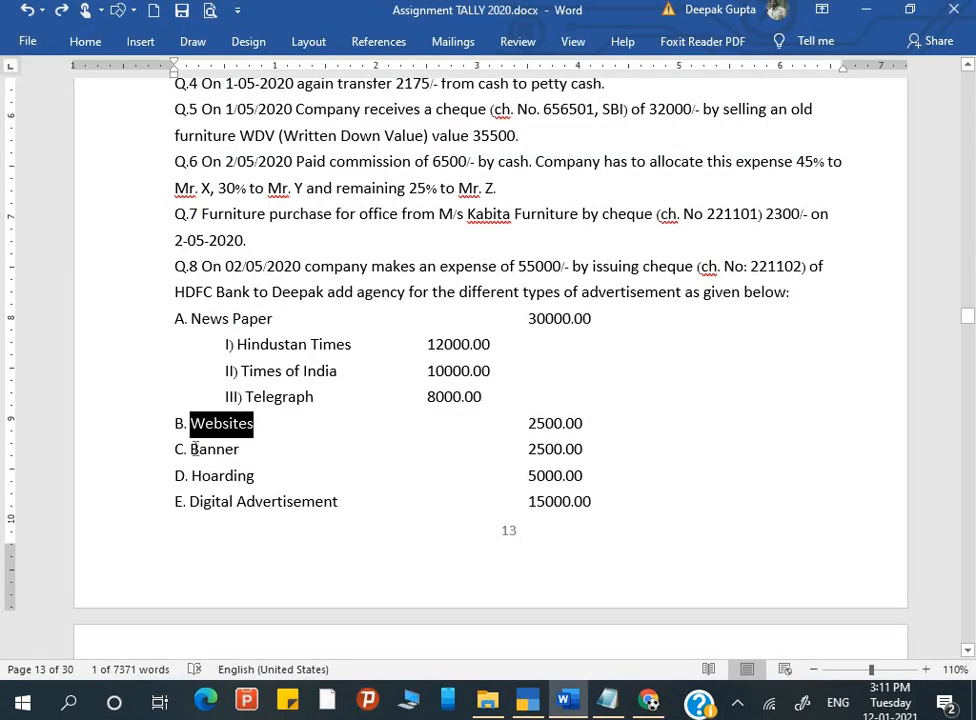
pyautogui.moveTo(192, 449); pyautogui.dragTo(244, 451)
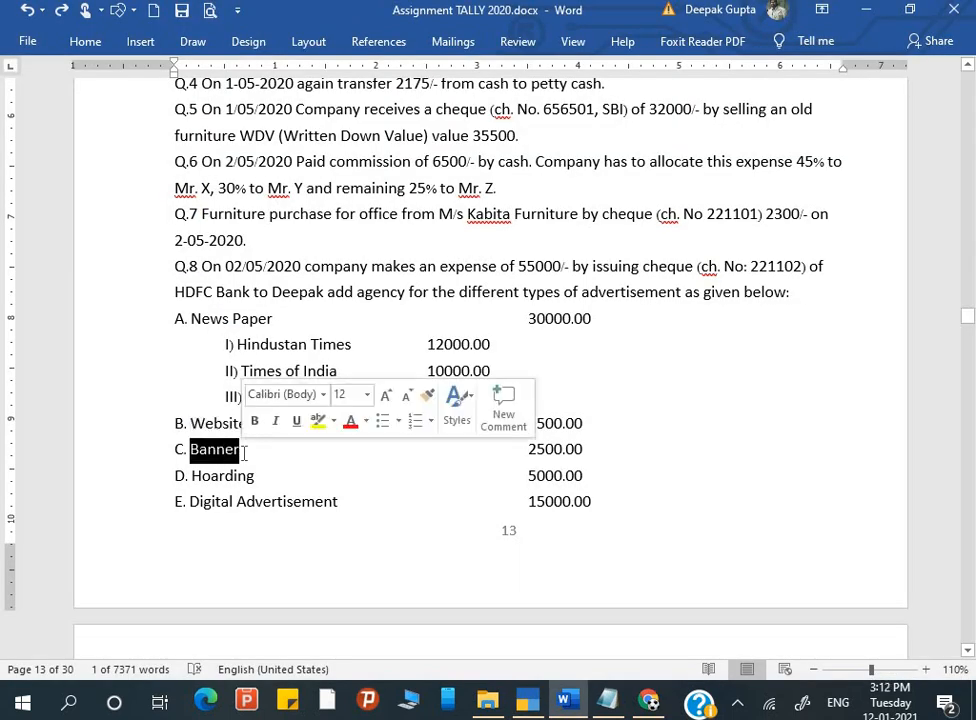
pyautogui.hotkey('ctrl', 'v')
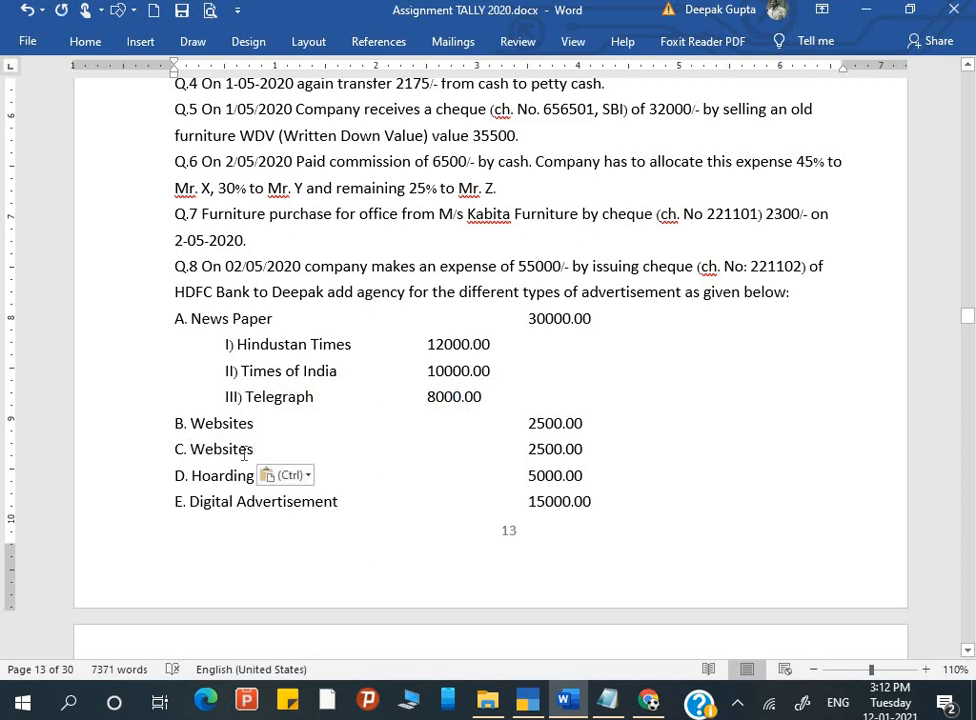
pyautogui.hotkey('ctrl', 'z')
pyautogui.hotkey('alt', 'Tab')
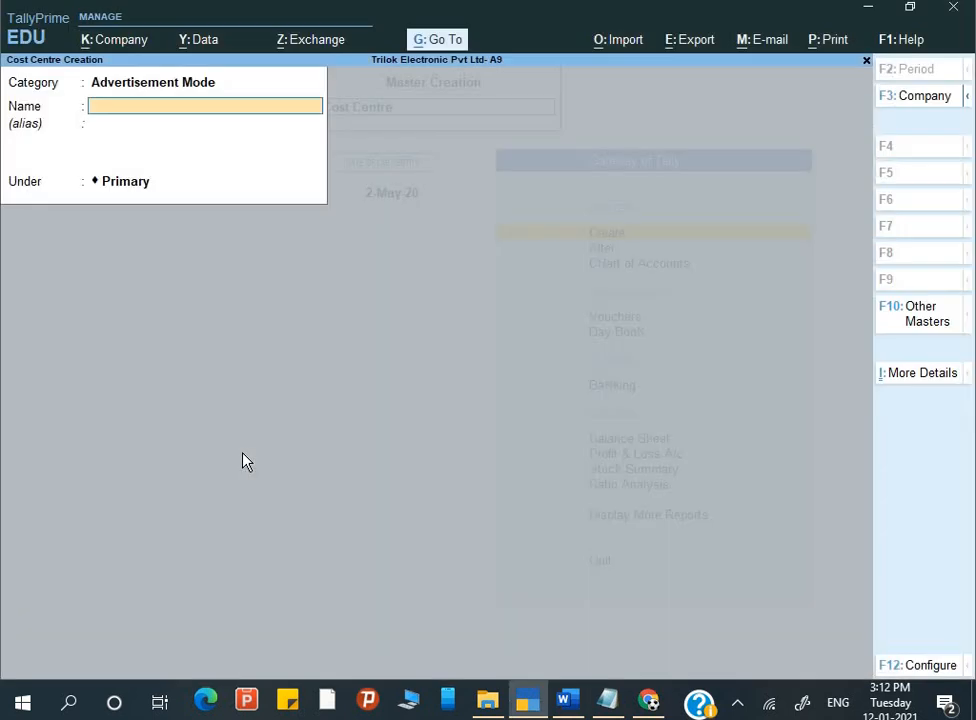
pyautogui.hotkey('ctrl', 'alt', 'v')
pyautogui.press('Return')
pyautogui.press('Return')
pyautogui.press('Return')
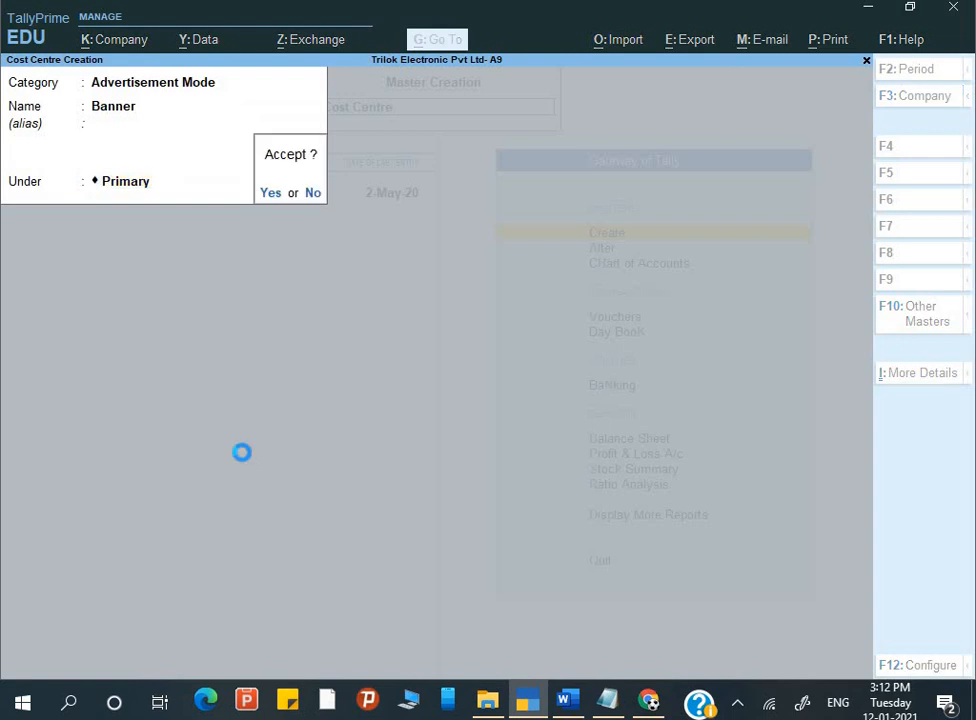
pyautogui.press('Return')
# Step: Copy "Hoarding" from the Word assignment and create a TallyPrime cost centre with that name under Primary
pyautogui.hotkey('alt', 'Tab')
pyautogui.moveTo(191, 476); pyautogui.dragTo(256, 477)
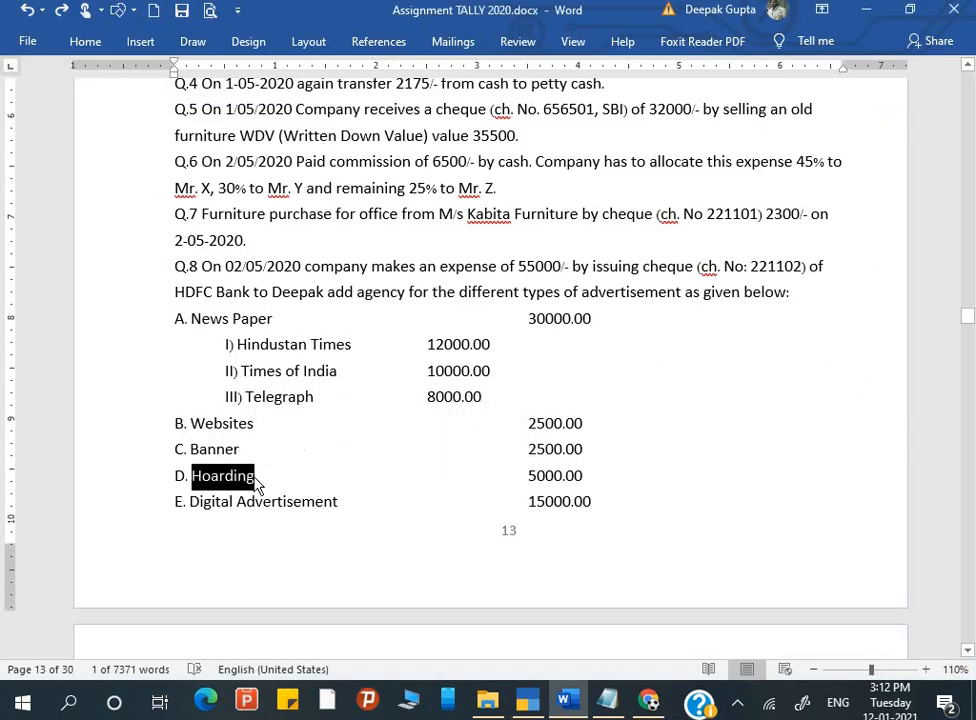
pyautogui.hotkey('alt', 'Tab')
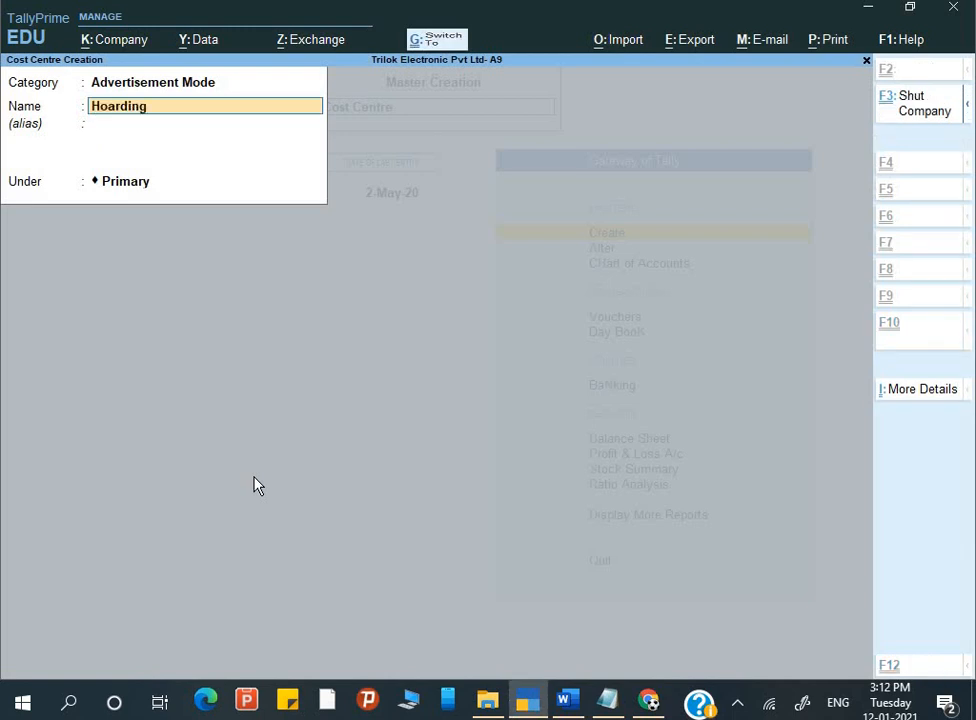
pyautogui.hotkey('ctrl', 'alt', 'v')
pyautogui.press('Return')
pyautogui.press('Return')
pyautogui.press('Return')
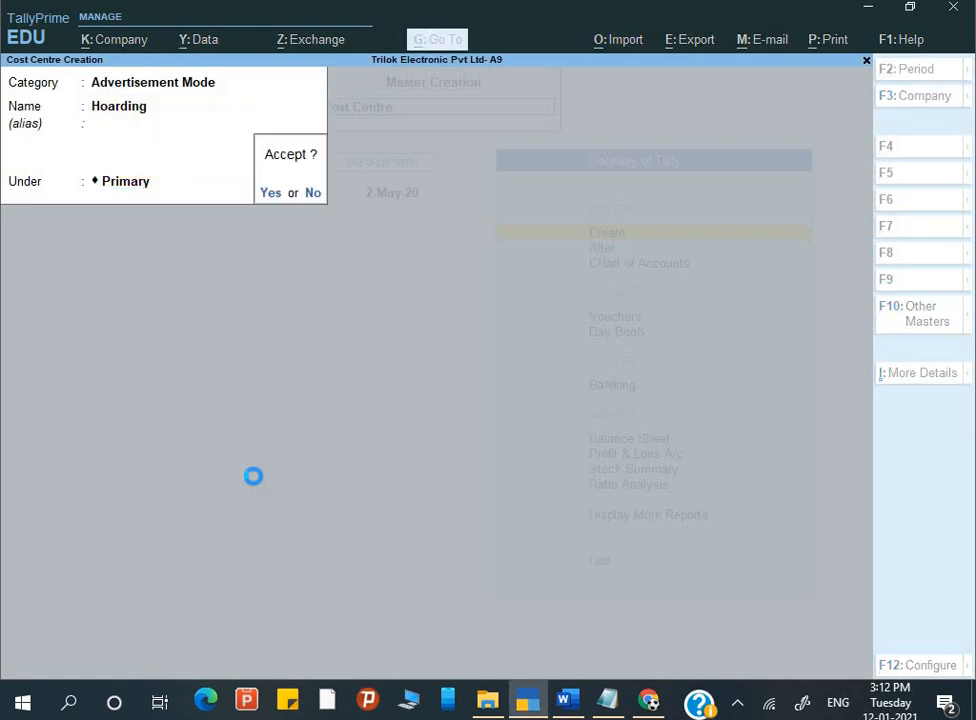
pyautogui.press('Return')
# Step: Copy "Digital Advertisement" from the Word assignment and create a TallyPrime cost centre with that name under Primary
pyautogui.hotkey('alt', 'Tab')
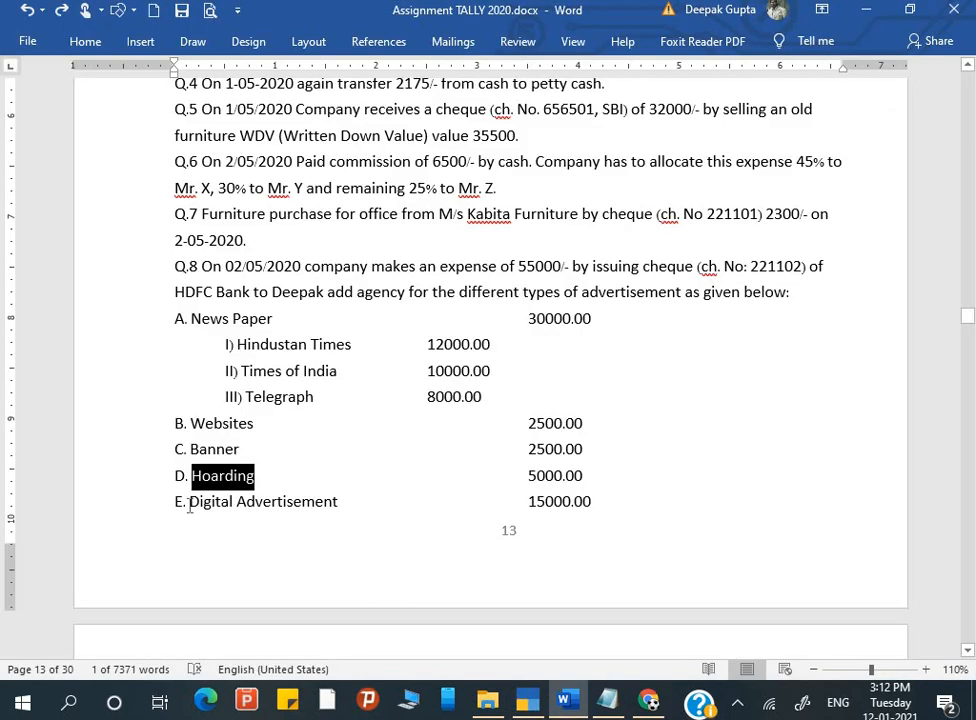
pyautogui.moveTo(189, 504); pyautogui.dragTo(335, 514)
pyautogui.hotkey('ctrl', 'c')
pyautogui.hotkey('alt', 'Tab')
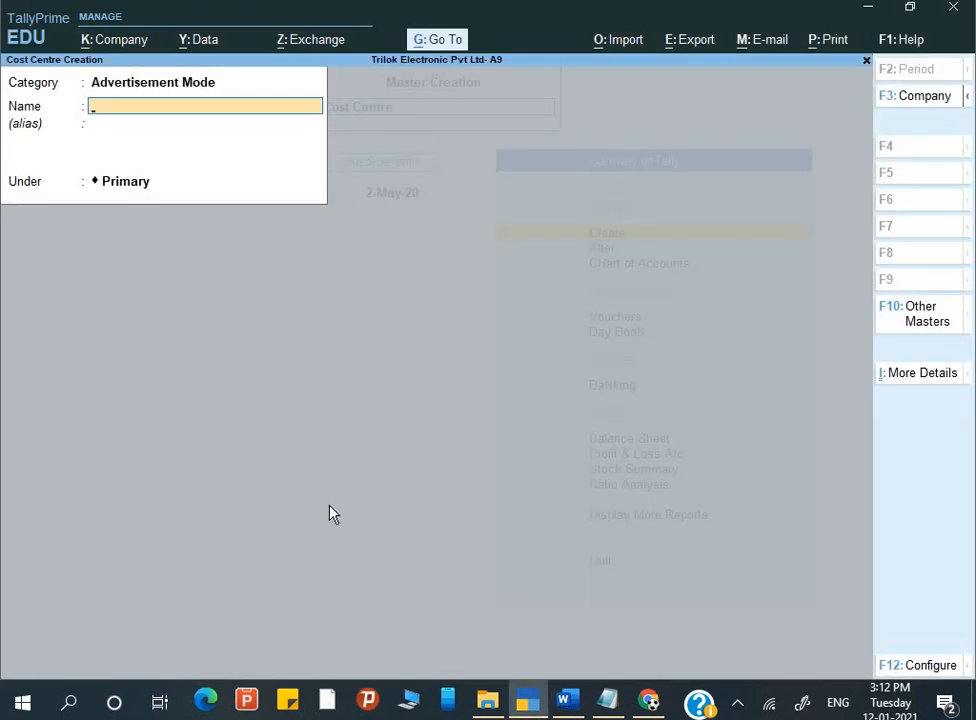
pyautogui.hotkey('ctrl', 'alt', 'v')
pyautogui.press('Return')
pyautogui.press('Return')
pyautogui.press('Return')
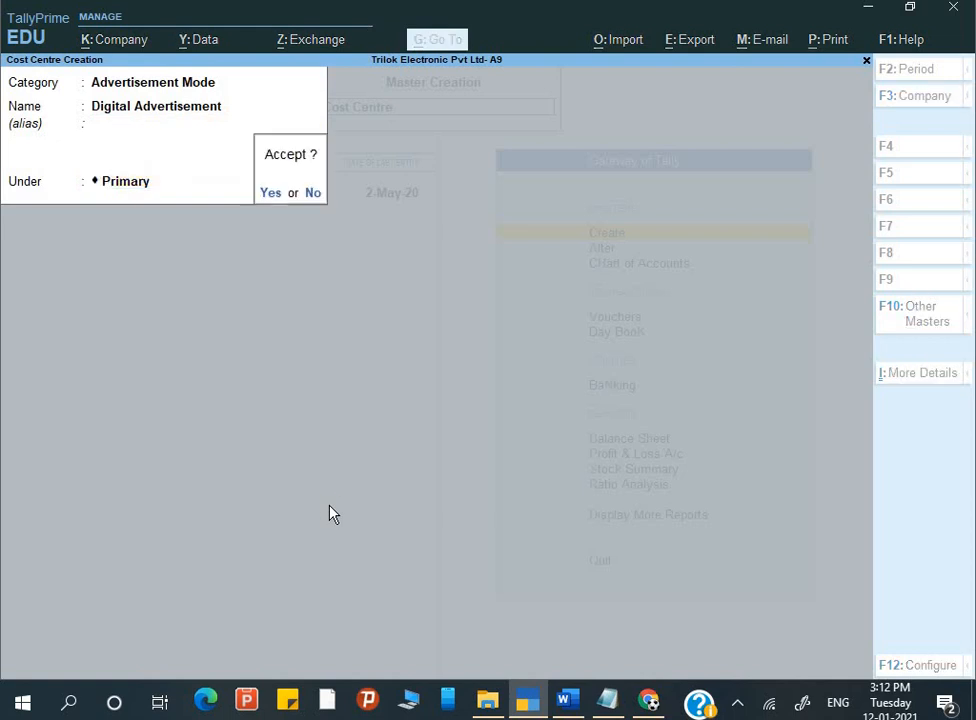
pyautogui.press('Return')
# Step: Copy "Red FM" from the Word assignment and paste it as the name of a new TallyPrime cost centre
pyautogui.hotkey('alt', 'Tab')
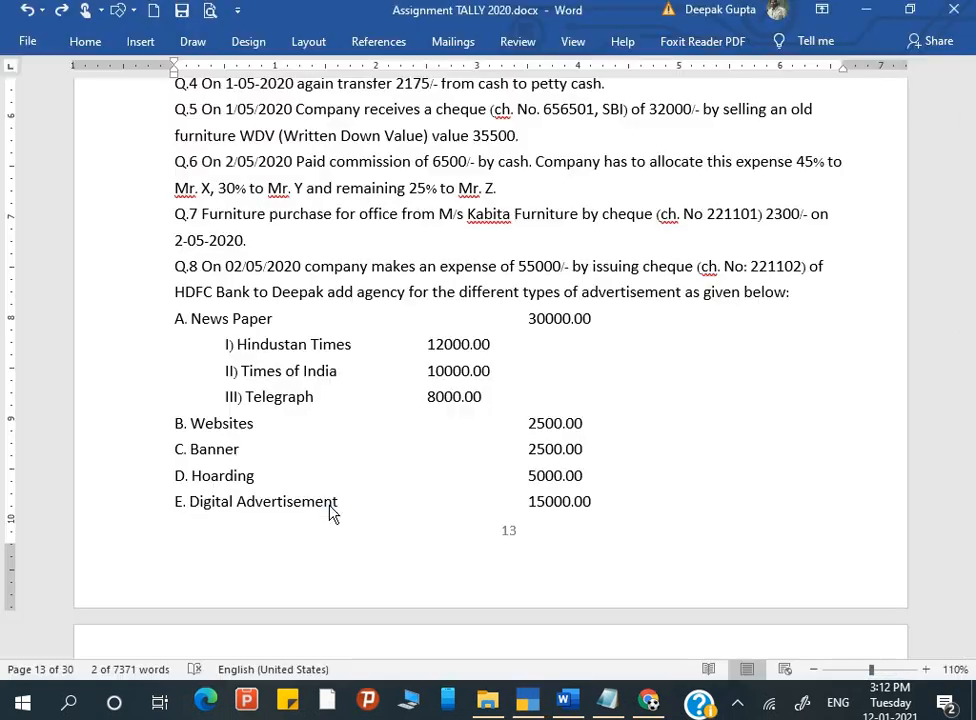
pyautogui.scroll(-3, 333, 514)
pyautogui.moveTo(237, 562); pyautogui.dragTo(289, 564)
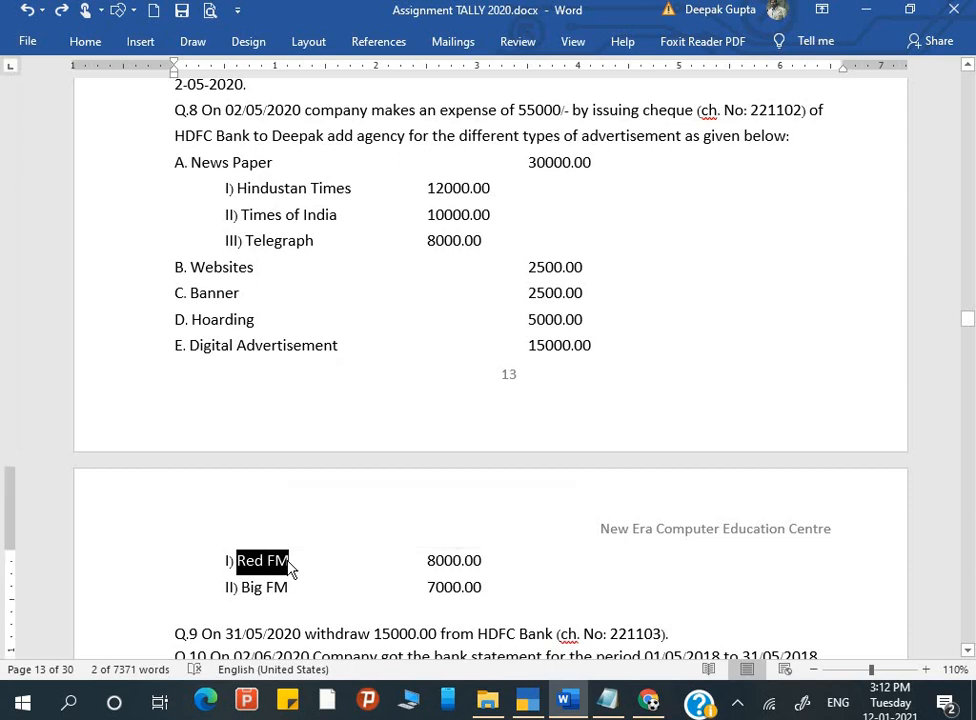
pyautogui.hotkey('ctrl', 'c')
pyautogui.hotkey('alt', 'Tab')
pyautogui.hotkey('ctrl', 'alt', 'v')
pyautogui.press('Return')
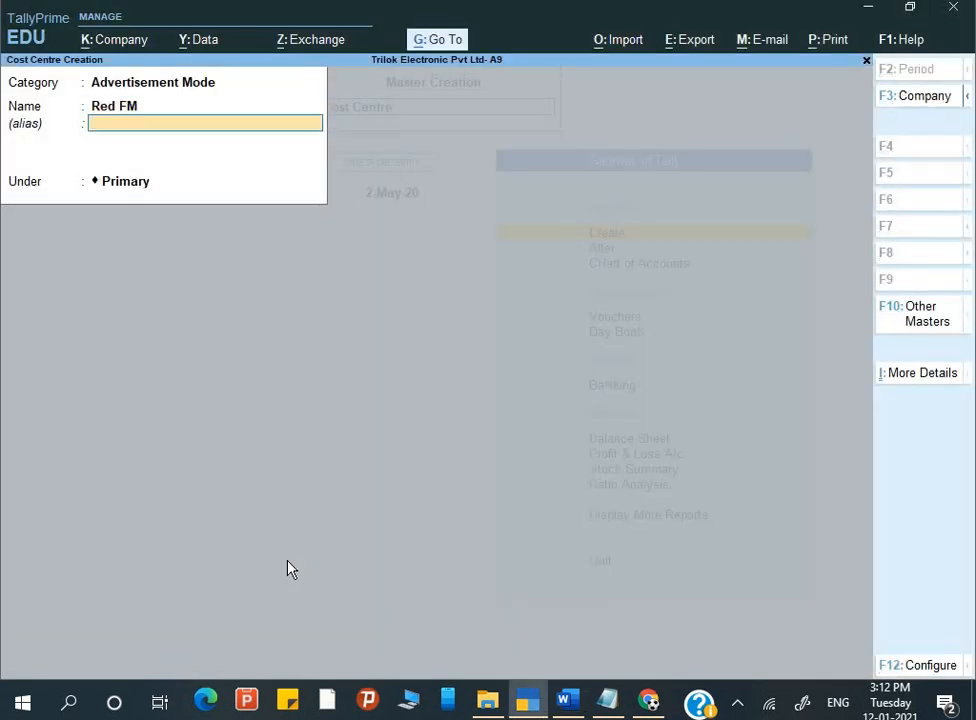
# Step: Place the Red FM cost centre under Digital Advertisement and save it
pyautogui.press('Return')
pyautogui.press('BackSpace')
pyautogui.press('Down')
pyautogui.press('Down')
pyautogui.press('Down')
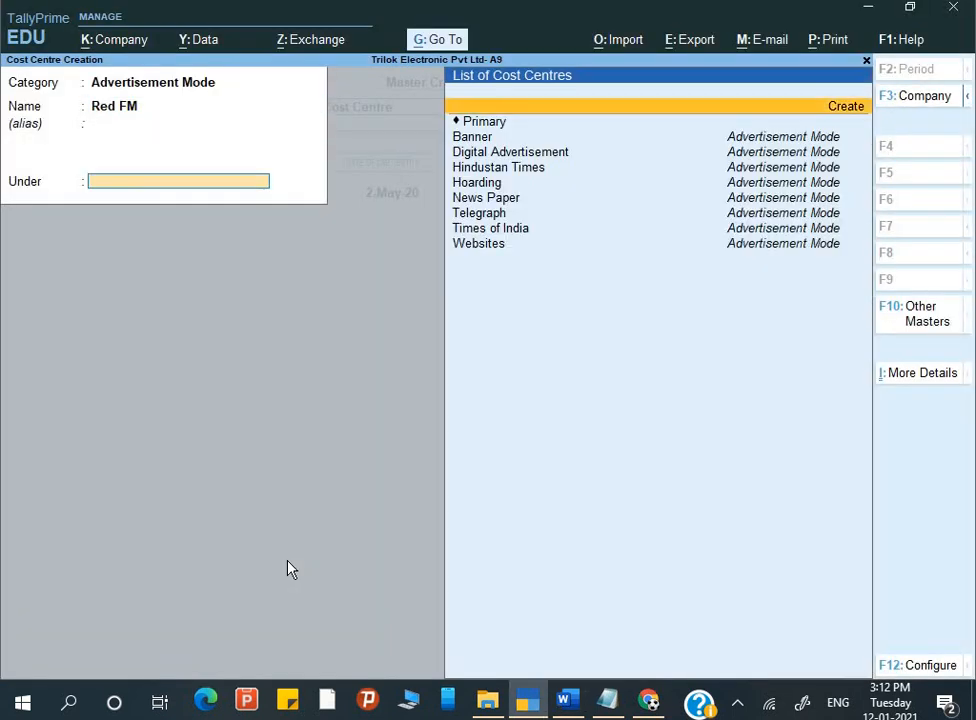
pyautogui.press('Down')
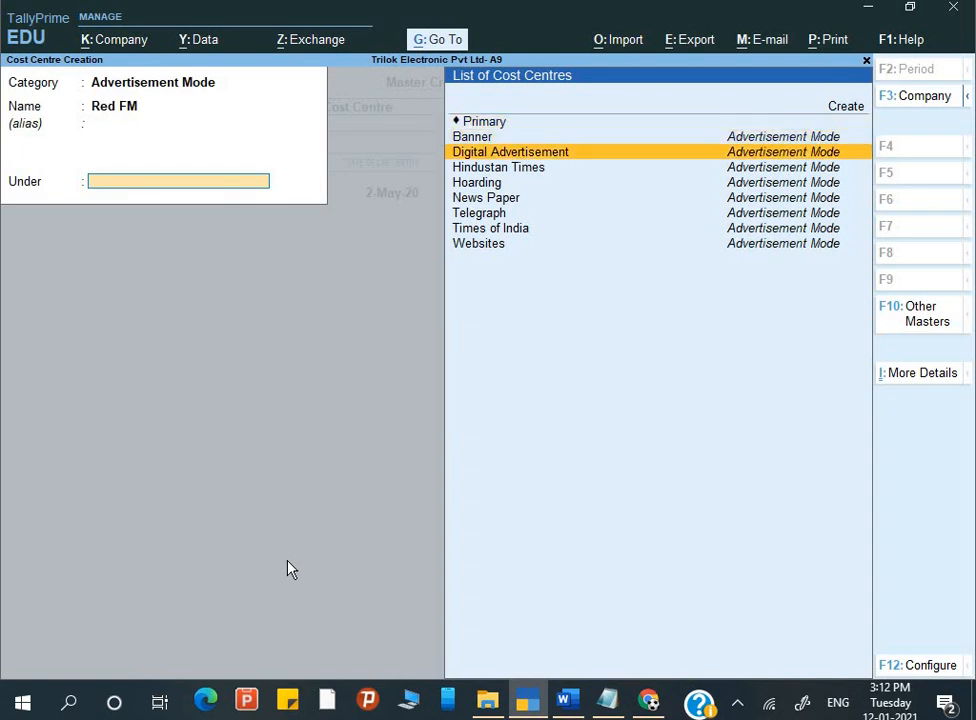
pyautogui.press('Return')
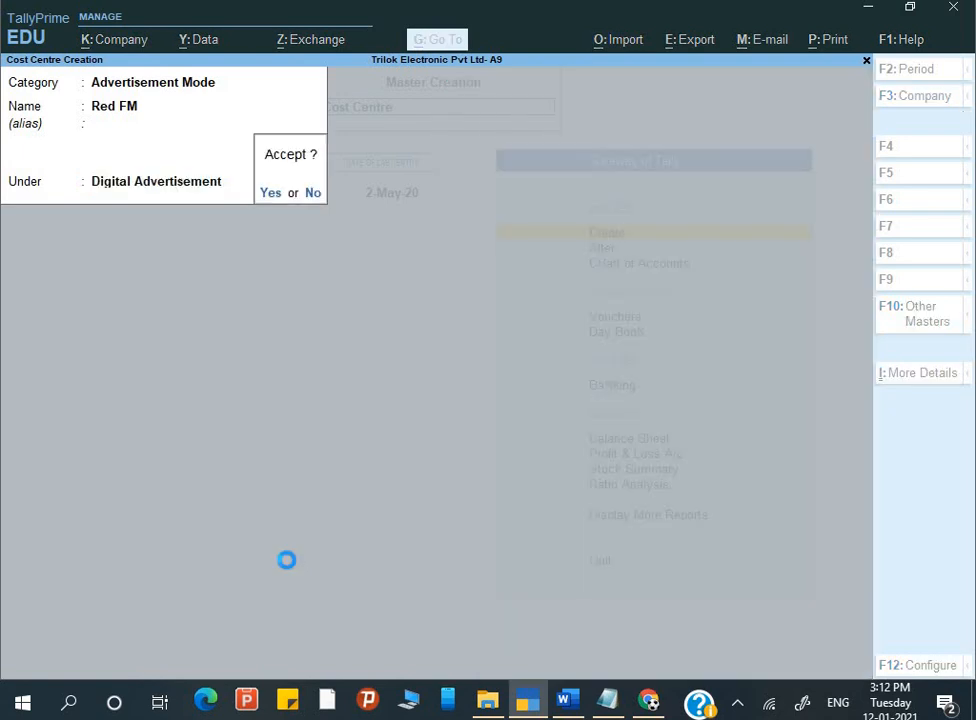
pyautogui.press('Return')
# Step: Copy "Big FM" from the Word assignment, create that cost centre under Digital Advertisement in TallyPrime, and return to the Gateway of Tally
pyautogui.hotkey('alt', 'Tab')
pyautogui.tripleClick(283, 590)
pyautogui.hotkey('alt', 'Tab')
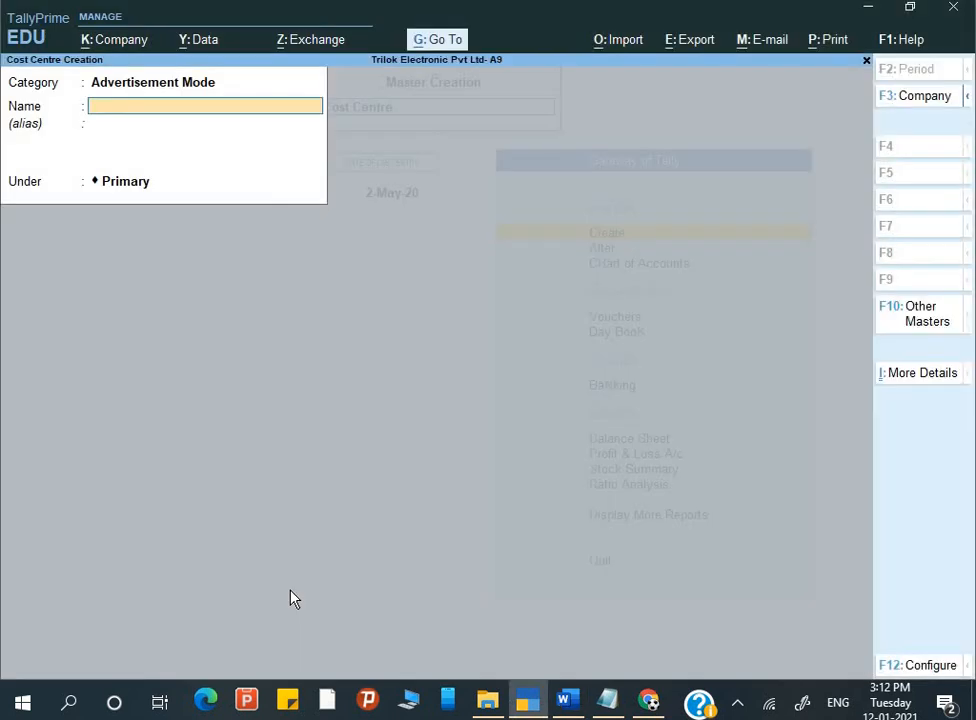
pyautogui.hotkey('ctrl', 'v')
pyautogui.press('Return')
pyautogui.press('Return')
pyautogui.press('Return')
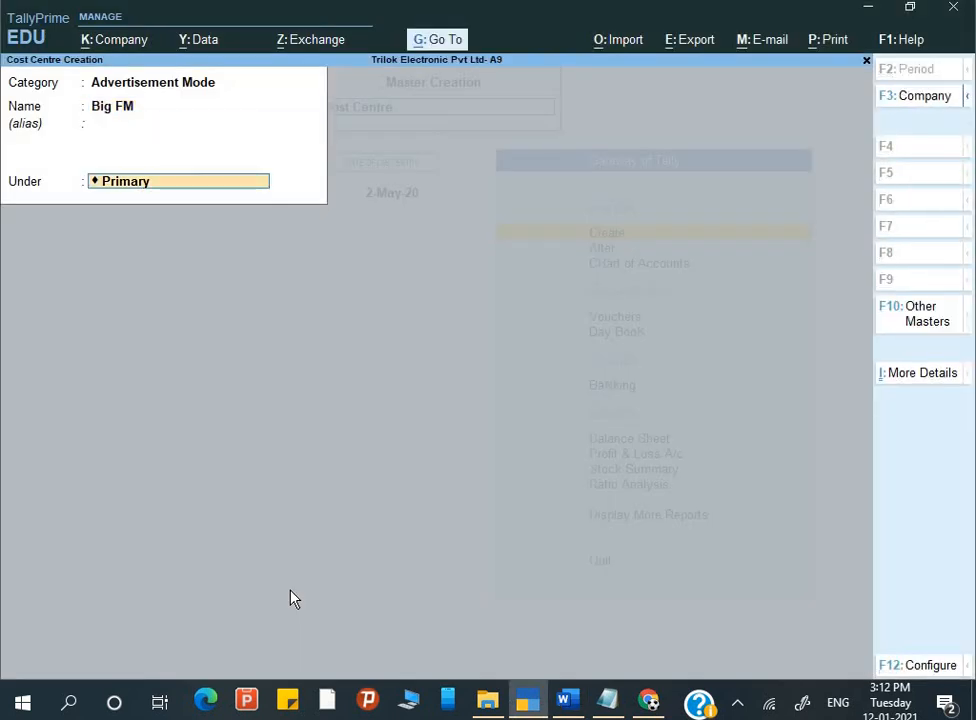
pyautogui.press('n')
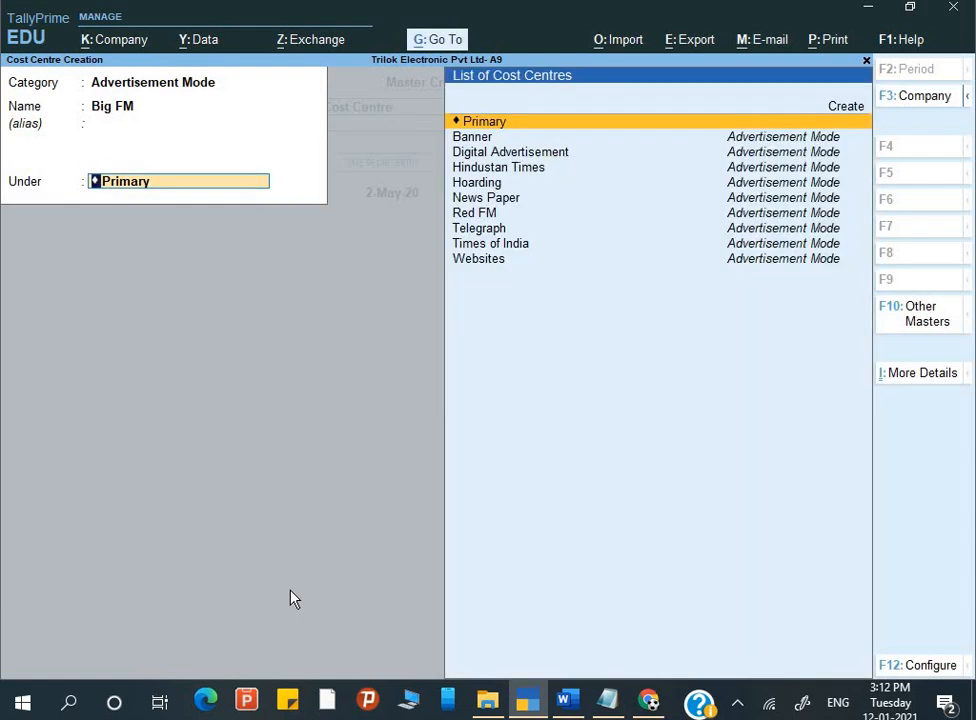
pyautogui.press('Down')
pyautogui.press('Down')
pyautogui.press('Return')
pyautogui.press('Return')
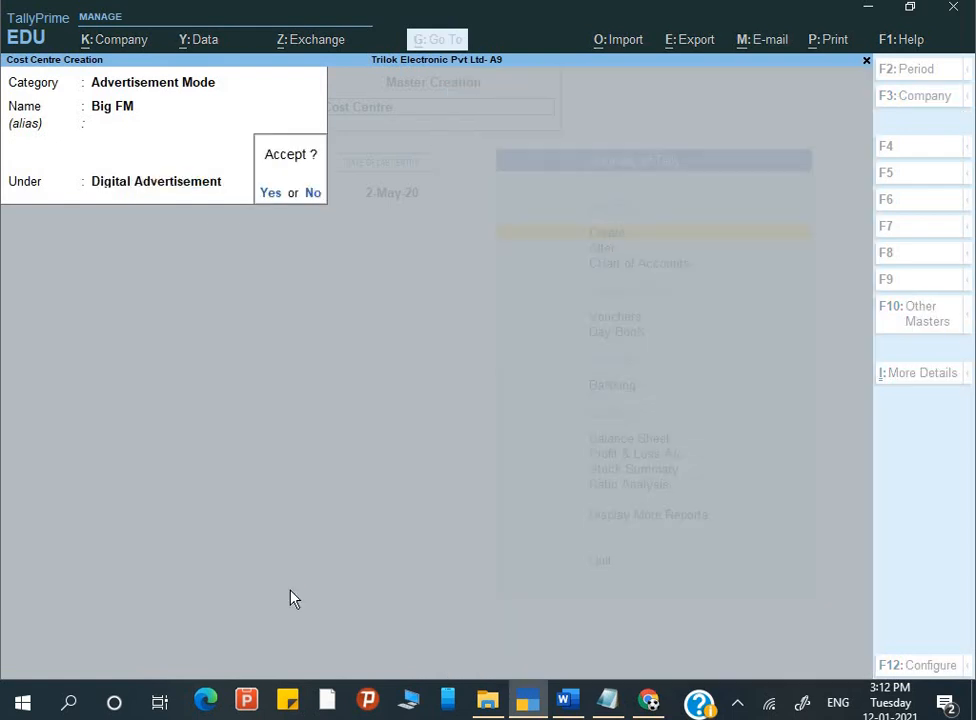
pyautogui.press('Escape')
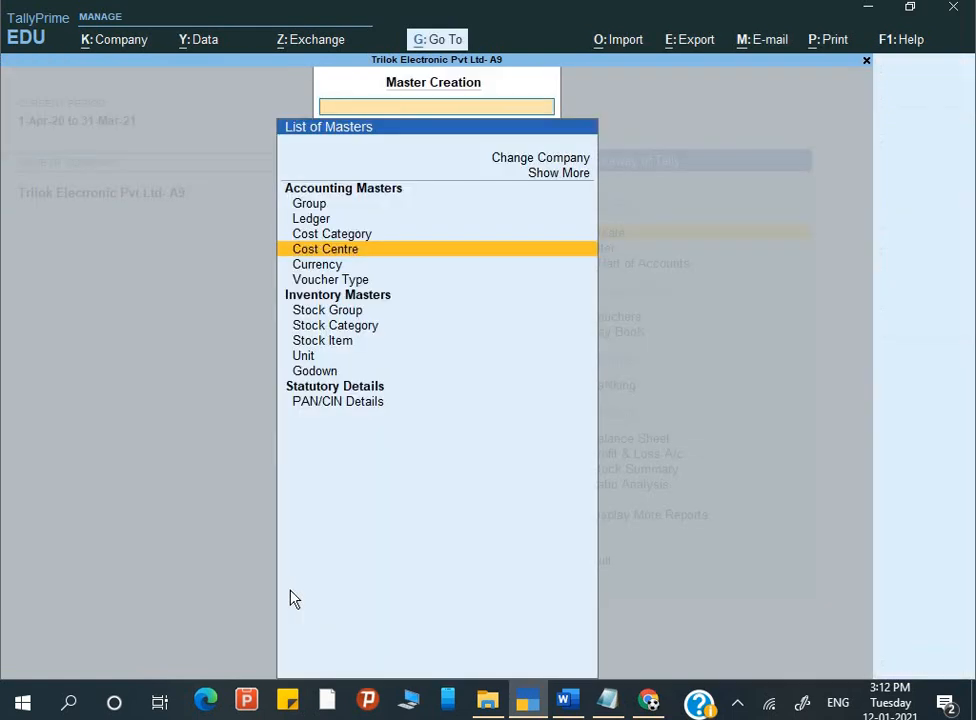
pyautogui.press('Escape')
pyautogui.press('Escape')
pyautogui.press('n')
# Step: Review Q.8 in the Word assignment and start a TallyPrime payment voucher with the cost centre class Not Applicable
pyautogui.hotkey('alt', 'Tab')
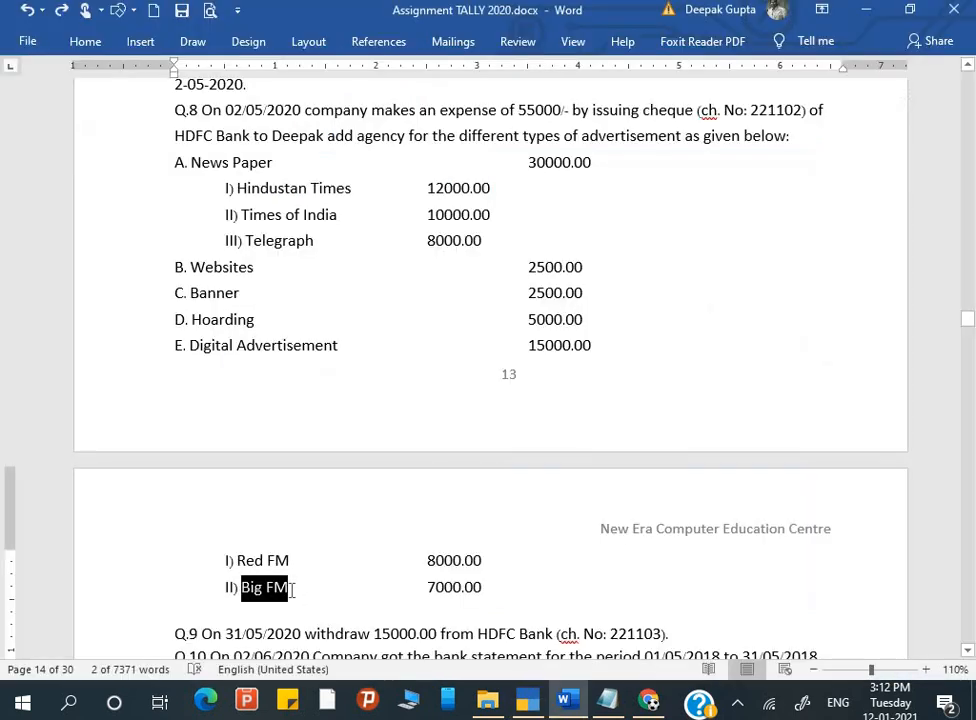
pyautogui.scroll(1, 381, 380)
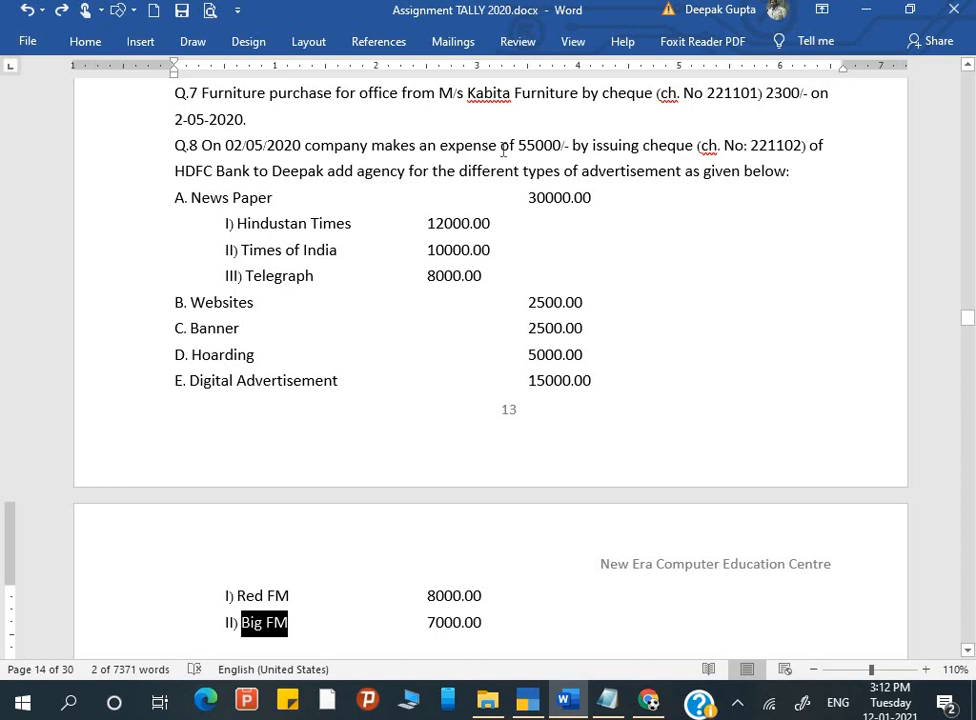
pyautogui.hotkey('alt', 'Tab')
pyautogui.press('Down')
pyautogui.press('Down')
pyautogui.press('Down')
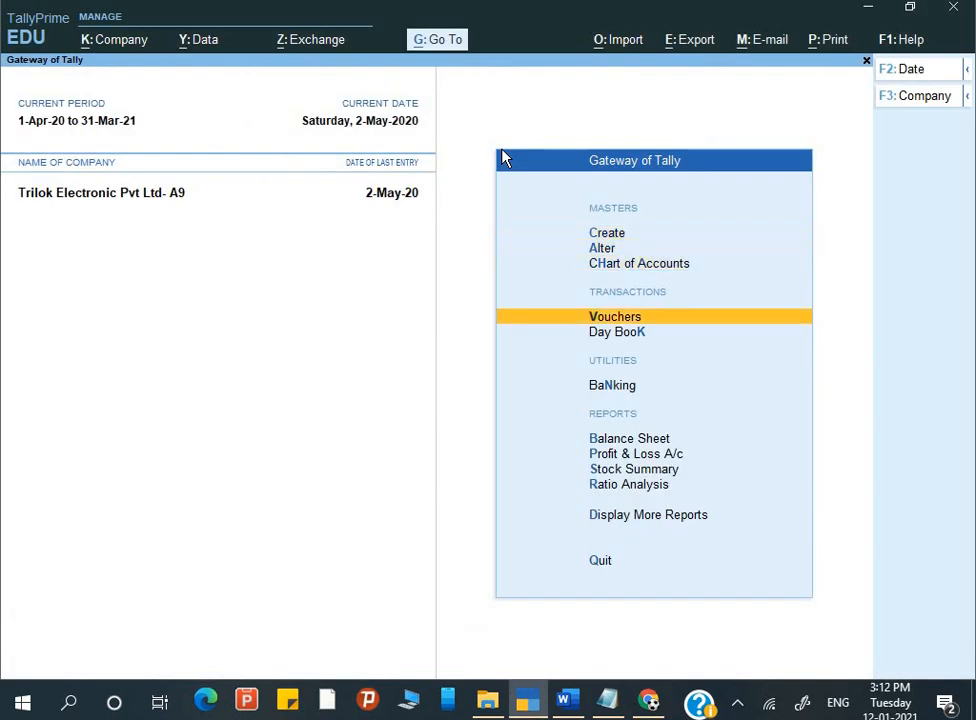
pyautogui.press('Return')
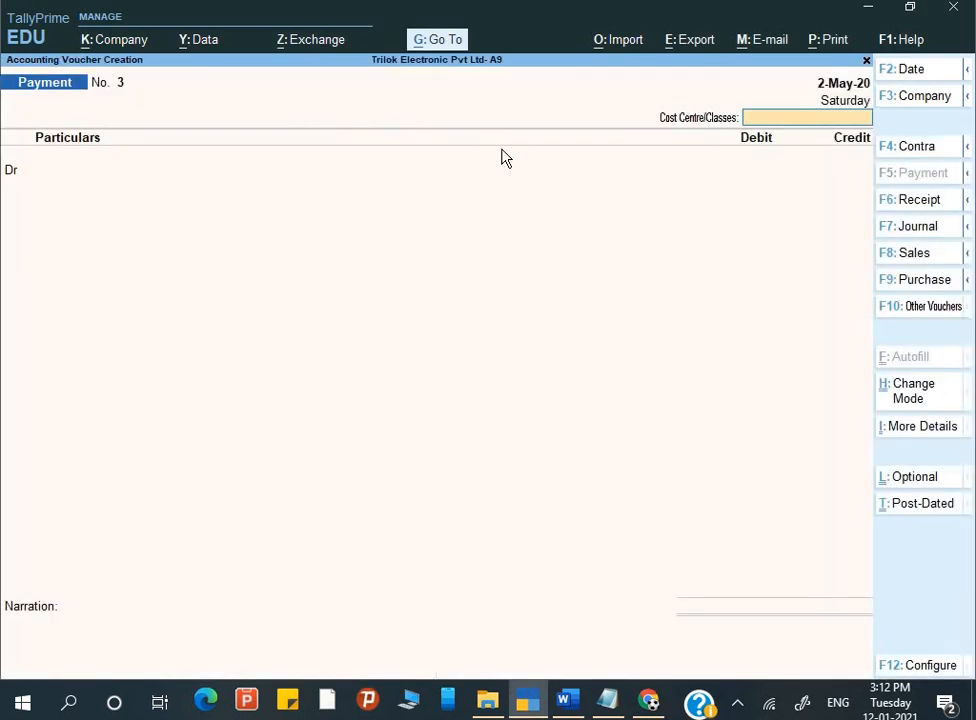
pyautogui.hotkey('alt', 'Tab')
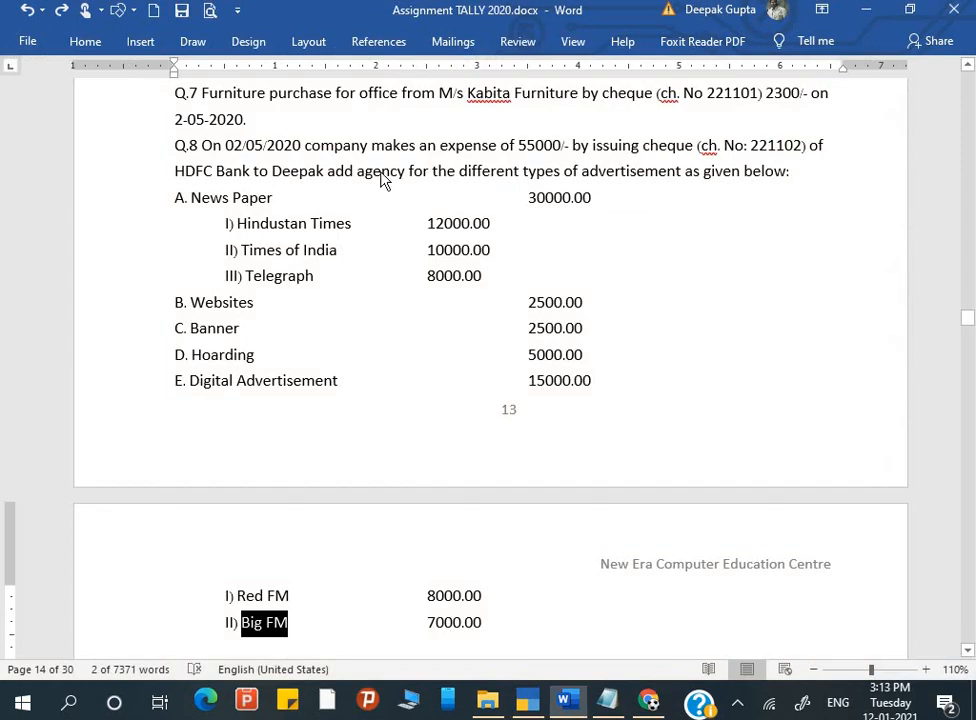
pyautogui.hotkey('alt', 'Tab')
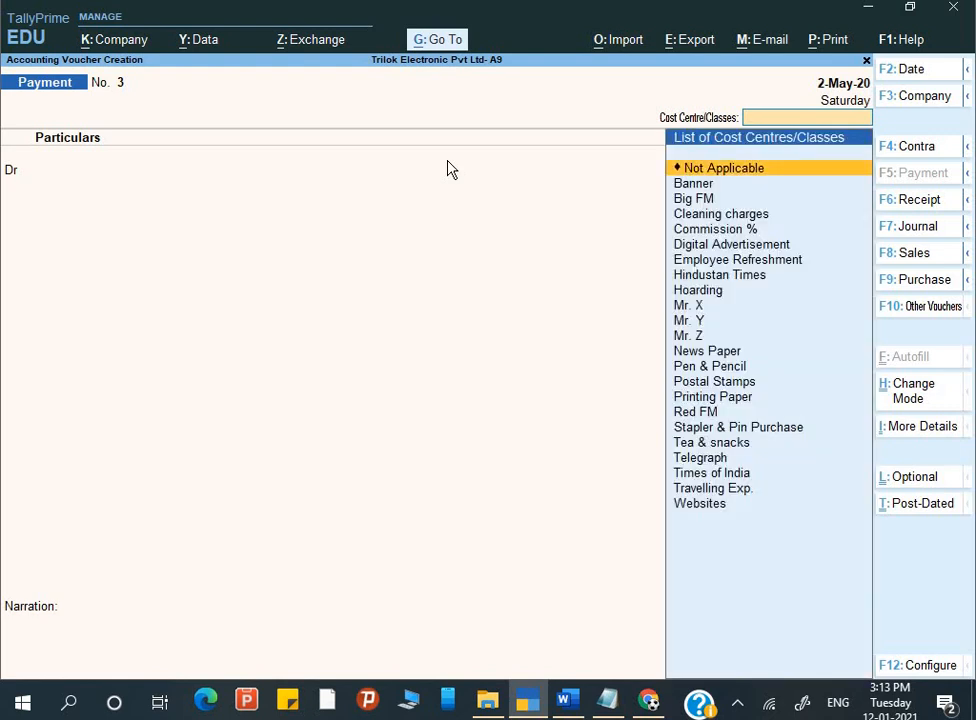
pyautogui.press('Return')
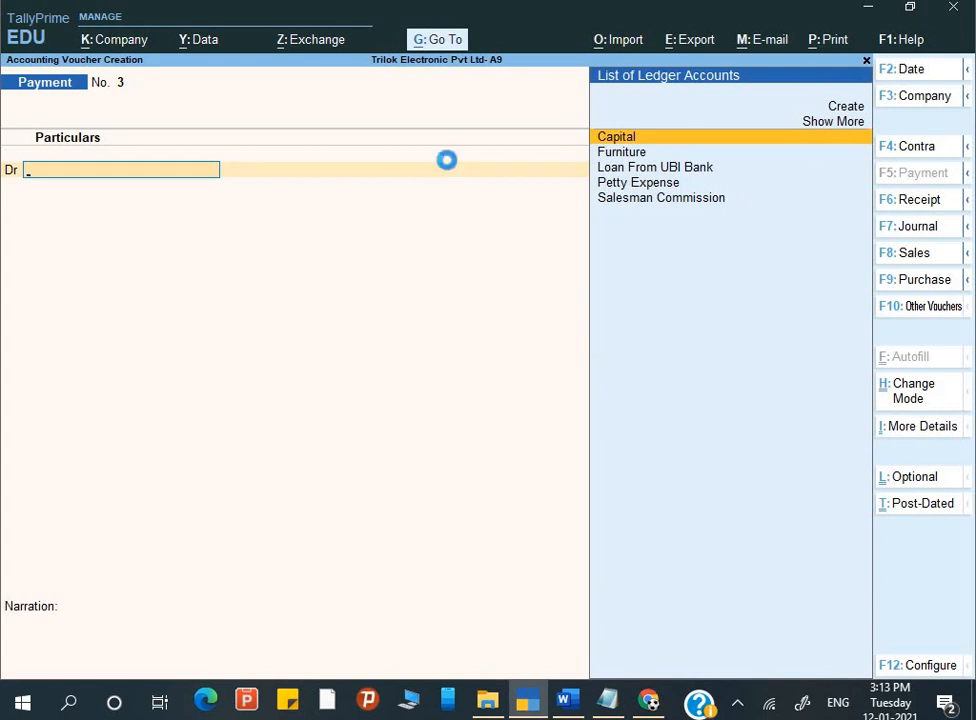
# Step: Create a Marketing Exp. ledger under Indirect Expenses from the voucher's debit line
pyautogui.hotkey('alt', 'c')
pyautogui.write('A')
pyautogui.press('BackSpace')
pyautogui.write('Mark')
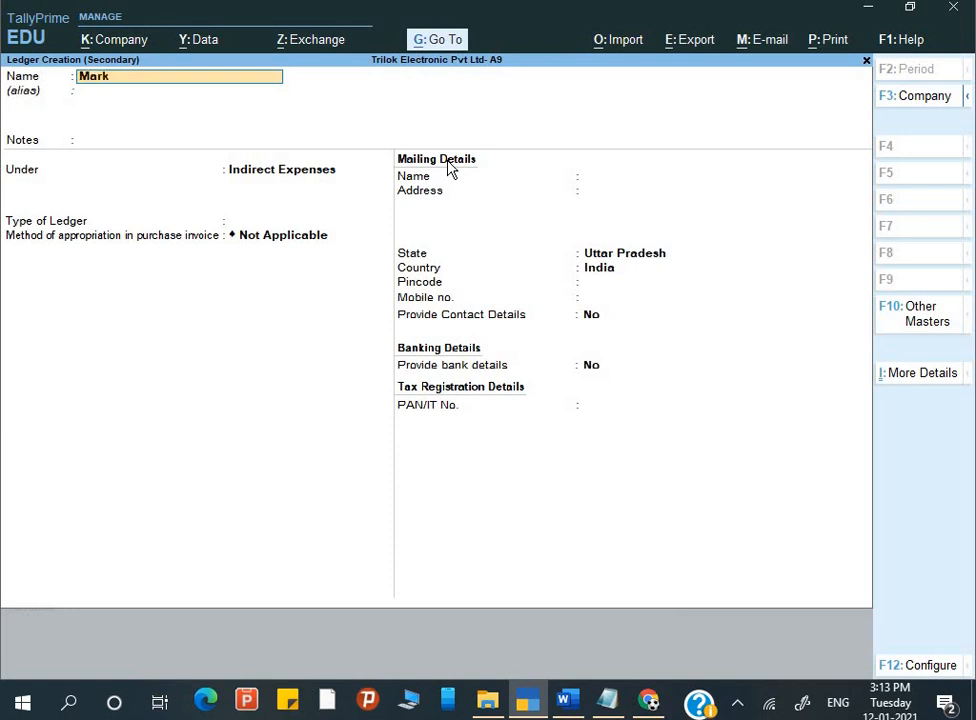
pyautogui.write('eting Exp.')
pyautogui.press('Return')
pyautogui.press('Return')
pyautogui.press('Return')
pyautogui.press('Return')
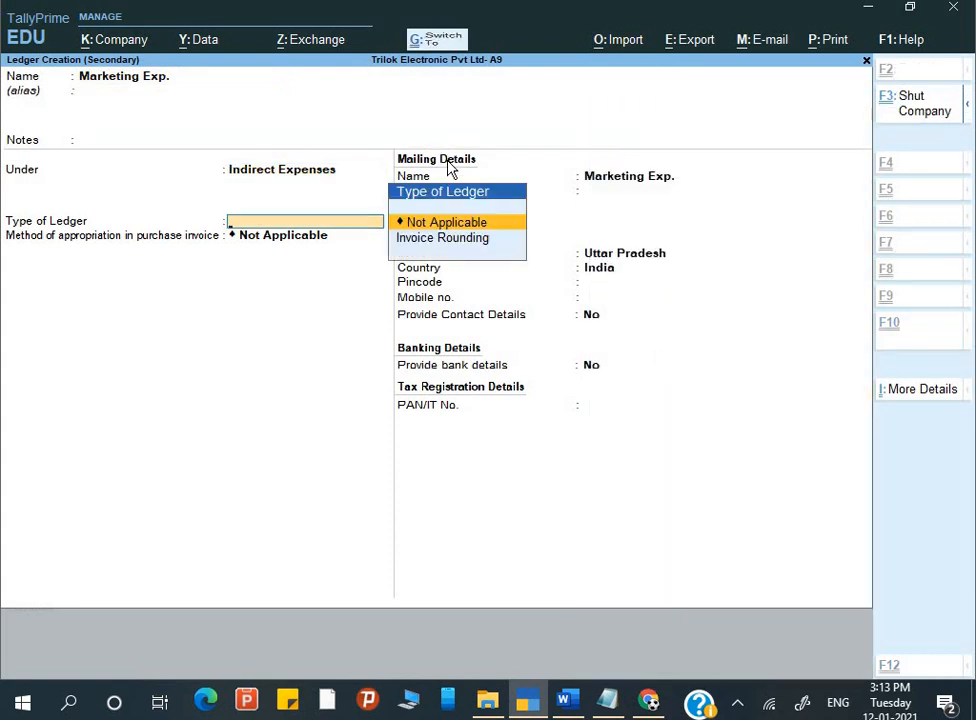
pyautogui.hotkey('ctrl', 'a')
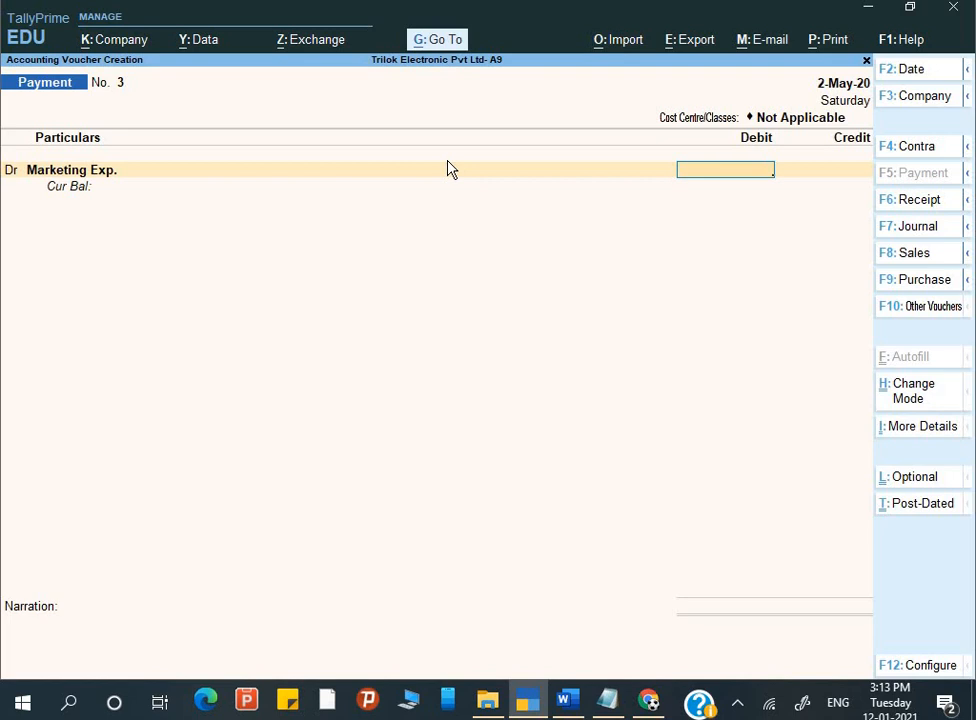
# Step: Debit Marketing Exp. with 55000 and choose Advertisement Mode as the cost category for its allocation
pyautogui.press('alt')
pyautogui.write('55000')
pyautogui.press('Return')
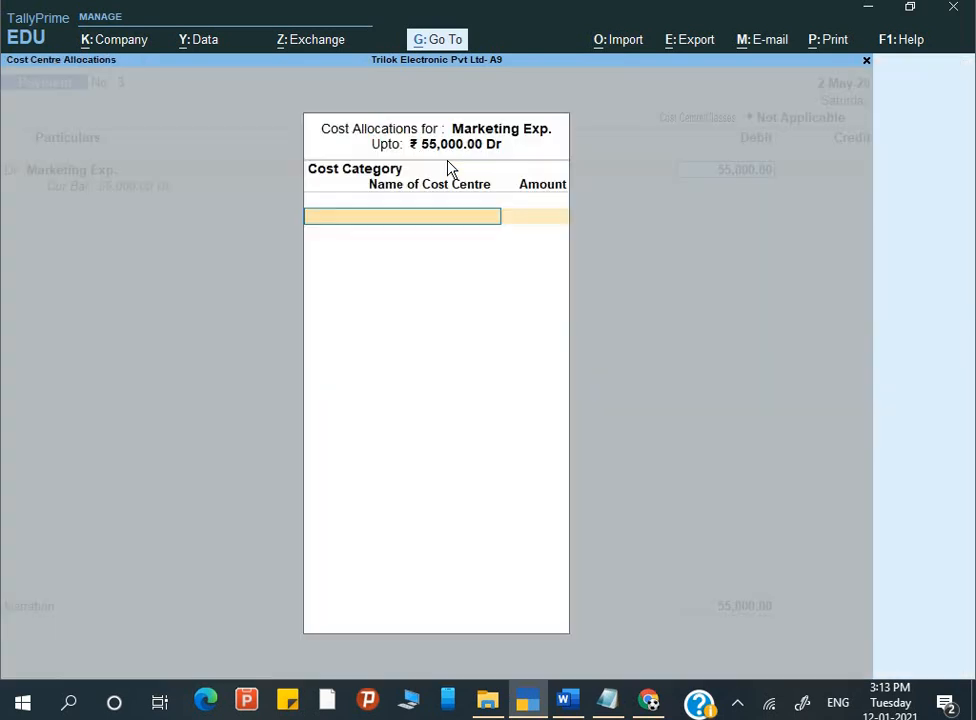
pyautogui.press('Down')
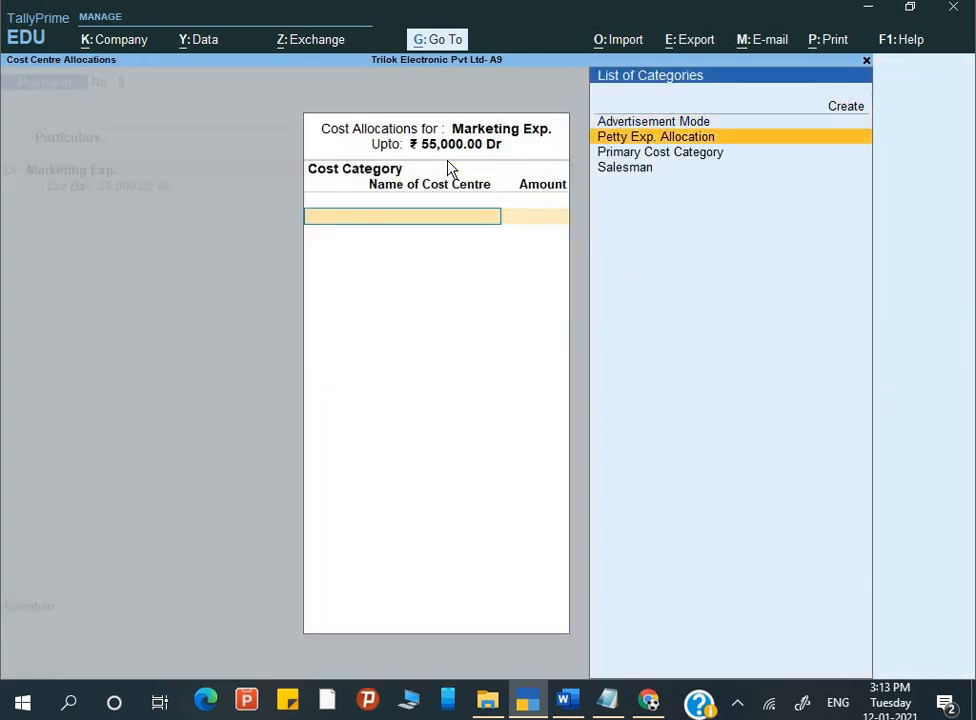
pyautogui.press('Up')
pyautogui.press('Return')
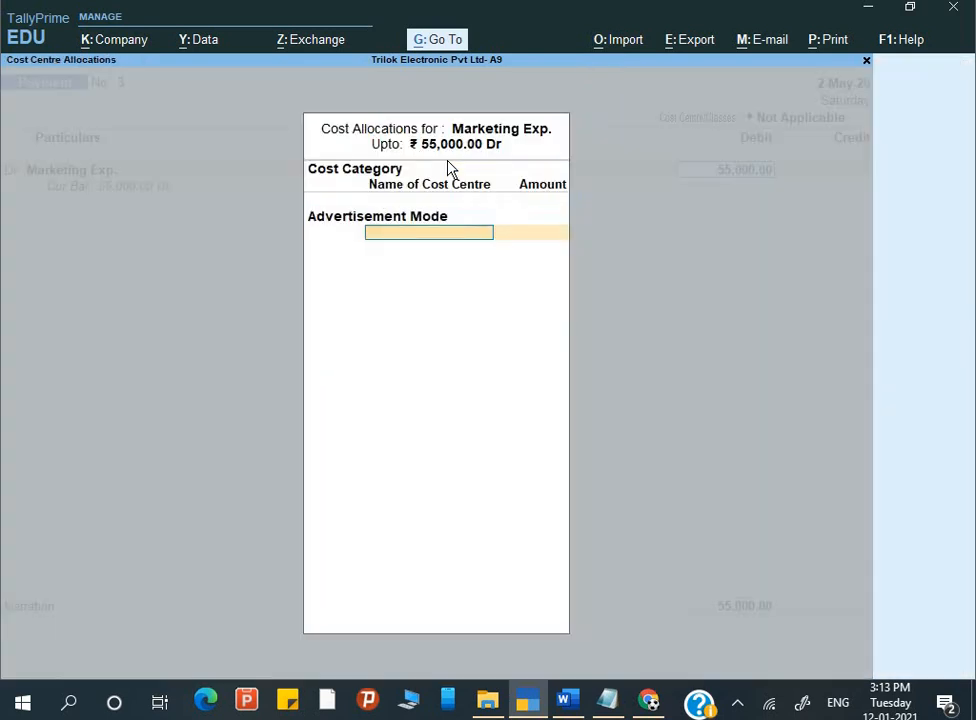
# Step: Select News Paper as the first Advertisement Mode cost centre and check the newspaper breakdown in the Word assignment
pyautogui.press('Down')
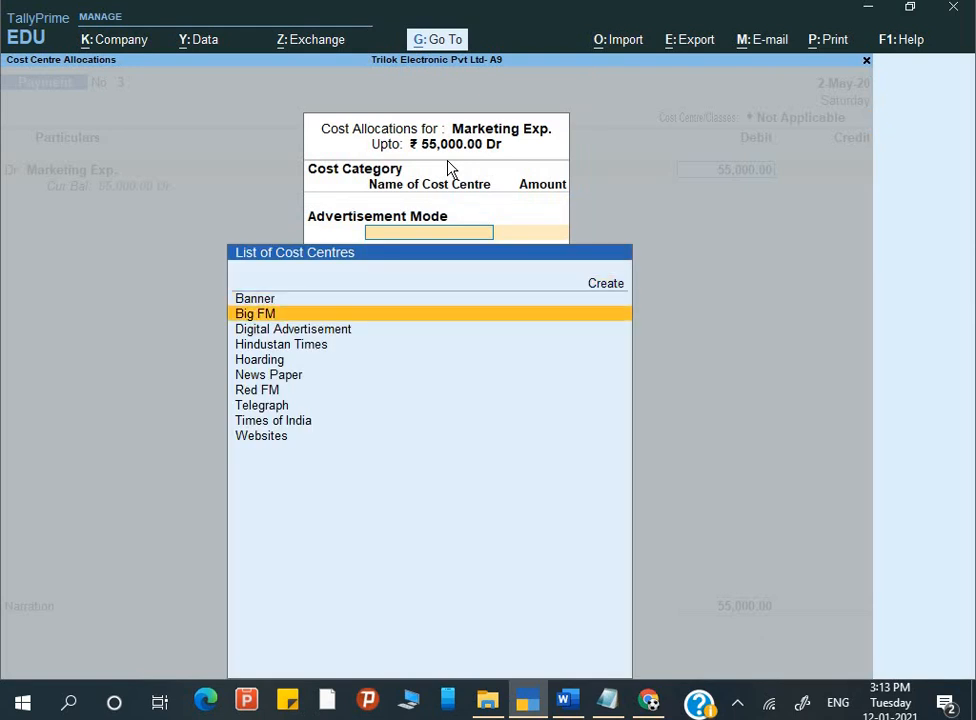
pyautogui.press('Down')
pyautogui.press('Down')
pyautogui.press('Down')
pyautogui.press('Down')
pyautogui.press('Return')
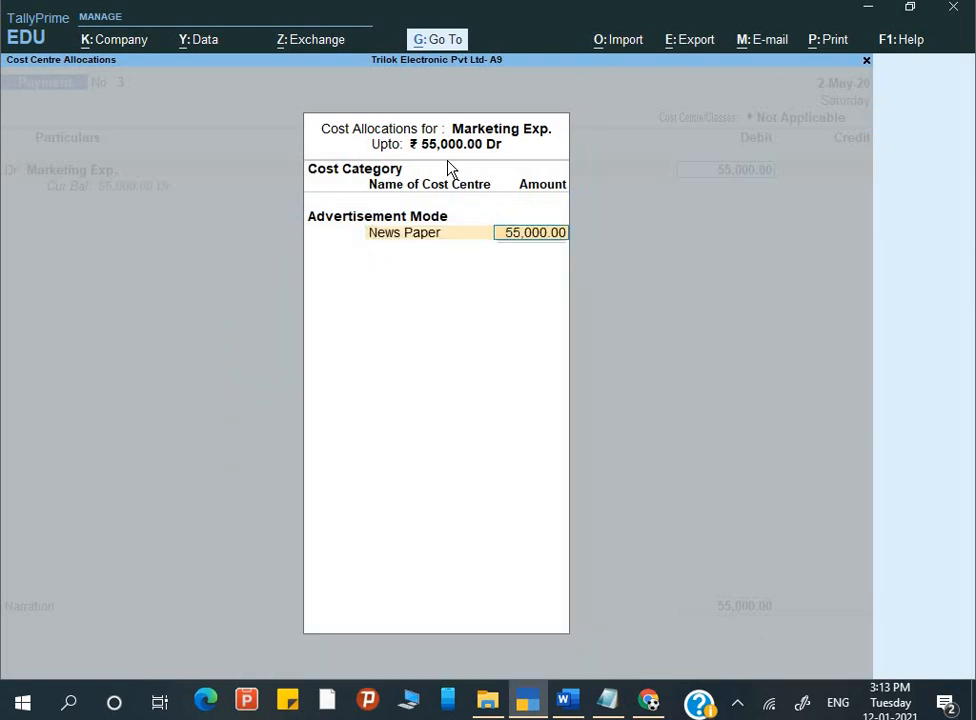
pyautogui.hotkey('alt', 'Tab')
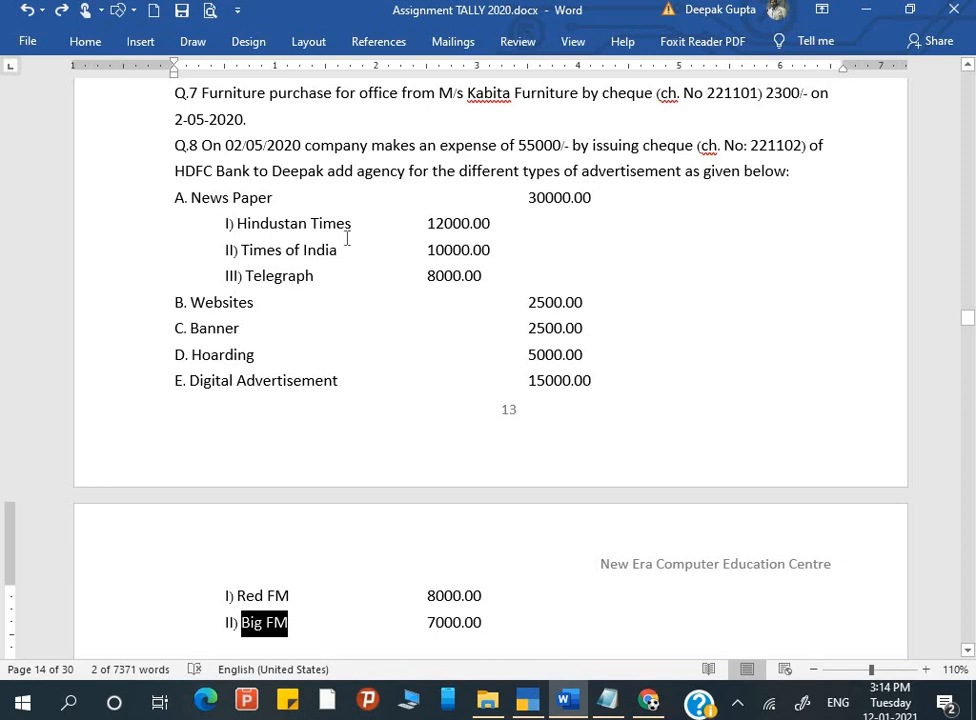
pyautogui.hotkey('alt', 'Tab')
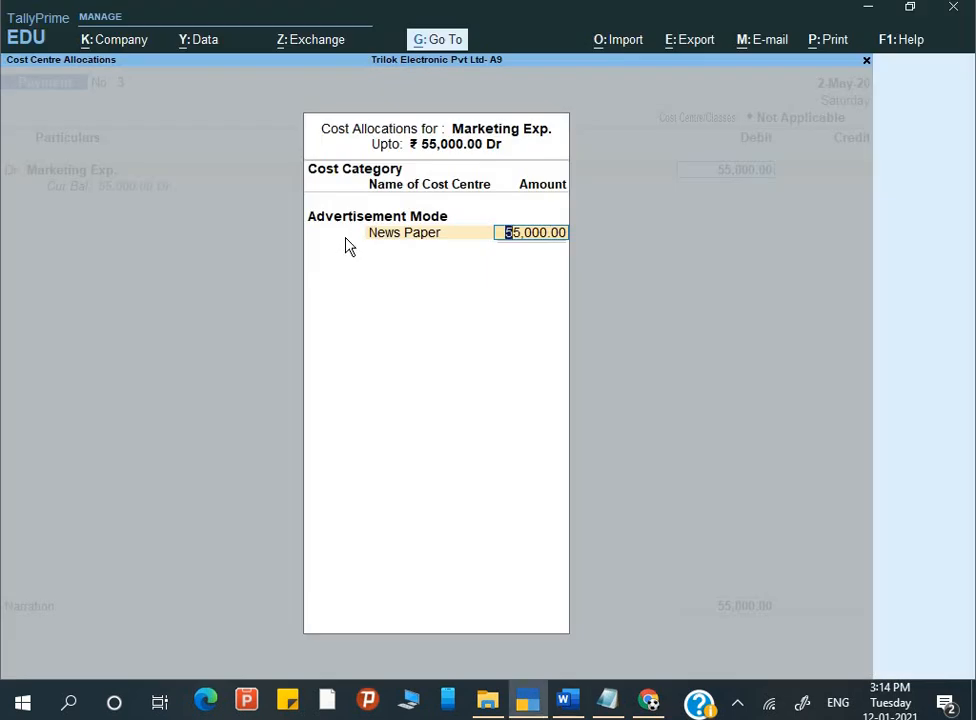
# Step: Change the first cost centre to Hindustan Times and allocate 12,000 to it, as given in the Word assignment
pyautogui.hotkey('shift', 'Tab')
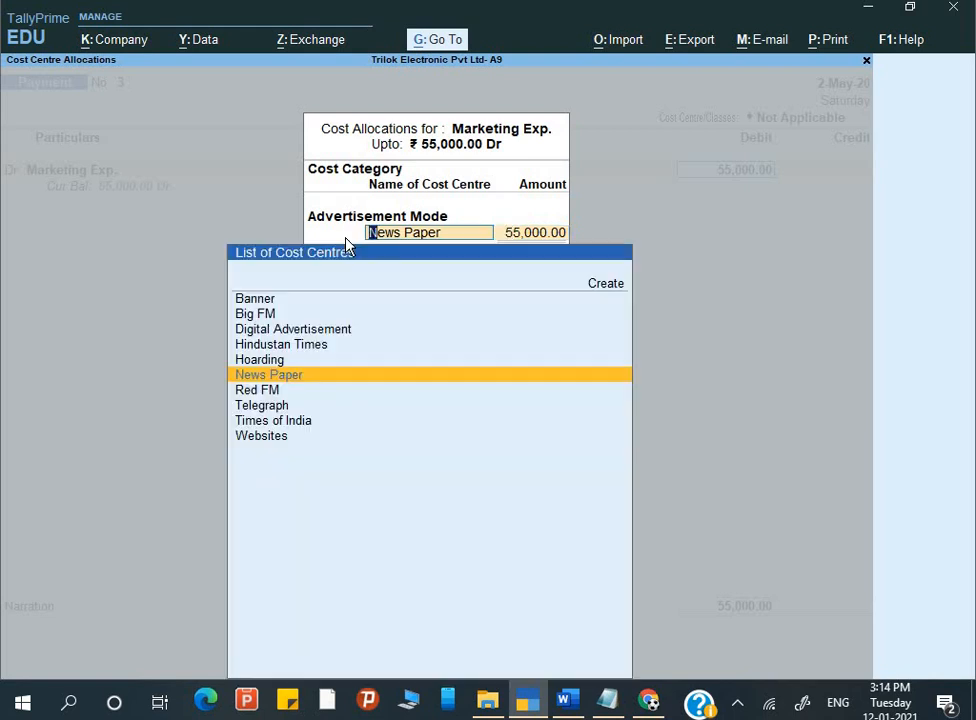
pyautogui.press('Up')
pyautogui.press('Up')
pyautogui.press('Up')
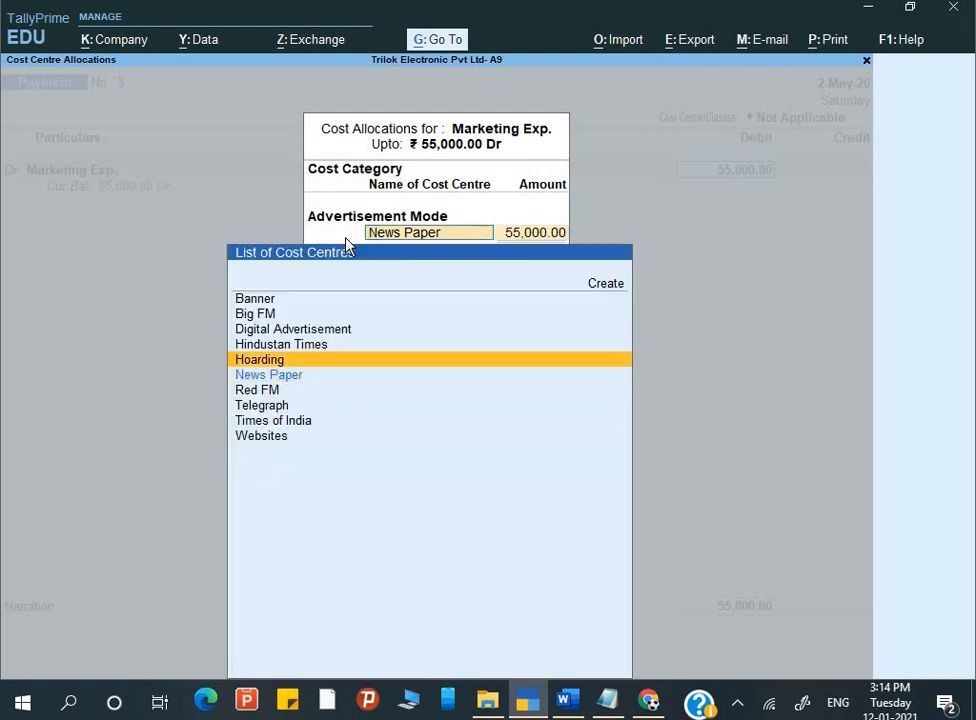
pyautogui.press('Down')
pyautogui.press('Return')
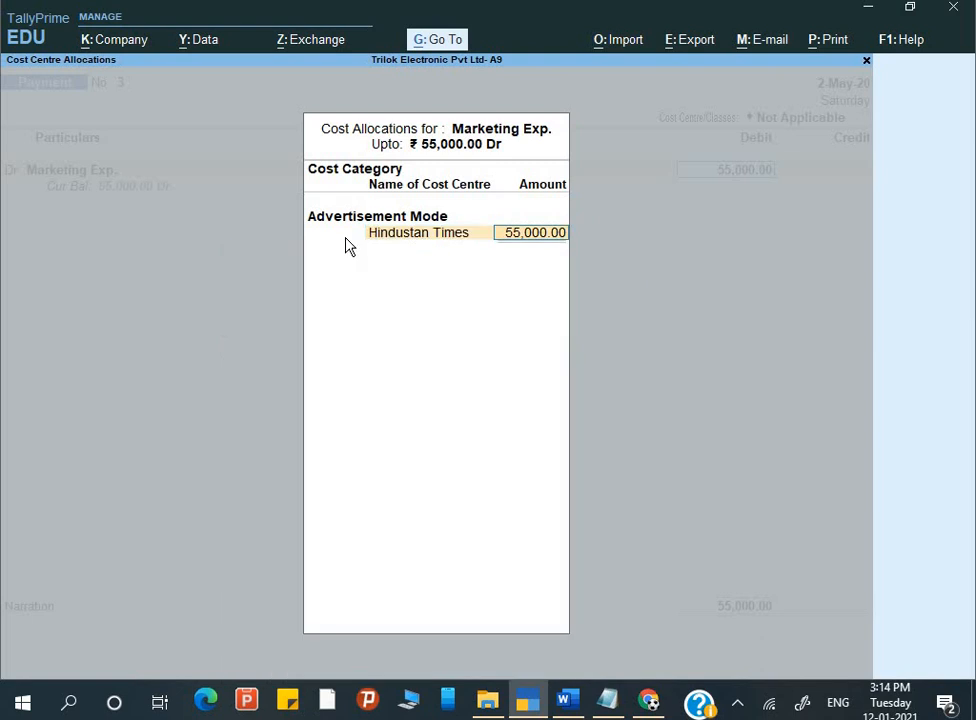
pyautogui.hotkey('alt', 'Tab')
pyautogui.hotkey('alt', 'Tab')
pyautogui.write('12,000')
pyautogui.press('Return')
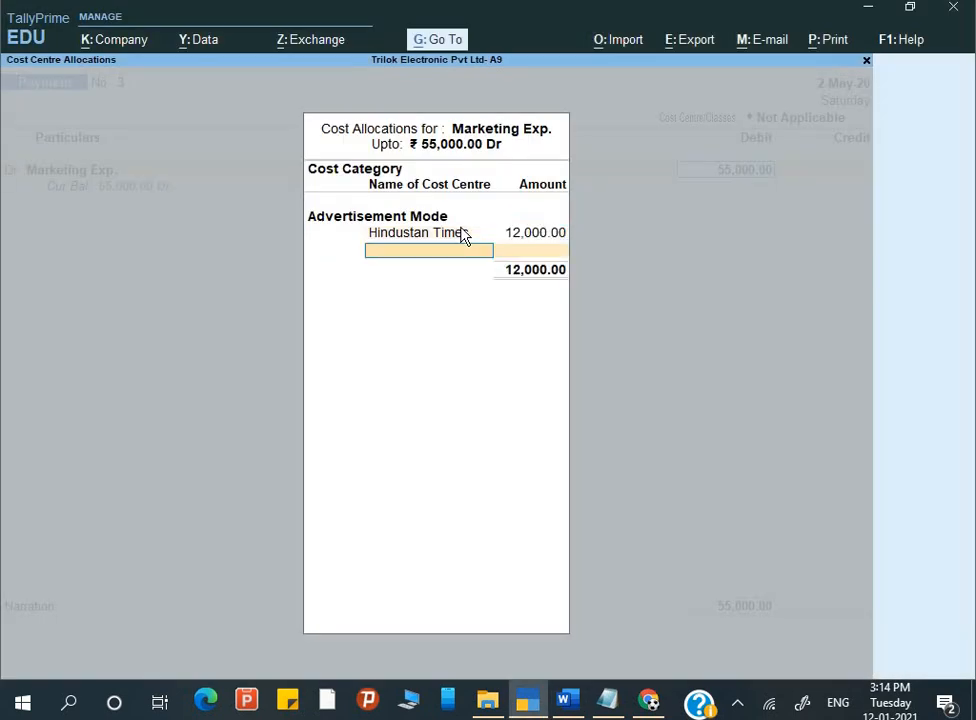
# Step: Check the next newspaper in the Word assignment and allocate 10,000 to the Times of India cost centre
pyautogui.hotkey('alt', 'Tab')
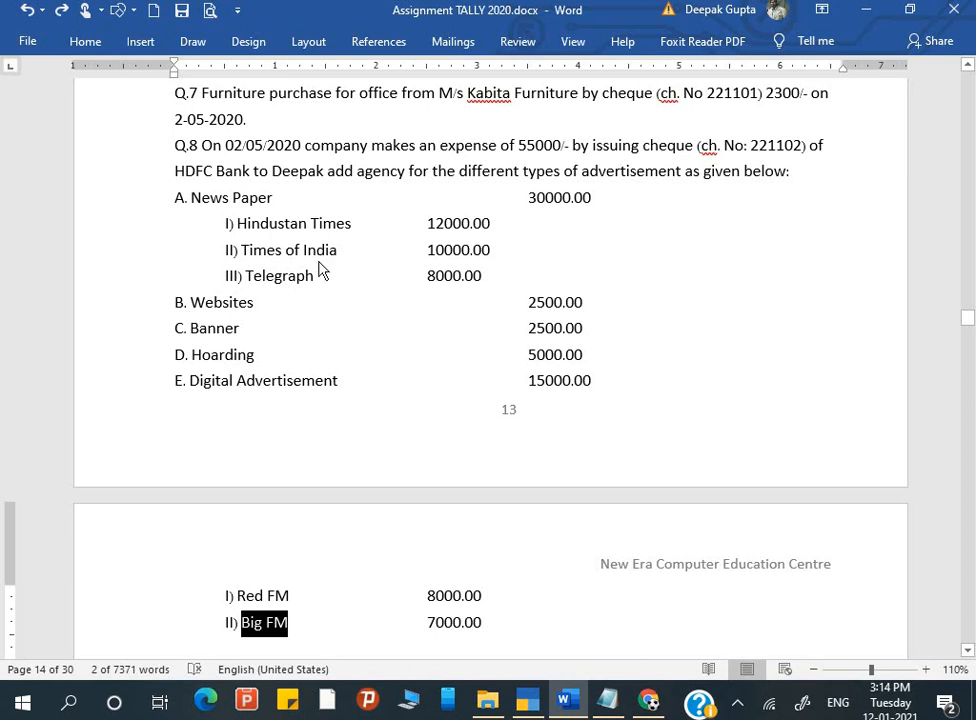
pyautogui.hotkey('alt', 'Tab')
pyautogui.write('ti')
pyautogui.press('Return')
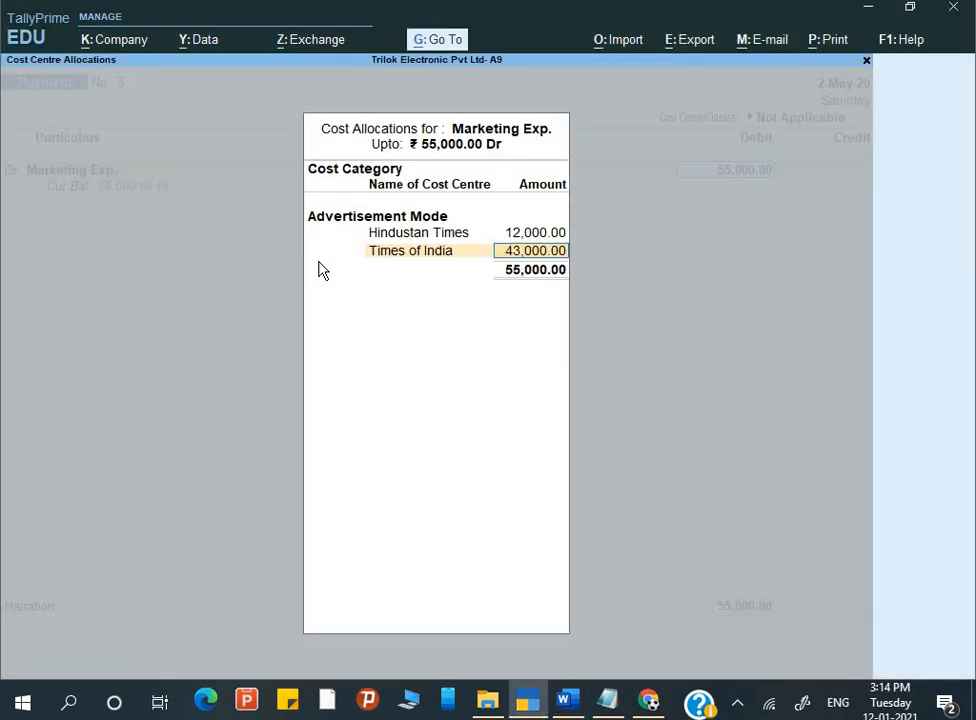
pyautogui.write('10,000')
pyautogui.press('Return')
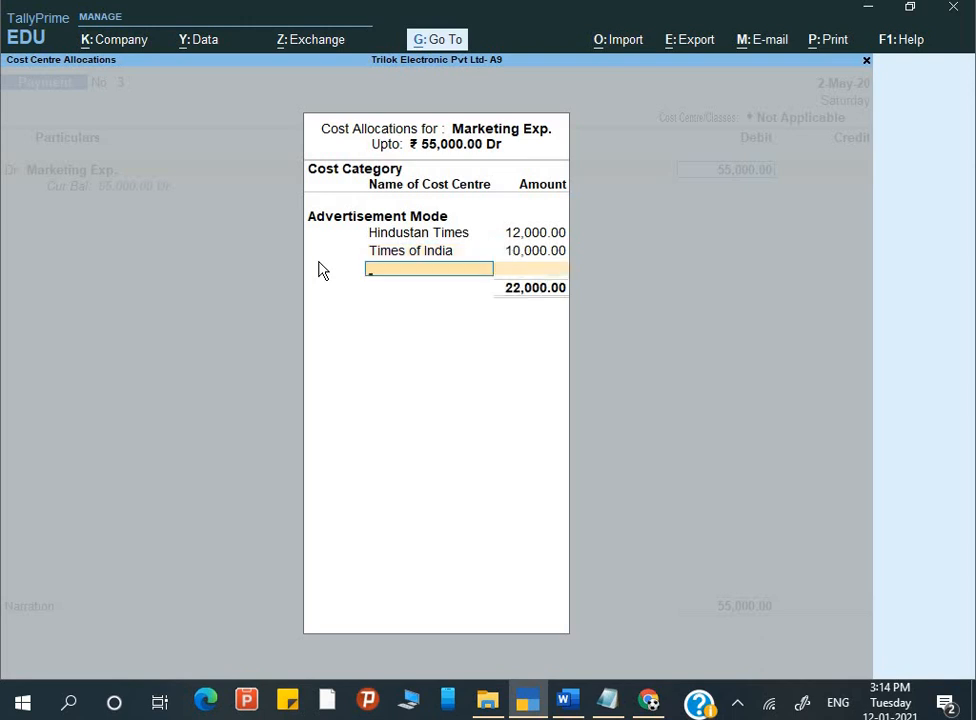
# Step: Allocate 8,000 to the Telegraph cost centre, checking the amount in the Word assignment
pyautogui.write('Te')
pyautogui.press('Return')
pyautogui.hotkey('alt', 'Tab')
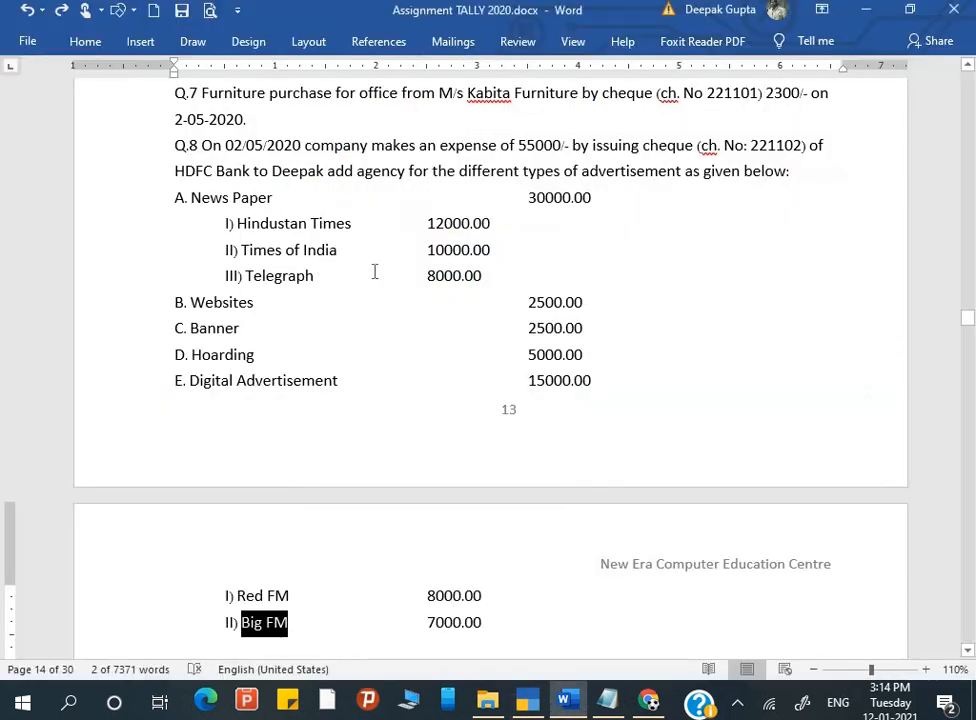
pyautogui.hotkey('alt', 'Tab')
pyautogui.write('8000')
pyautogui.press('Return')
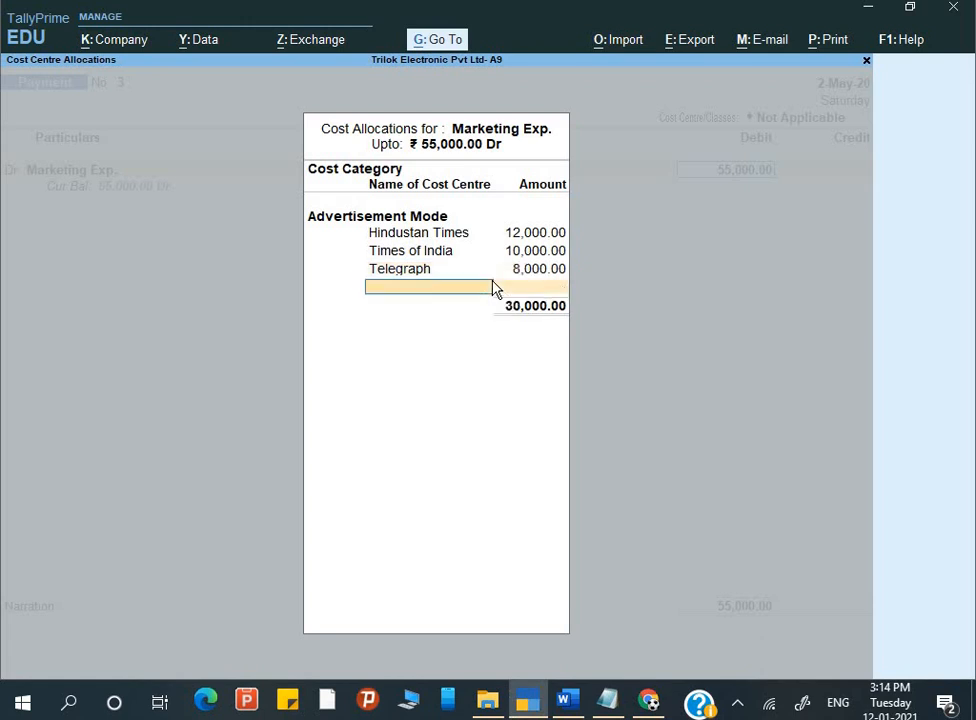
# Step: Look up the next advertisement type in the Word assignment and allocate 2,500 to the Websites cost centre
pyautogui.hotkey('alt', 'Tab')
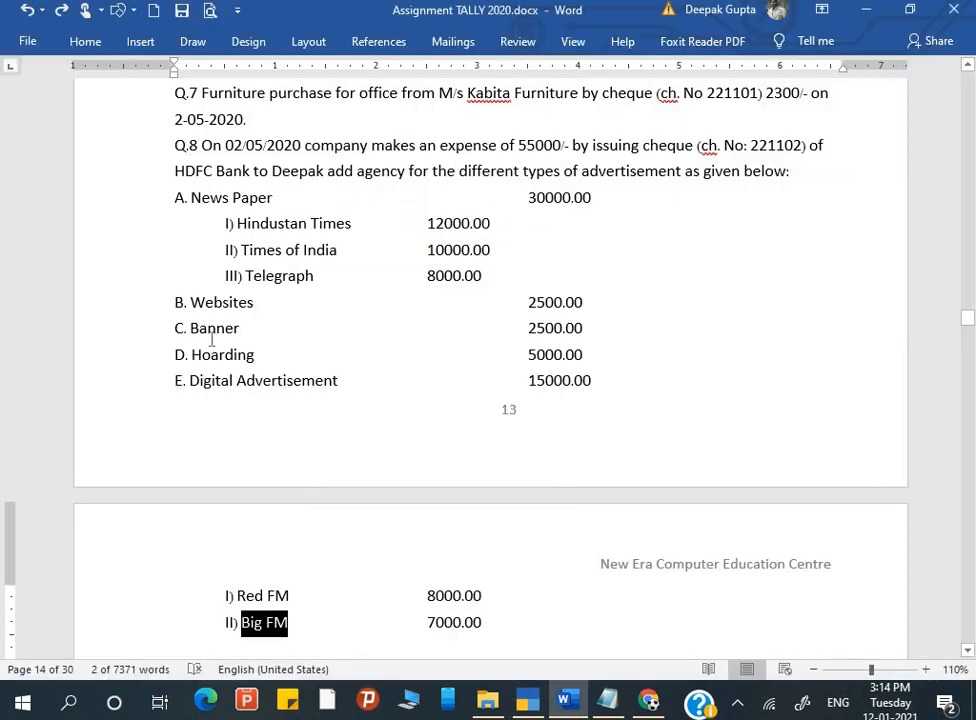
pyautogui.hotkey('alt', 'Tab')
pyautogui.write('We')
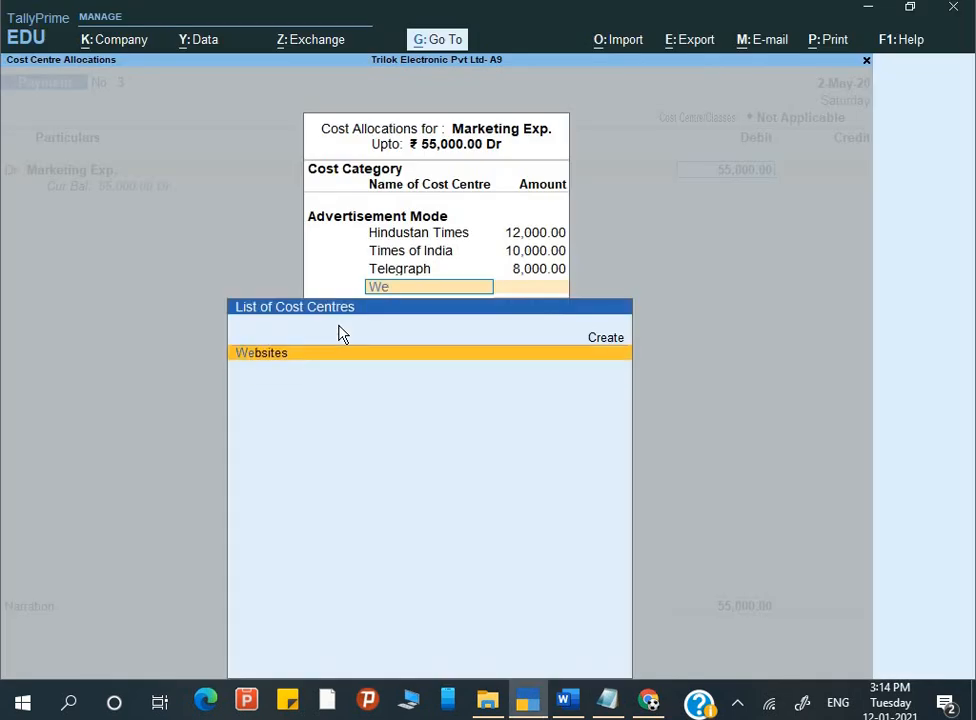
pyautogui.press('Return')
pyautogui.hotkey('alt', 'Tab')
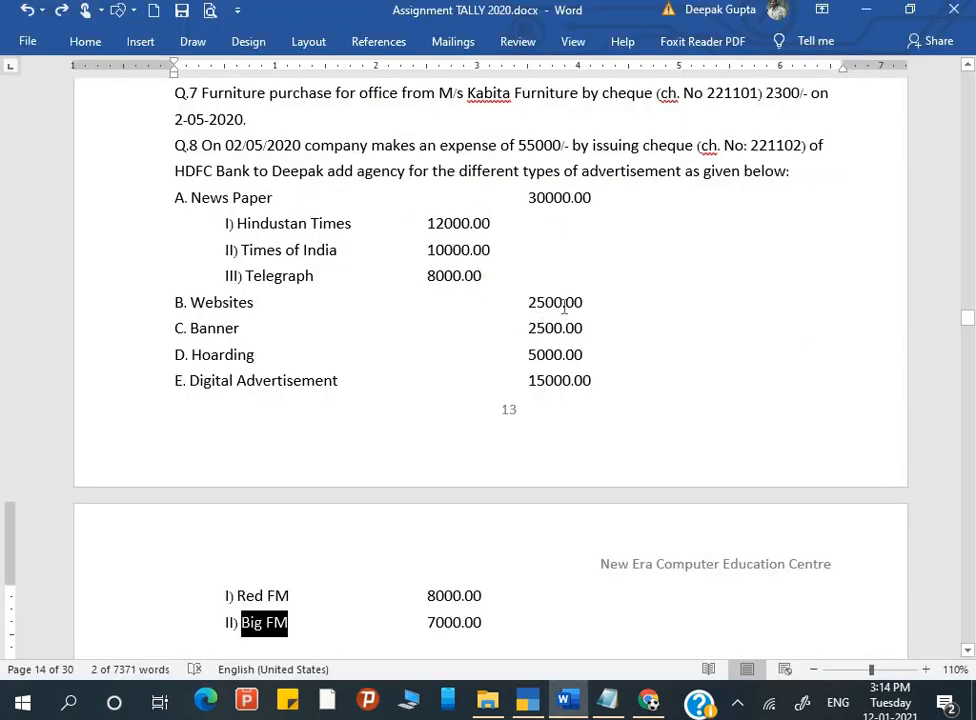
pyautogui.hotkey('alt', 'Tab')
pyautogui.write('2')
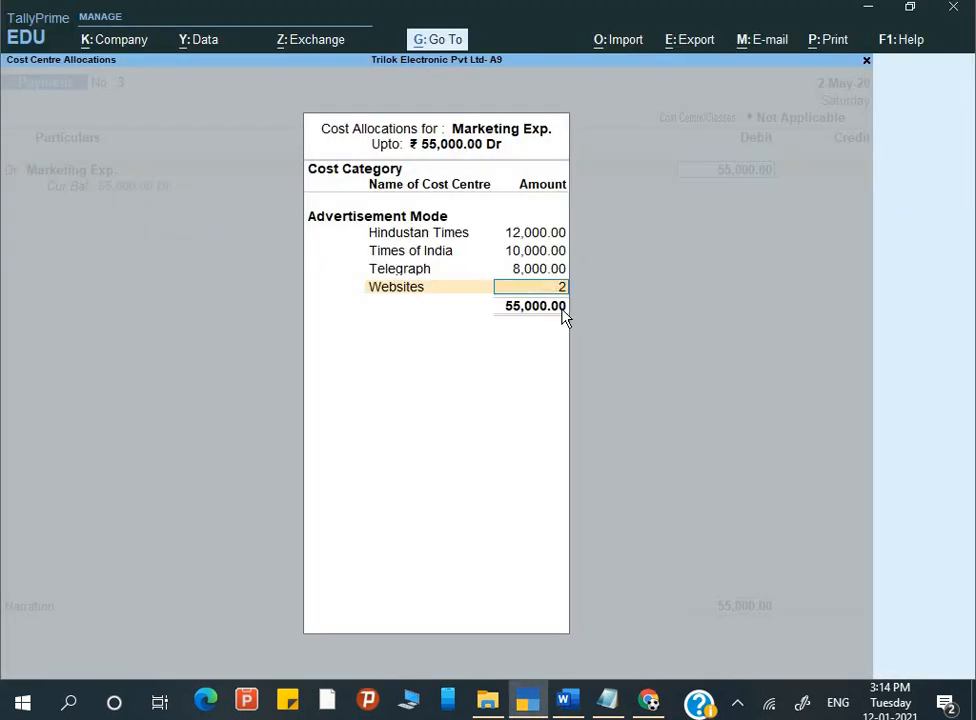
pyautogui.write('500')
pyautogui.press('Return')
# Step: Check the Banner entry in the Word assignment and allocate 2,500 to the Banner cost centre
pyautogui.hotkey('alt', 'Tab')
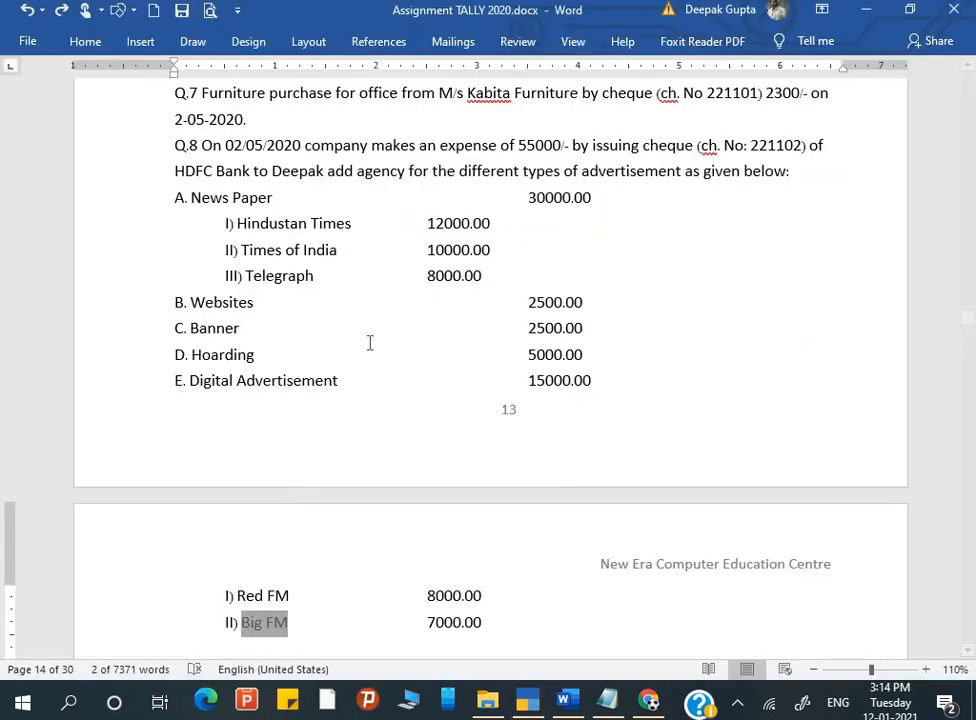
pyautogui.hotkey('alt', 'Tab')
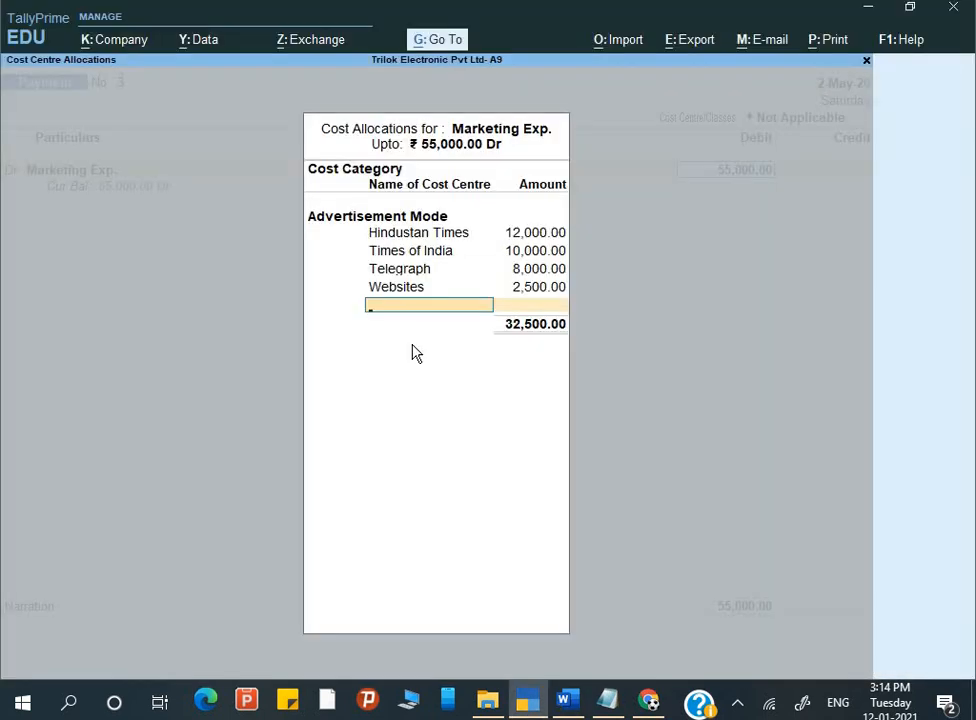
pyautogui.write('Ban')
pyautogui.press('Return')
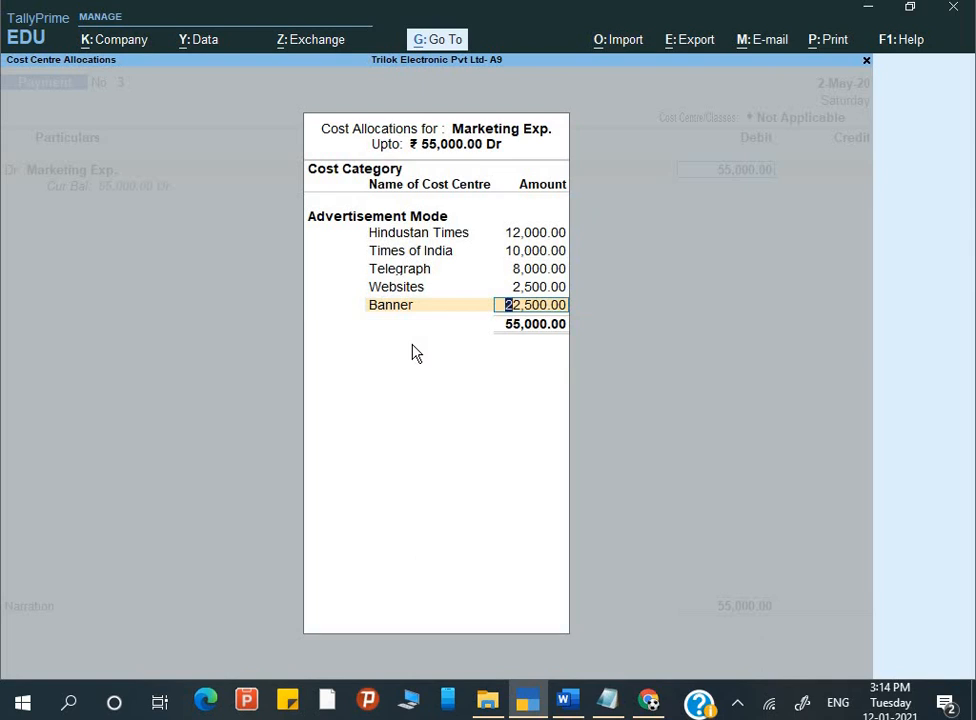
pyautogui.write('2500')
pyautogui.press('Return')
# Step: Allocate 5,000 to the Hoarding cost centre, as given in the Word assignment
pyautogui.hotkey('alt', 'Tab')
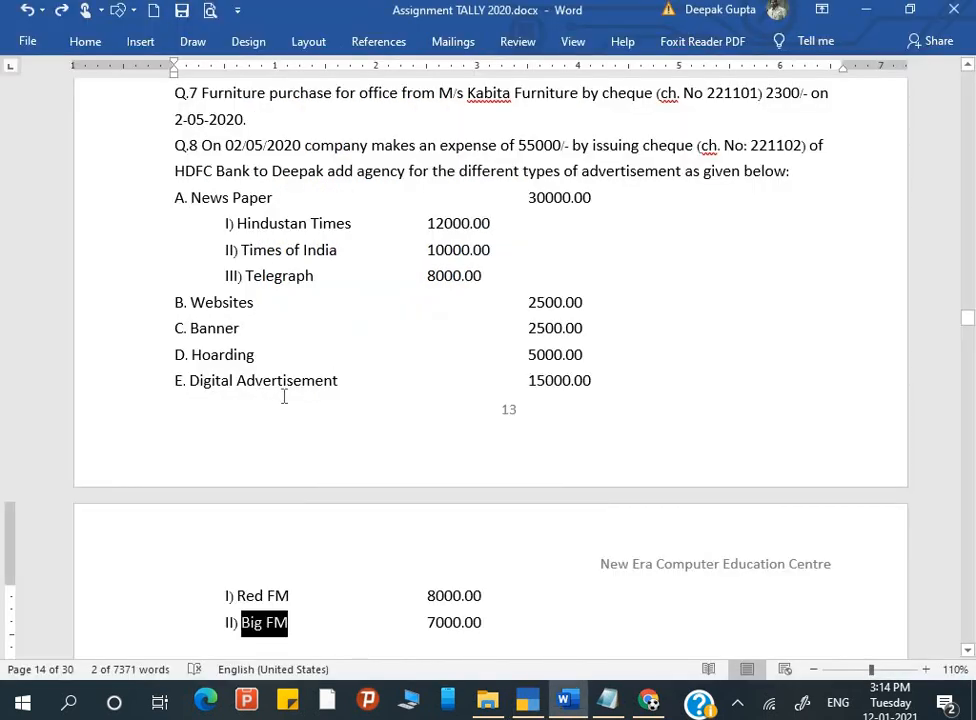
pyautogui.hotkey('alt', 'Tab')
pyautogui.write('Ho')
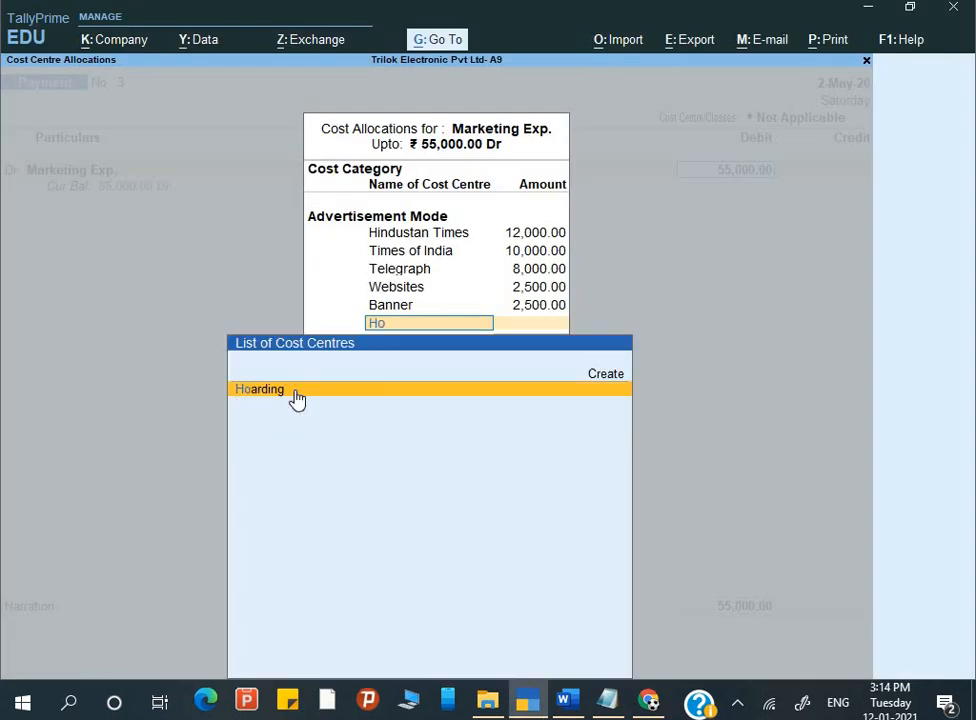
pyautogui.press('Return')
pyautogui.write('5000')
pyautogui.press('Return')
# Step: Check the Digital Advertisement breakdown in the Word assignment and allocate 8,000 to the Red FM cost centre
pyautogui.hotkey('alt', 'Tab')
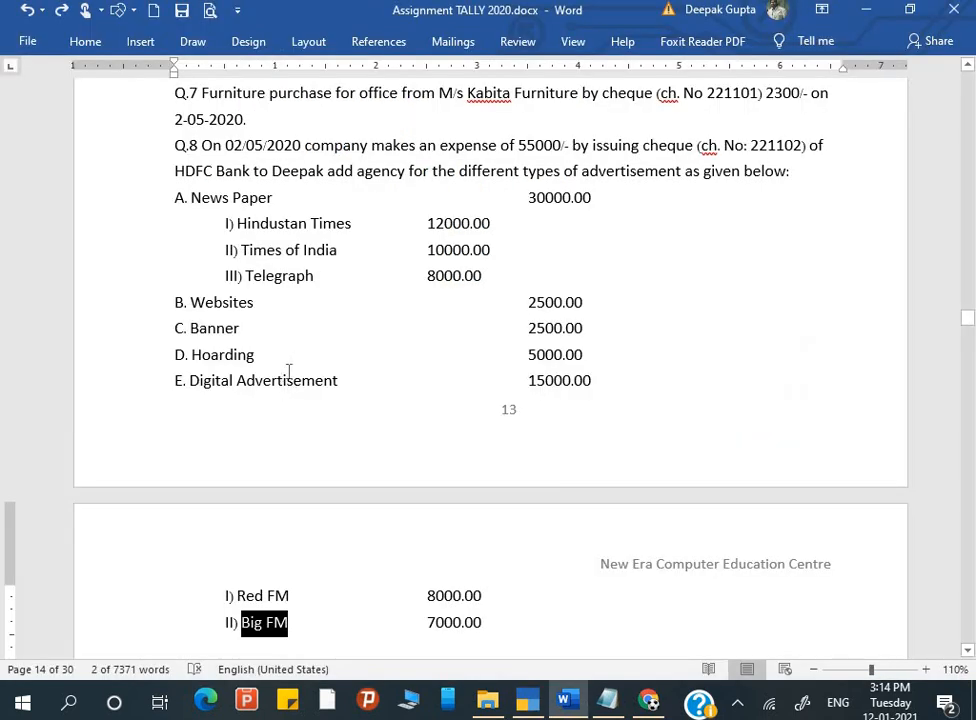
pyautogui.scroll(-1, 305, 372)
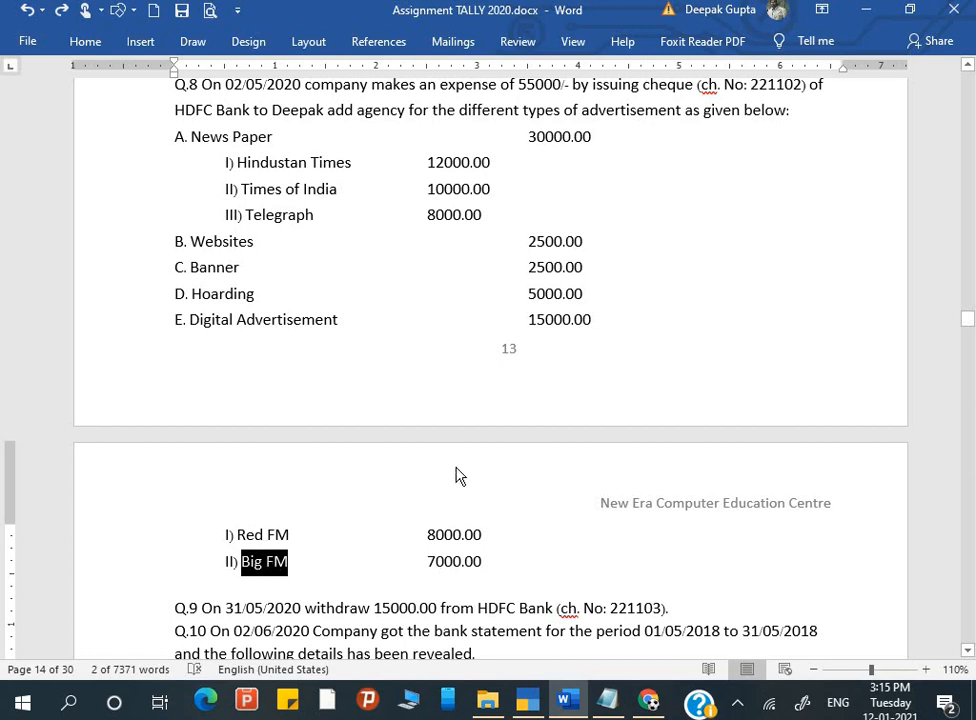
pyautogui.hotkey('alt', 'Tab')
pyautogui.hotkey('alt', 'Tab')
pyautogui.hotkey('alt', 'Tab')
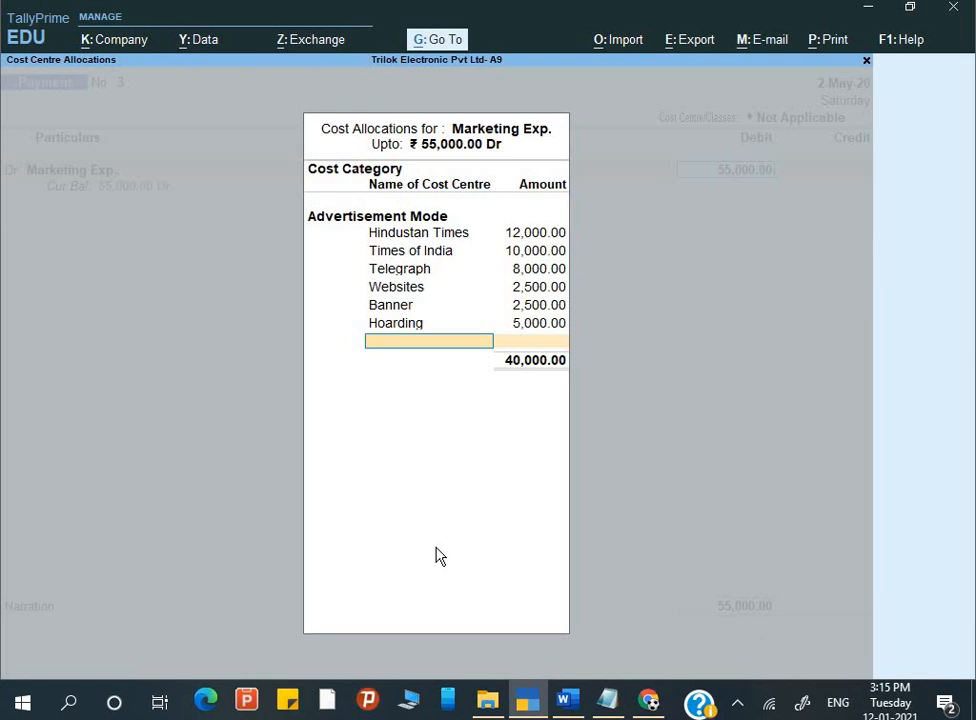
pyautogui.write('Re')
pyautogui.press('Return')
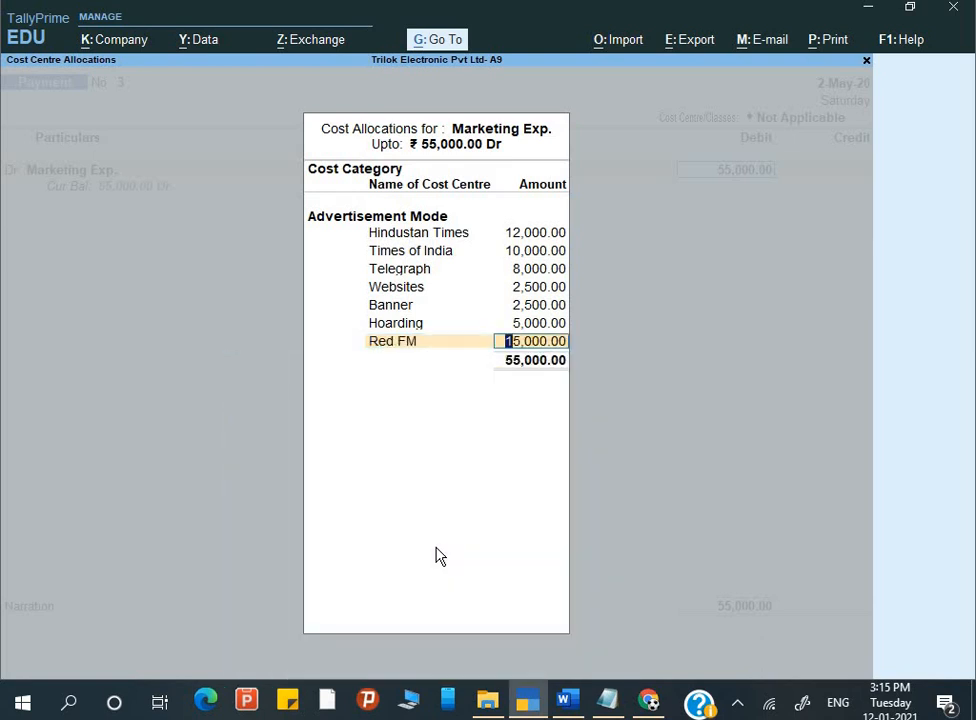
pyautogui.write('8000')
pyautogui.press('Return')
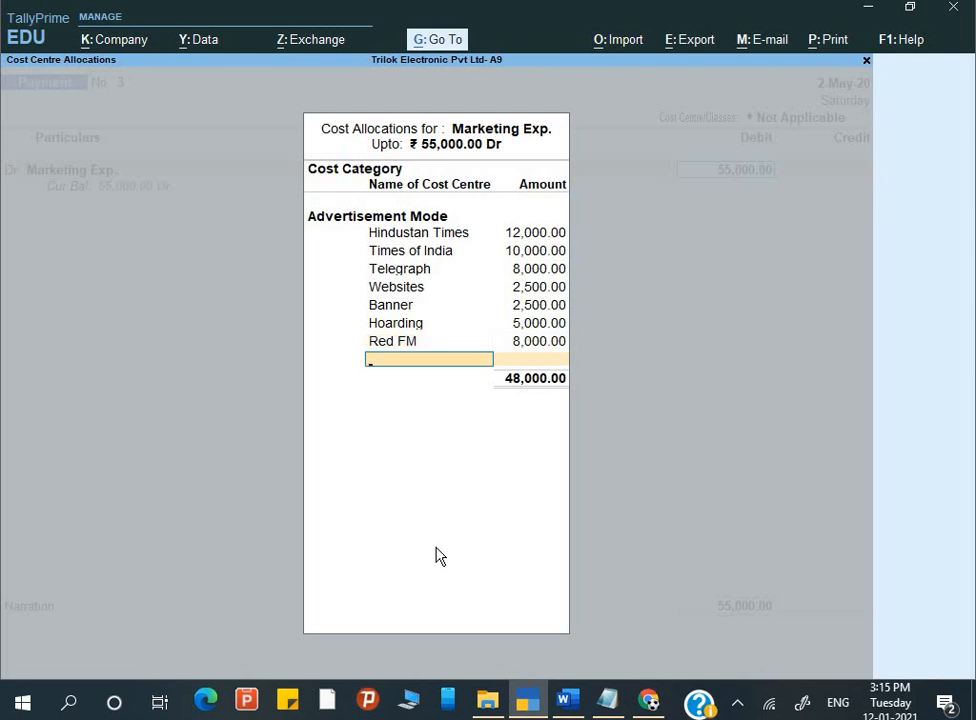
# Step: Allocate 7,000 to the Big FM cost centre, check it against the Word assignment and complete the Marketing Exp. allocation
pyautogui.write('Bi')
pyautogui.press('Return')
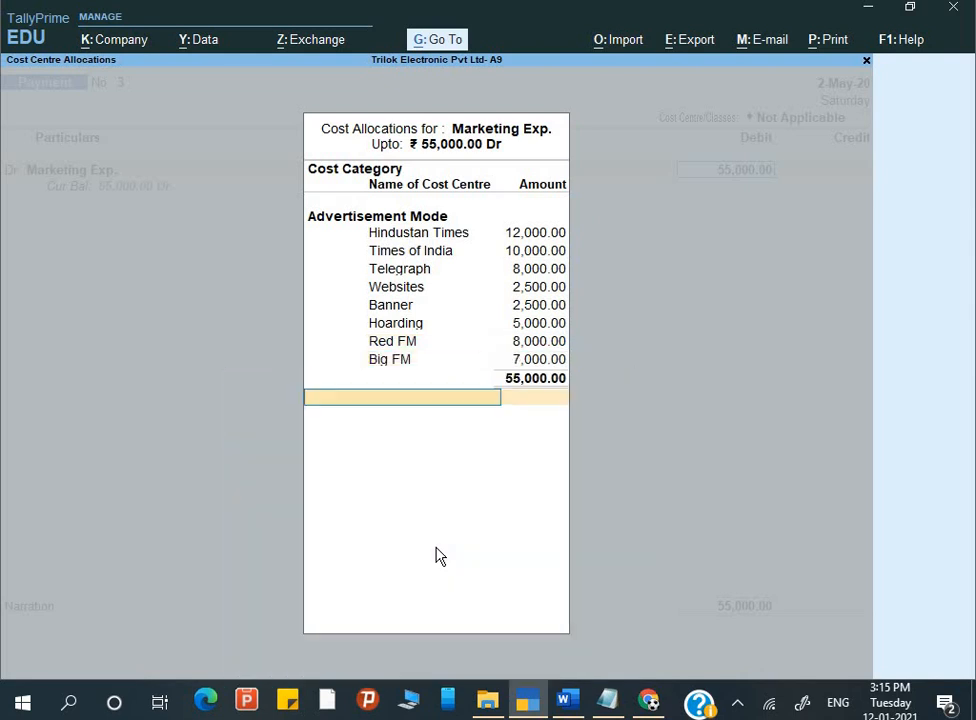
pyautogui.hotkey('alt', 'Tab')
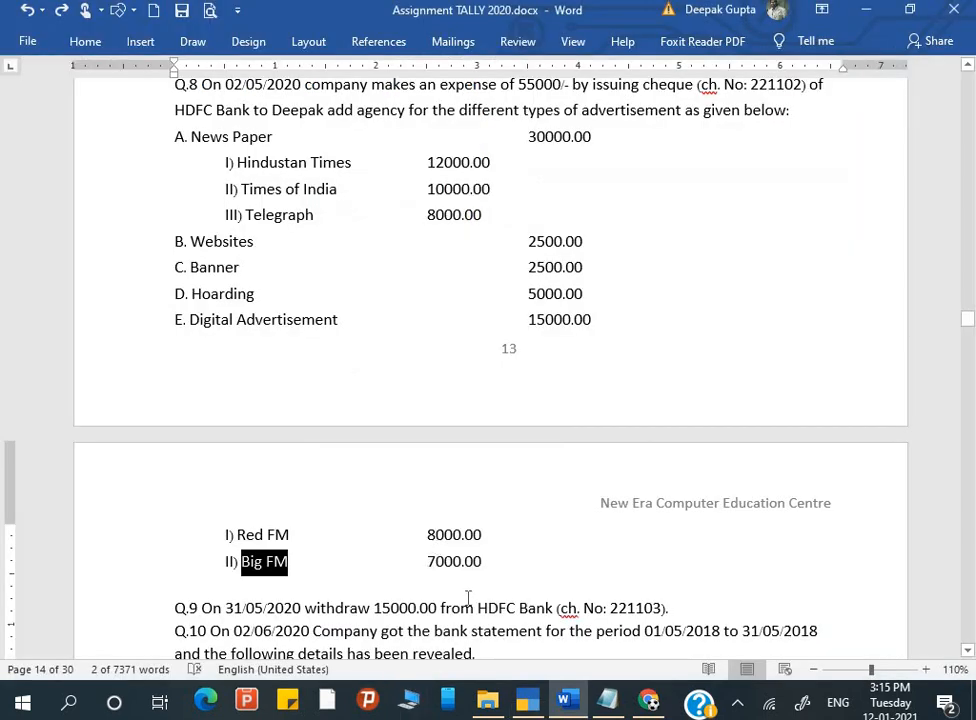
pyautogui.hotkey('alt', 'Tab')
pyautogui.press('Return')
pyautogui.press('Return')
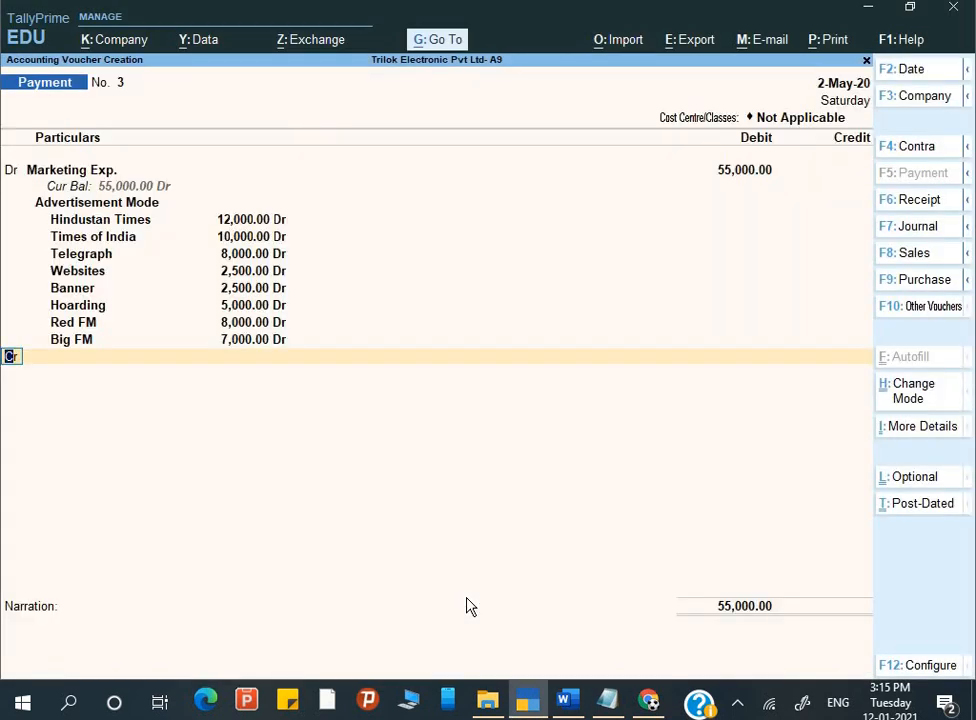
# Step: Credit HDFC Bank with 55,000 in the payment voucher
pyautogui.press('Return')
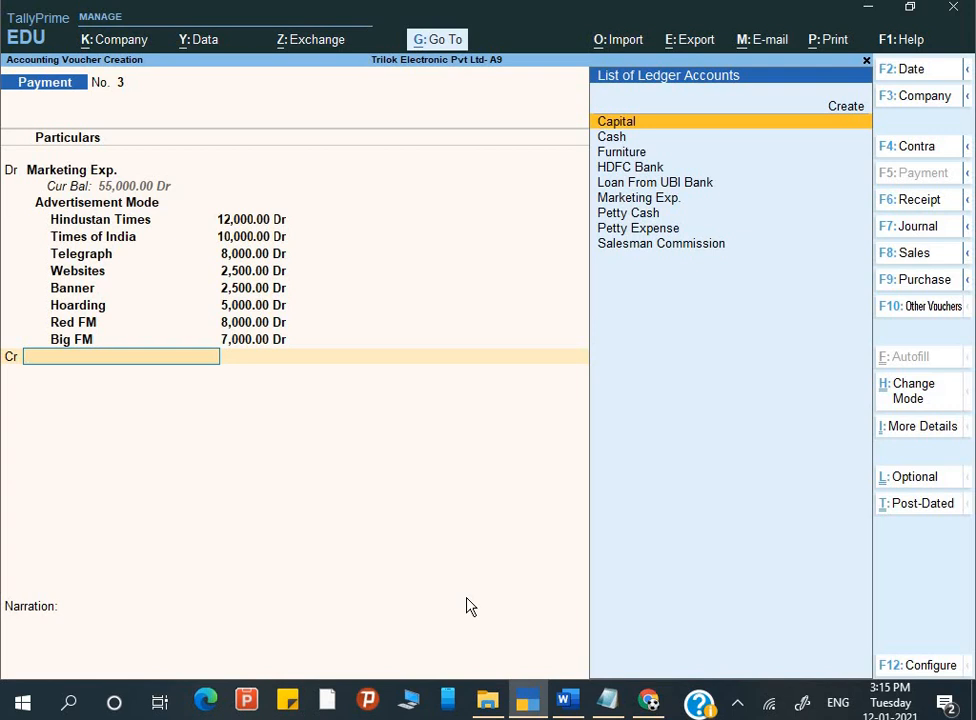
pyautogui.press('Down')
pyautogui.press('Down')
pyautogui.press('Down')
pyautogui.press('Return')
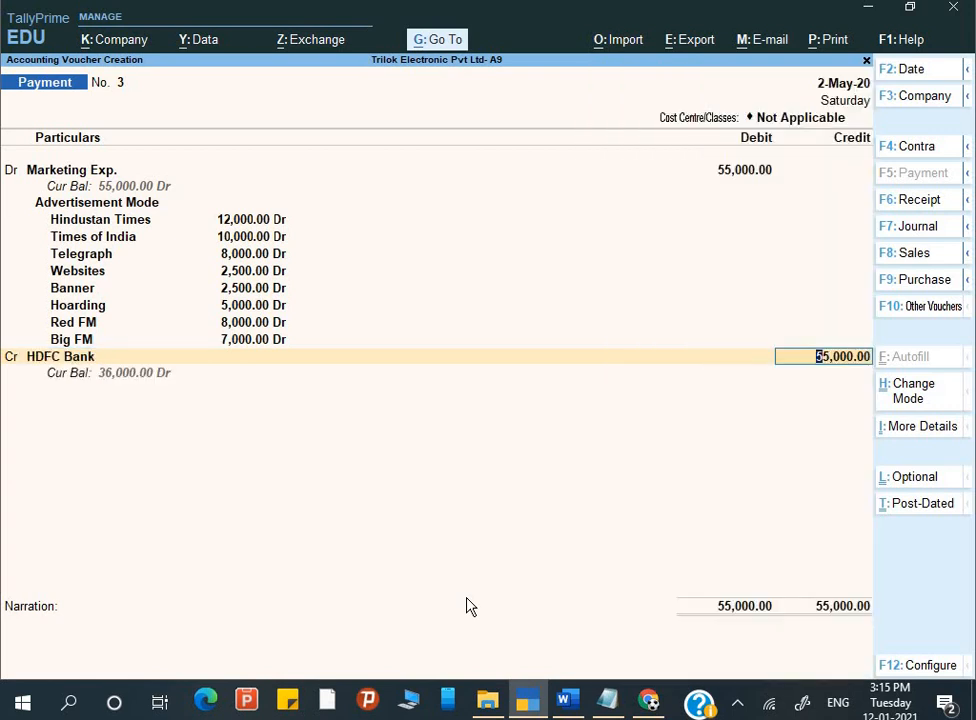
pyautogui.press('Return')
# Step: Keep the A/c Payee cheque dated 2-May-20 and copy cheque number 221102 from Q.8 in Word into its instrument number
pyautogui.press('Return')
pyautogui.press('Return')
pyautogui.press('Return')
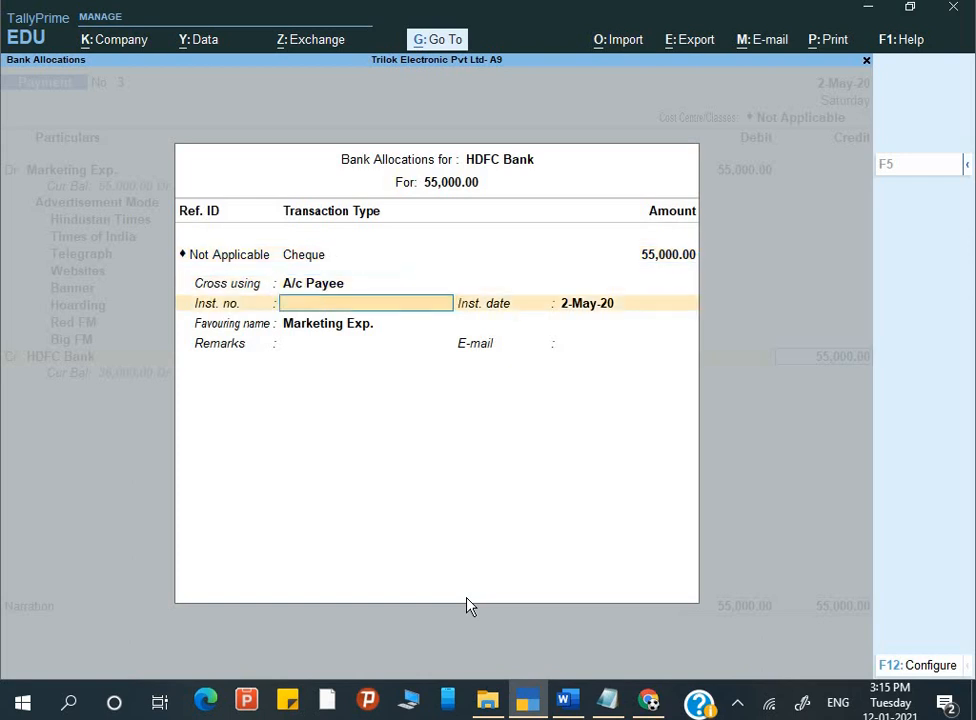
pyautogui.hotkey('alt', 'Tab')
pyautogui.scroll(1, 488, 368)
pyautogui.scroll(1, 488, 368)
pyautogui.moveTo(750, 187); pyautogui.dragTo(803, 194)
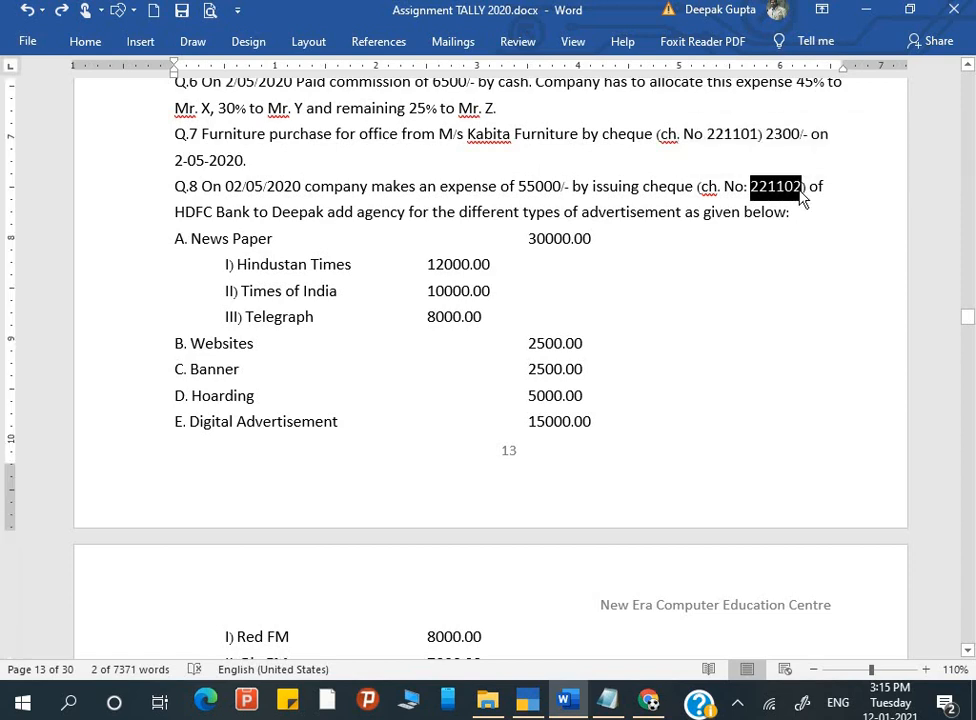
pyautogui.hotkey('ctrl', 'c')
pyautogui.hotkey('alt', 'Tab')
pyautogui.hotkey('ctrl', 'v')
pyautogui.press('Return')
pyautogui.press('Return')
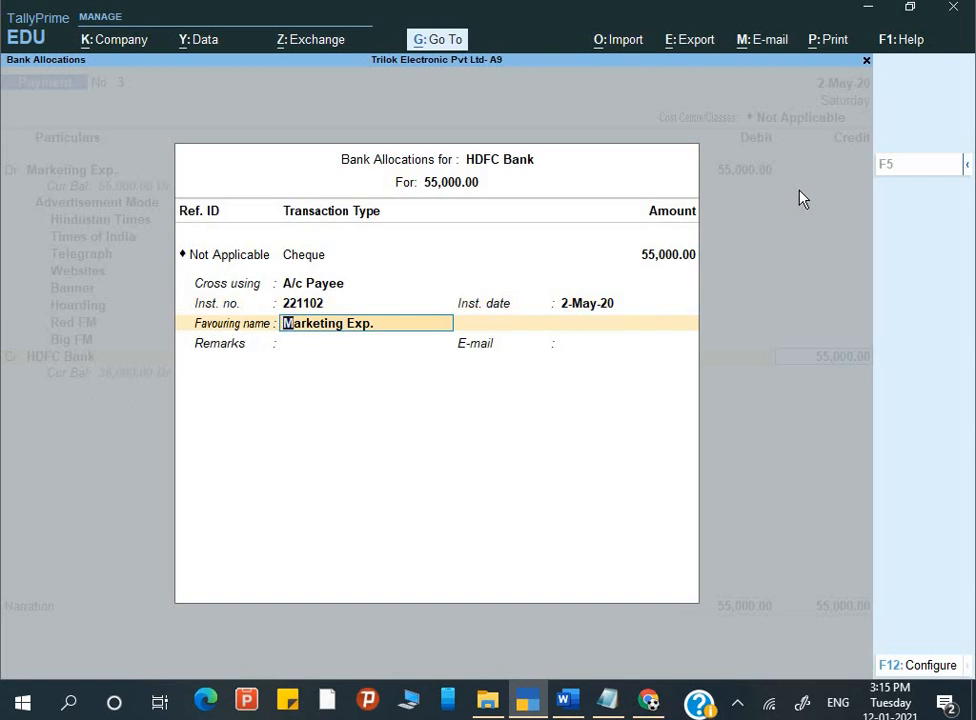
# Step: Replace the cheque's favouring name with the advertising agency named in Q.8 and finish the bank allocation
pyautogui.write('Dee')
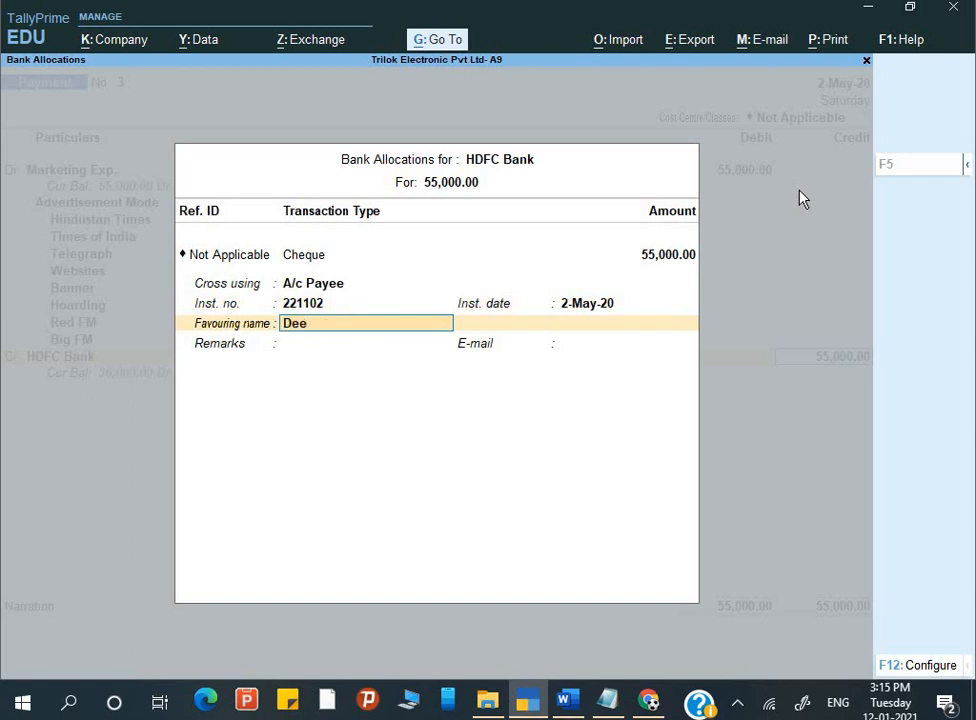
pyautogui.write('pak a')
pyautogui.press('BackSpace')
pyautogui.write('Ad ag')
pyautogui.press('Return')
pyautogui.press('Return')
pyautogui.press('Return')
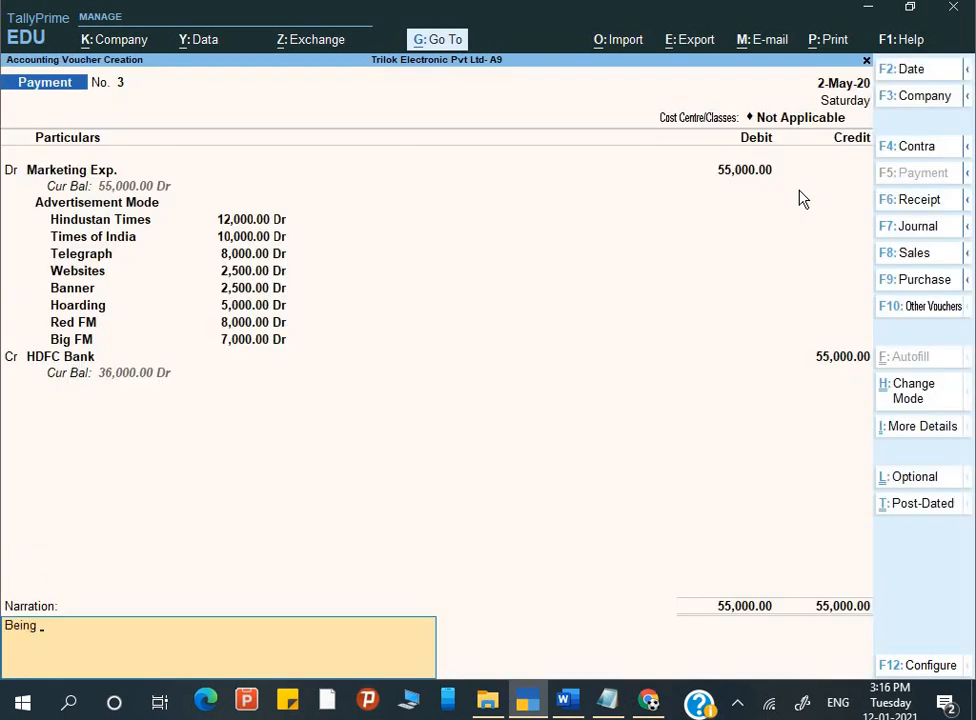
# Step: Enter the narration "Being payment made" and save the payment voucher
pyautogui.write('Being payment made')
pyautogui.press('Return')
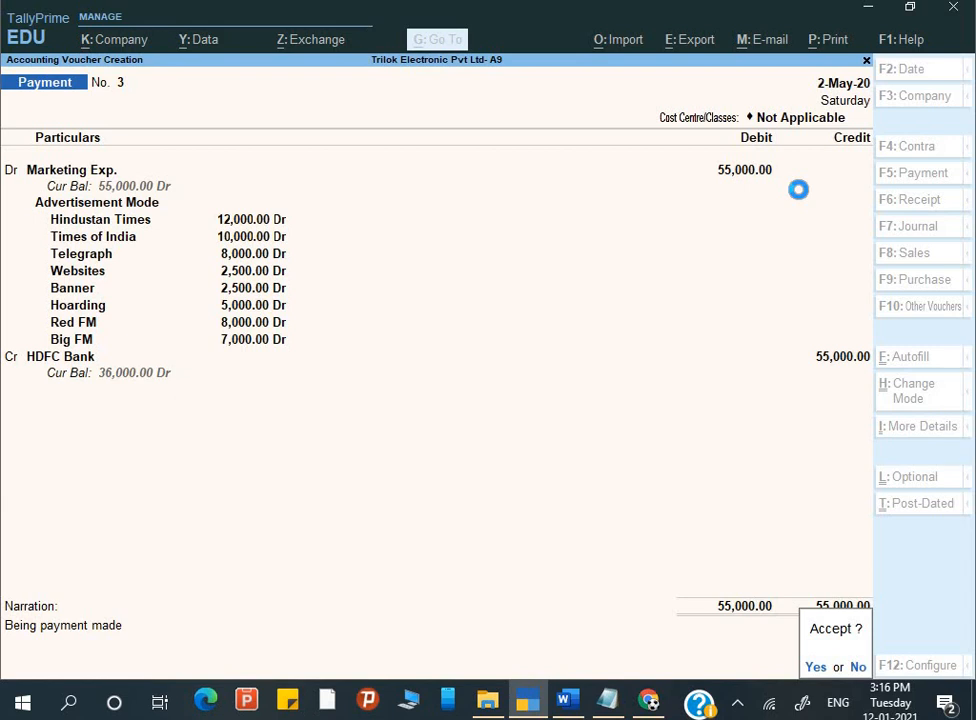
pyautogui.press('Return')
# Step: Reopen payment voucher No. 3 for alteration and set Show Cost Centre details to No in the voucher configuration
pyautogui.press('Escape')
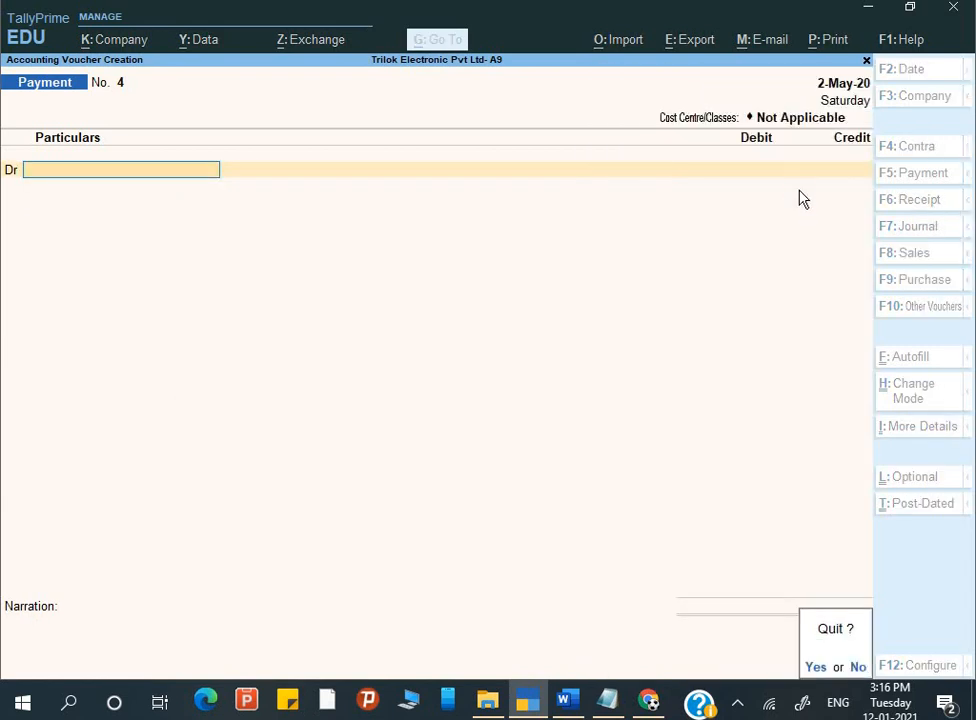
pyautogui.press('Return')
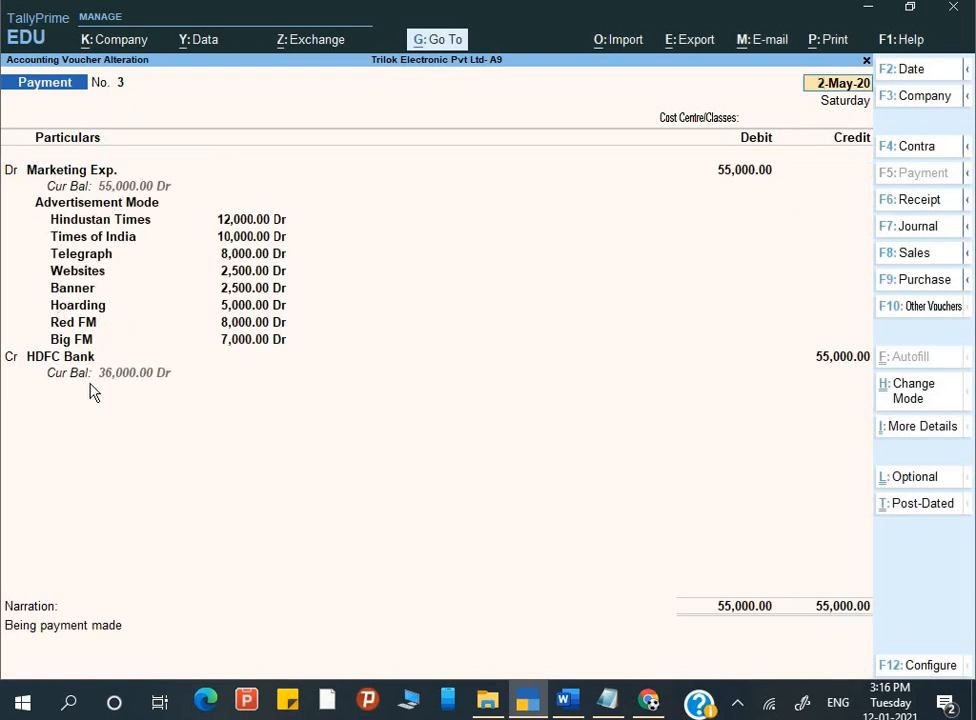
pyautogui.press('F12')
pyautogui.press('Down')
pyautogui.press('Down')
pyautogui.press('Down')
pyautogui.press('Down')
pyautogui.press('Down')
pyautogui.press('Down')
pyautogui.press('Down')
pyautogui.press('Down')
pyautogui.press('Down')
pyautogui.press('Down')
pyautogui.press('Down')
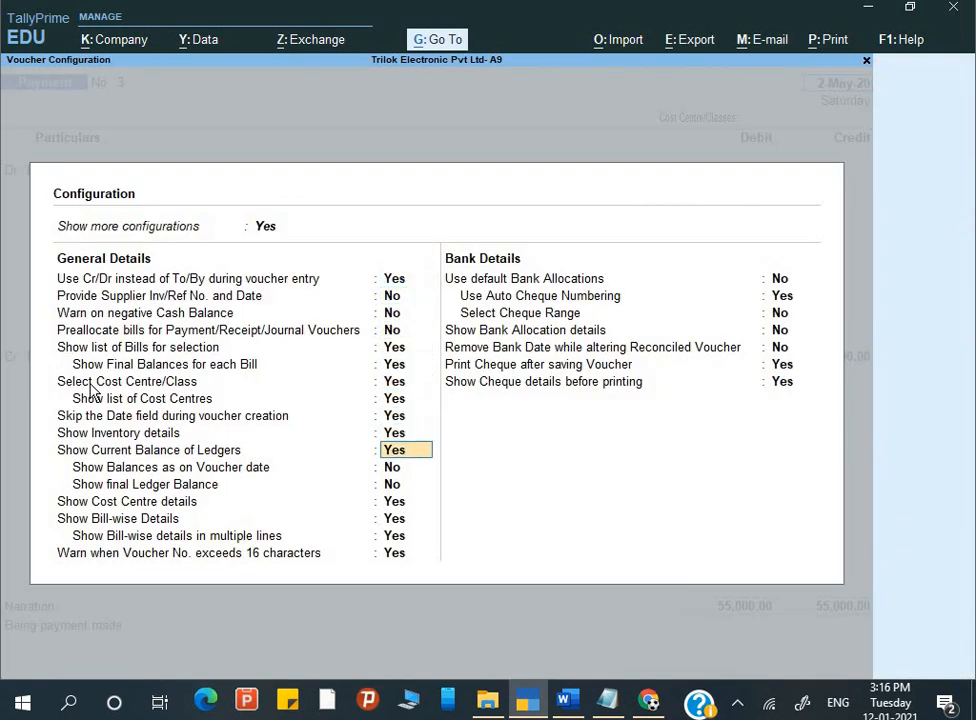
pyautogui.press('Down')
pyautogui.press('Down')
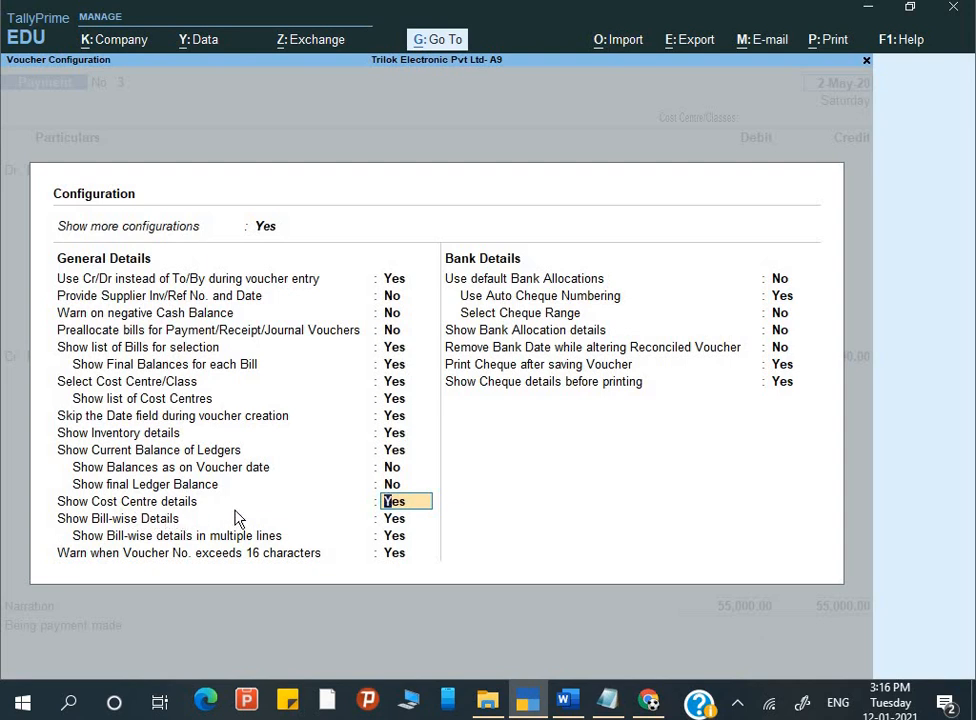
pyautogui.press('n')
pyautogui.hotkey('ctrl', 'a')
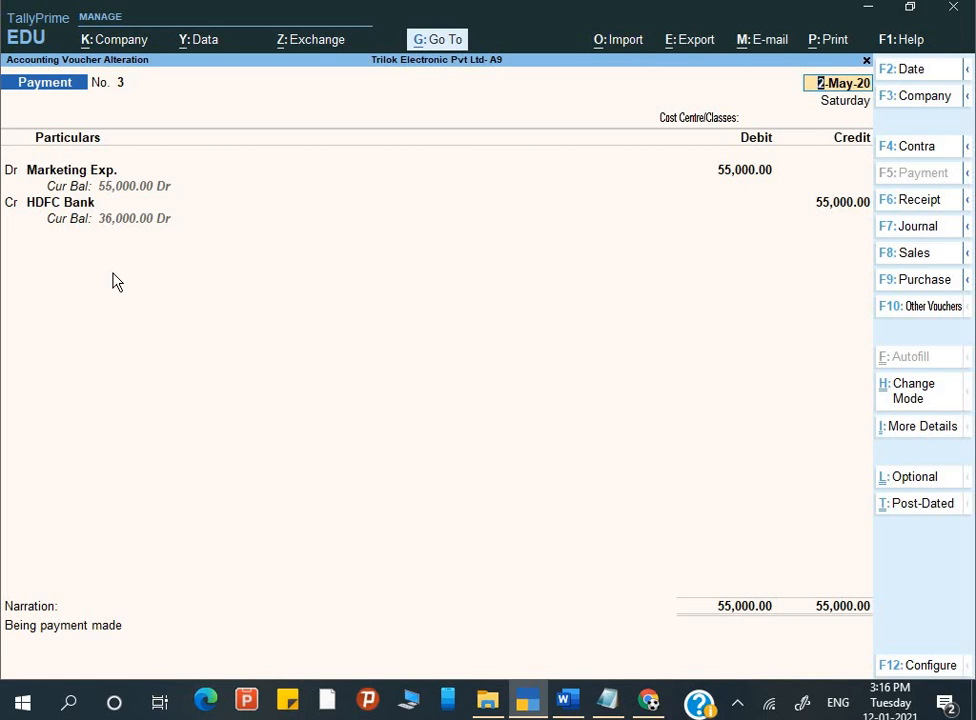
# Step: Go through the Marketing Exp. debit entry to review its Advertisement Mode cost centre allocations
pyautogui.press('Return')
pyautogui.press('Return')
pyautogui.press('Return')
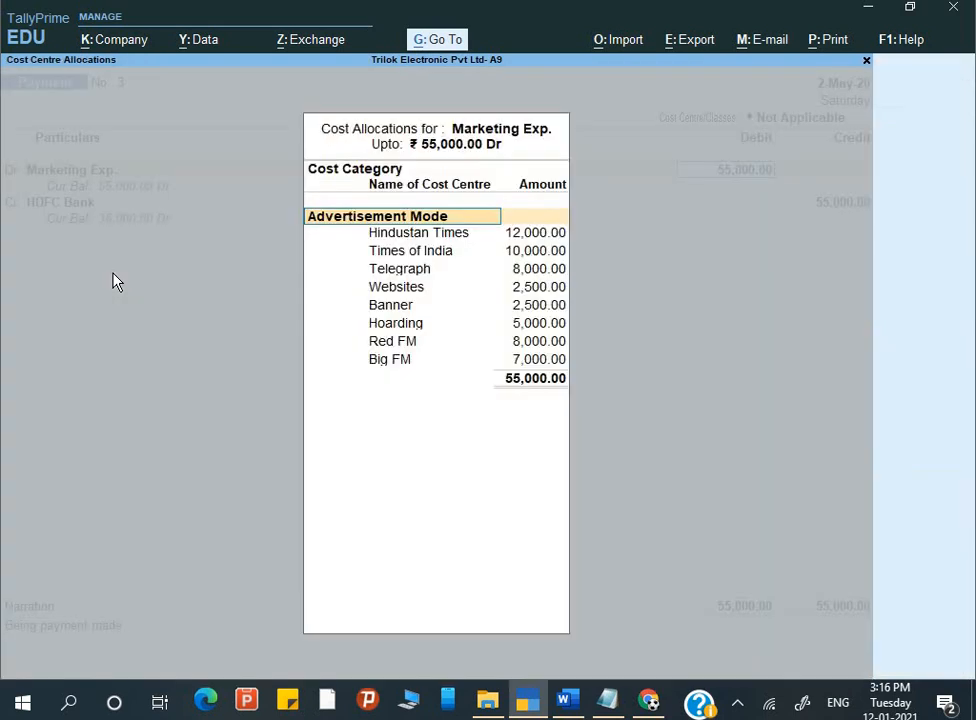
pyautogui.press('Return')
pyautogui.press('Return')
pyautogui.press('Return')
pyautogui.press('Return')
pyautogui.press('Return')
pyautogui.press('Return')
pyautogui.press('Return')
pyautogui.press('Return')
pyautogui.press('Return')
pyautogui.press('Return')
pyautogui.press('Return')
pyautogui.press('Return')
pyautogui.press('Return')
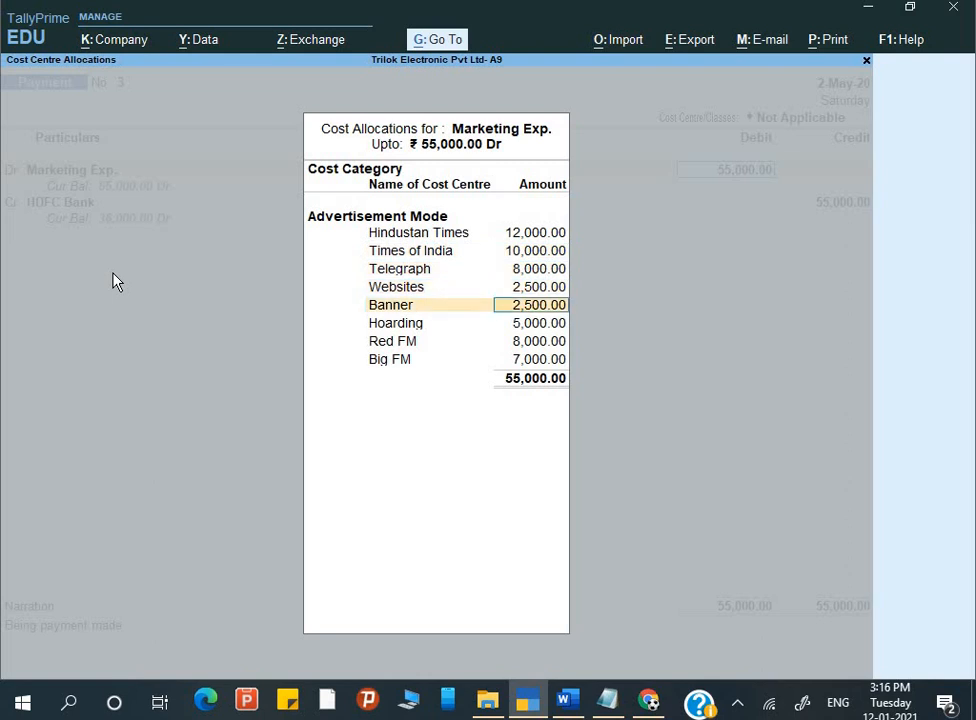
pyautogui.press('Return')
pyautogui.press('Return')
pyautogui.press('Return')
pyautogui.press('Return')
pyautogui.press('Return')
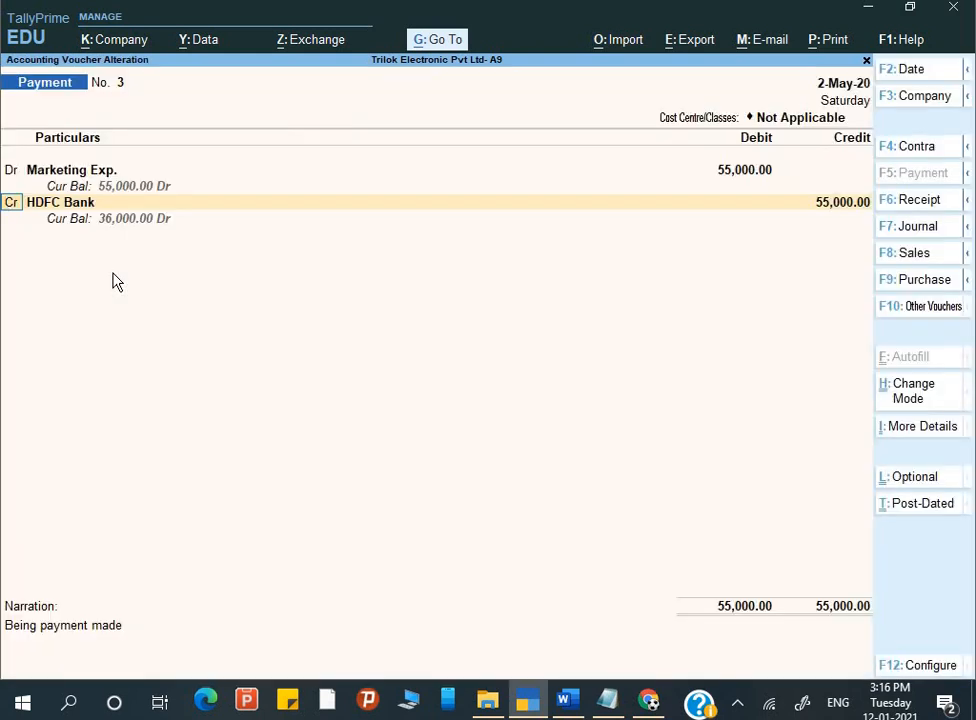
# Step: Set Show Cost Centre details to Yes in the voucher configuration of the payment voucher
pyautogui.press('F12')
pyautogui.press('Down')
pyautogui.press('Down')
pyautogui.press('Down')
pyautogui.press('Down')
pyautogui.press('Down')
pyautogui.press('Down')
pyautogui.press('Down')
pyautogui.press('Down')
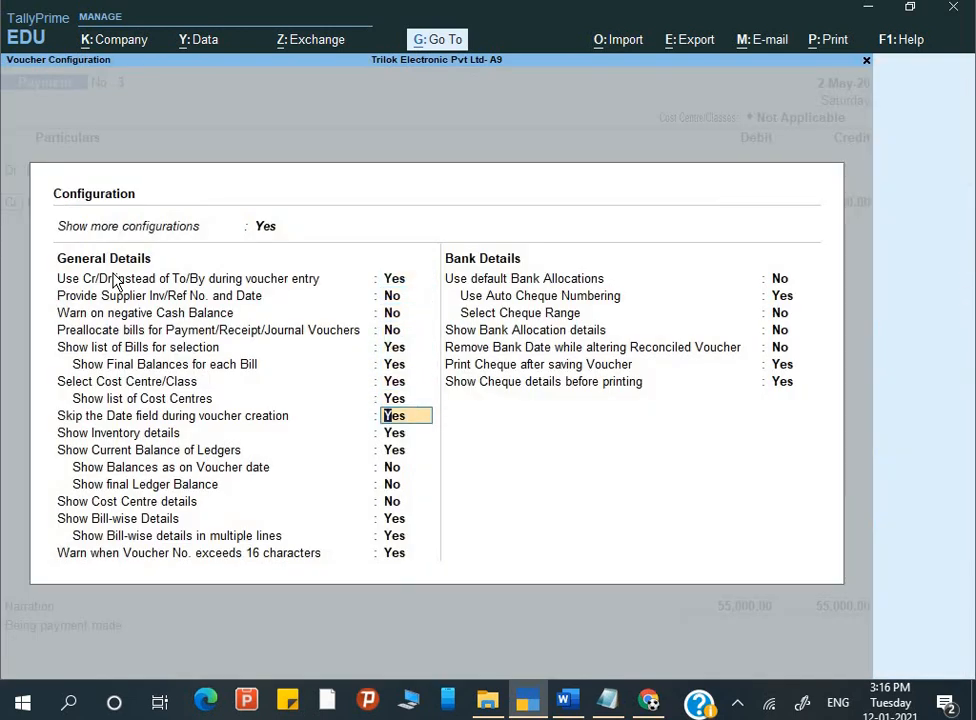
pyautogui.press('Up')
pyautogui.press('Down')
pyautogui.press('Down')
pyautogui.press('Down')
pyautogui.press('Down')
pyautogui.press('Down')
pyautogui.press('Down')
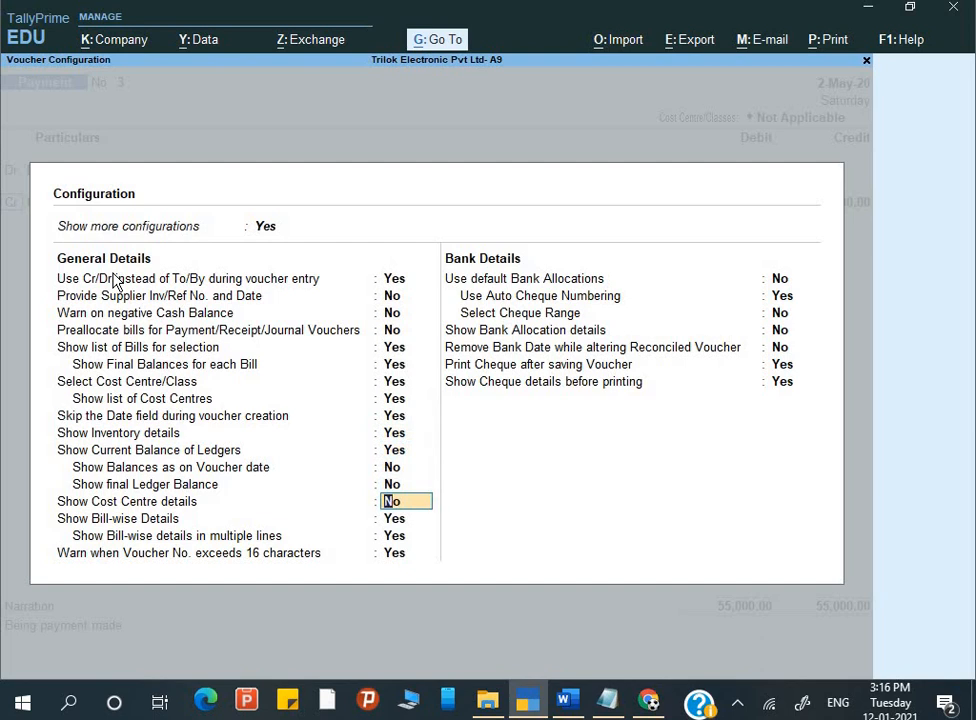
pyautogui.write('y')
# Step: Set Show more configurations to No in the voucher configuration, and set it back to Yes
pyautogui.press('Up')
pyautogui.press('Up')
pyautogui.press('Up')
pyautogui.press('Up')
pyautogui.press('Up')
pyautogui.press('Up')
pyautogui.press('Up')
pyautogui.press('Up')
pyautogui.press('Up')
pyautogui.press('Up')
pyautogui.press('Up')
pyautogui.press('Up')
pyautogui.press('Up')
pyautogui.press('Up')
pyautogui.press('Up')
pyautogui.write('n')
pyautogui.press('Return')
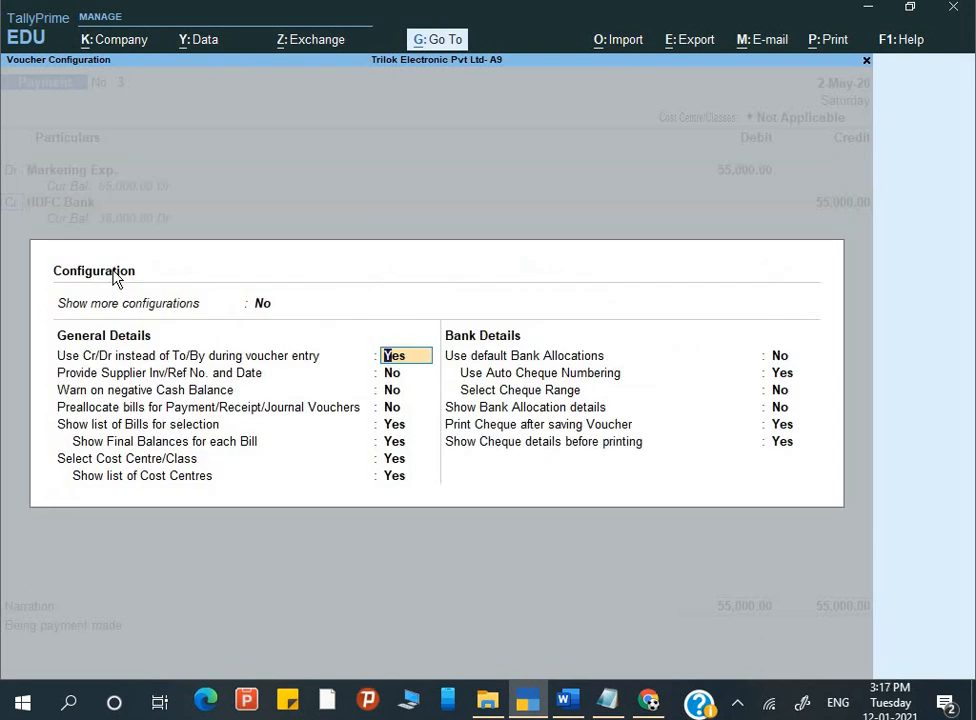
pyautogui.press('Up')
pyautogui.write('y')
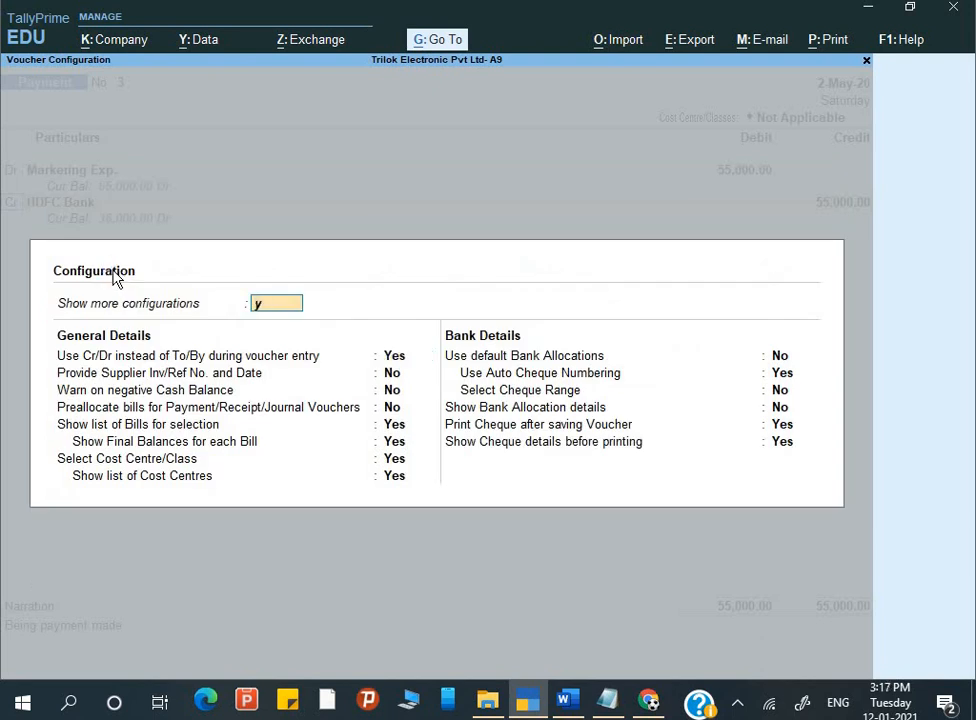
pyautogui.press('Return')
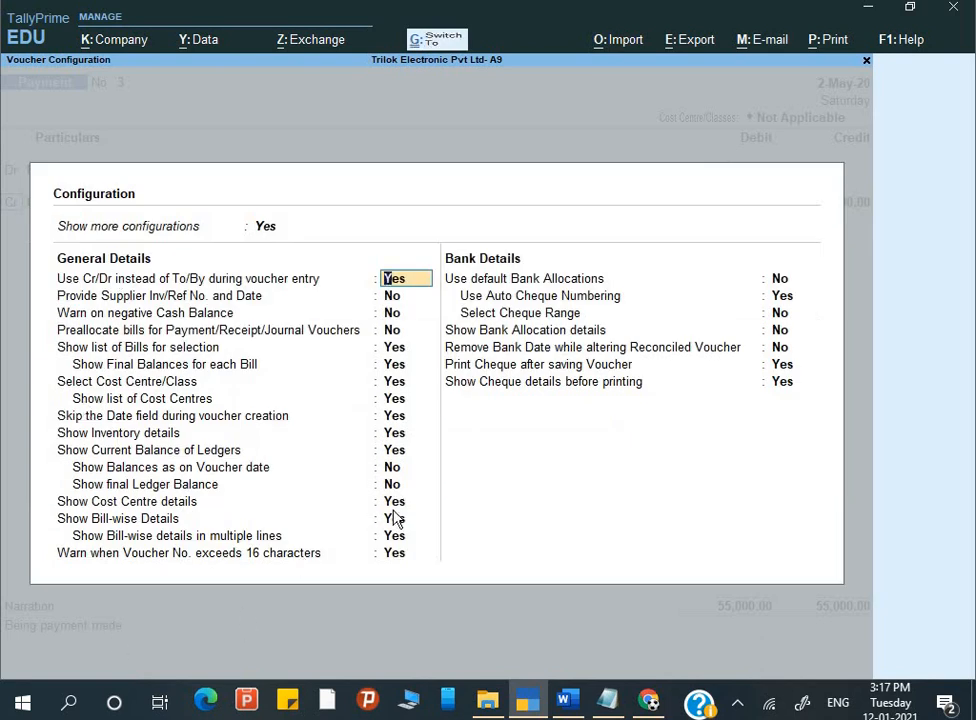
# Step: Accept the configuration and the payment voucher, and return to the Gateway of Tally
pyautogui.hotkey('ctrl', 'a')
pyautogui.hotkey('ctrl', 'a')
pyautogui.press('Escape')
pyautogui.press('Escape')
pyautogui.press('Escape')
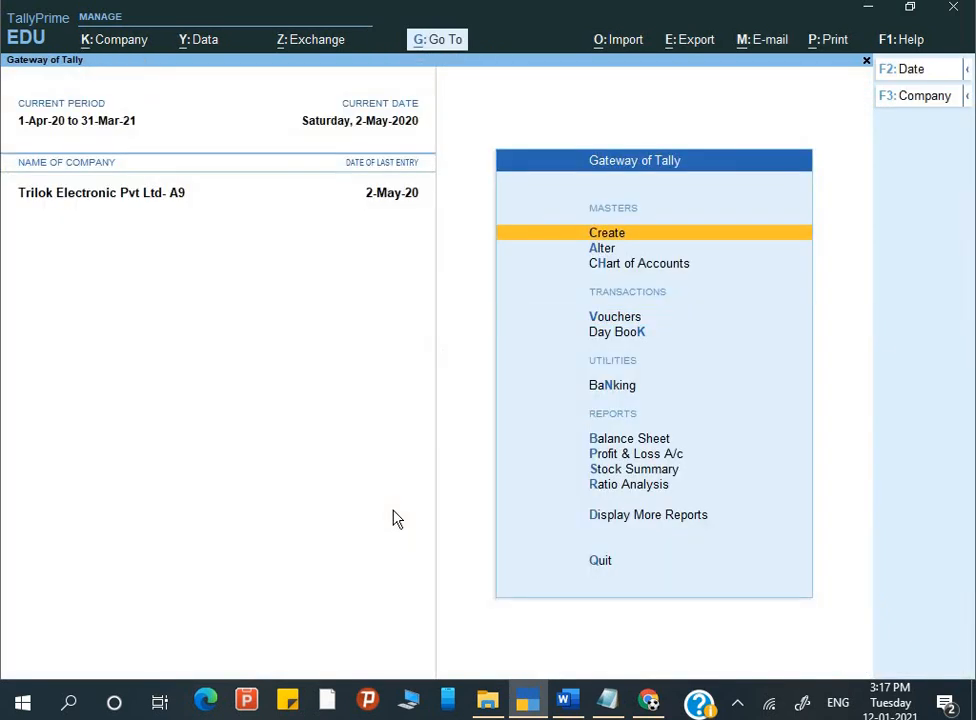
# Step: Open Display More Reports from the Gateway of Tally
pyautogui.press('Up')
pyautogui.press('Up')
pyautogui.press('Up')
pyautogui.press('Up')
pyautogui.press('Up')
pyautogui.press('Up')
pyautogui.press('Up')
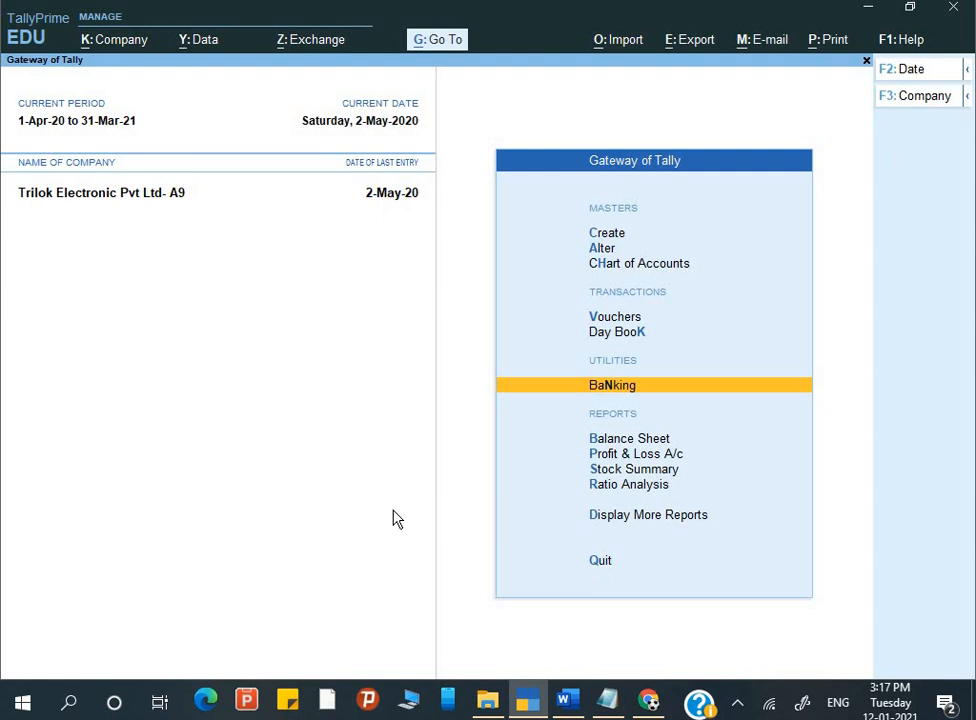
pyautogui.press('Down')
pyautogui.press('Down')
pyautogui.press('Down')
pyautogui.press('Down')
pyautogui.press('Down')
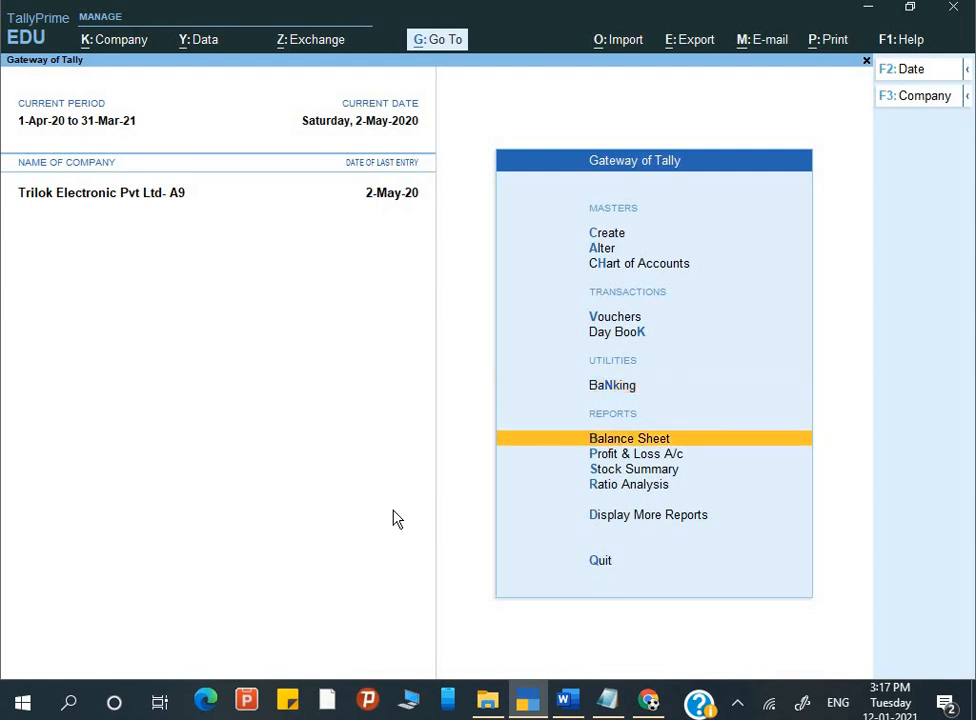
pyautogui.press('Return')
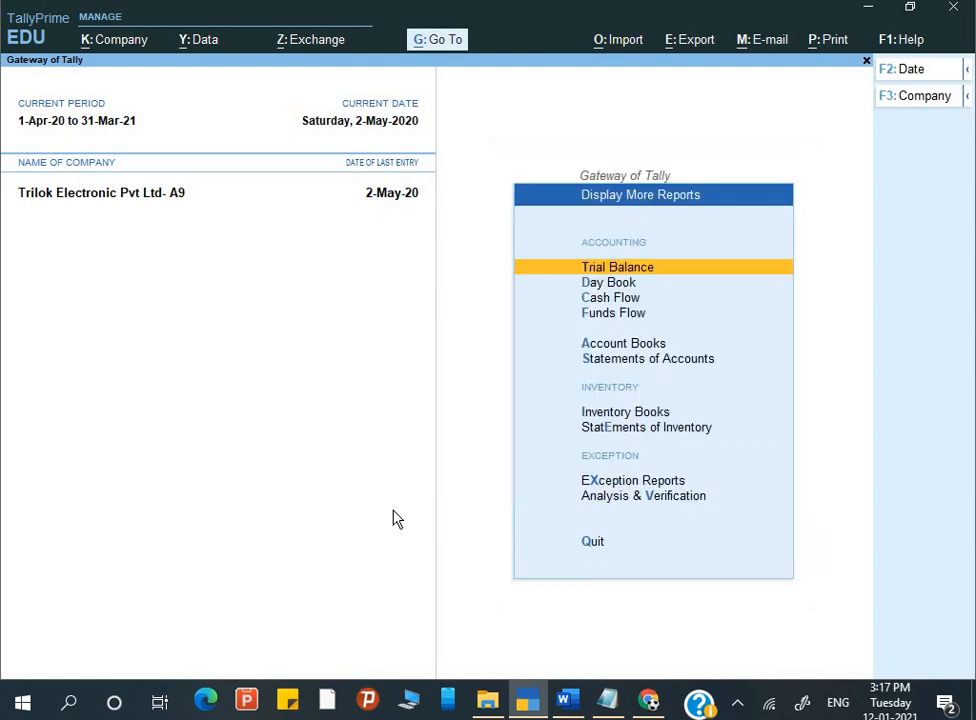
# Step: Open the Cost Centres reports within Statements of Accounts
pyautogui.press('Down')
pyautogui.press('Down')
pyautogui.press('Down')
pyautogui.press('Down')
pyautogui.press('Down')
pyautogui.press('Down')
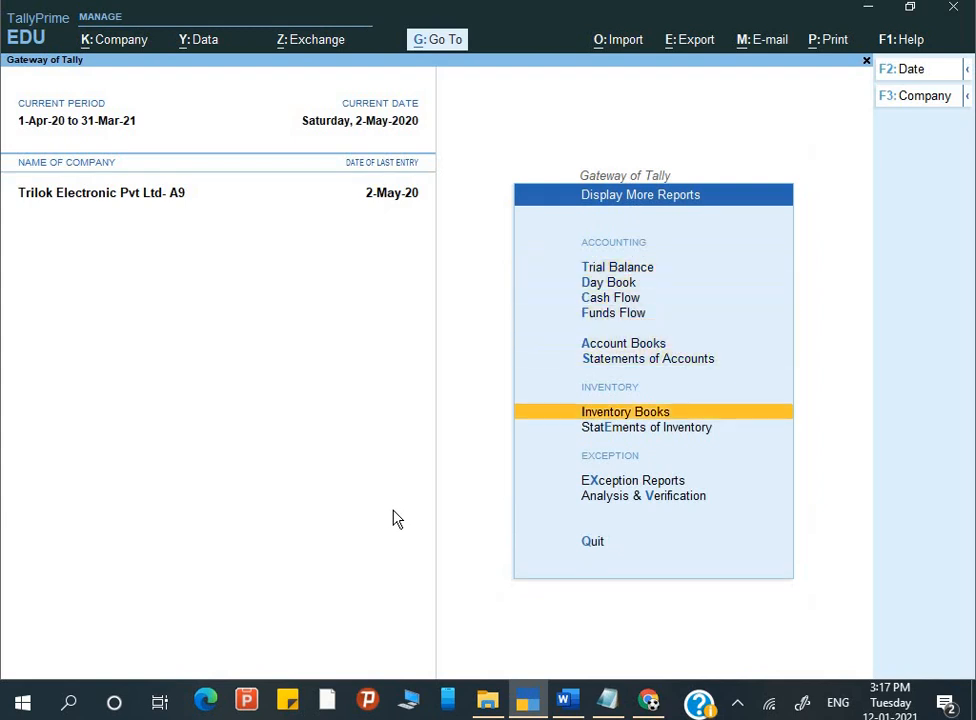
pyautogui.press('Up')
pyautogui.press('Return')
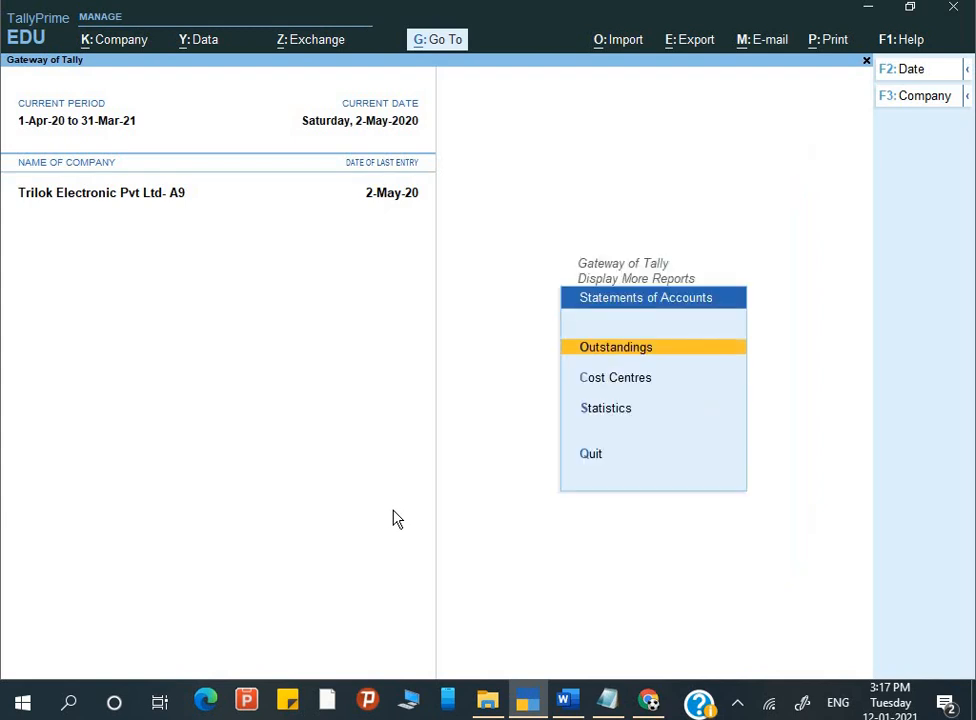
pyautogui.press('Down')
pyautogui.press('Return')
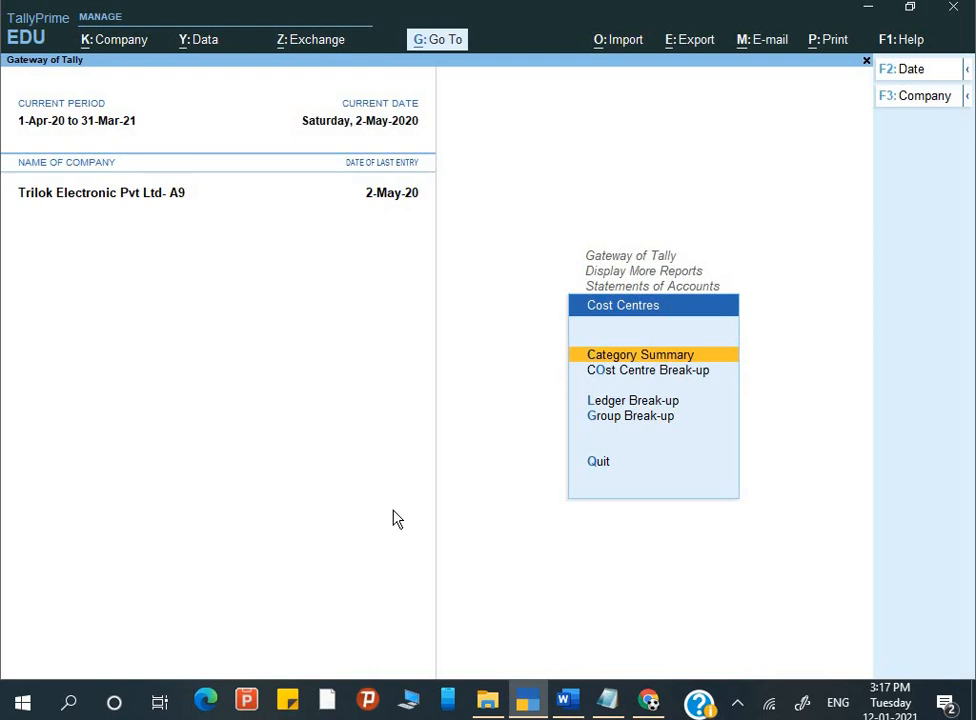
# Step: Display the Category Summary to review the amounts allocated to each cost category and cost centre
pyautogui.press('Down')
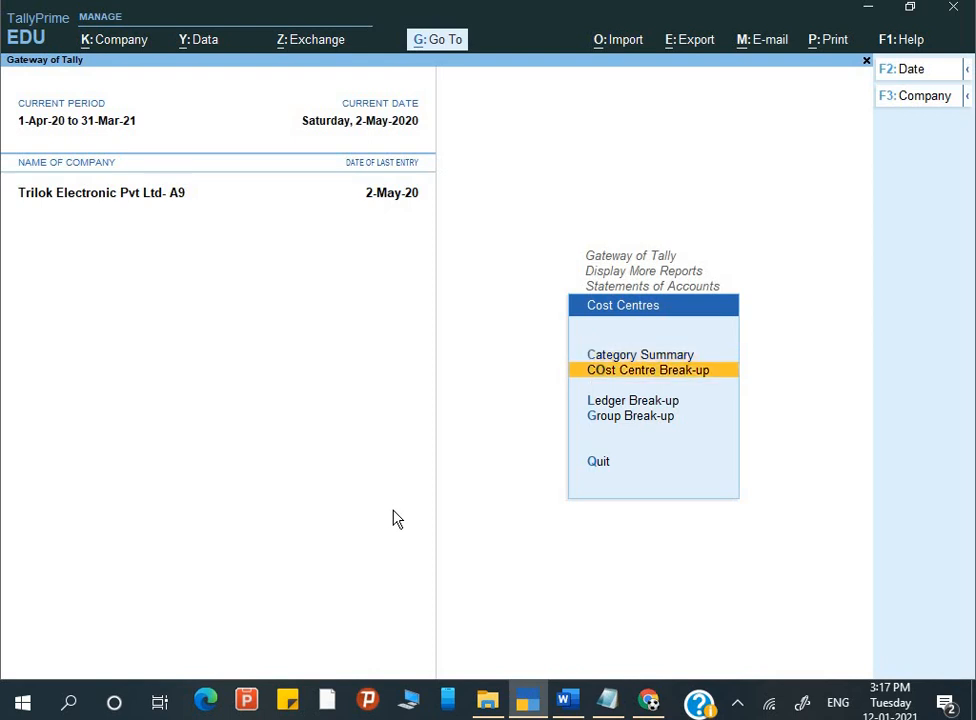
pyautogui.press('Down')
pyautogui.press('Down')
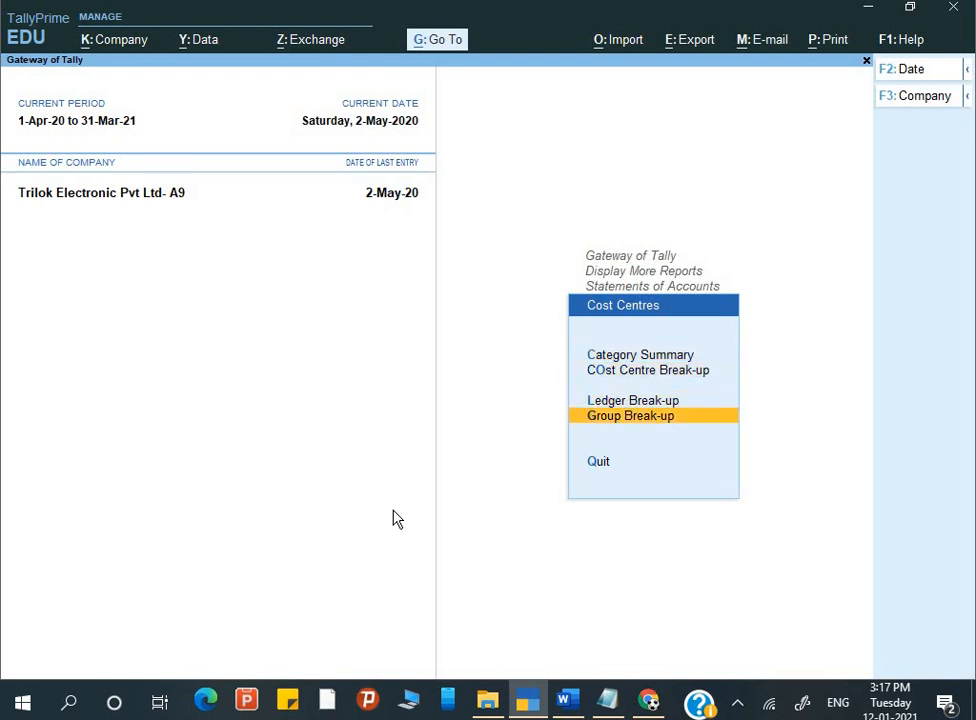
pyautogui.press('Up')
pyautogui.press('Up')
pyautogui.press('Up')
pyautogui.press('Return')
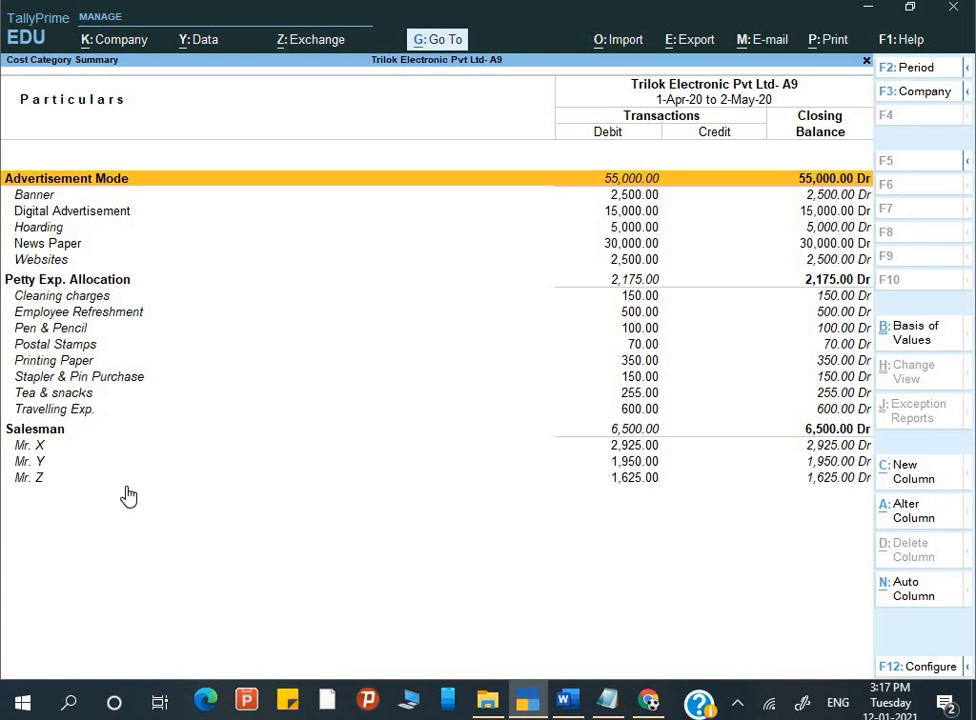
# Step: Leave the summary and display the Cost Centre Break-up for Hoarding
pyautogui.press('Escape')
pyautogui.press('Down')
pyautogui.press('Down')
pyautogui.press('Up')
pyautogui.press('Return')
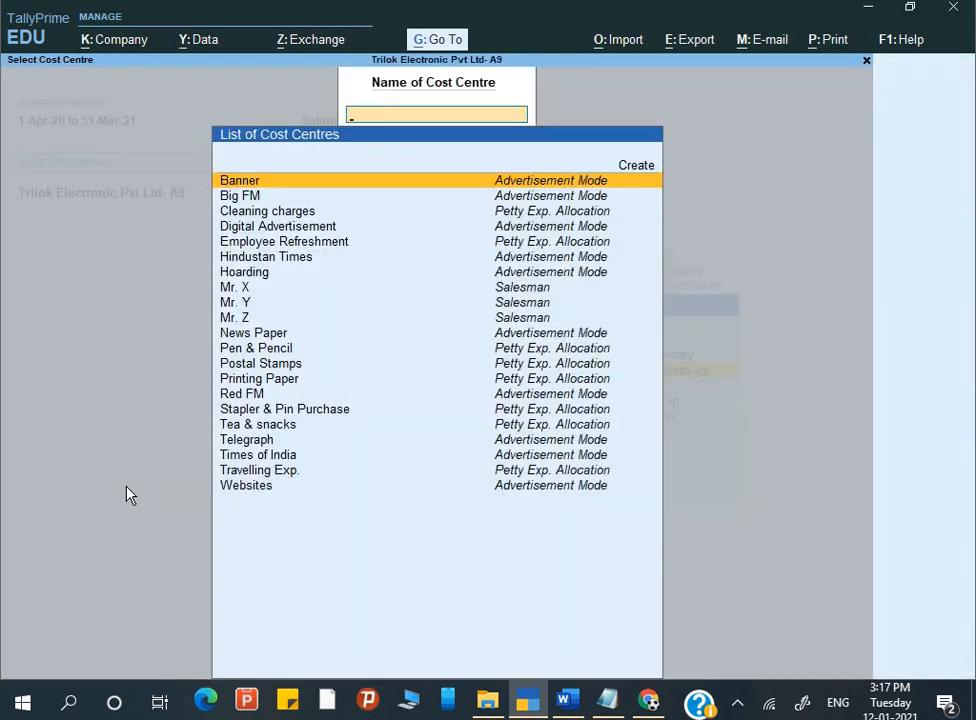
pyautogui.press('Down')
pyautogui.press('Down')
pyautogui.press('Down')
pyautogui.press('Down')
pyautogui.press('Down')
pyautogui.press('Down')
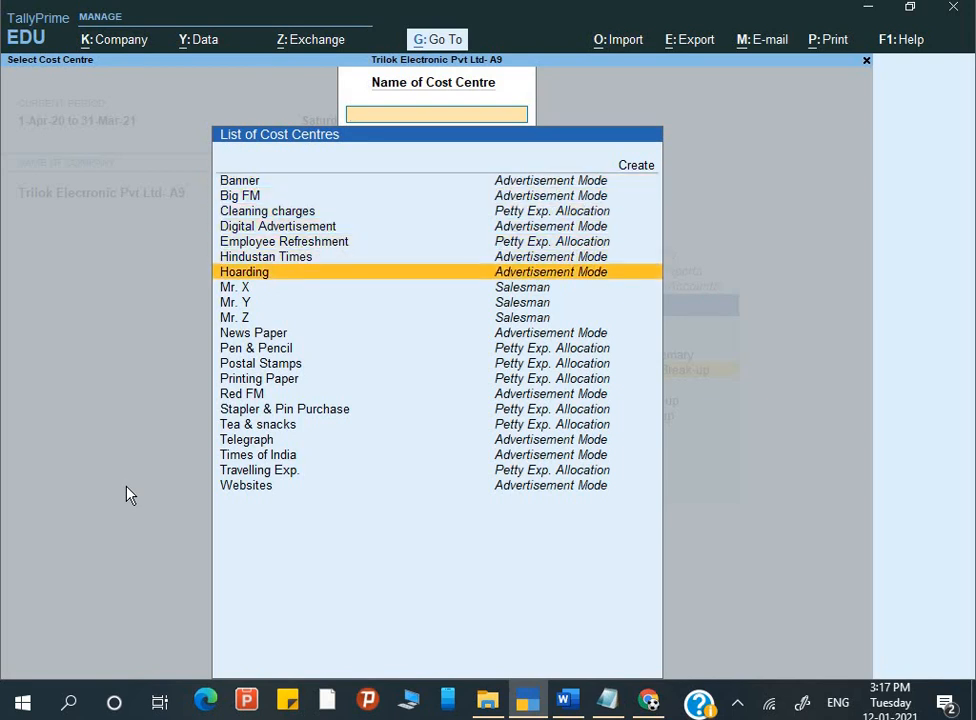
pyautogui.press('Return')
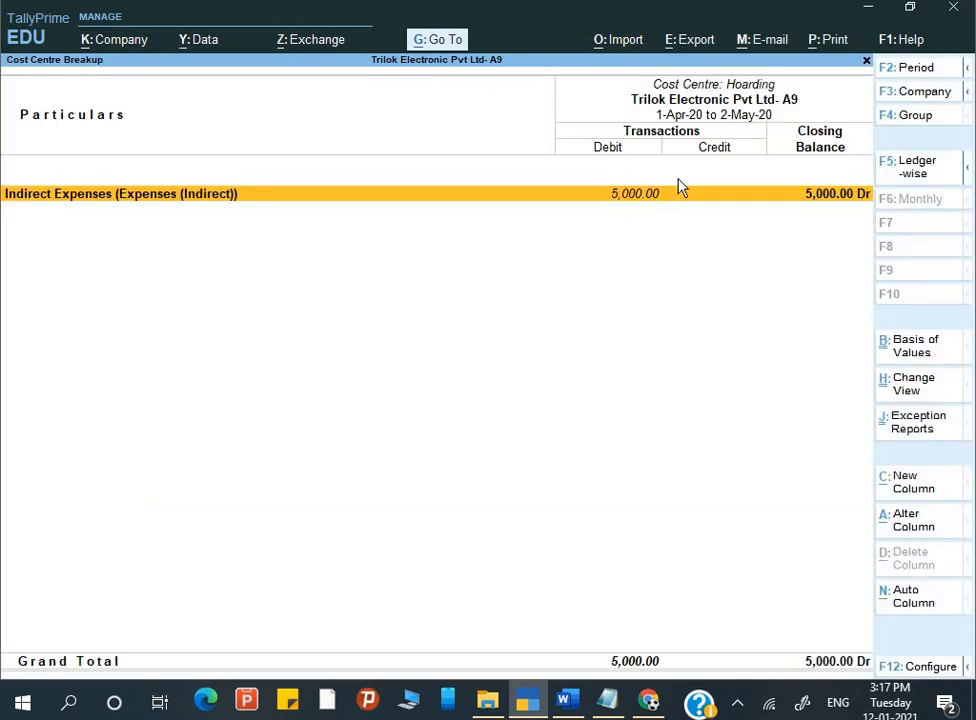
# Step: Drill down through Hoarding's Indirect Expenses to the Marketing Exp. monthly summary, and return to the list of cost centres
pyautogui.click(647, 204)
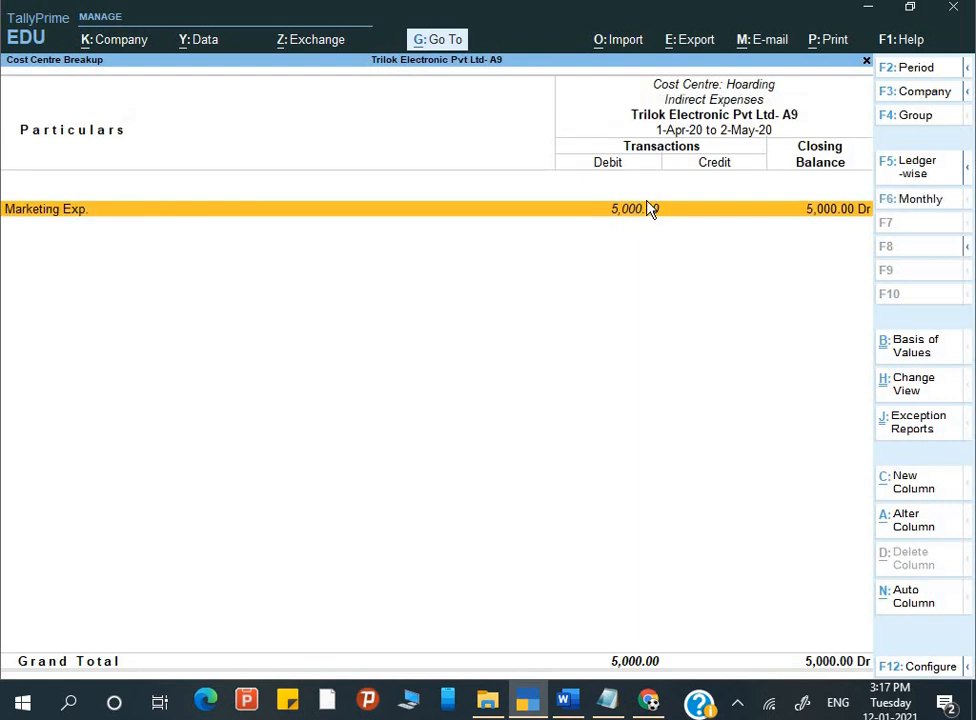
pyautogui.click(647, 209)
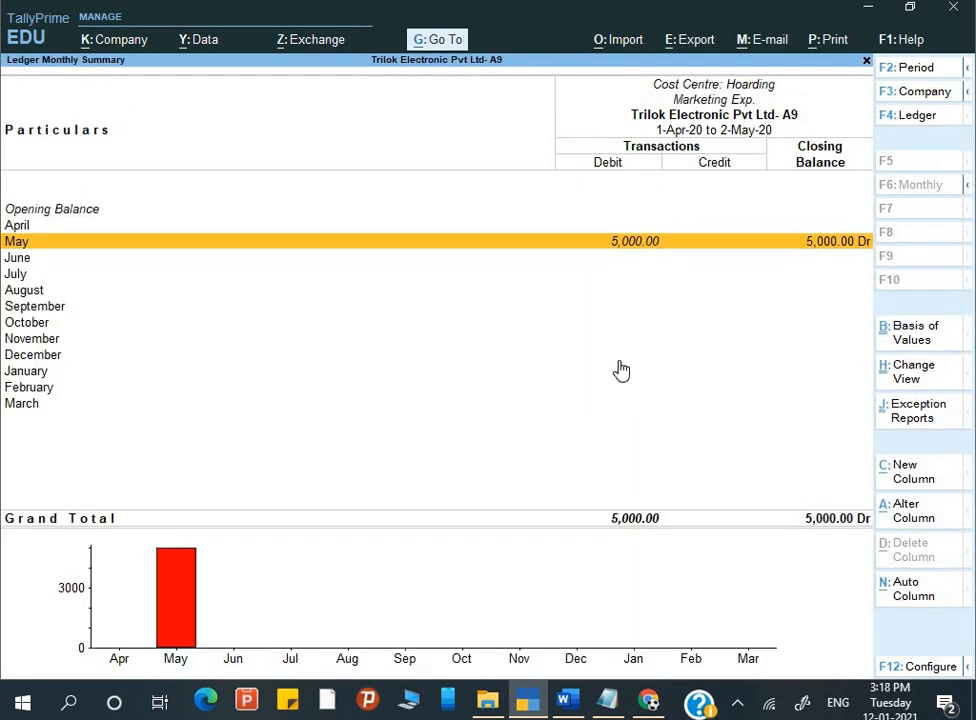
pyautogui.press('Escape')
pyautogui.press('Escape')
pyautogui.press('Escape')
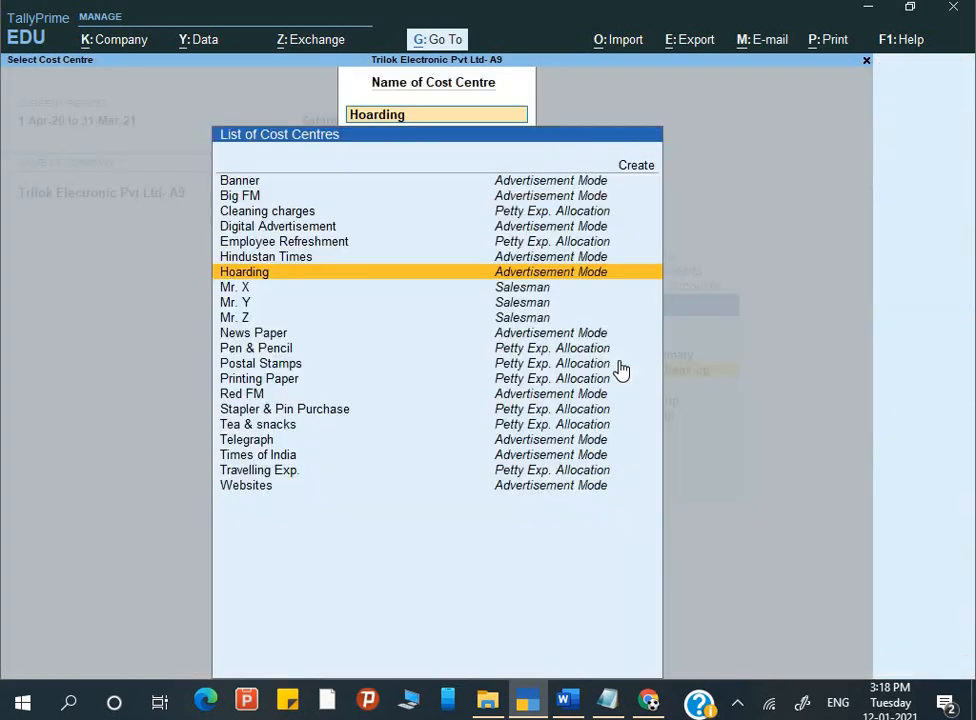
# Step: Display the Cost Centre Break-up for News Paper down to the Marketing Exp. monthly summary, and return to the Cost Centres reports
pyautogui.press('Down')
pyautogui.press('Down')
pyautogui.press('Down')
pyautogui.press('Down')
pyautogui.press('Return')
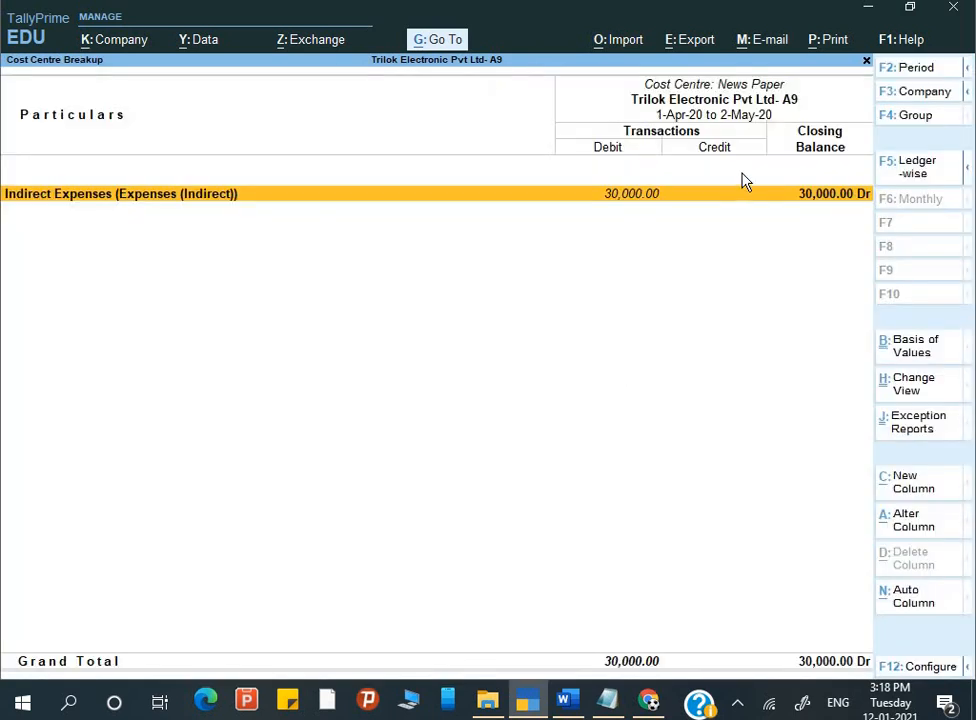
pyautogui.press('Return')
pyautogui.press('Return')
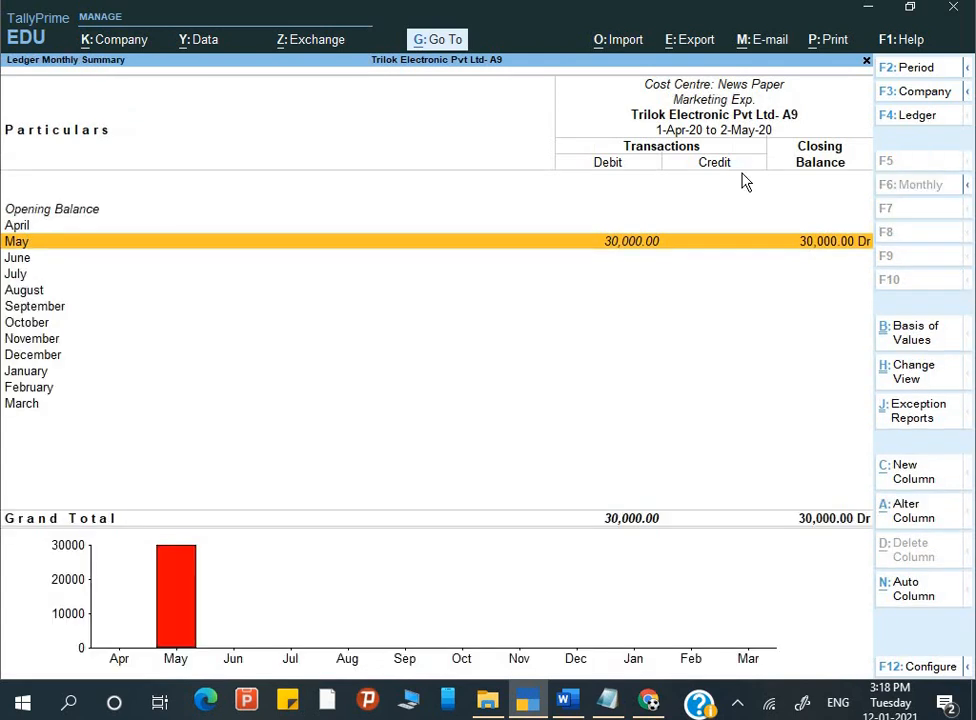
pyautogui.press('Escape')
pyautogui.press('Escape')
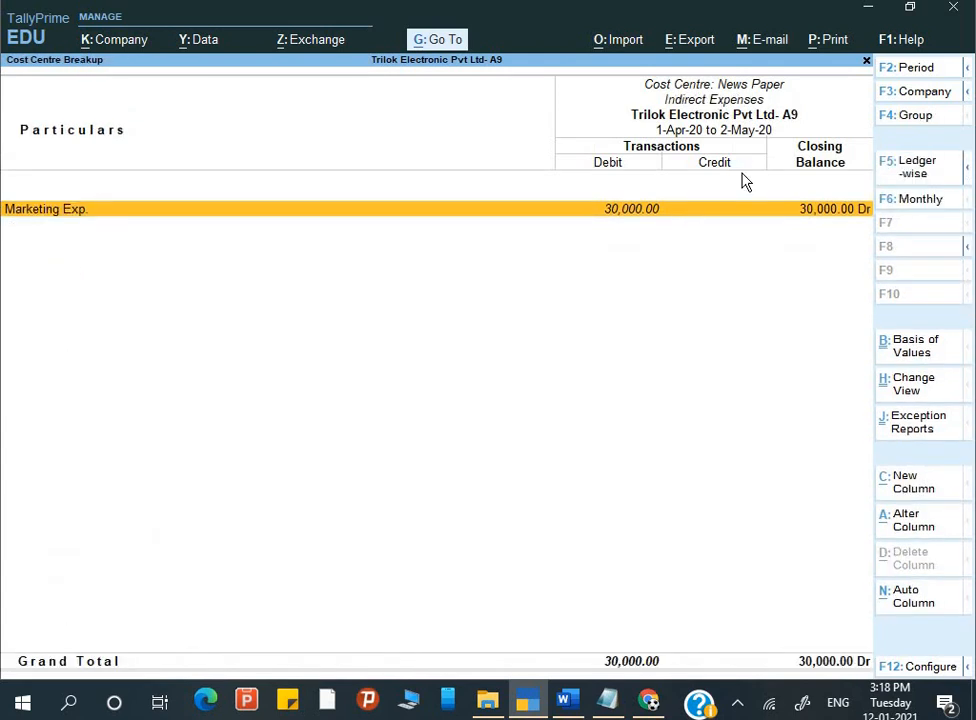
pyautogui.press('Escape')
pyautogui.press('Down')
pyautogui.press('Down')
pyautogui.press('Down')
pyautogui.press('Escape')
# Step: Display the Ledger Break-up for Marketing Exp. to review its cost centre allocations
pyautogui.press('Down')
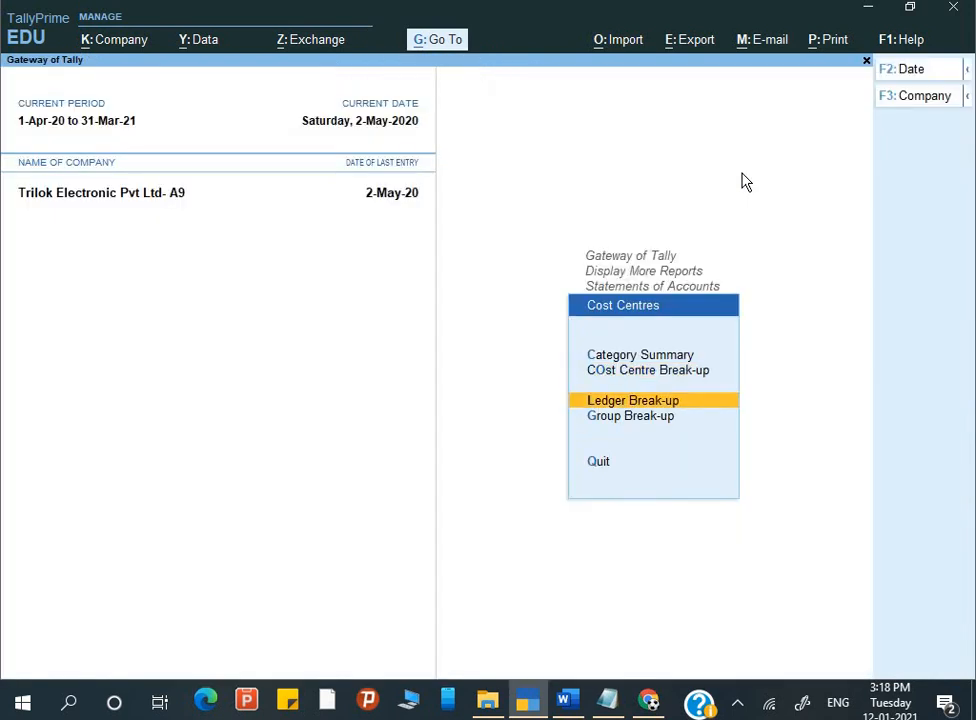
pyautogui.press('Return')
pyautogui.press('Down')
pyautogui.press('Down')
pyautogui.press('Up')
pyautogui.press('Up')
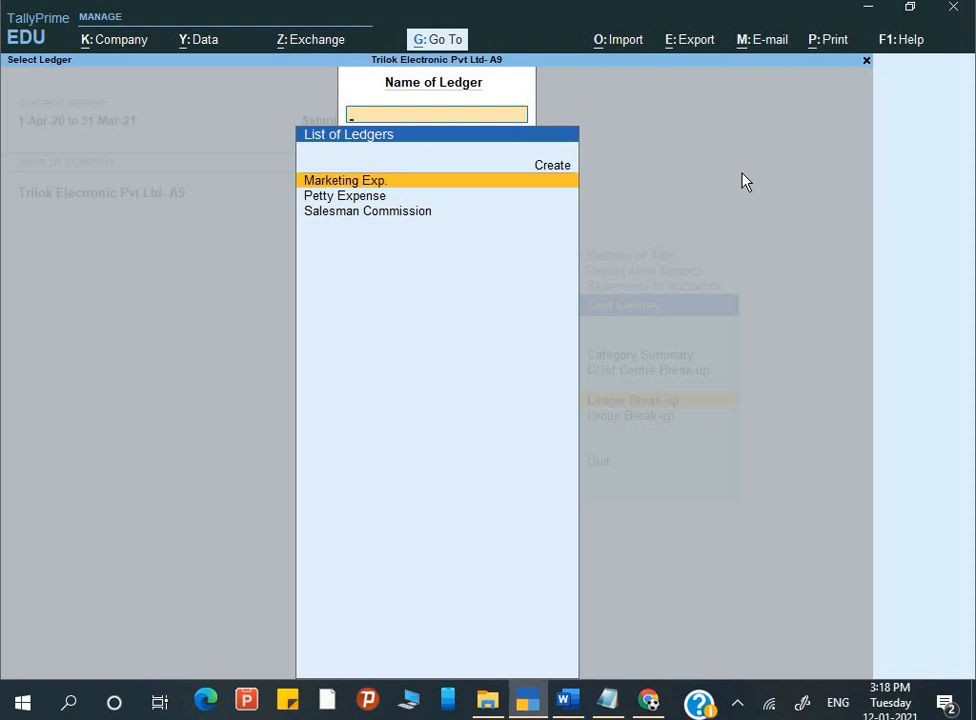
pyautogui.press('Down')
pyautogui.press('Down')
pyautogui.press('Up')
pyautogui.press('Down')
pyautogui.press('Up')
pyautogui.press('Up')
pyautogui.press('Return')
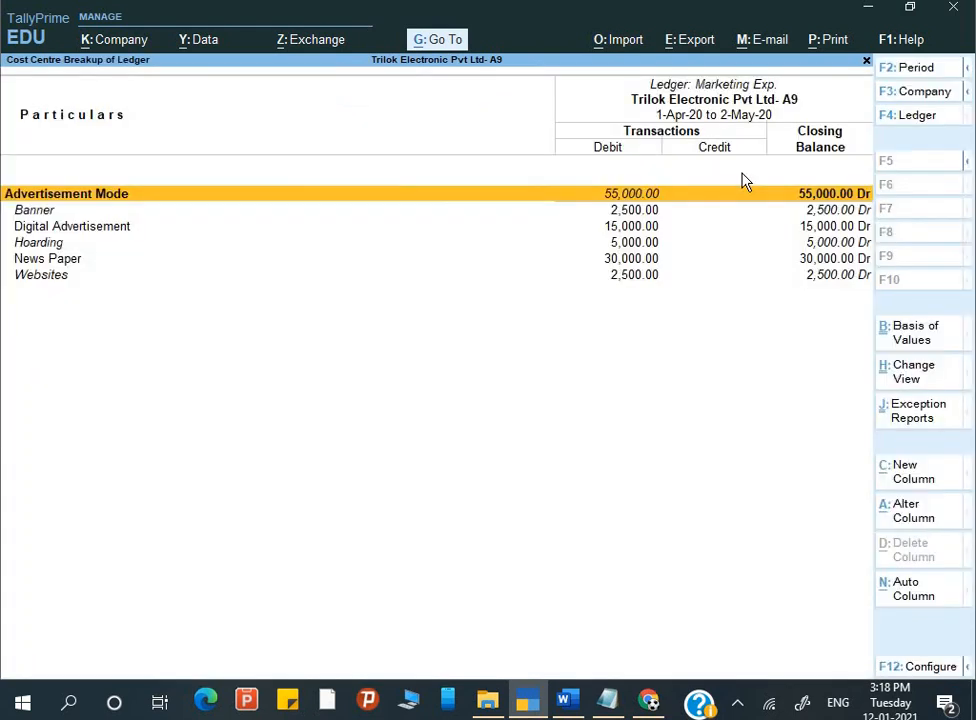
# Step: Switch the ledger break-up to Petty Expense and to Salesman Commission, and return to the Cost Centres reports
pyautogui.press('F4')
pyautogui.press('Down')
pyautogui.press('Return')
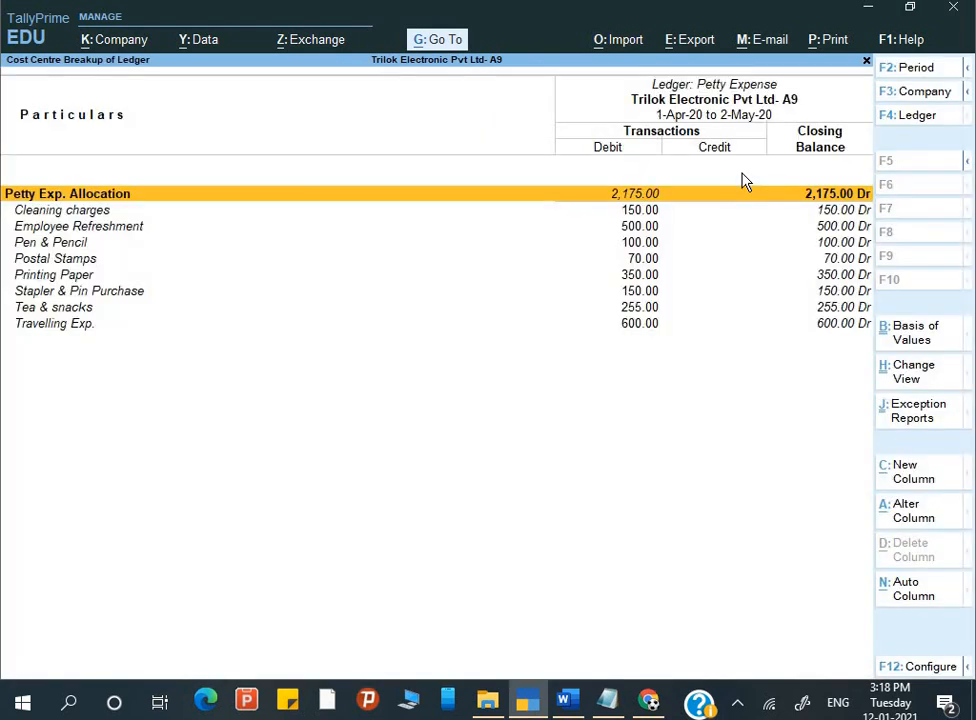
pyautogui.press('F4')
pyautogui.press('Down')
pyautogui.press('Return')
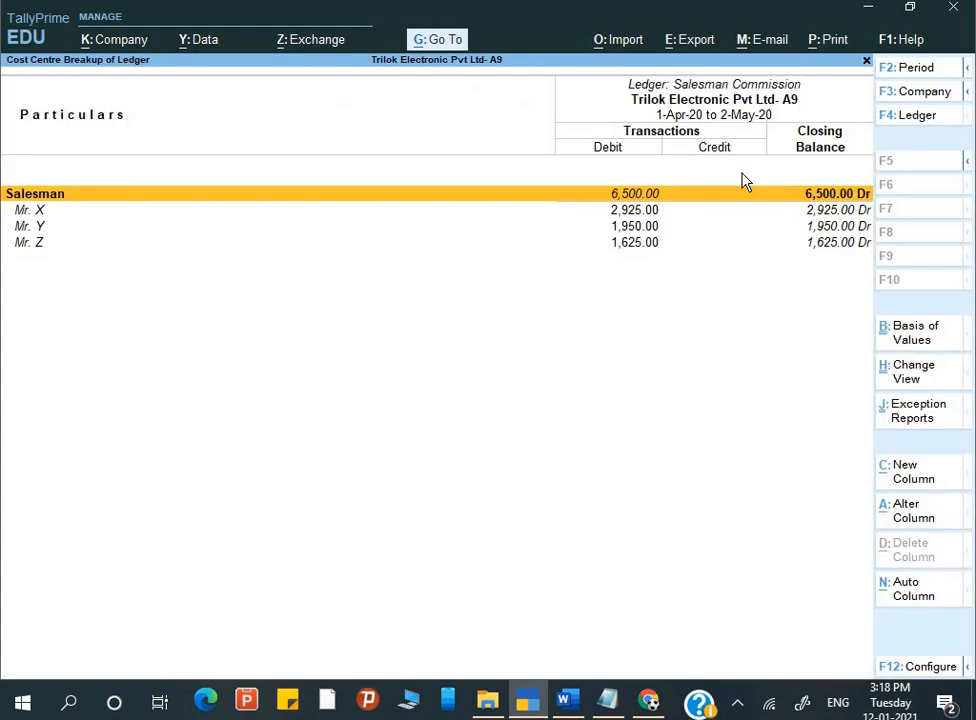
pyautogui.press('F4')
pyautogui.press('Escape')
pyautogui.press('Escape')
pyautogui.press('Escape')
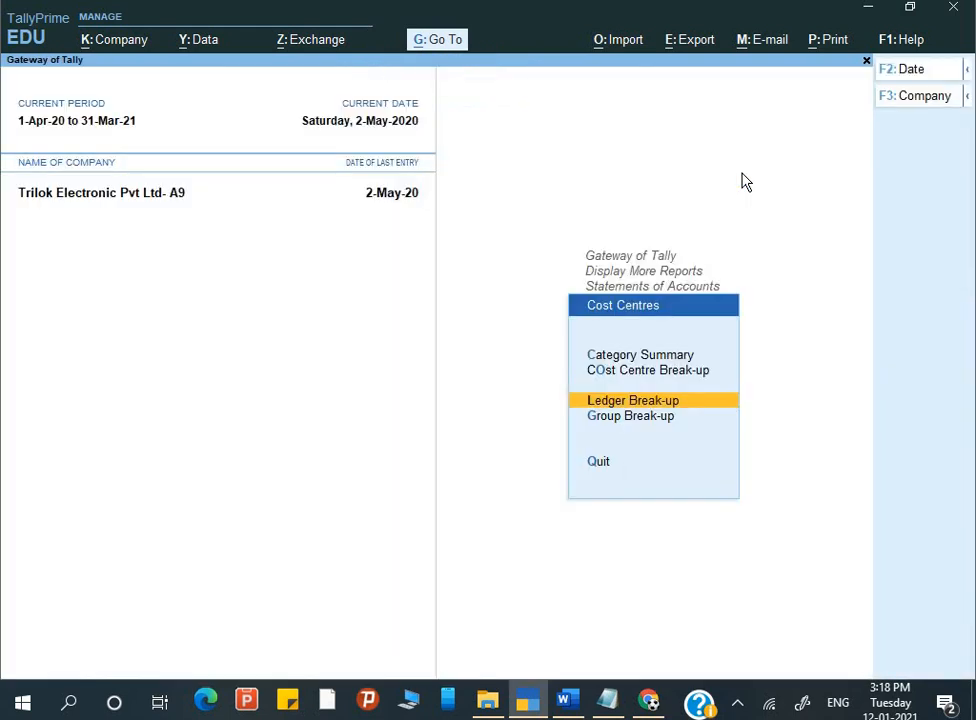
# Step: Display the Group Break-up for Indirect Expenses to review its cost centres, and return to the list of groups
pyautogui.press('Down')
pyautogui.press('Return')
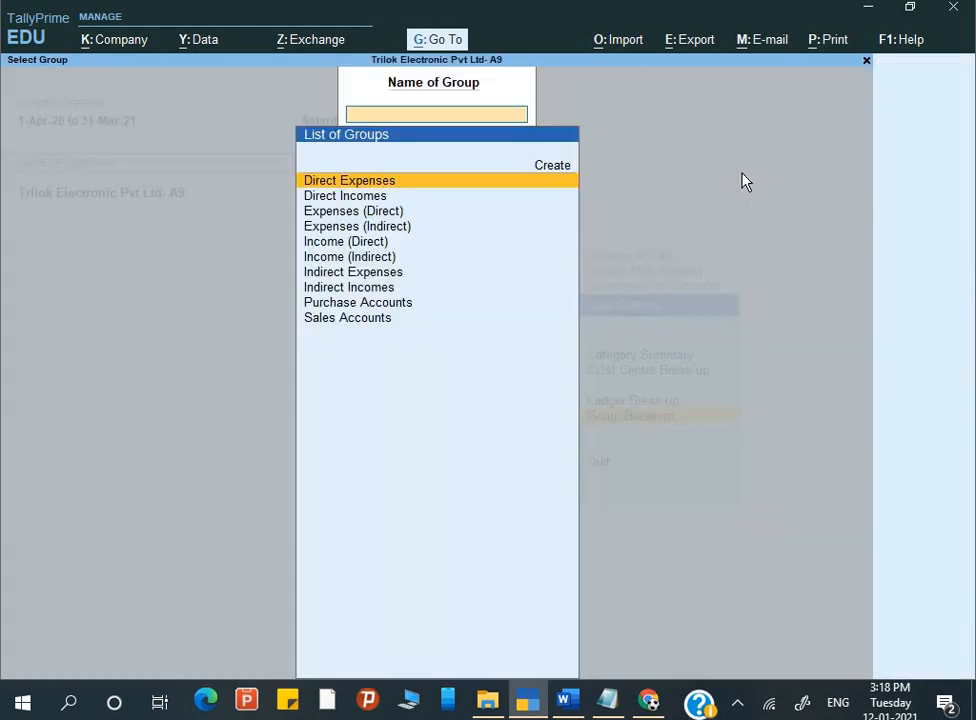
pyautogui.press('Down')
pyautogui.press('Down')
pyautogui.press('Down')
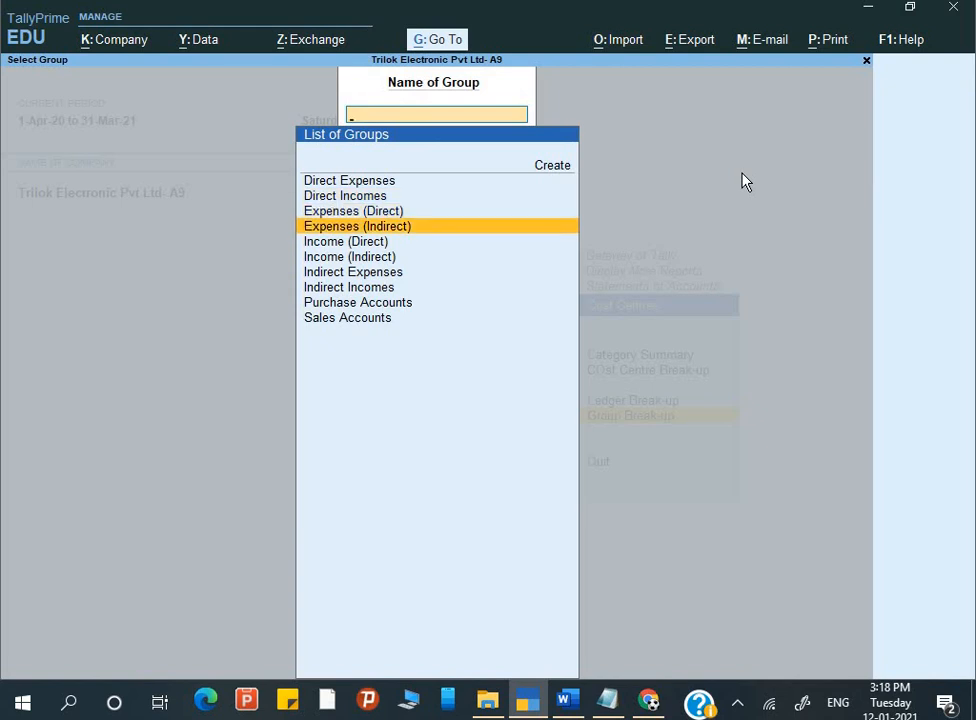
pyautogui.press('Up')
pyautogui.press('Up')
pyautogui.press('Down')
pyautogui.press('Down')
pyautogui.press('Down')
pyautogui.press('Down')
pyautogui.press('Down')
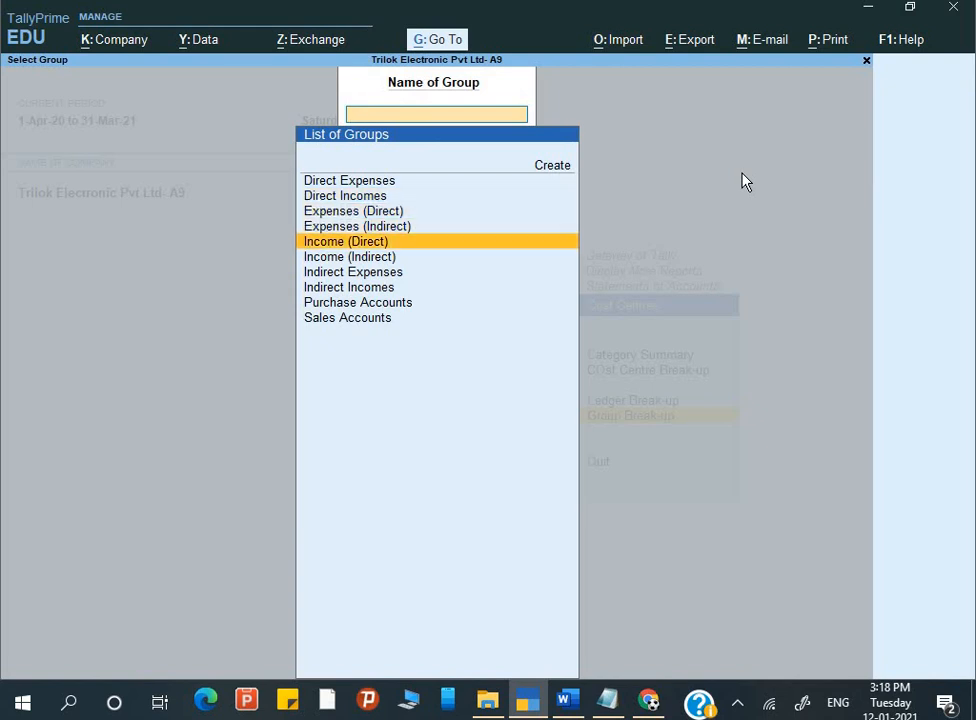
pyautogui.press('Return')
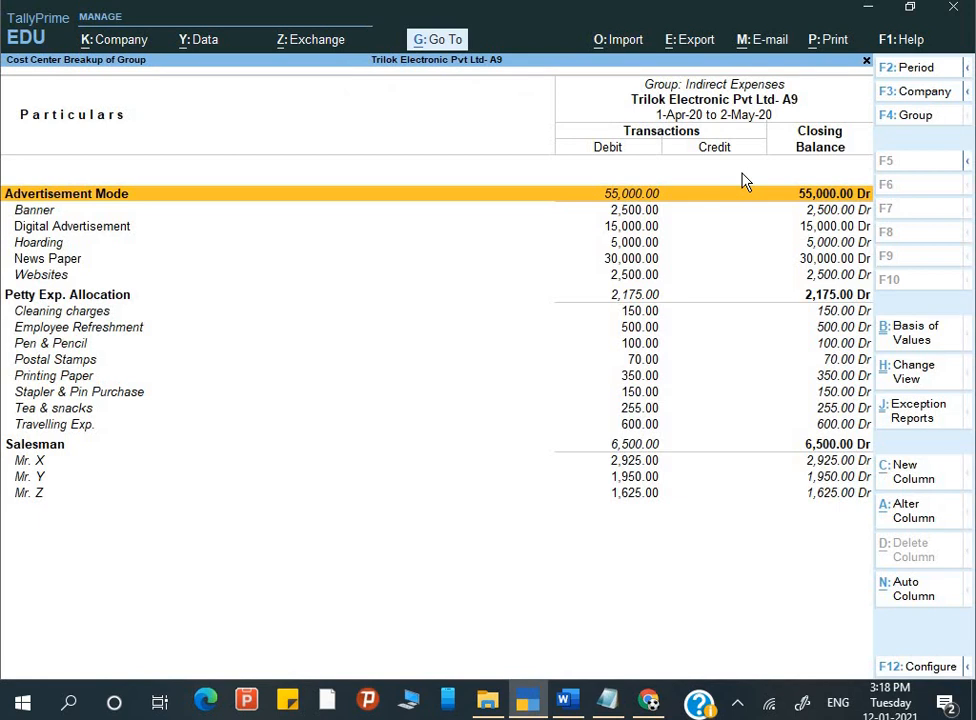
pyautogui.press('Escape')
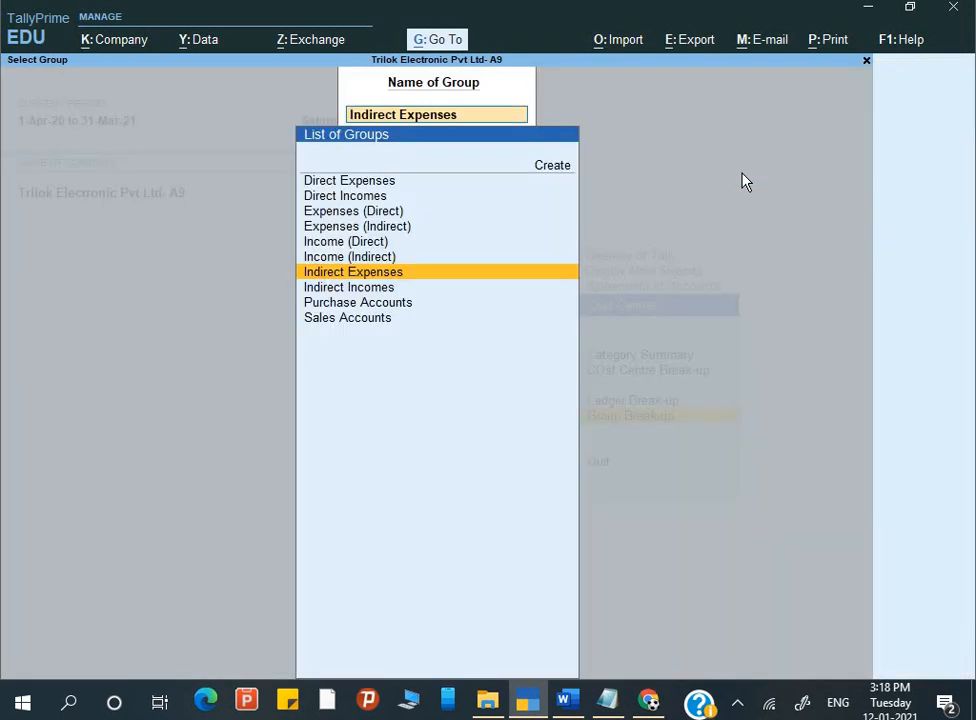
# Step: Leave the group list and display the Category Summary of the cost centres
pyautogui.press('Escape')
pyautogui.press('Up')
pyautogui.press('Up')
pyautogui.press('Up')
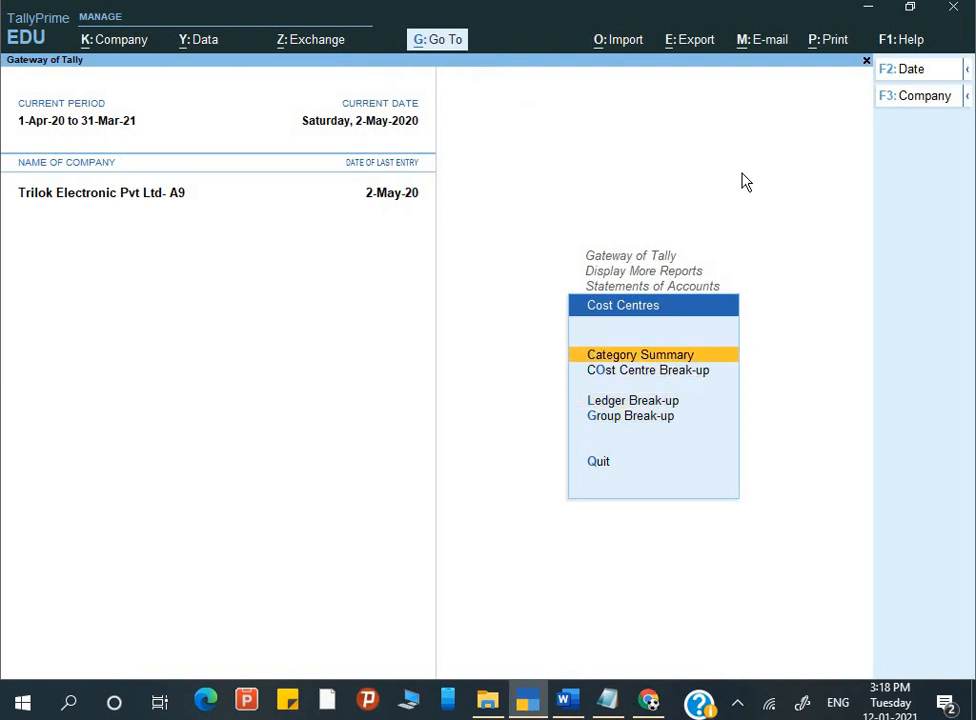
pyautogui.press('Return')
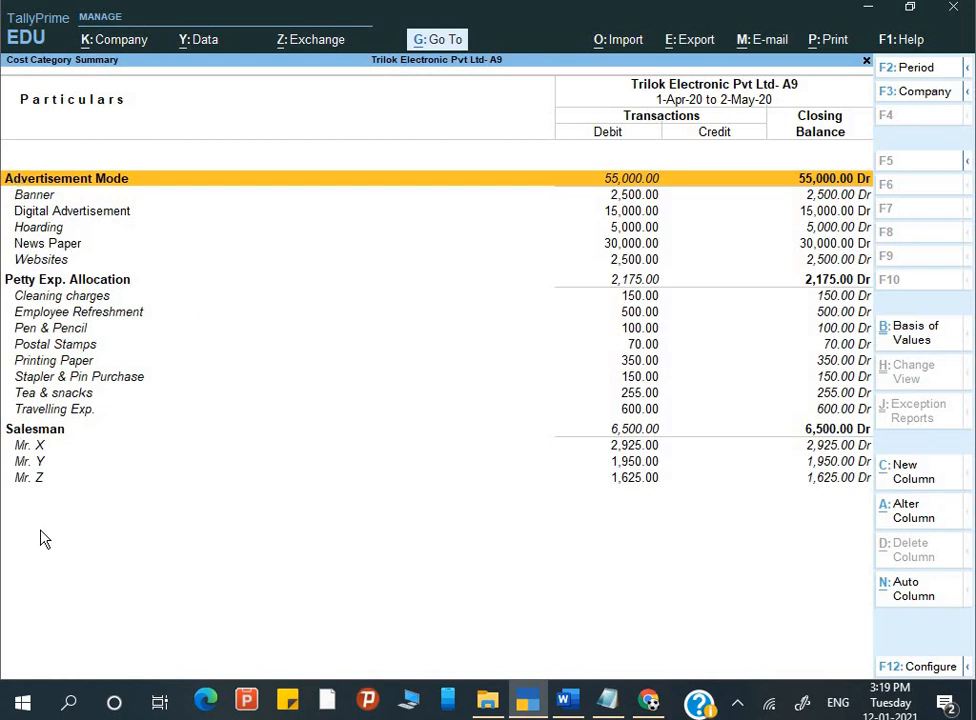
# Step: Configure the Cost Category Summary to expand all levels in Detailed format
pyautogui.press('F12')
pyautogui.press('Down')
pyautogui.press('Down')
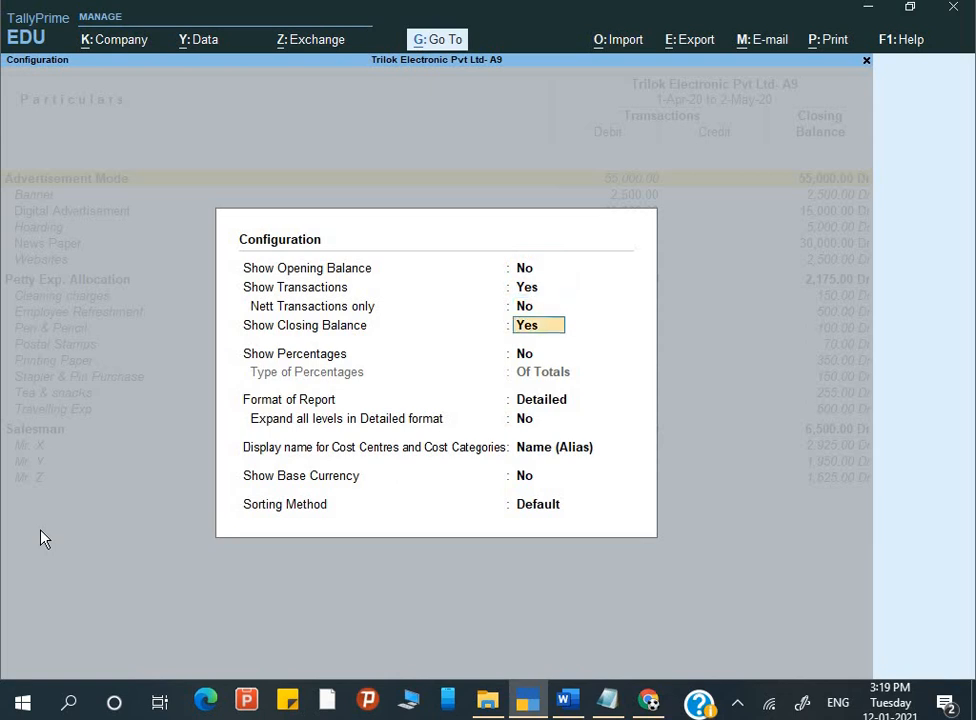
pyautogui.press('Down')
pyautogui.press('Down')
pyautogui.press('Down')
pyautogui.press('Return')
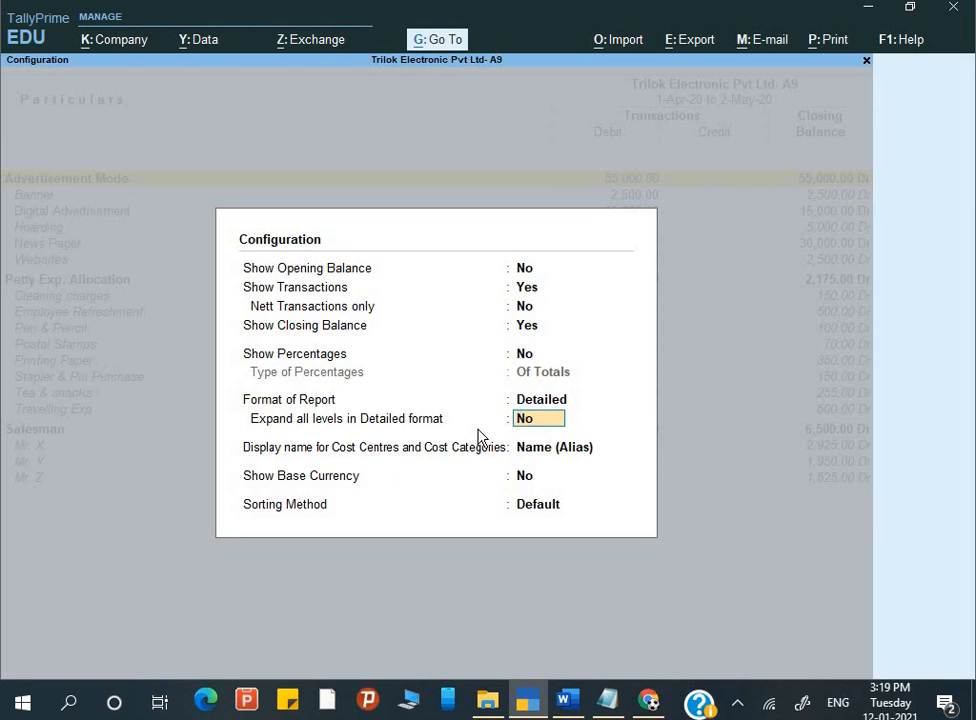
pyautogui.press('y')
pyautogui.press('Return')
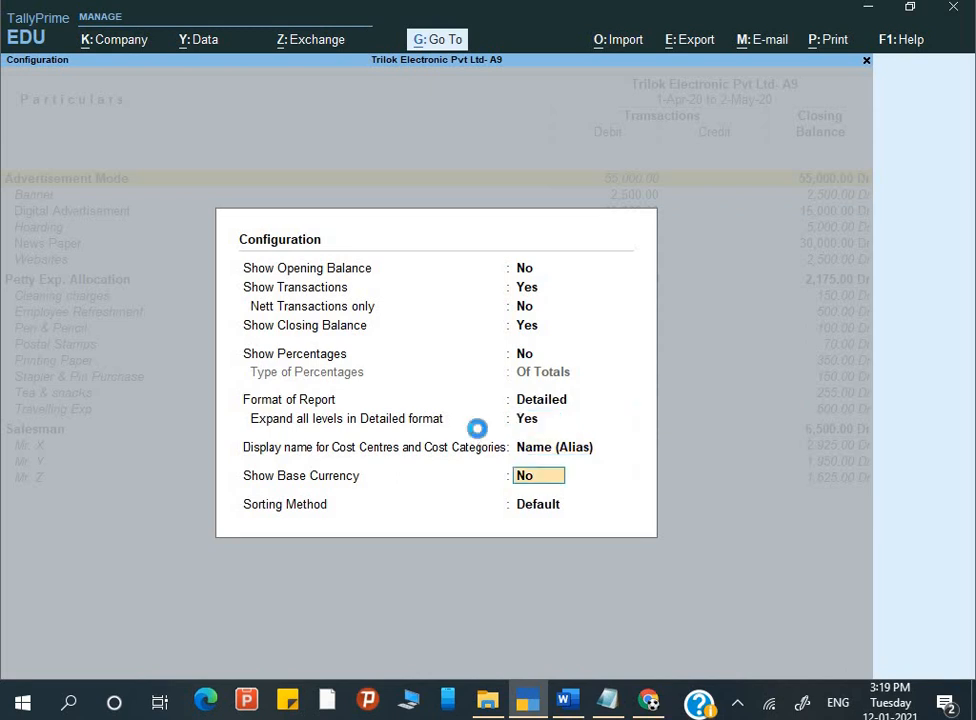
pyautogui.press('Return')
pyautogui.press('Return')
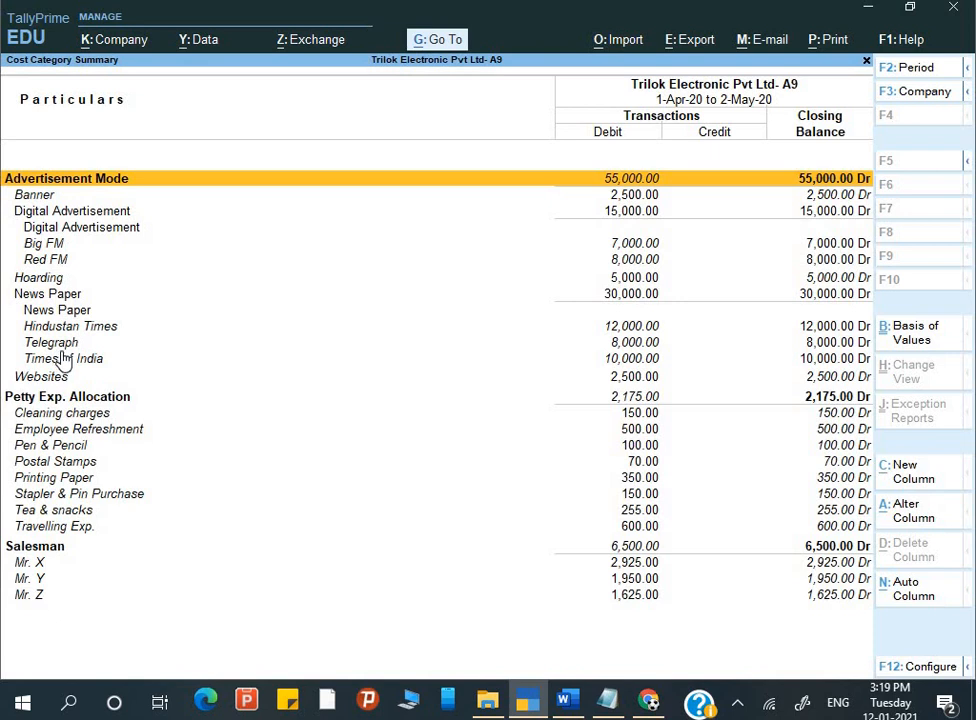
# Step: Preview the current Cost Category Summary for printing, examine the enlarged page, and return to the Gateway of Tally without printing
pyautogui.hotkey('alt', 'p')
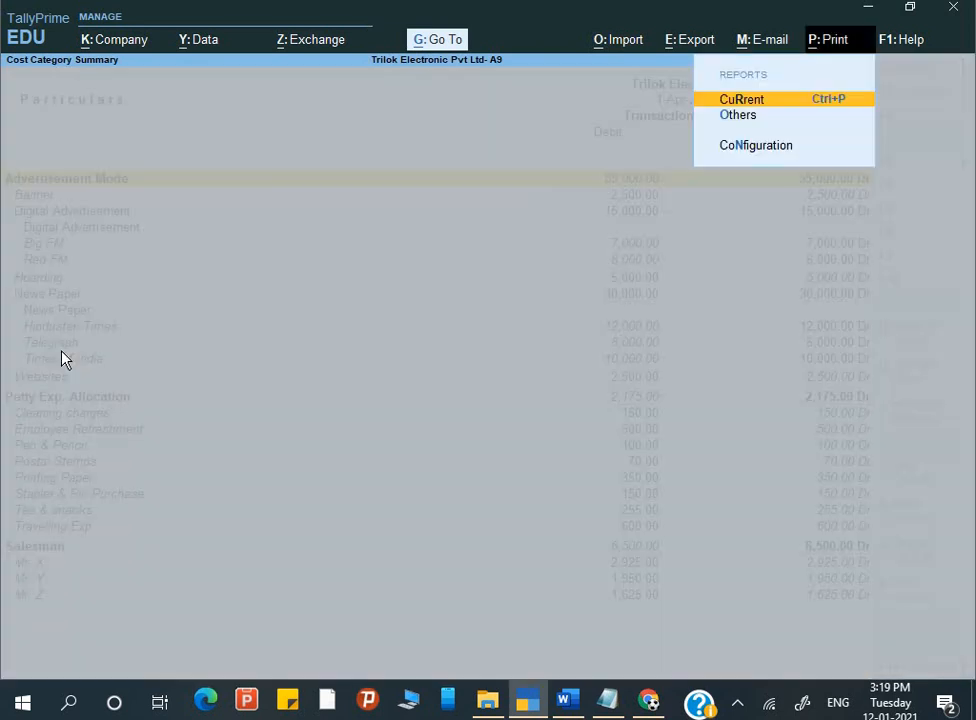
pyautogui.press('Return')
pyautogui.press('i')
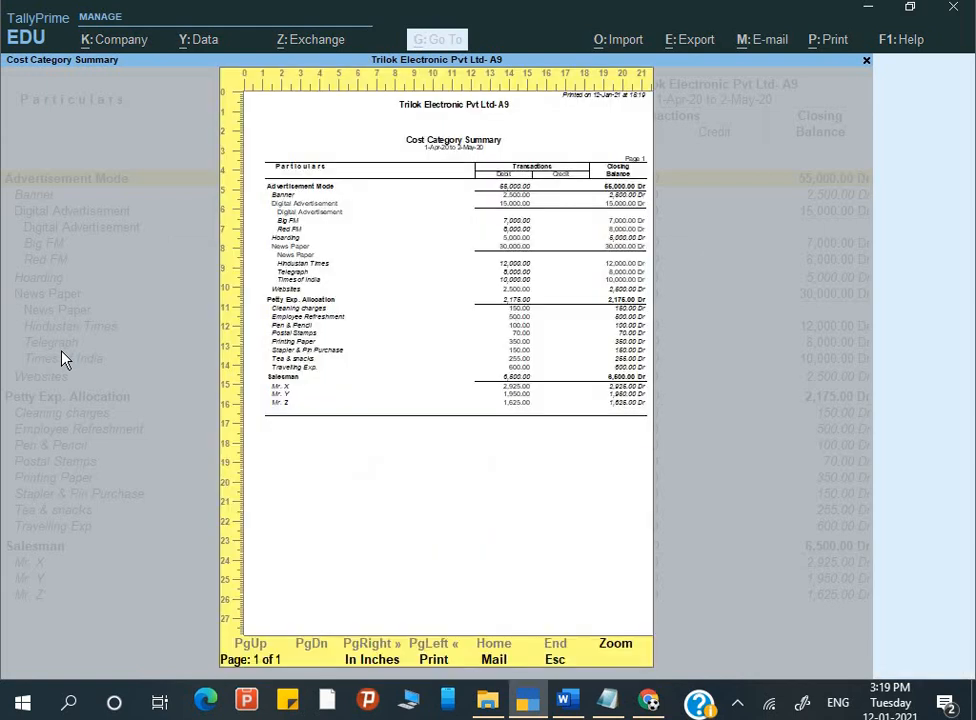
pyautogui.press('Return')
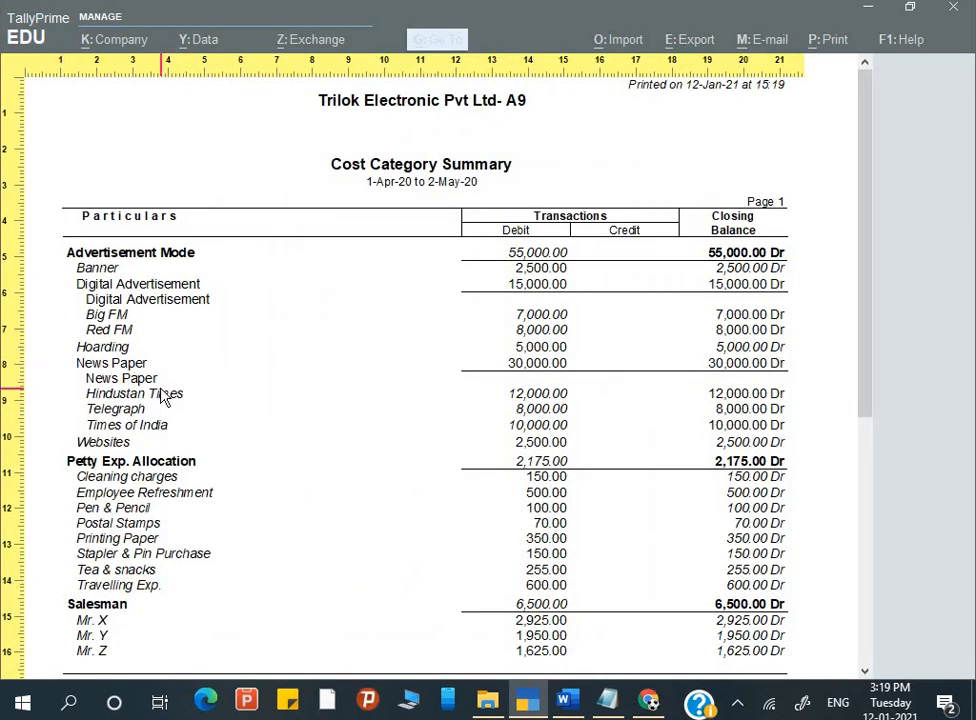
pyautogui.scroll(-3, 211, 537)
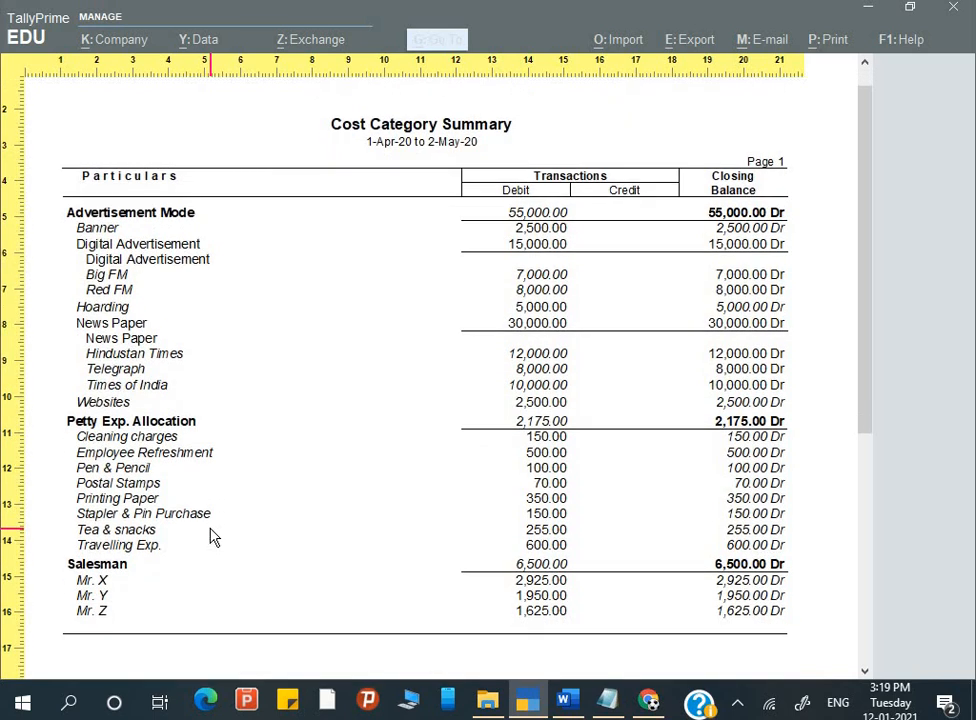
pyautogui.scroll(1, 211, 537)
pyautogui.scroll(1, 211, 537)
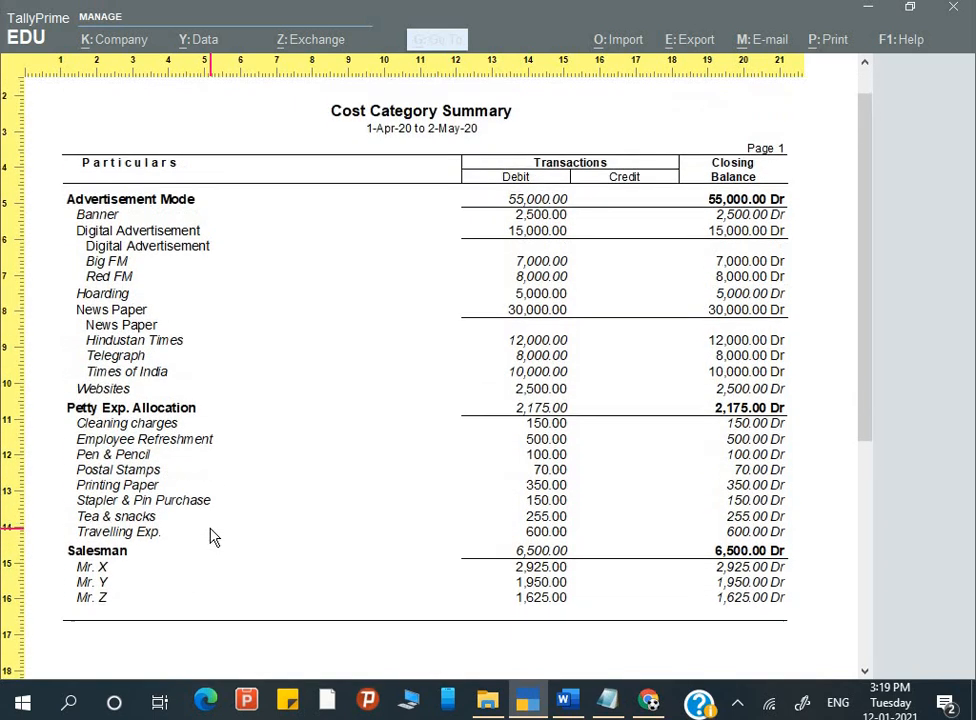
pyautogui.scroll(1, 211, 534)
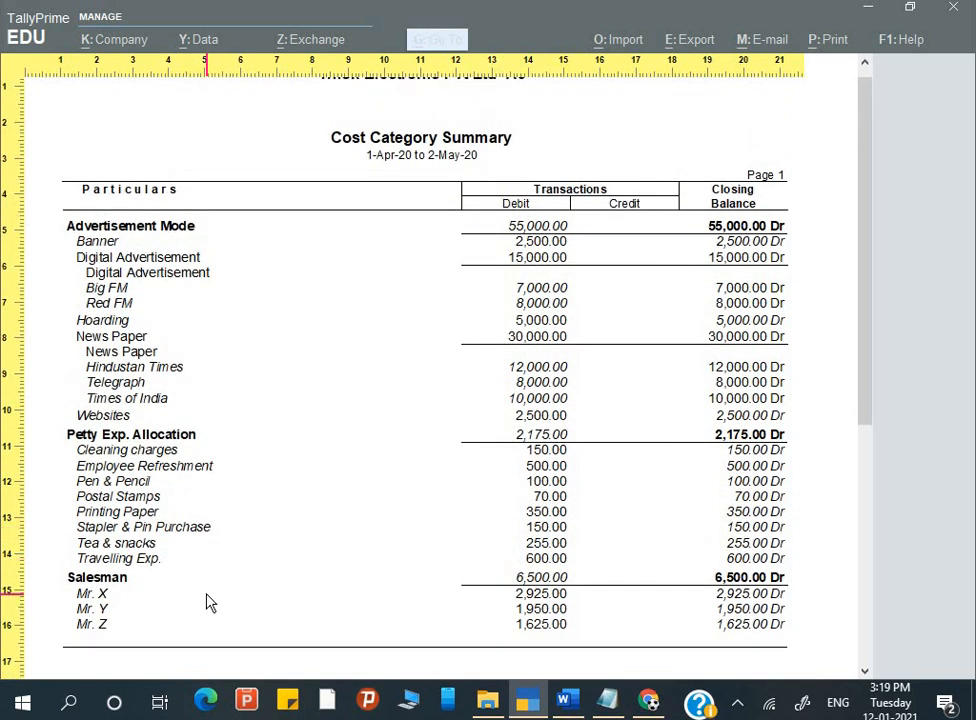
pyautogui.press('Escape')
pyautogui.press('Escape')
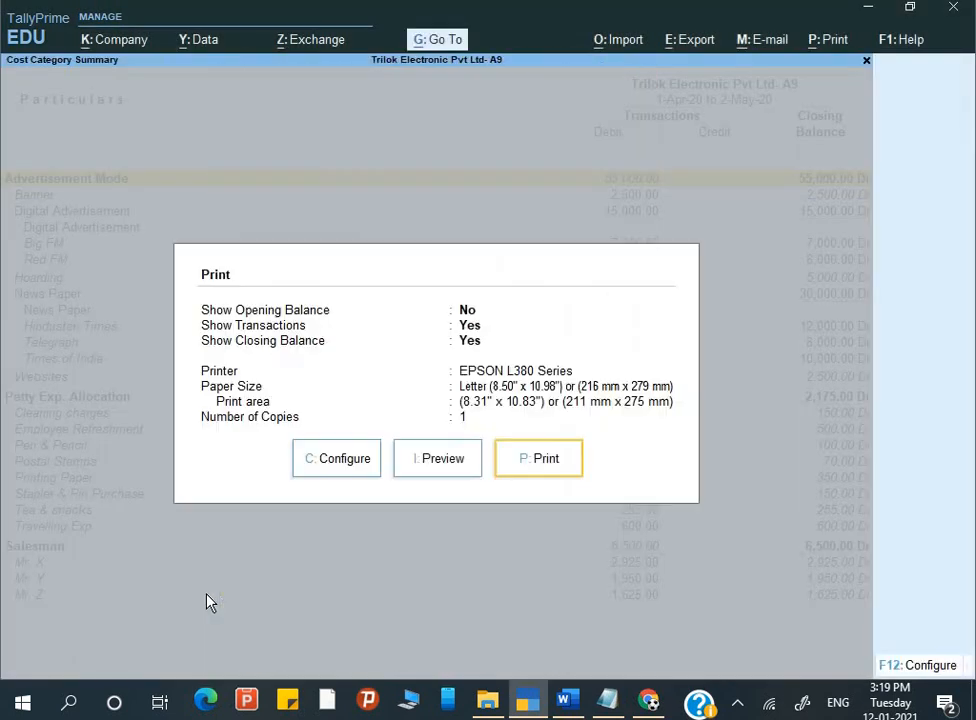
pyautogui.press('Escape')
pyautogui.press('Escape')
pyautogui.press('Escape')
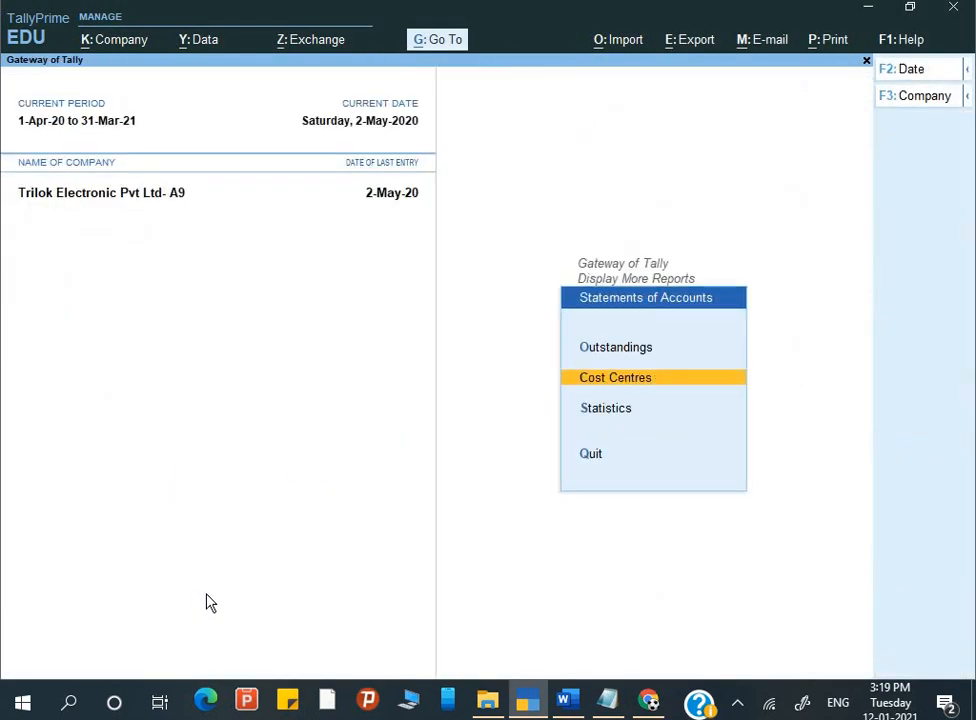
pyautogui.press('Escape')
pyautogui.press('Escape')
pyautogui.press('Escape')
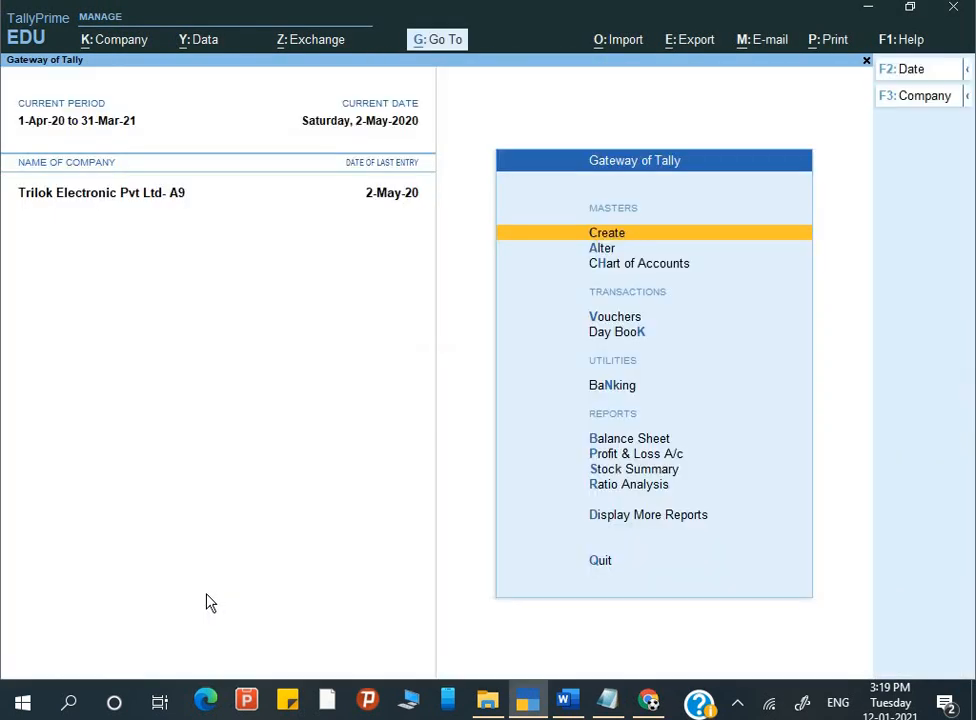
# Step: Switch to the Word assignment and read through Q.4 to Q.11, including the HDFC Bank statement table
pyautogui.hotkey('alt', 'Tab')
pyautogui.scroll(-4, 375, 590)
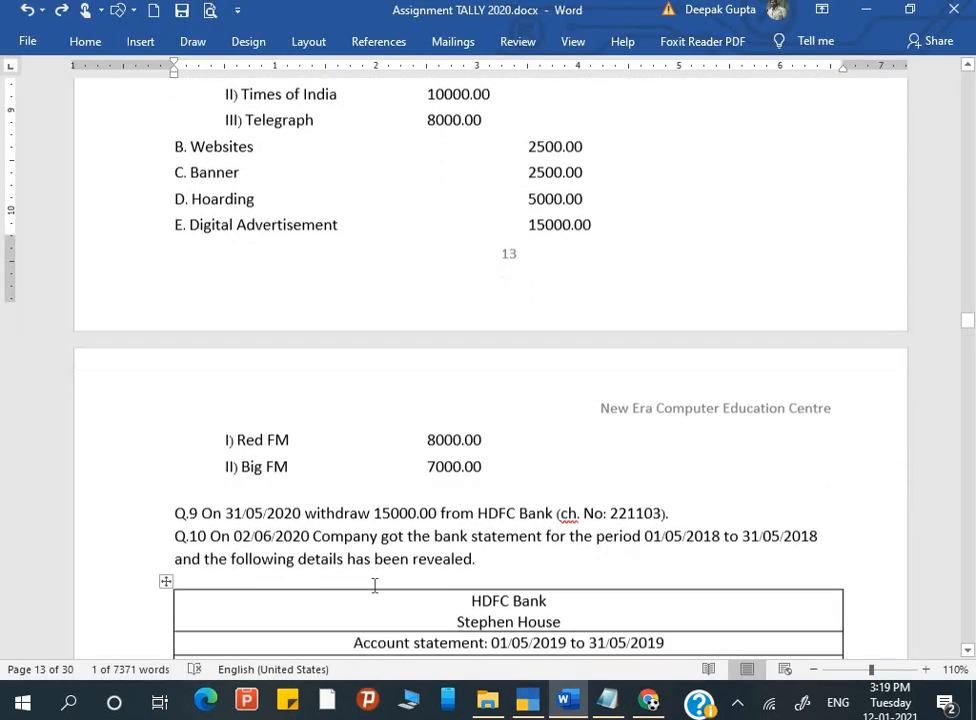
pyautogui.scroll(-1, 375, 588)
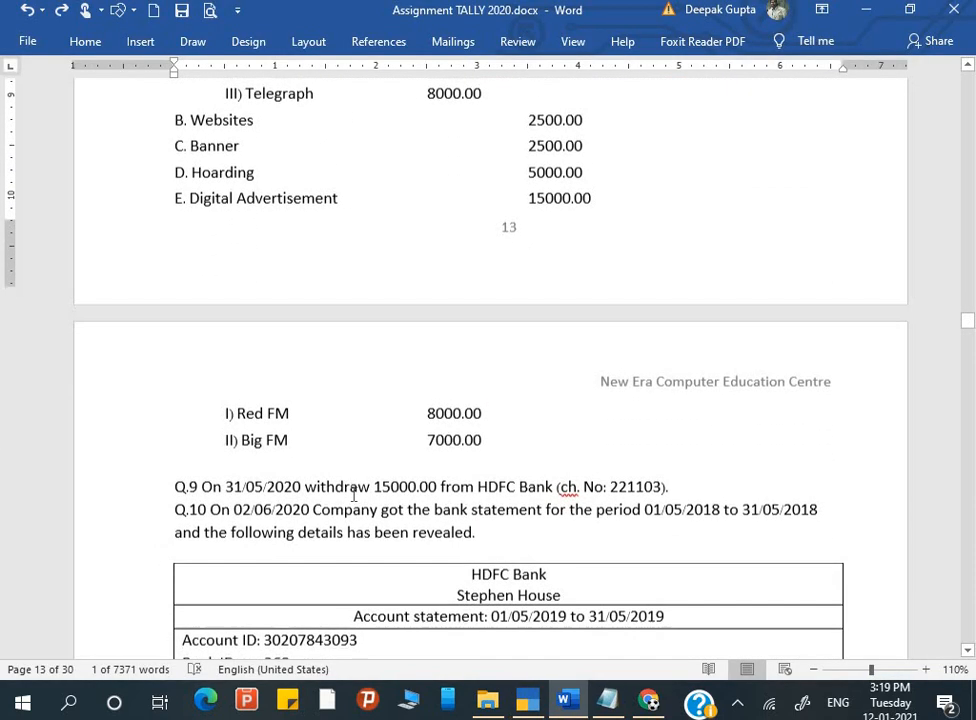
pyautogui.scroll(-4, 354, 494)
pyautogui.scroll(-3, 354, 494)
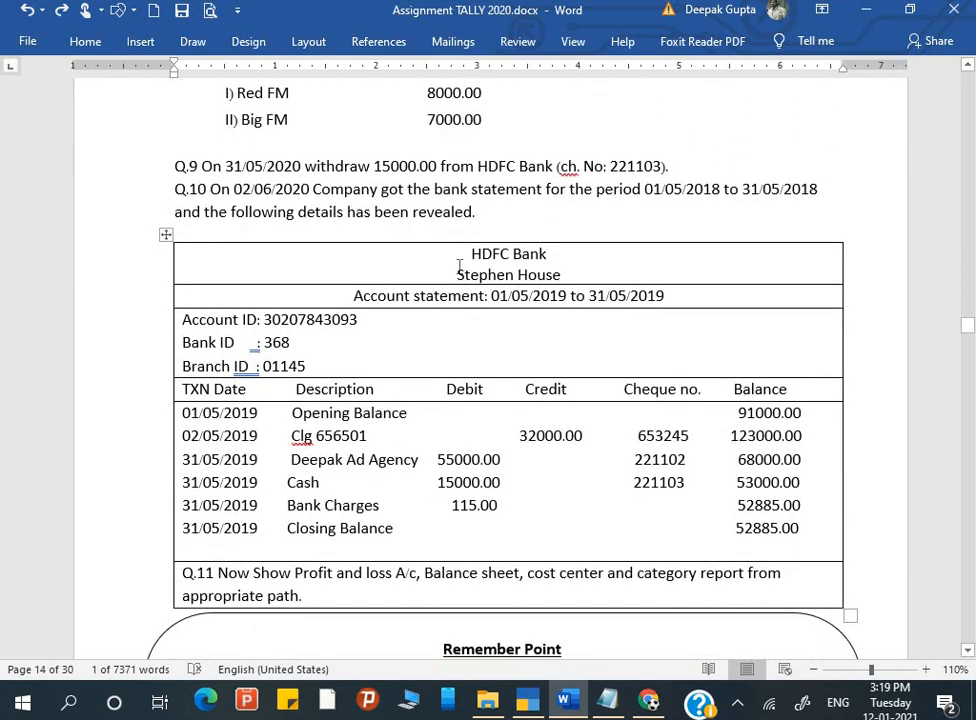
pyautogui.doubleClick(478, 211)
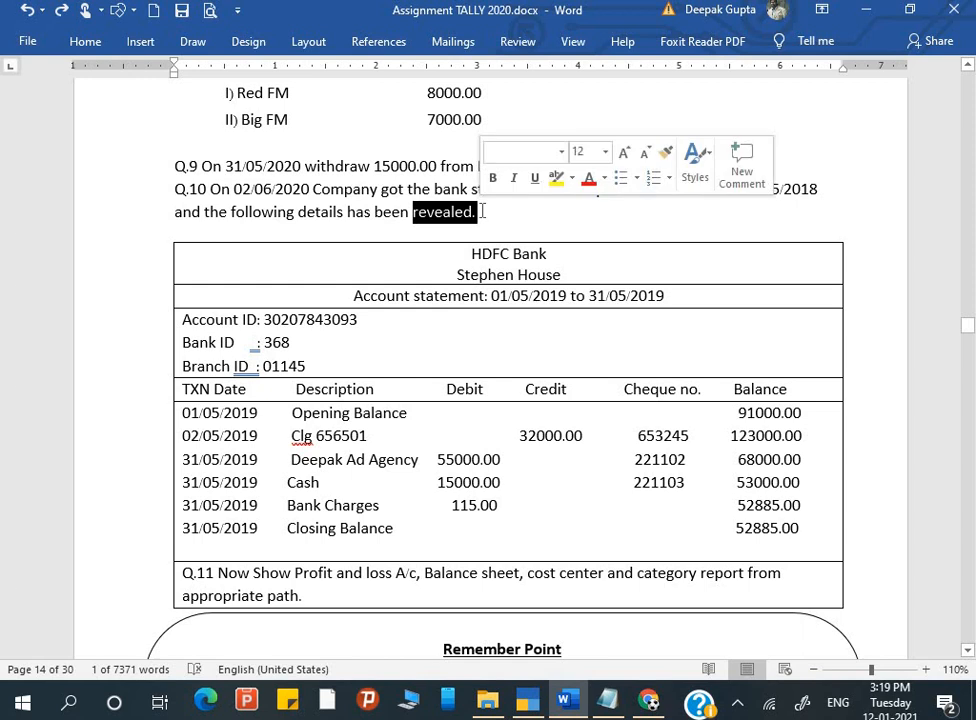
pyautogui.click(460, 275)
pyautogui.scroll(4, 460, 274)
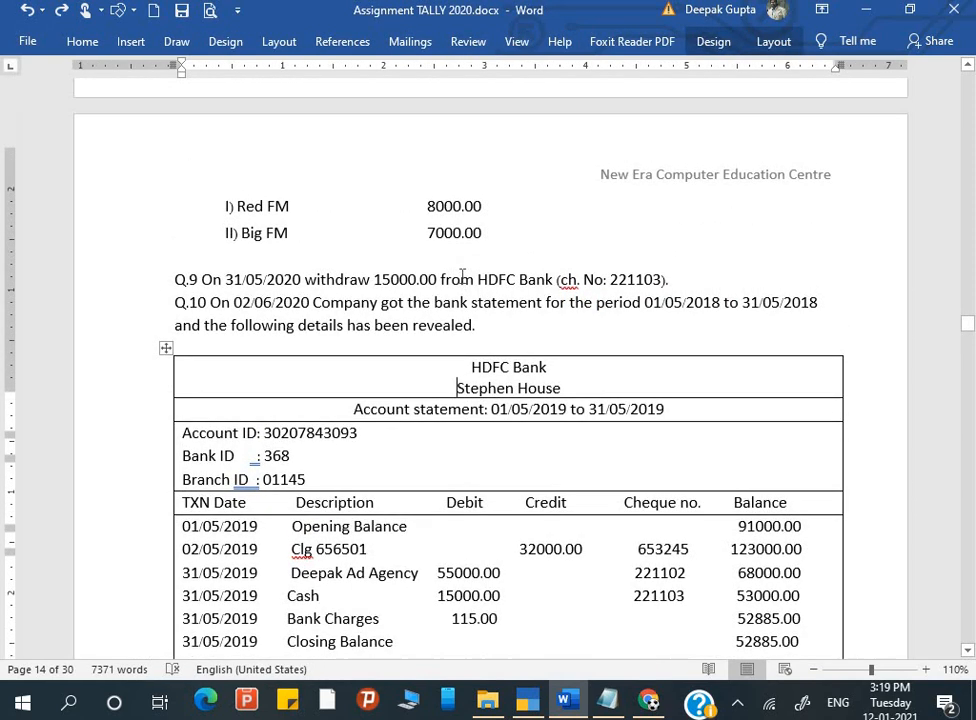
pyautogui.scroll(4, 460, 275)
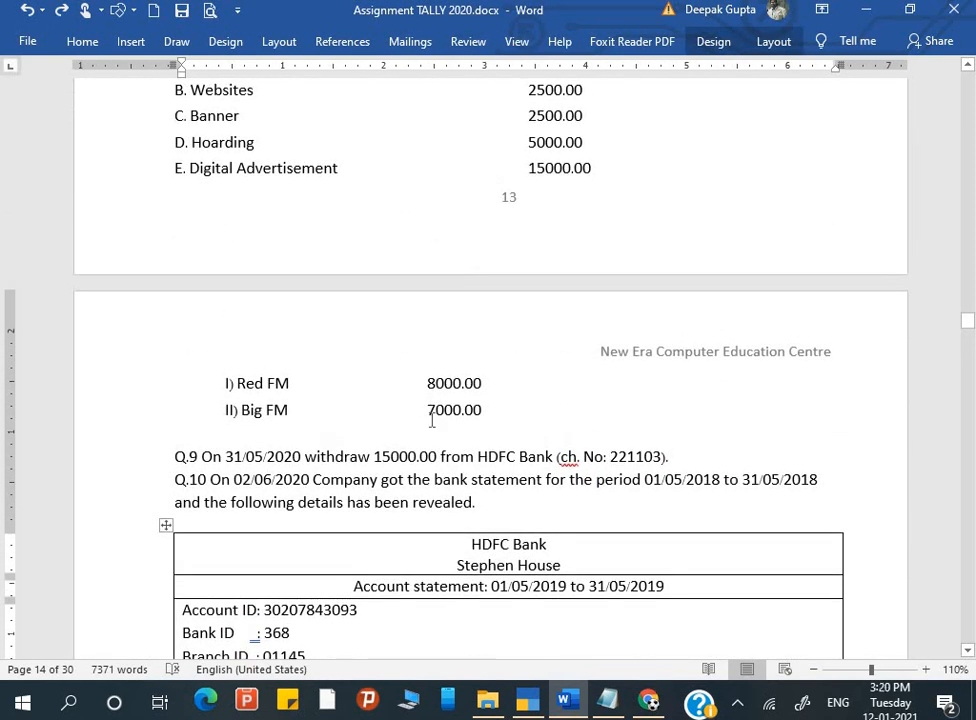
pyautogui.scroll(6, 431, 427)
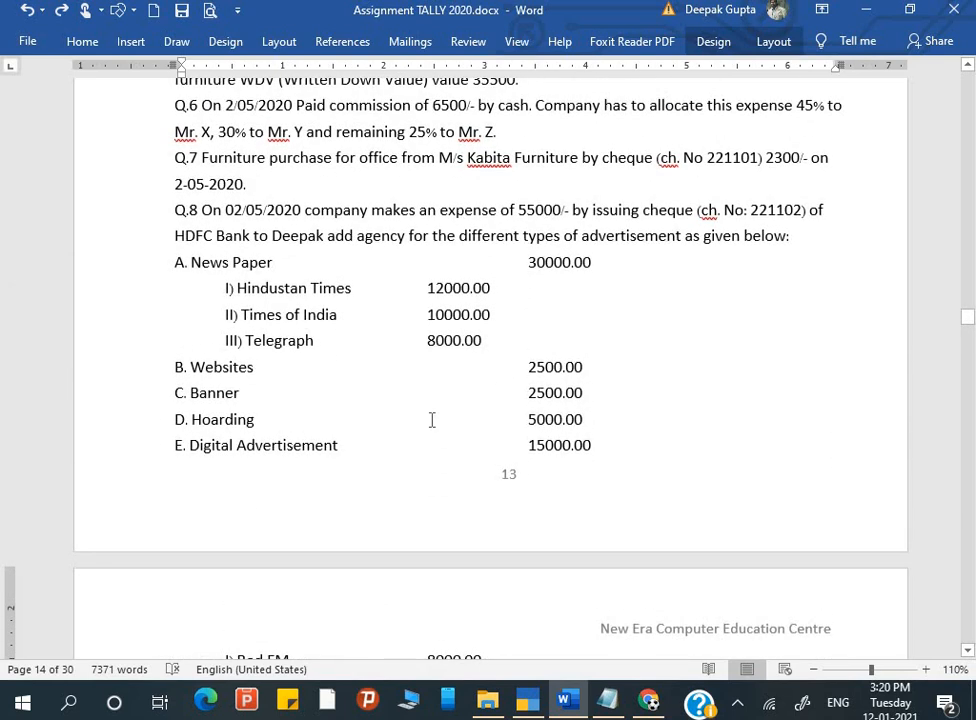
pyautogui.scroll(6, 432, 420)
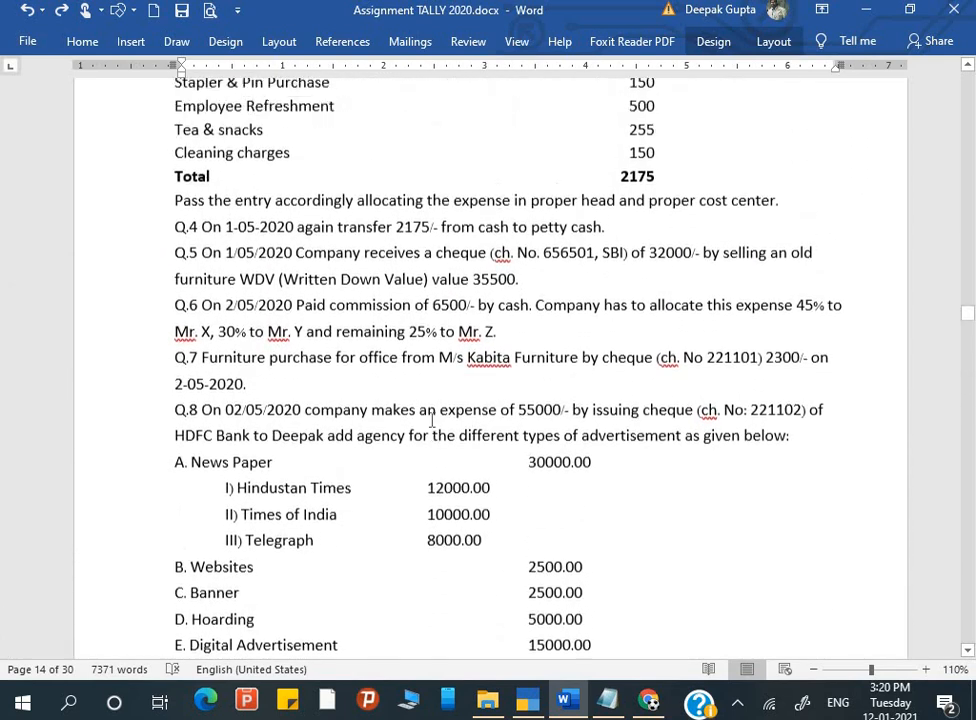
pyautogui.scroll(-2, 365, 205)
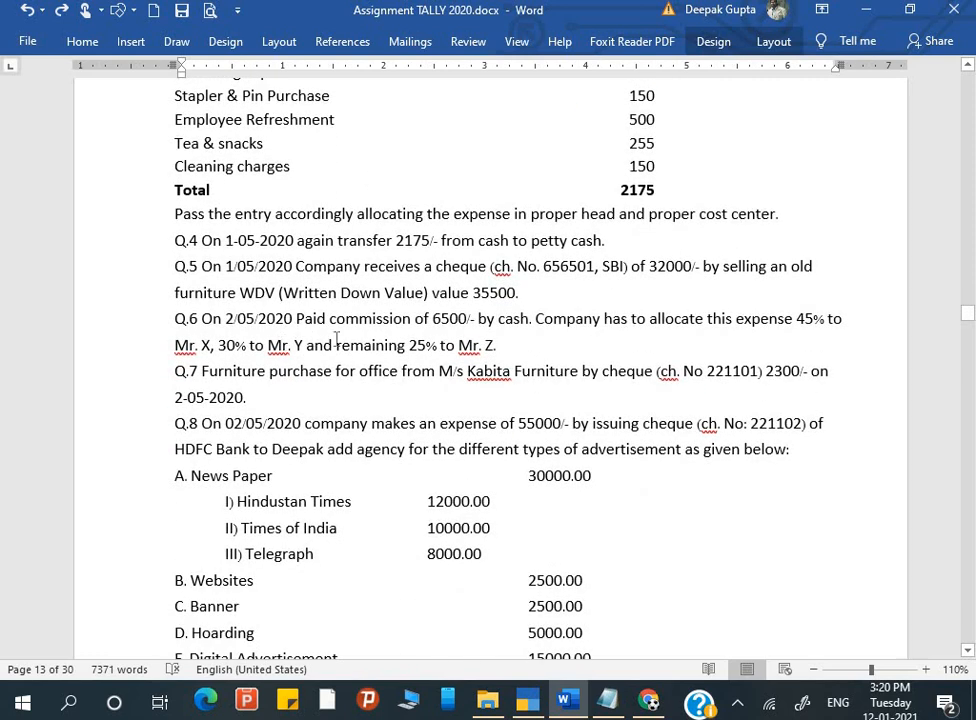
pyautogui.scroll(-2, 336, 340)
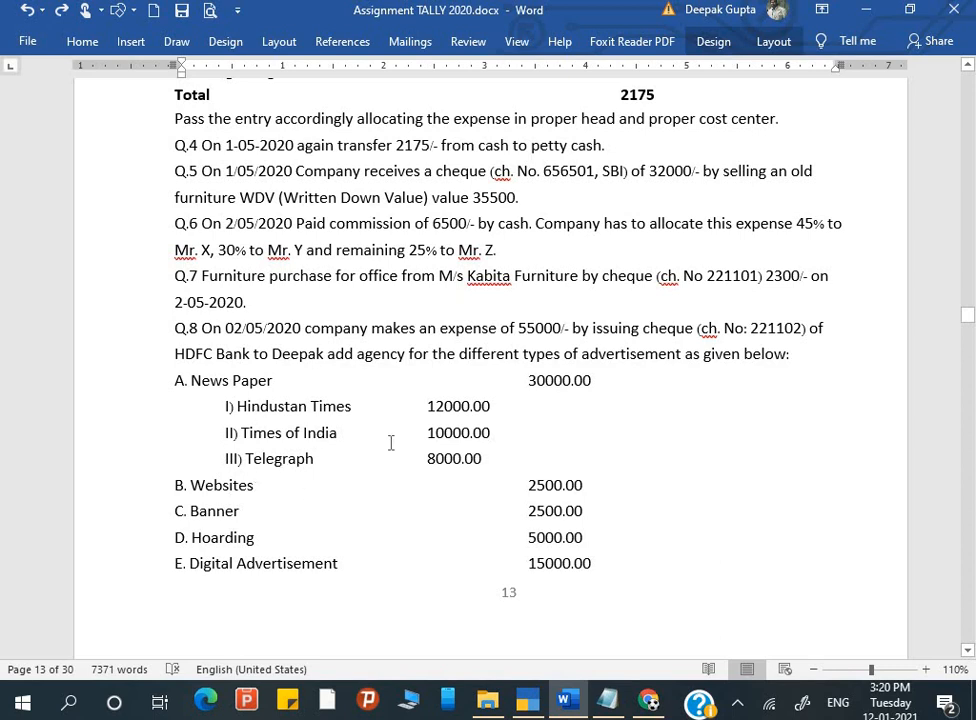
pyautogui.scroll(5, 361, 408)
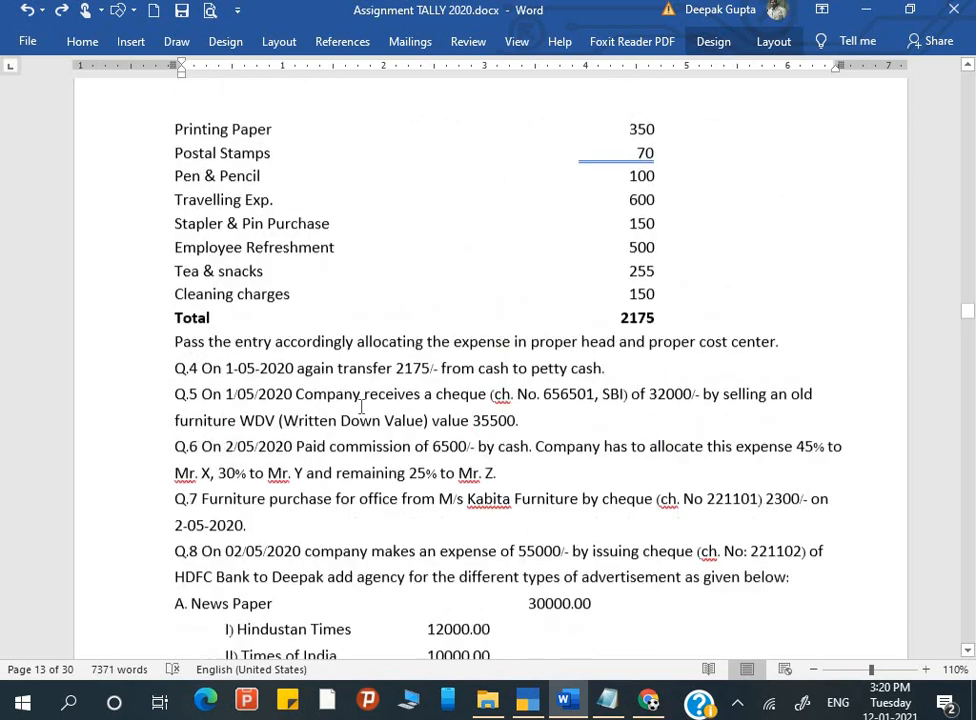
# Step: Switch back to TallyPrime and list the Cost Centre Reports through Go To
pyautogui.hotkey('alt', 'Tab')
pyautogui.press('Escape')
pyautogui.press('Escape')
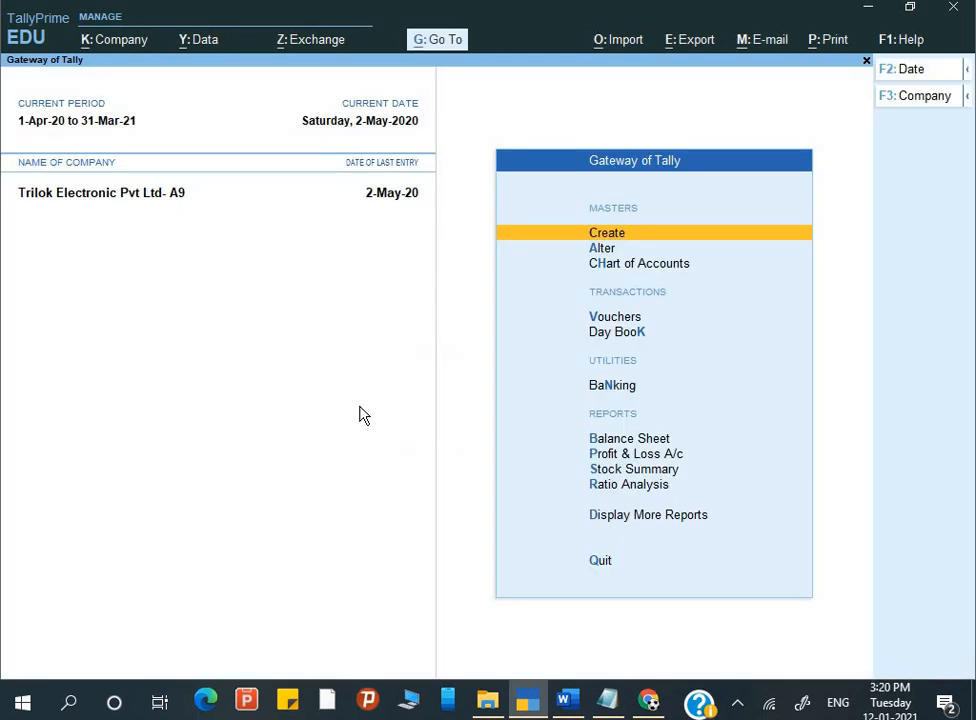
pyautogui.click(447, 46)
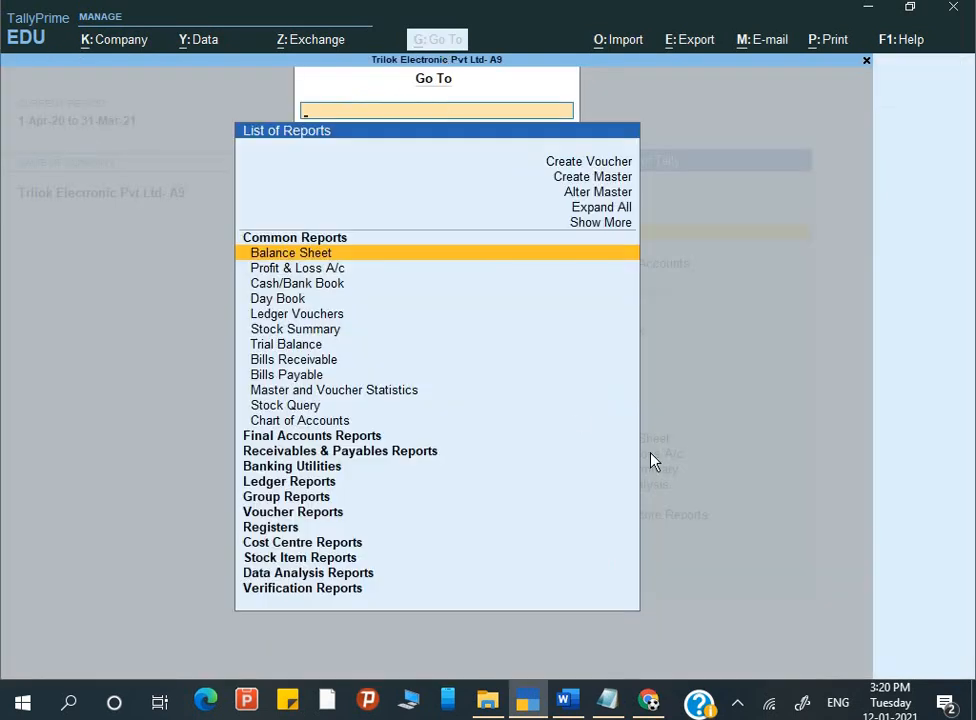
pyautogui.press('Down')
pyautogui.press('Down')
pyautogui.press('Down')
pyautogui.press('Down')
pyautogui.press('Down')
pyautogui.press('Down')
pyautogui.press('Down')
pyautogui.press('Down')
pyautogui.press('Down')
pyautogui.press('Down')
pyautogui.press('Down')
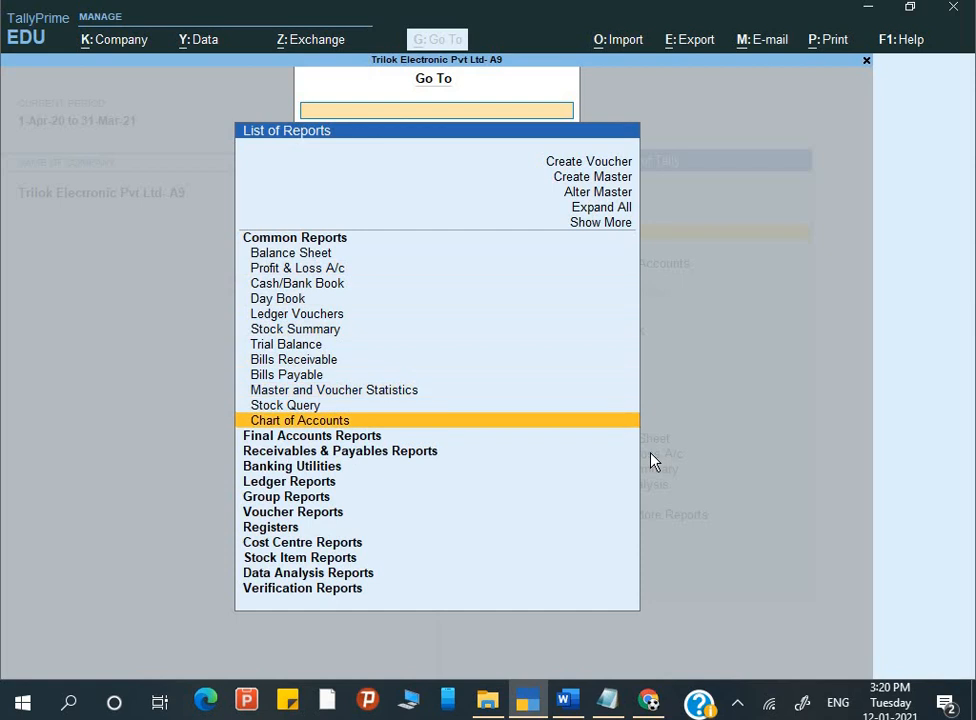
pyautogui.press('Down')
pyautogui.press('Down')
pyautogui.press('Down')
pyautogui.press('Down')
pyautogui.press('Down')
pyautogui.press('Down')
pyautogui.press('Down')
pyautogui.press('Down')
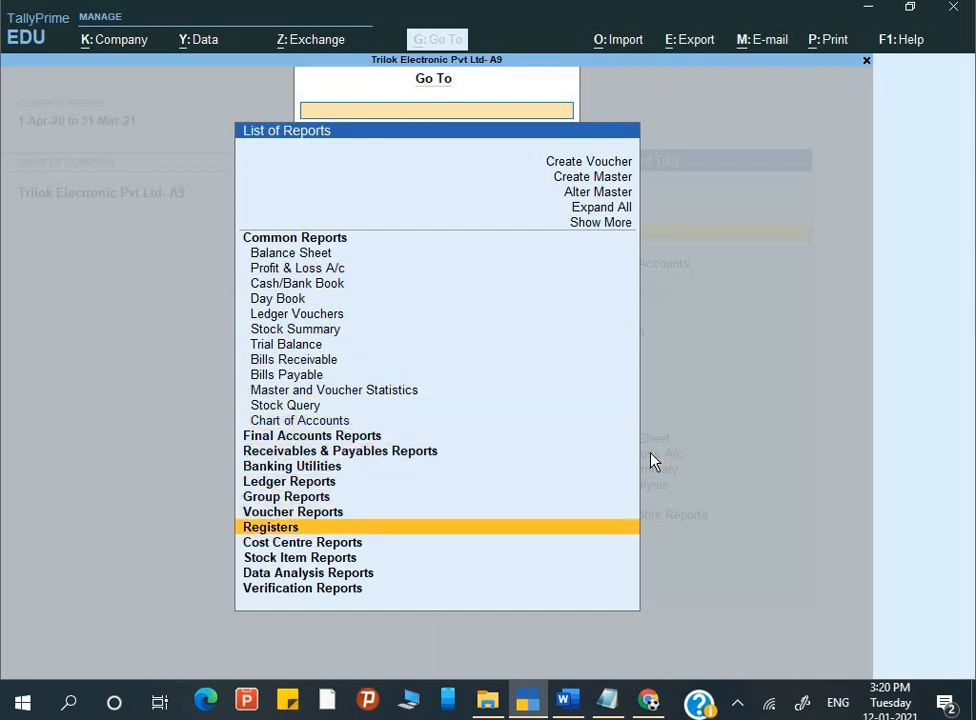
pyautogui.press('Return')
# Step: Display the Cost Centre Summary from the Cost Centre Reports and return to the Gateway of Tally
pyautogui.press('Down')
pyautogui.press('Down')
pyautogui.press('Down')
pyautogui.press('Down')
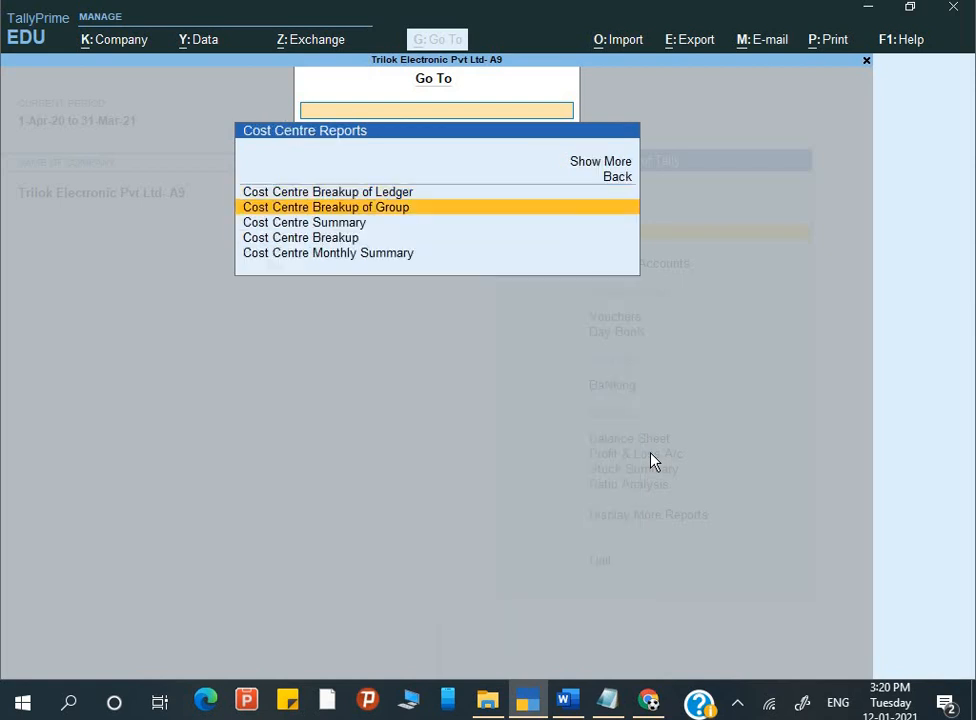
pyautogui.press('Up')
pyautogui.press('Up')
pyautogui.press('Up')
pyautogui.press('Up')
pyautogui.press('Down')
pyautogui.press('Down')
pyautogui.press('Down')
pyautogui.press('Down')
pyautogui.press('Up')
pyautogui.press('Up')
pyautogui.press('Return')
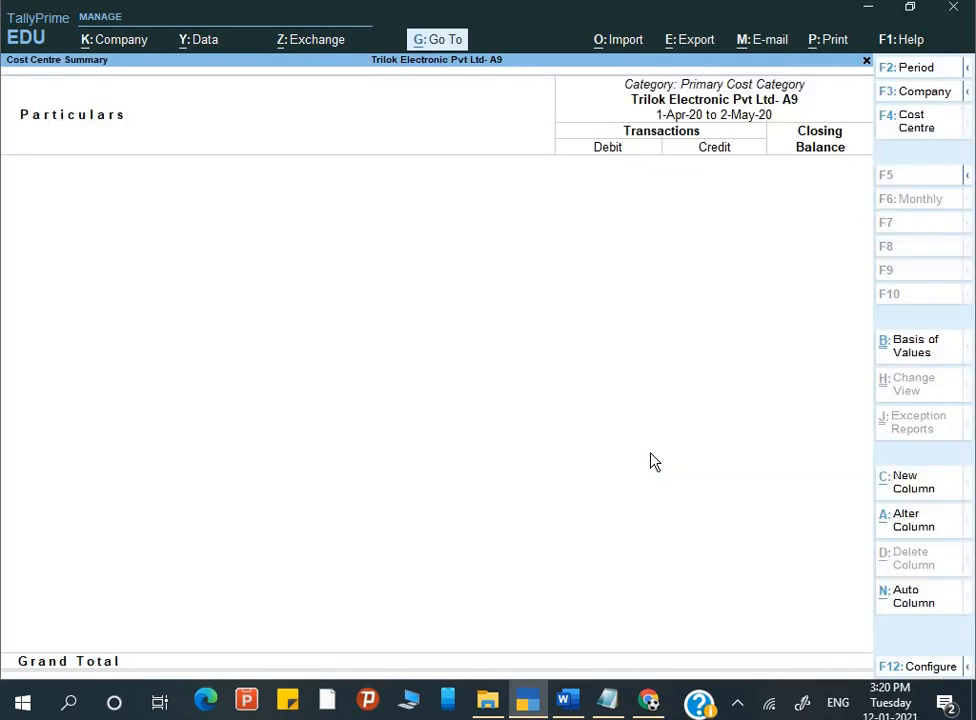
pyautogui.press('Escape')
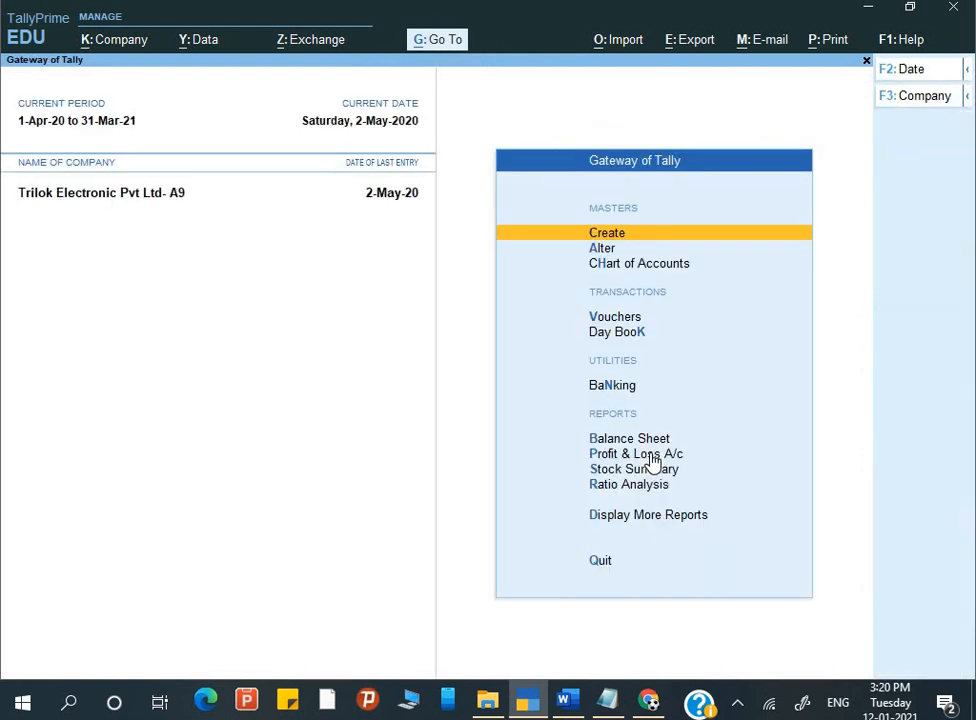
# Step: Display the Cost Centre Breakup of the Marketing Exp. ledger through Go To and return to the Gateway of Tally
pyautogui.hotkey('alt', 'g')
pyautogui.press('Down')
pyautogui.press('Down')
pyautogui.press('Down')
pyautogui.press('Down')
pyautogui.press('Down')
pyautogui.press('Down')
pyautogui.press('Down')
pyautogui.press('Down')
pyautogui.press('Down')
pyautogui.press('Down')
pyautogui.press('Down')
pyautogui.press('Down')
pyautogui.press('Down')
pyautogui.press('Down')
pyautogui.press('Down')
pyautogui.press('Down')
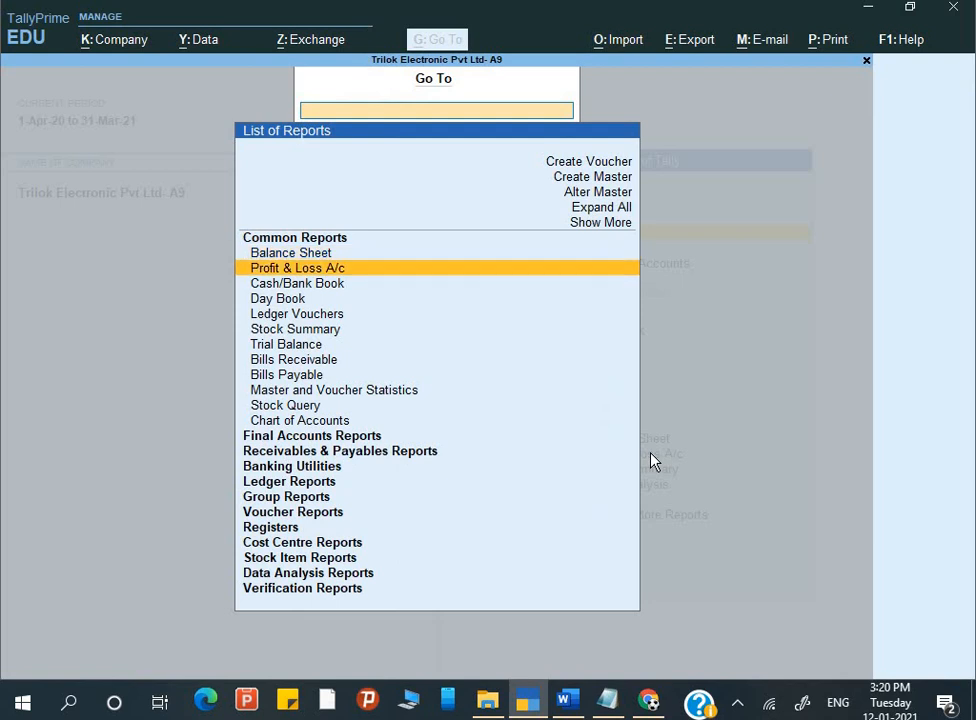
pyautogui.press('Down')
pyautogui.press('Down')
pyautogui.press('Down')
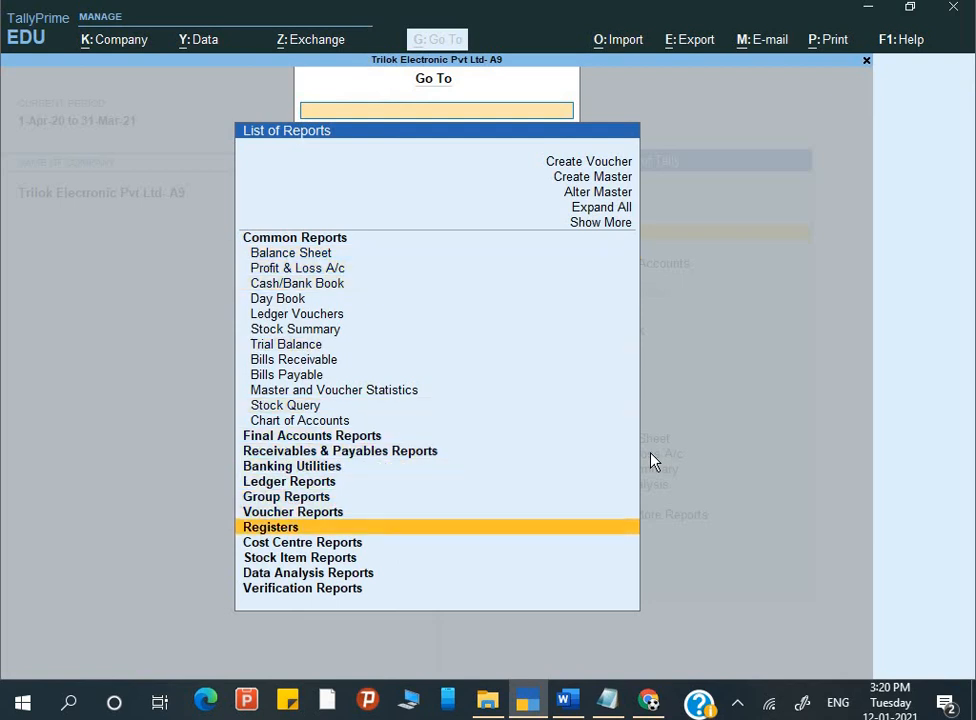
pyautogui.press('Return')
pyautogui.press('Return')
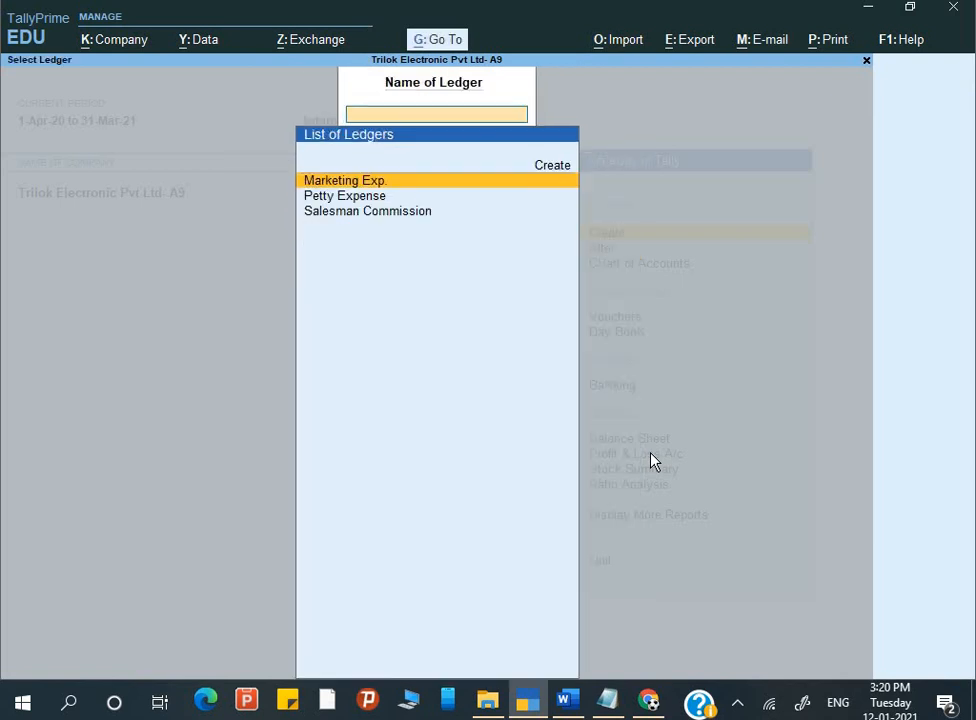
pyautogui.press('Return')
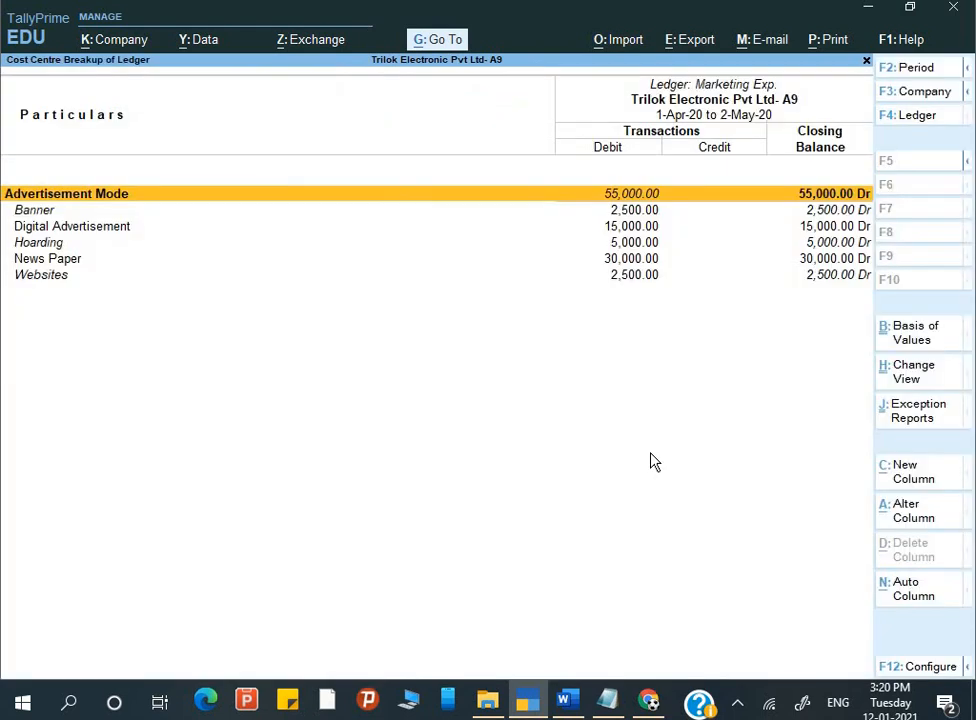
pyautogui.press('Escape')
pyautogui.press('Escape')
pyautogui.press('Escape')
pyautogui.press('Escape')
pyautogui.press('Escape')
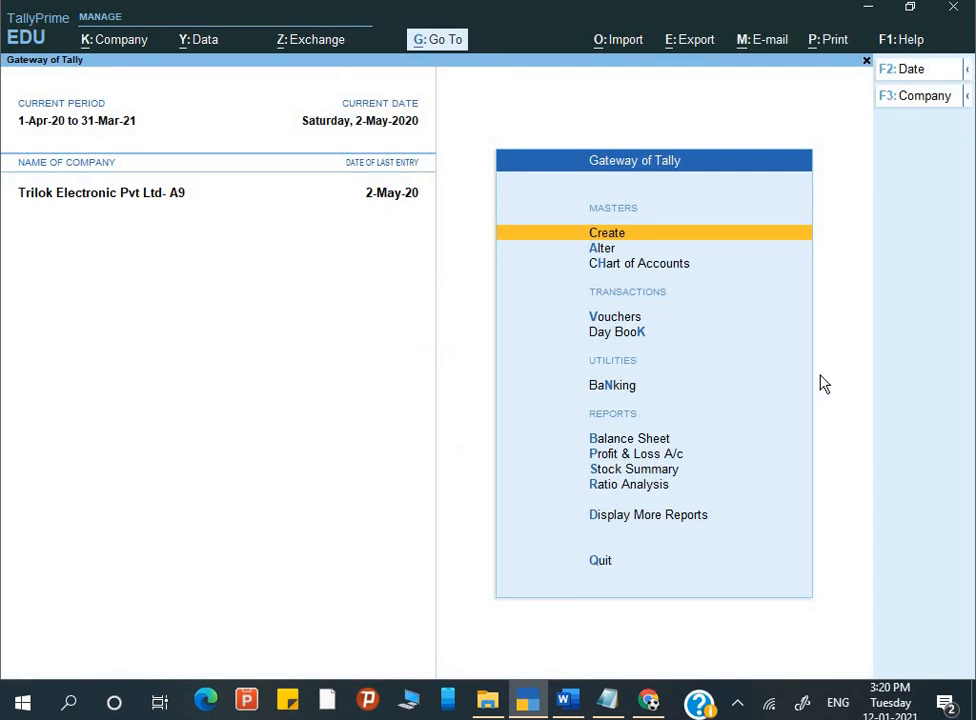
# Step: Display the Balance Sheet from the Gateway of Tally in detailed form
pyautogui.press('Down')
pyautogui.press('Down')
pyautogui.press('Down')
pyautogui.press('Down')
pyautogui.press('Down')
pyautogui.press('Down')
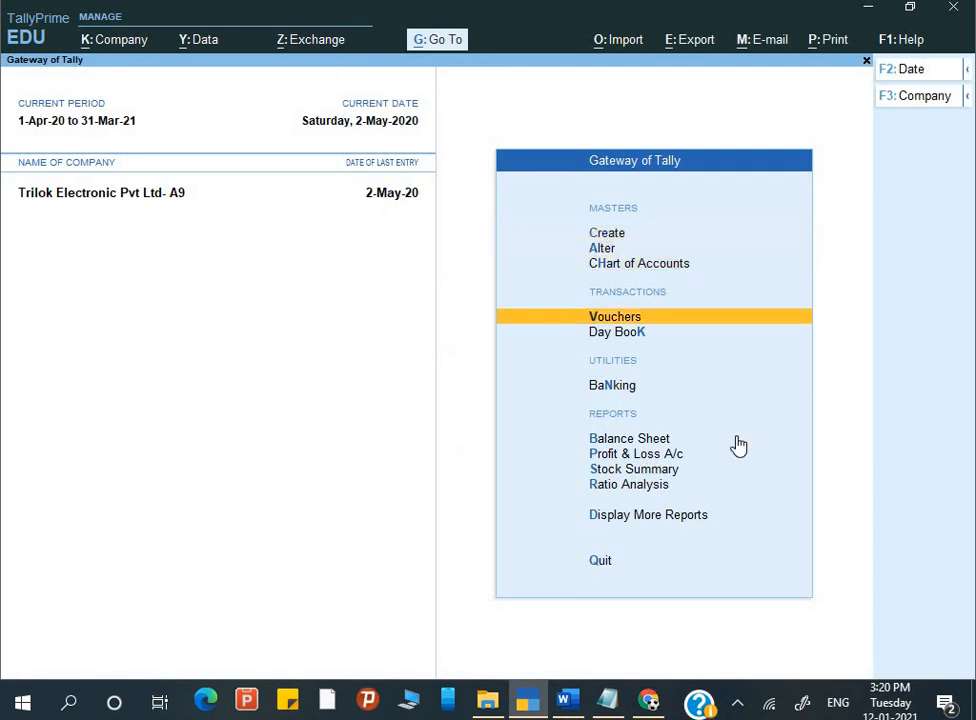
pyautogui.press('Return')
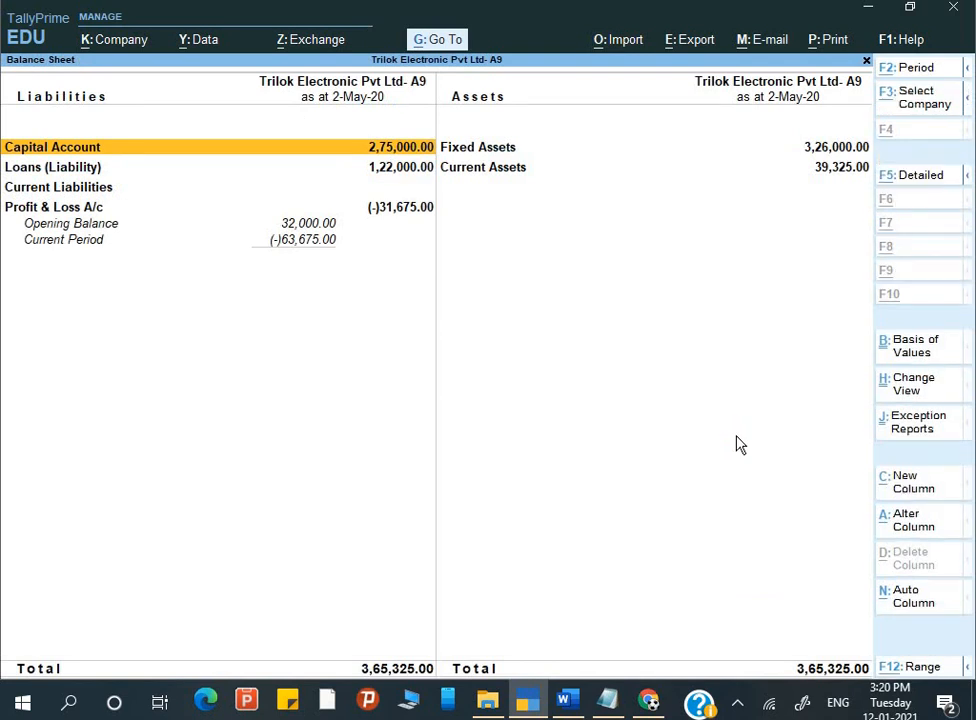
pyautogui.hotkey('alt', 'F5')
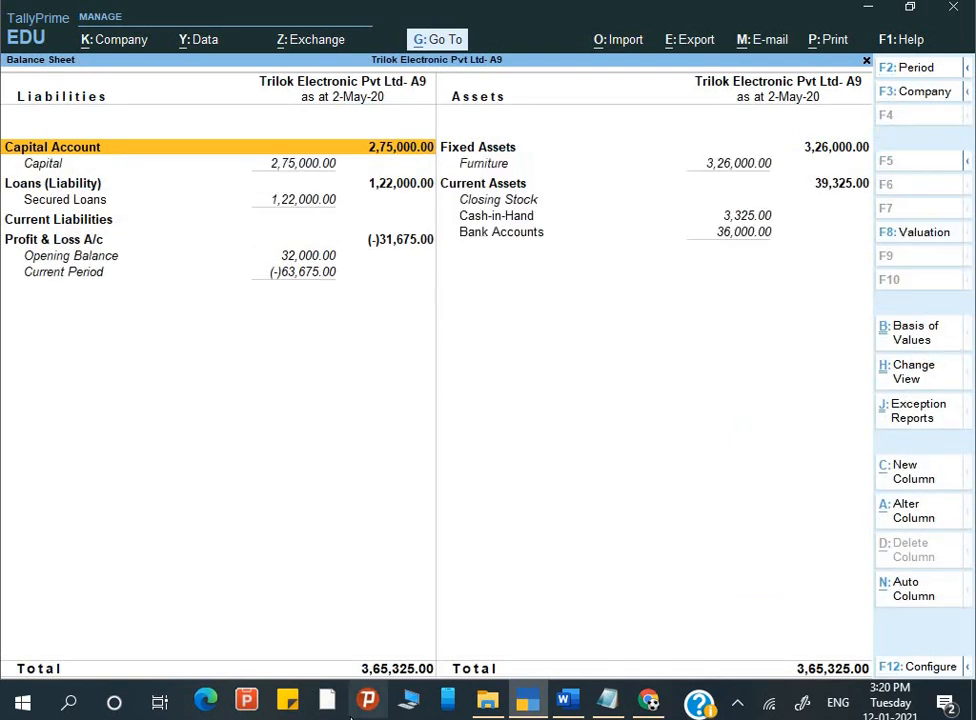
# Step: Switch to the Word assignment, find the cheque receipt question and make its Q.5 label bold
pyautogui.moveTo(564, 690)
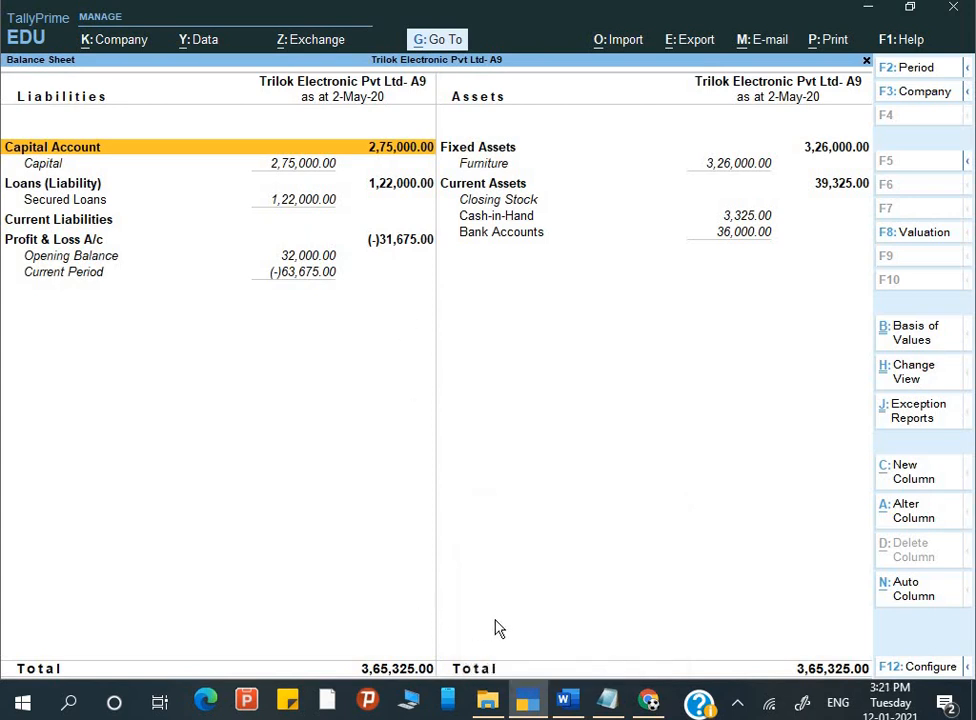
pyautogui.click(566, 700)
pyautogui.scroll(-3, 239, 265)
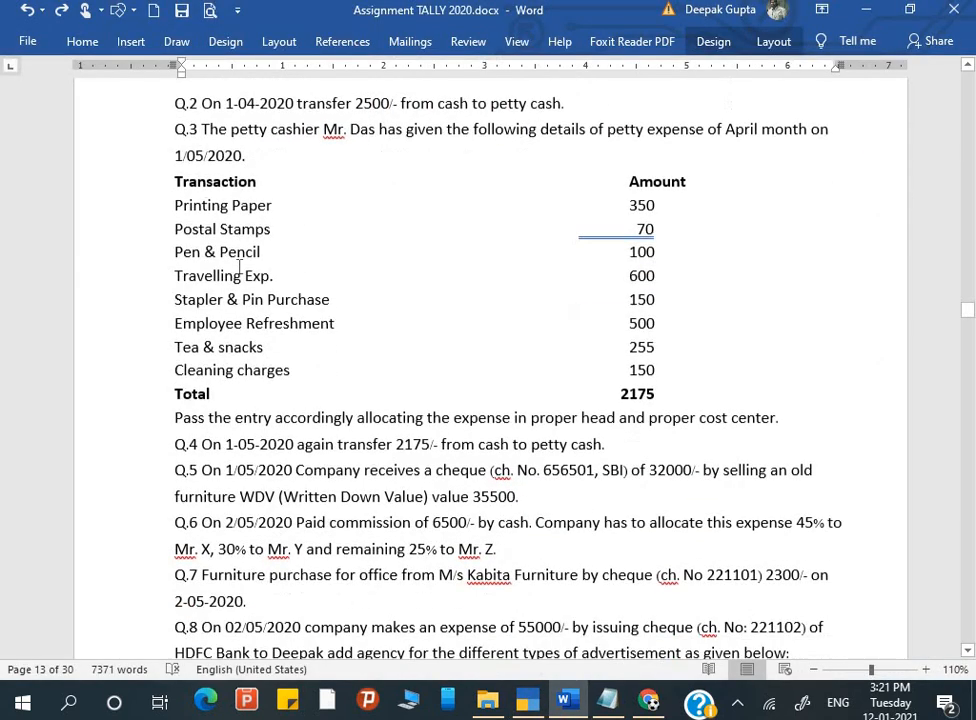
pyautogui.scroll(2, 239, 265)
pyautogui.scroll(-2, 239, 265)
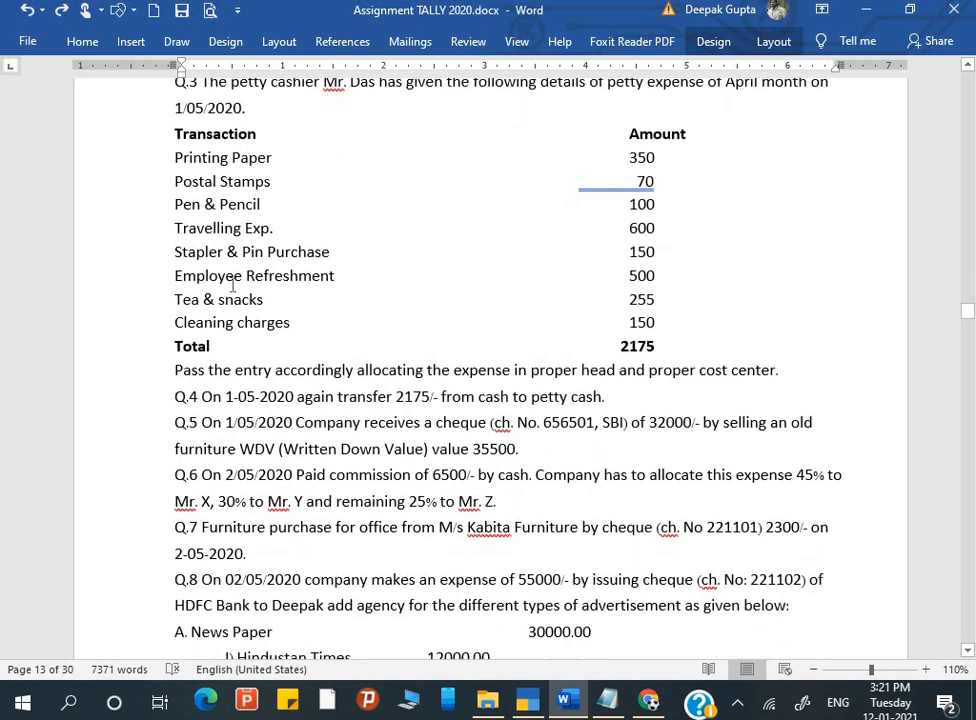
pyautogui.scroll(-1, 203, 390)
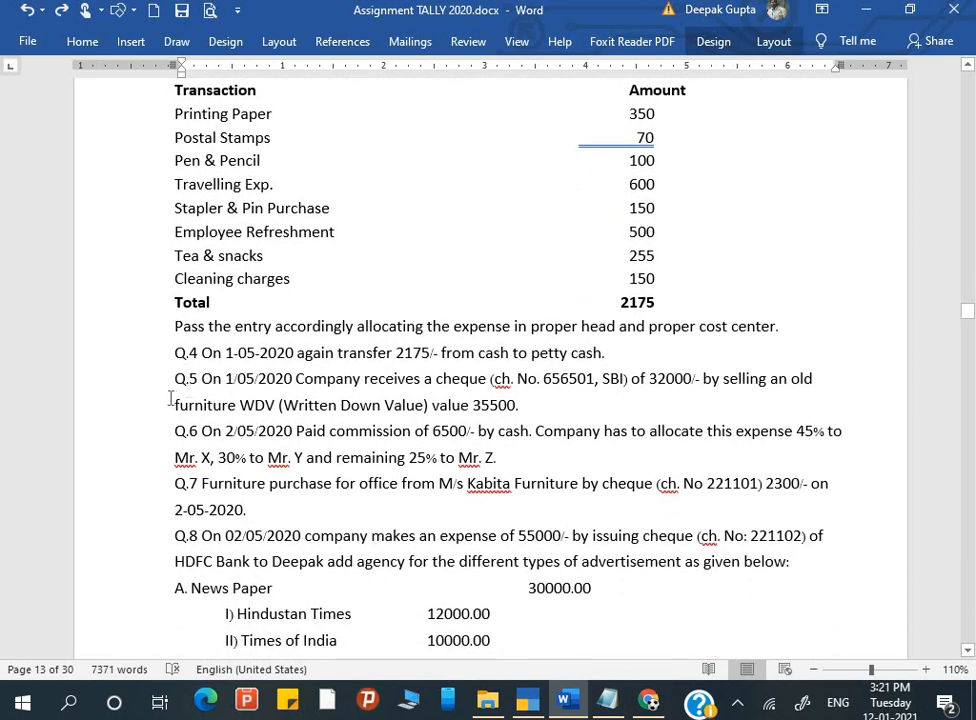
pyautogui.moveTo(205, 378); pyautogui.dragTo(165, 379)
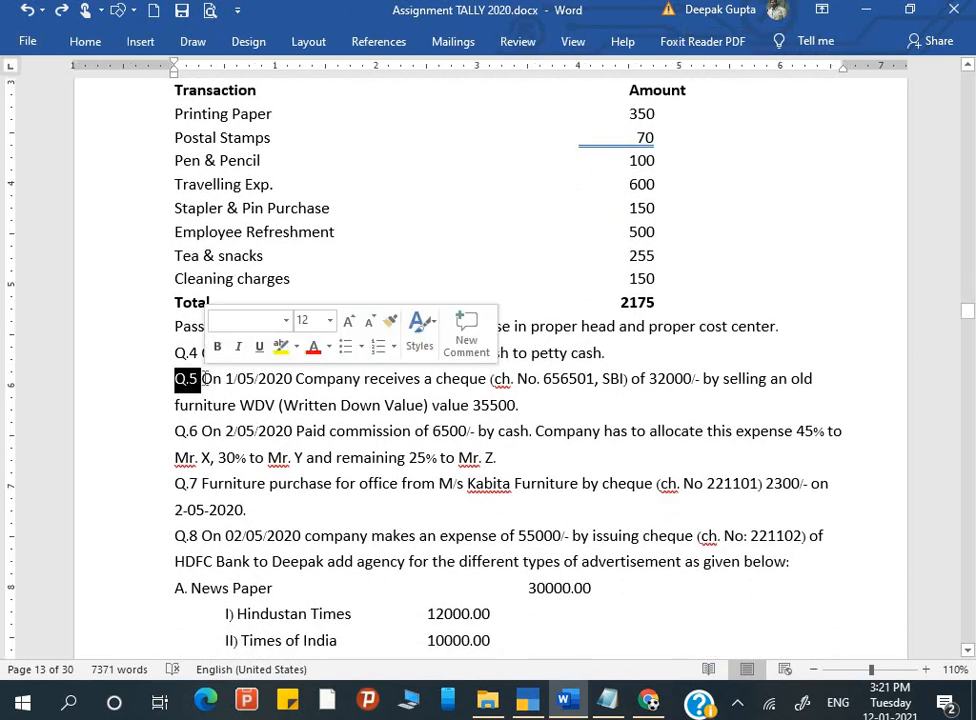
# Step: Make the Q.7 label of the furniture purchase question bold and deselect it
pyautogui.scroll(-2, 175, 466)
pyautogui.click(177, 403)
pyautogui.keyDown('shift'); pyautogui.click(200, 405); pyautogui.keyUp('shift')
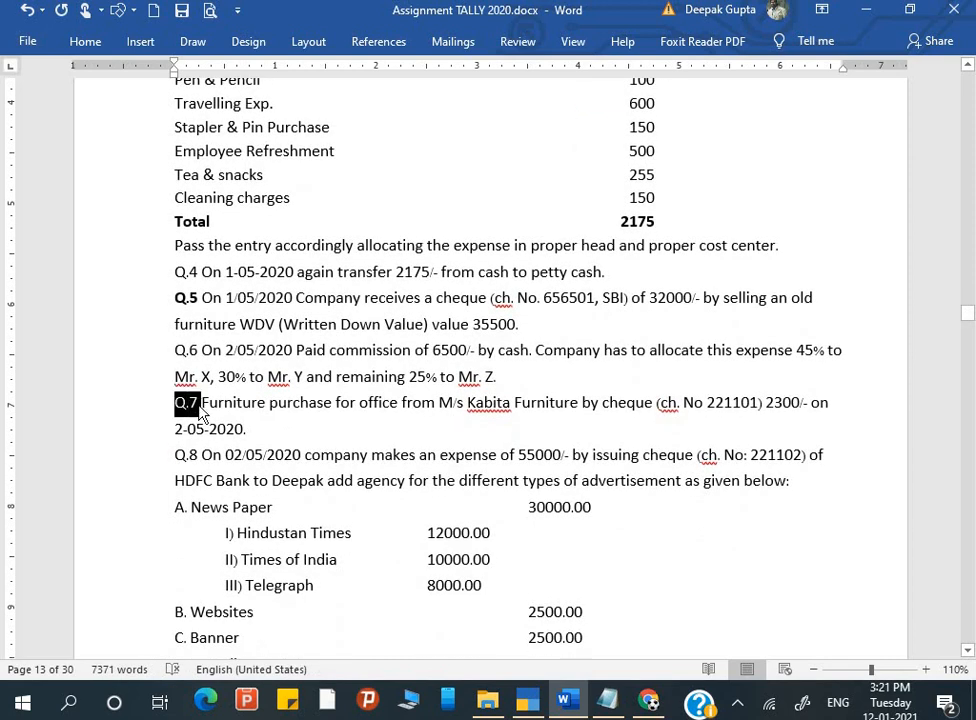
pyautogui.hotkey('ctrl', 'b')
pyautogui.click(208, 458)
pyautogui.scroll(-1, 224, 446)
pyautogui.scroll(1, 224, 447)
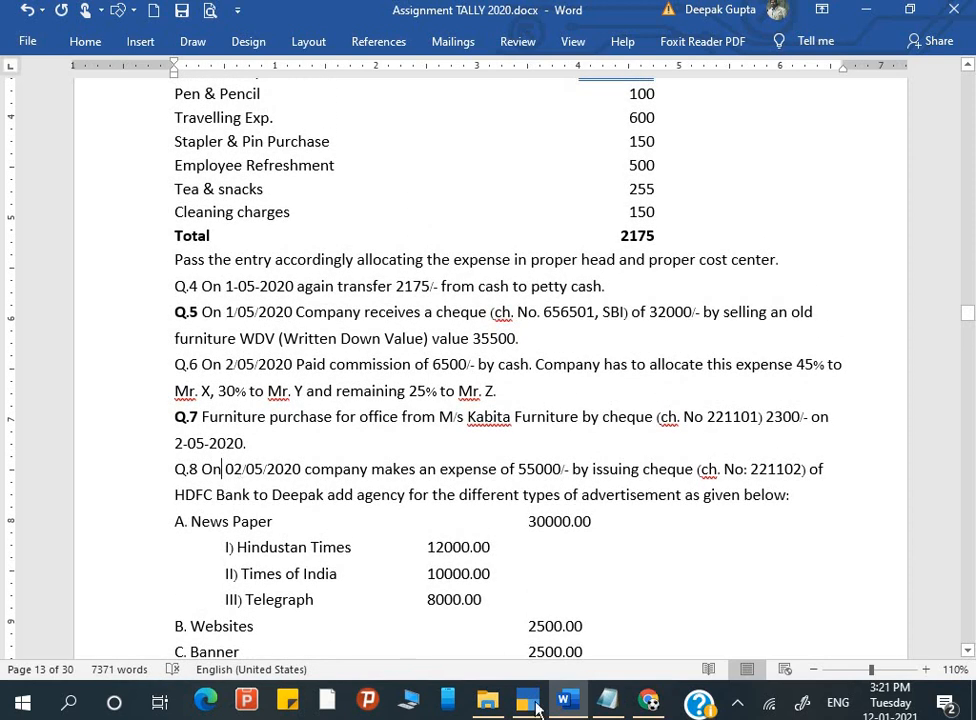
# Step: Switch back to TallyPrime, view the Profit & Loss A/c in detailed form and return to the Gateway of Tally
pyautogui.click(520, 705)
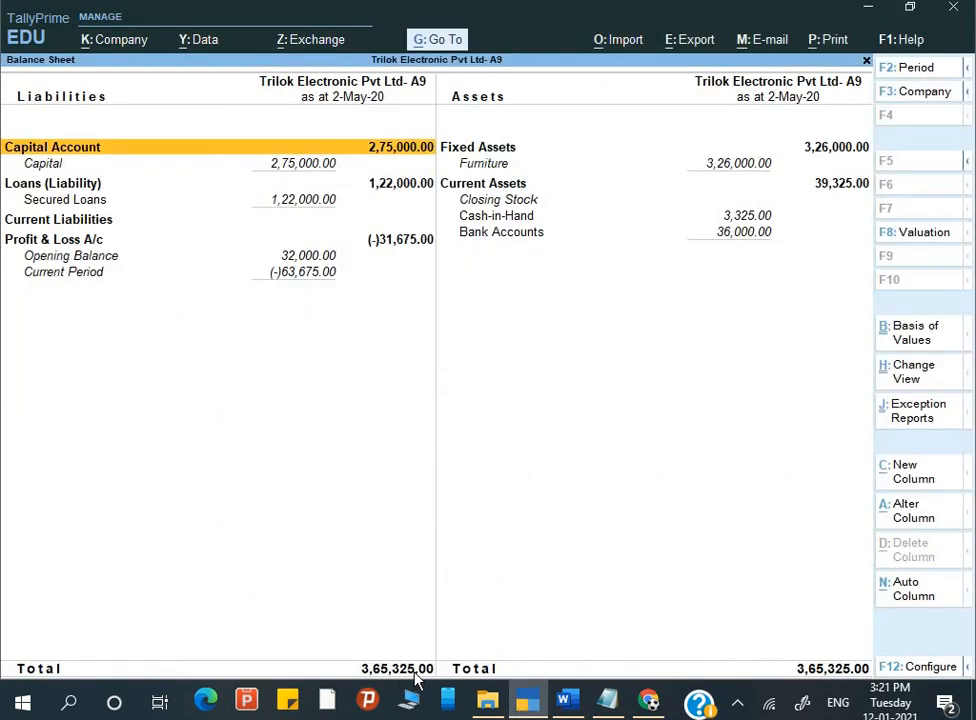
pyautogui.press('Escape')
pyautogui.press('Down')
pyautogui.press('Return')
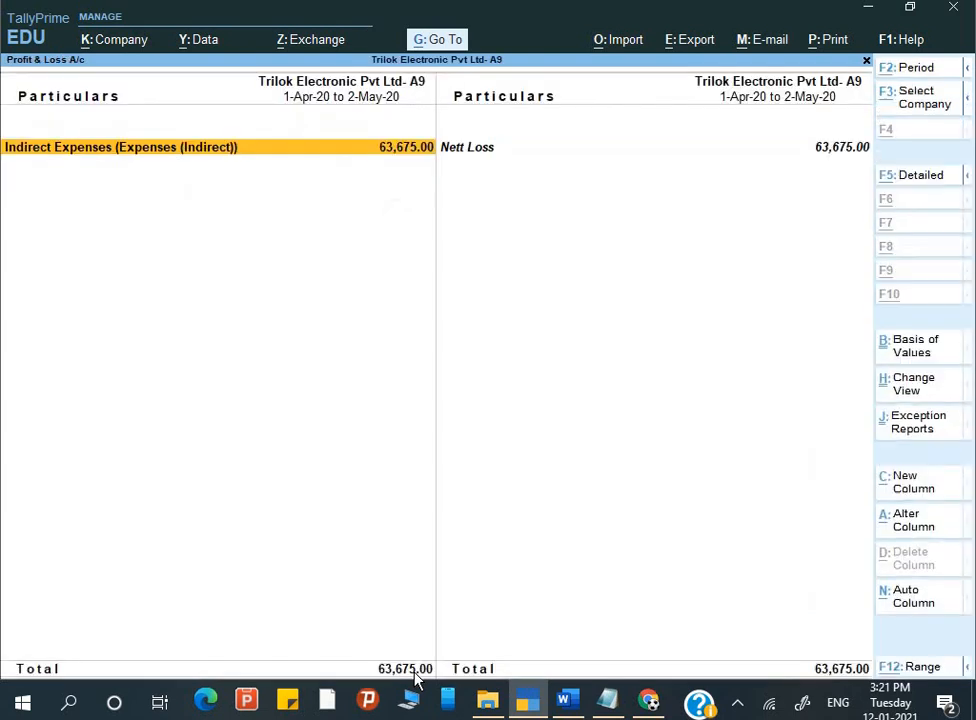
pyautogui.hotkey('shift', 'Return')
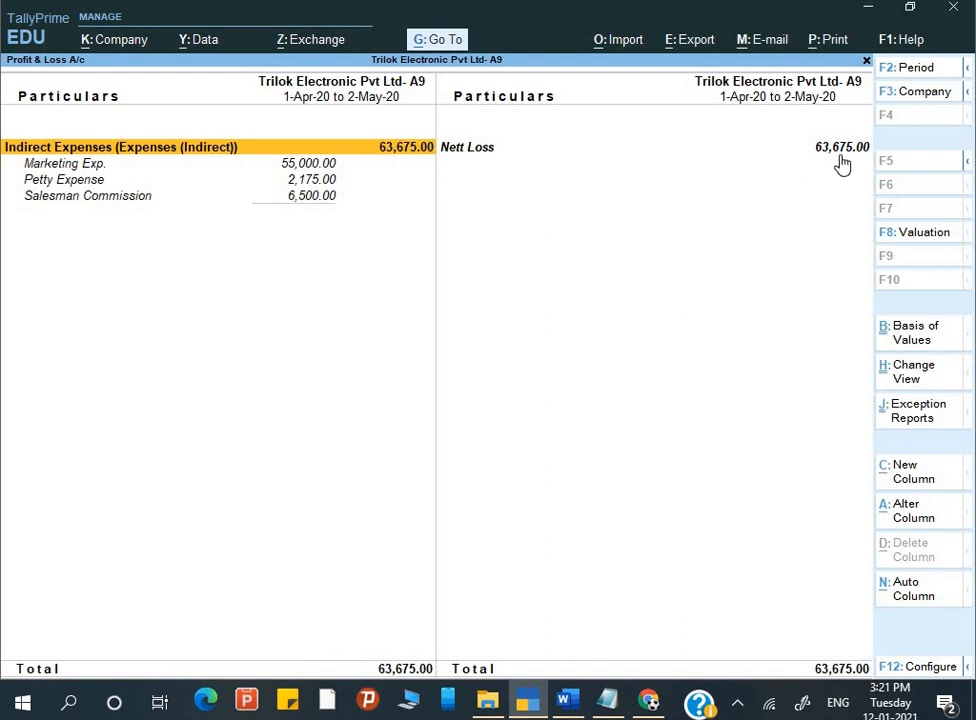
pyautogui.press('Escape')
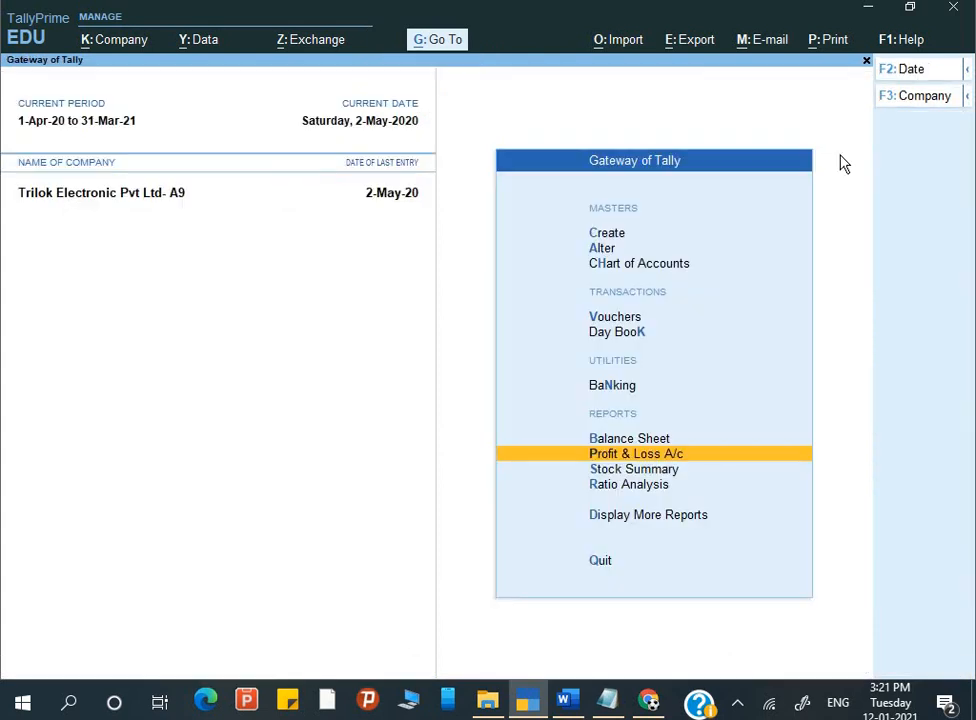
# Step: Switch to the Word assignment and review the opening balances in Q.1 of Assignment 9
pyautogui.hotkey('alt', 'Tab')
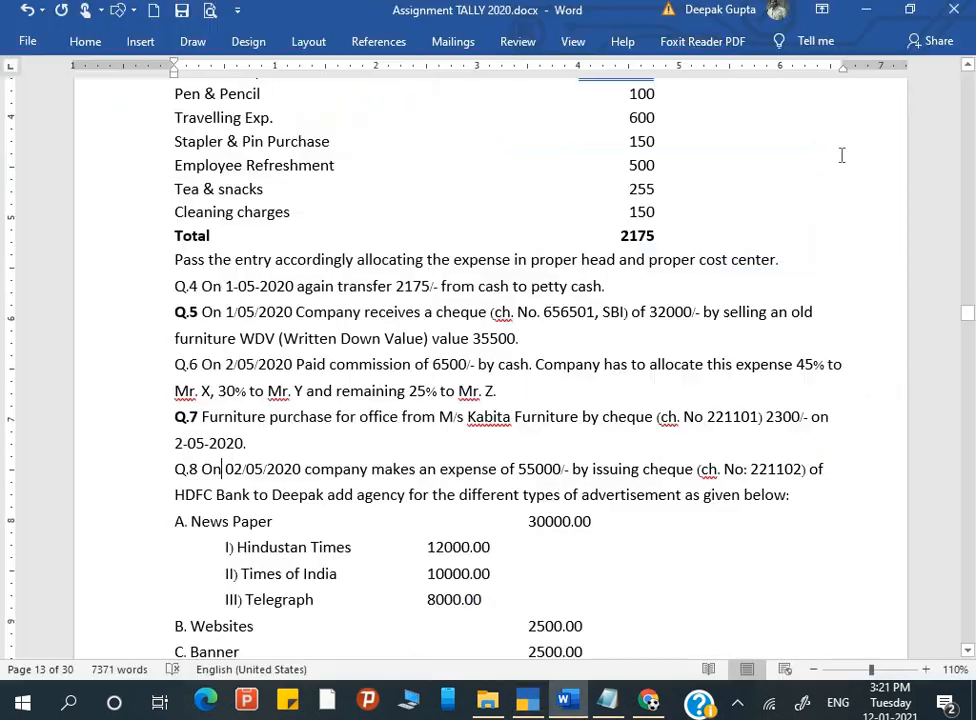
pyautogui.scroll(5, 688, 370)
pyautogui.scroll(3, 688, 370)
pyautogui.scroll(1, 630, 467)
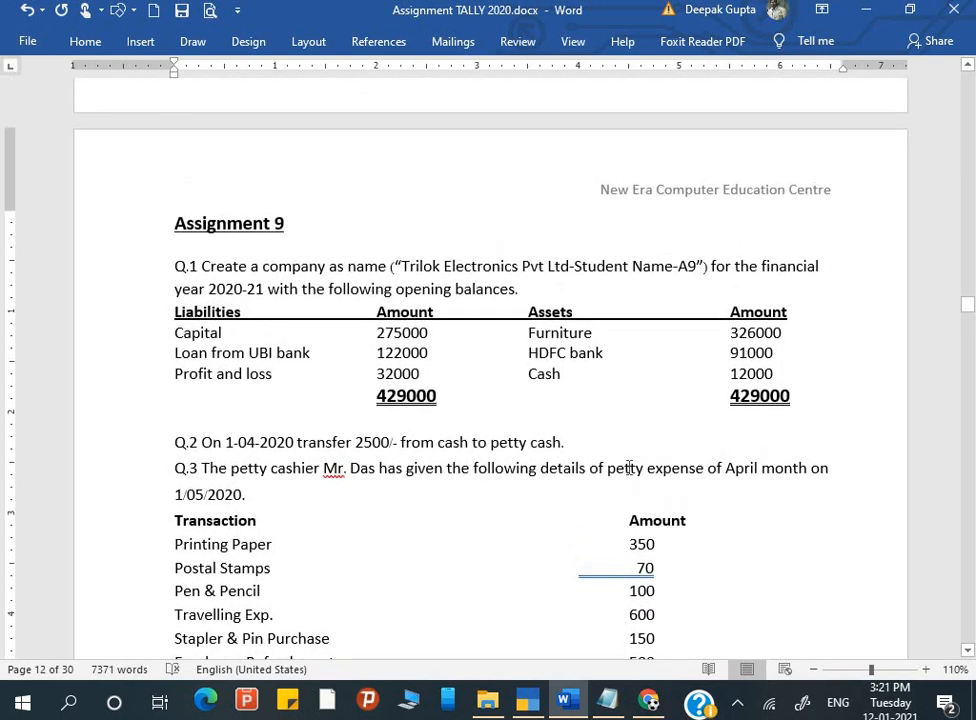